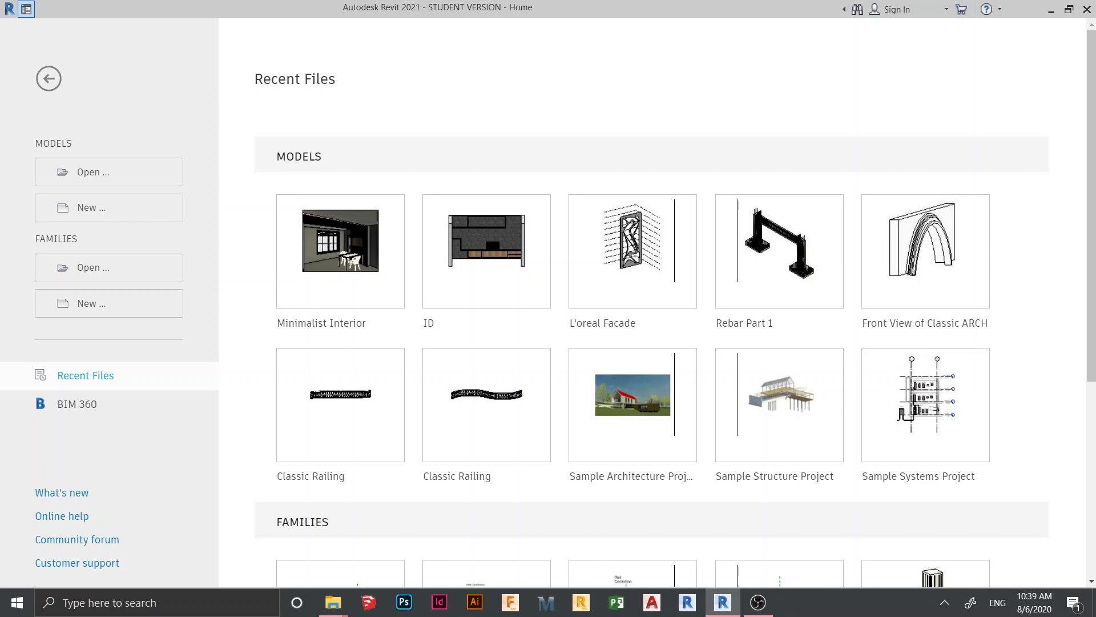
- Create a new project from the Metric-Structural Template
click(91, 207)
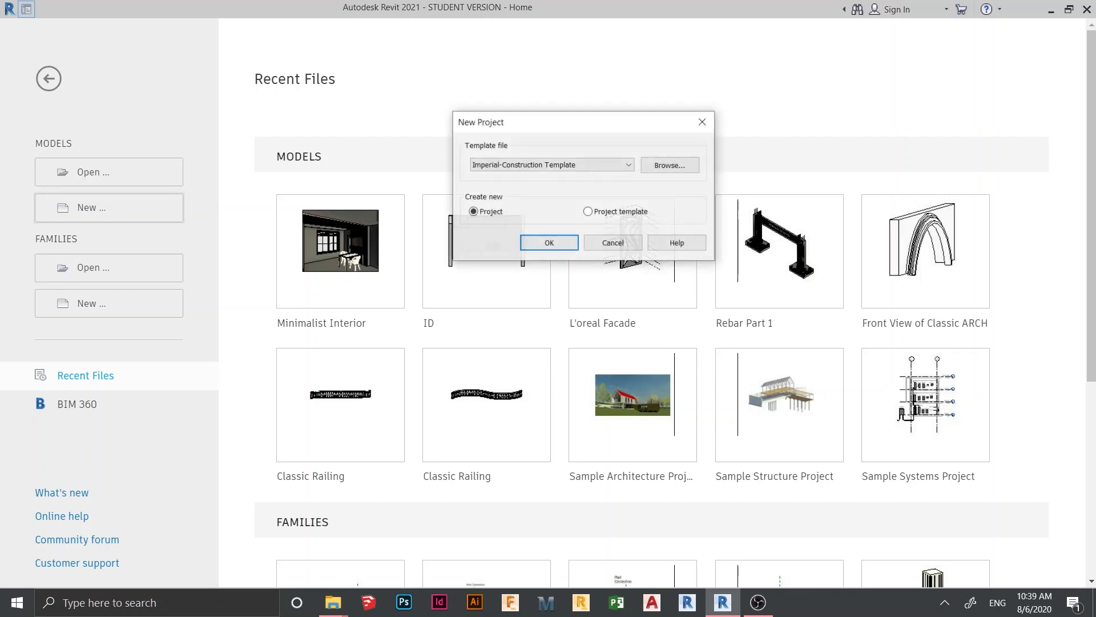
click(629, 165)
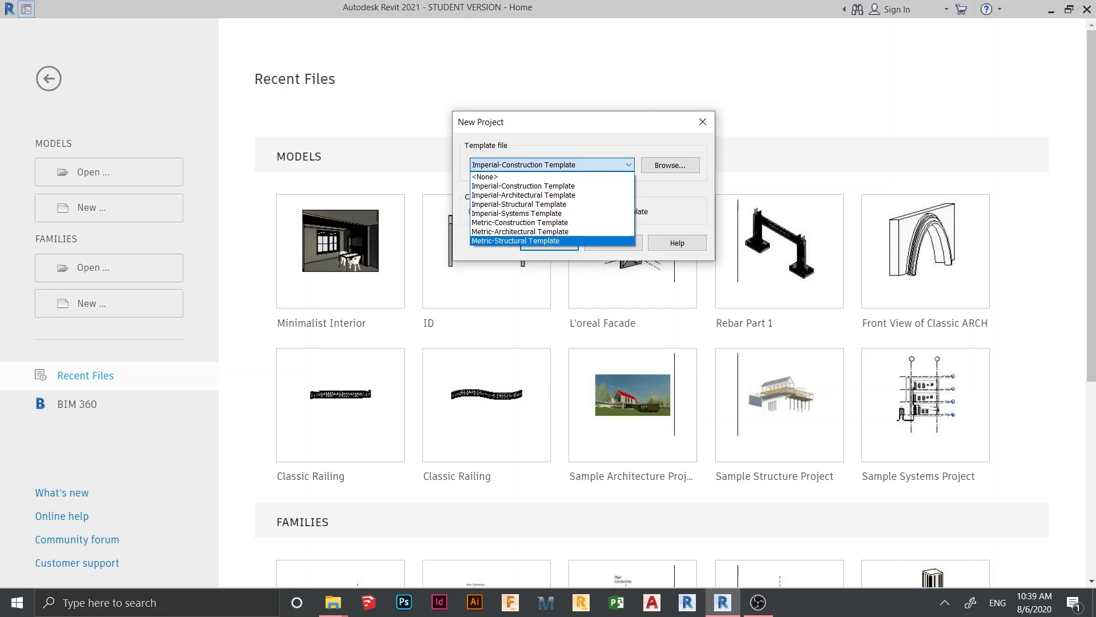
click(531, 241)
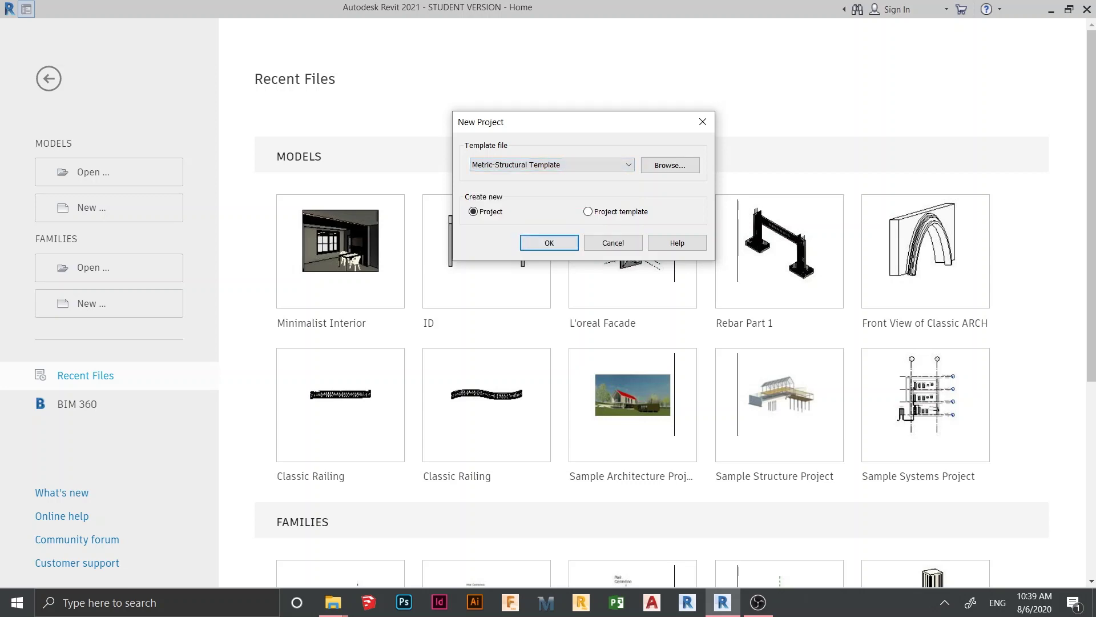
click(549, 243)
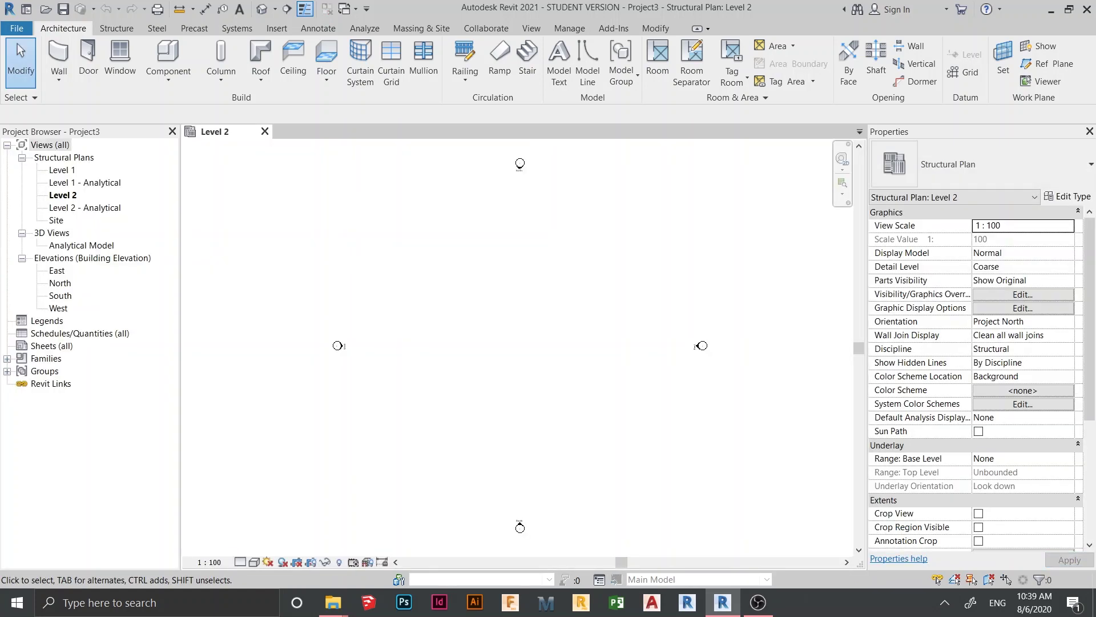
- Open the Level 1 structural plan and arrange the open views with it first
middle_drag(519, 343, 547, 341)
double_click(62, 170)
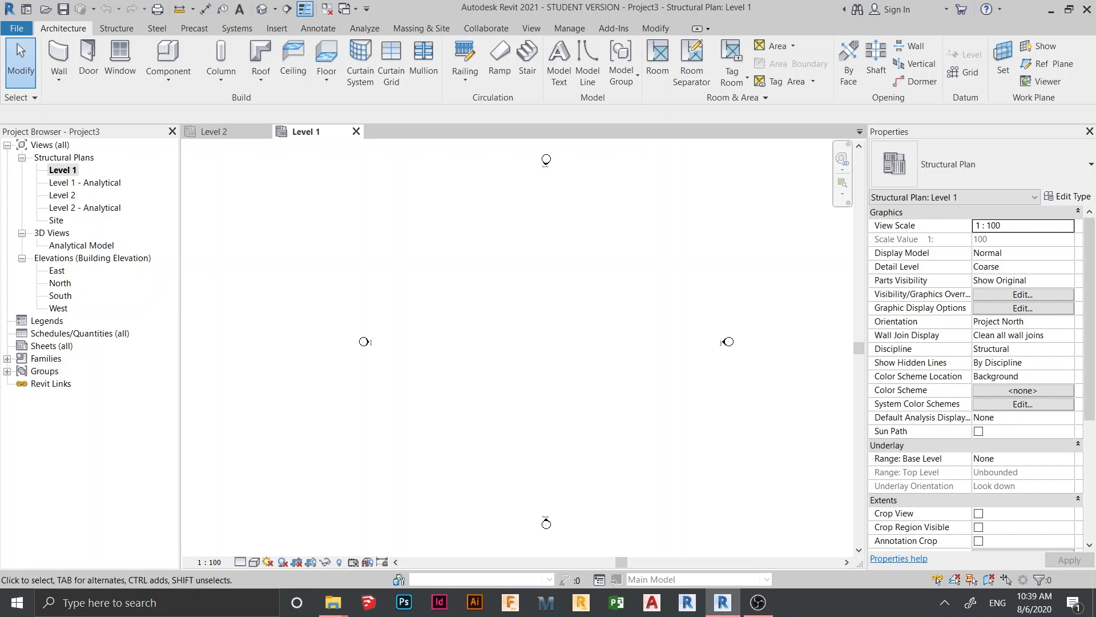
middle_drag(546, 342, 506, 331)
key(w)
key(t)
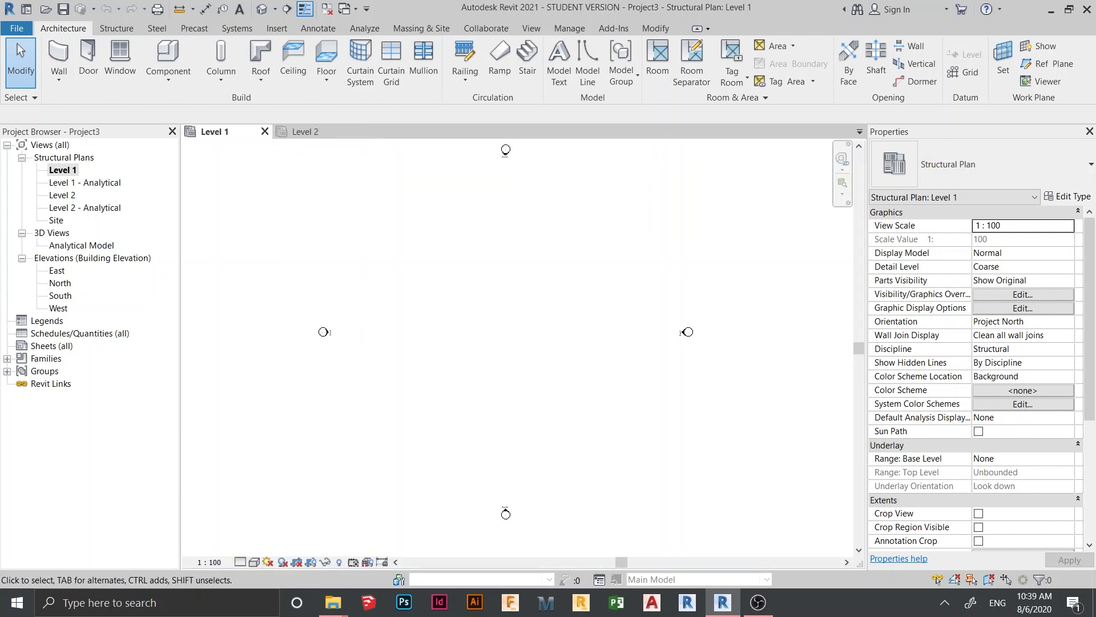
- Draw a horizontal grid line between the west and east elevation markers on Level 1
middle_drag(506, 332, 517, 327)
middle_drag(480, 392, 500, 382)
scroll(499, 381, up, 1)
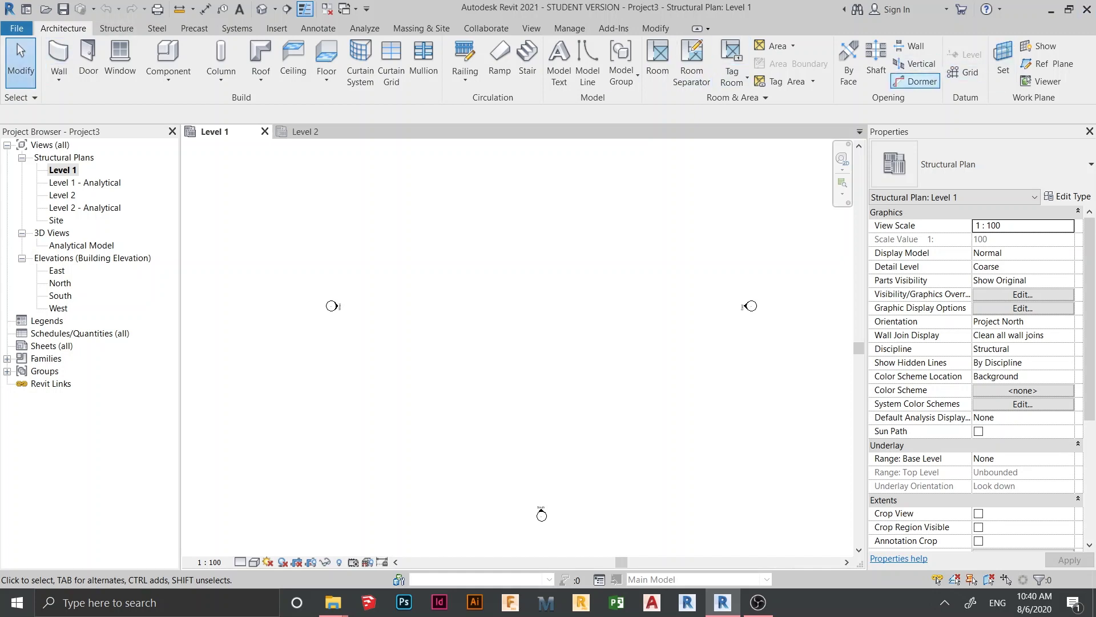
click(965, 72)
scroll(558, 356, up, 1)
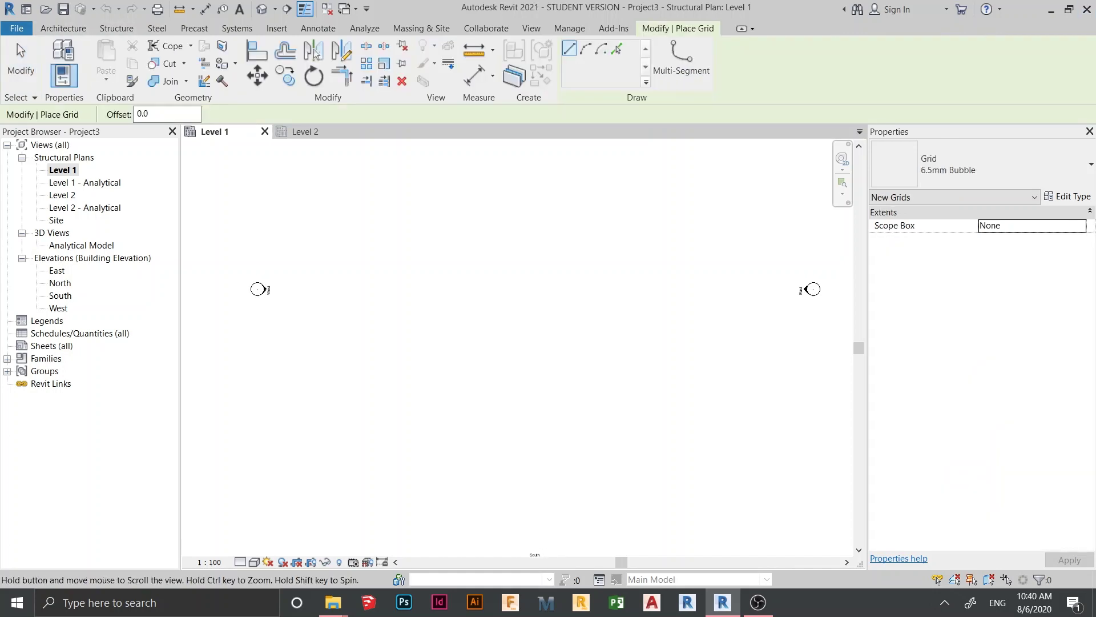
middle_drag(559, 323, 551, 356)
click(376, 348)
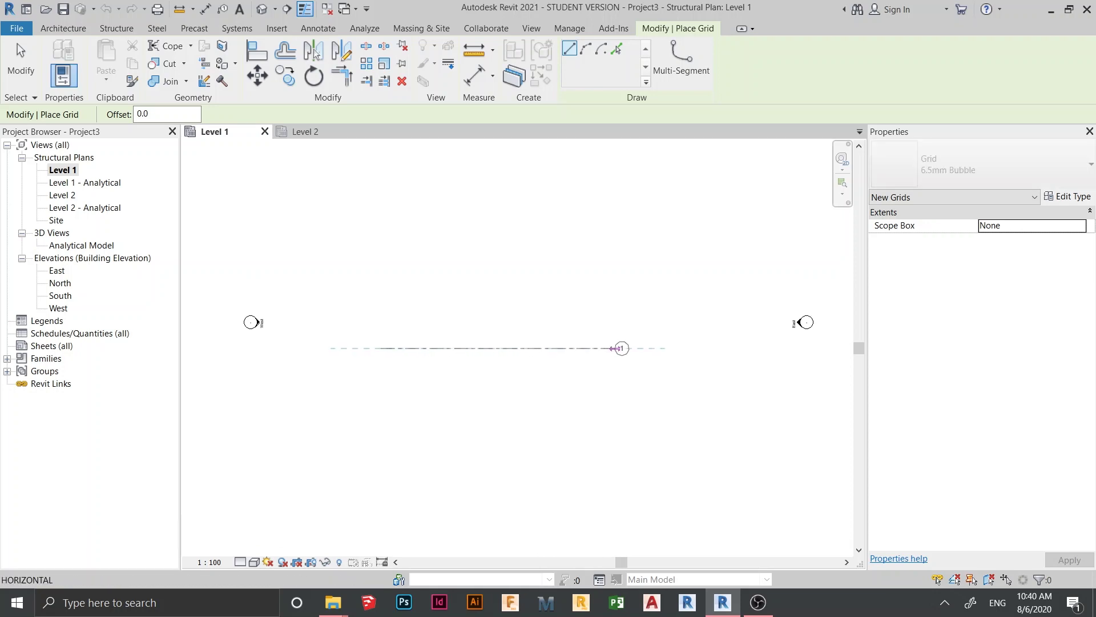
click(614, 348)
- Draw a vertical grid line crossing the horizontal one, with its bubble at the upper end
click(475, 255)
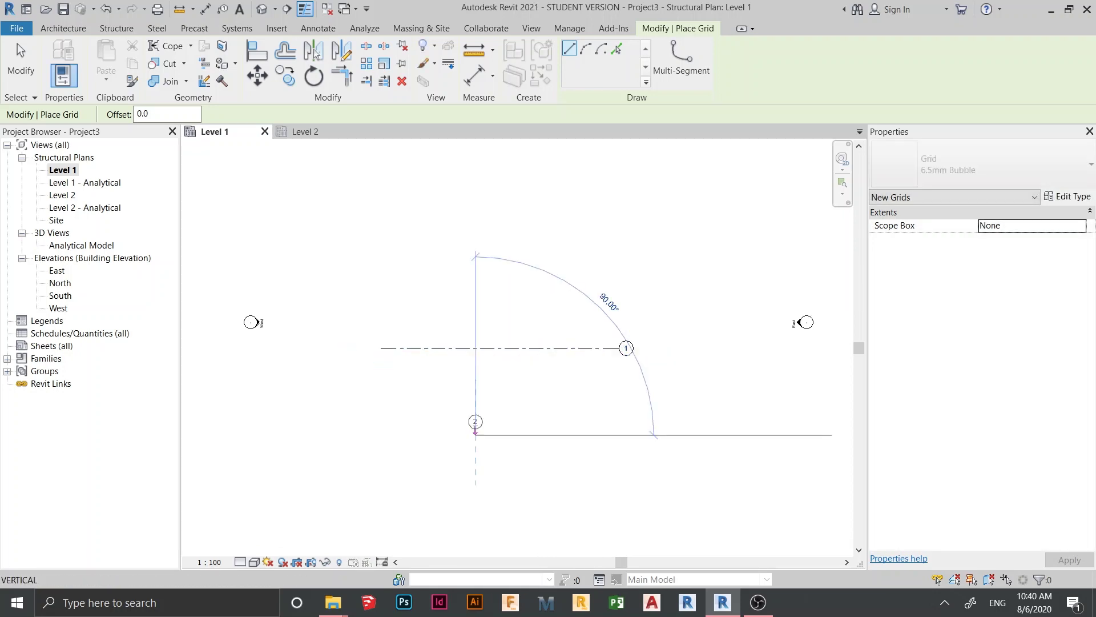
click(476, 284)
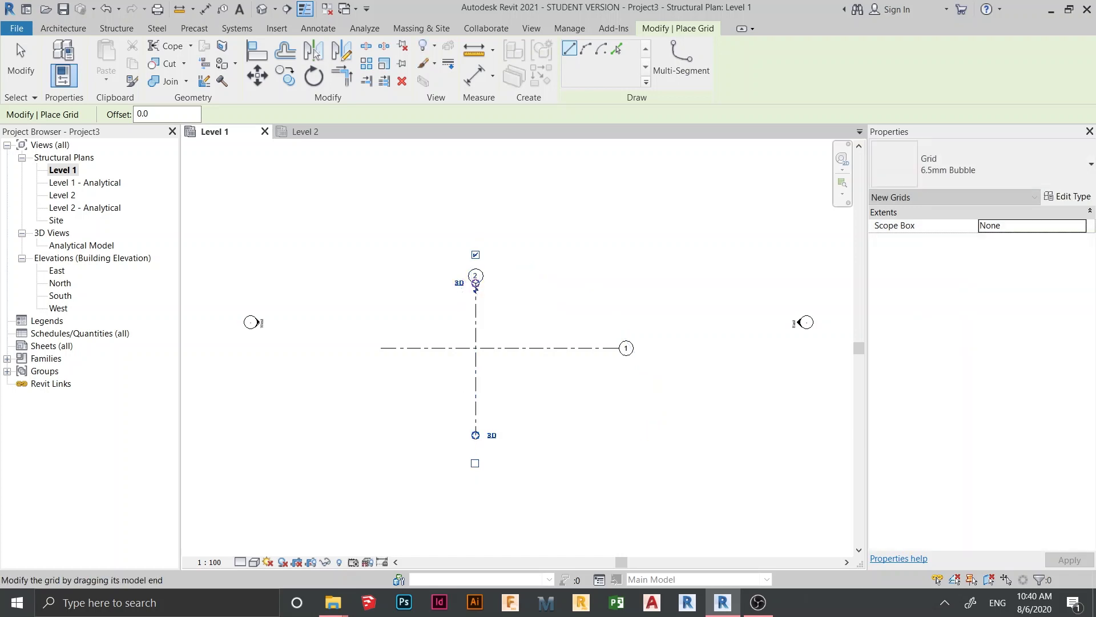
key(Escape)
key(Escape)
- Rename the vertical grid line as A
scroll(483, 252, up, 5)
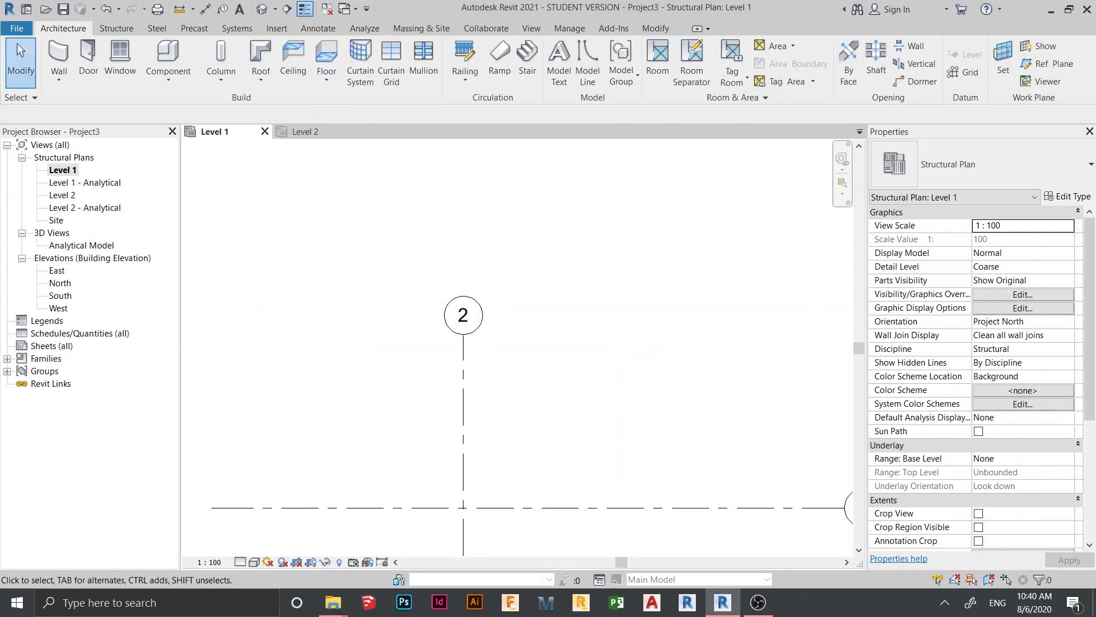
double_click(463, 314)
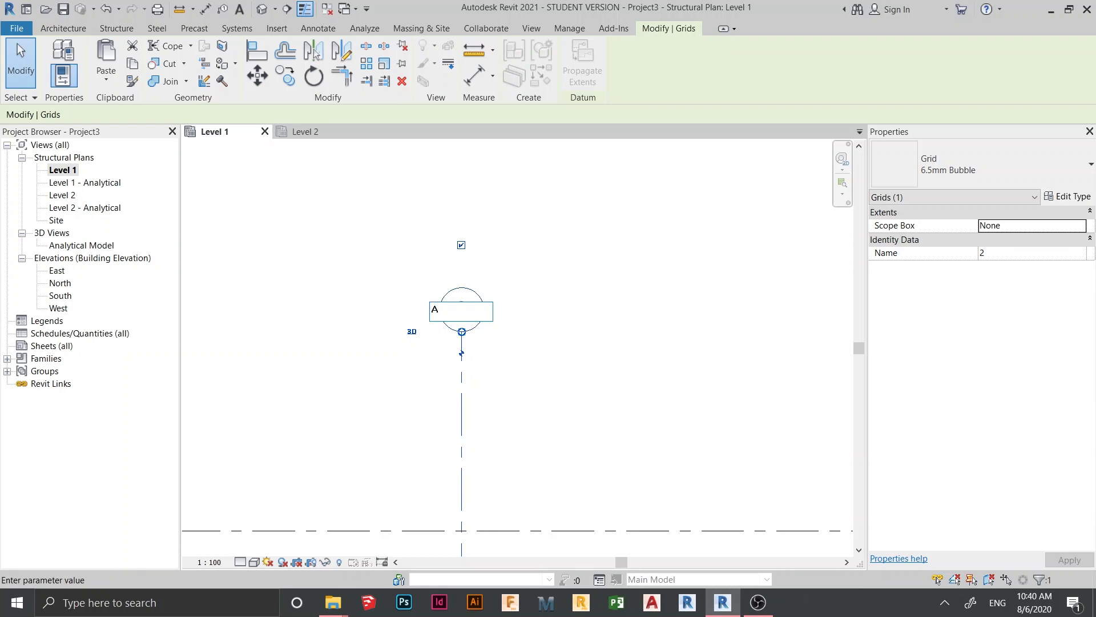
key(Return)
key(Escape)
scroll(721, 320, down, 3)
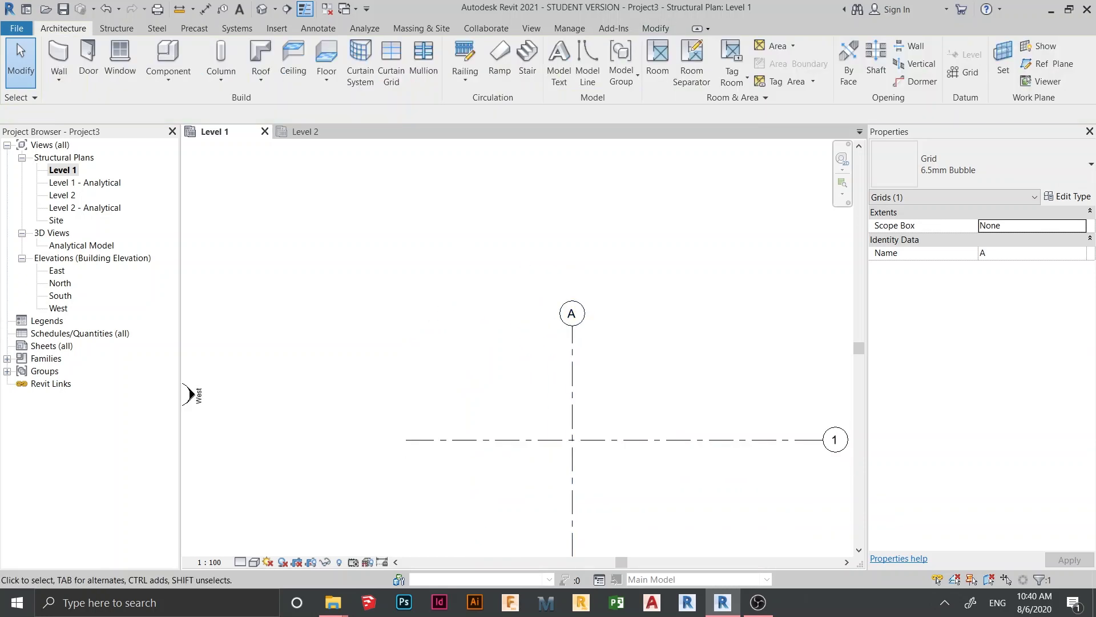
- Draw a second vertical grid line about 4500 mm to the right of grid A, aligned with both its ends
middle_drag(720, 320, 642, 255)
middle_drag(582, 311, 496, 304)
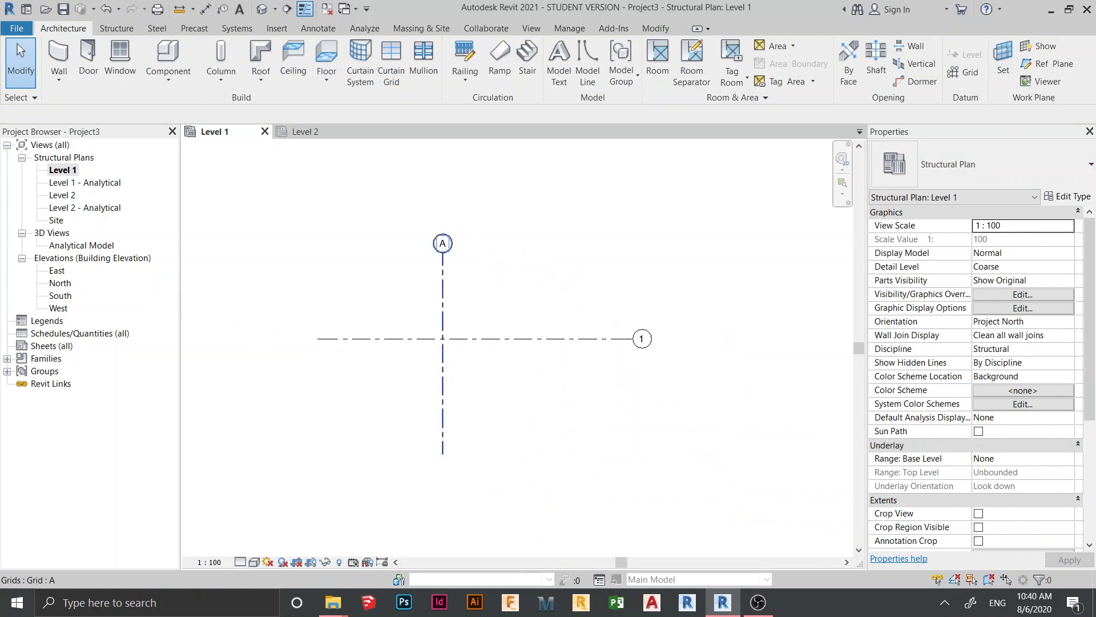
scroll(443, 302, up, 2)
click(443, 301)
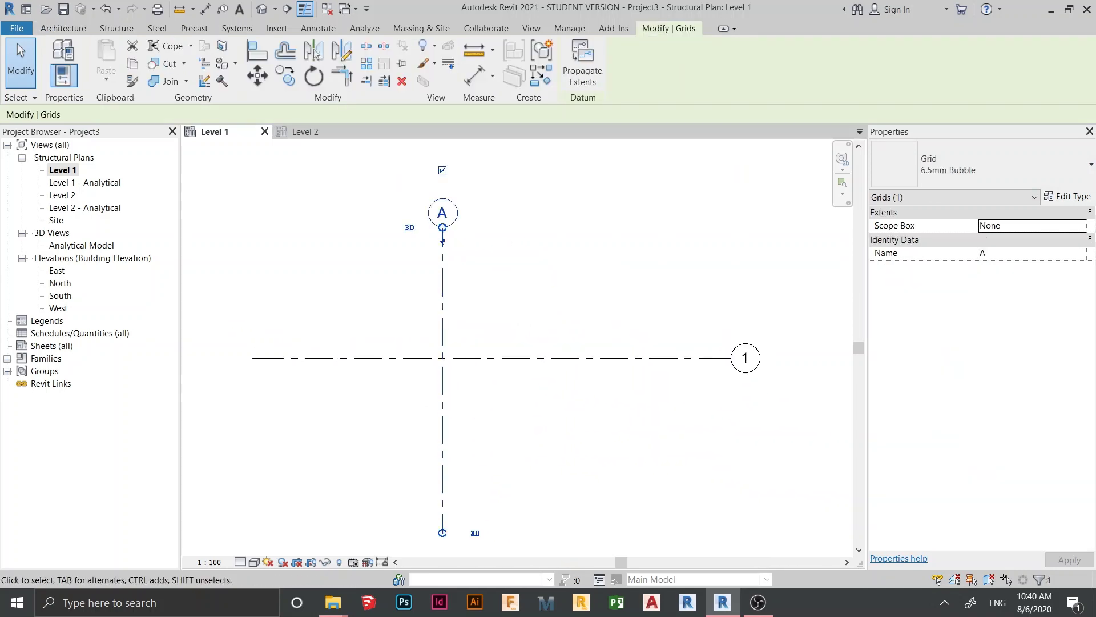
key(c)
key(s)
scroll(516, 378, down, 2)
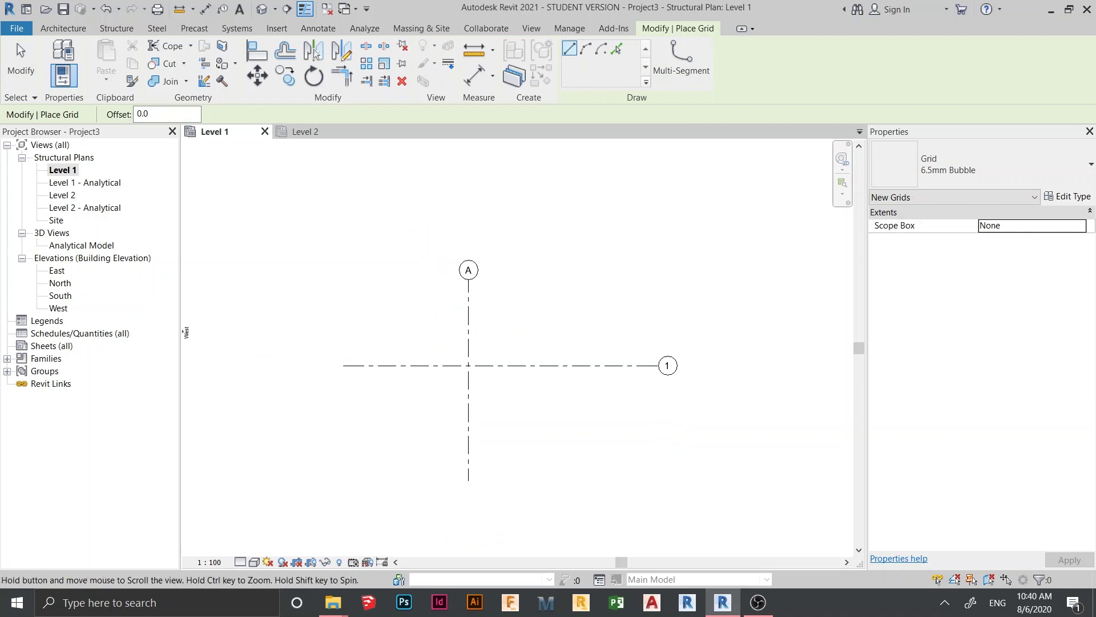
middle_drag(516, 378, 483, 325)
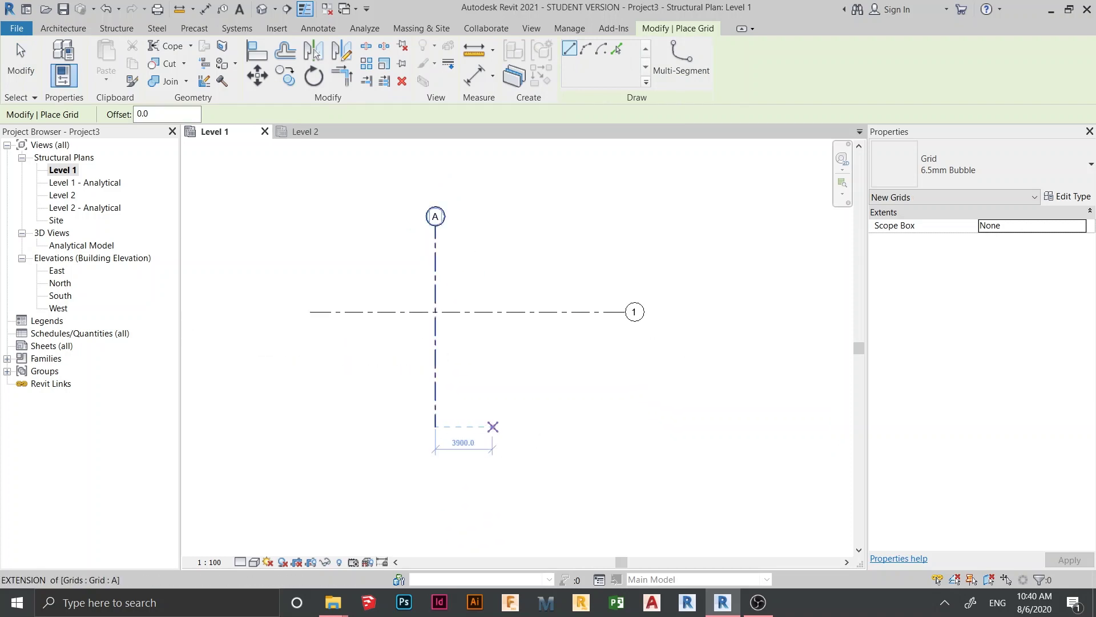
click(501, 426)
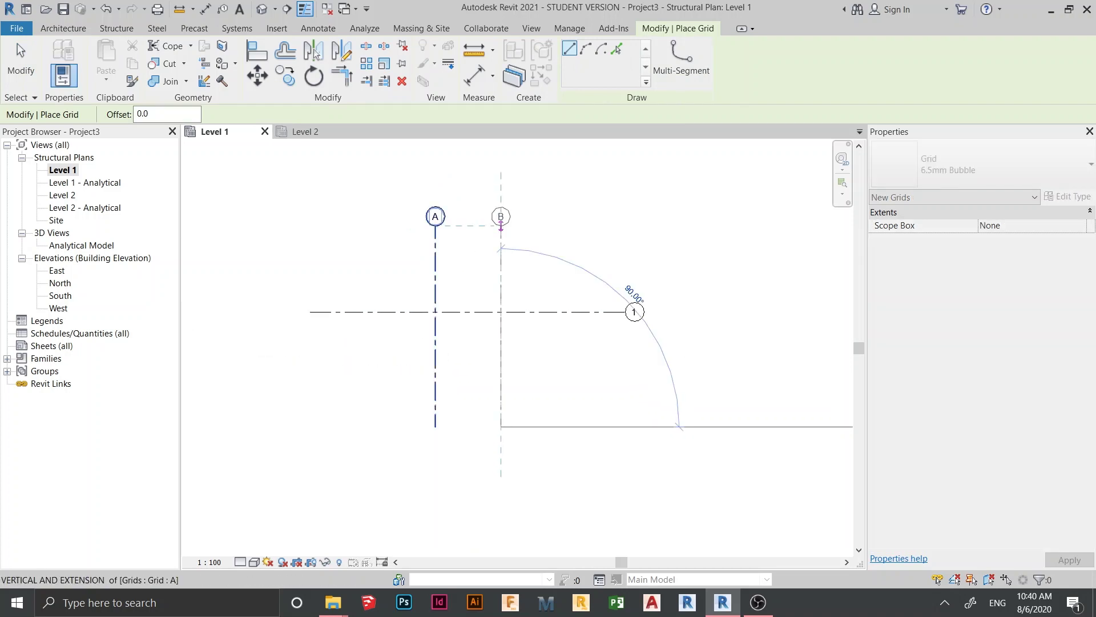
click(500, 226)
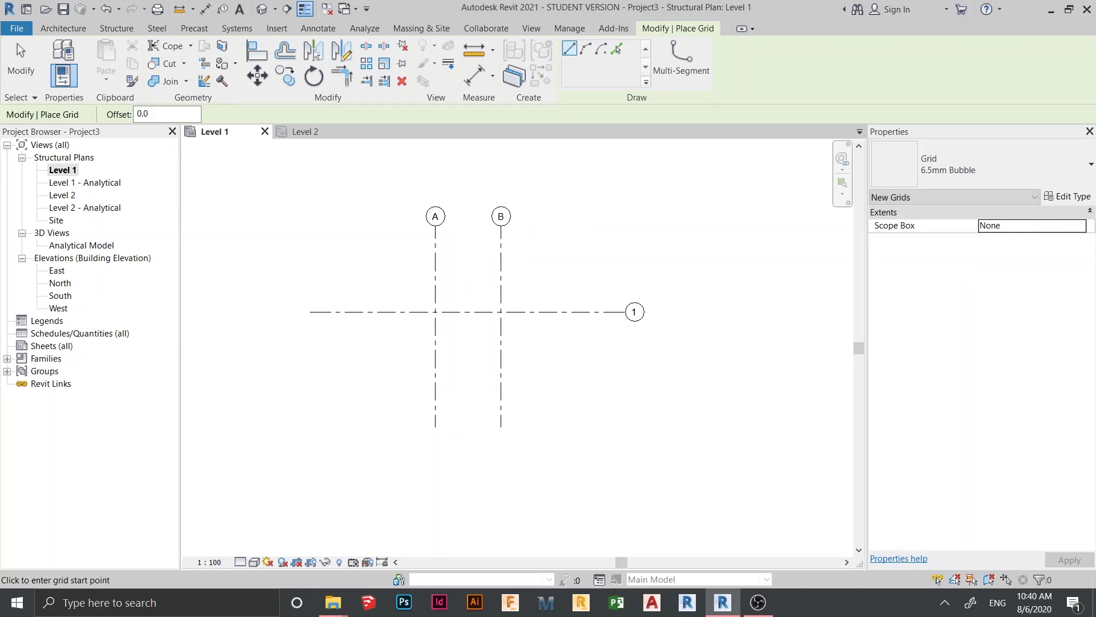
key(Escape)
- Shorten the aligned vertical grids A and B at both their upper and lower ends
click(500, 229)
scroll(501, 228, up, 1)
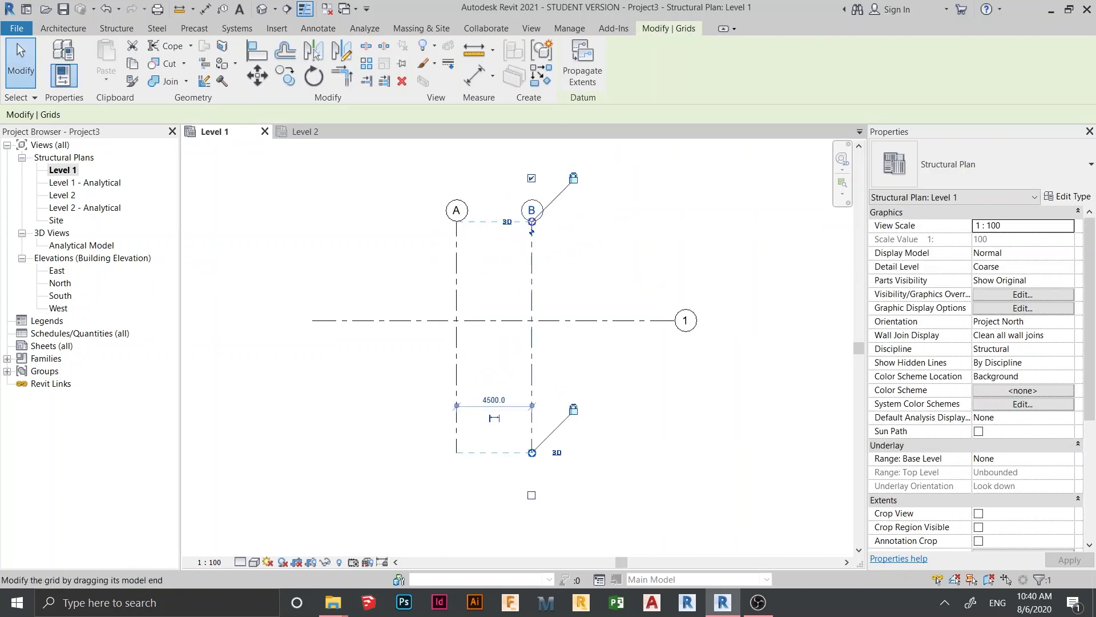
drag(531, 221, 531, 270)
key(Escape)
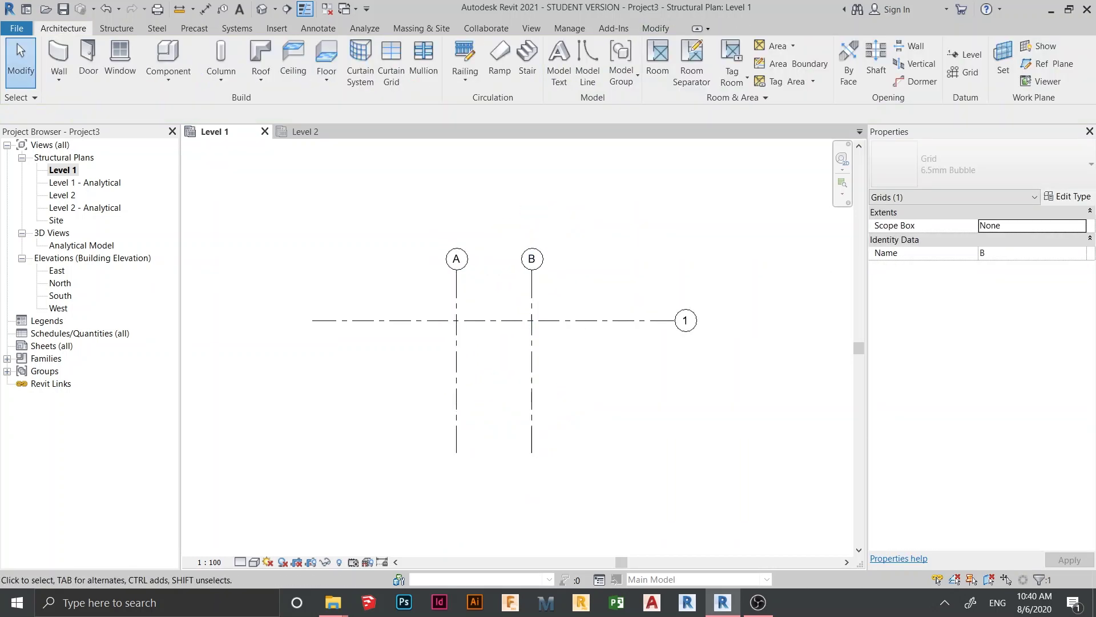
middle_drag(543, 354, 556, 310)
click(545, 349)
drag(545, 409, 545, 351)
key(Escape)
- Shorten horizontal grid 1 at both ends so it extends only a little past grids A and B
click(680, 277)
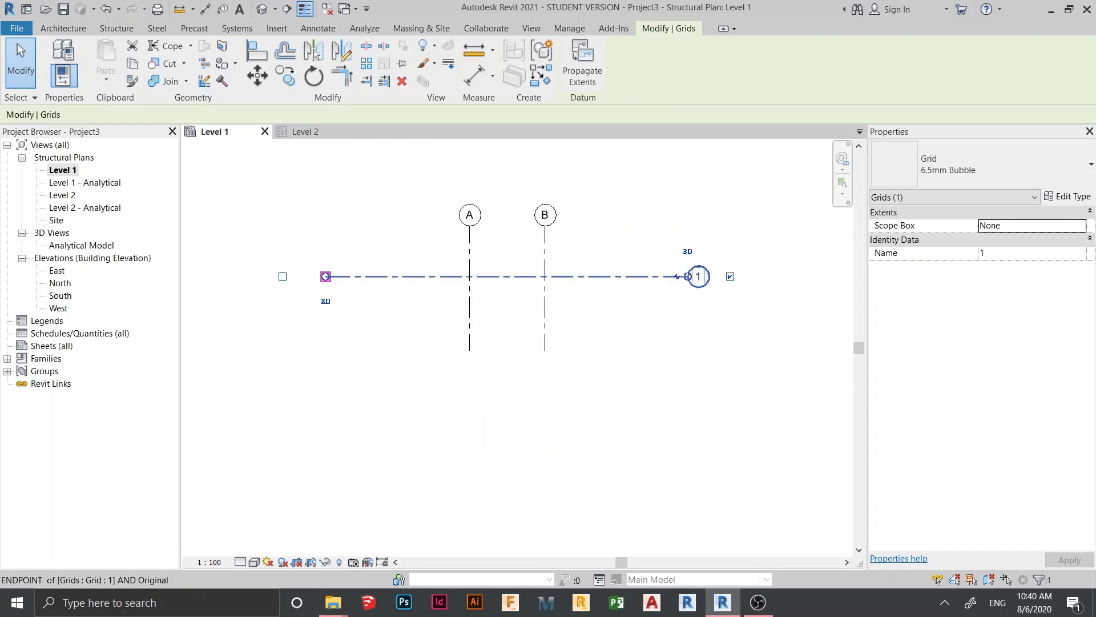
drag(413, 276, 413, 277)
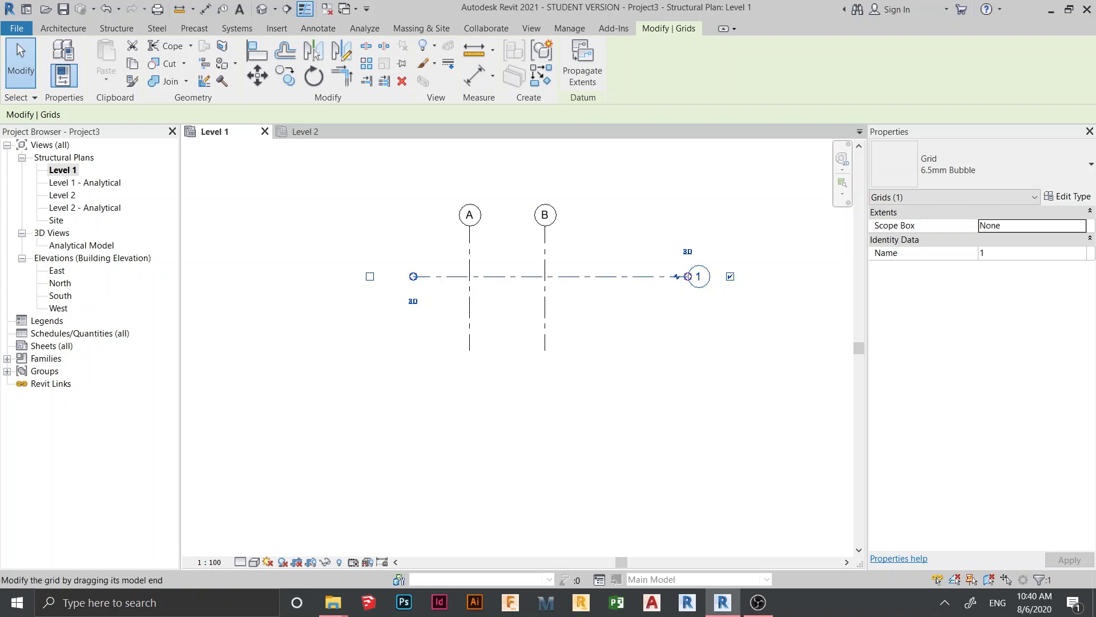
drag(688, 277, 610, 276)
key(Escape)
scroll(588, 223, up, 3)
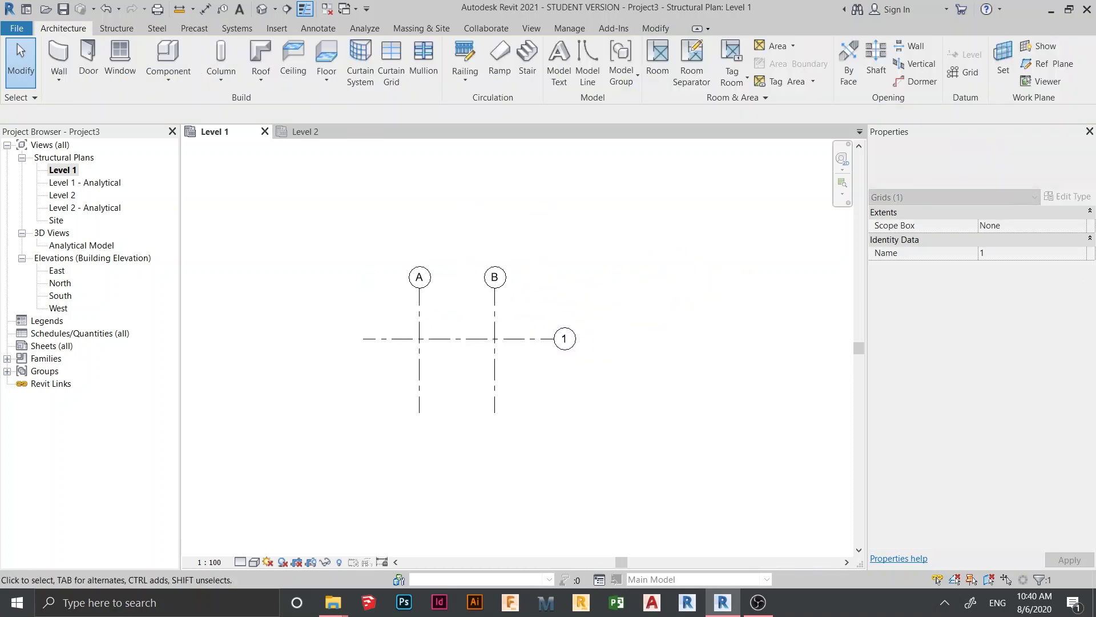
middle_drag(587, 224, 621, 212)
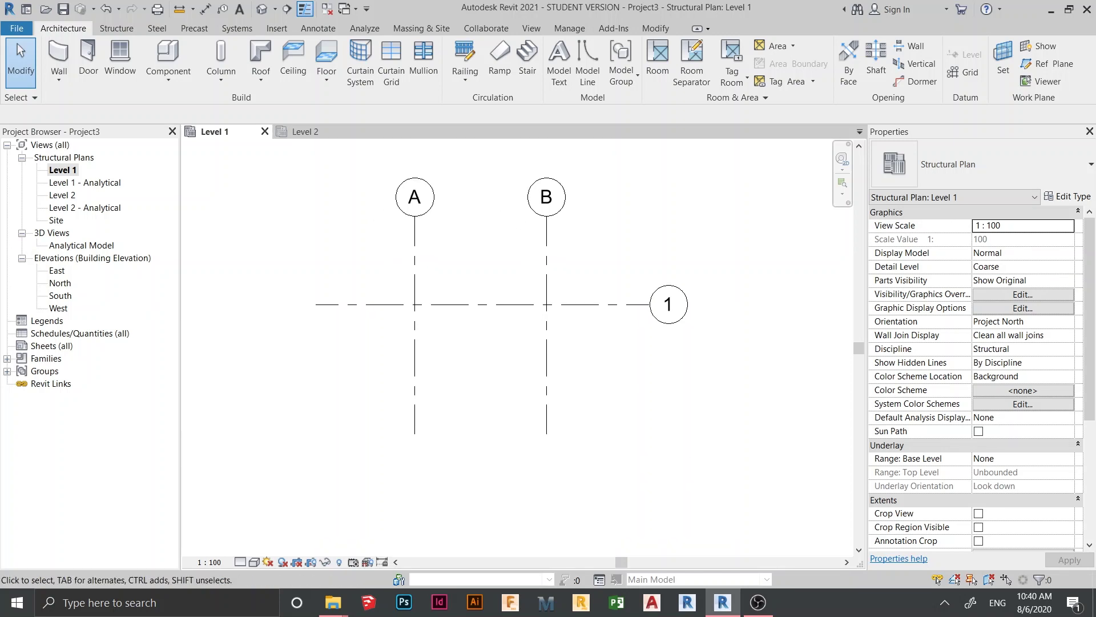
middle_drag(622, 211, 621, 212)
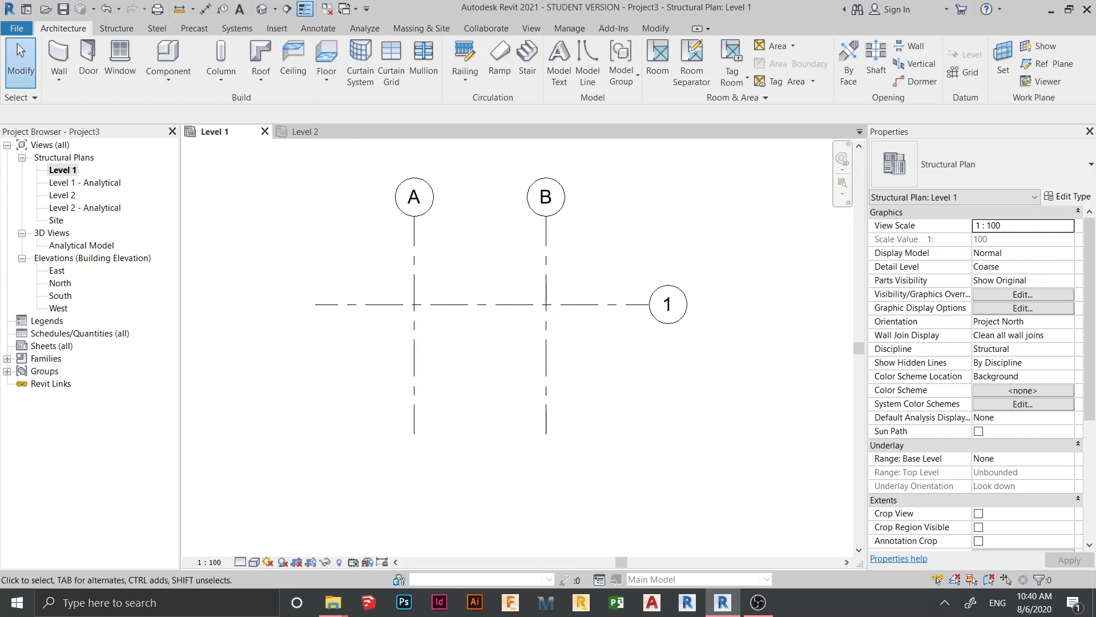
- Place isolated M_Footing-Rectangular 1800 x 1200 x 450mm foundations at the intersections of grids A and B with grid 1
click(117, 28)
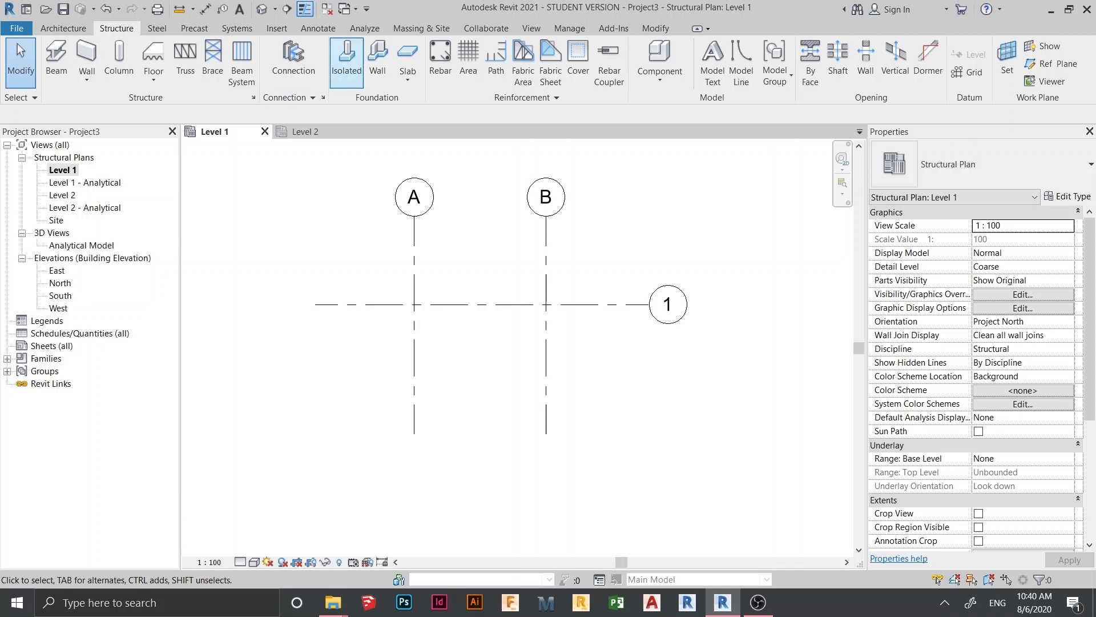
click(346, 60)
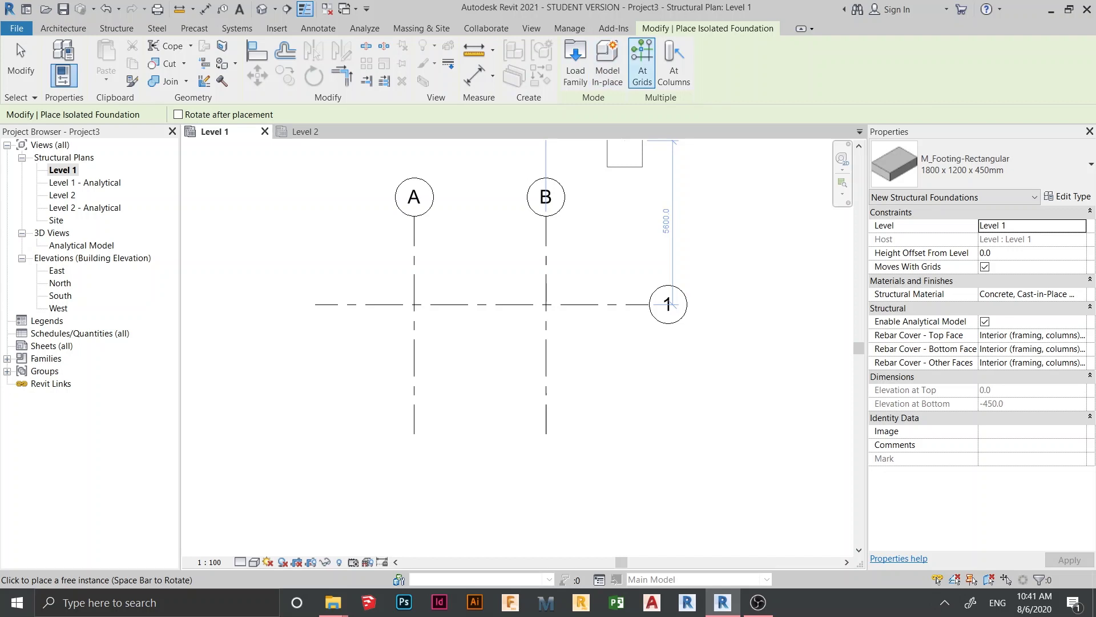
click(643, 63)
scroll(648, 160, down, 2)
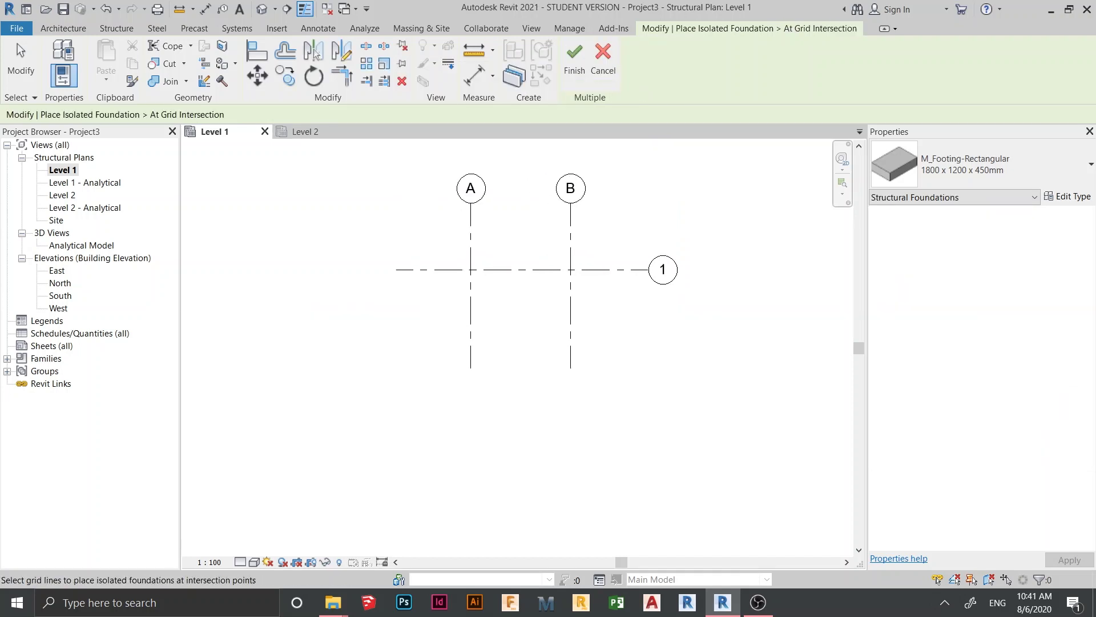
drag(642, 147, 391, 350)
scroll(480, 284, up, 2)
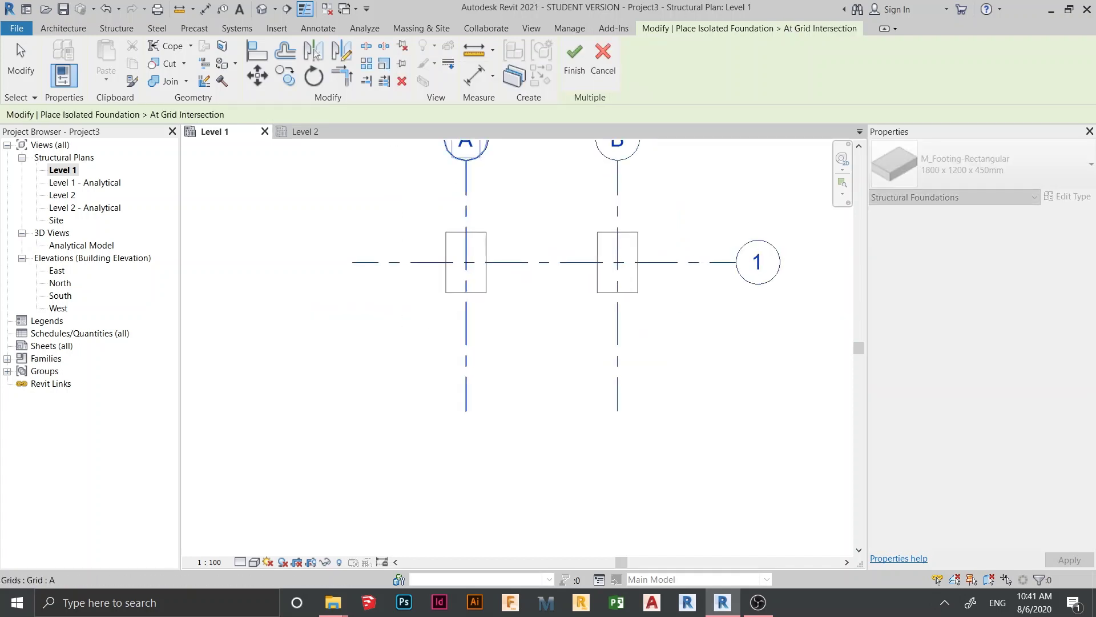
- Rotate the two footings so their long sides run along grid 1, and finish the grid placement
middle_drag(522, 320, 469, 363)
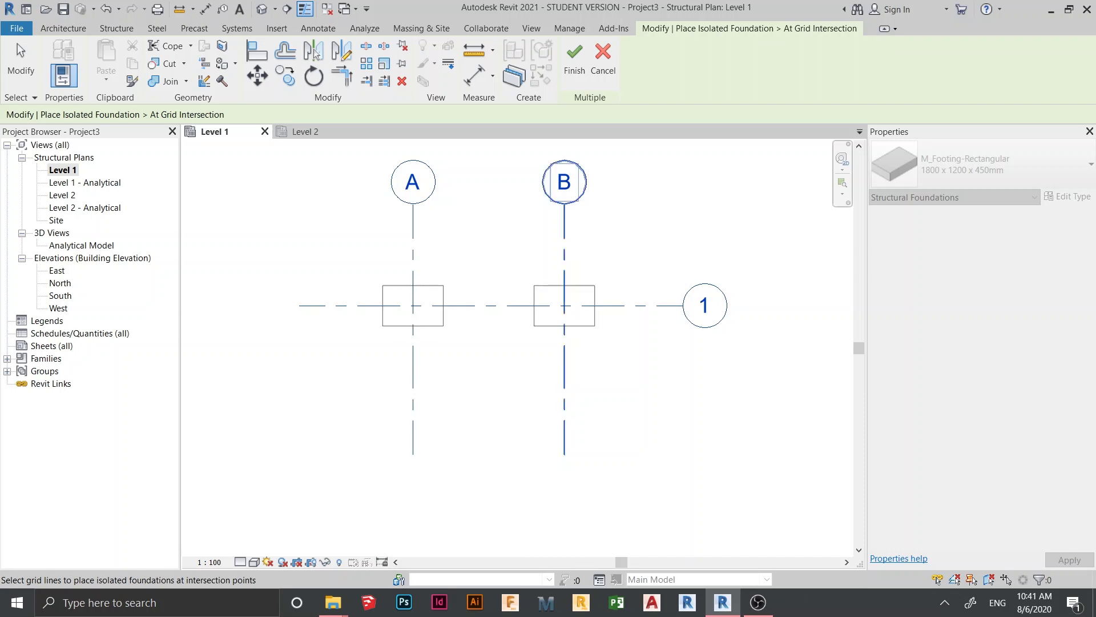
scroll(517, 343, down, 1)
scroll(517, 343, up, 4)
middle_drag(517, 342, 486, 347)
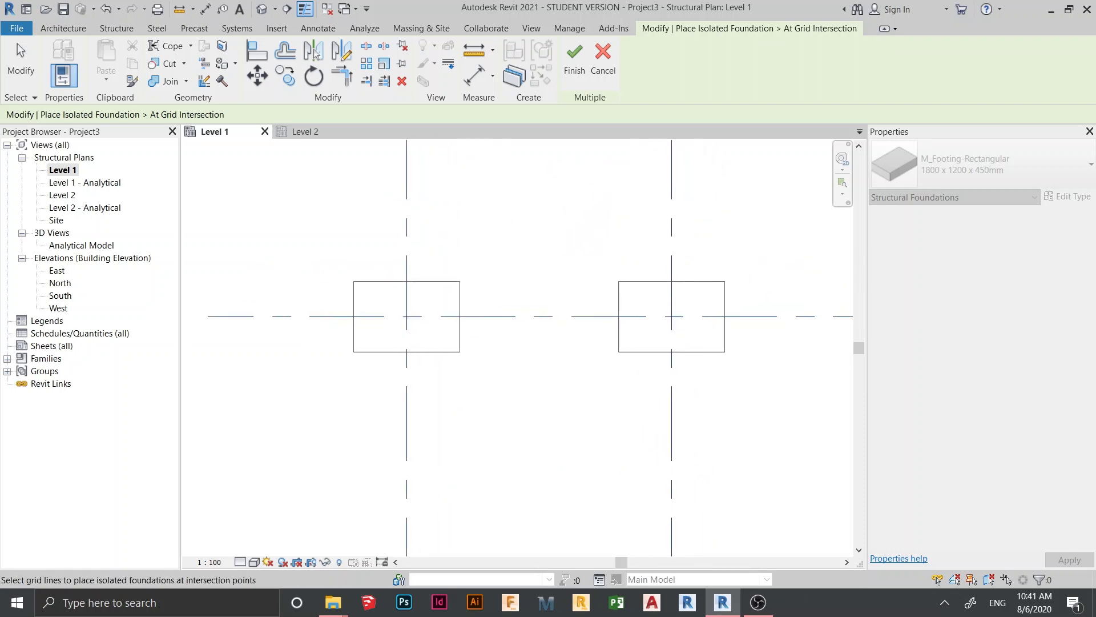
click(574, 60)
scroll(555, 250, up, 2)
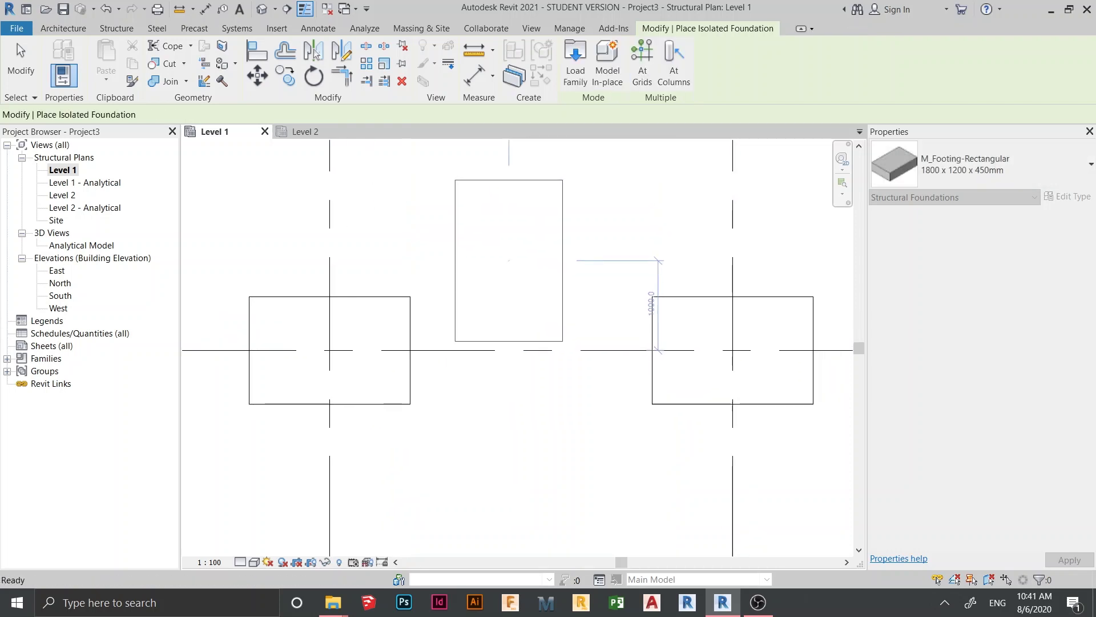
key(Escape)
scroll(415, 295, down, 2)
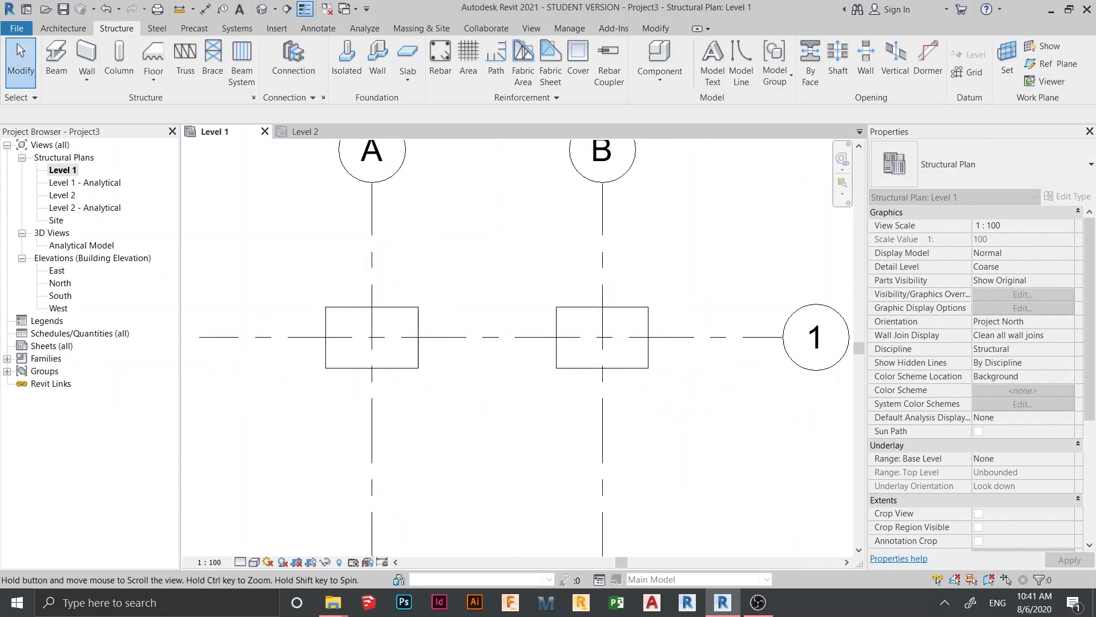
- Place vertical M_Concrete-Rectangular-Column 450 x 600mm structural columns at the intersections of grids A and B with grid 1
key(c)
key(l)
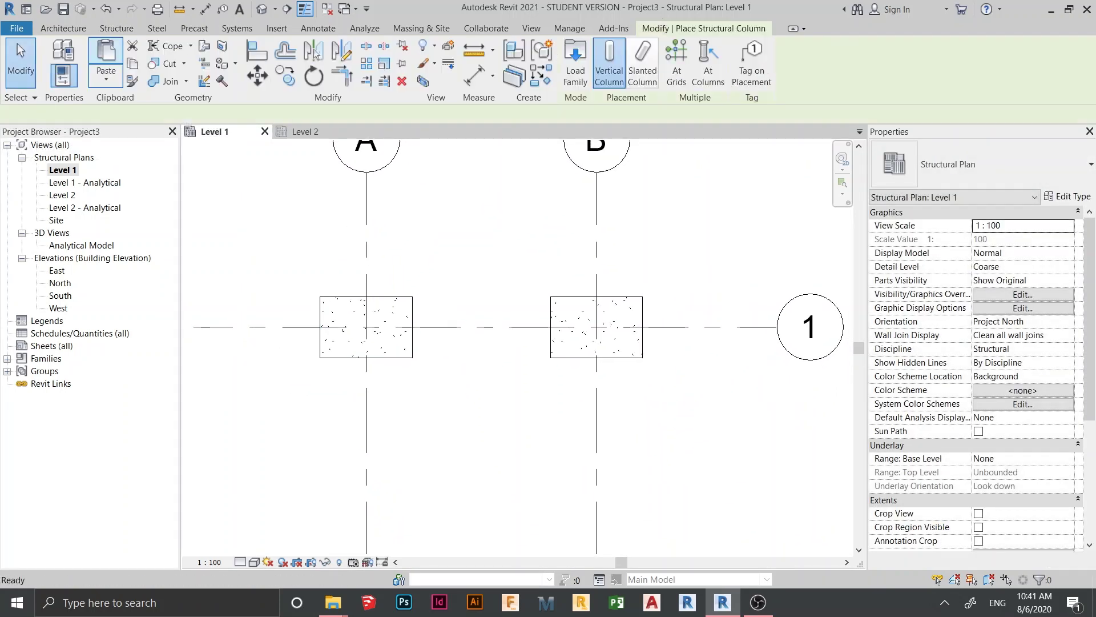
click(677, 62)
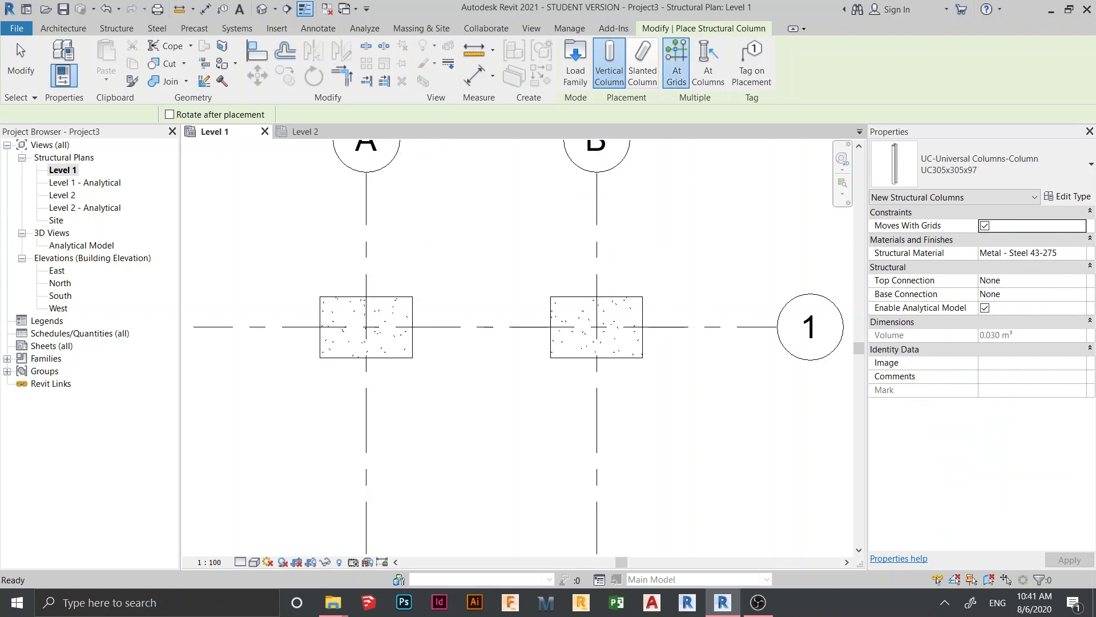
scroll(650, 208, down, 1)
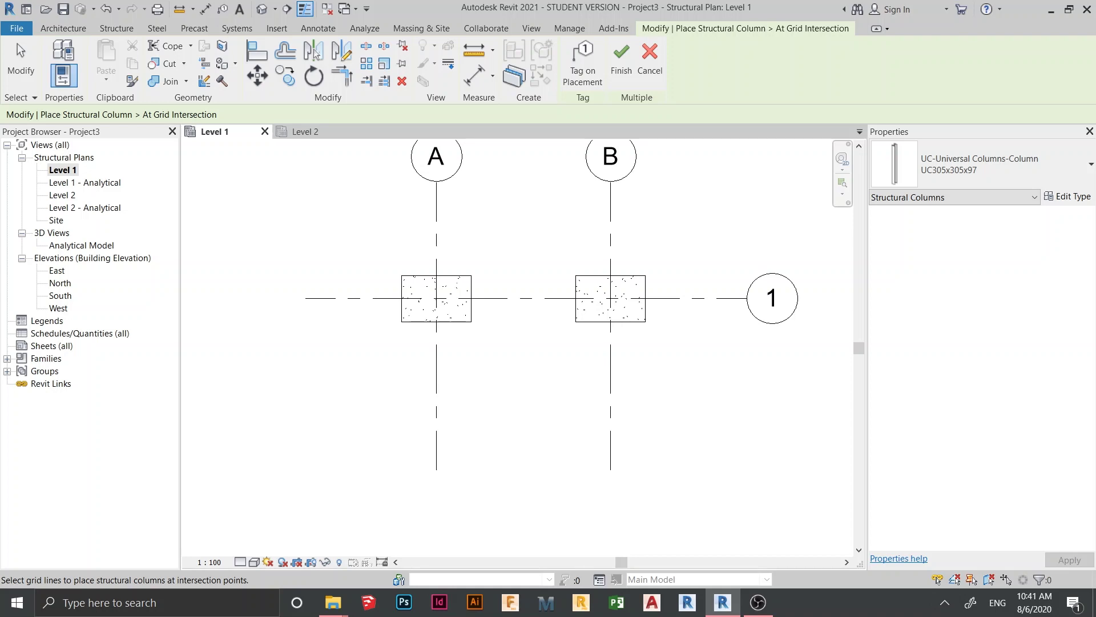
click(980, 164)
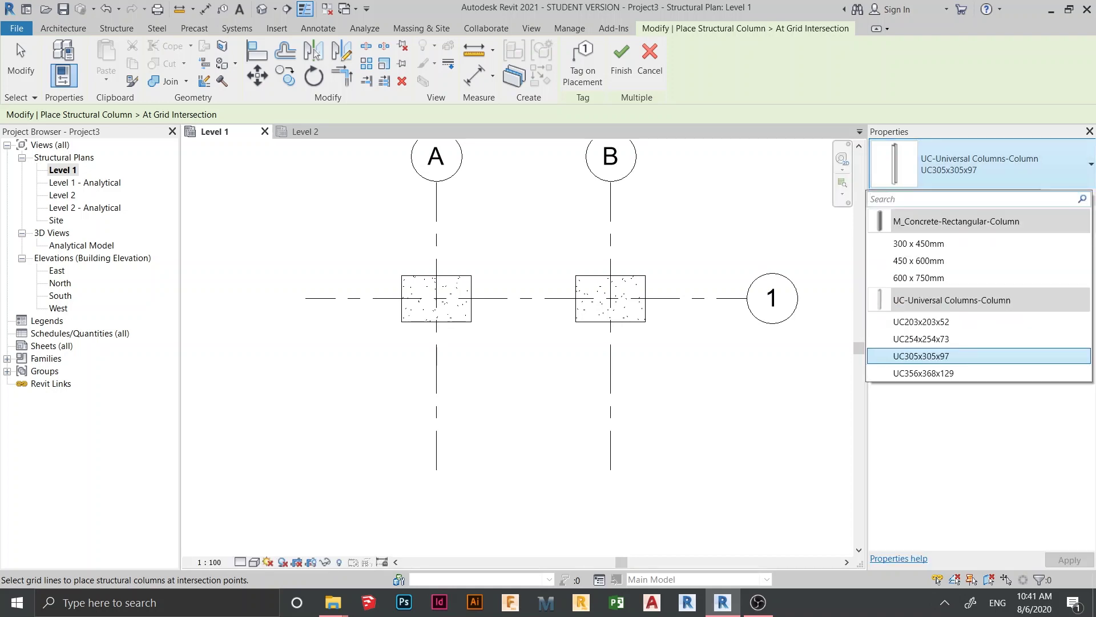
key(Down)
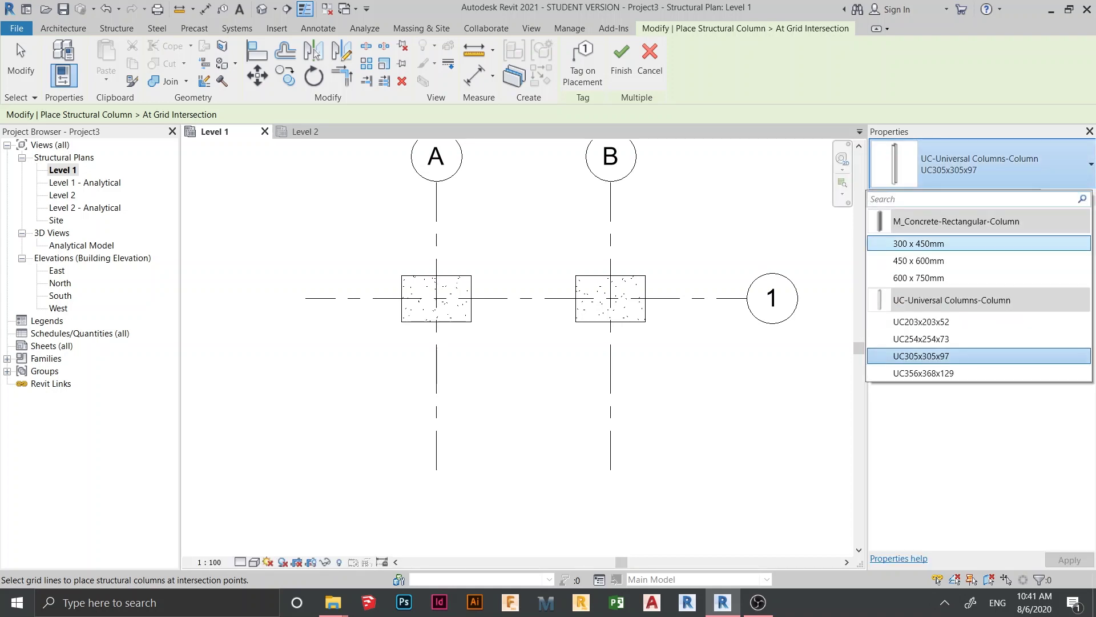
key(Down)
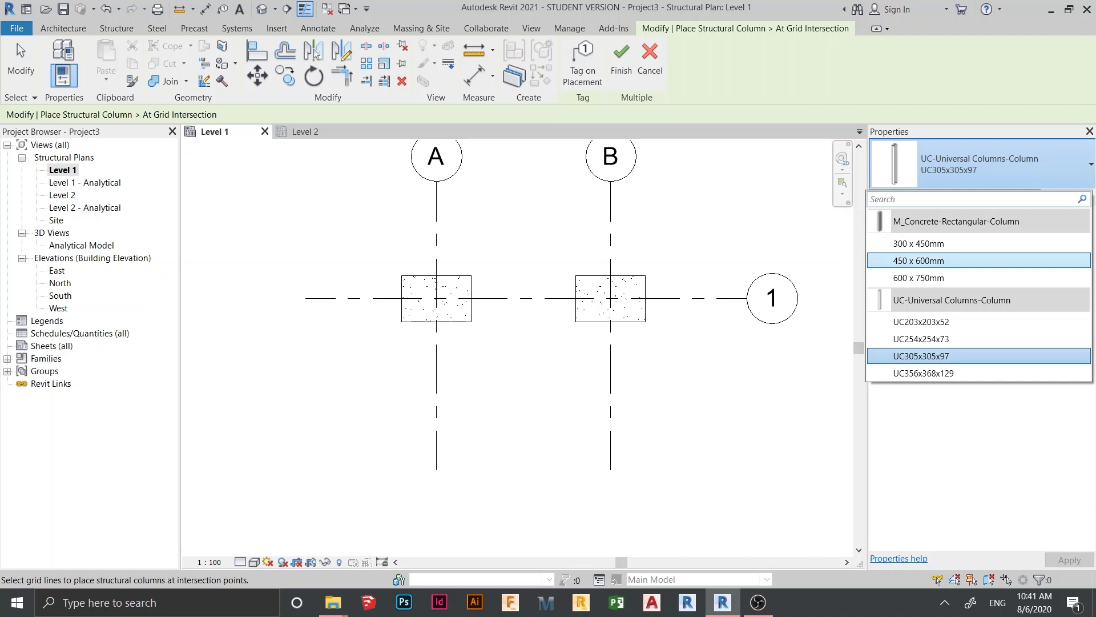
key(Return)
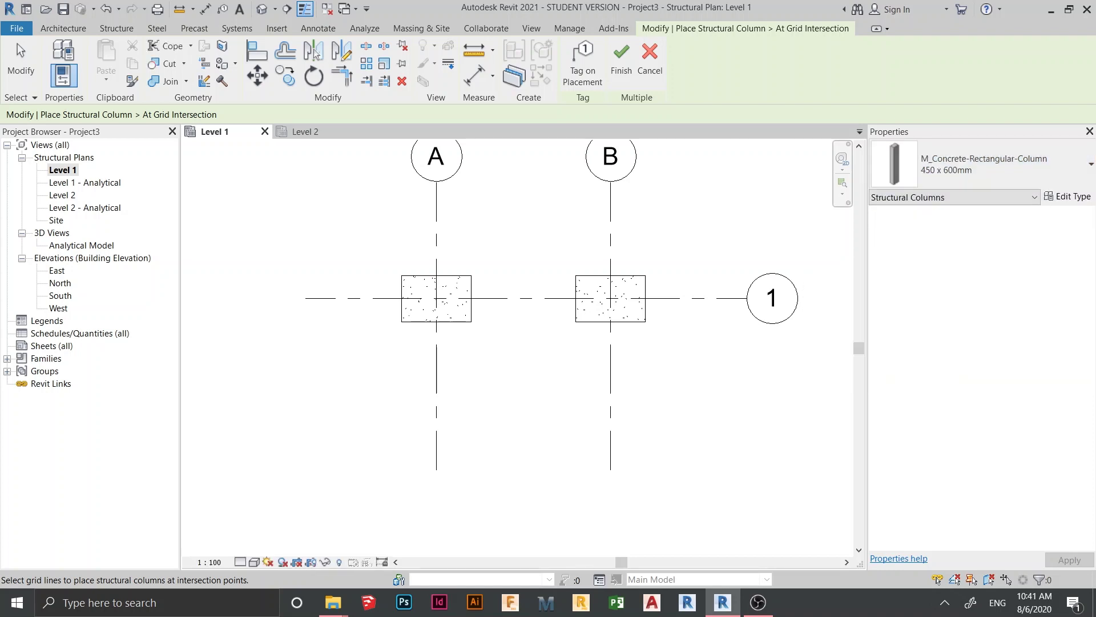
scroll(293, 330, down, 2)
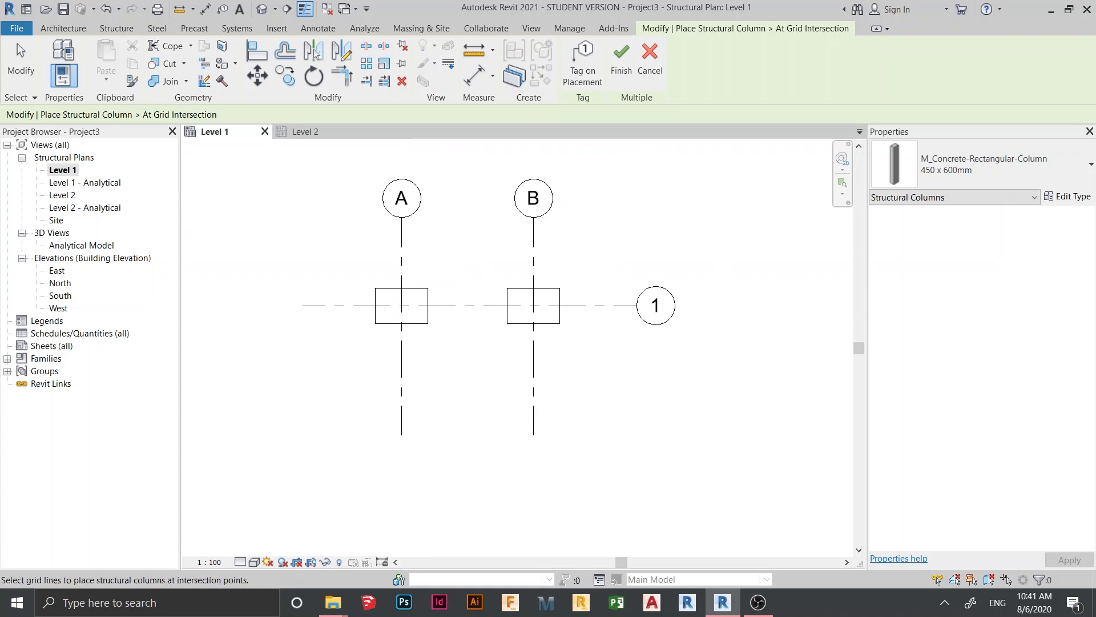
scroll(497, 255, up, 1)
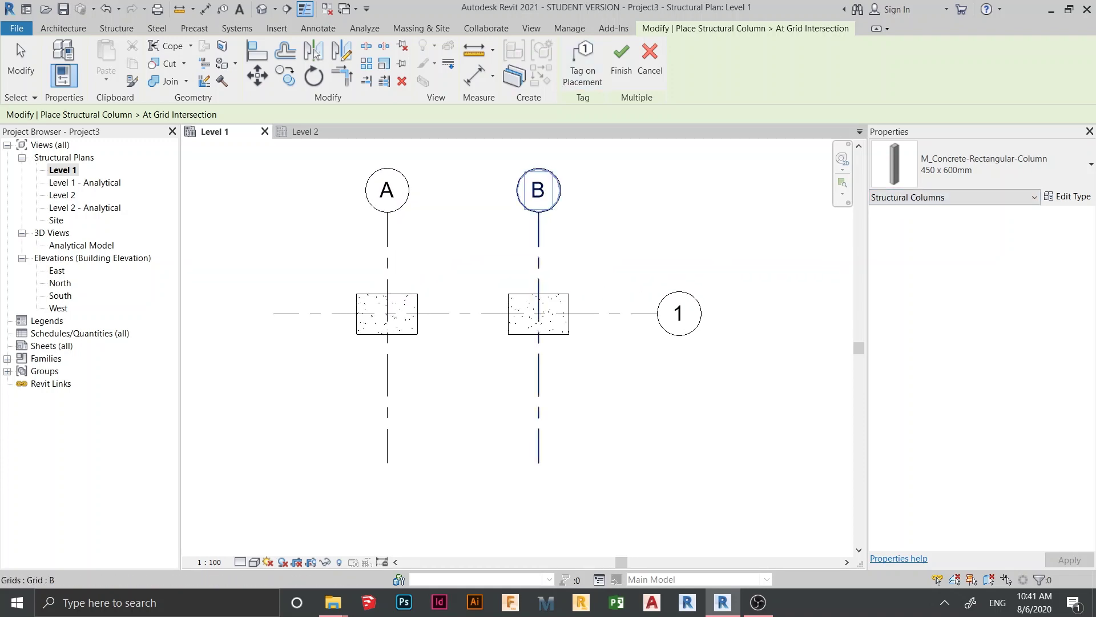
drag(617, 419, 287, 199)
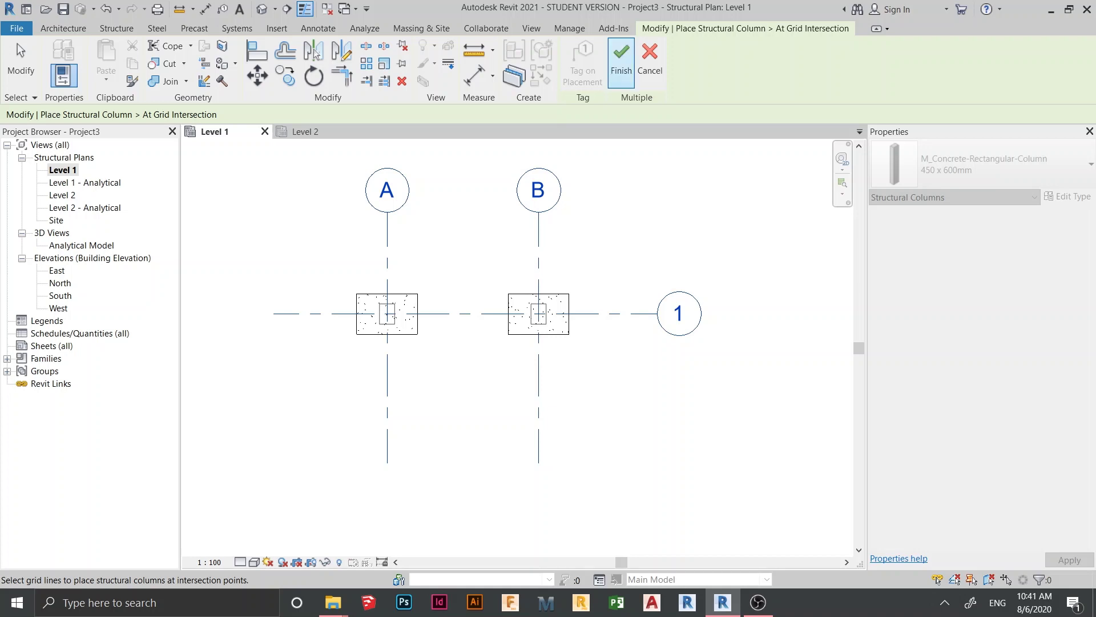
click(621, 63)
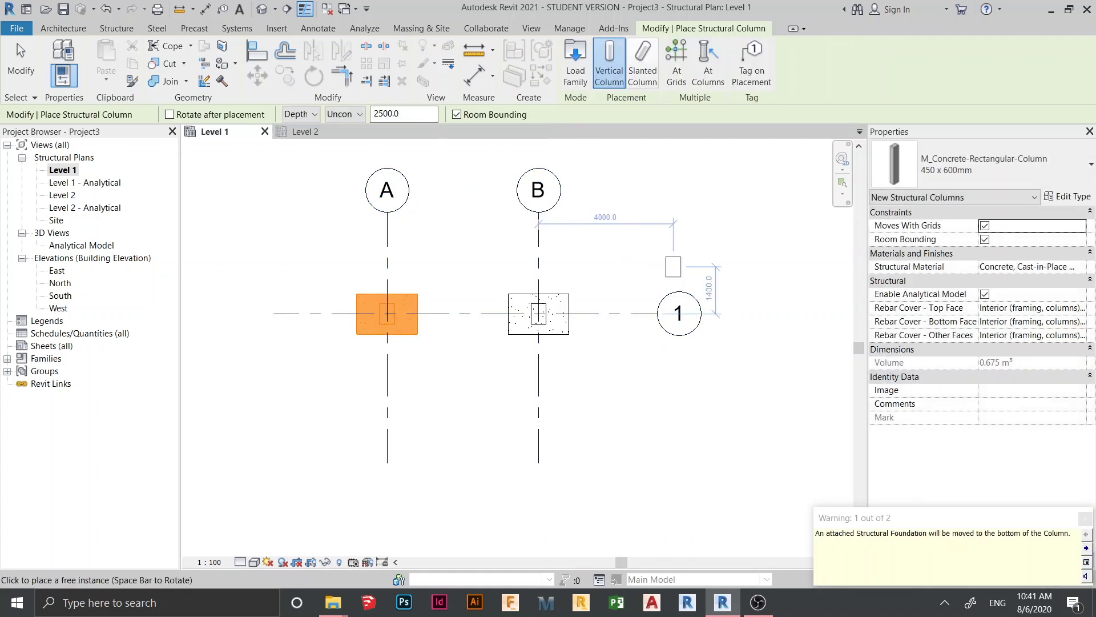
click(17, 43)
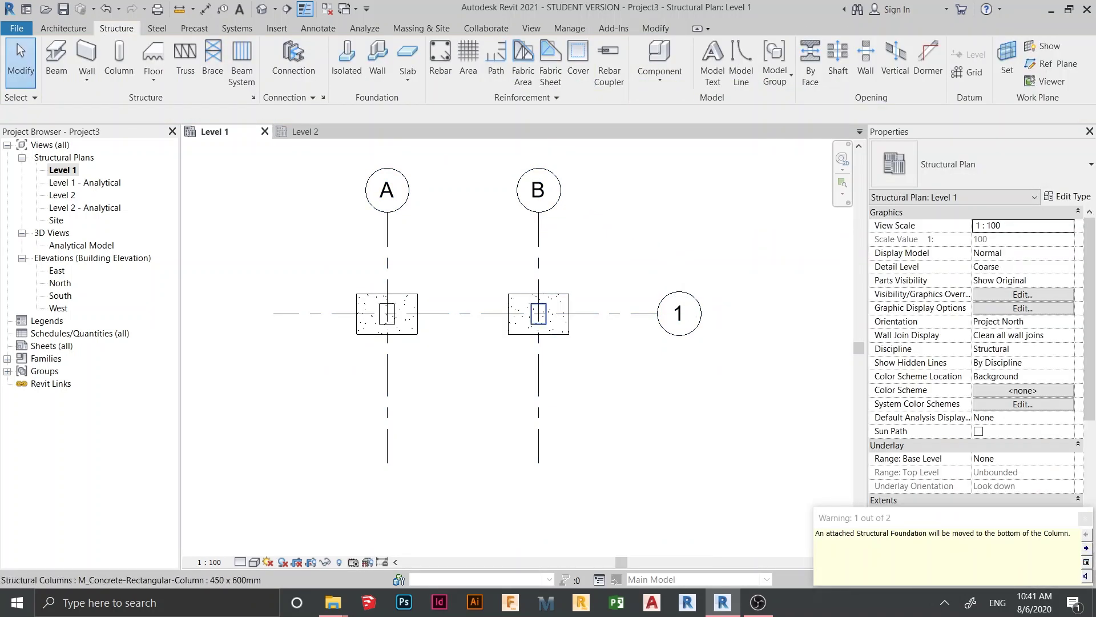
- Set the column at grid B-1 to top level Level 2 and base offset 0, accepting the attached foundation's move
click(539, 321)
mouse_move(559, 348)
middle_down()
mouse_move(528, 322)
mouse_move(566, 323)
mouse_move(547, 367)
middle_up()
scroll(566, 323, up, 2)
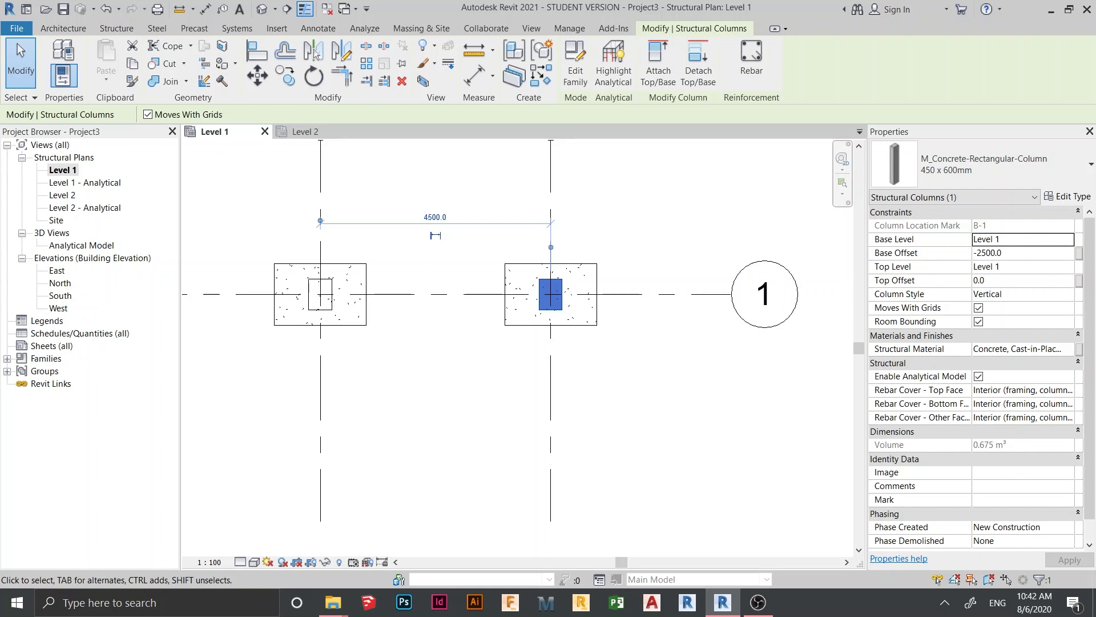
click(1033, 266)
click(1069, 267)
click(1022, 292)
click(1016, 253)
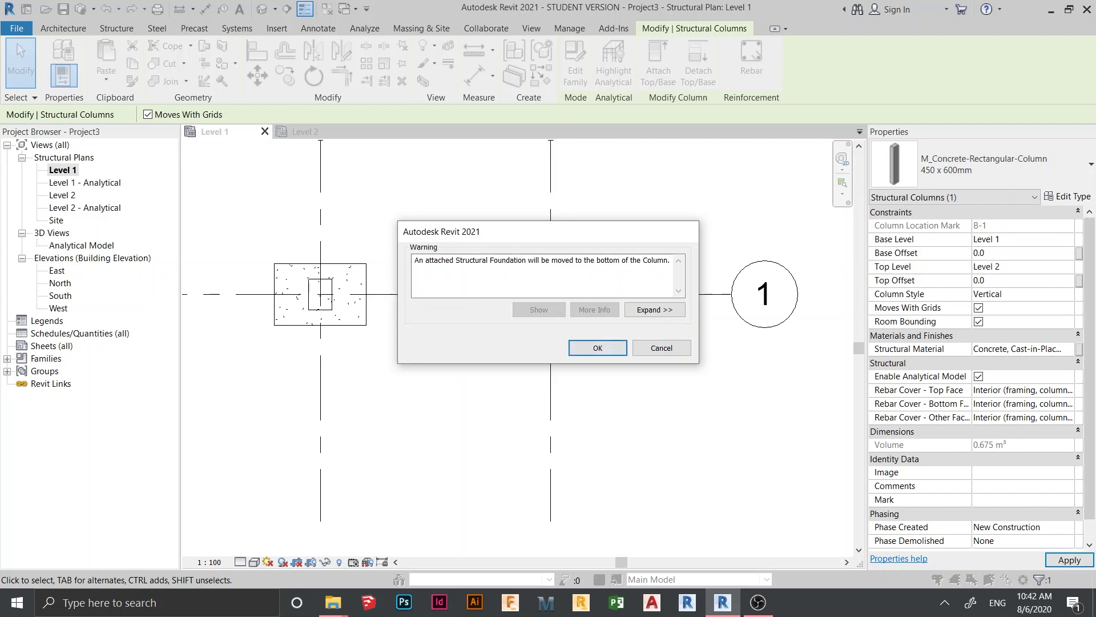
click(598, 347)
- Set the column at grid A-1 to top level Level 2 with a base offset of 0, and deselect it
scroll(259, 318, up, 1)
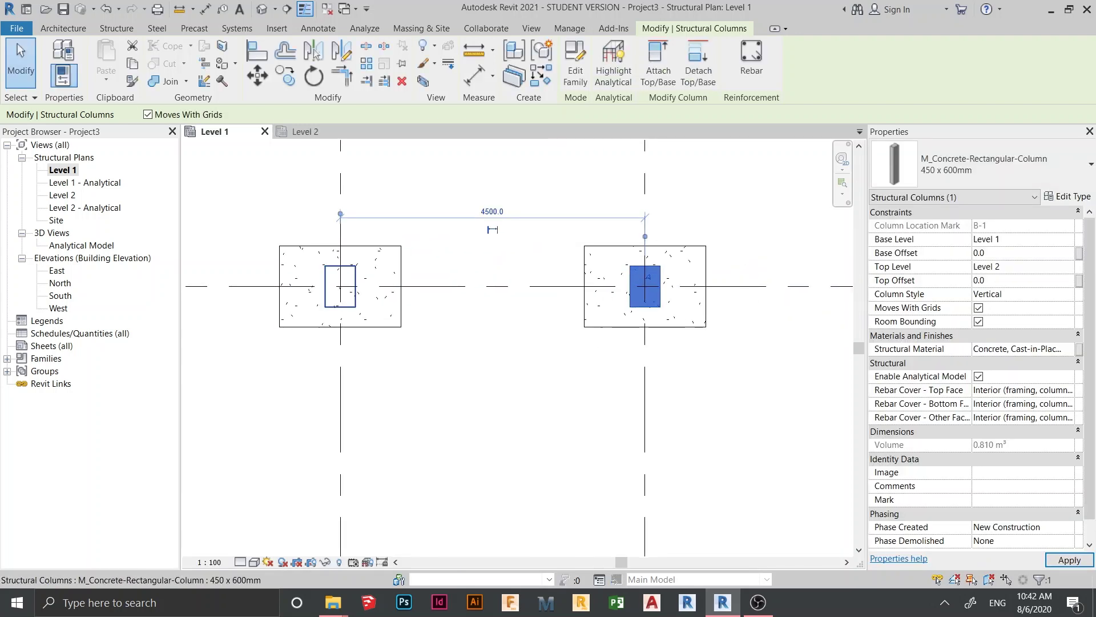
click(327, 296)
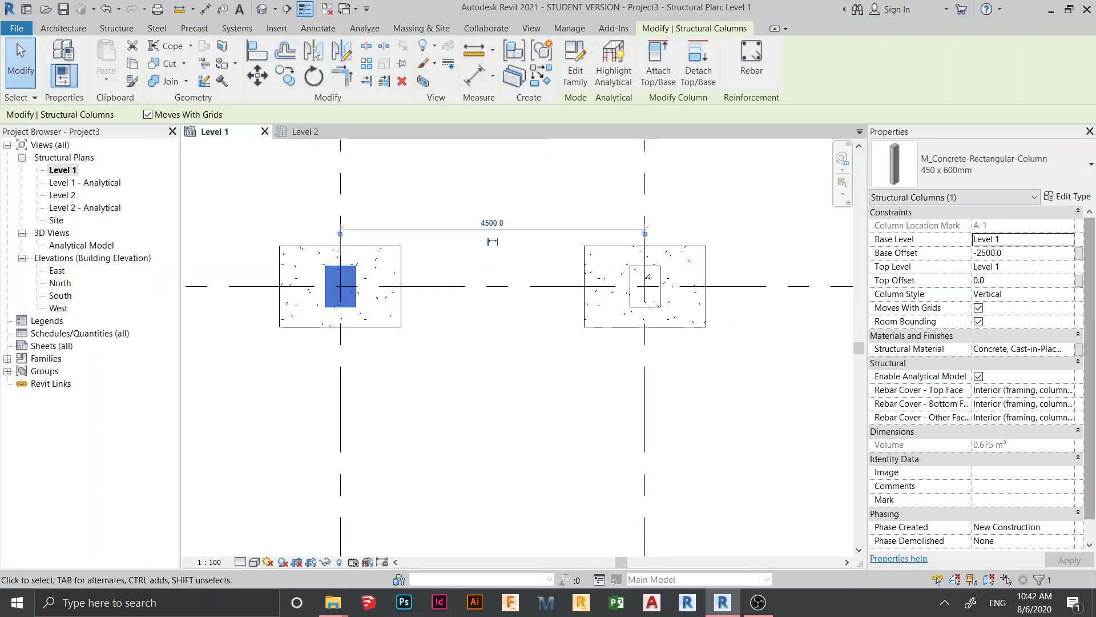
click(1069, 266)
click(1017, 292)
key(shift+Tab)
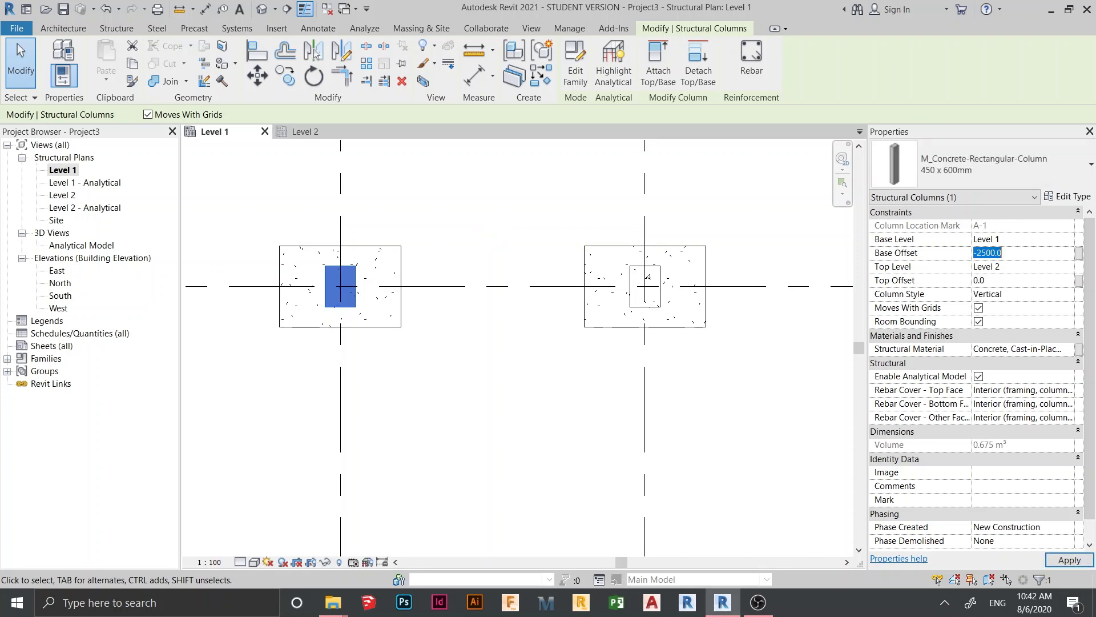
key(Return)
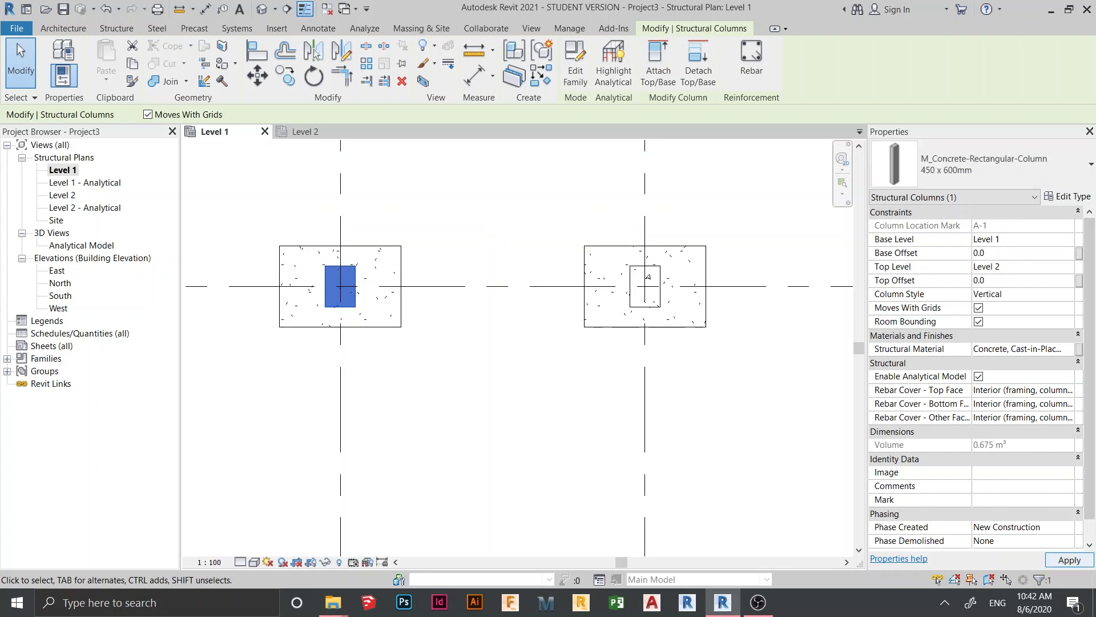
click(598, 348)
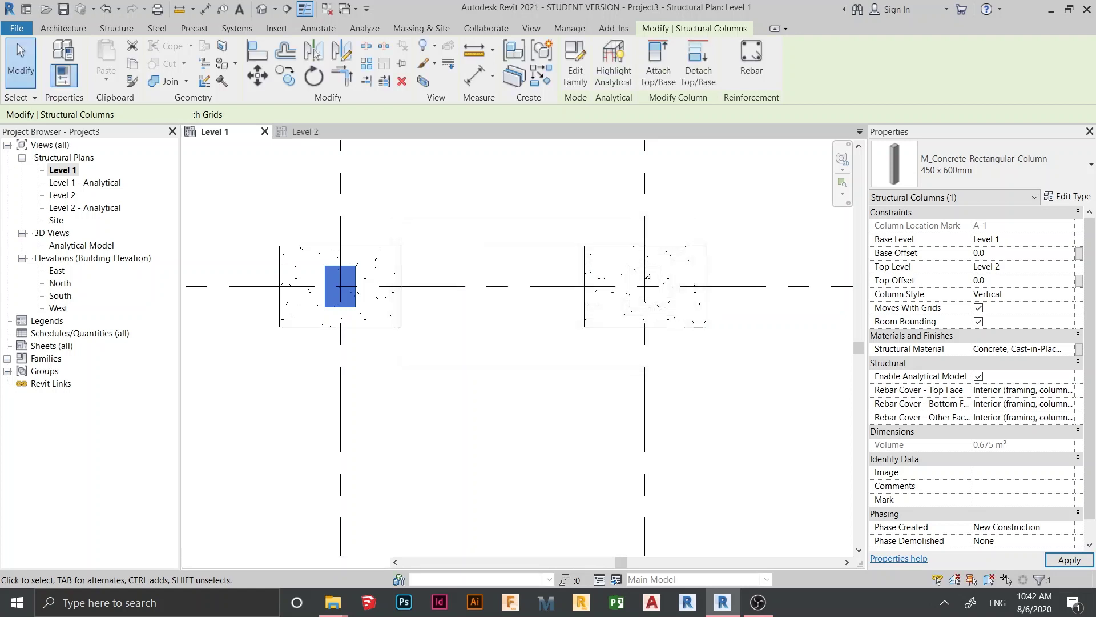
middle_drag(598, 347, 690, 399)
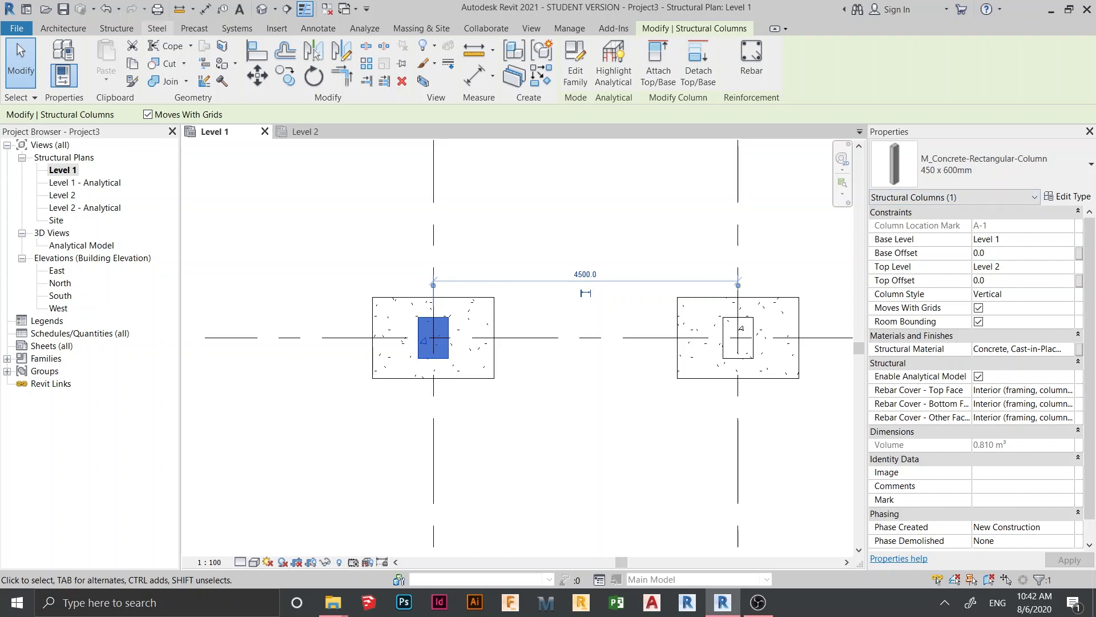
middle_drag(690, 399, 666, 378)
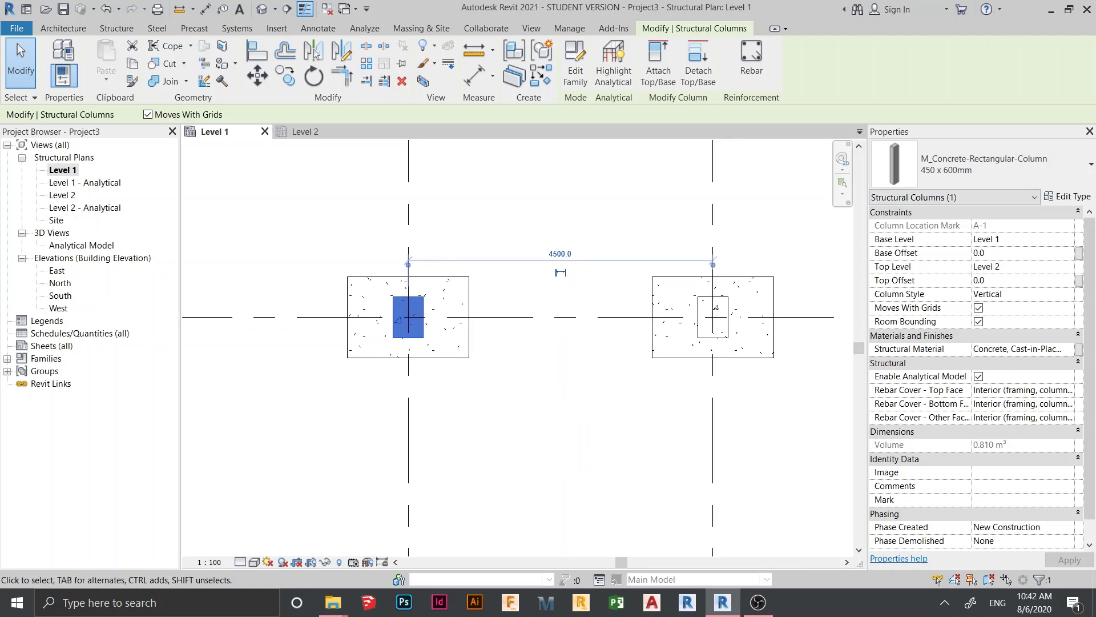
key(Escape)
middle_drag(559, 399, 500, 380)
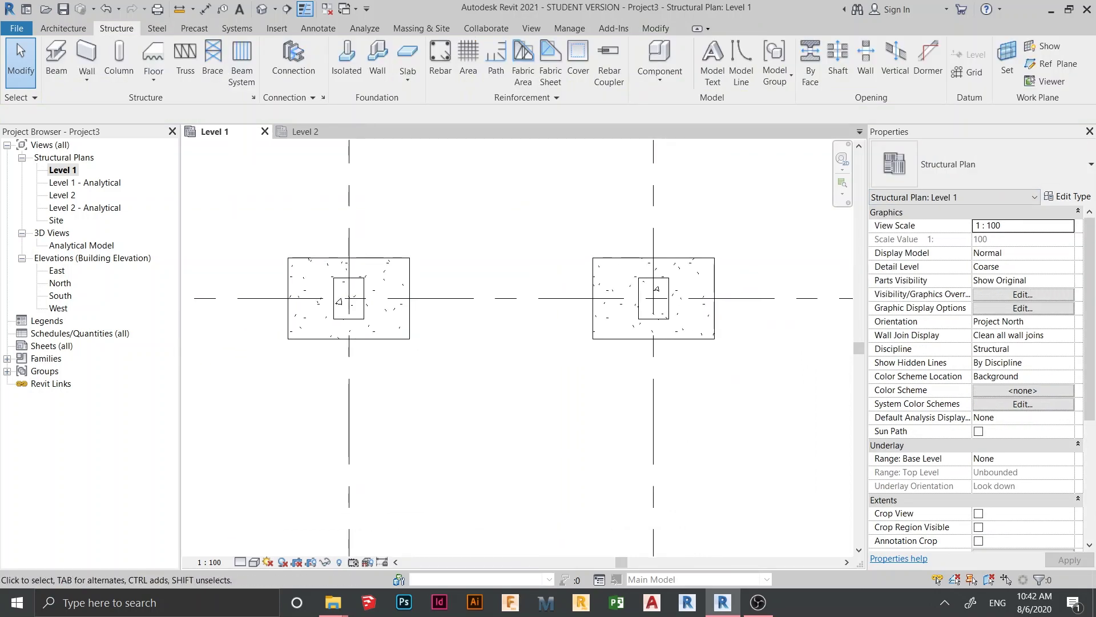
- On the Level 2 structural plan, draw a straight UB305x165x40 beam along grid 1 between the facing sides of the two columns
click(306, 132)
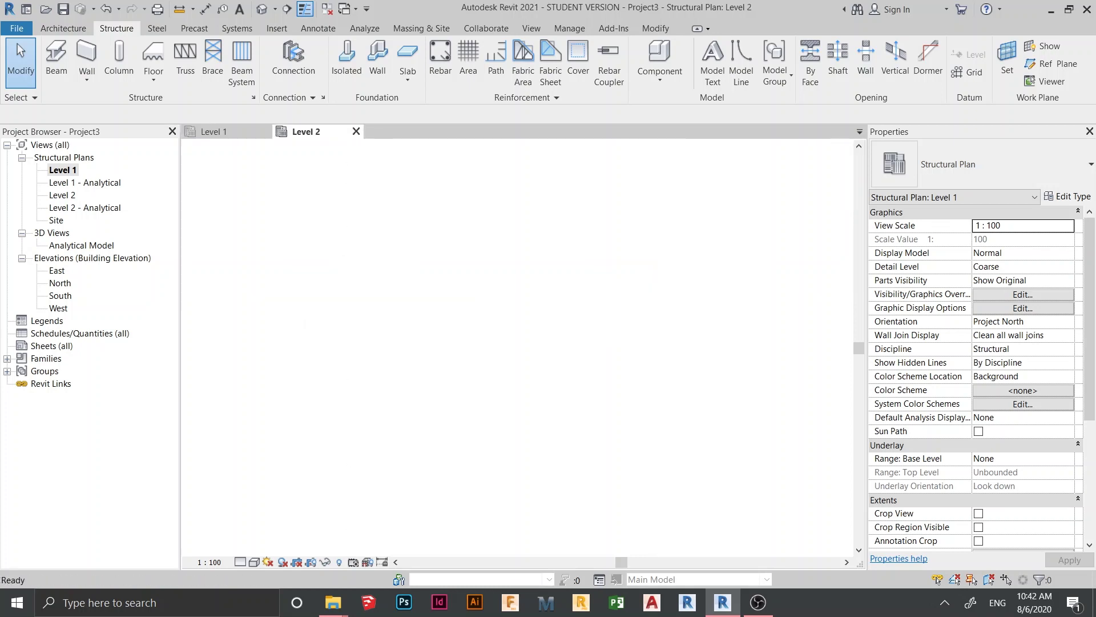
middle_drag(502, 343, 493, 299)
scroll(493, 299, up, 4)
scroll(503, 228, up, 6)
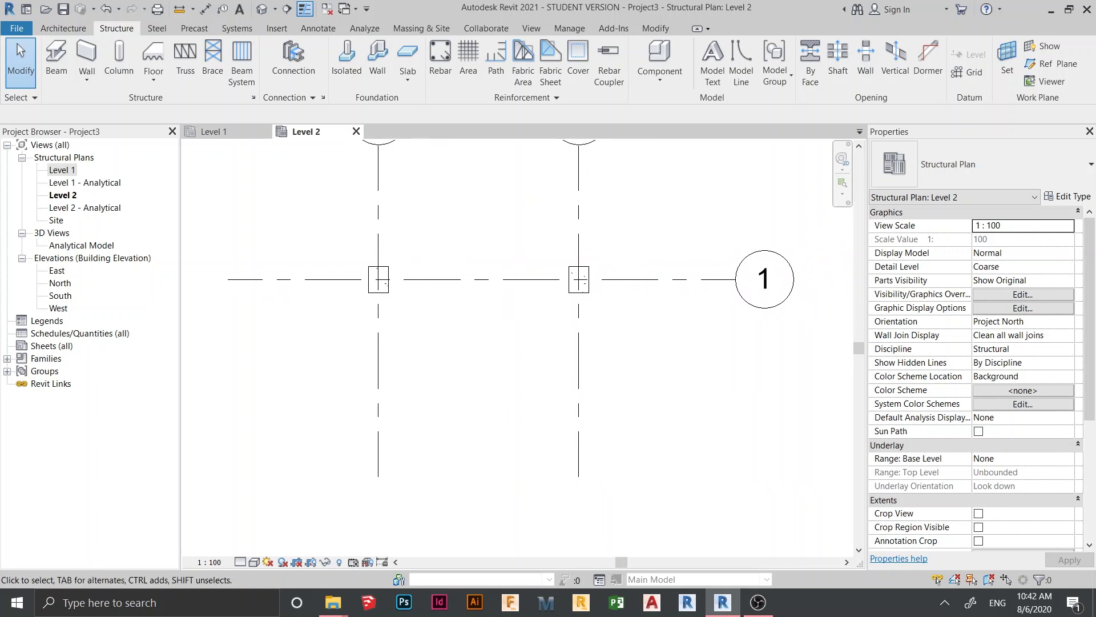
middle_drag(503, 228, 486, 248)
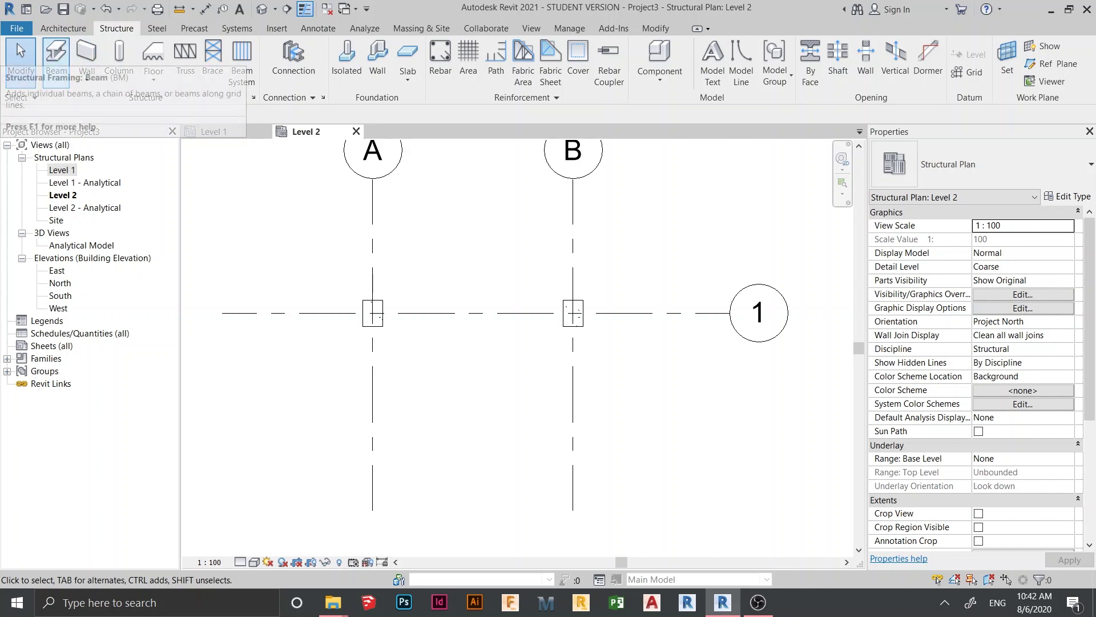
click(56, 58)
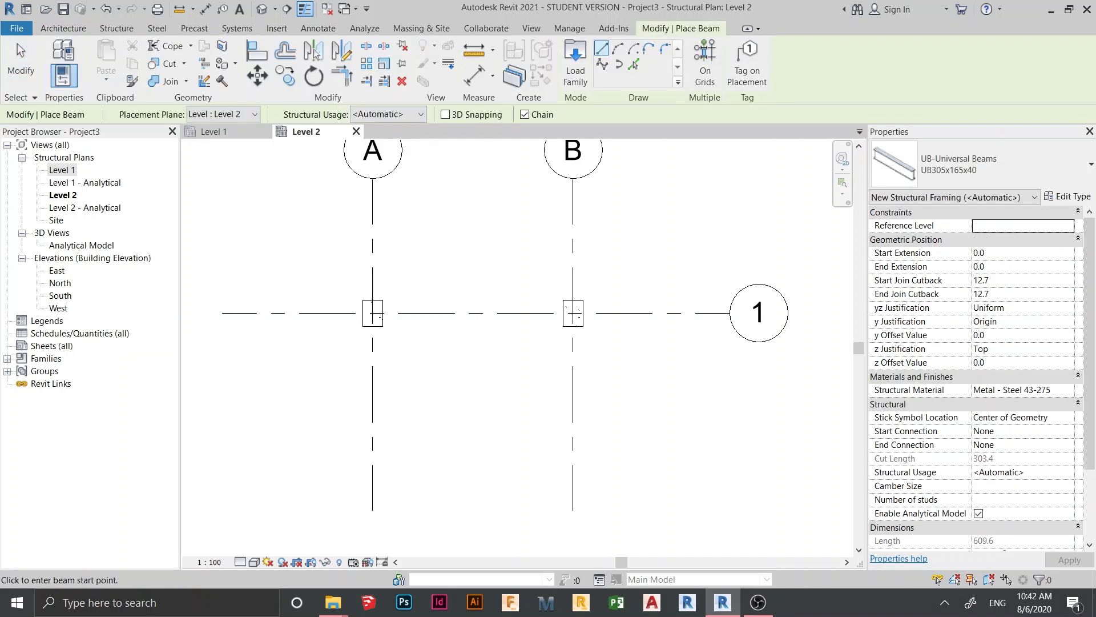
scroll(409, 317, up, 4)
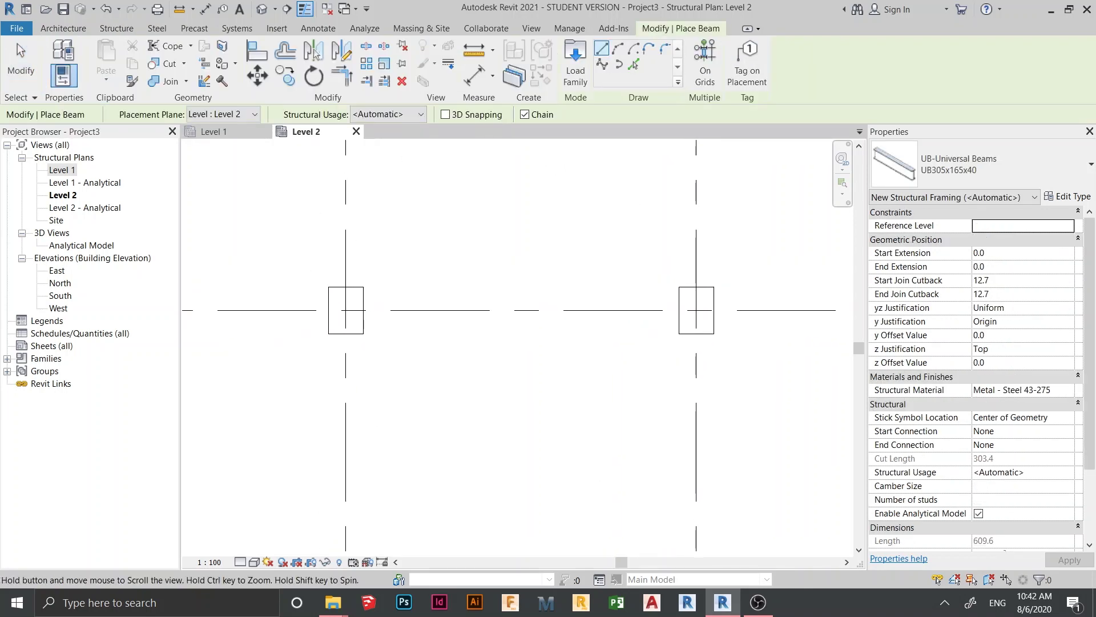
scroll(424, 320, up, 3)
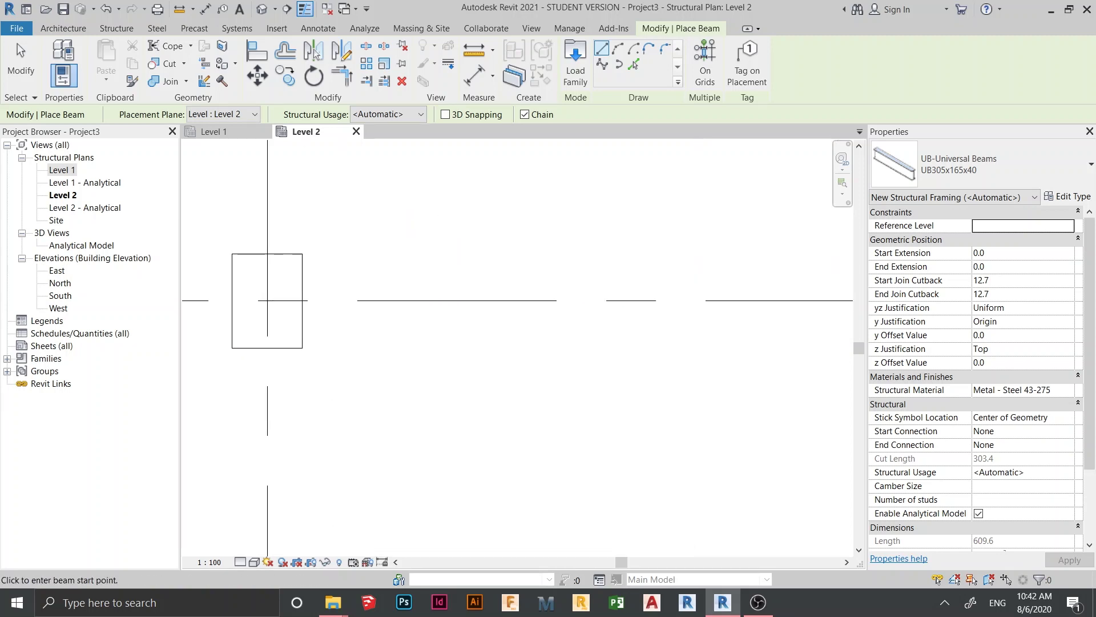
click(302, 300)
scroll(338, 296, down, 3)
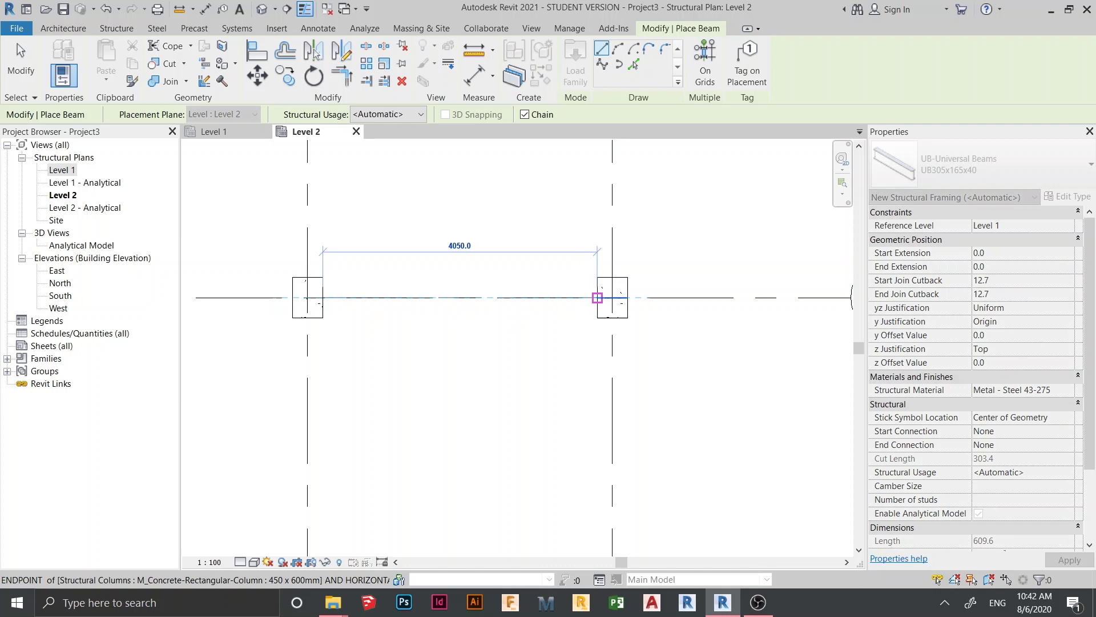
click(580, 297)
key(Escape)
key(Escape)
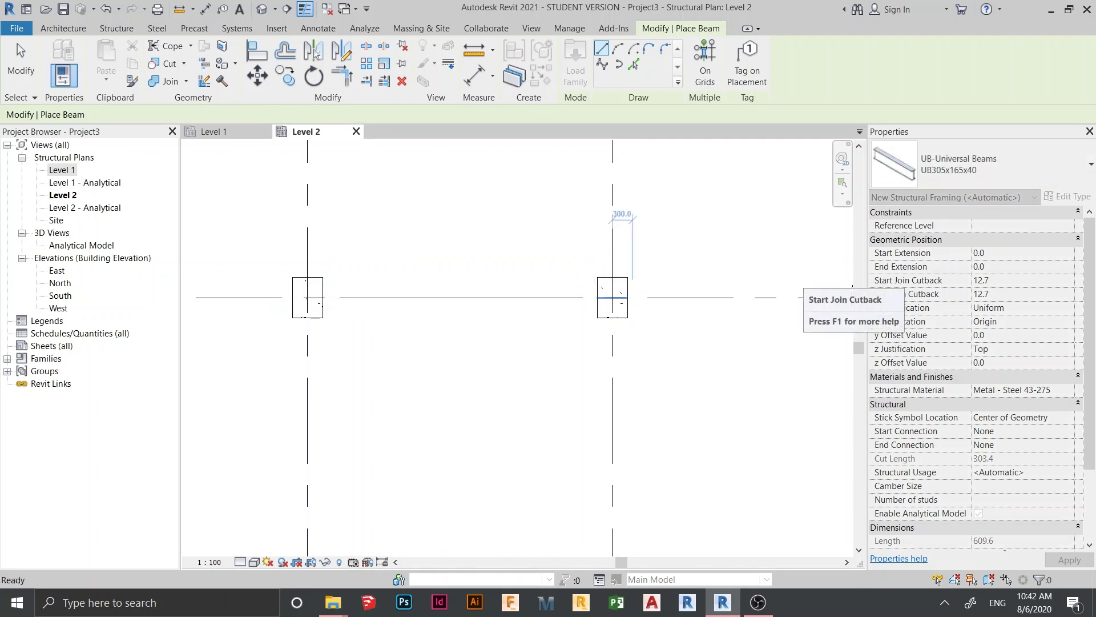
- Change the beam between the two columns to the M_Concrete-Rectangular Beam 300 x 600mm type
click(432, 297)
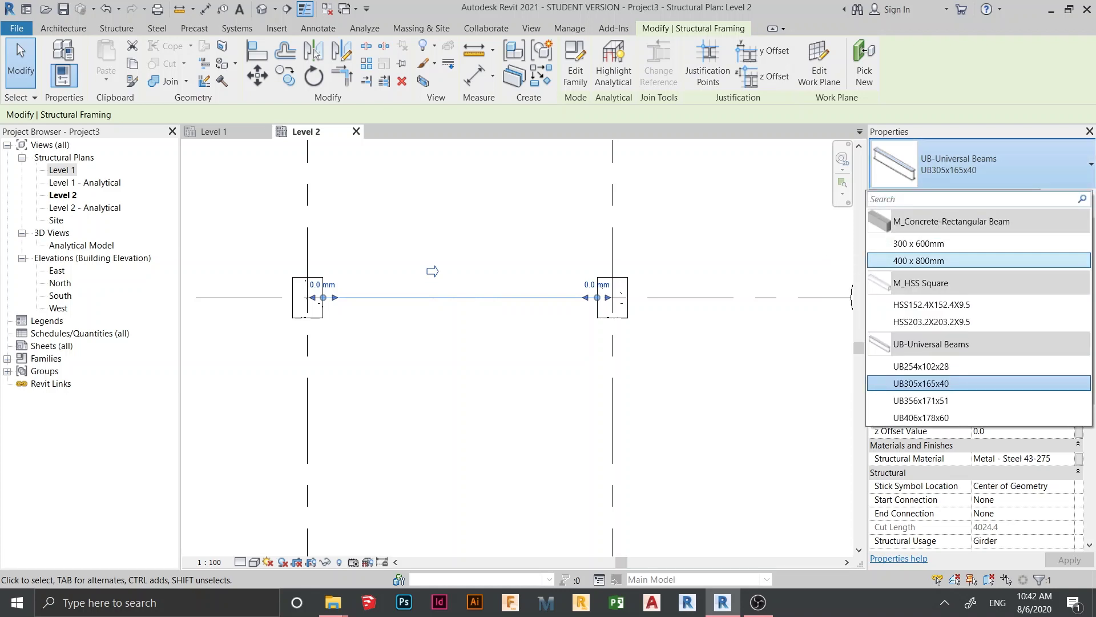
click(919, 244)
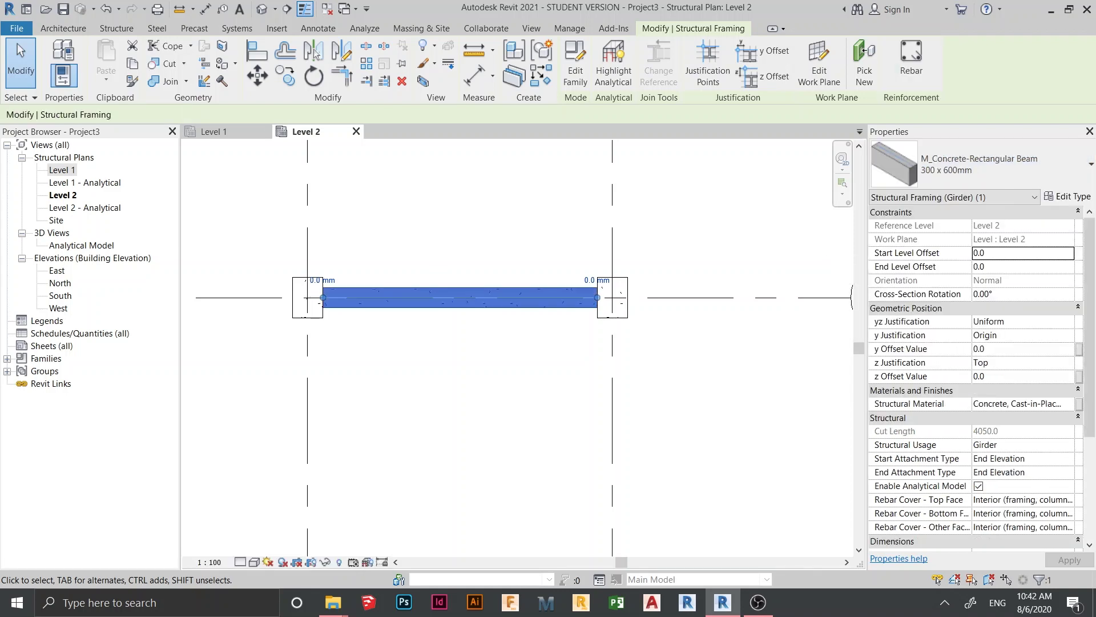
mouse_move(514, 319)
middle_down()
mouse_move(538, 284)
mouse_move(526, 356)
mouse_move(539, 347)
middle_up()
scroll(526, 356, up, 1)
key(Escape)
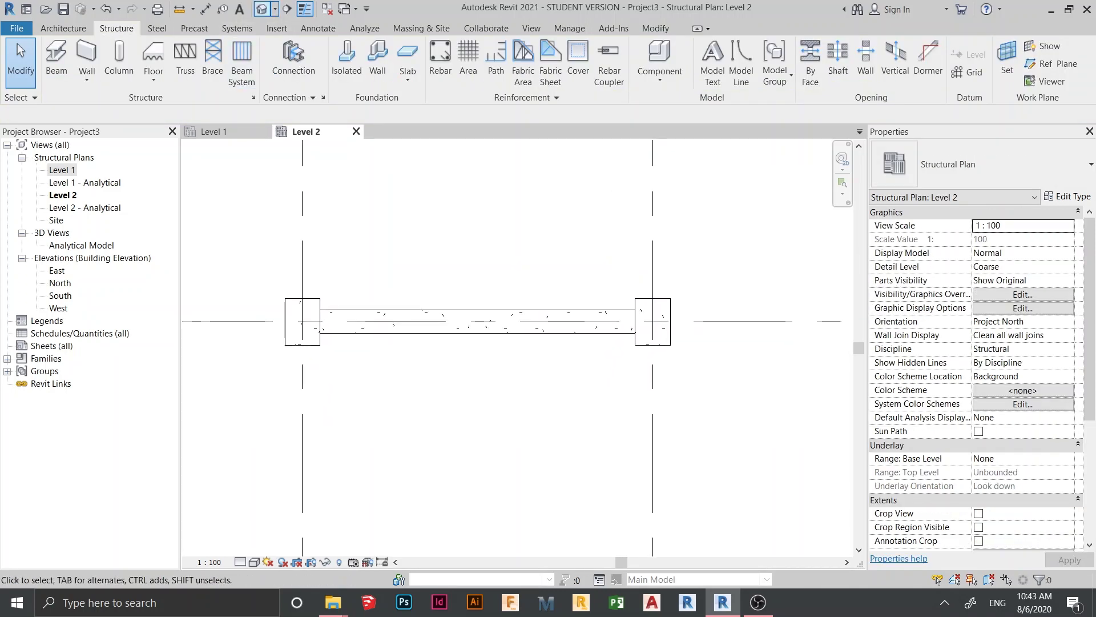
- Open the default 3D view and orbit it to examine the footings, columns and beam from near the front
click(261, 9)
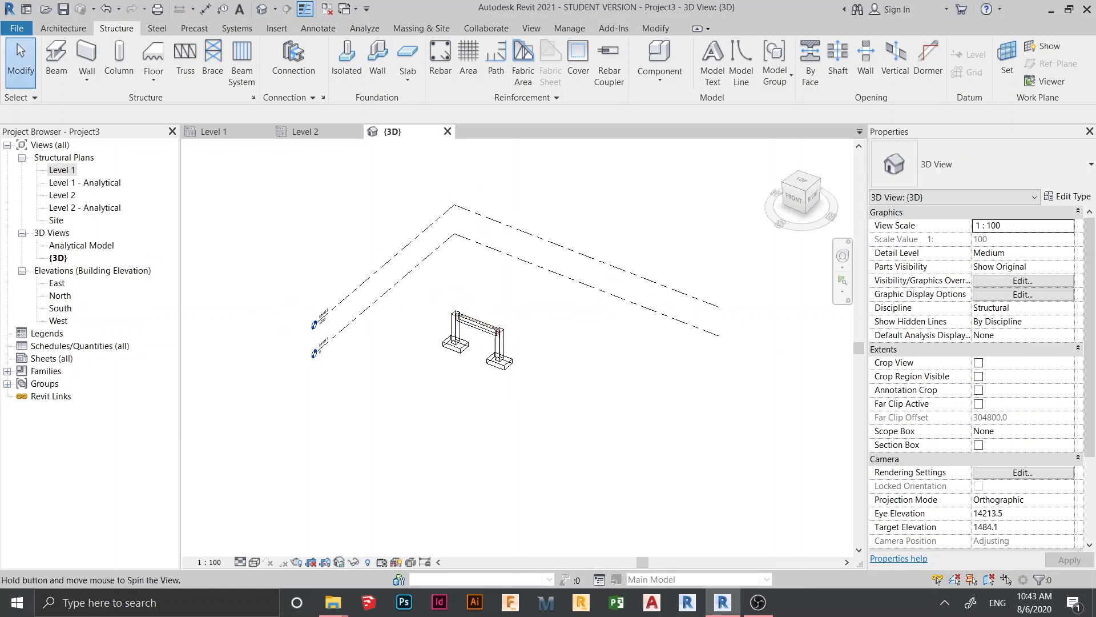
click(793, 197)
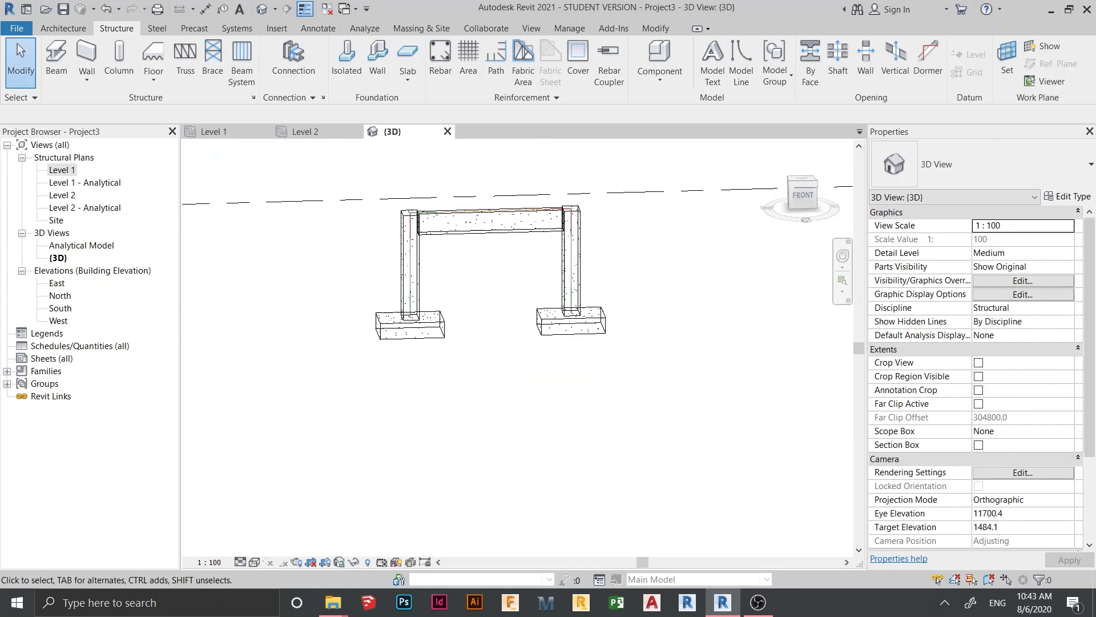
- Examine the footings, columns and connecting beam from several angles in the 3D view
scroll(434, 301, up, 2)
shift+middle_drag(434, 301, 398, 413)
scroll(459, 354, down, 1)
scroll(415, 391, up, 2)
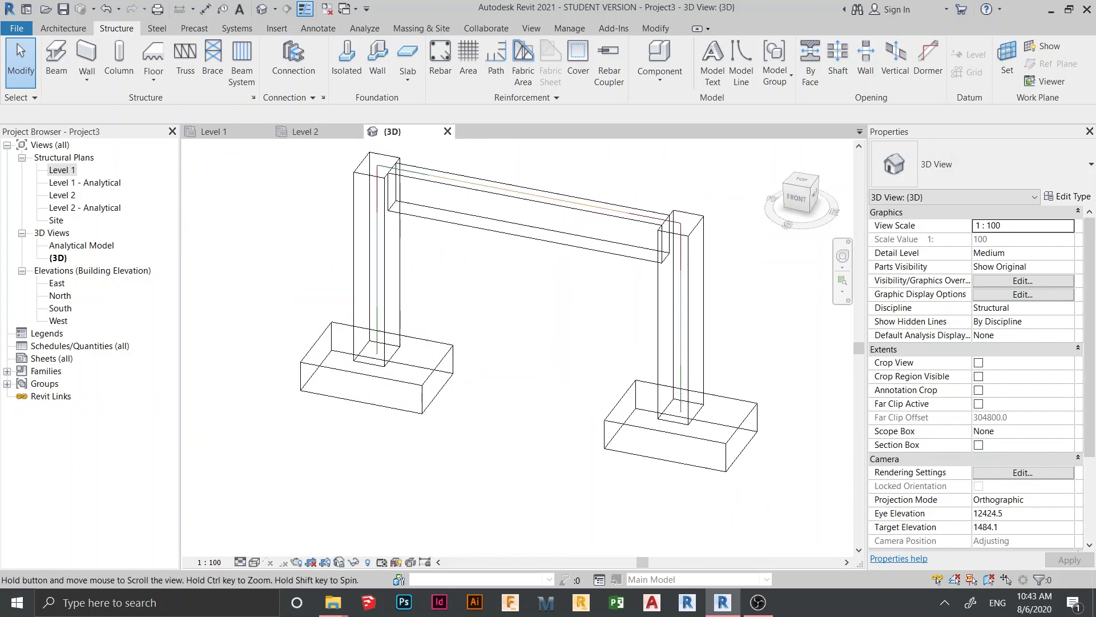
middle_drag(422, 365, 397, 371)
middle_drag(656, 342, 665, 404)
scroll(464, 149, down, 2)
shift+middle_drag(491, 240, 473, 200)
middle_drag(582, 326, 615, 307)
shift+middle_drag(616, 307, 722, 377)
middle_drag(614, 393, 618, 394)
scroll(618, 393, up, 2)
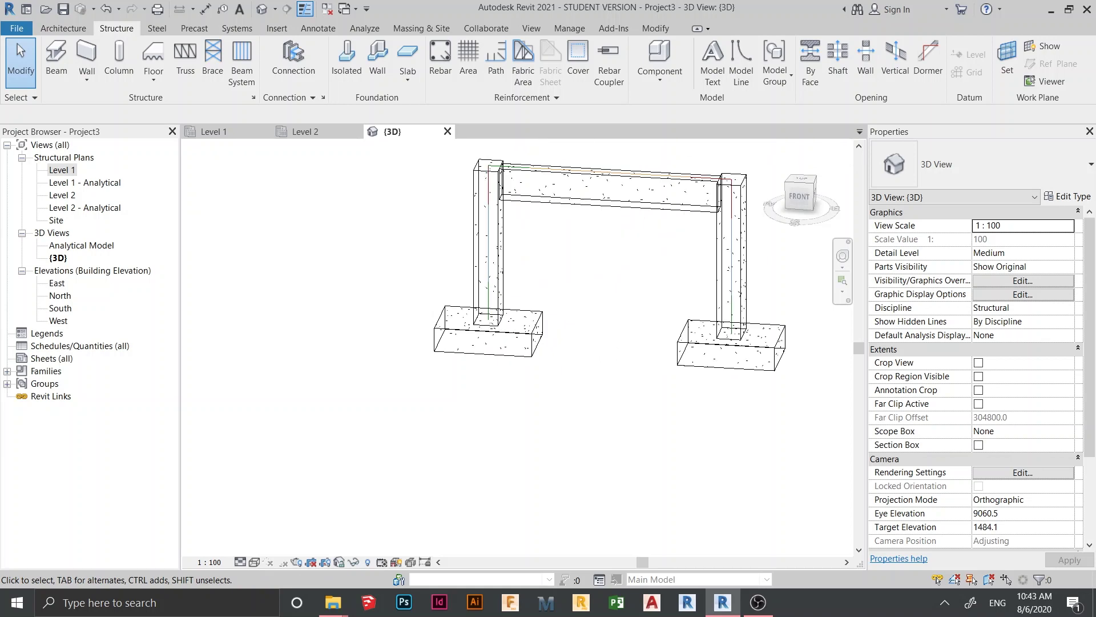
middle_drag(618, 394, 585, 403)
scroll(577, 376, down, 3)
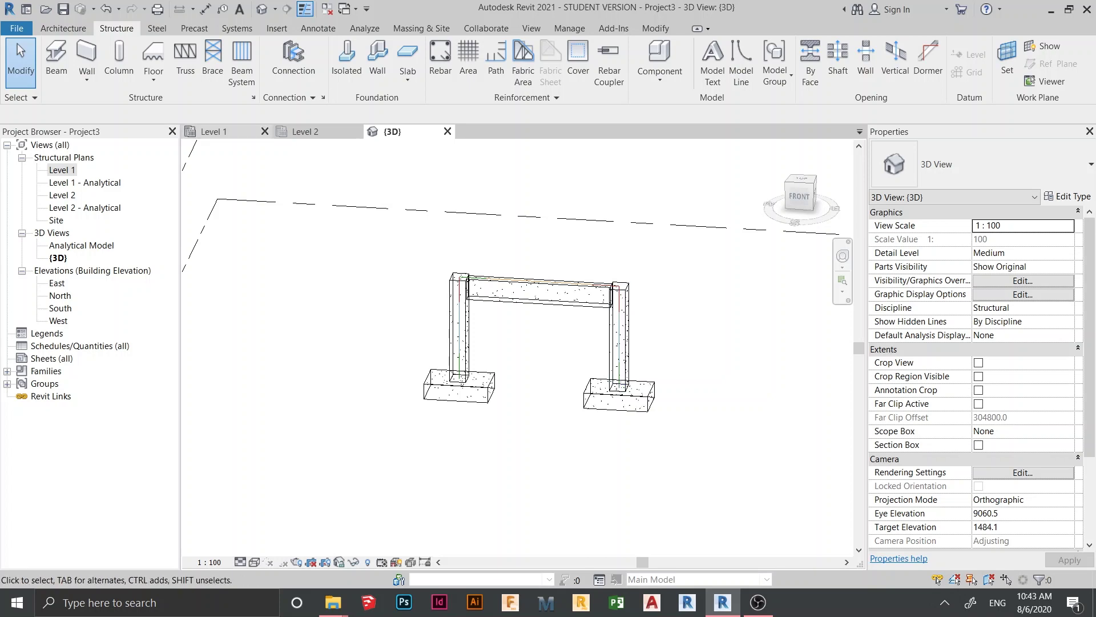
- On the Level 1 plan, draw a Detail View section along grid 1 through both footings, extending beyond them at each end
click(211, 131)
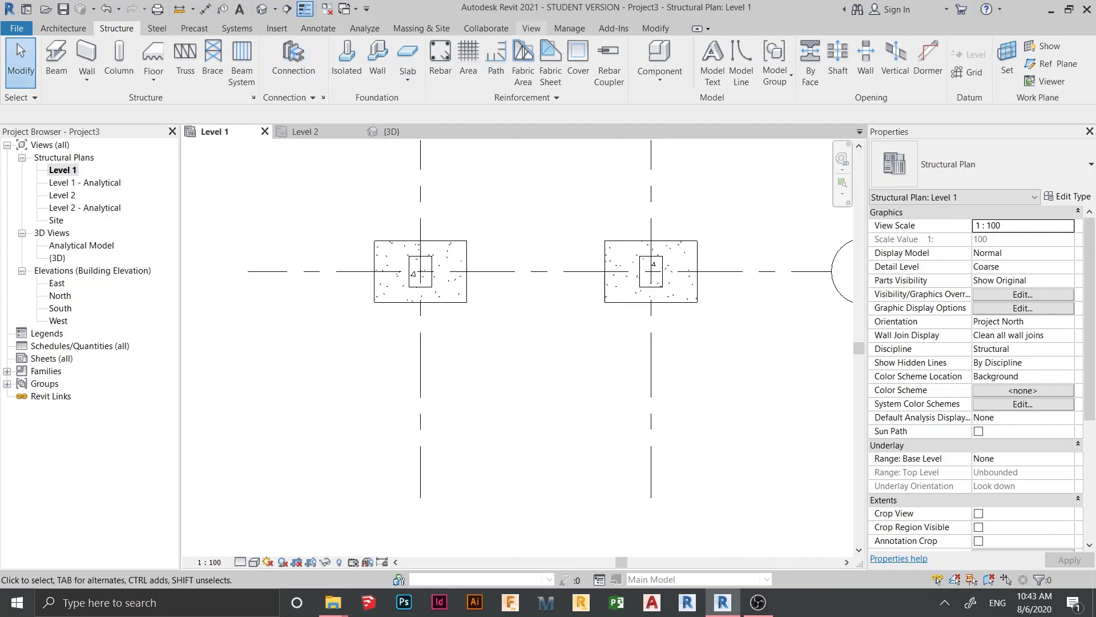
click(531, 28)
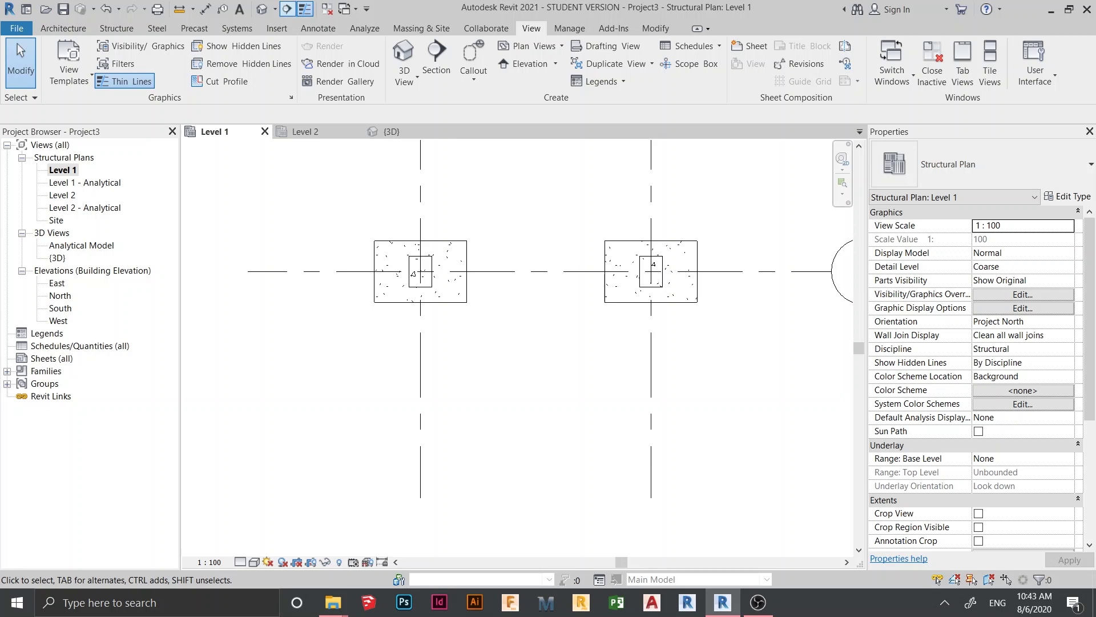
click(436, 60)
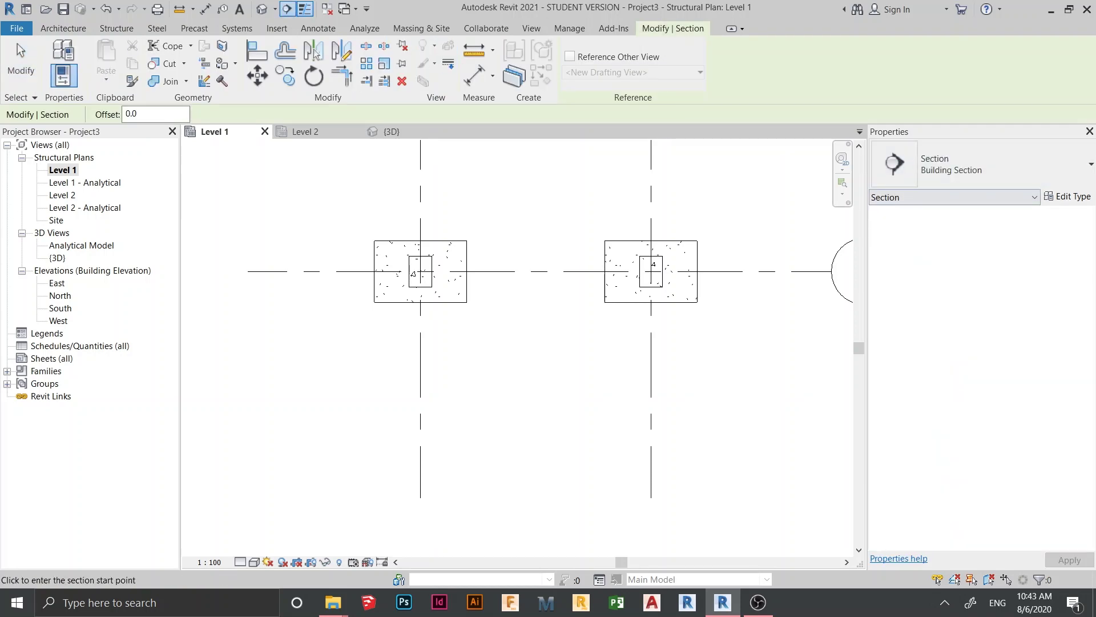
click(970, 164)
click(919, 262)
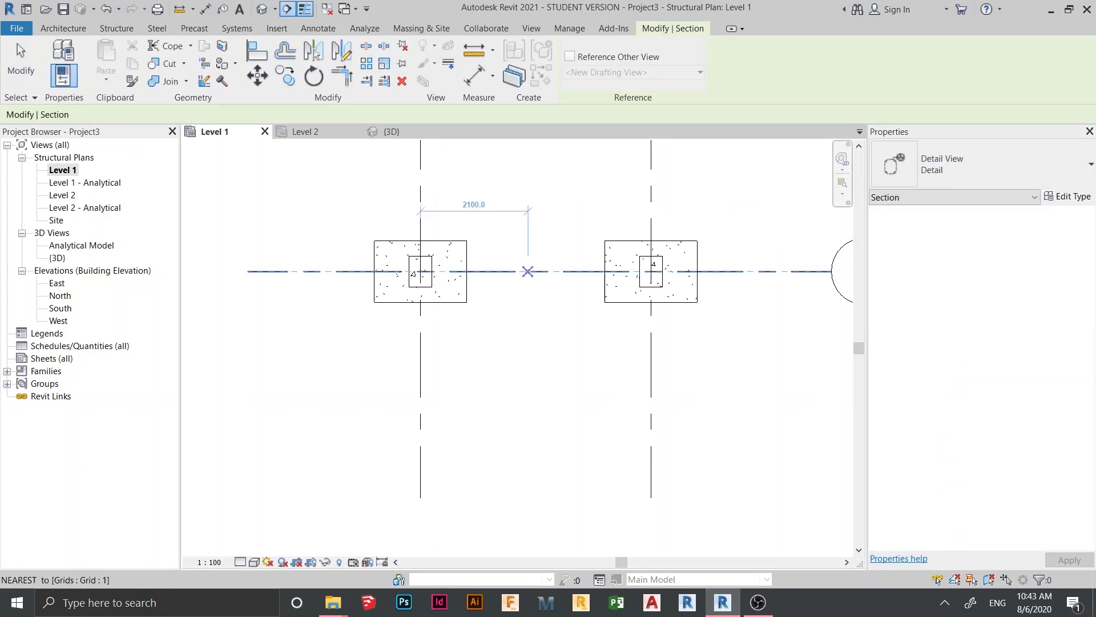
scroll(528, 270, down, 2)
middle_drag(528, 271, 674, 271)
click(412, 273)
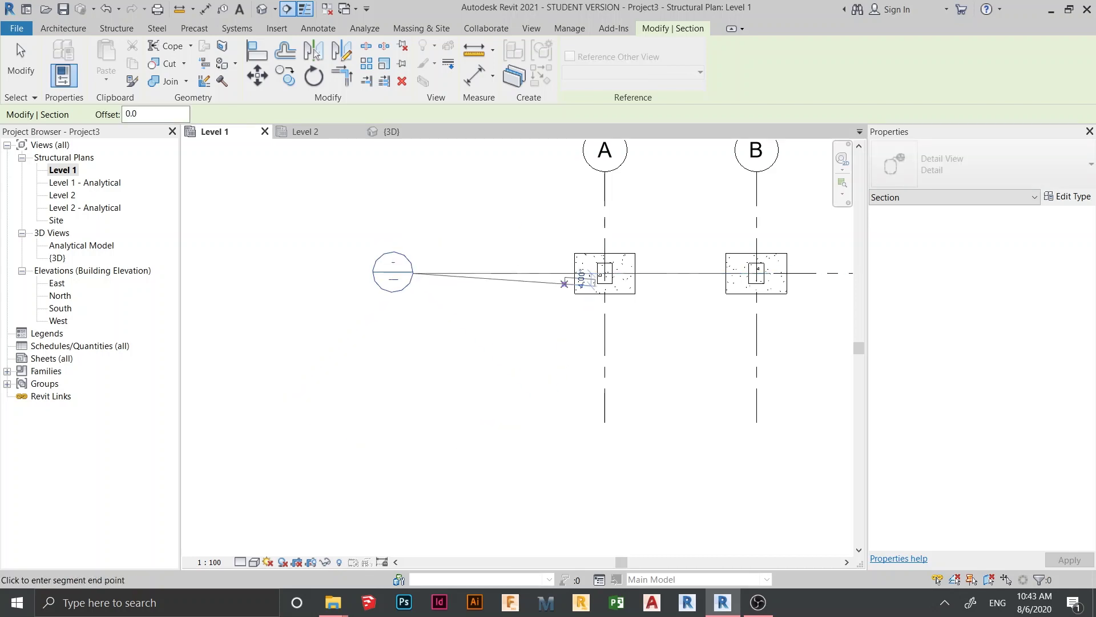
scroll(564, 283, down, 2)
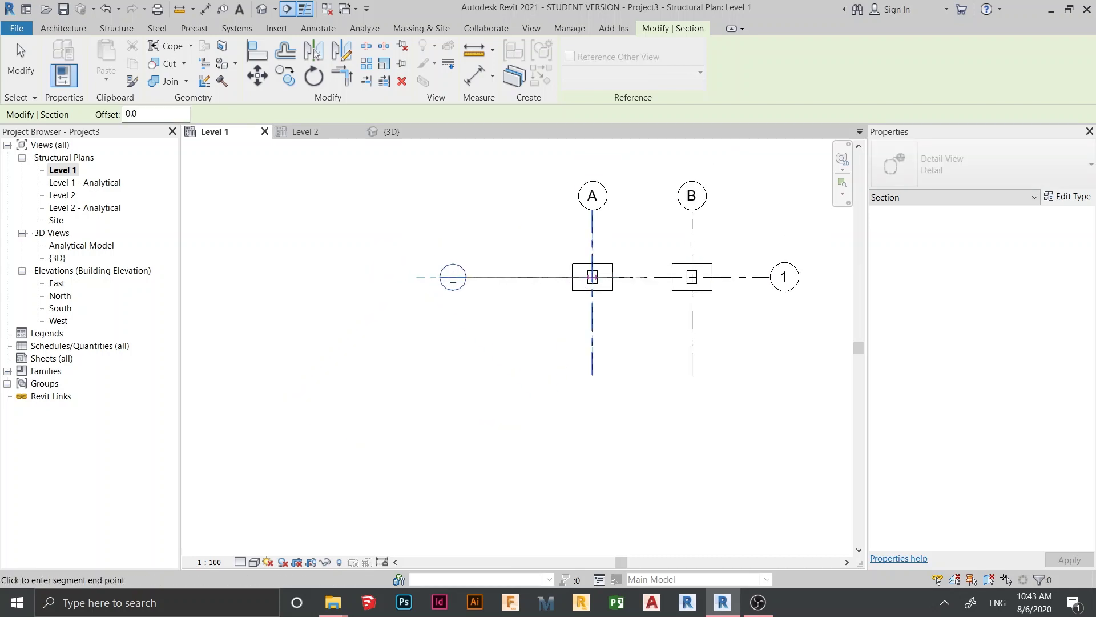
click(689, 261)
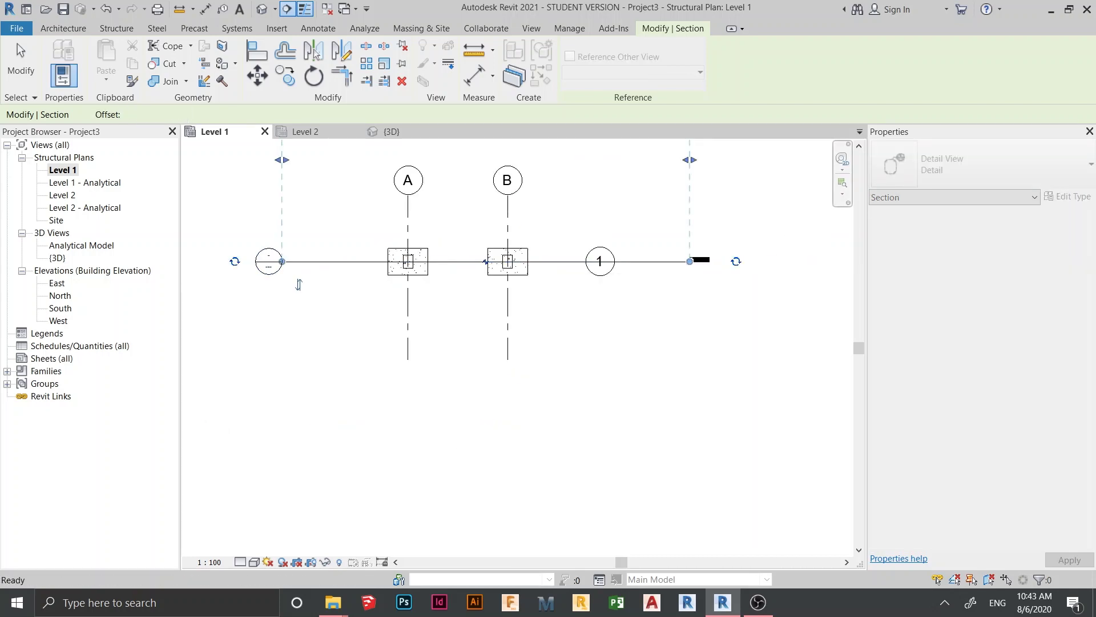
scroll(617, 323, down, 1)
key(Escape)
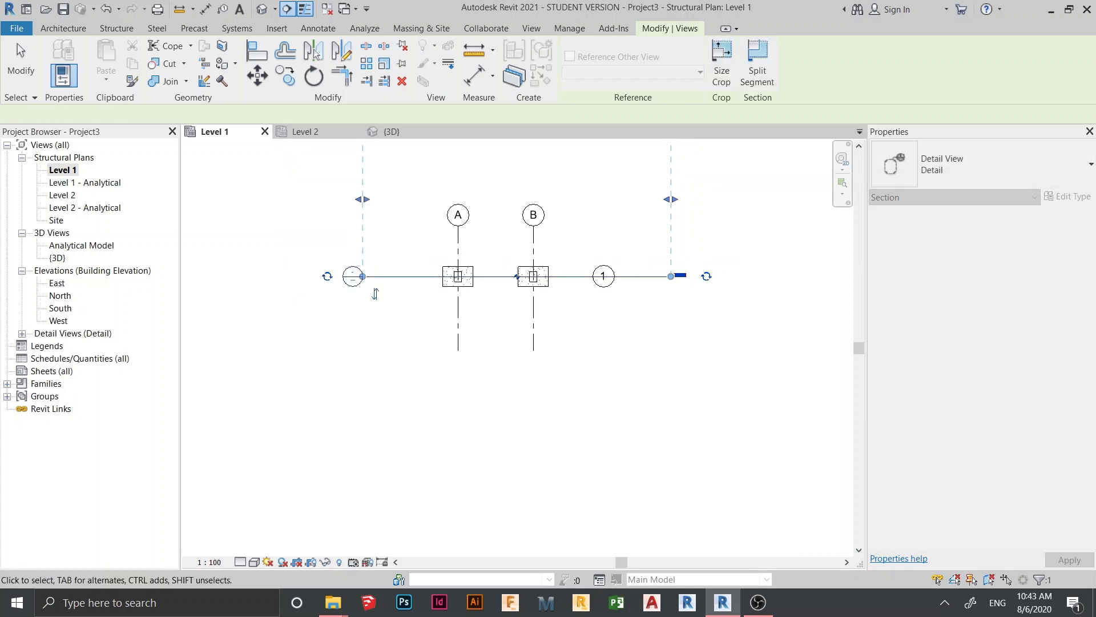
- Flip the section to face the opposite side of grid 1 and shorten its far clip depth to about 3310 mm
click(375, 294)
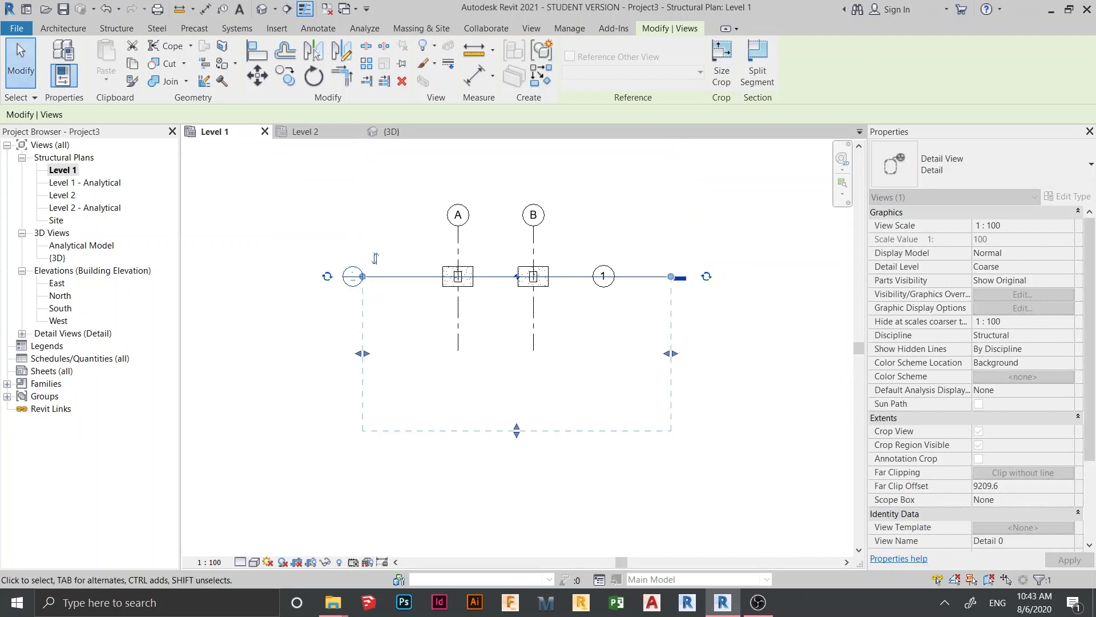
drag(517, 431, 517, 331)
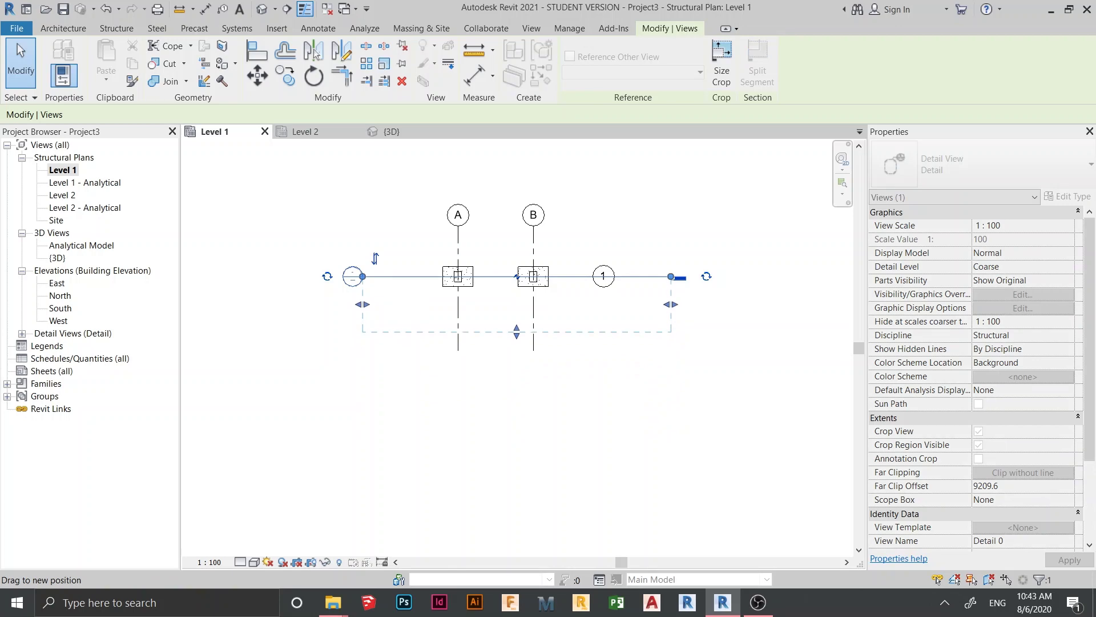
click(504, 384)
scroll(503, 385, down, 2)
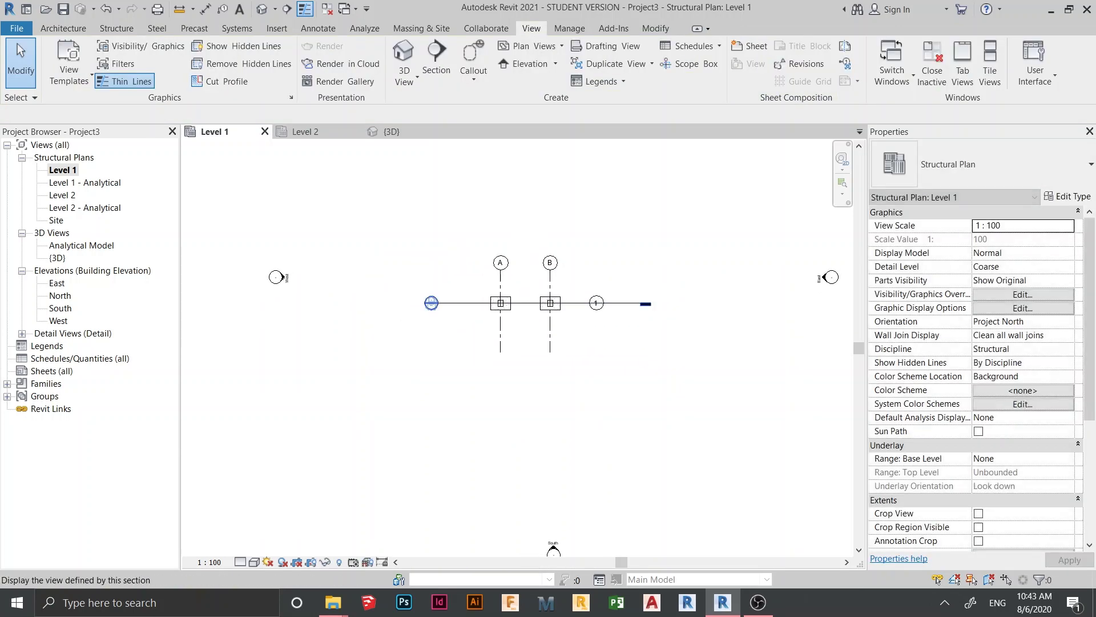
- Open the detail view defined by the section along grid 1
scroll(328, 371, up, 2)
click(451, 295)
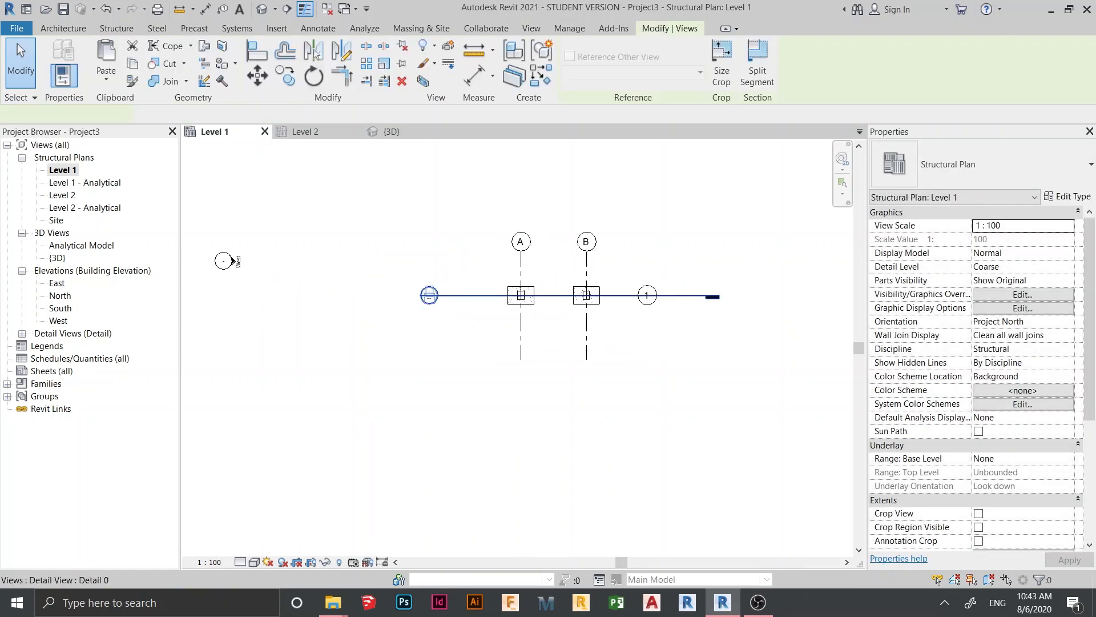
right_click(494, 295)
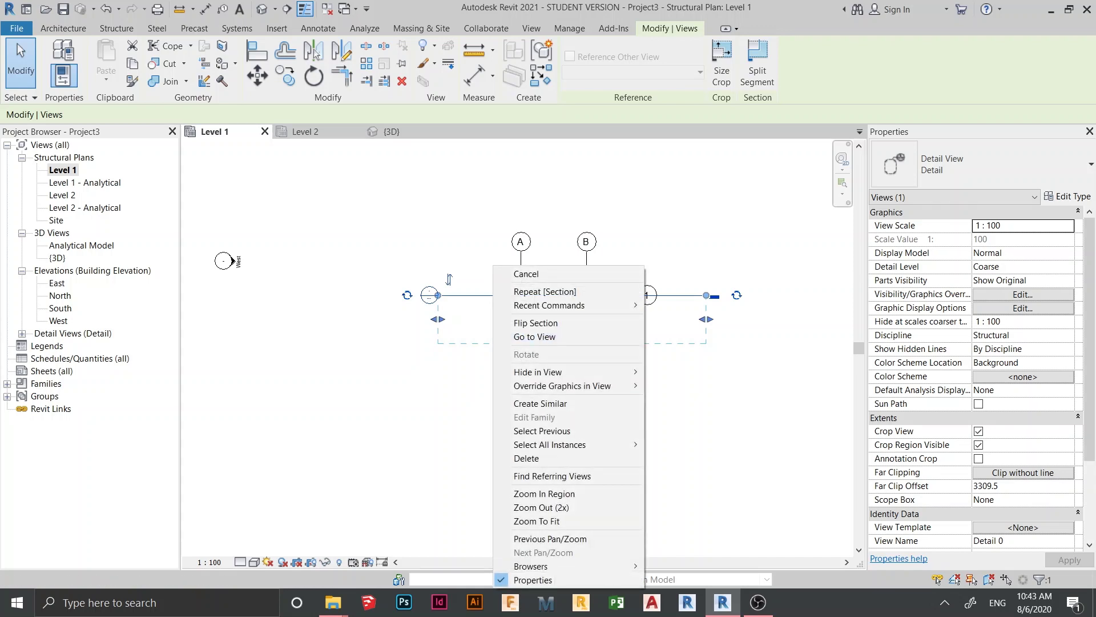
click(535, 336)
scroll(533, 145, down, 1)
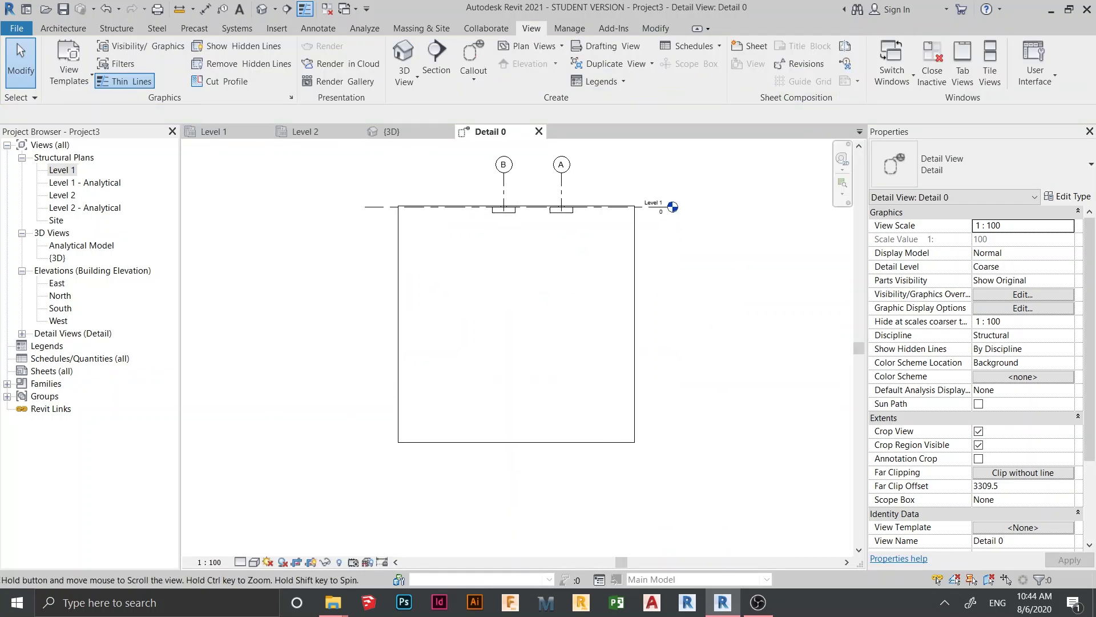
- Resize the detail view's crop region to enclose the whole frame, from below the footings to above Level 2
click(511, 441)
drag(516, 441, 516, 276)
middle_drag(517, 276, 557, 400)
scroll(540, 330, up, 1)
drag(561, 329, 561, 235)
middle_drag(561, 235, 518, 170)
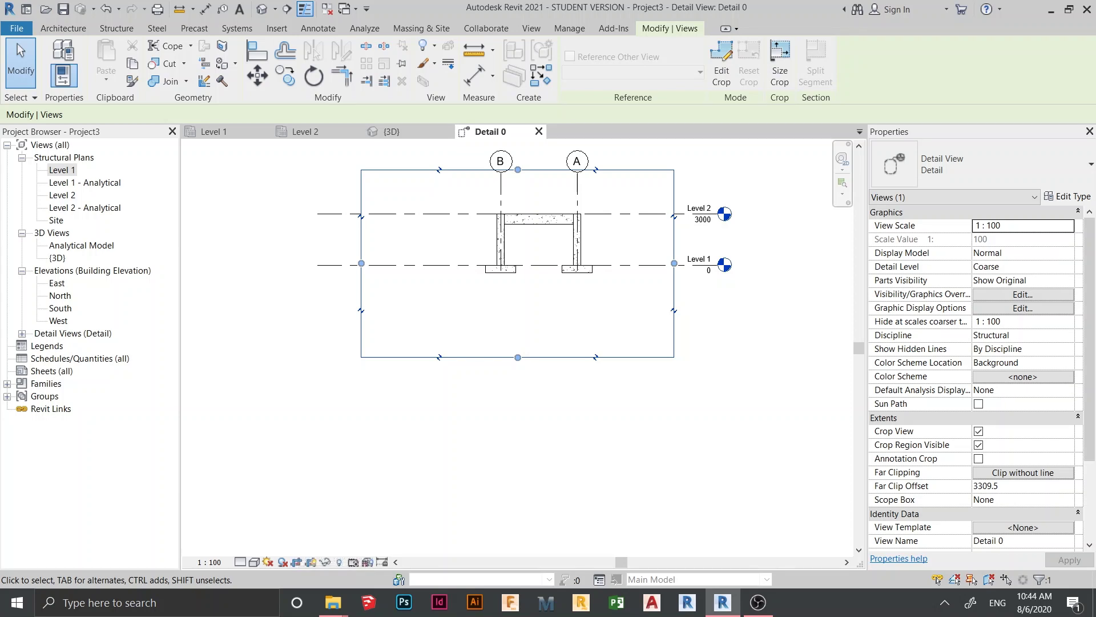
middle_drag(514, 314, 546, 308)
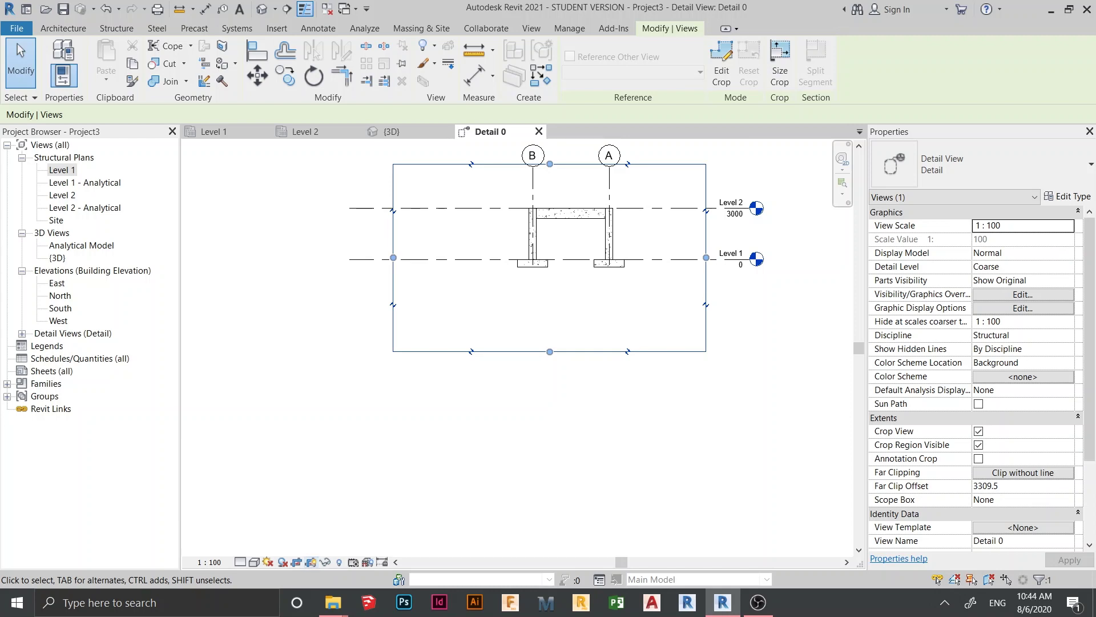
- Hide the detail view's crop region and show it again
click(311, 562)
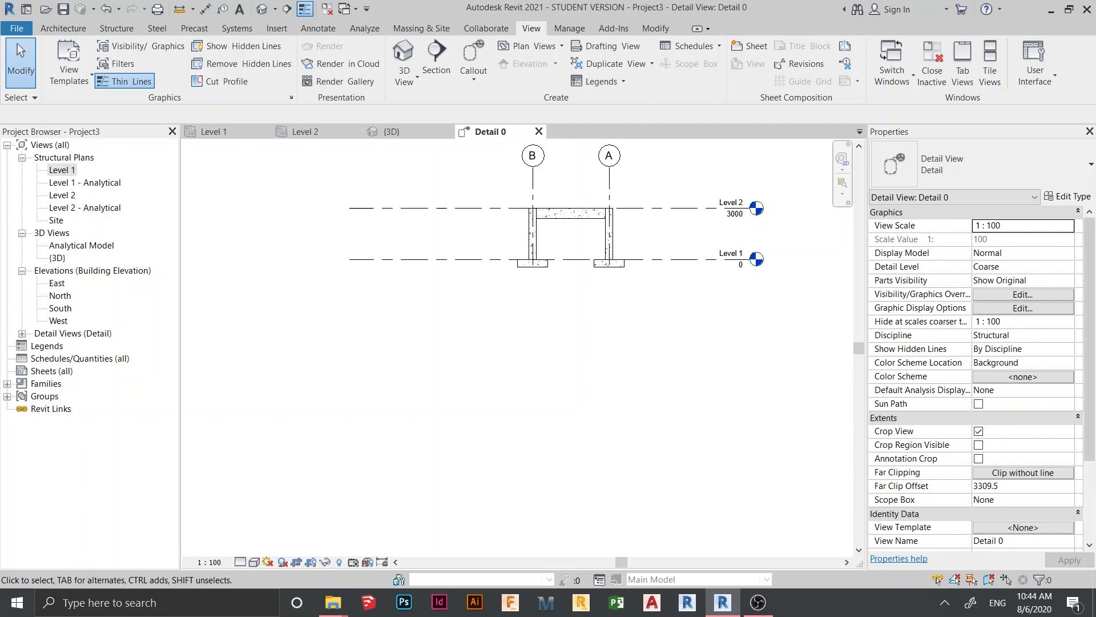
click(311, 563)
middle_drag(620, 325, 606, 429)
scroll(608, 423, up, 1)
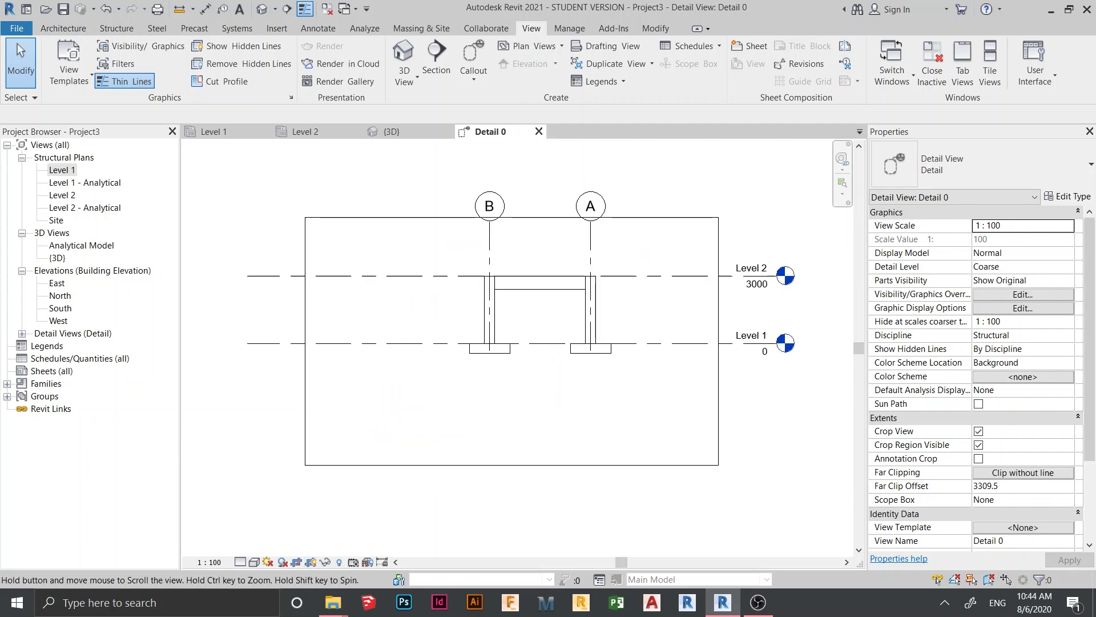
- Select the footing at grid B and start placing structural rebar, accepting shape definitions that include hooks and ignore end treatments
scroll(512, 401, up, 5)
mouse_move(512, 367)
middle_down()
mouse_move(484, 482)
mouse_move(433, 405)
middle_up()
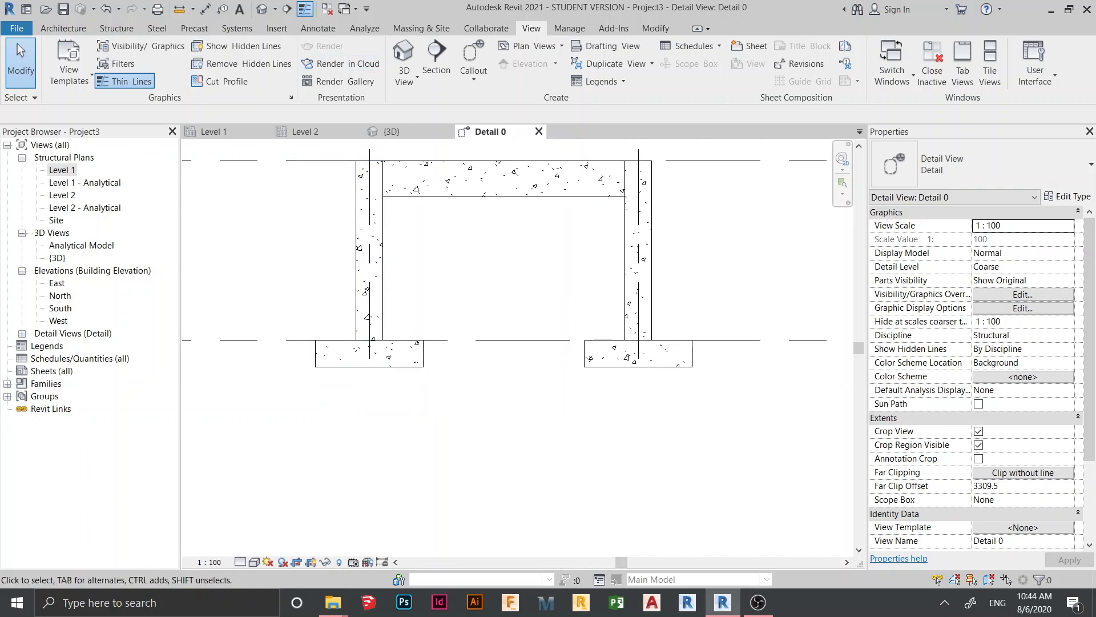
click(369, 353)
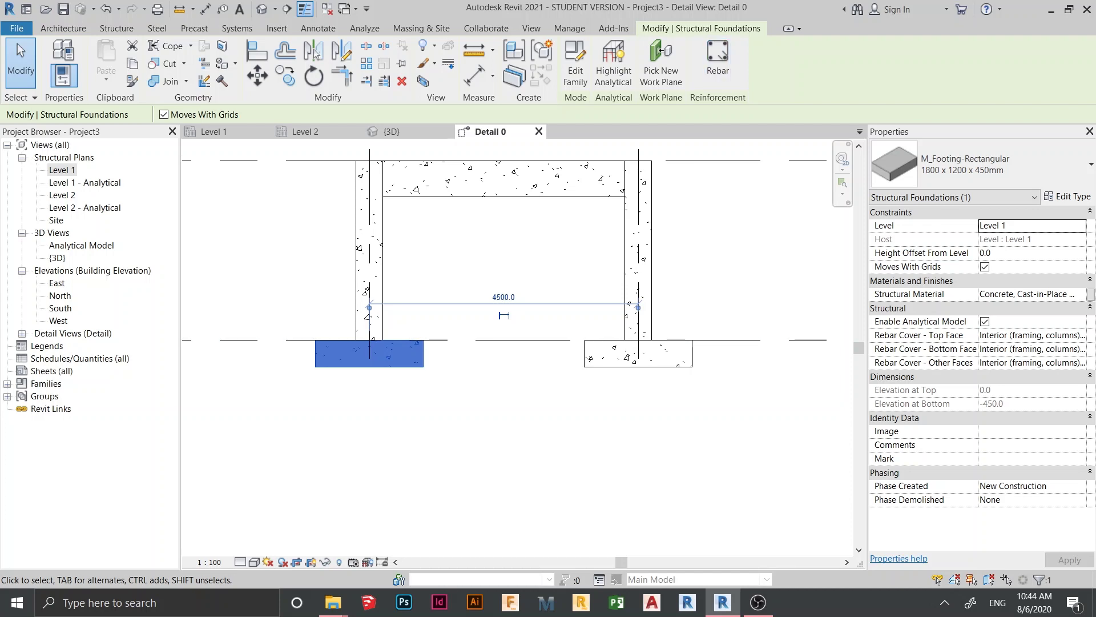
click(116, 28)
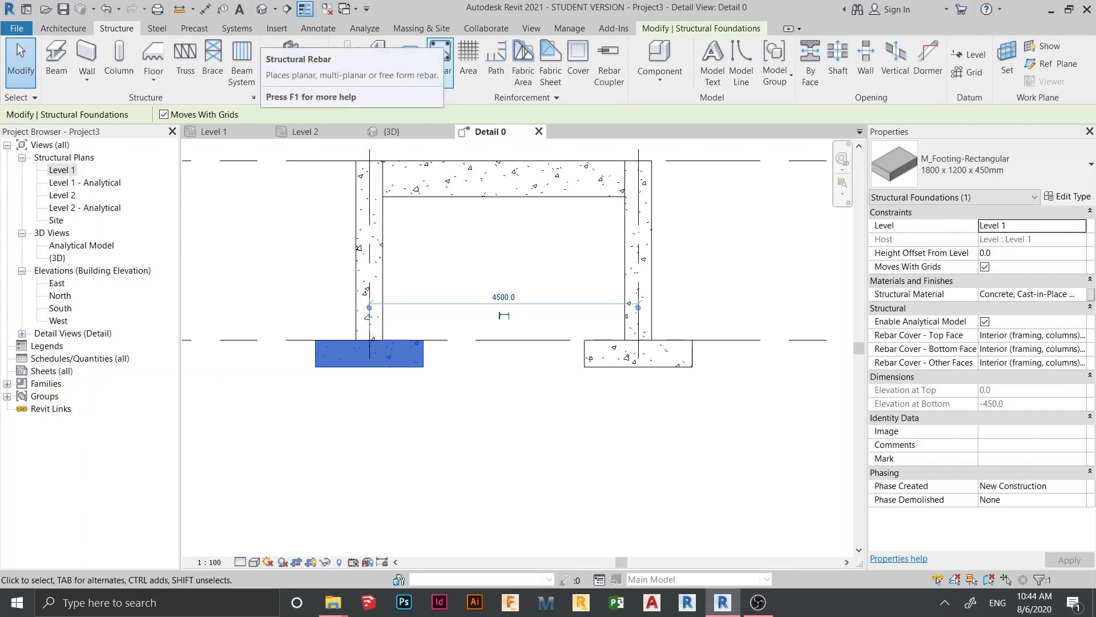
click(440, 63)
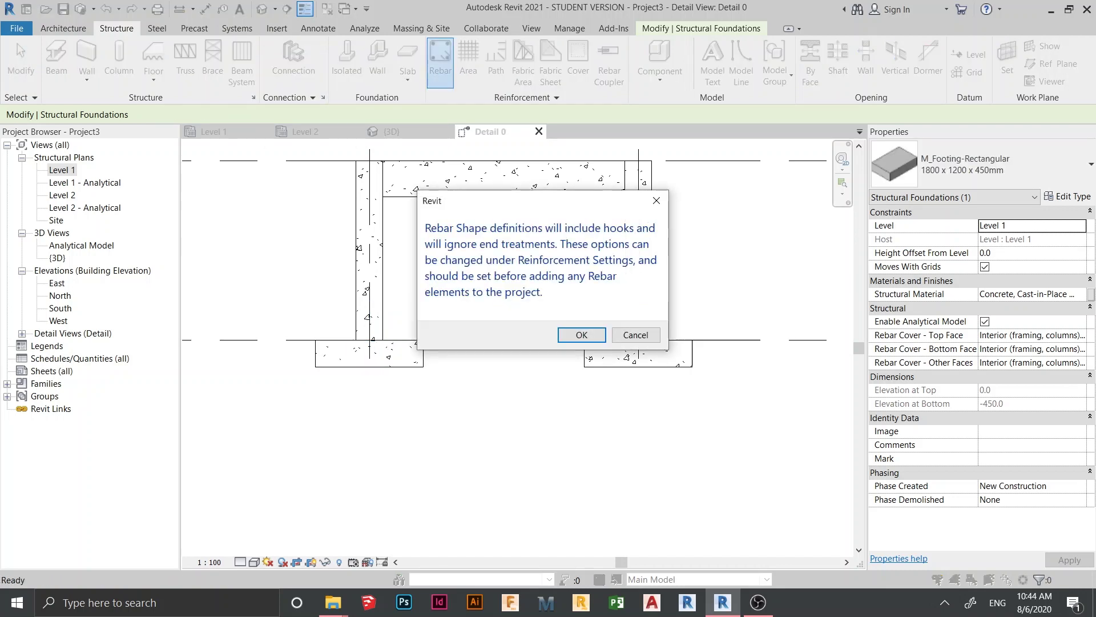
click(581, 335)
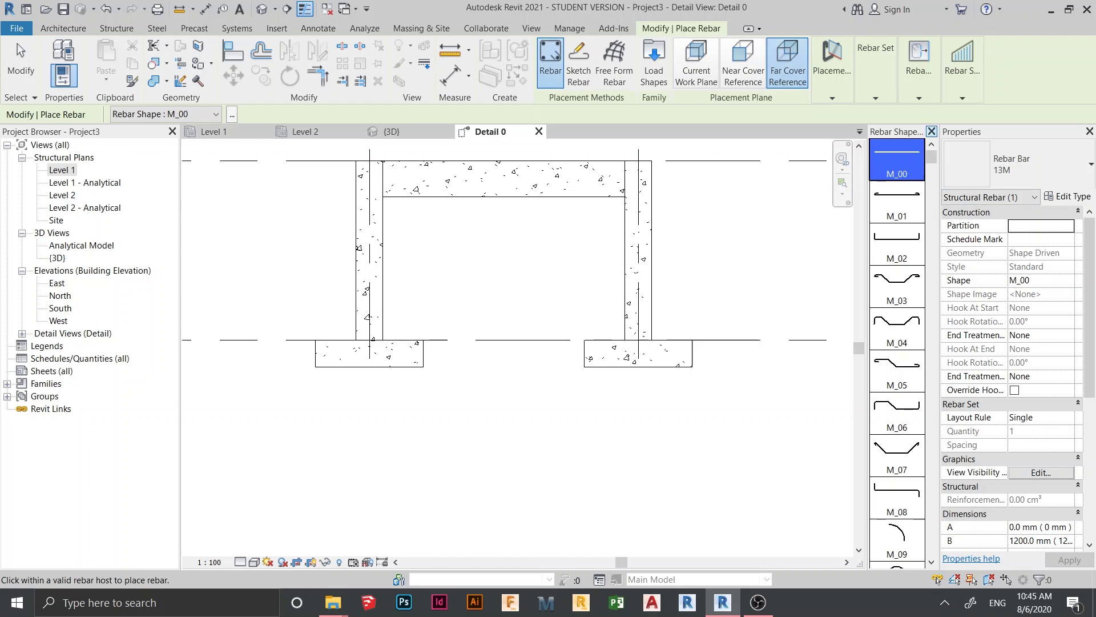
- Close the rebar shape browser and reopen it
click(932, 131)
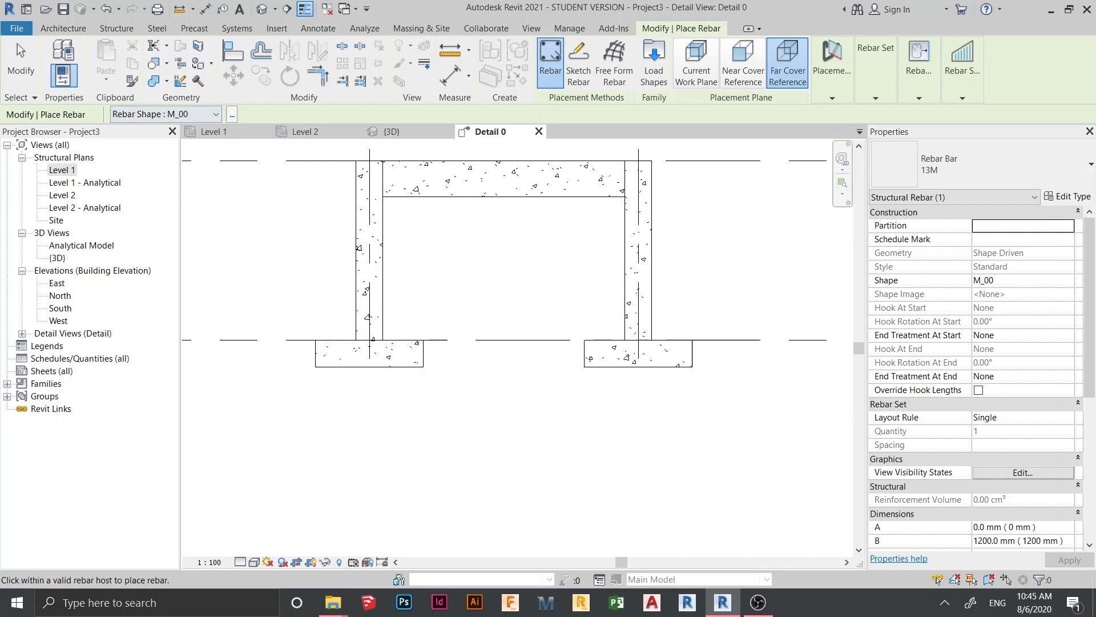
click(232, 114)
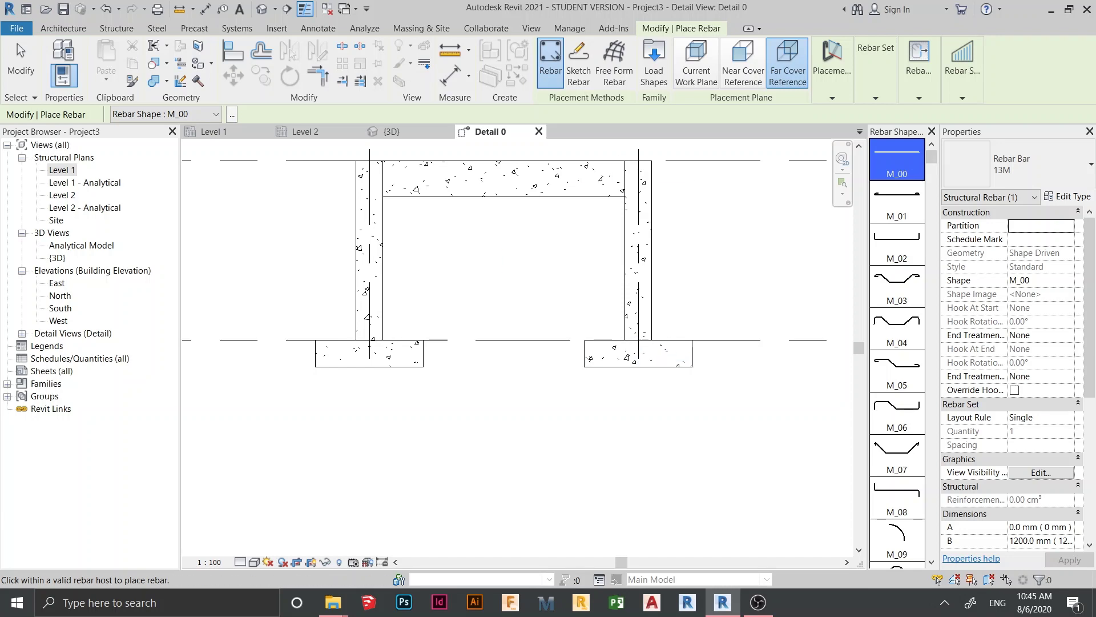
scroll(262, 468, down, 2)
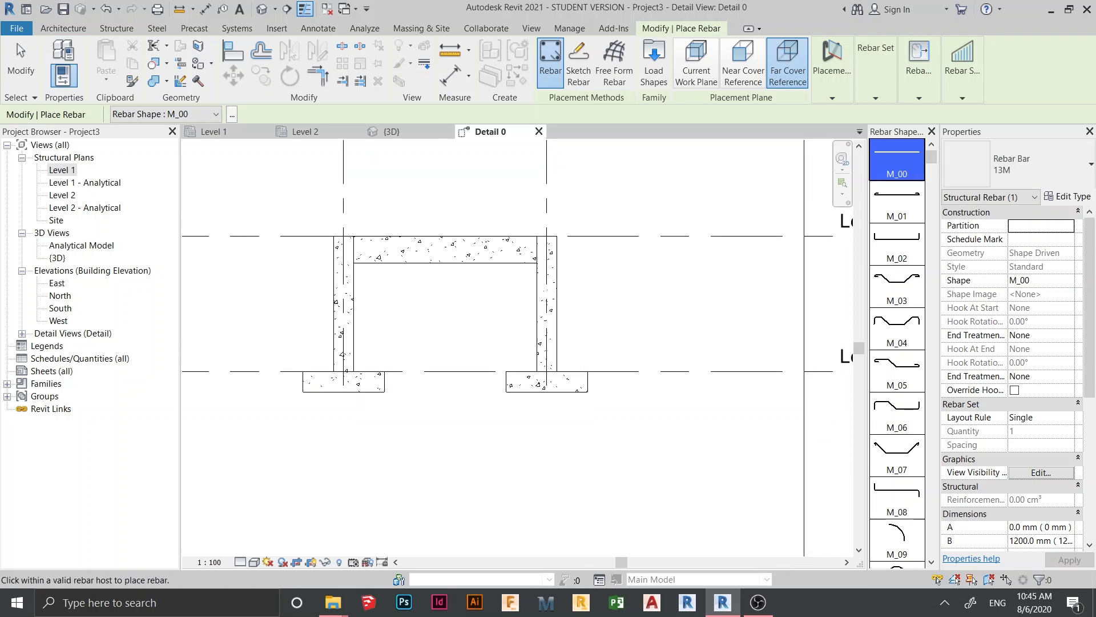
scroll(360, 409, up, 2)
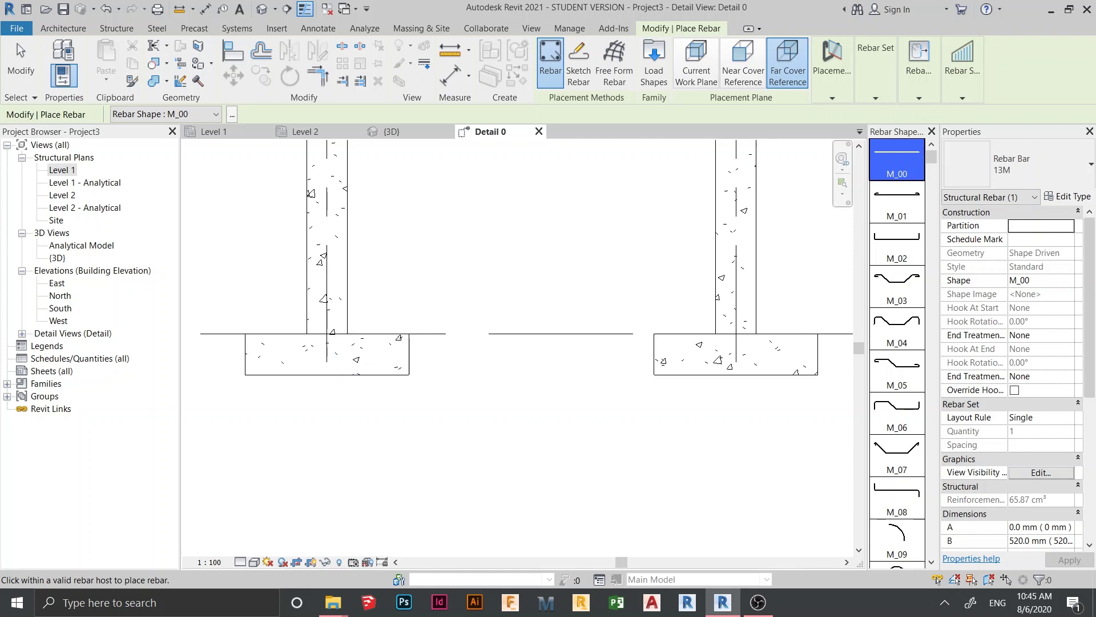
scroll(429, 261, down, 1)
middle_drag(428, 260, 440, 333)
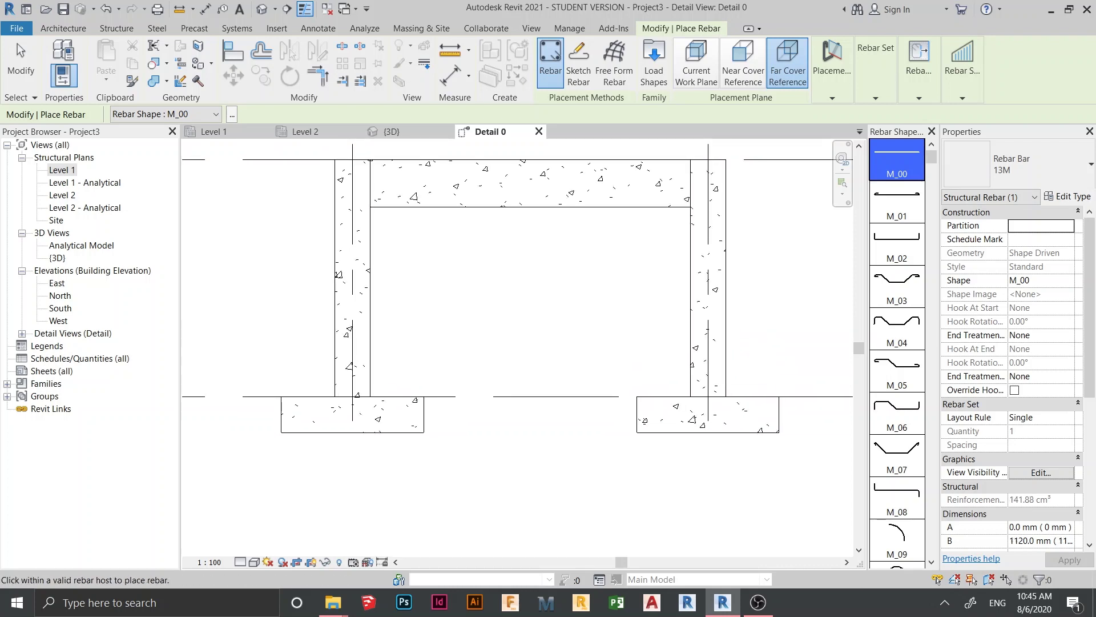
- Place one 13M rebar of shape M_17 in the footing at grid B, on the current work plane and parallel to it
scroll(897, 343, down, 5)
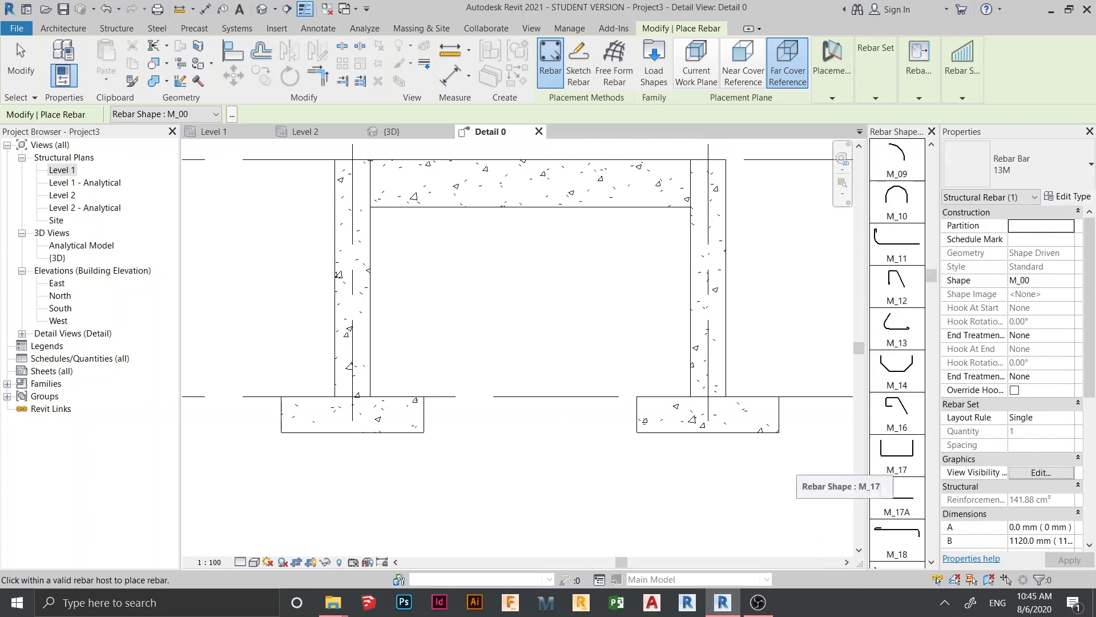
click(896, 458)
scroll(442, 491, up, 2)
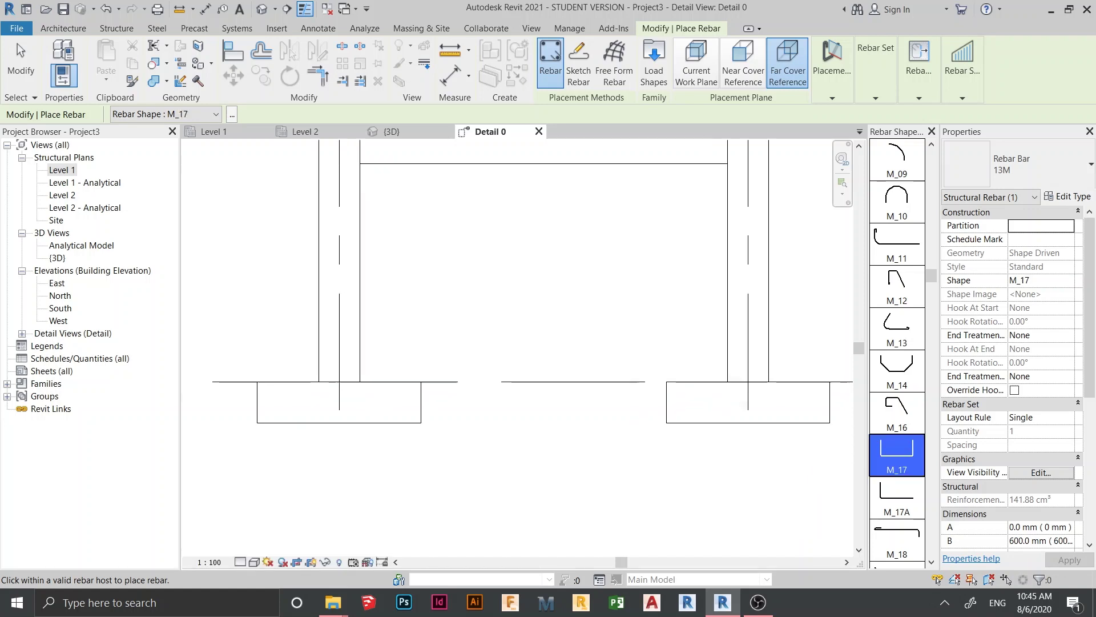
middle_drag(442, 491, 545, 501)
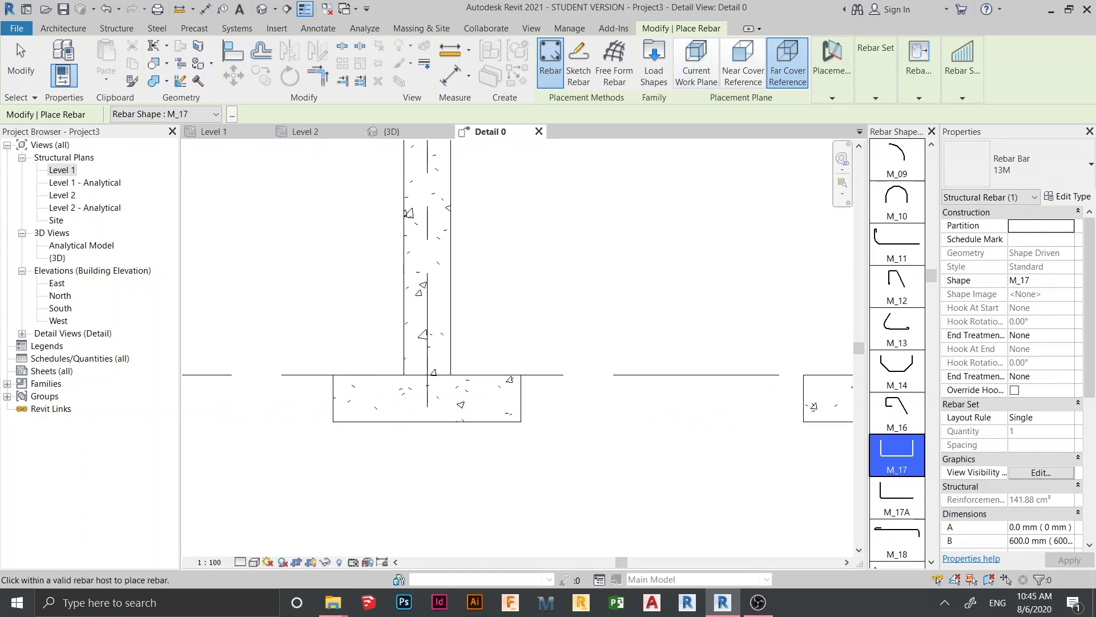
click(696, 63)
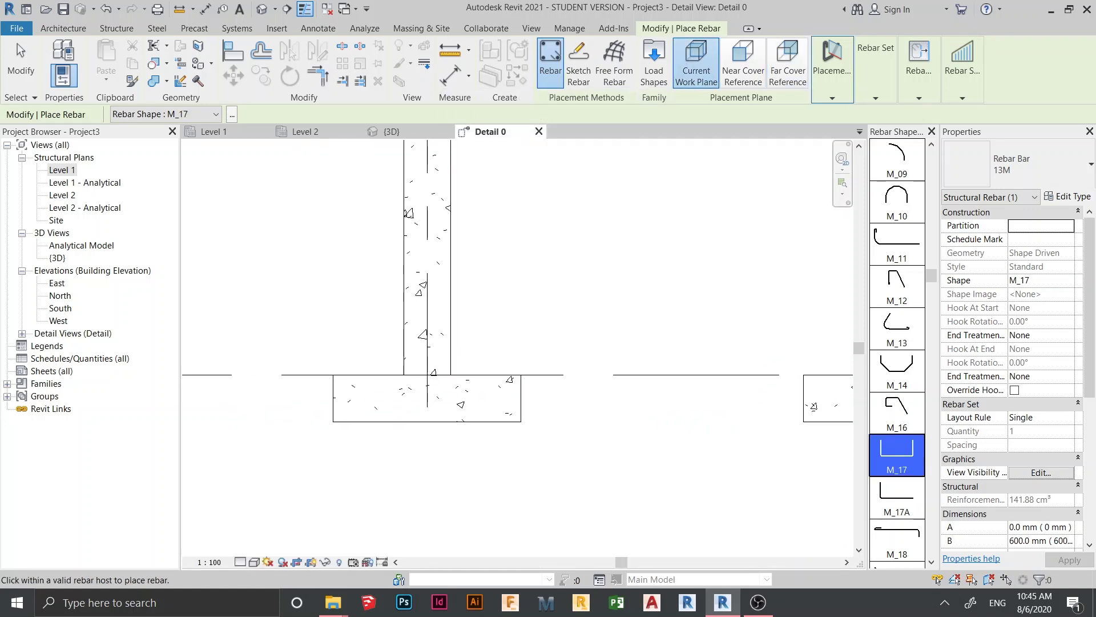
click(832, 72)
click(822, 131)
click(832, 71)
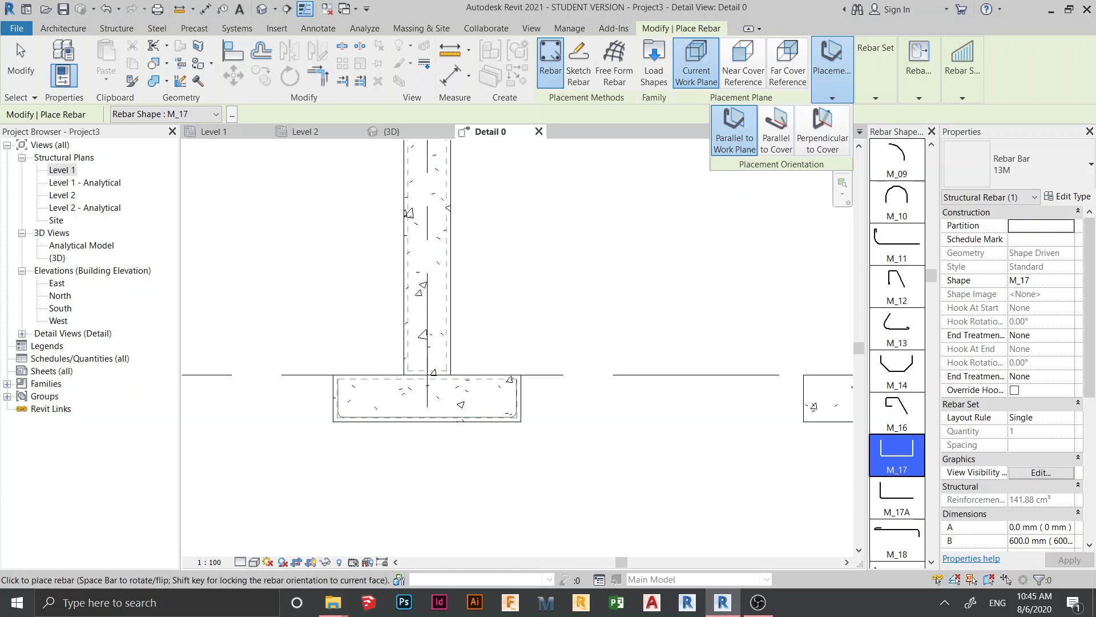
scroll(382, 429, up, 2)
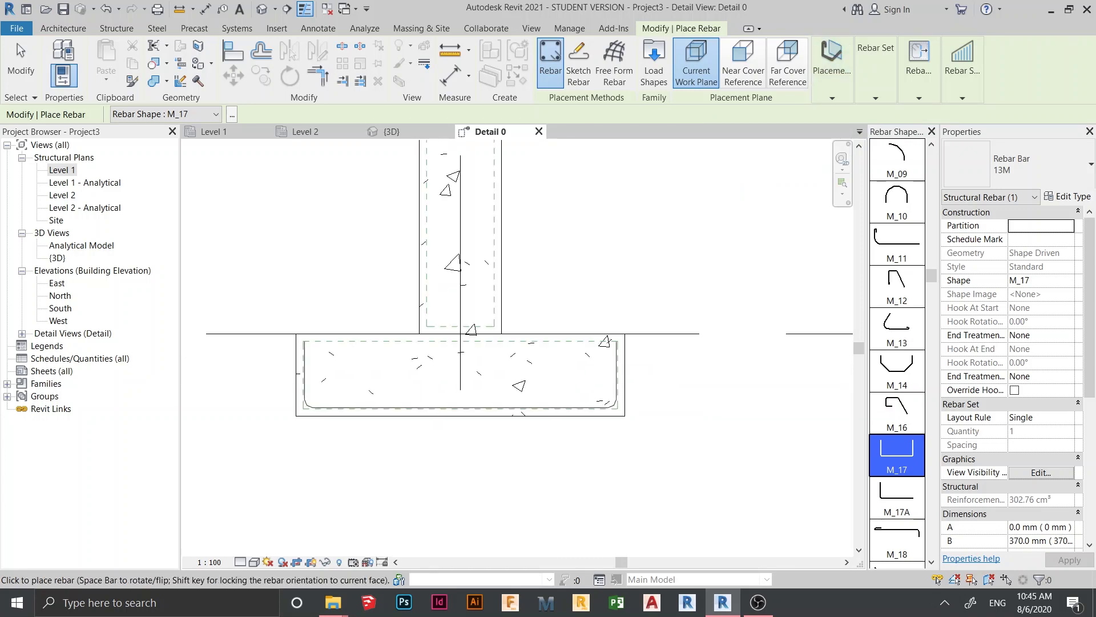
click(435, 404)
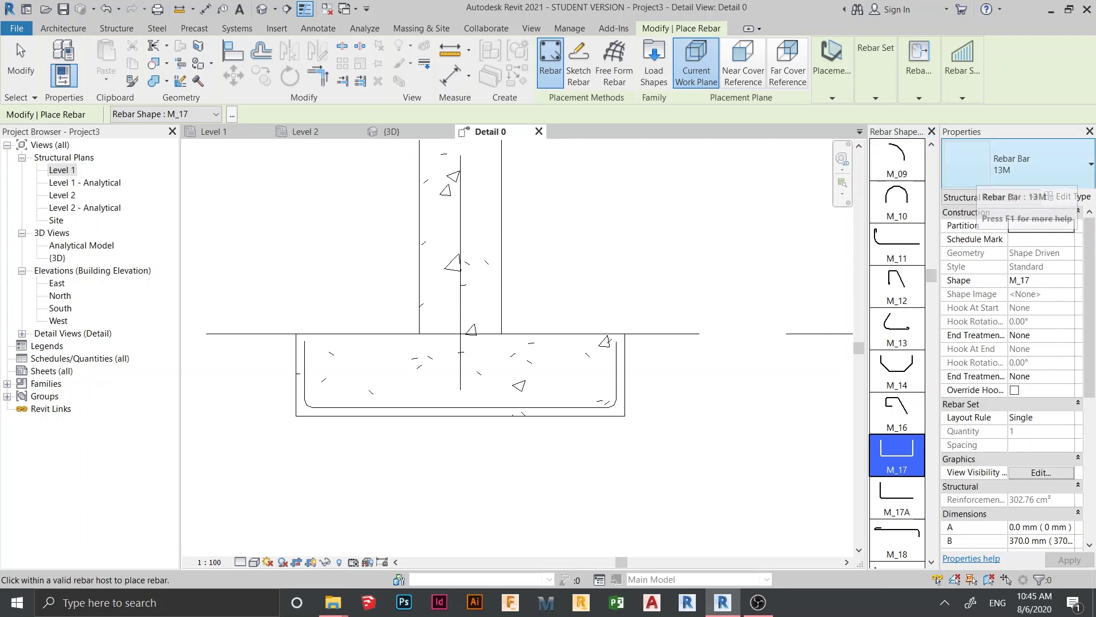
click(1010, 166)
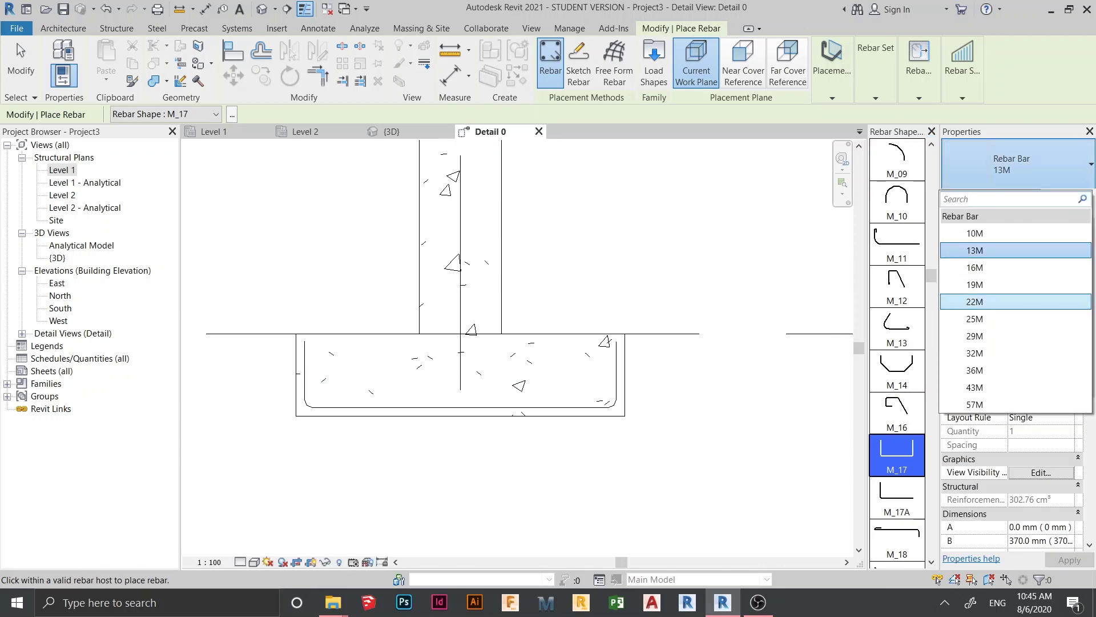
click(975, 301)
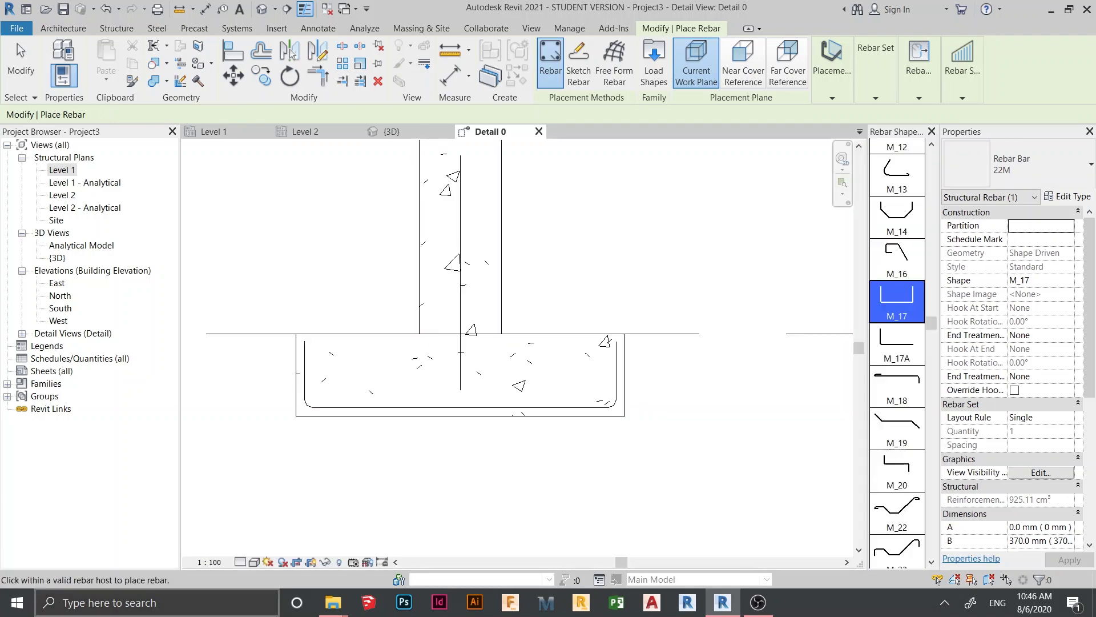
scroll(278, 354, up, 1)
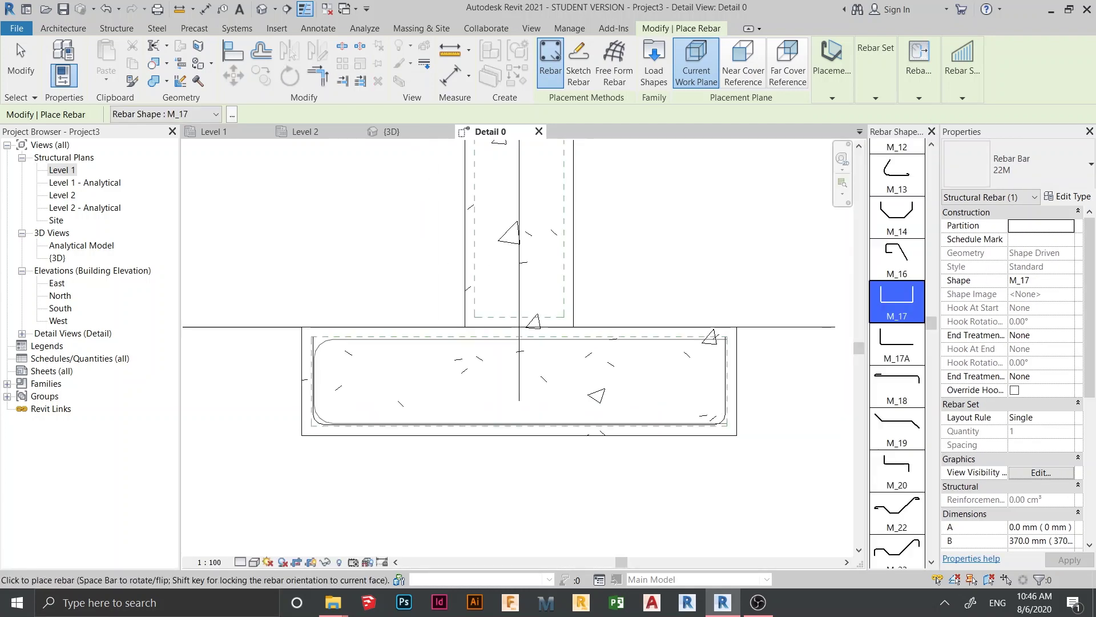
scroll(662, 457, down, 1)
middle_drag(662, 457, 636, 378)
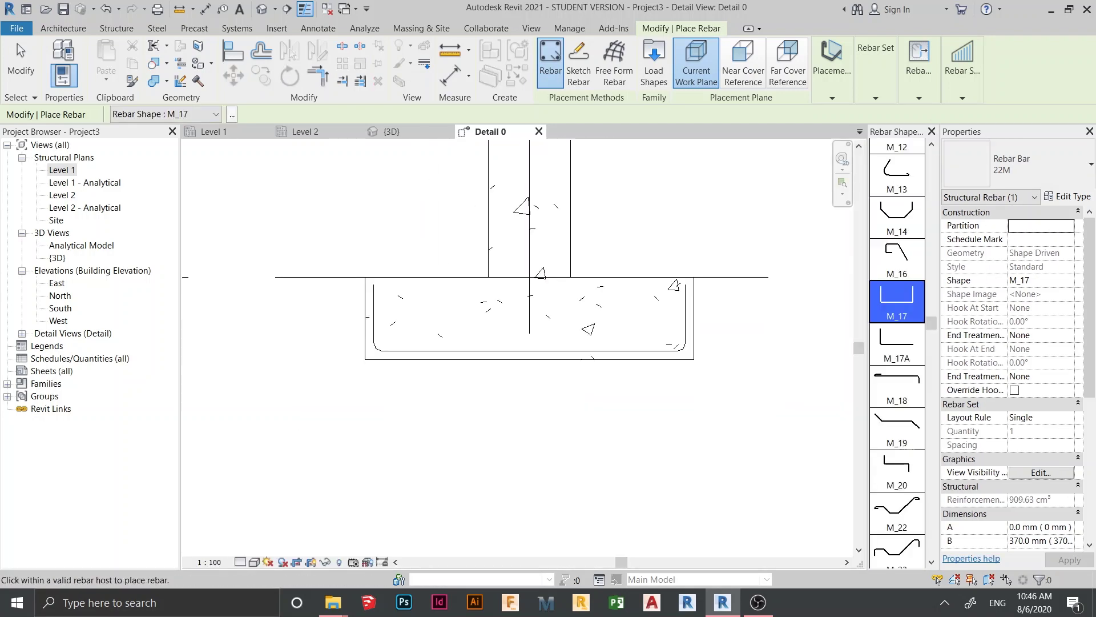
key(Escape)
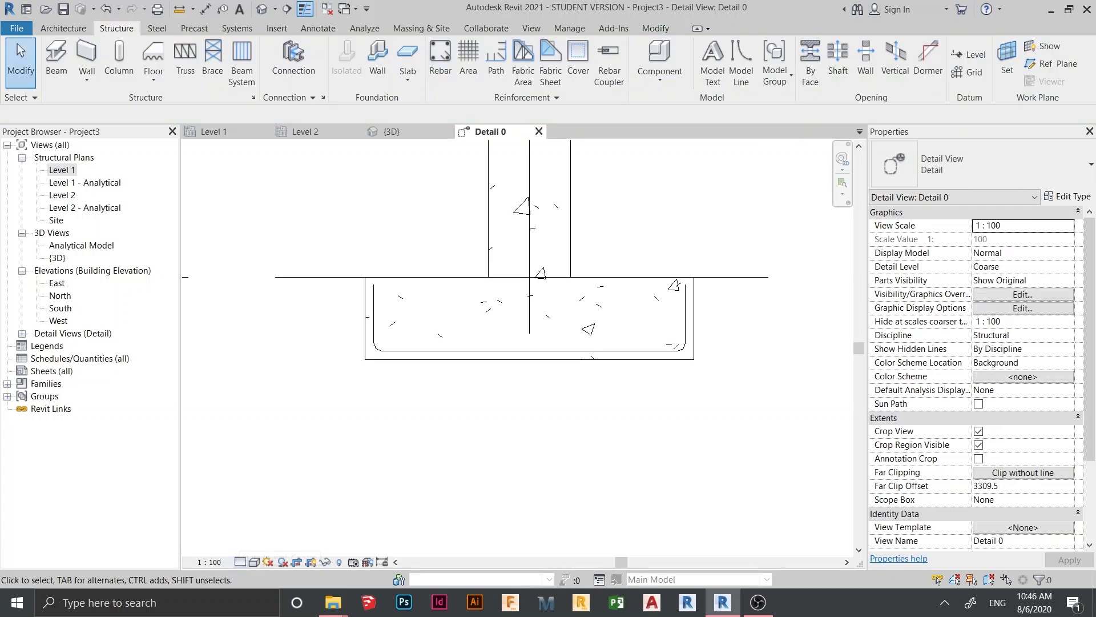
- Set the detail view's detail level to Fine and its scale to 1:50
click(240, 562)
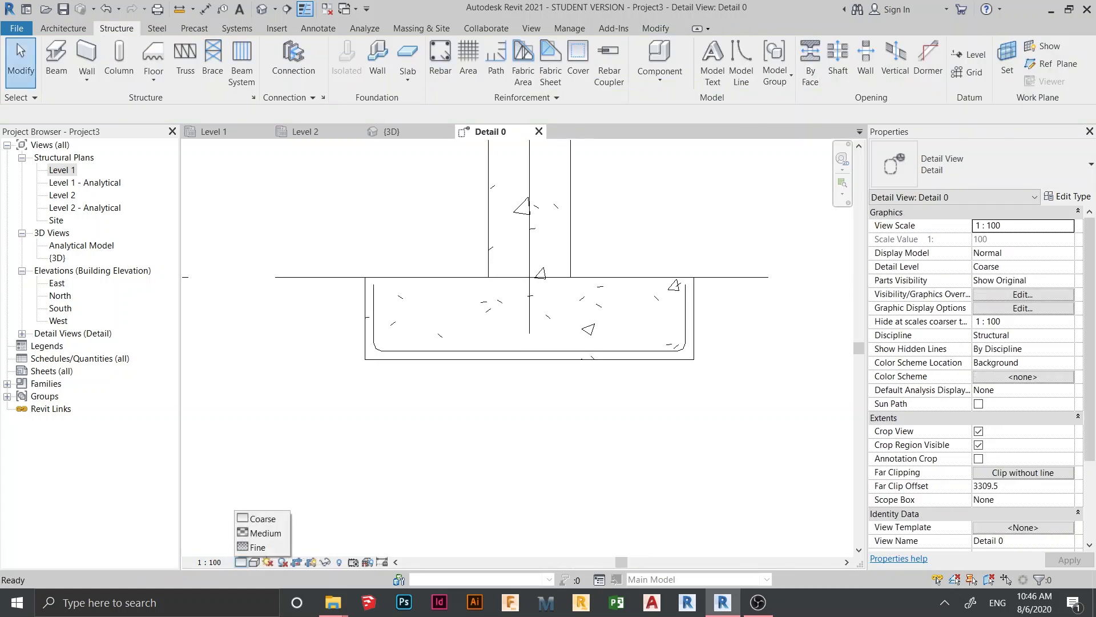
click(259, 547)
click(240, 561)
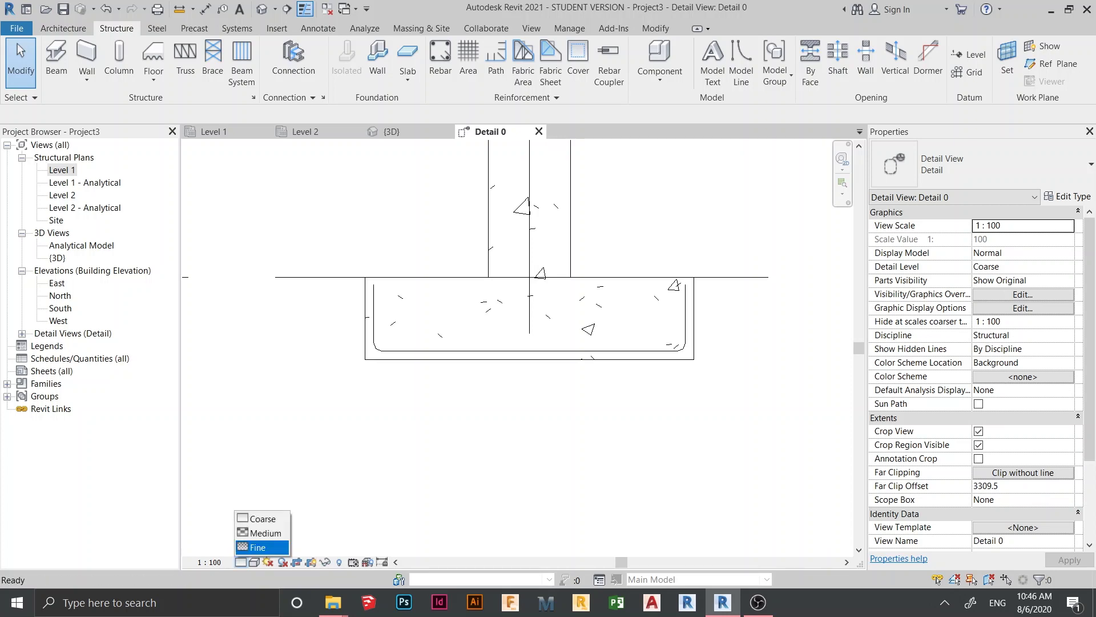
click(259, 547)
scroll(390, 328, up, 2)
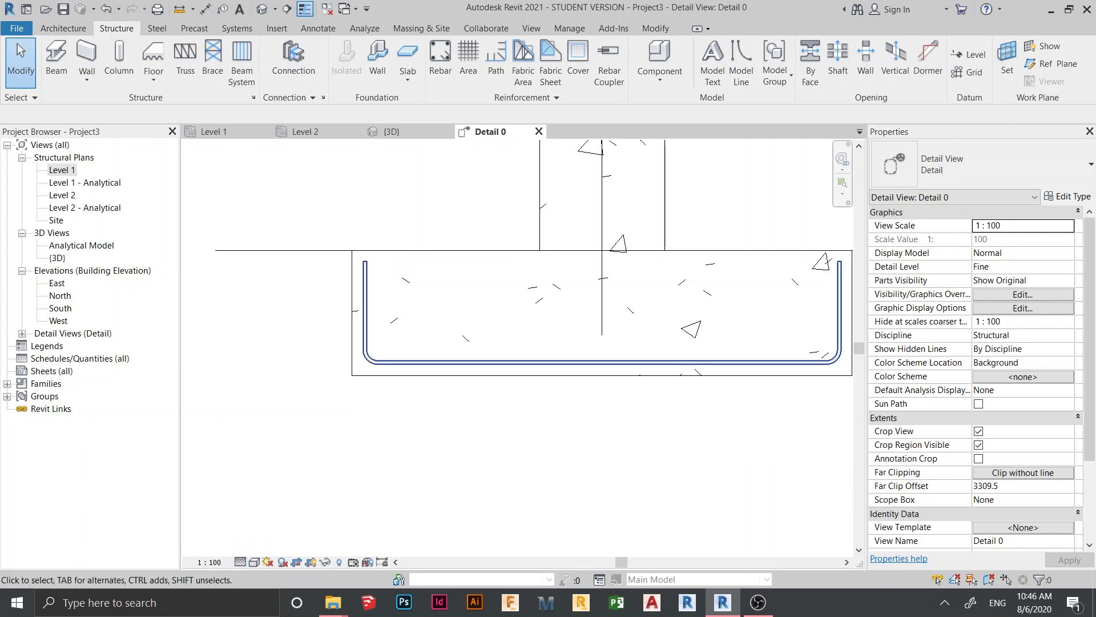
mouse_move(399, 360)
middle_down()
mouse_move(355, 341)
mouse_move(366, 337)
middle_up()
click(209, 562)
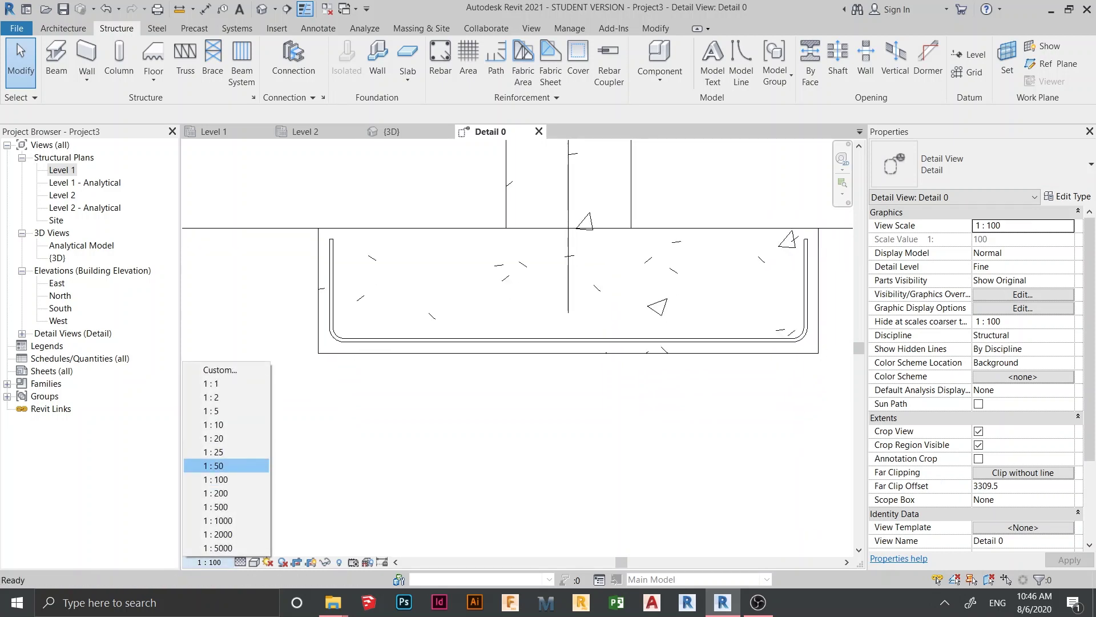
click(226, 466)
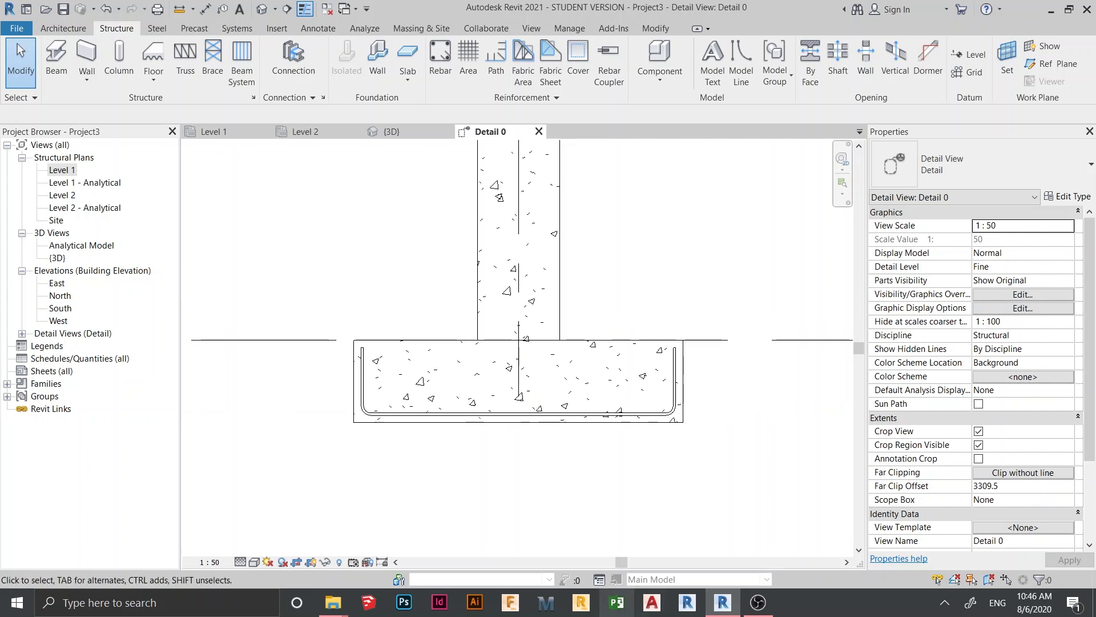
- Switch to the Level 1 structural plan and set it to Fine detail at 1:50 scale
key(ctrl+Tab)
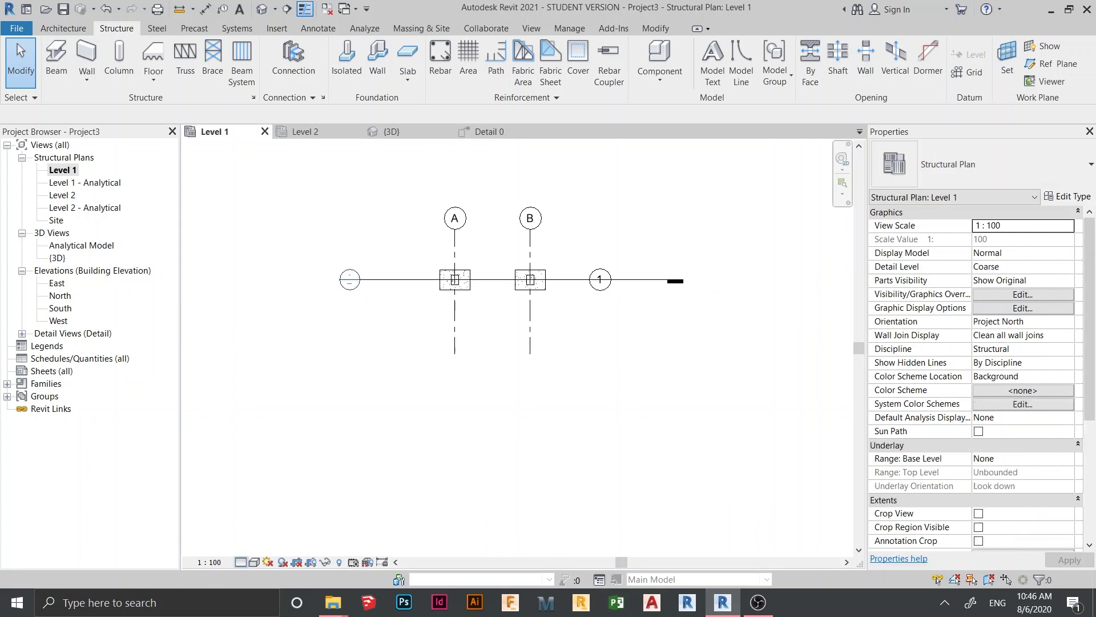
click(240, 562)
click(257, 547)
click(208, 562)
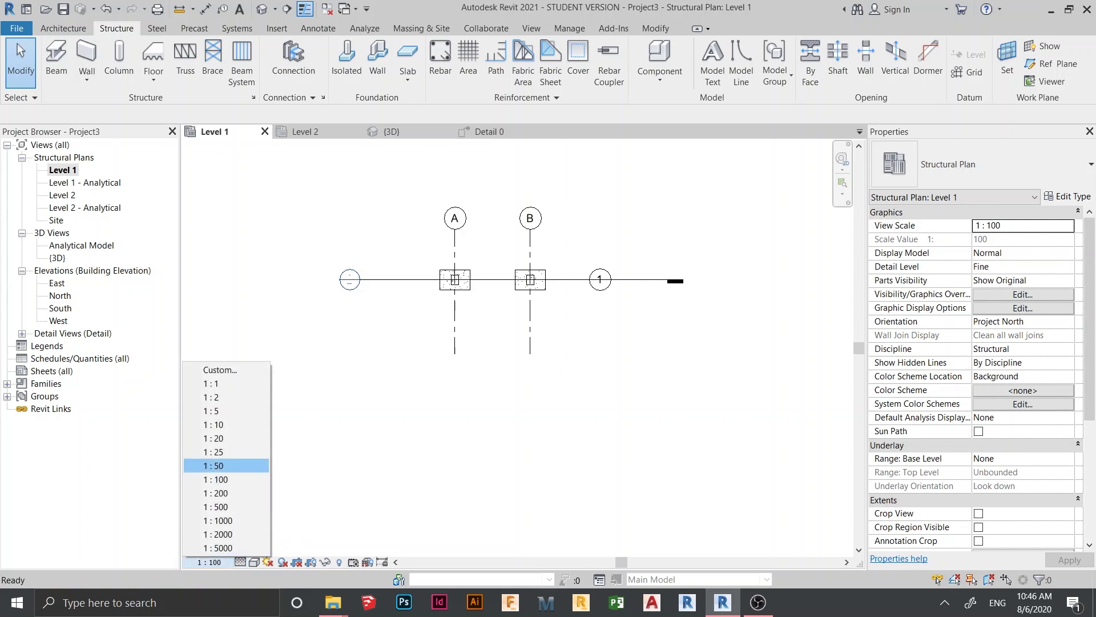
click(225, 465)
- Set the Level 1 plan's visual style to Wireframe
click(254, 562)
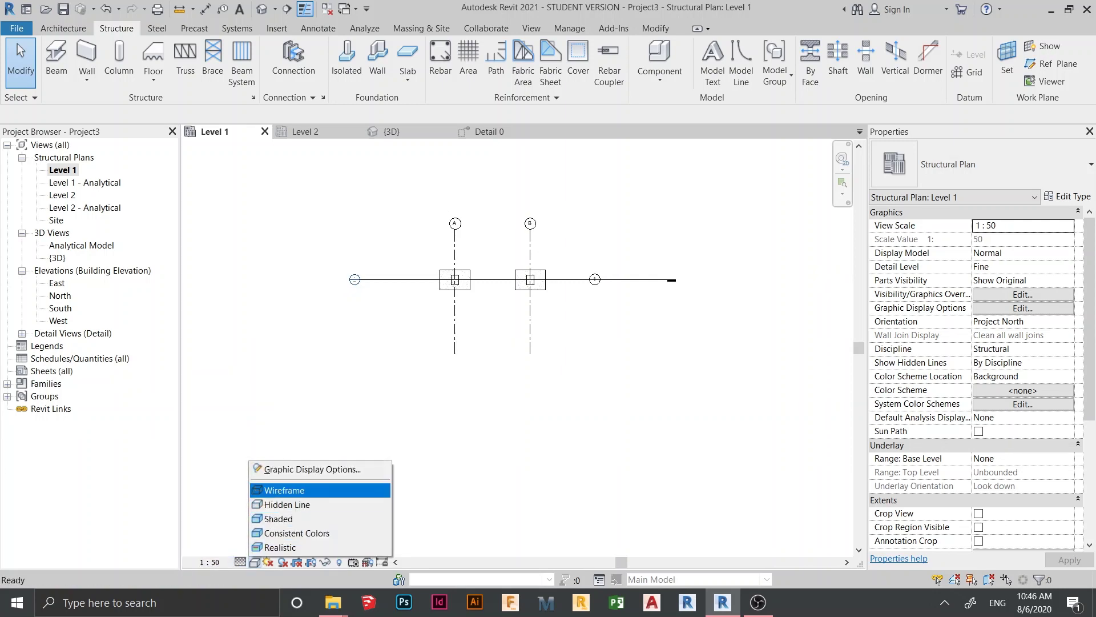
click(284, 489)
scroll(504, 301, up, 5)
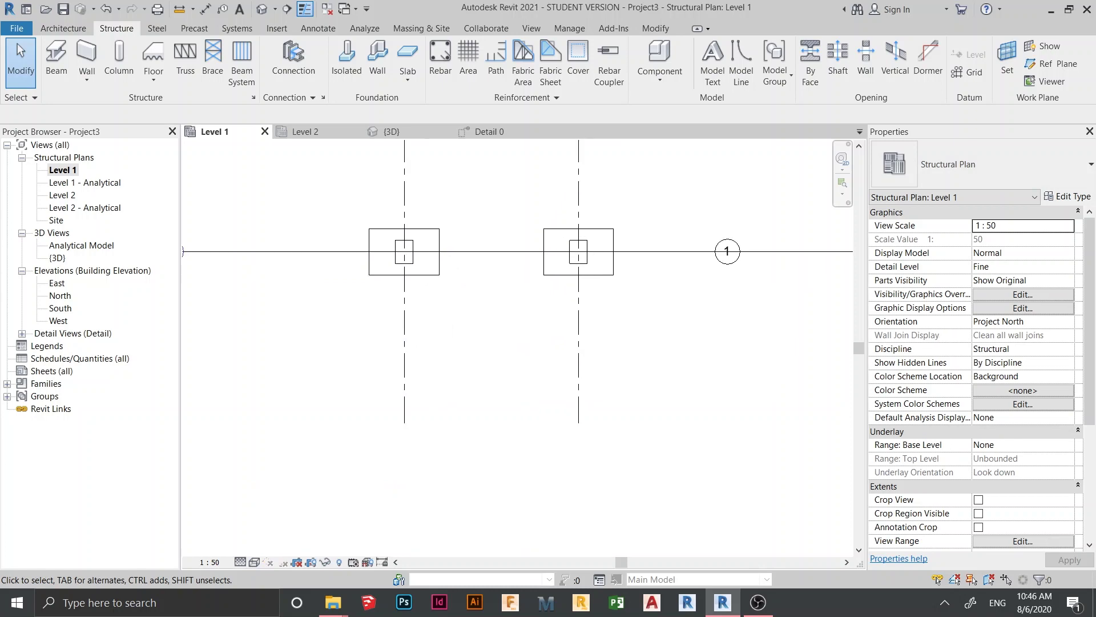
middle_drag(504, 300, 511, 309)
click(254, 562)
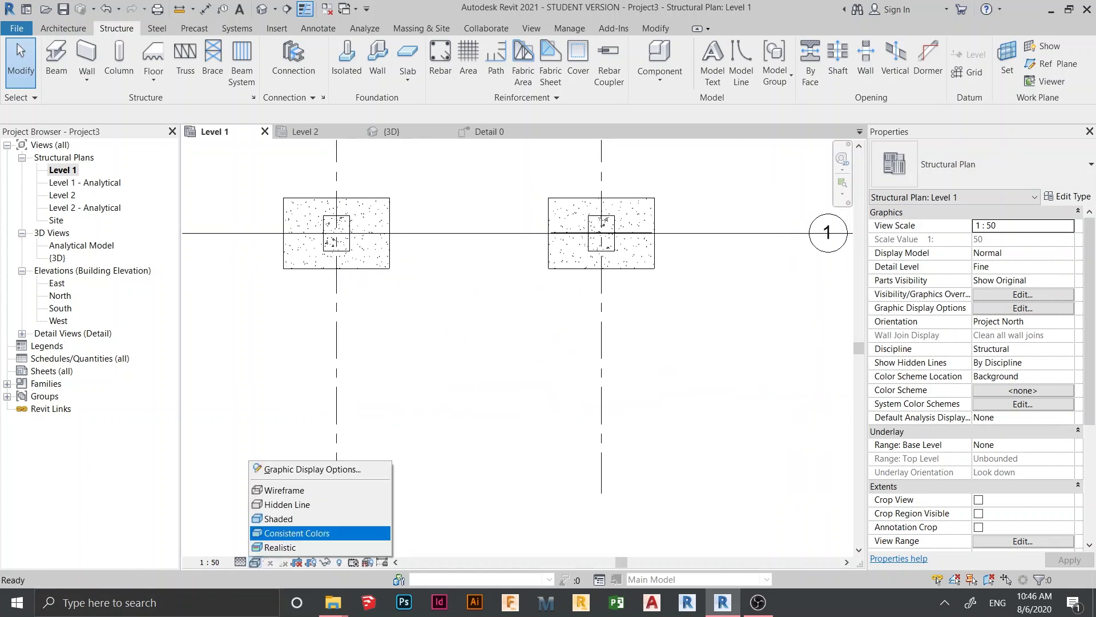
click(284, 502)
- Move the M_17 rebar in the grid B footing about 540 mm straight up in plan, constrained, to near the footing's upper edge
scroll(341, 218, up, 8)
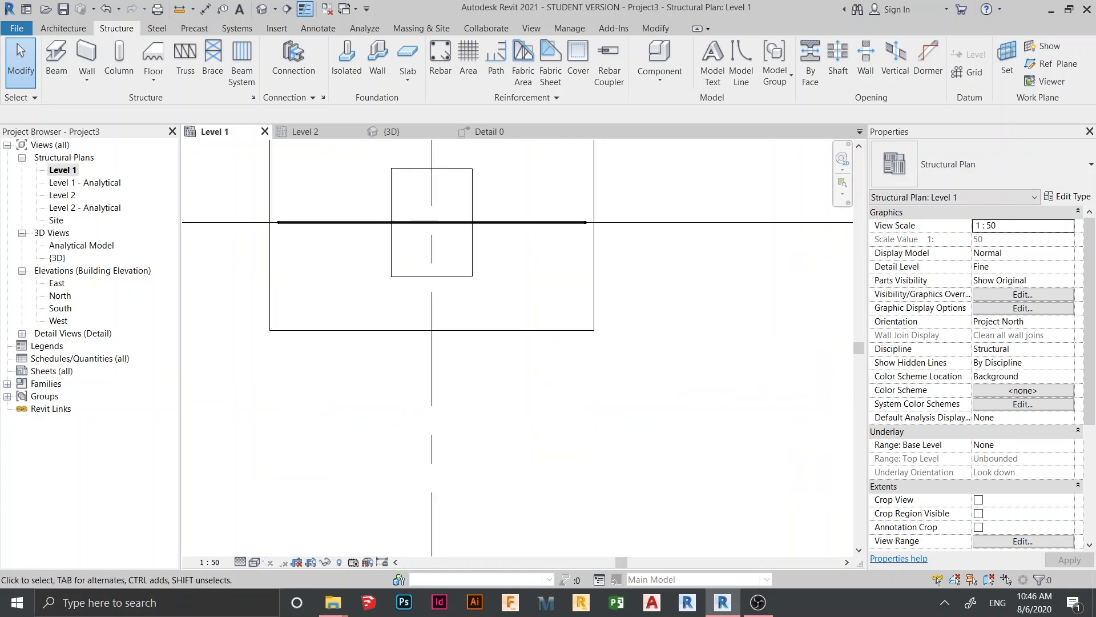
scroll(709, 445, down, 3)
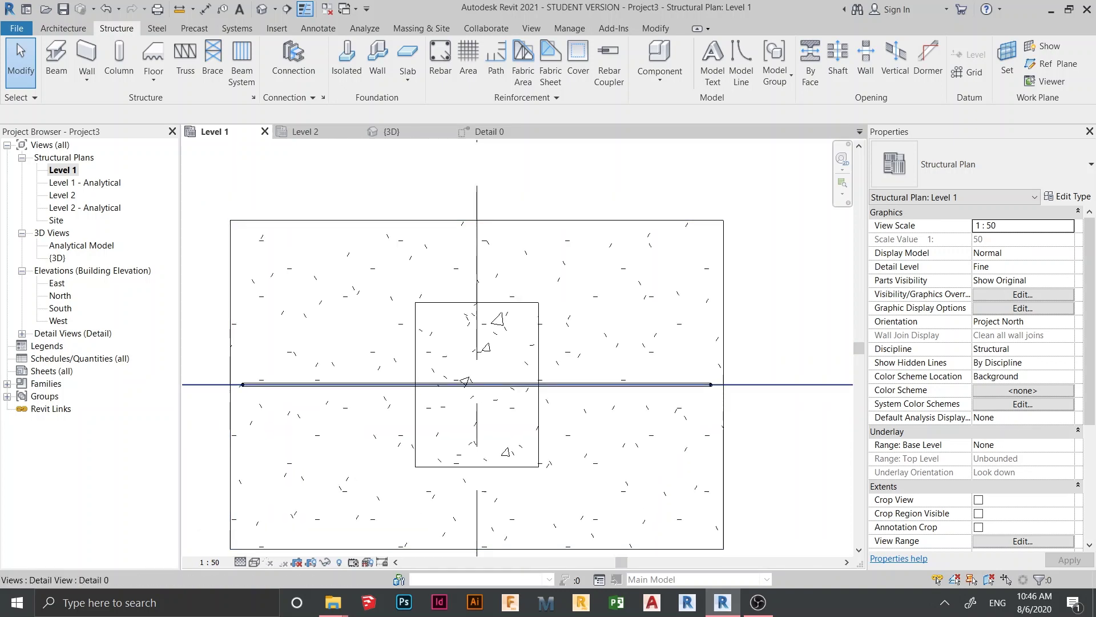
scroll(710, 394, up, 4)
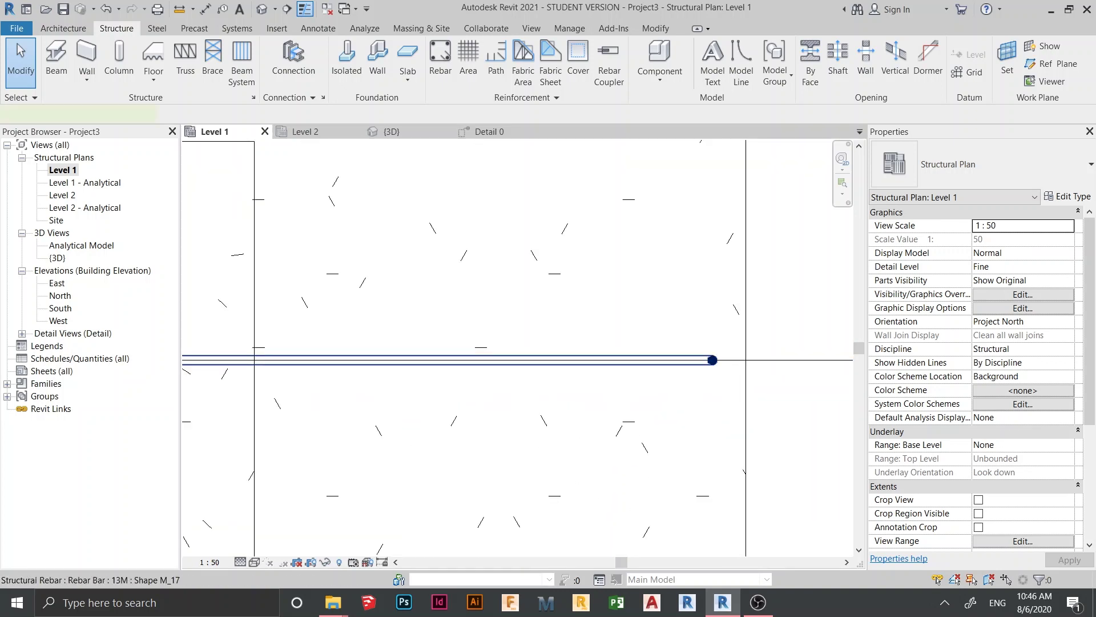
click(712, 360)
scroll(712, 360, down, 4)
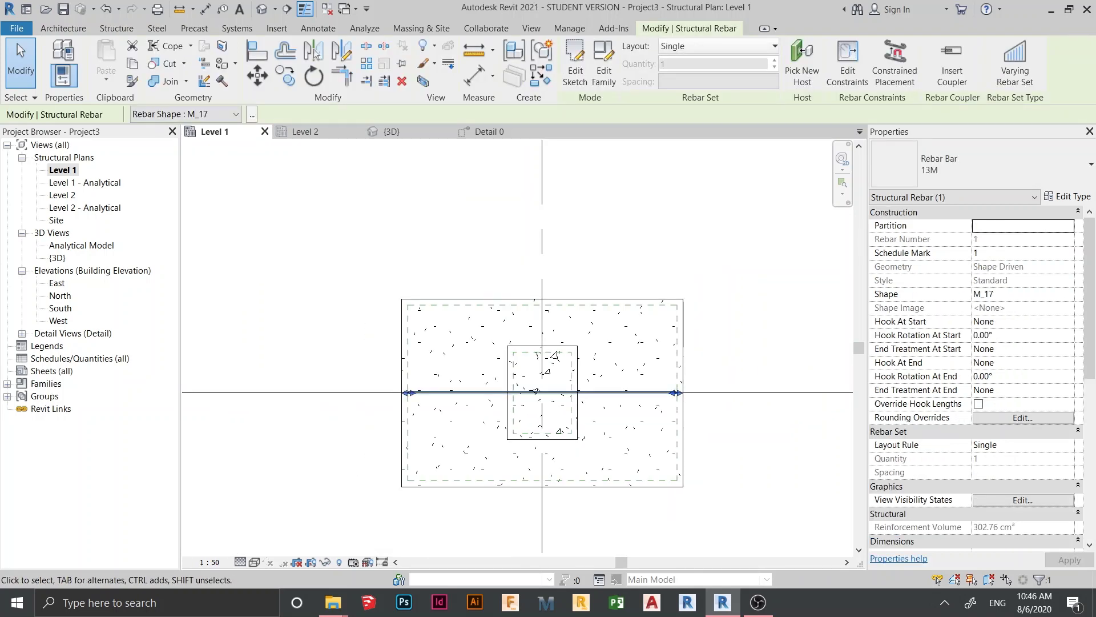
click(257, 75)
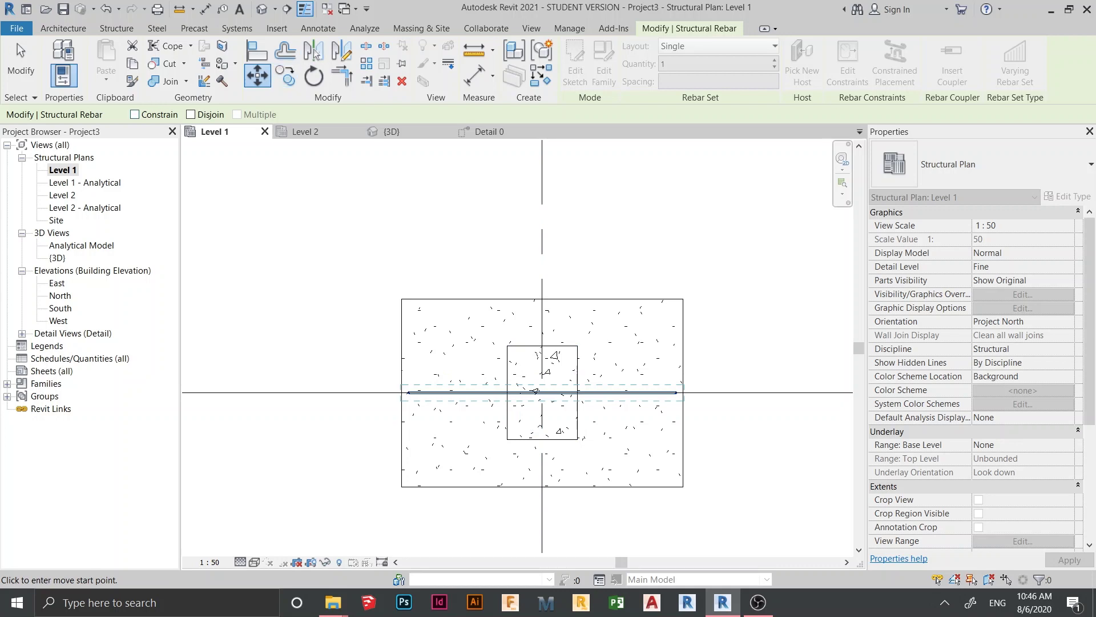
click(135, 114)
scroll(532, 390, up, 4)
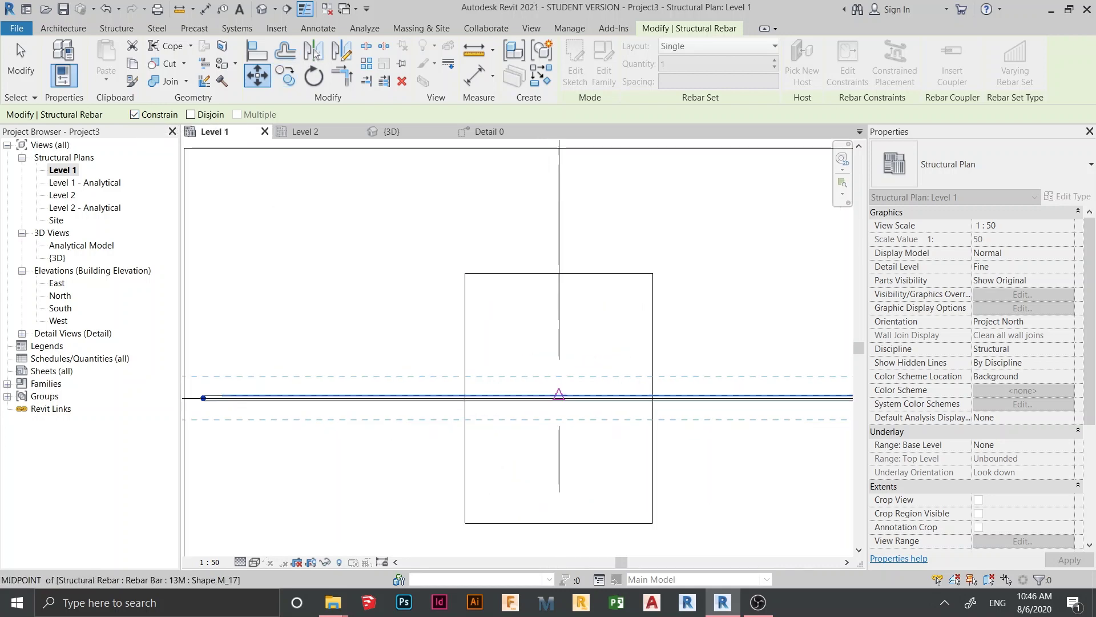
click(559, 394)
scroll(556, 394, down, 2)
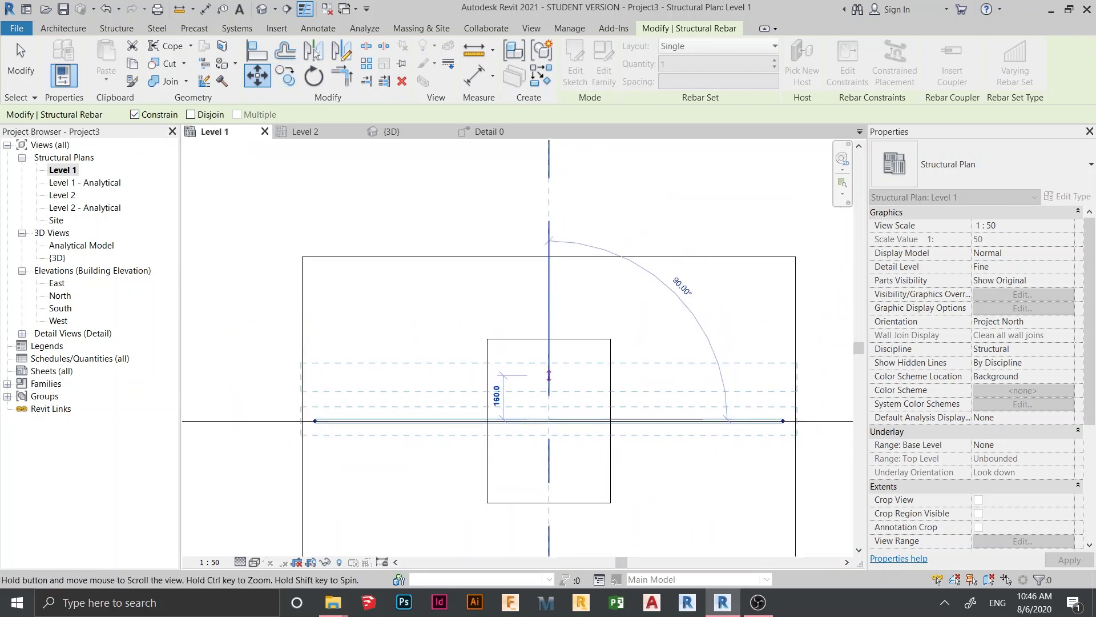
middle_drag(549, 375, 551, 385)
click(552, 280)
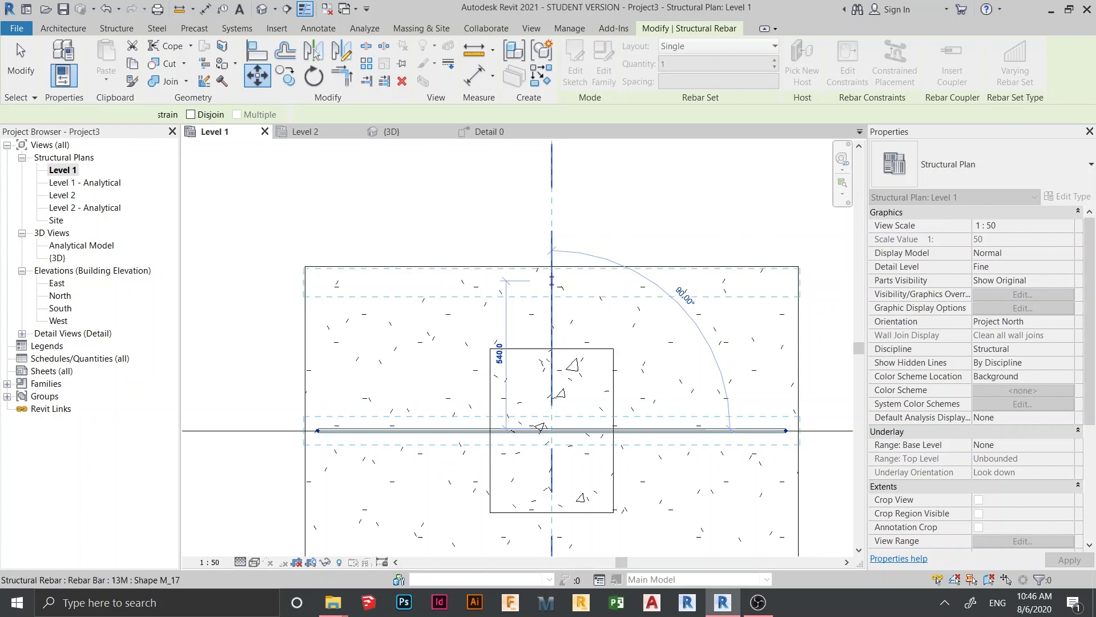
scroll(509, 275, up, 2)
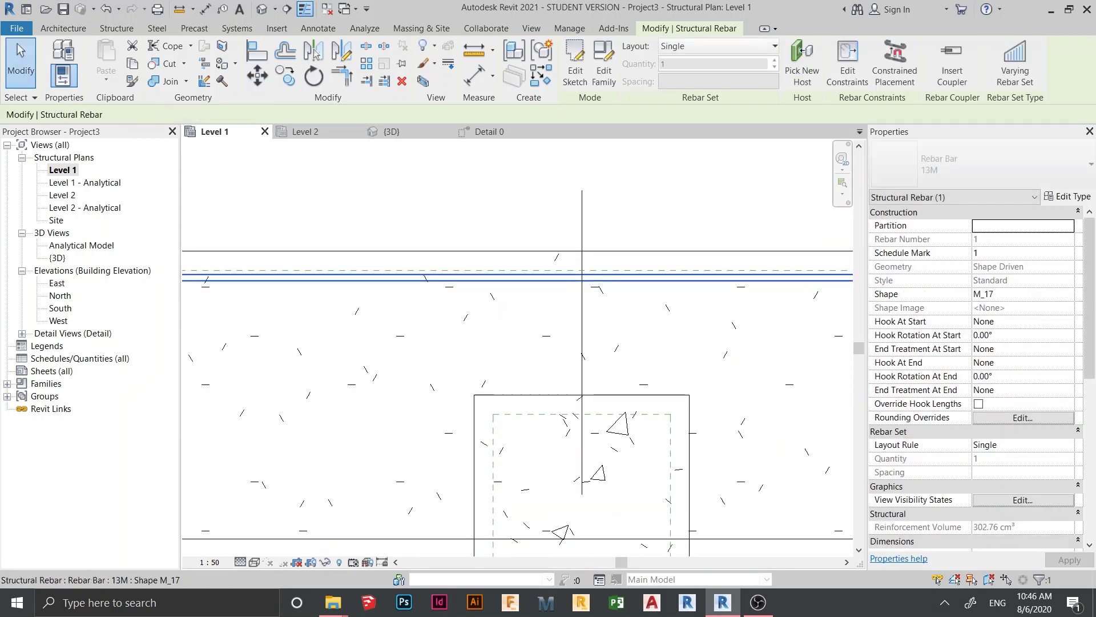
- Change the moved footing rebar's bar type to 10M and clear the selection
scroll(517, 343, down, 3)
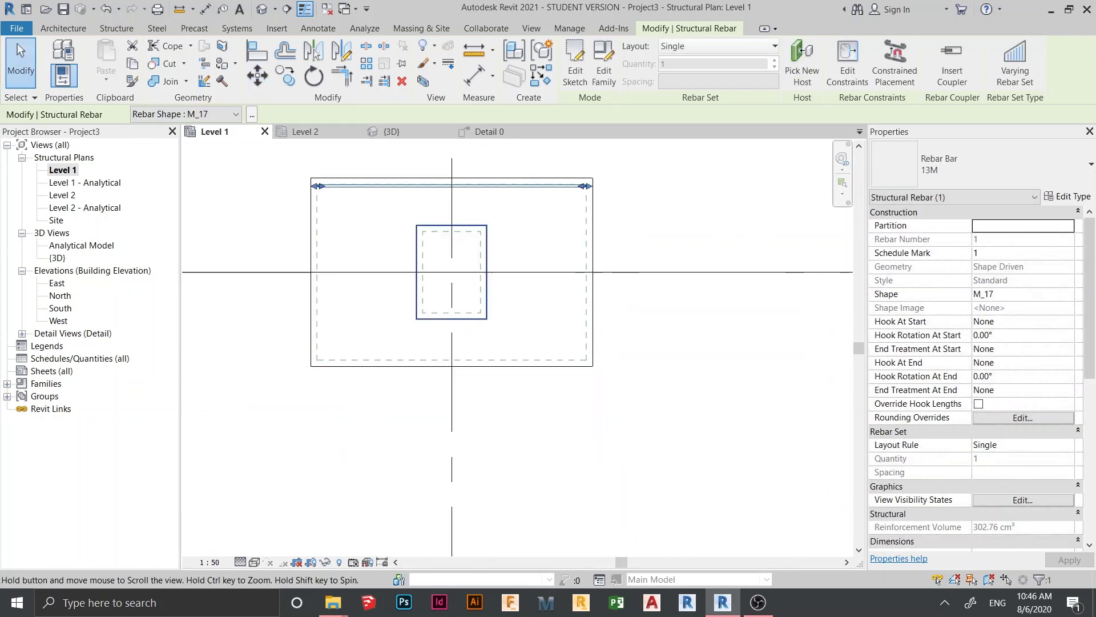
scroll(573, 260, down, 1)
click(979, 166)
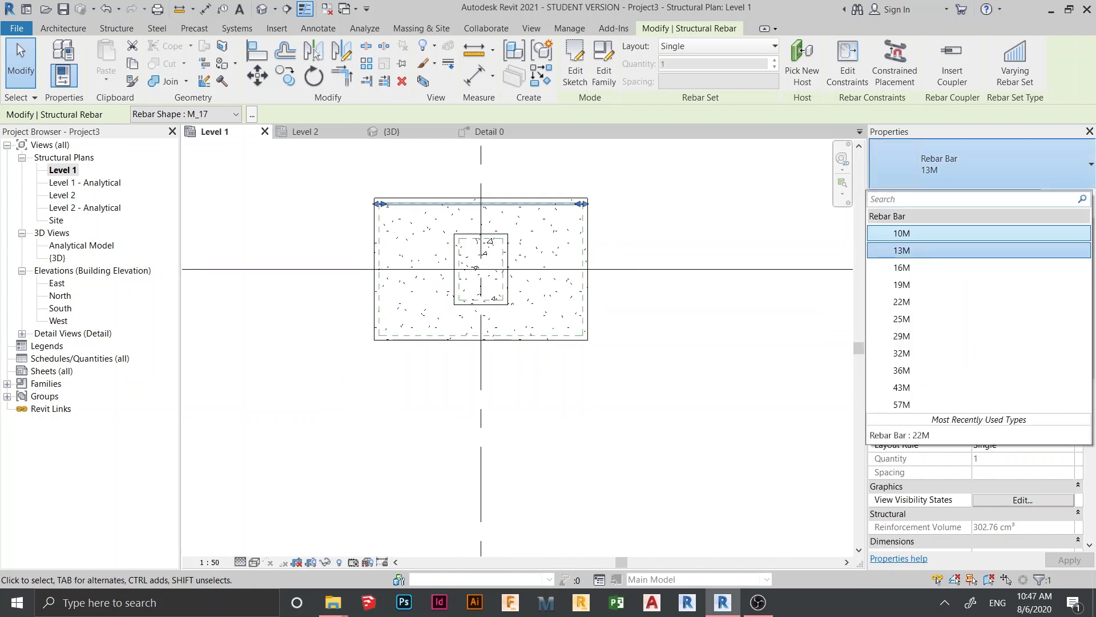
click(914, 232)
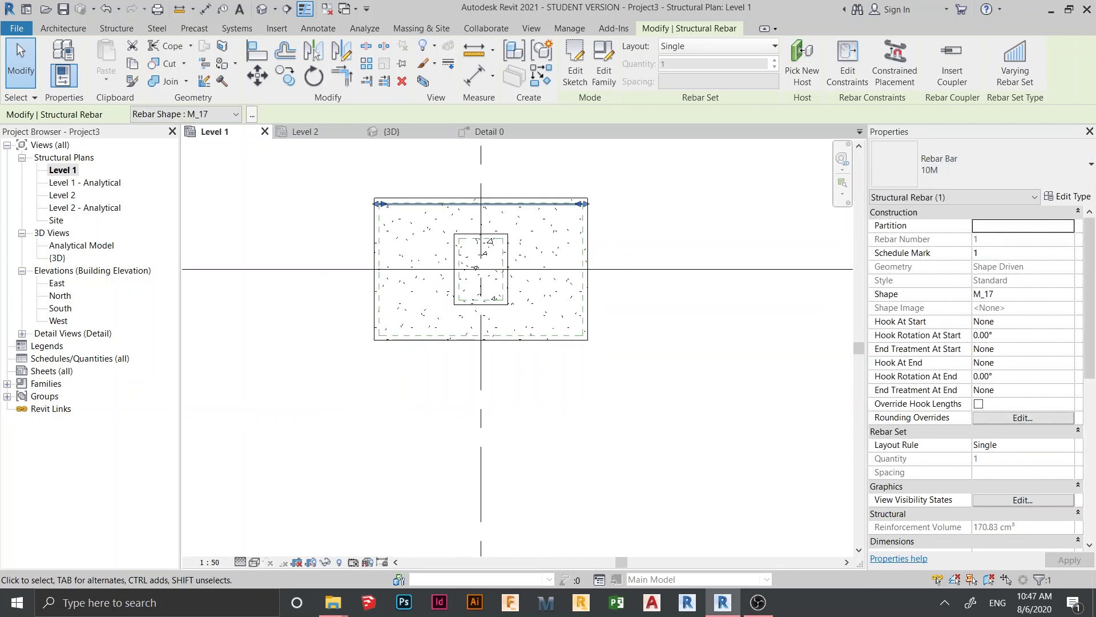
scroll(650, 213, up, 3)
click(649, 213)
mouse_move(650, 213)
middle_down()
mouse_move(732, 225)
mouse_move(681, 224)
middle_up()
scroll(729, 218, up, 3)
scroll(730, 218, down, 4)
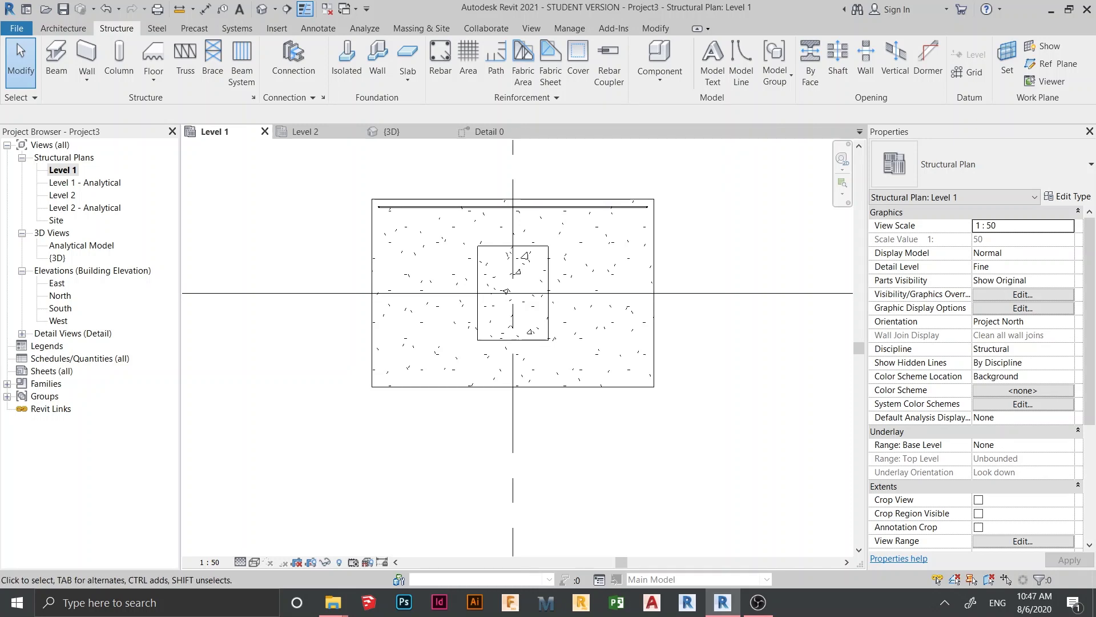
- Lay out the 10M rebar along the grid B footing's upper edge as Number with Spacing, with 8 bars at 150 mm
scroll(699, 214, up, 4)
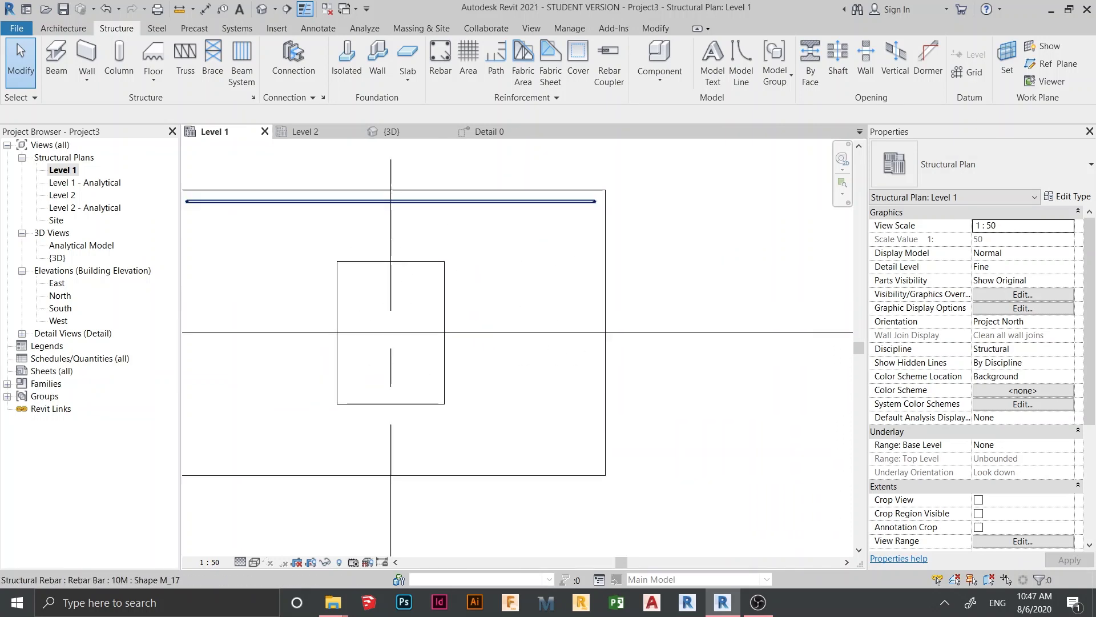
click(571, 198)
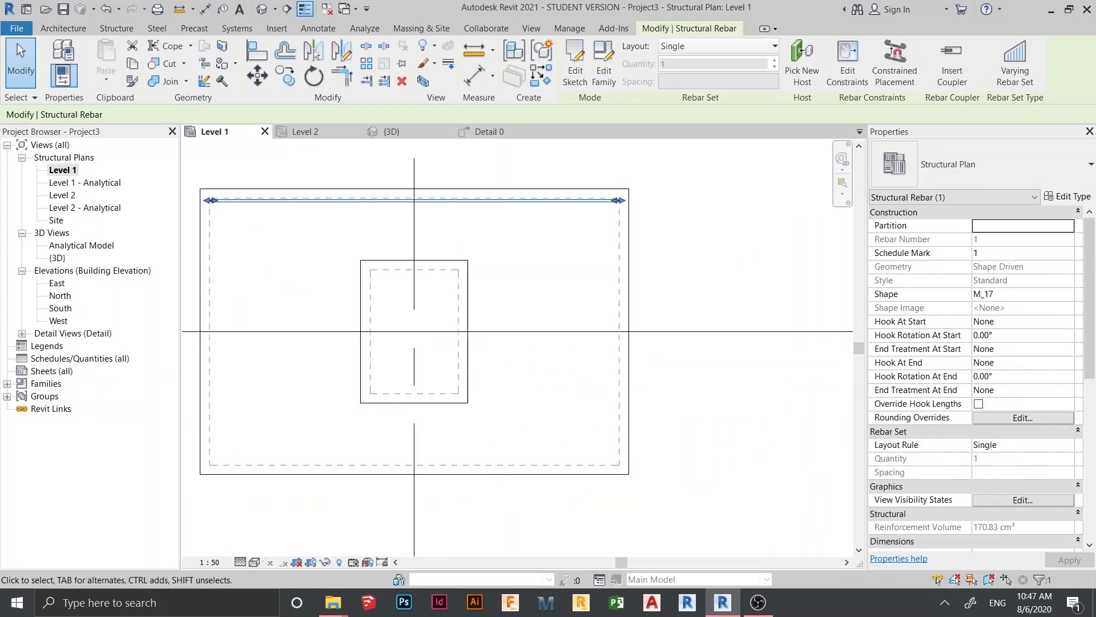
scroll(769, 480, down, 2)
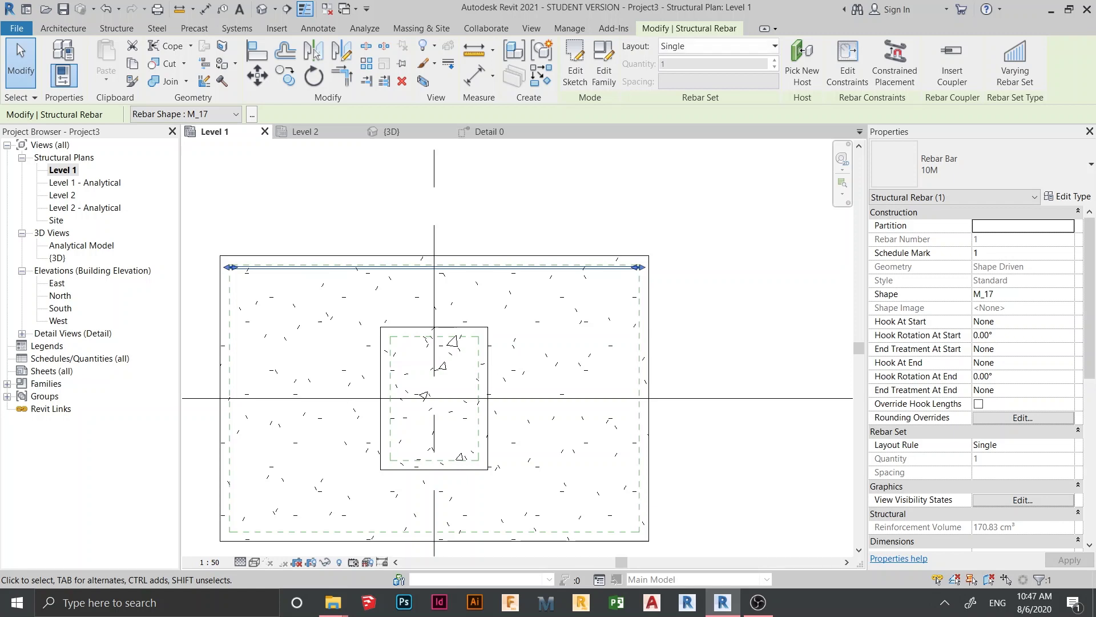
click(717, 46)
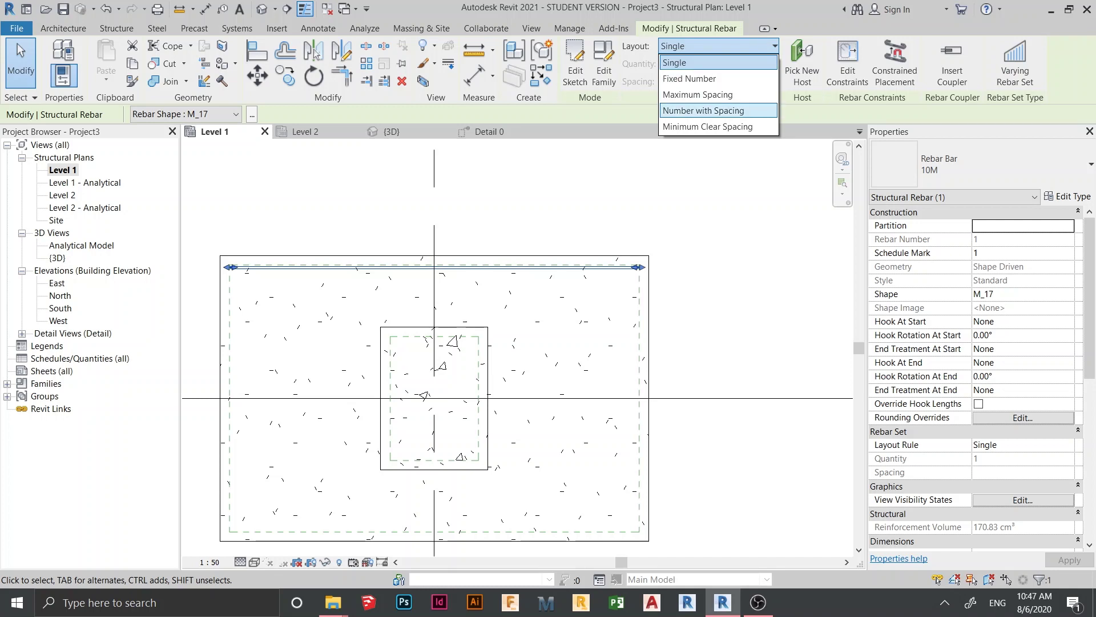
click(703, 110)
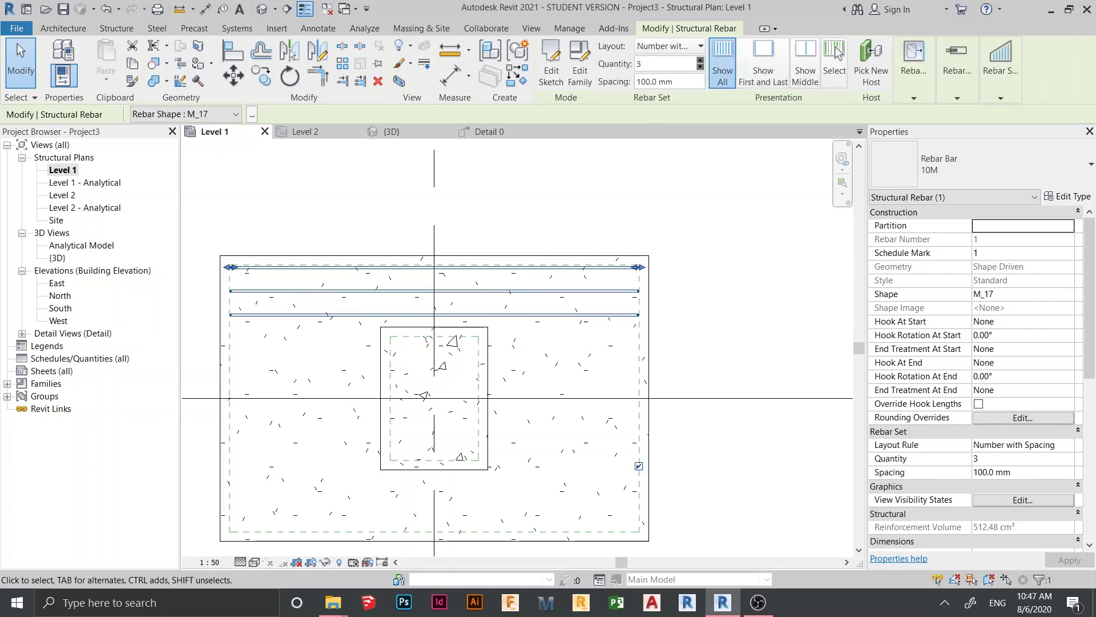
key(ctrl+a)
text(1)
key(Return)
click(700, 60)
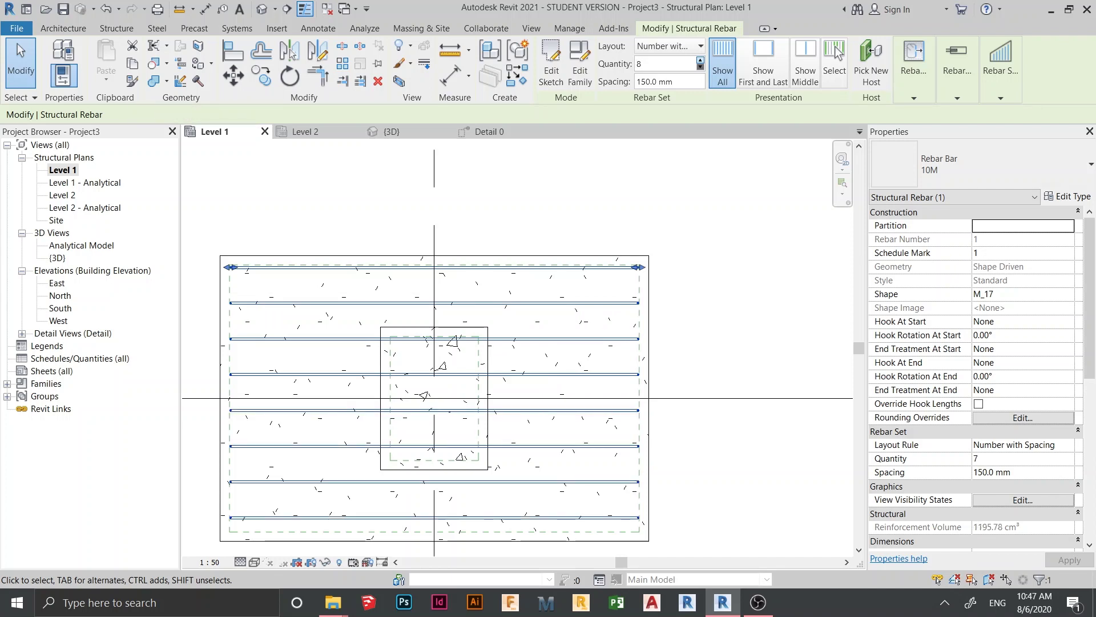
click(700, 60)
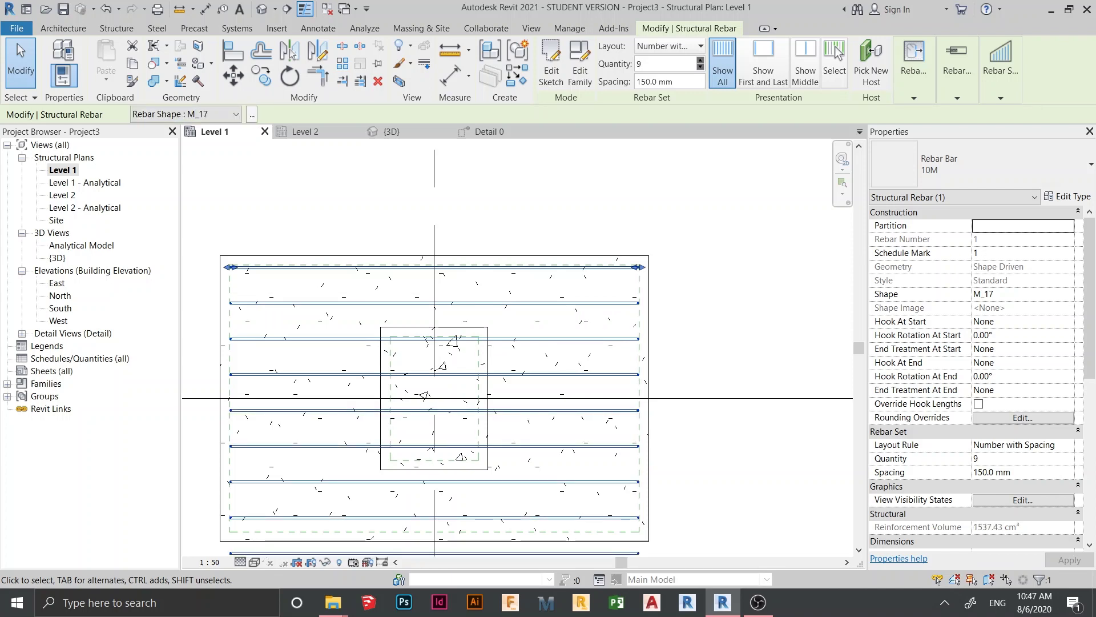
click(700, 67)
- Nudge the eight-bar rebar set slightly down in plan to centre it within the footing's cover, and clear the selection
middle_drag(632, 484, 674, 354)
scroll(674, 354, down, 2)
scroll(494, 338, up, 3)
middle_drag(493, 338, 423, 379)
key(Down)
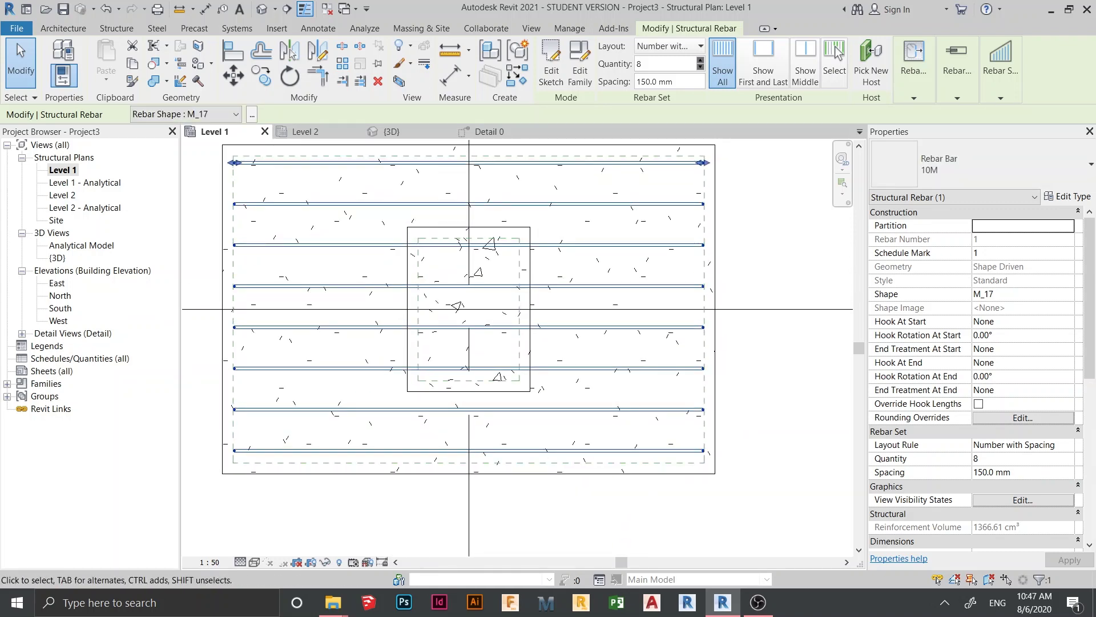
key(Down)
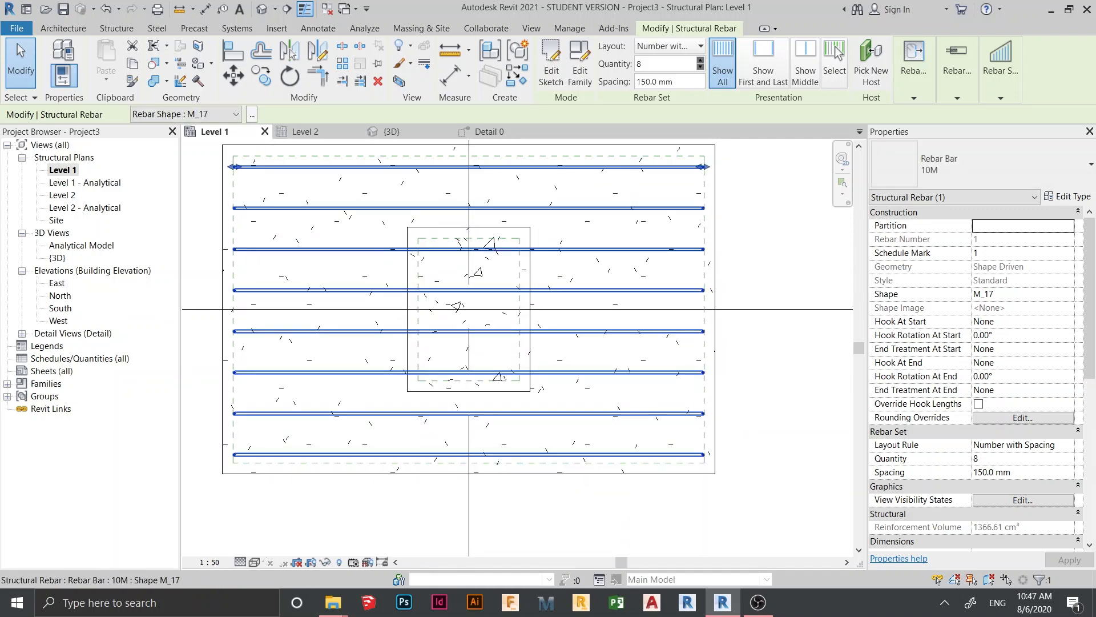
key(ctrl+z)
key(Down)
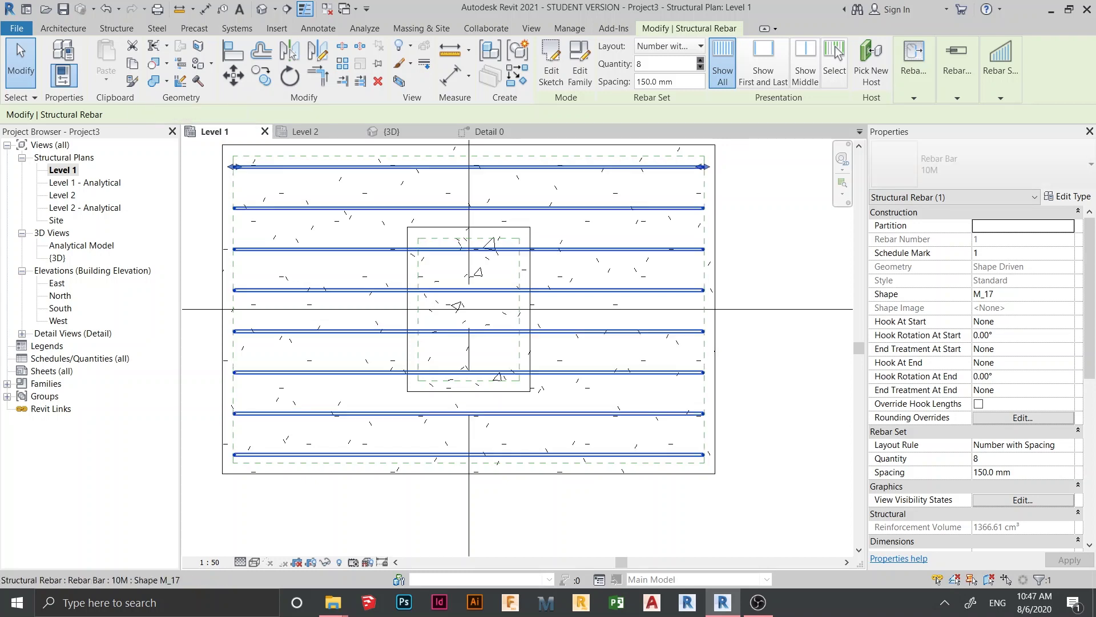
scroll(627, 351, down, 2)
middle_drag(627, 351, 538, 304)
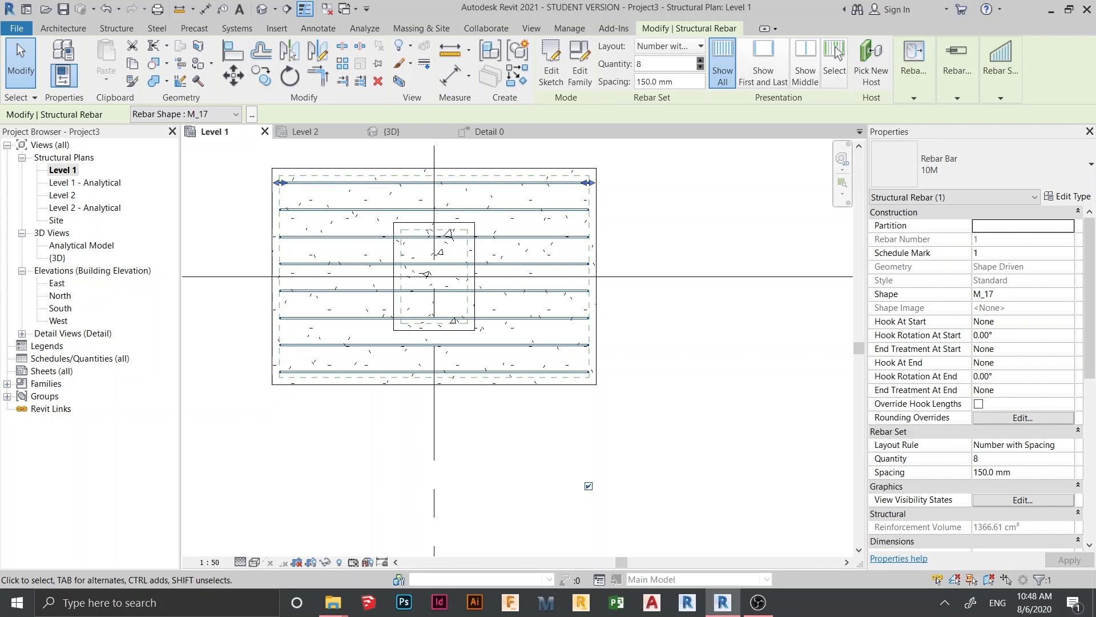
middle_drag(571, 400, 565, 436)
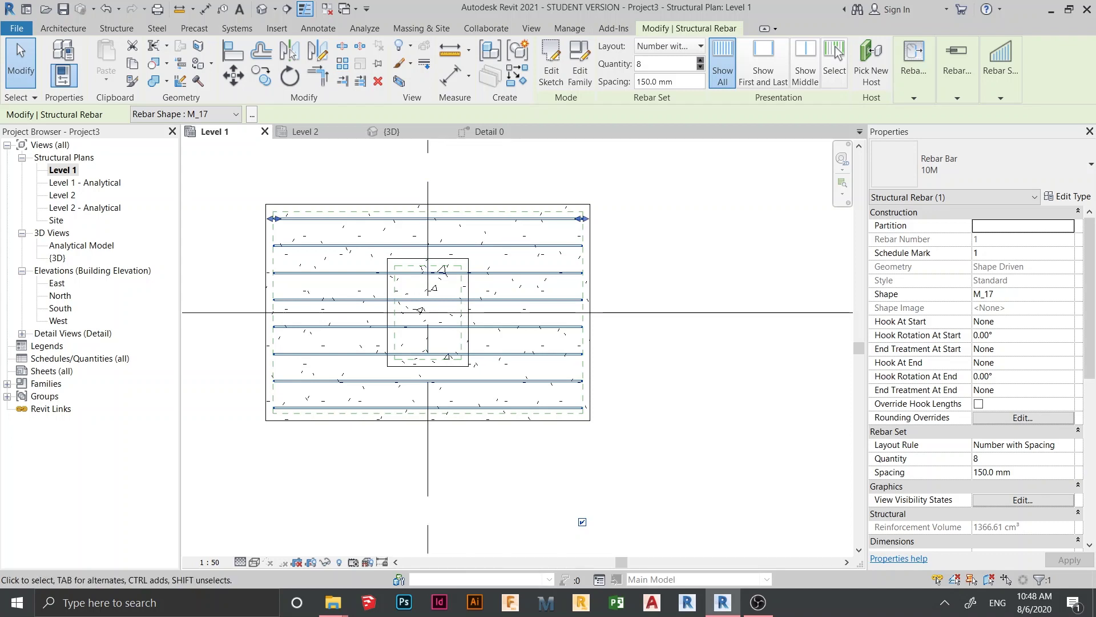
scroll(677, 293, down, 2)
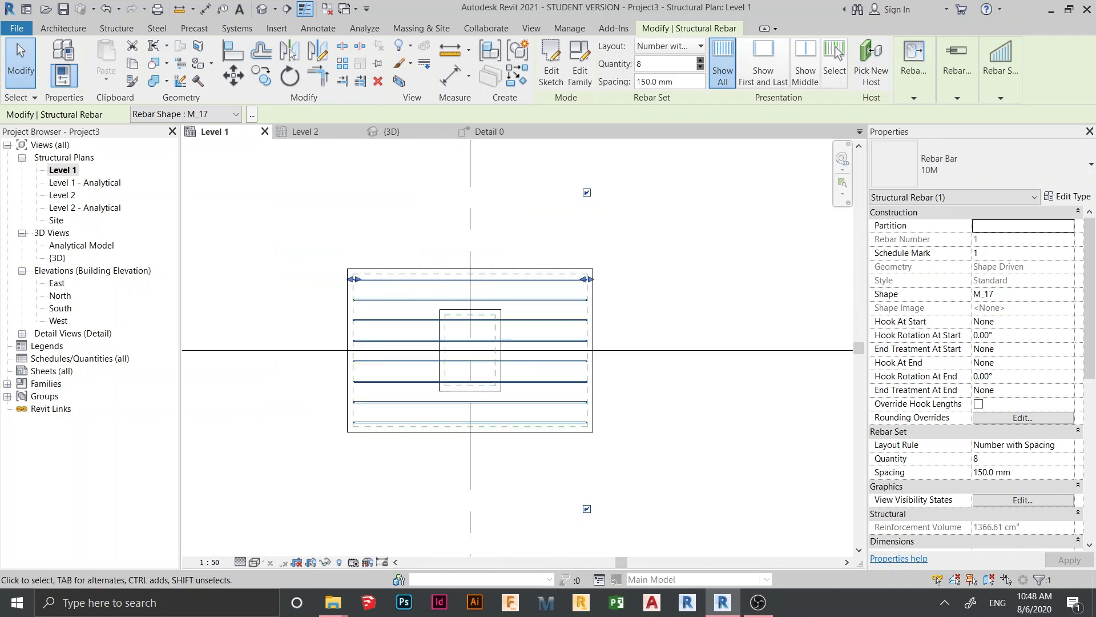
middle_drag(677, 293, 676, 278)
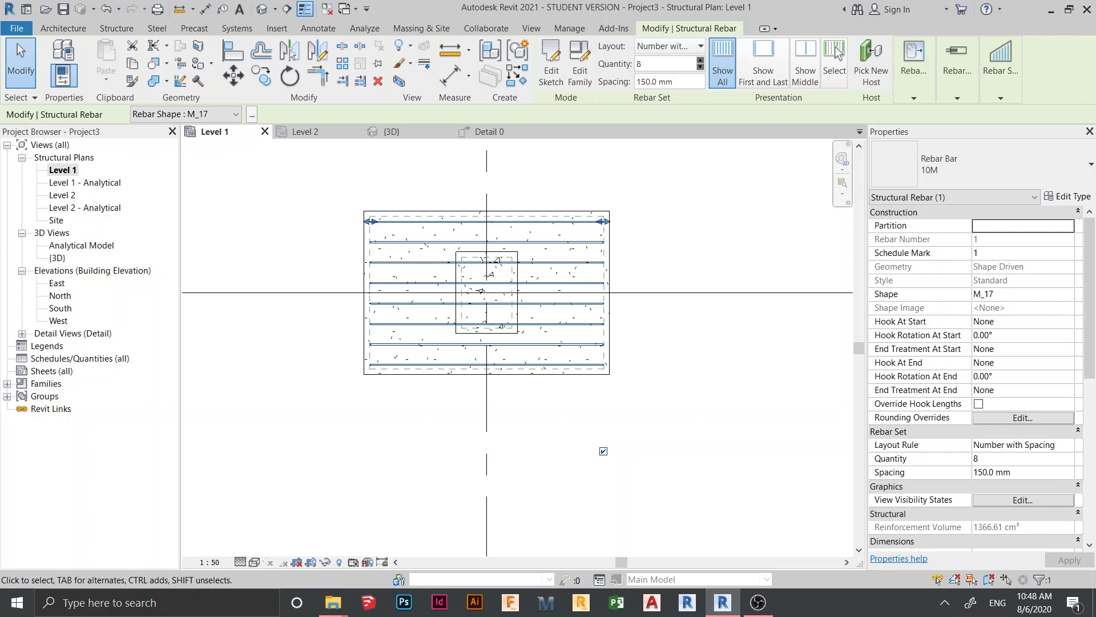
key(Escape)
scroll(775, 348, up, 2)
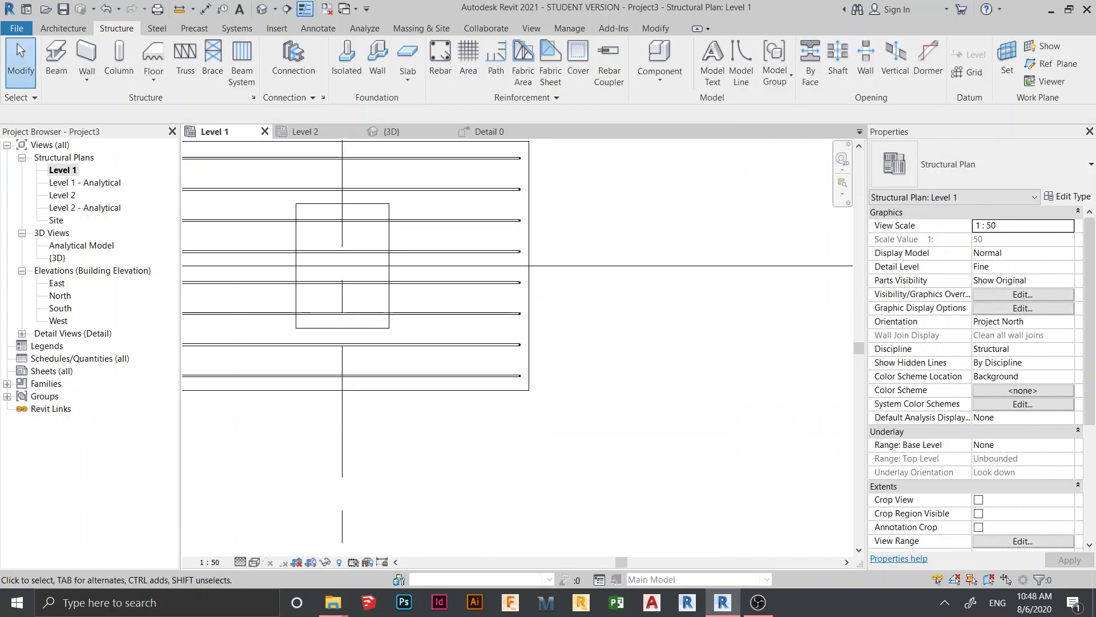
- In the Detail 0 view, place a 22M bar of shape M_17 in the footing's lower-left corner, at far cover reference and perpendicular to cover
click(483, 132)
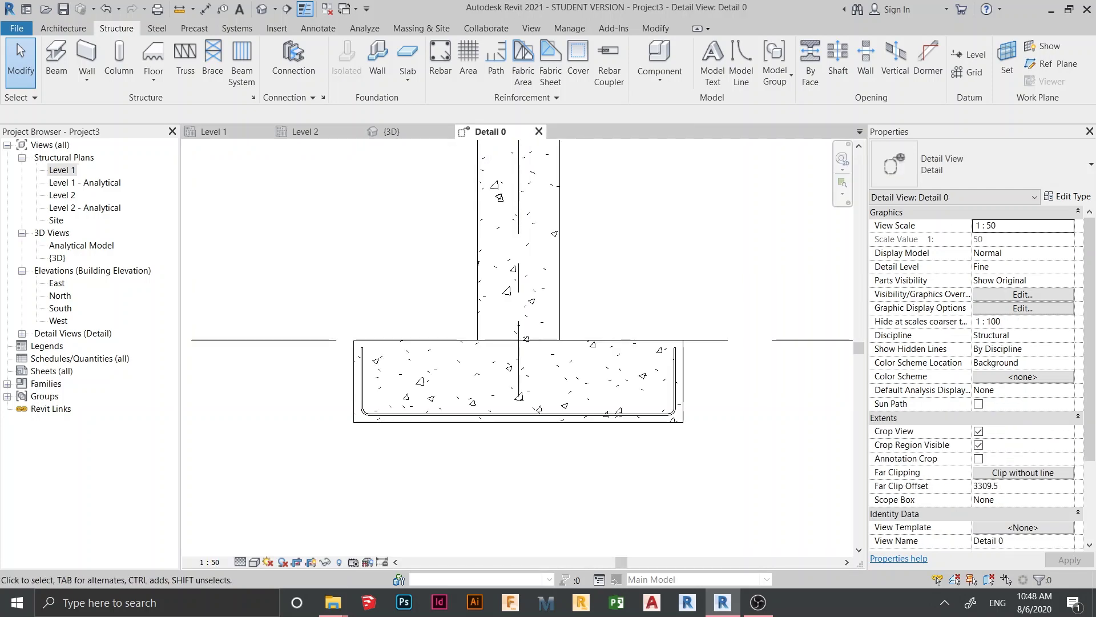
scroll(470, 314, down, 1)
middle_drag(424, 499, 394, 426)
scroll(470, 314, up, 1)
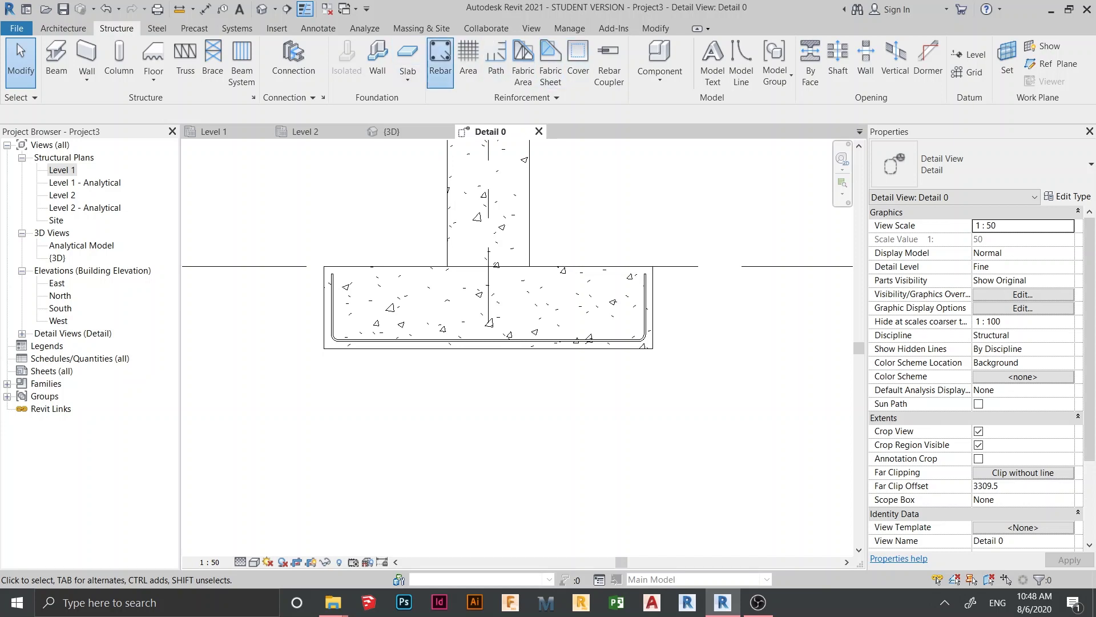
click(440, 62)
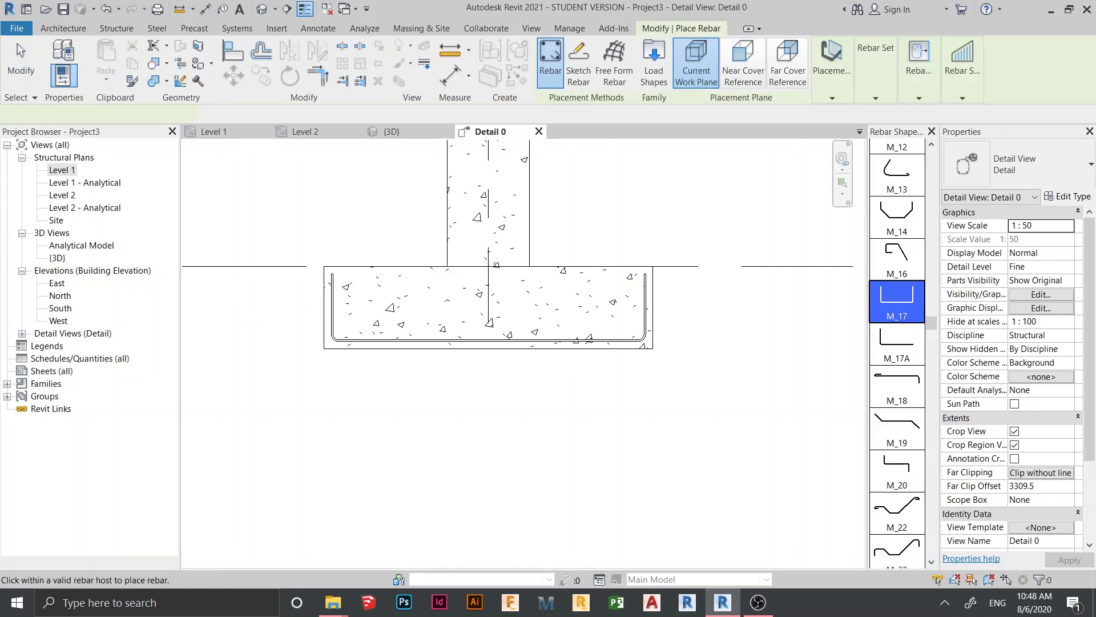
scroll(359, 318, up, 2)
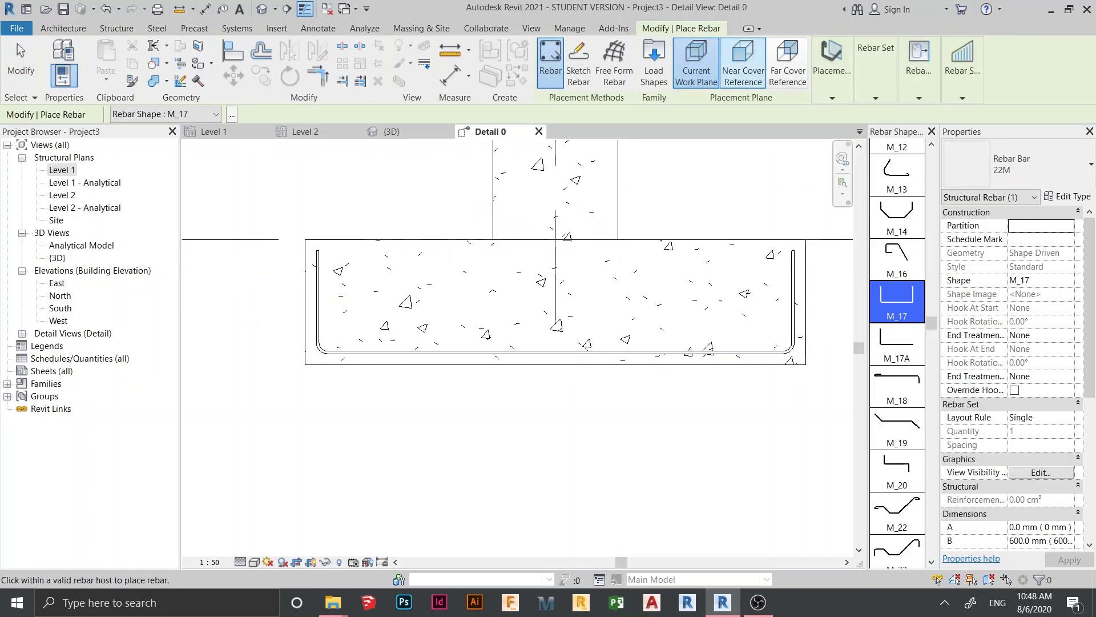
click(788, 62)
mouse_move(832, 69)
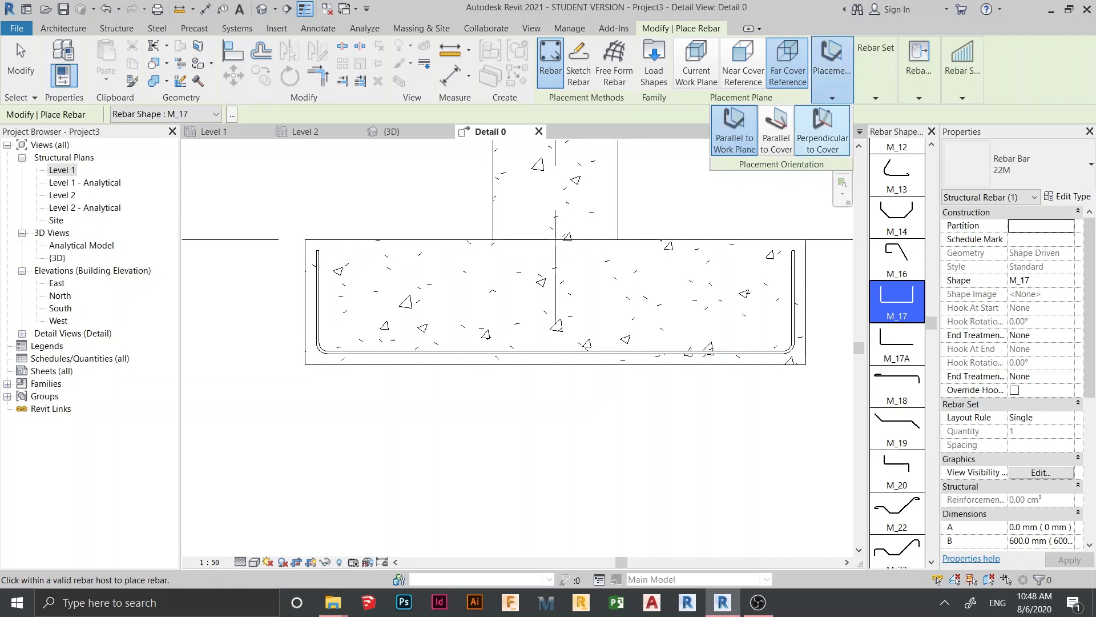
click(822, 131)
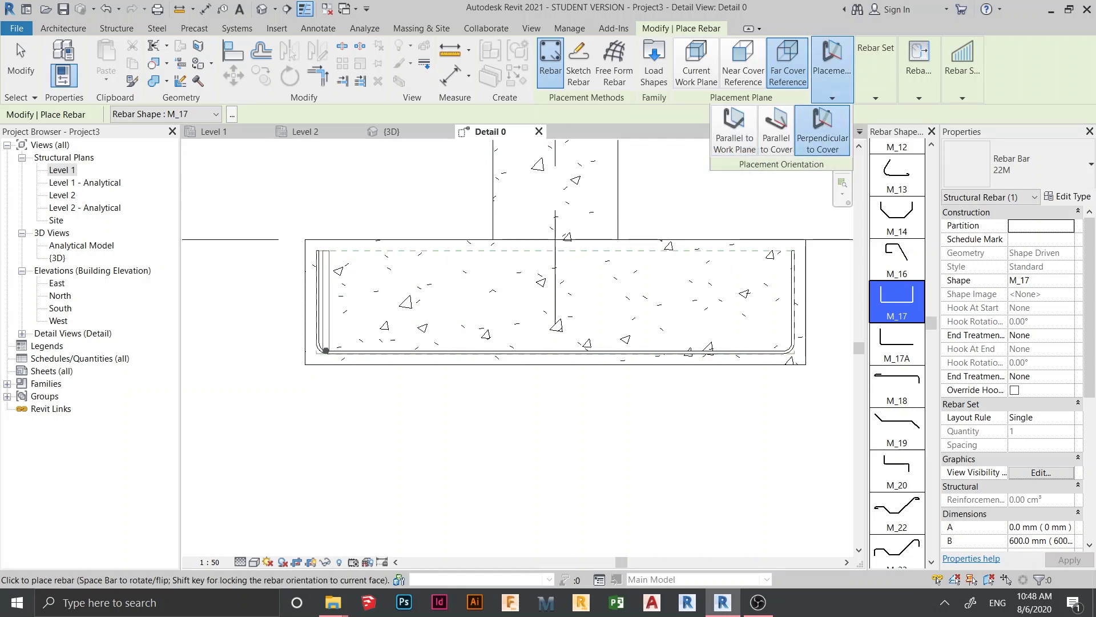
scroll(327, 346, up, 5)
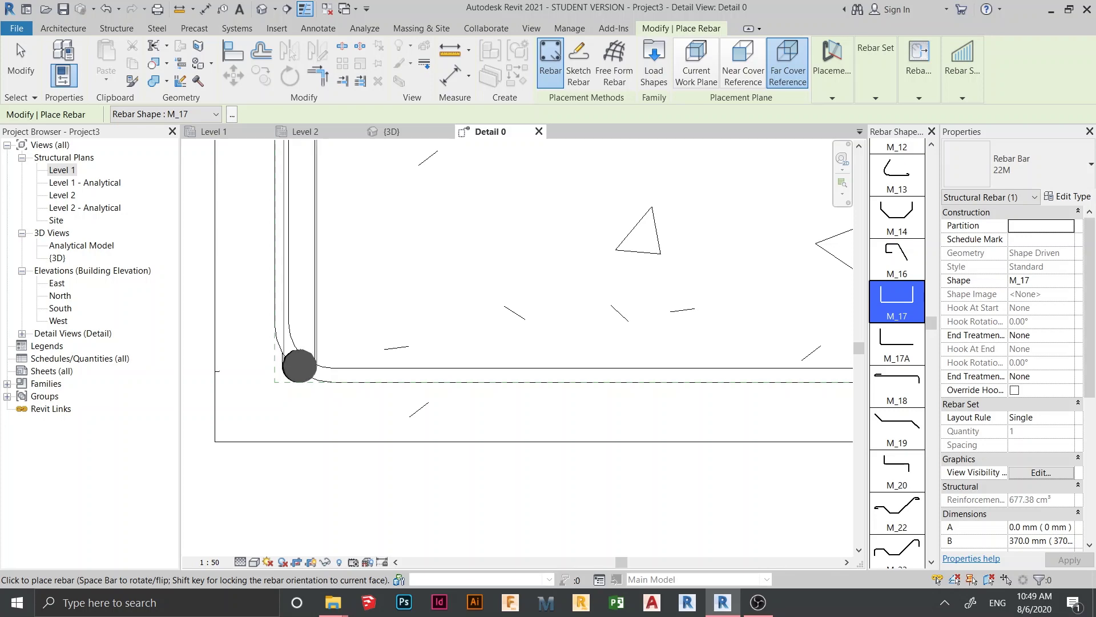
click(298, 366)
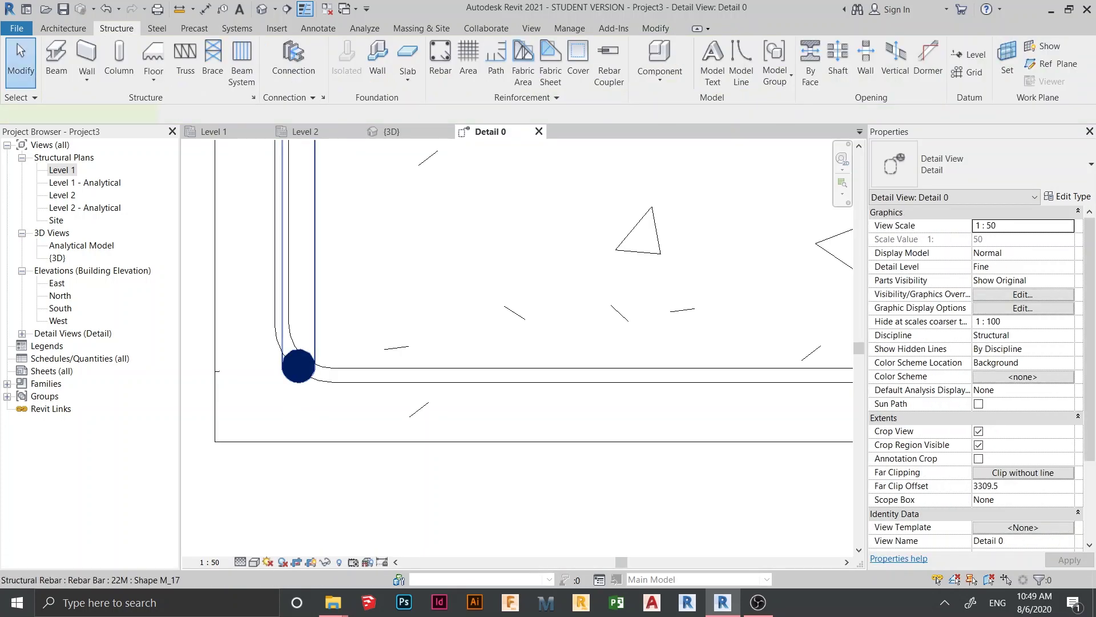
- Change the footing's eight-bar rebar set to bar type 22M and clear the selection
click(298, 366)
scroll(374, 331, down, 1)
middle_drag(375, 331, 361, 377)
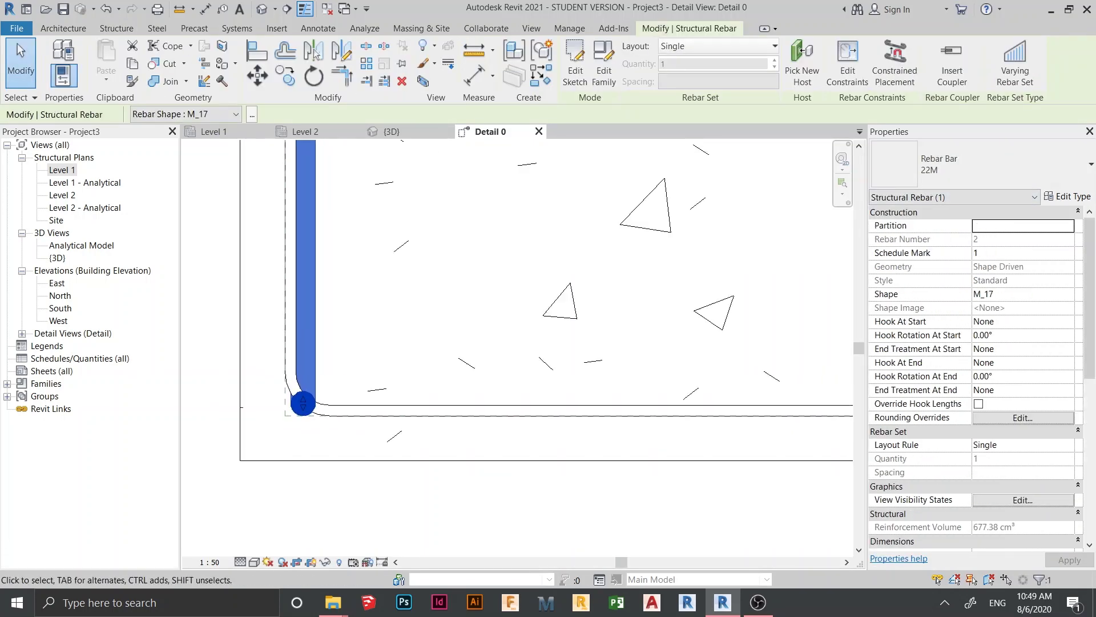
key(Escape)
click(365, 410)
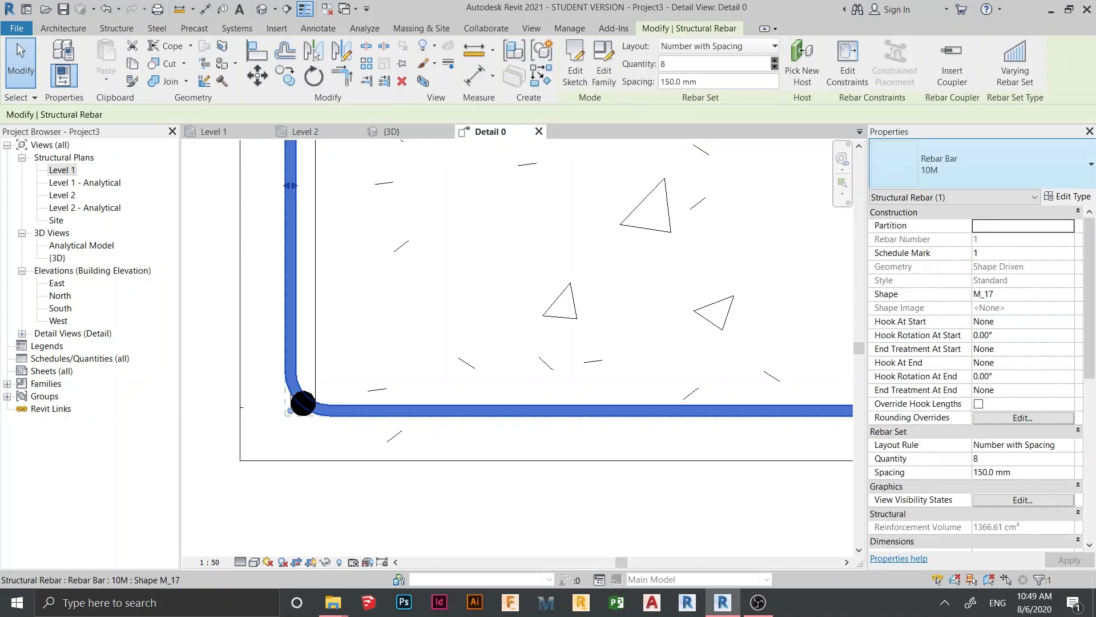
click(971, 165)
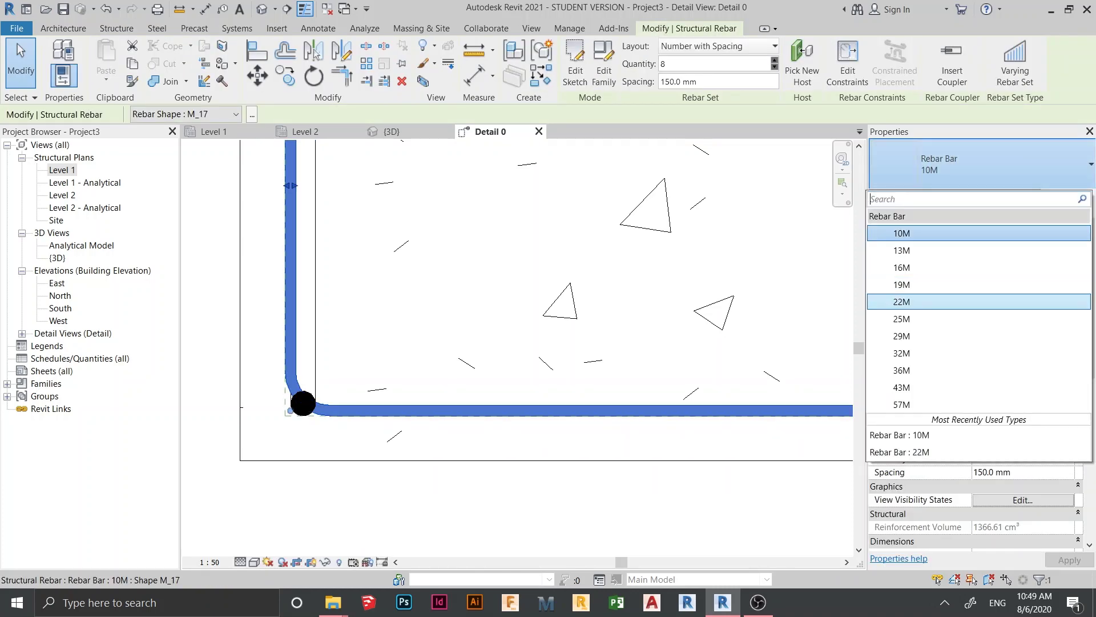
click(936, 302)
scroll(454, 466, down, 3)
key(Escape)
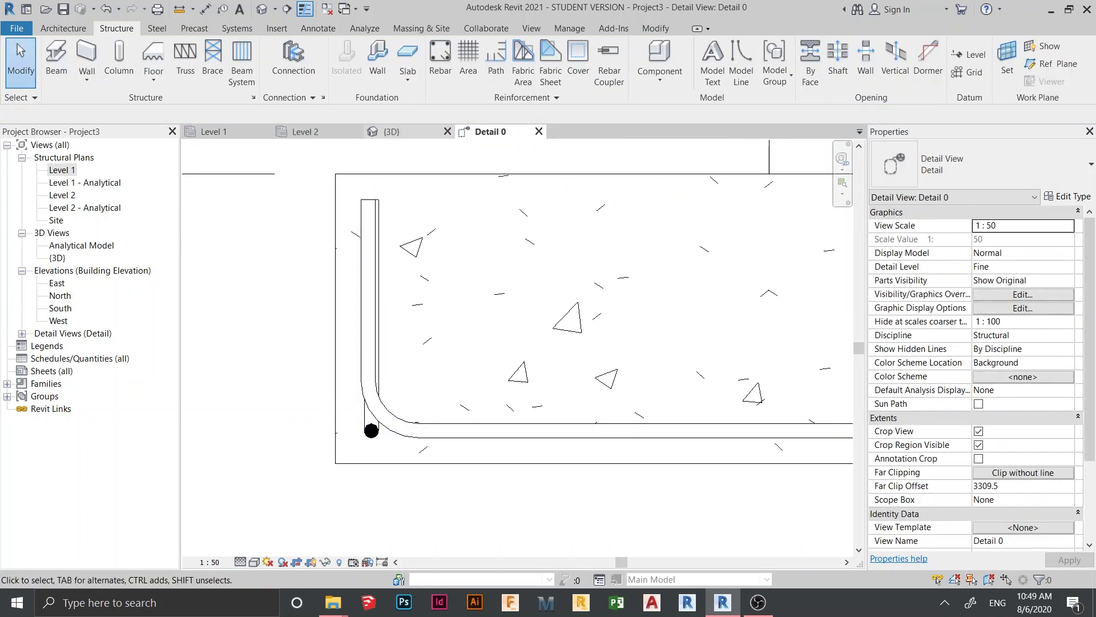
- After checking the bars in the Level 1 plan, move the perpendicular bar in Detail 0 diagonally inward to sit on the bar set past its bend
click(214, 131)
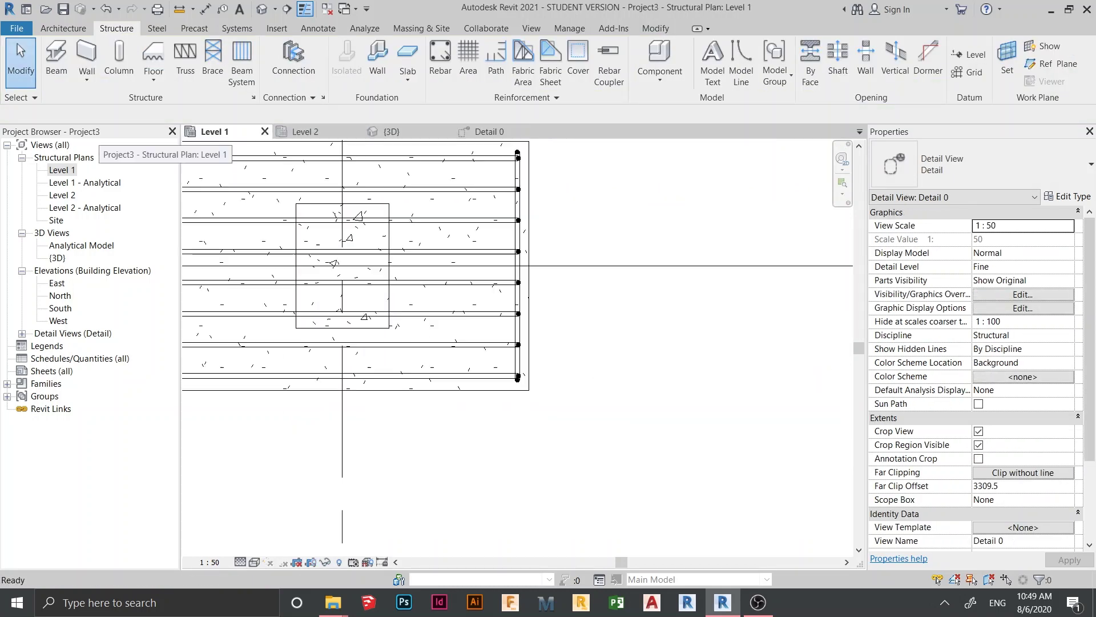
mouse_move(365, 251)
middle_down()
mouse_move(446, 389)
mouse_move(453, 376)
middle_up()
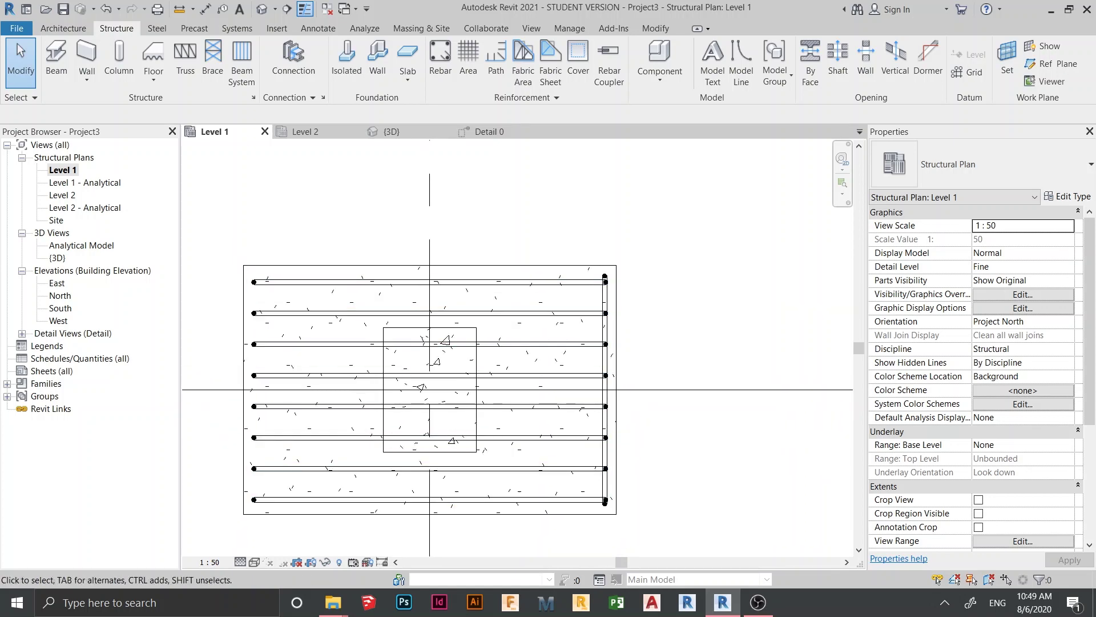
click(495, 132)
scroll(370, 384, up, 1)
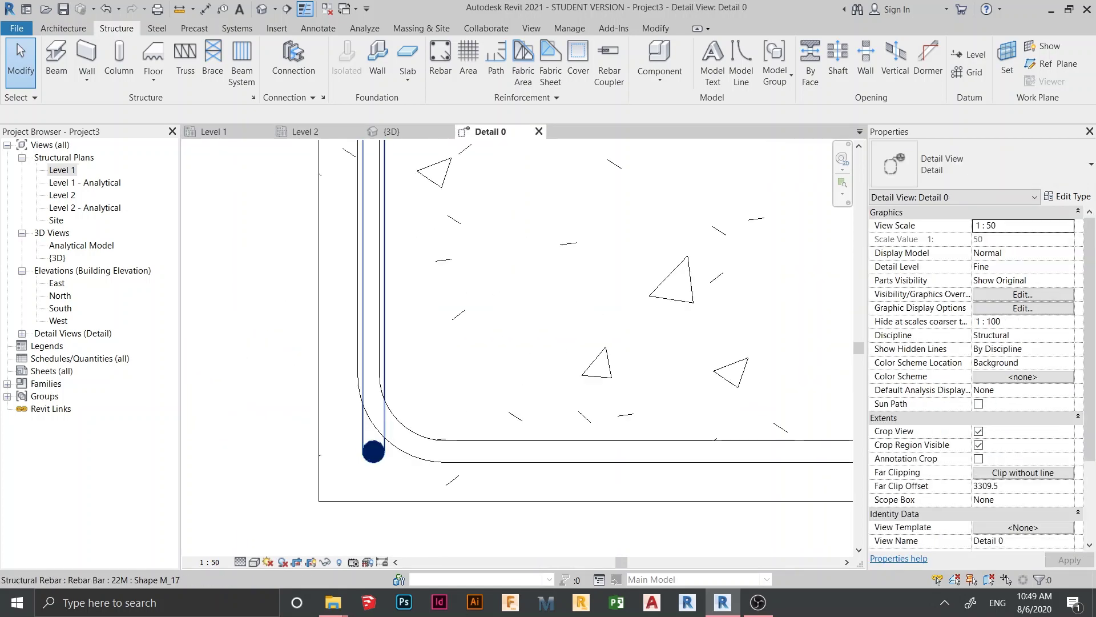
click(374, 450)
click(258, 76)
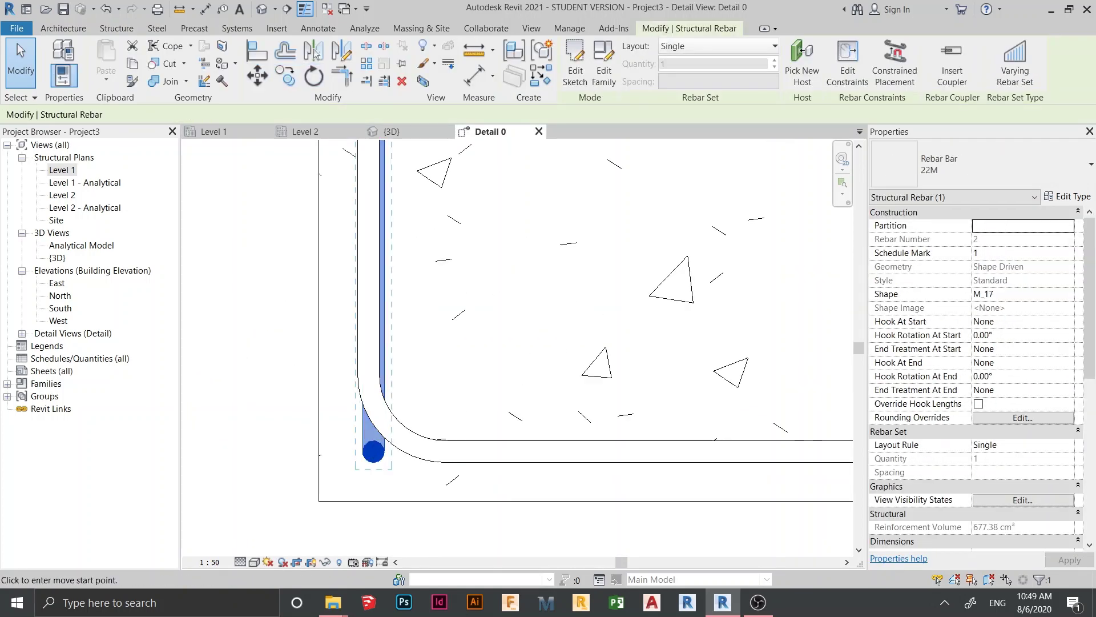
click(373, 462)
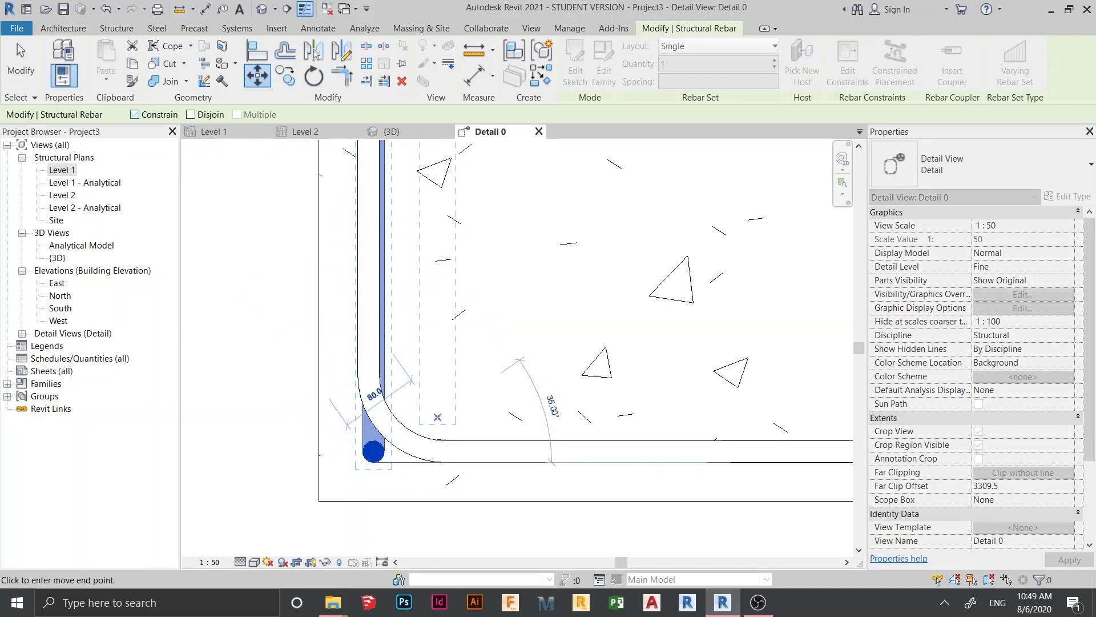
click(435, 439)
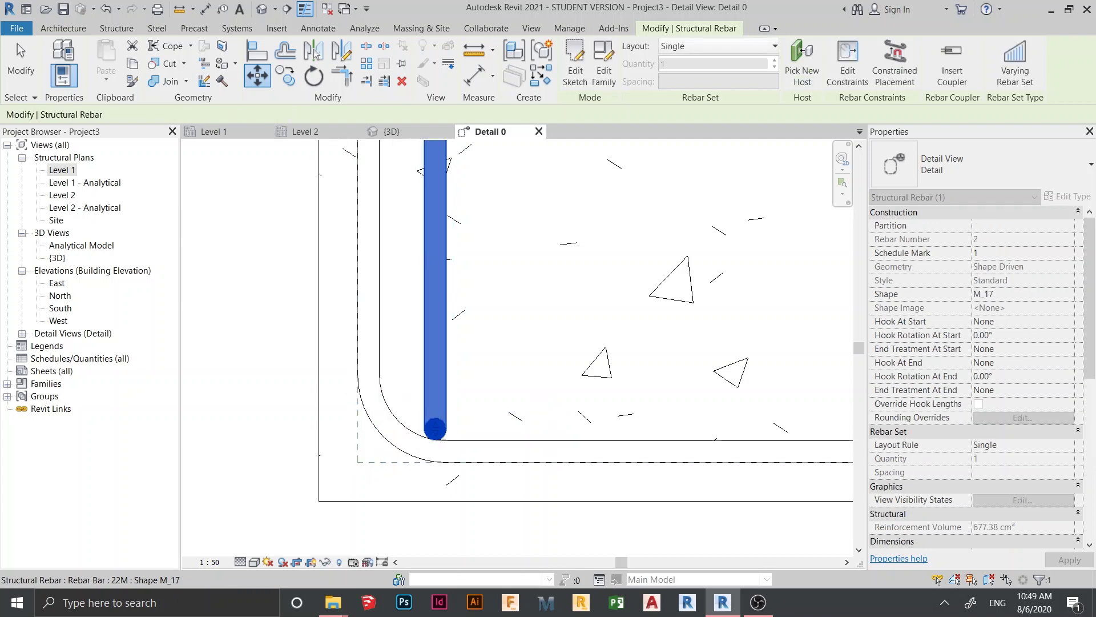
- Lower the moved perpendicular bar's upper end to the footing's top cover line
scroll(436, 440, down, 4)
middle_drag(461, 409, 439, 522)
scroll(439, 522, up, 3)
scroll(396, 278, up, 2)
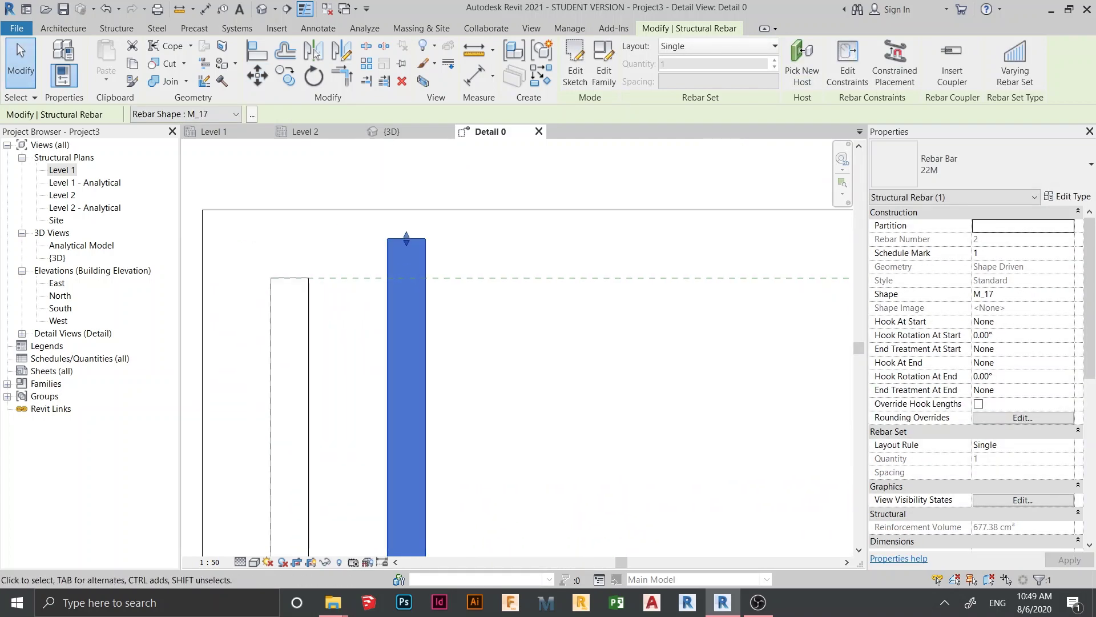
scroll(395, 278, down, 3)
middle_drag(395, 278, 325, 267)
scroll(440, 304, down, 1)
scroll(425, 229, down, 1)
scroll(352, 372, down, 3)
middle_drag(353, 373, 437, 370)
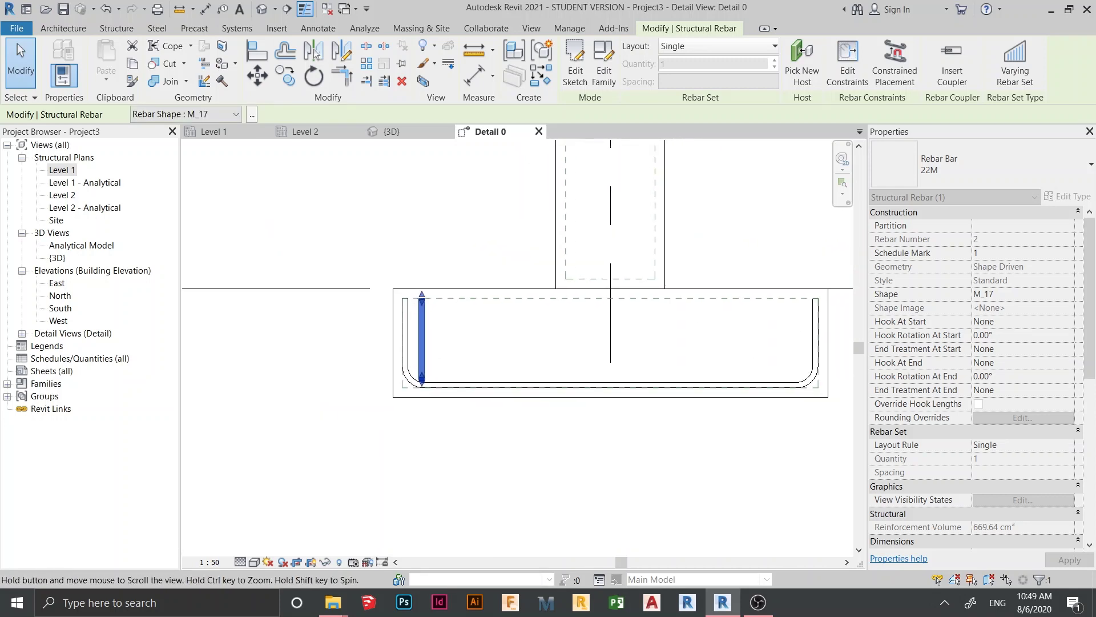
- Lay out the perpendicular 22M bar as a Number with Spacing set at 150 mm spacing
scroll(437, 370, up, 4)
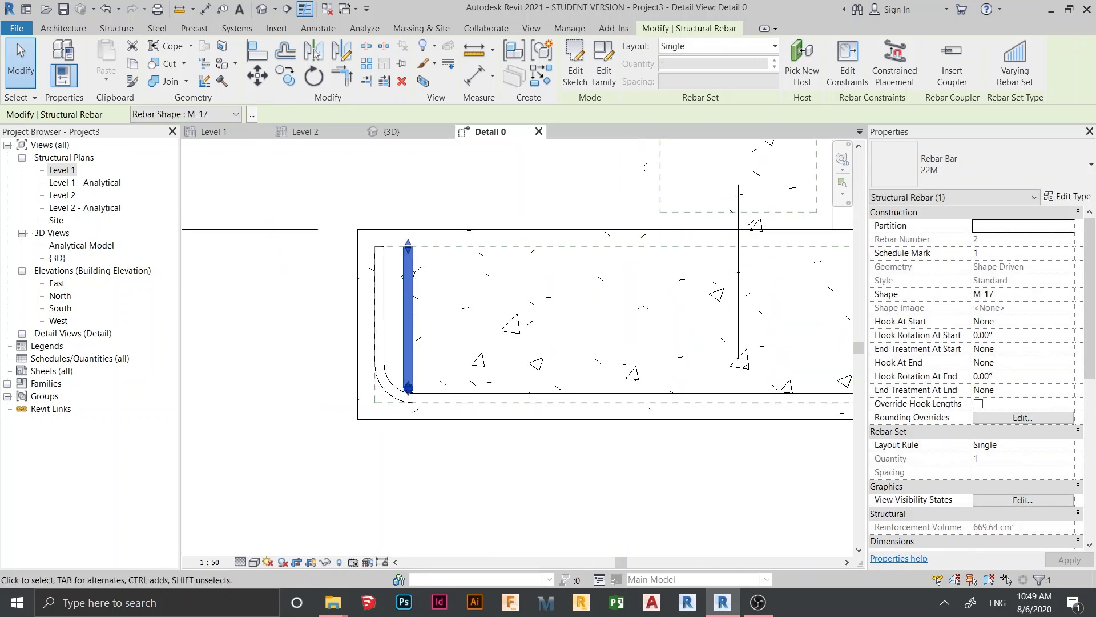
click(718, 46)
click(703, 110)
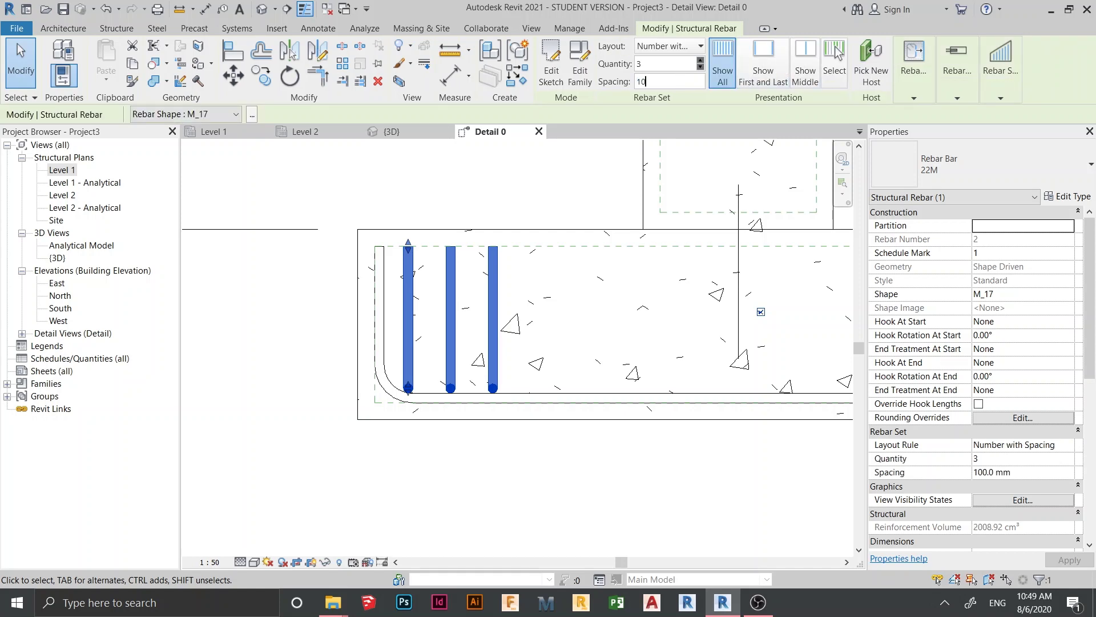
text(150)
key(Return)
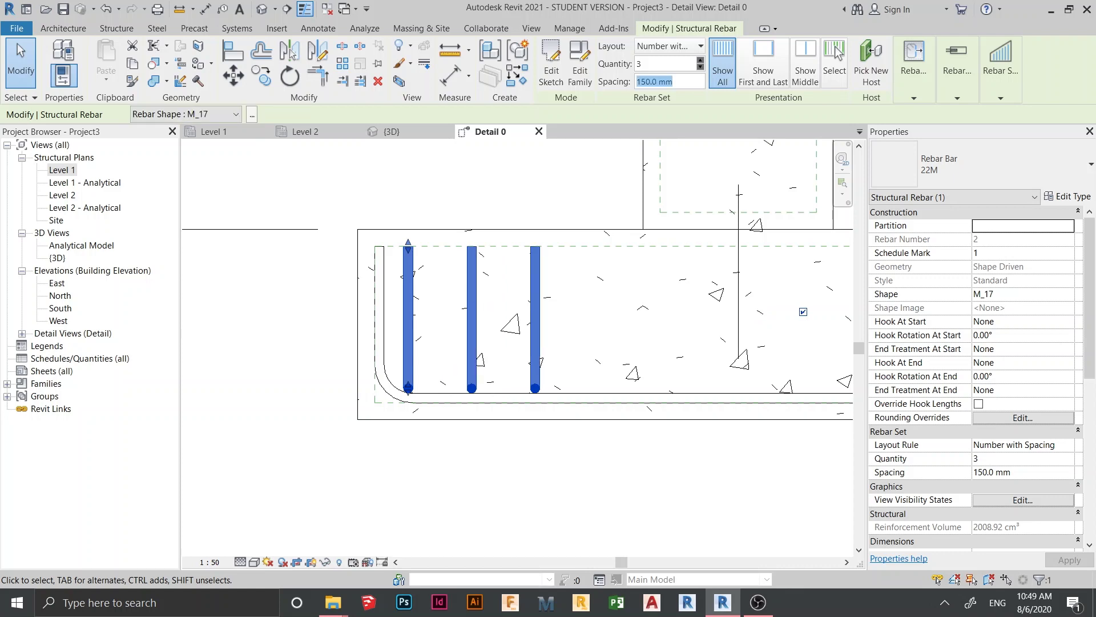
- Increase the perpendicular rebar set's quantity to 11 bars, undoing any extra bar that runs past the footing's far bend
scroll(572, 193, down, 1)
middle_drag(573, 192, 481, 194)
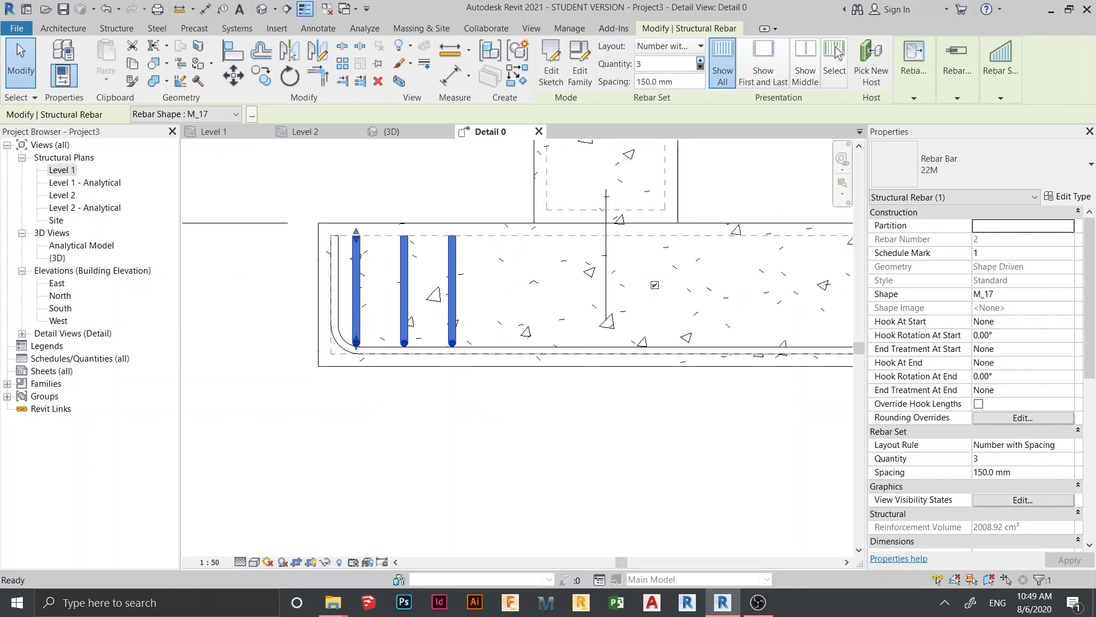
click(699, 60)
click(700, 60)
click(700, 60)
click(700, 60)
click(700, 60)
click(700, 60)
scroll(689, 234, down, 2)
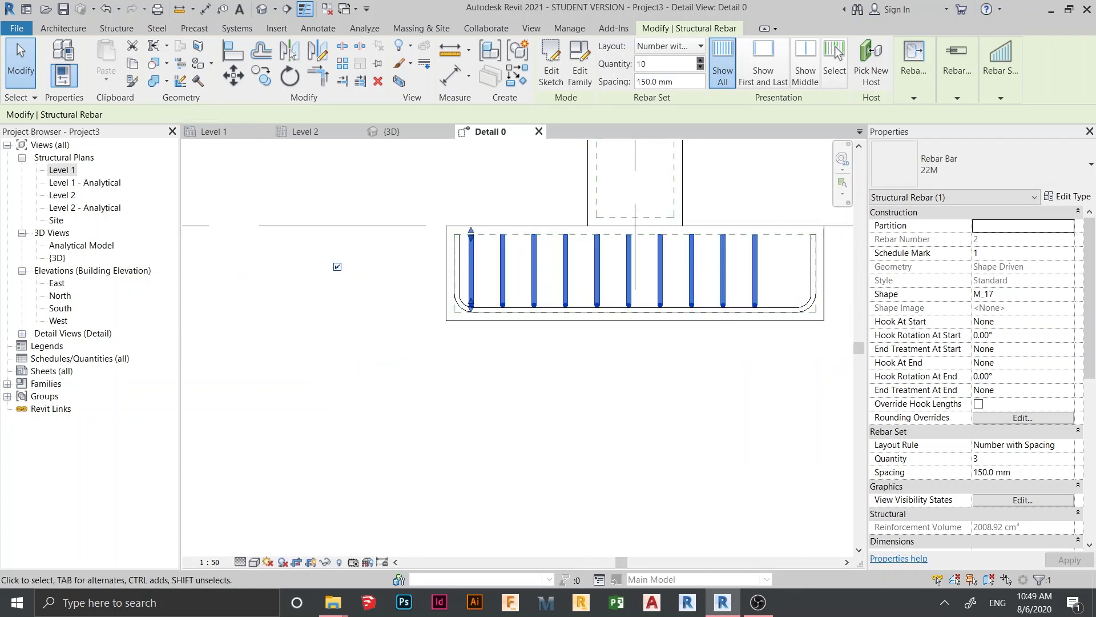
middle_drag(689, 234, 599, 257)
click(700, 59)
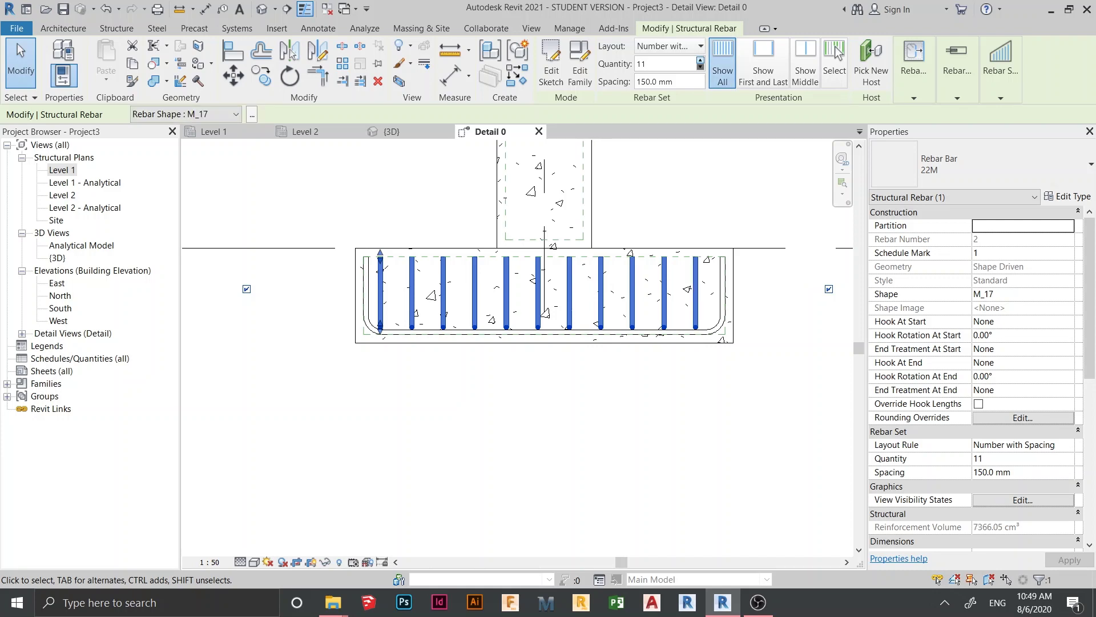
click(700, 60)
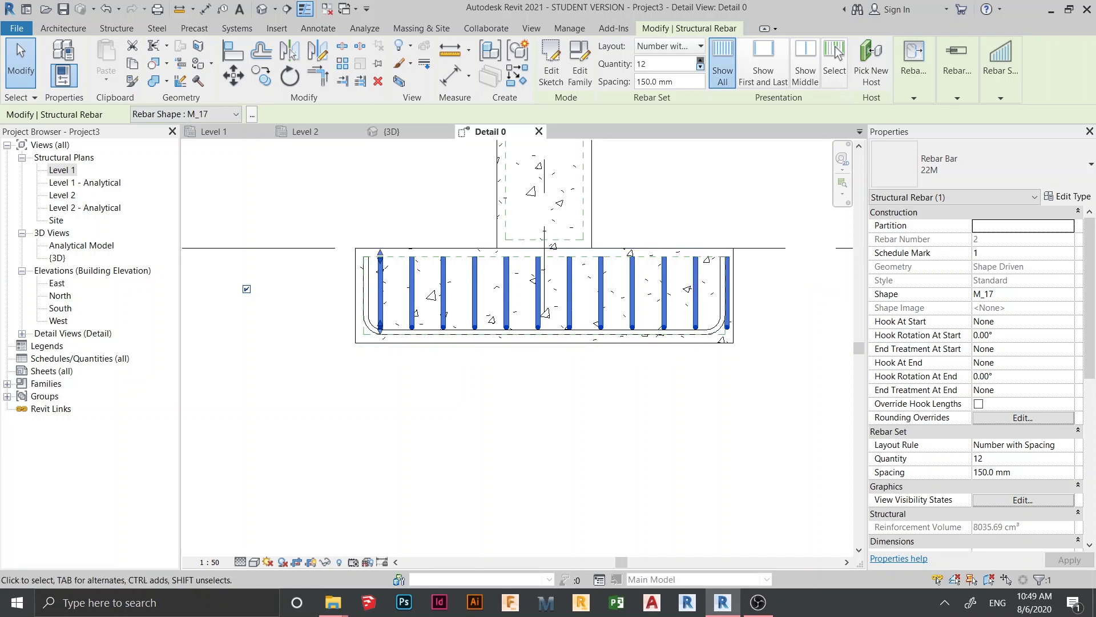
key(ctrl+z)
- Check how the perpendicular bars sit on the lower bar set across the footing, and clear the selection
scroll(577, 262, up, 1)
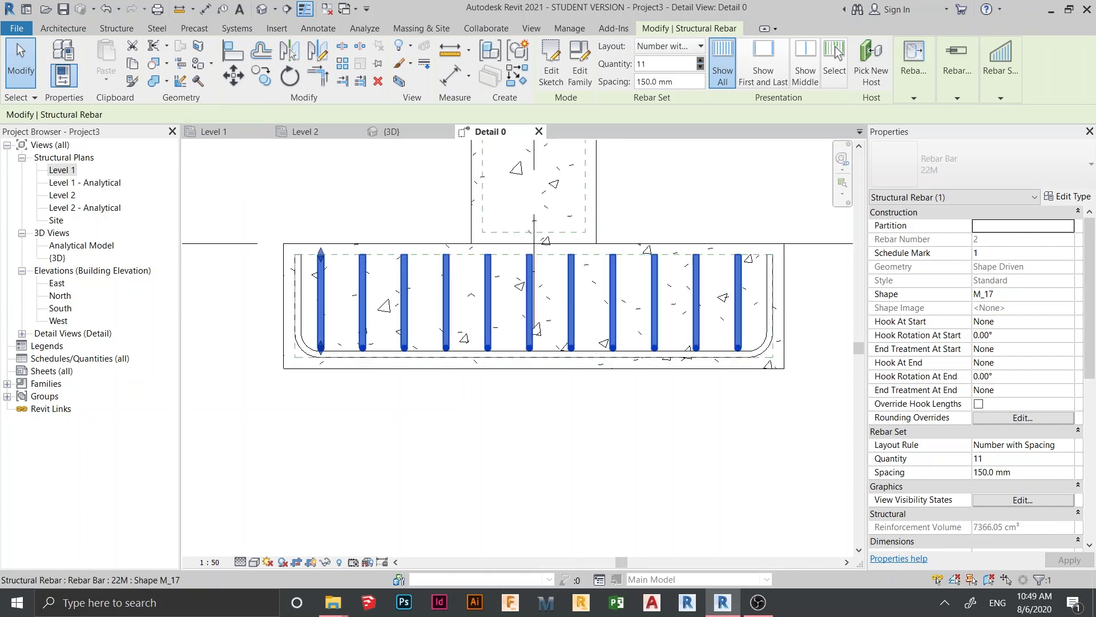
scroll(534, 308, up, 3)
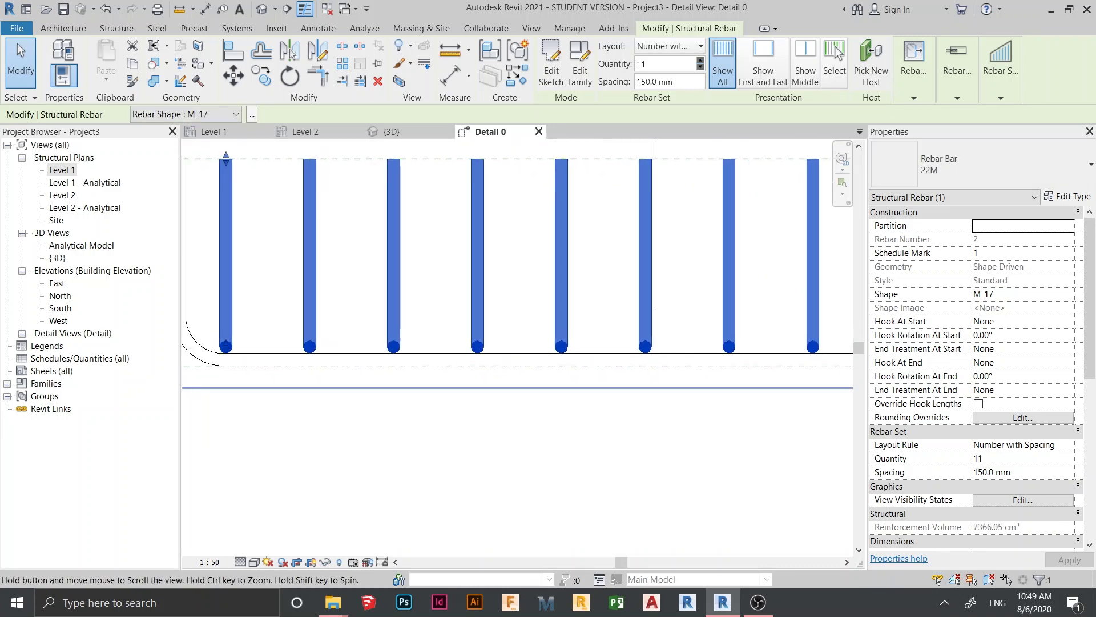
scroll(193, 354, down, 3)
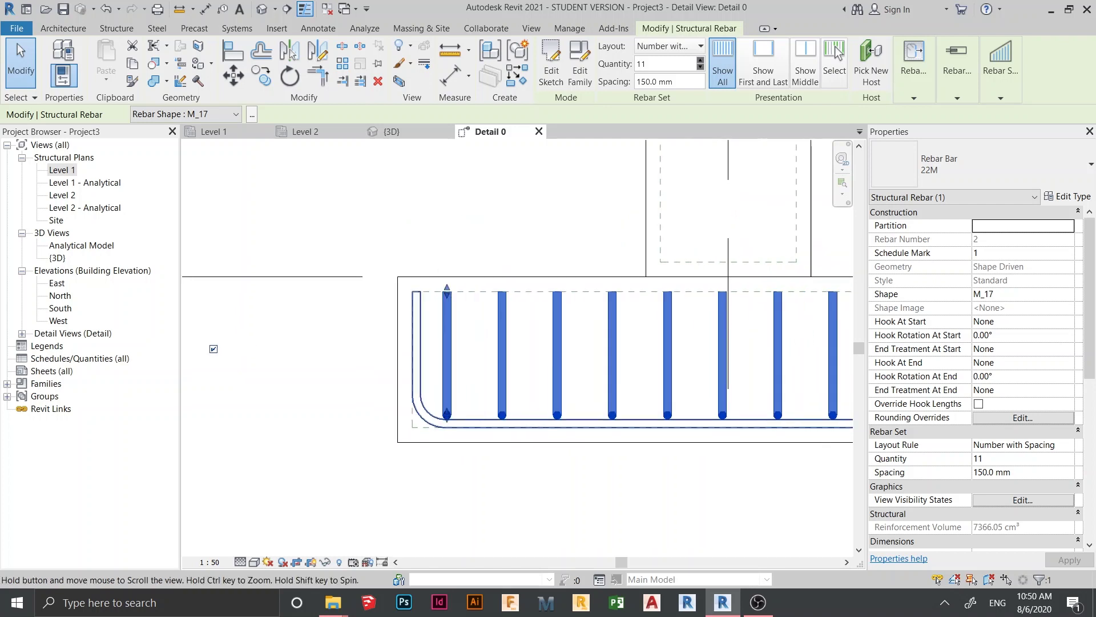
scroll(392, 422, up, 1)
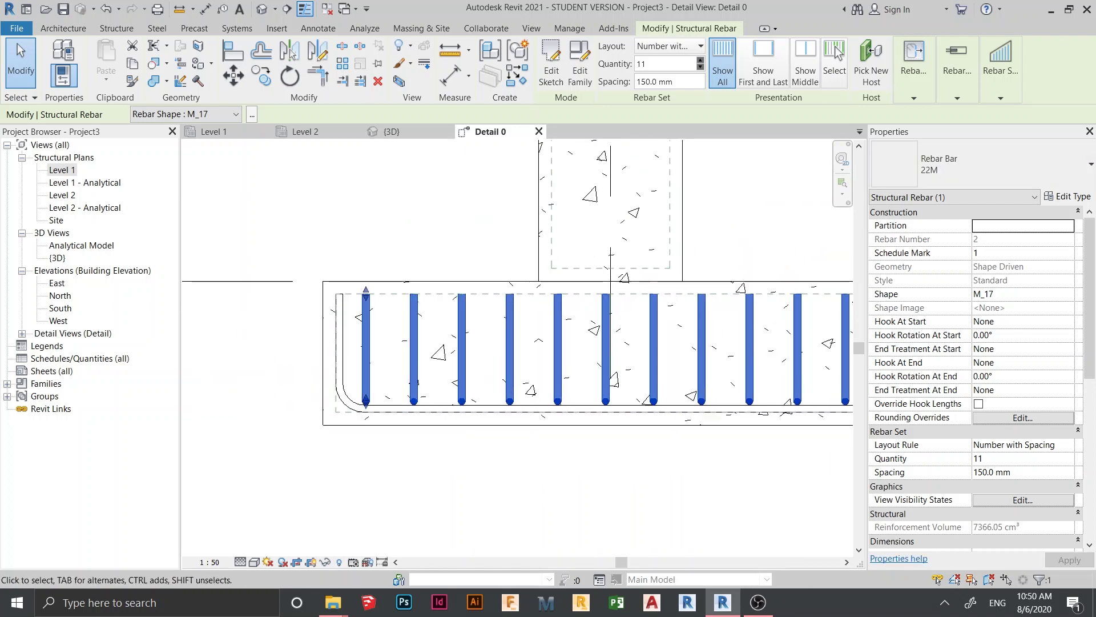
scroll(403, 448, down, 1)
mouse_move(402, 415)
middle_down()
mouse_move(219, 389)
mouse_move(384, 404)
middle_up()
scroll(436, 371, down, 1)
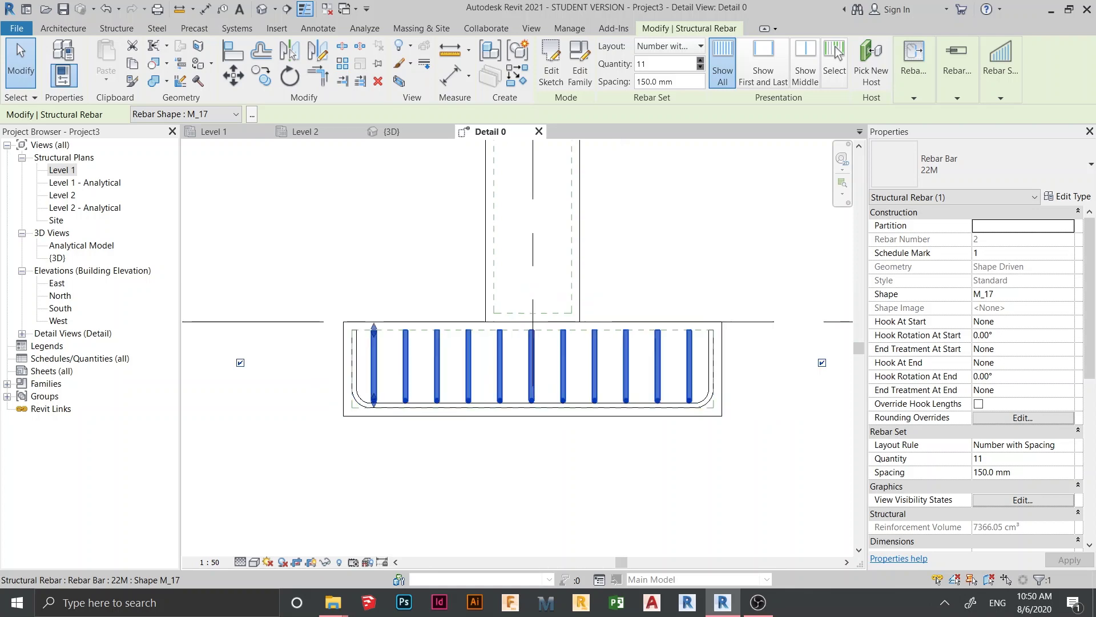
key(Escape)
scroll(544, 330, down, 2)
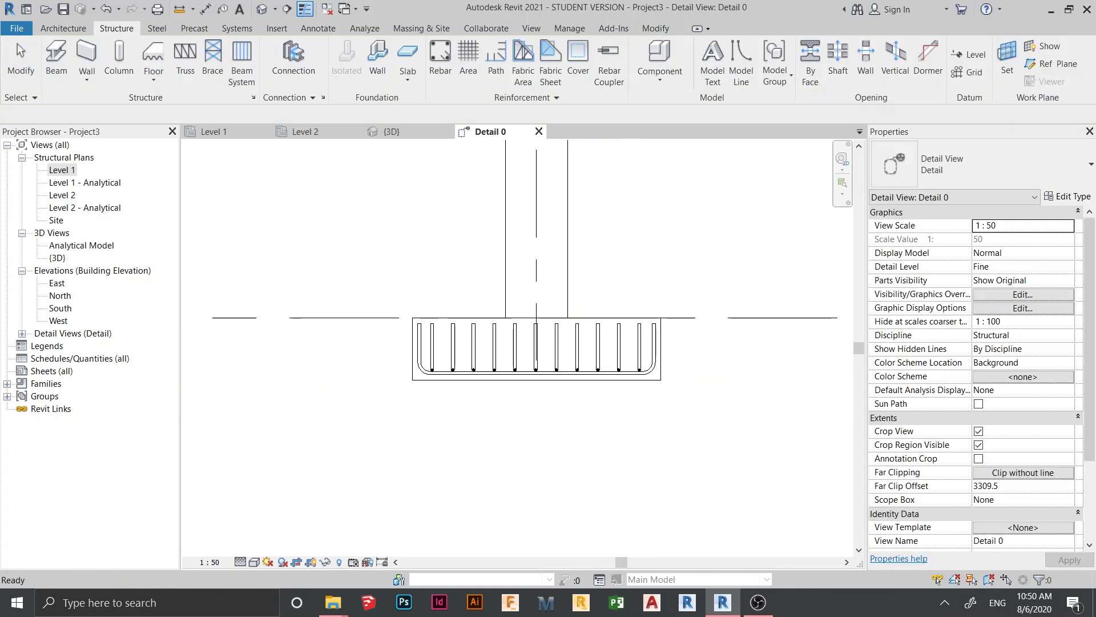
middle_drag(537, 343, 537, 386)
- Examine the footing's two-way rebar in the 3D view from above and from the side
key(ctrl+Tab)
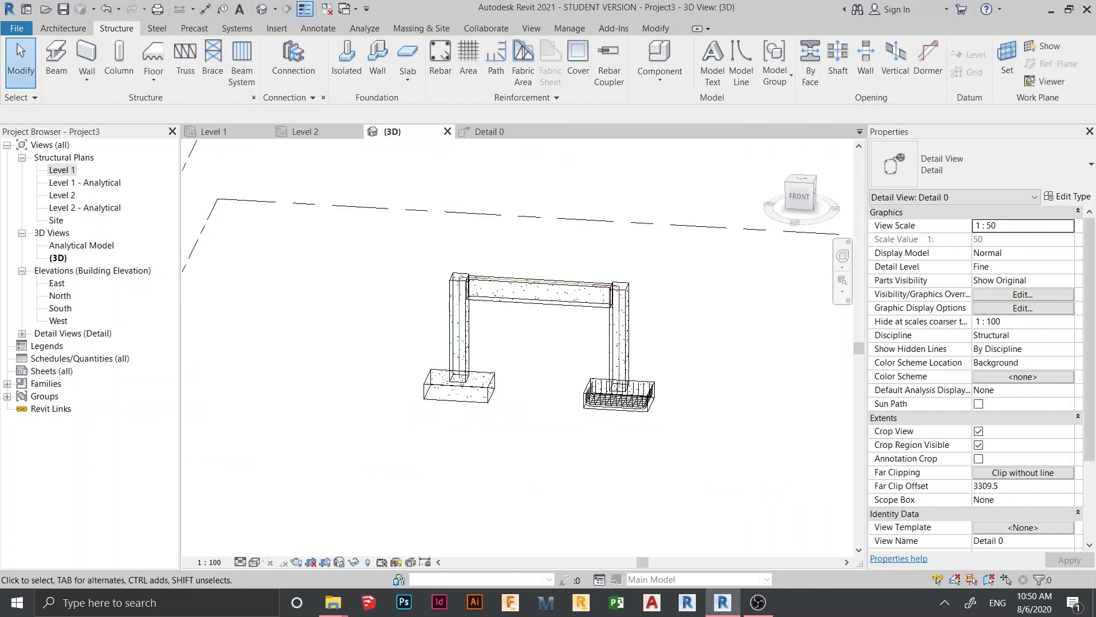
scroll(570, 285, up, 5)
middle_drag(600, 384, 592, 448)
scroll(592, 450, up, 7)
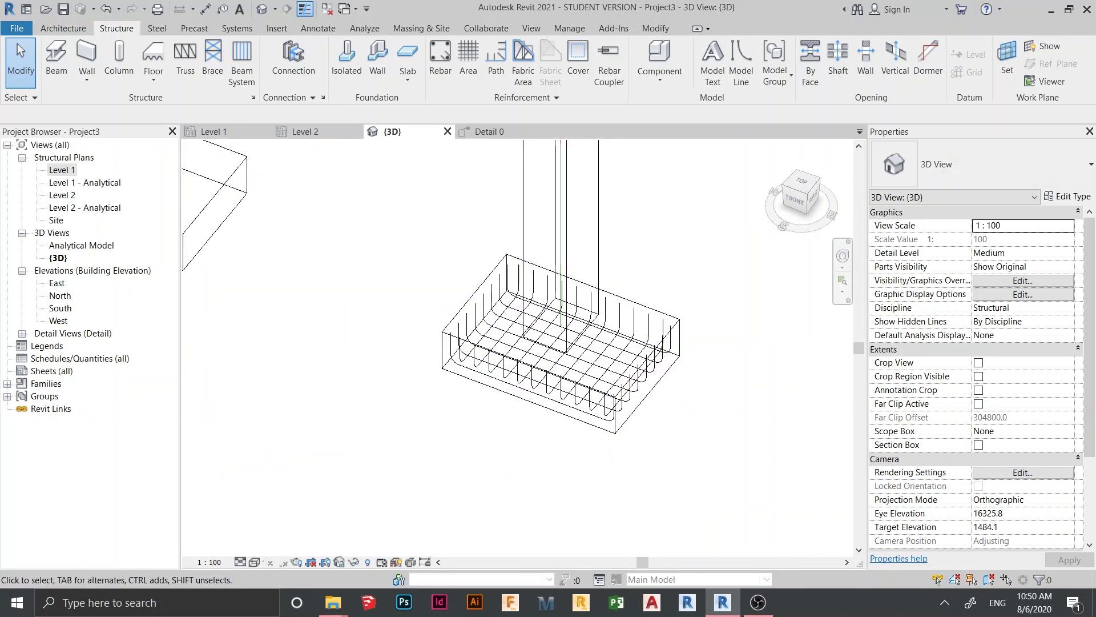
scroll(407, 302, down, 4)
middle_drag(407, 314, 453, 473)
shift+middle_drag(551, 399, 580, 384)
scroll(566, 325, down, 1)
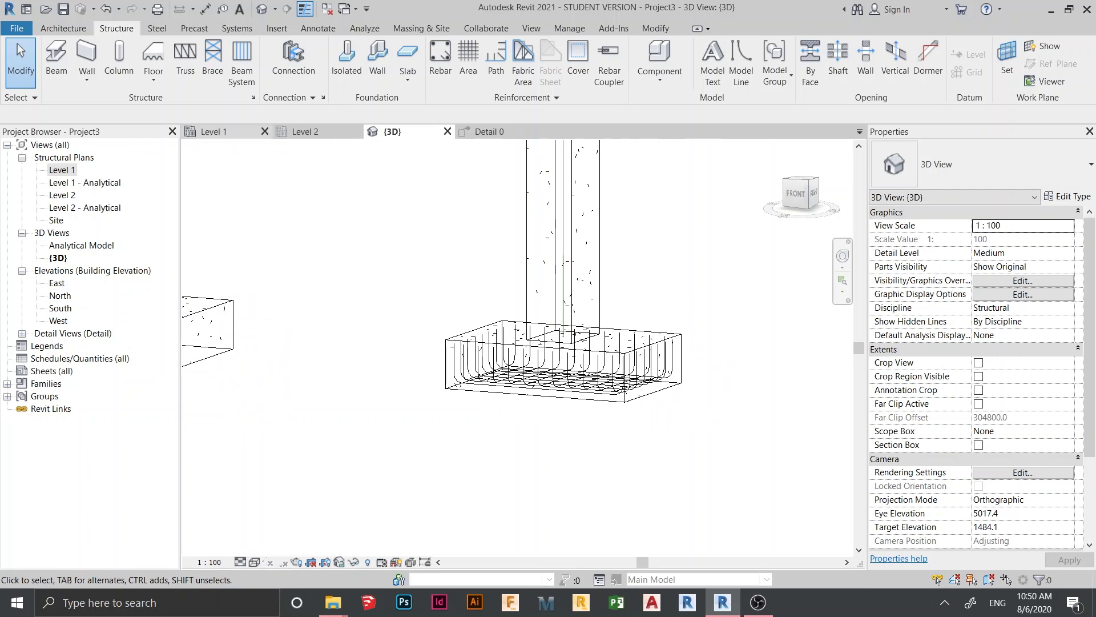
- In the Detail 0 view, place a 22M tie of shape M_T1 at the base of the column above the reinforced footing
click(490, 131)
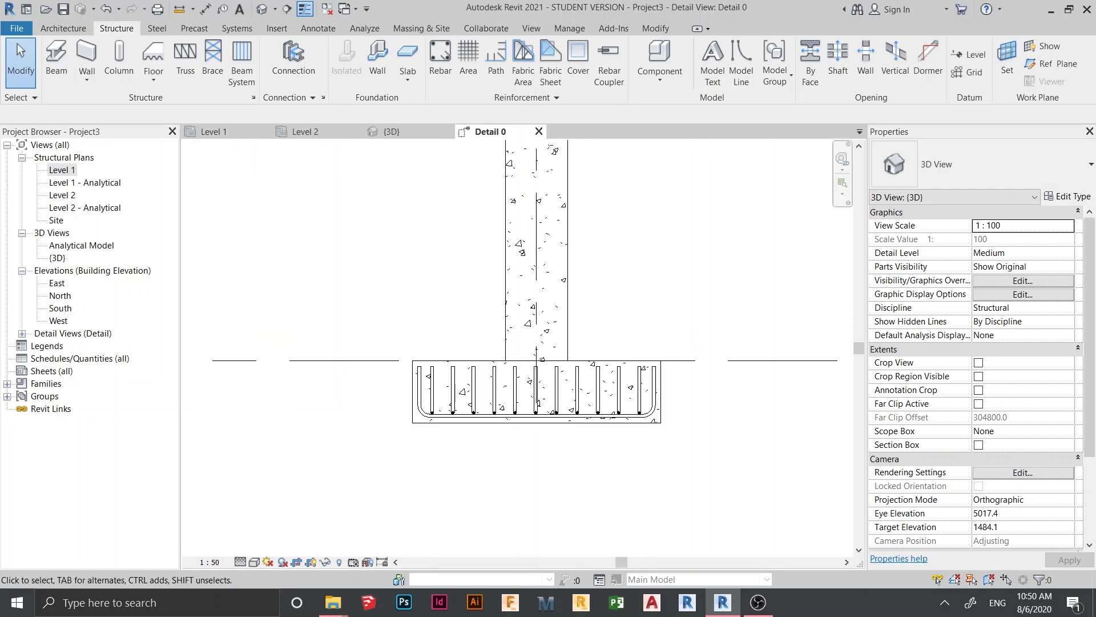
scroll(557, 296, down, 1)
scroll(557, 296, up, 1)
mouse_move(557, 296)
middle_down()
mouse_move(590, 534)
mouse_move(568, 545)
mouse_move(516, 509)
mouse_move(507, 477)
middle_up()
scroll(590, 534, down, 1)
scroll(568, 544, down, 1)
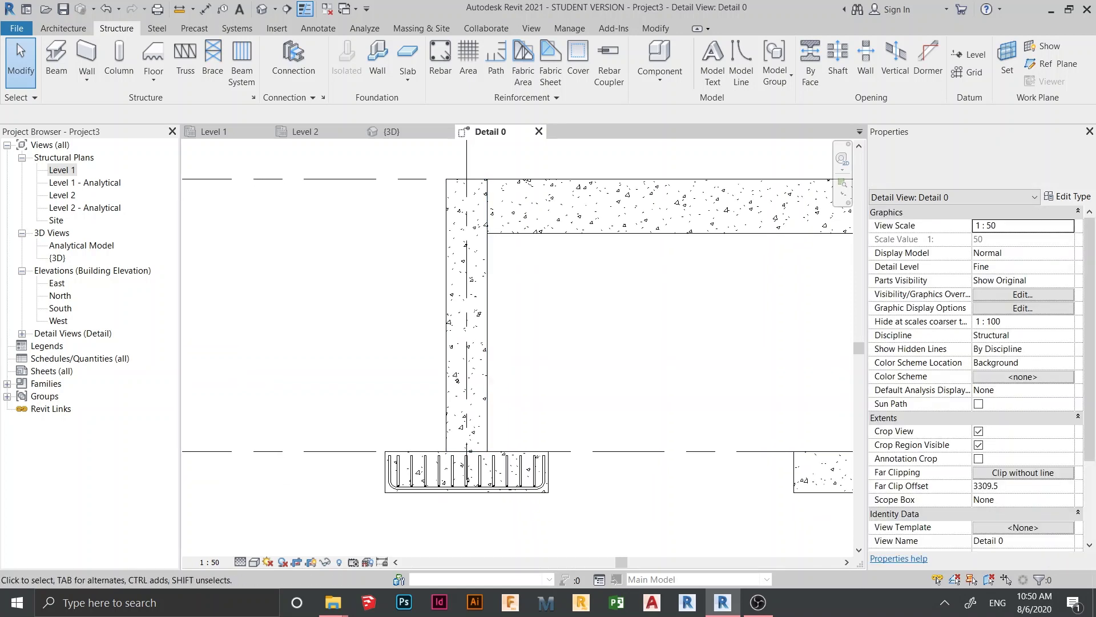
scroll(591, 361, down, 1)
middle_drag(591, 361, 611, 350)
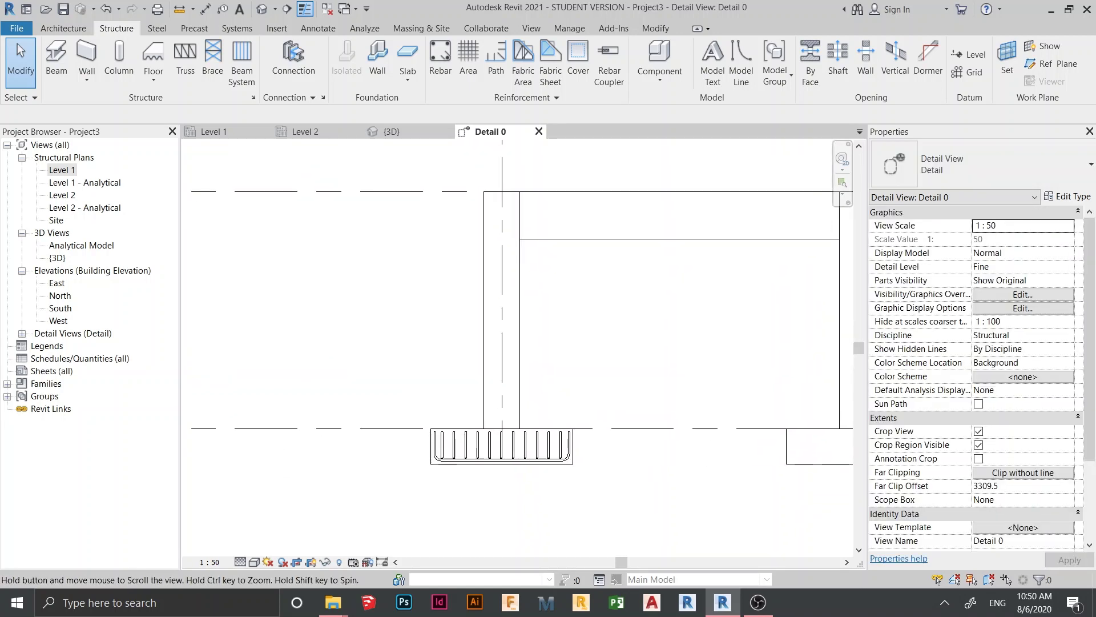
click(520, 337)
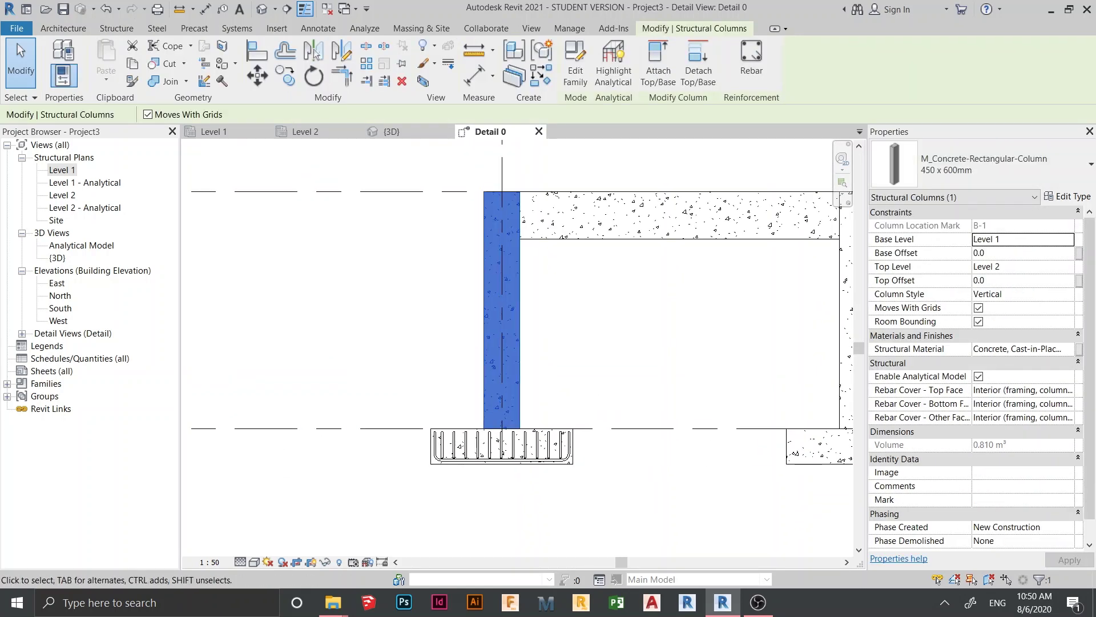
click(752, 63)
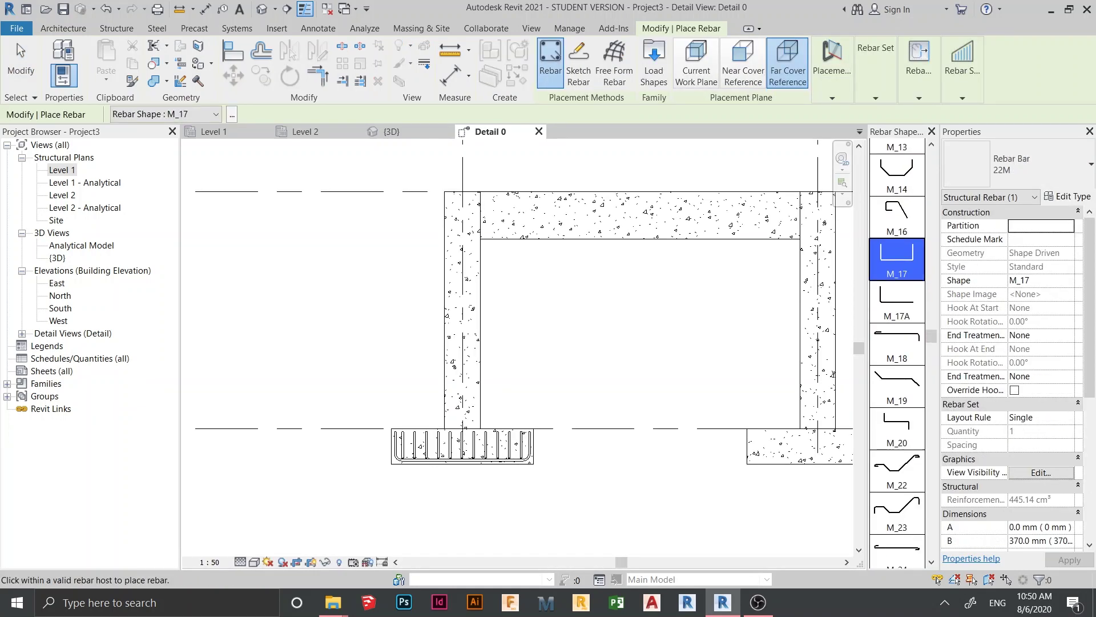
scroll(882, 317, down, 5)
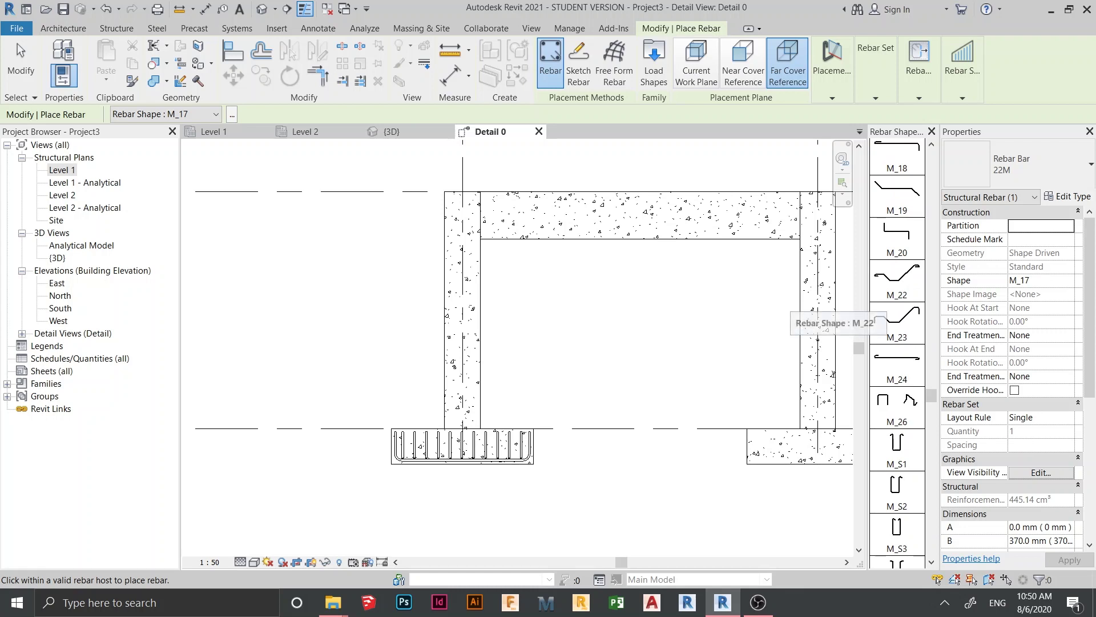
scroll(896, 400, down, 2)
scroll(897, 343, down, 4)
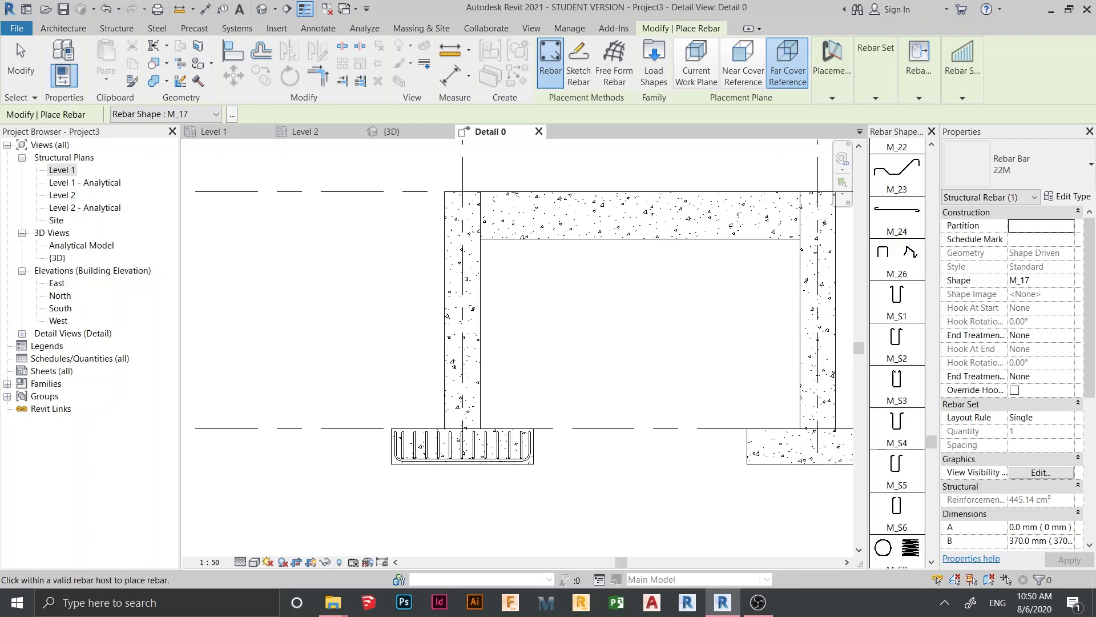
scroll(897, 400, down, 2)
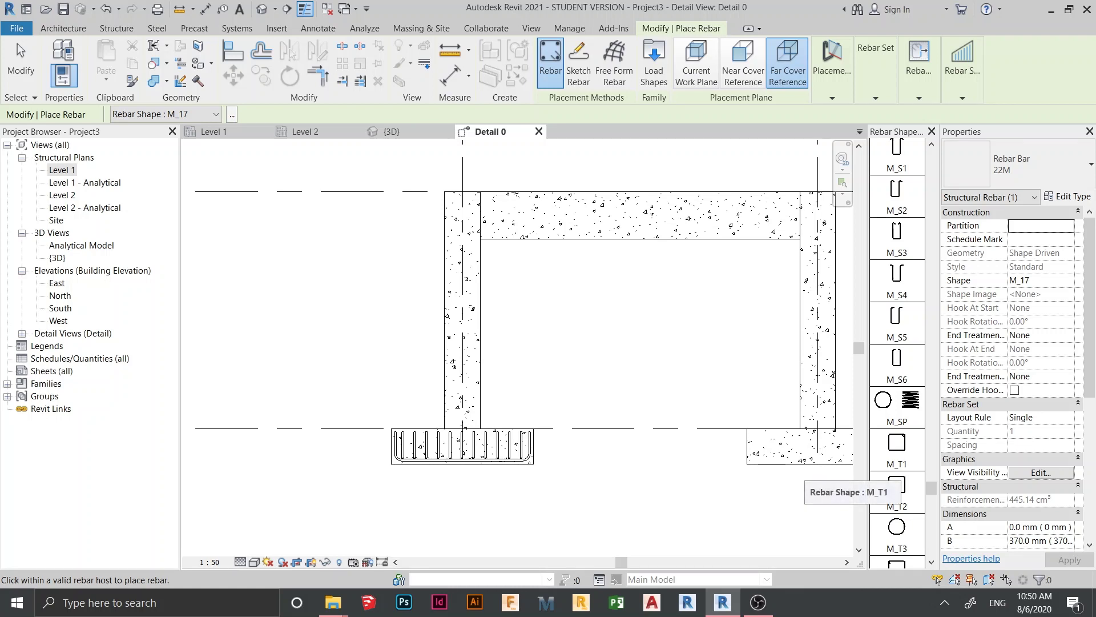
click(897, 448)
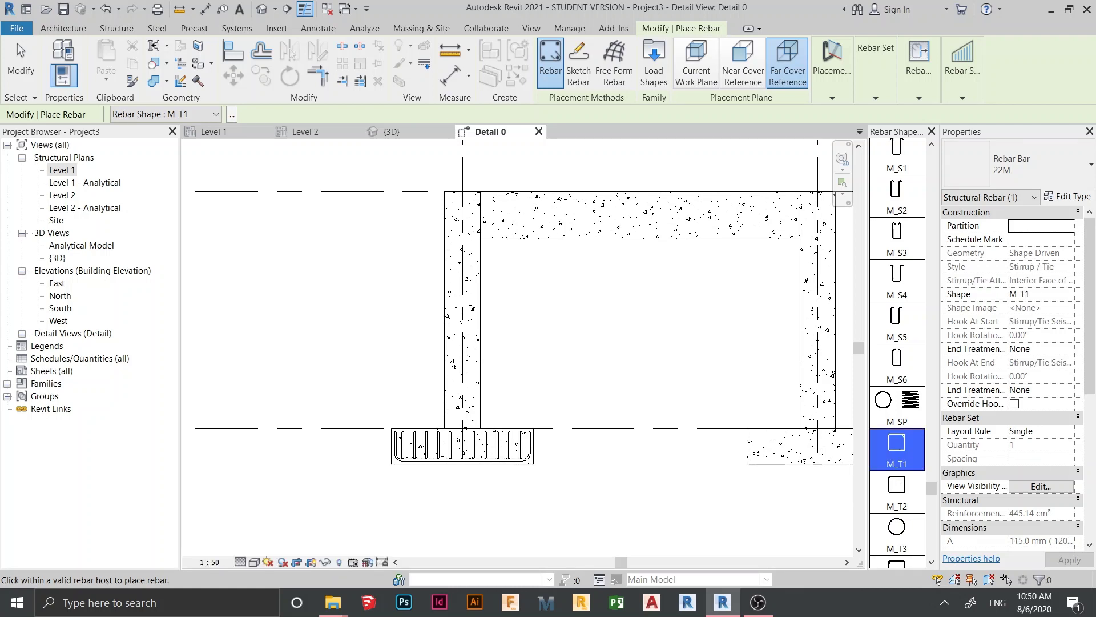
scroll(436, 413, up, 4)
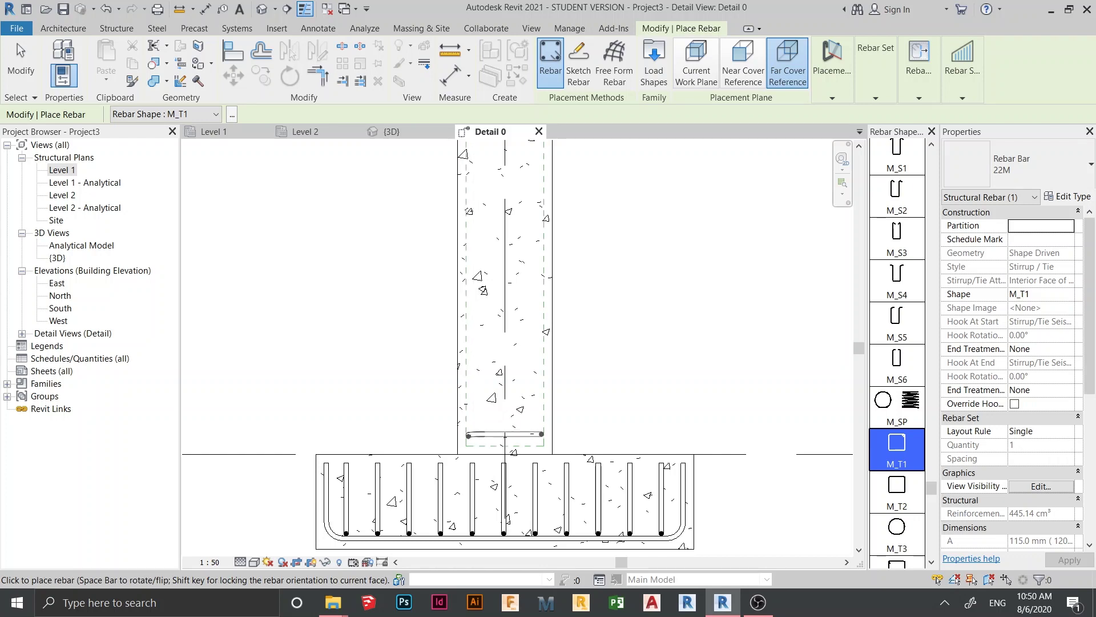
key(Escape)
key(Escape)
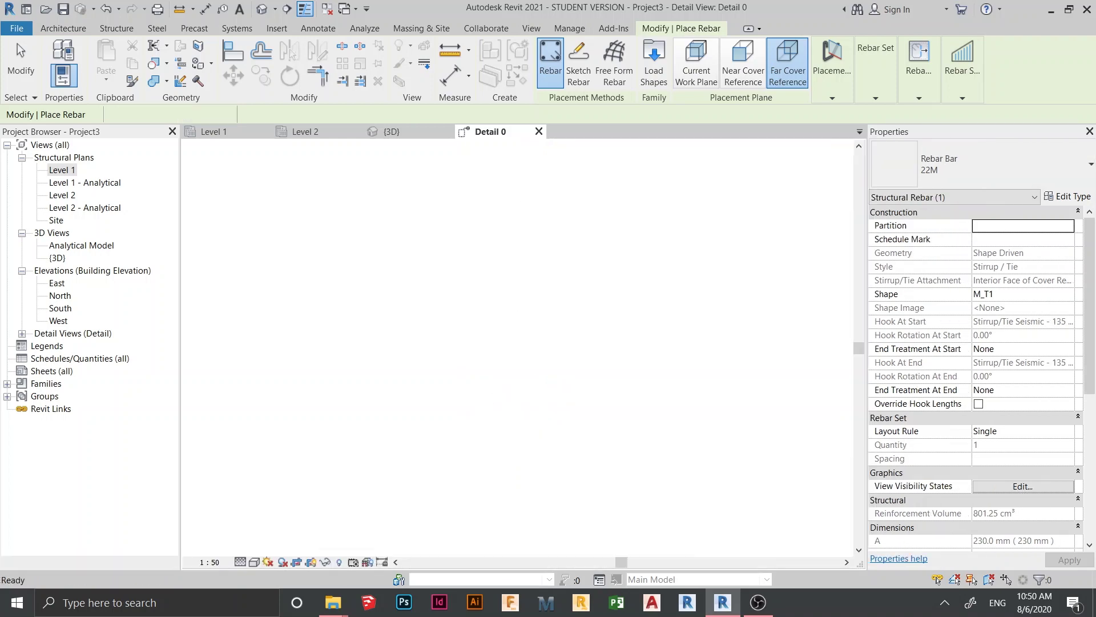
- Cut a horizontal detail section across the reinforced footing's column at about mid-height, looking down toward the tie
scroll(371, 309, down, 4)
click(287, 8)
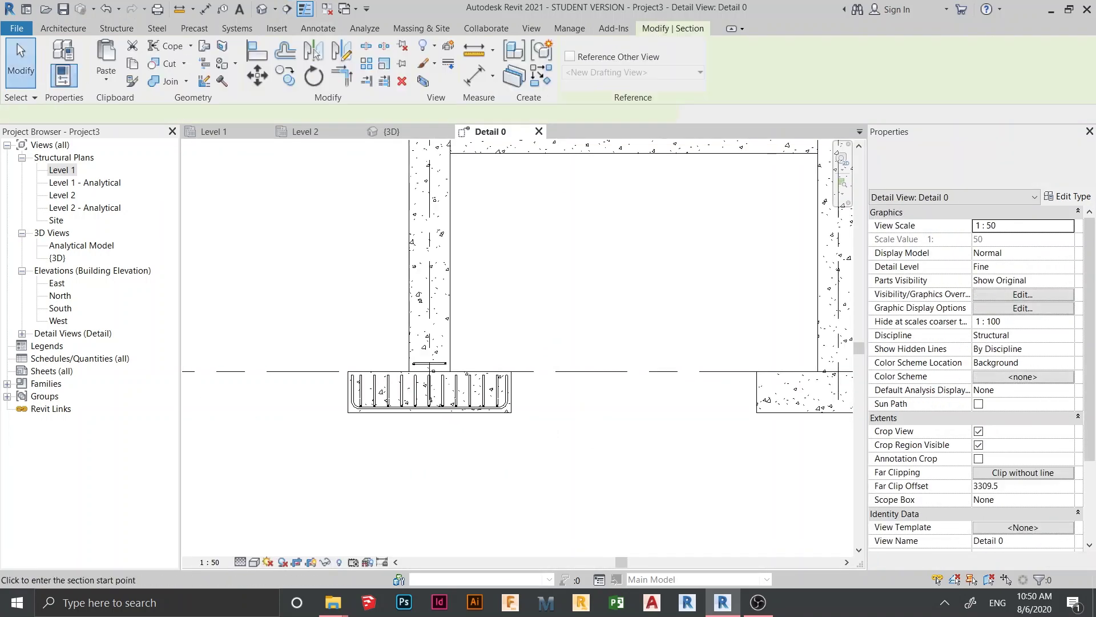
click(298, 237)
click(555, 237)
scroll(365, 280, down, 3)
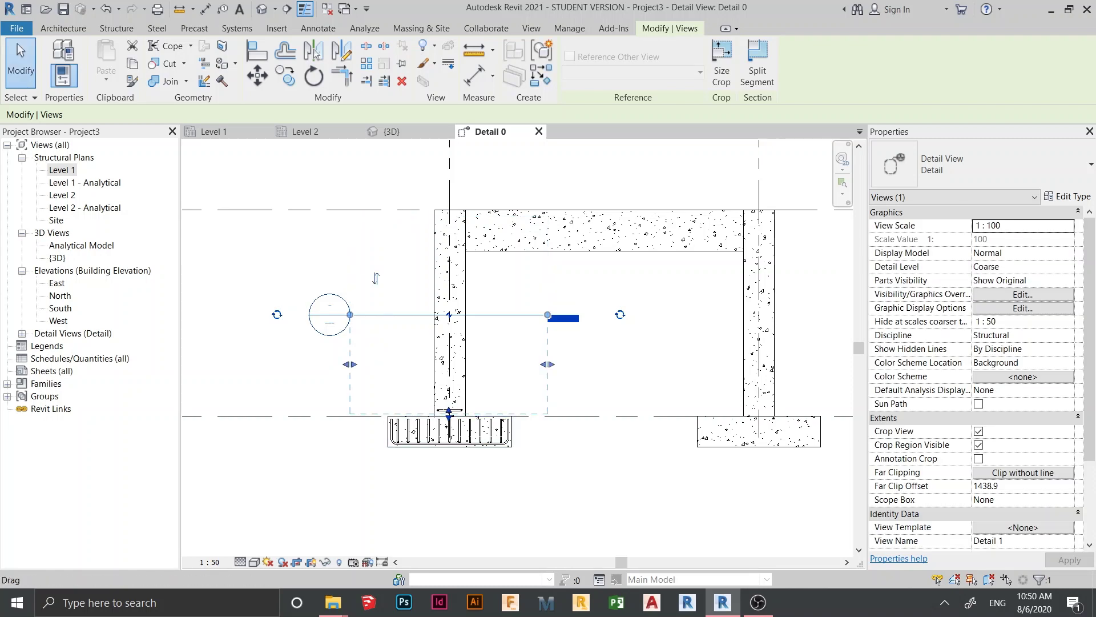
scroll(442, 422, up, 5)
key(Escape)
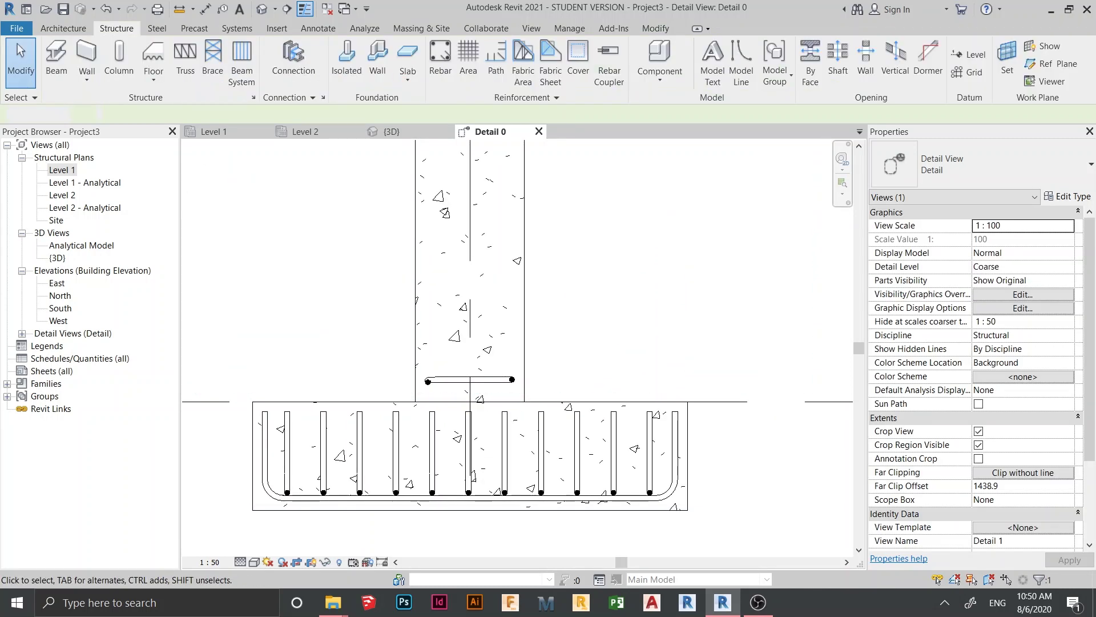
- Open the new column section's view and extend its crop region downward to include the column's full cross-section and tie
scroll(491, 400, down, 2)
right_click(368, 261)
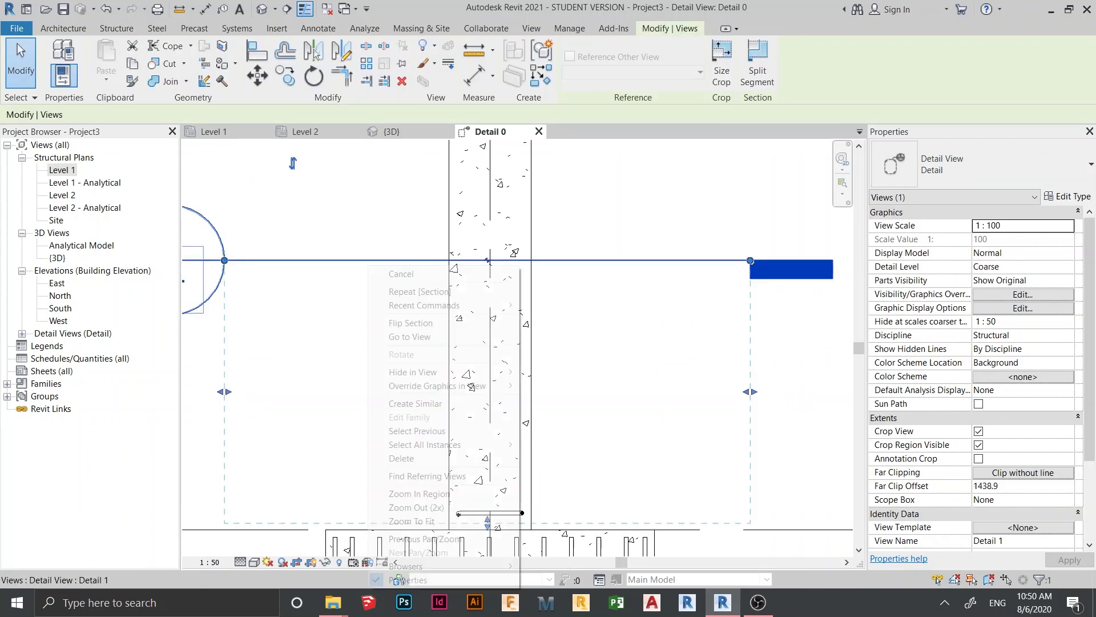
click(410, 336)
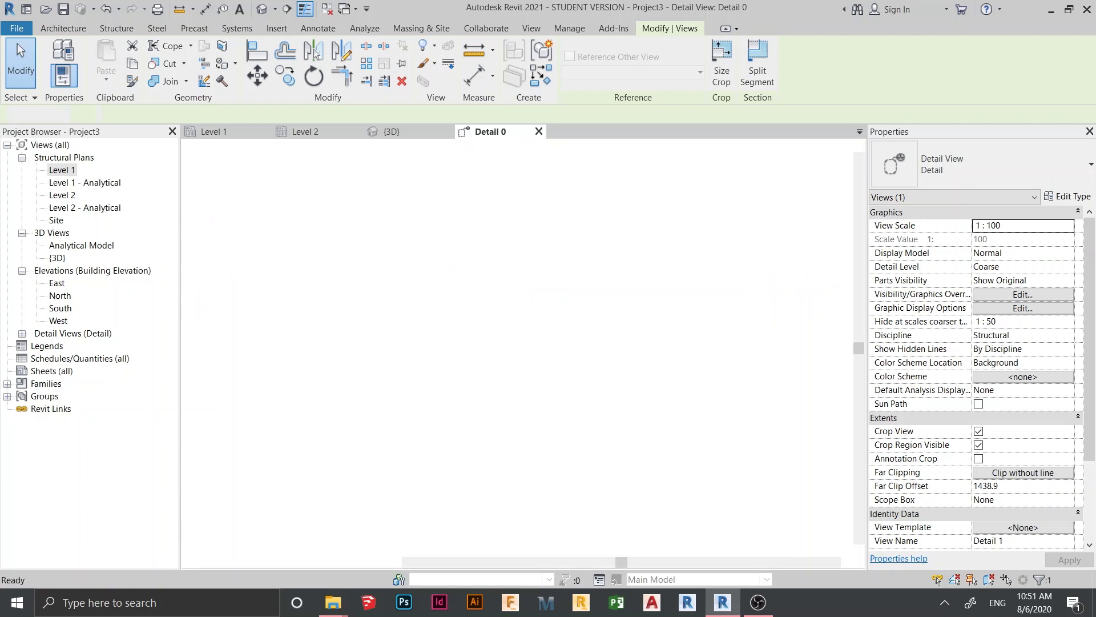
scroll(514, 434, up, 3)
click(548, 439)
scroll(548, 439, down, 1)
middle_drag(548, 439, 572, 346)
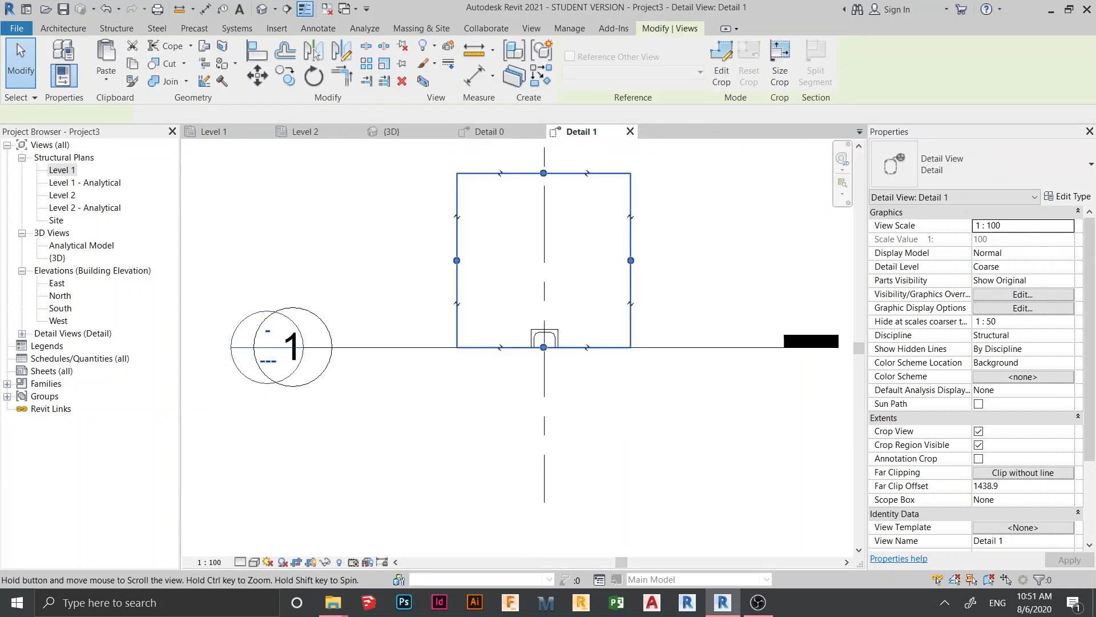
drag(543, 346, 543, 435)
key(Escape)
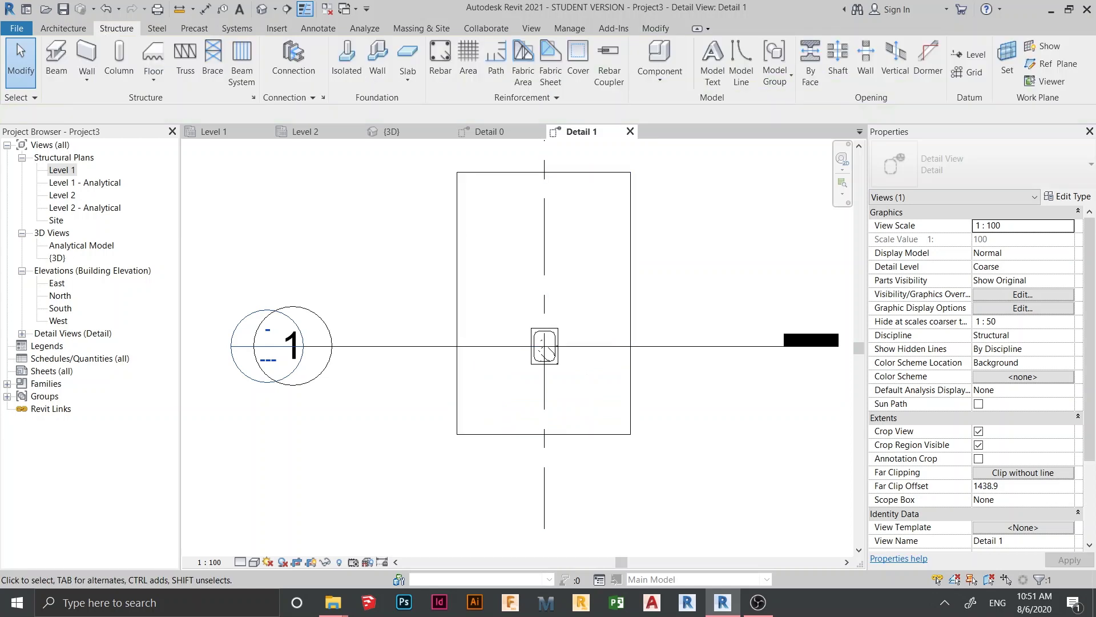
scroll(536, 365, up, 4)
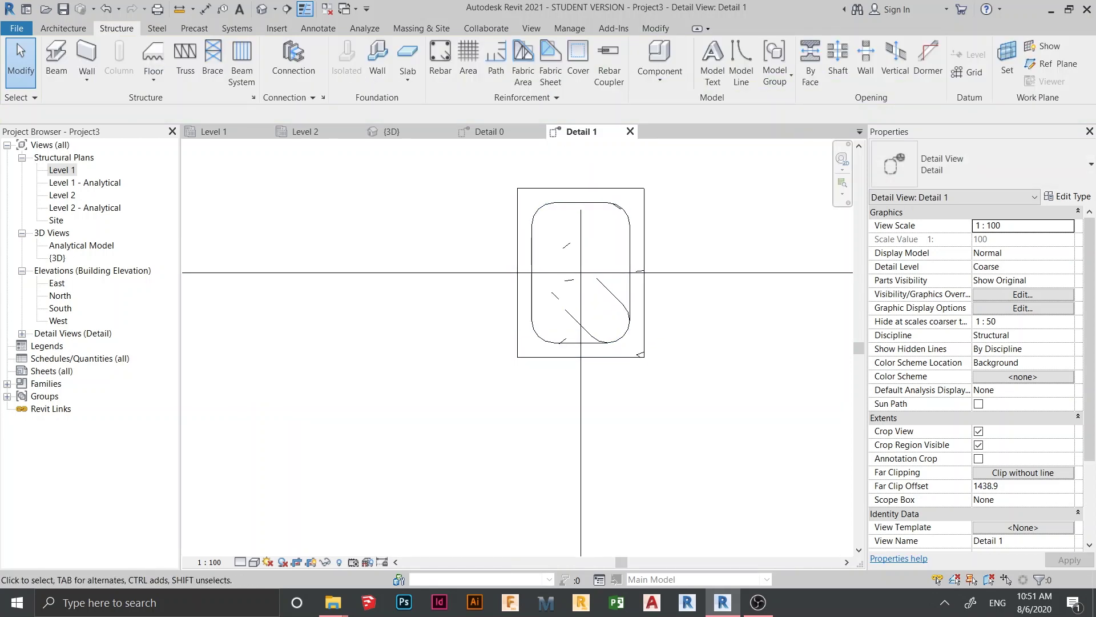
- Rotate the column tie in the section view so its hooks sit at the upper-left corner of the cross-section
click(571, 342)
key(space)
key(space)
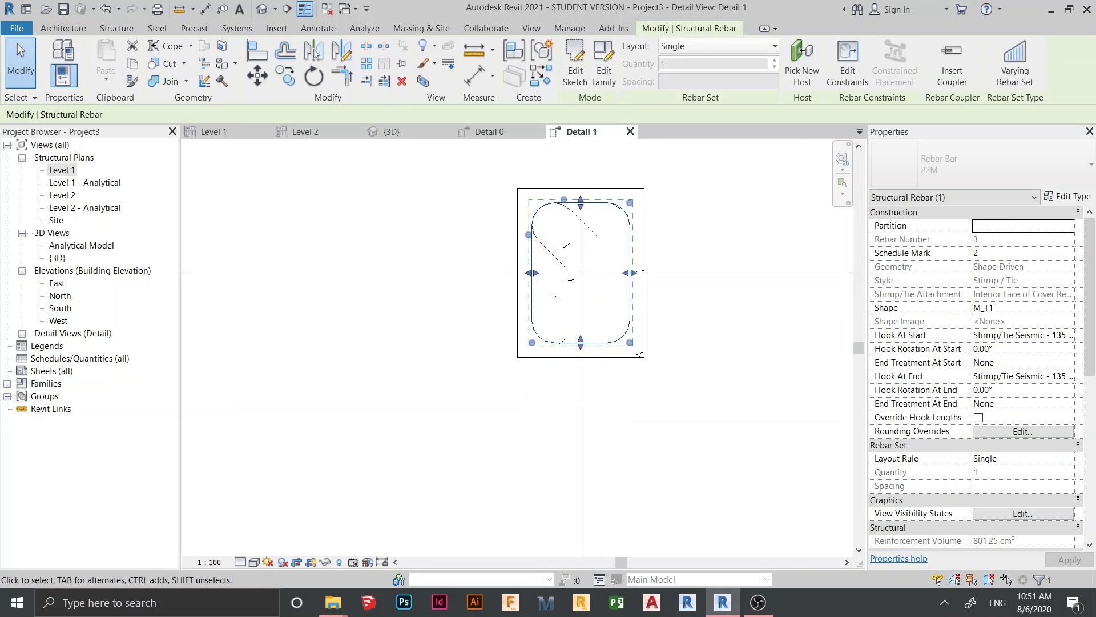
middle_drag(685, 337, 600, 386)
key(Escape)
scroll(611, 386, down, 2)
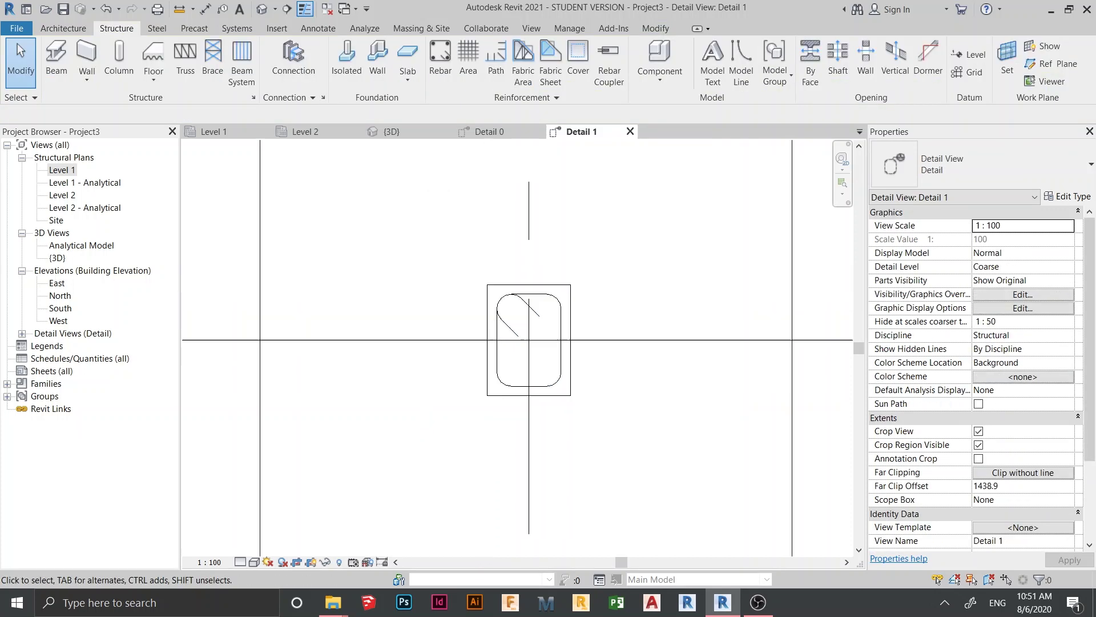
scroll(559, 319, down, 1)
- Set the Detail 1 view's detail level to Fine
click(255, 561)
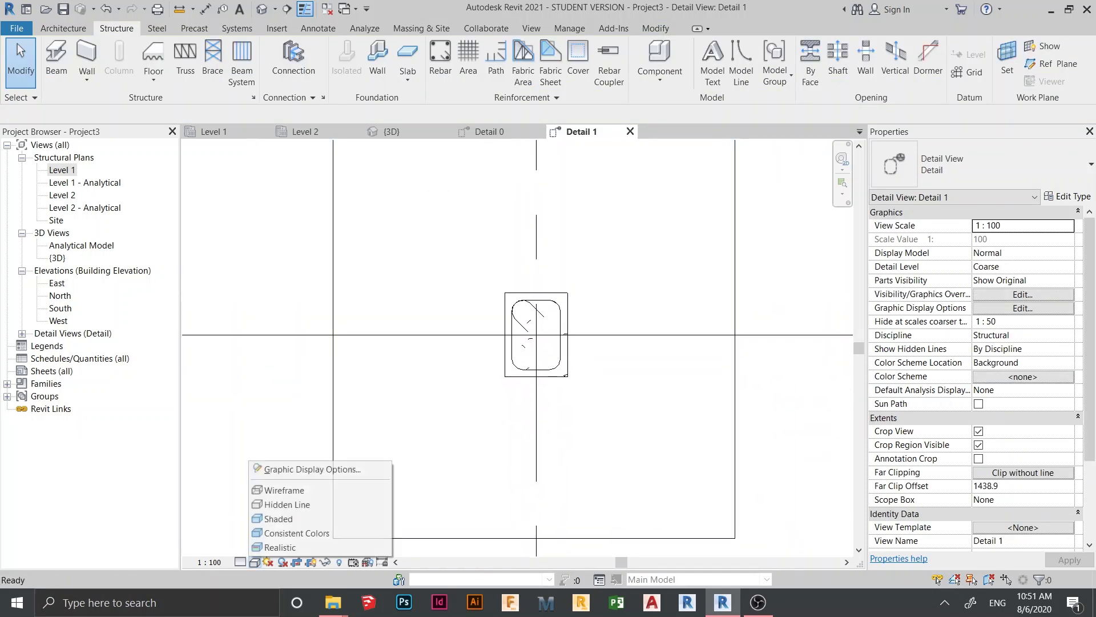
click(240, 562)
click(260, 547)
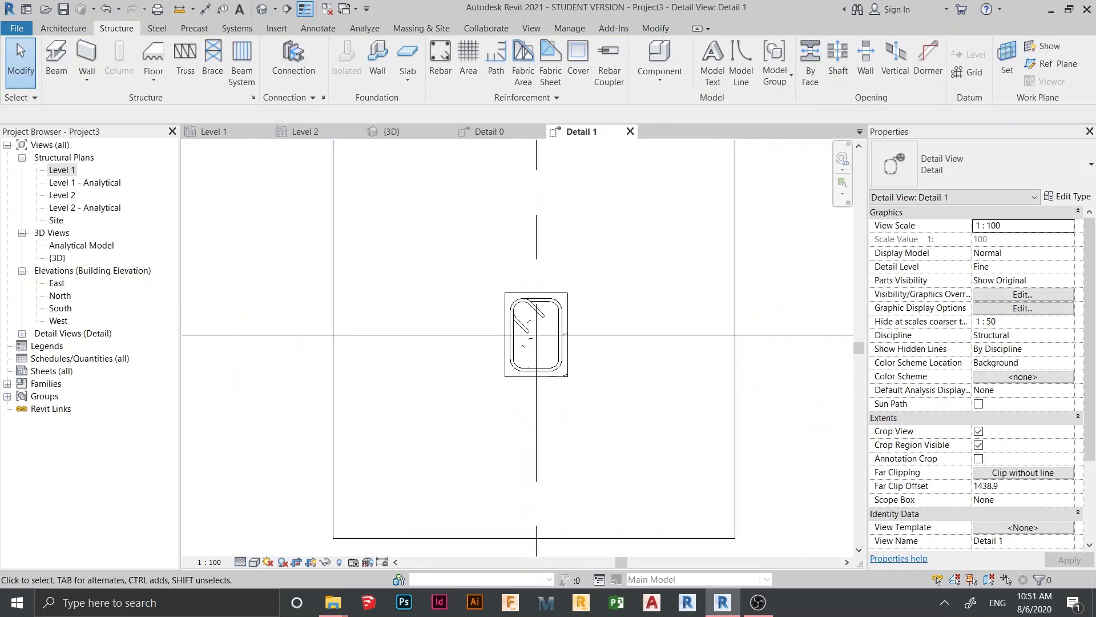
- Change the column tie's bar type to 10M
scroll(512, 404, down, 1)
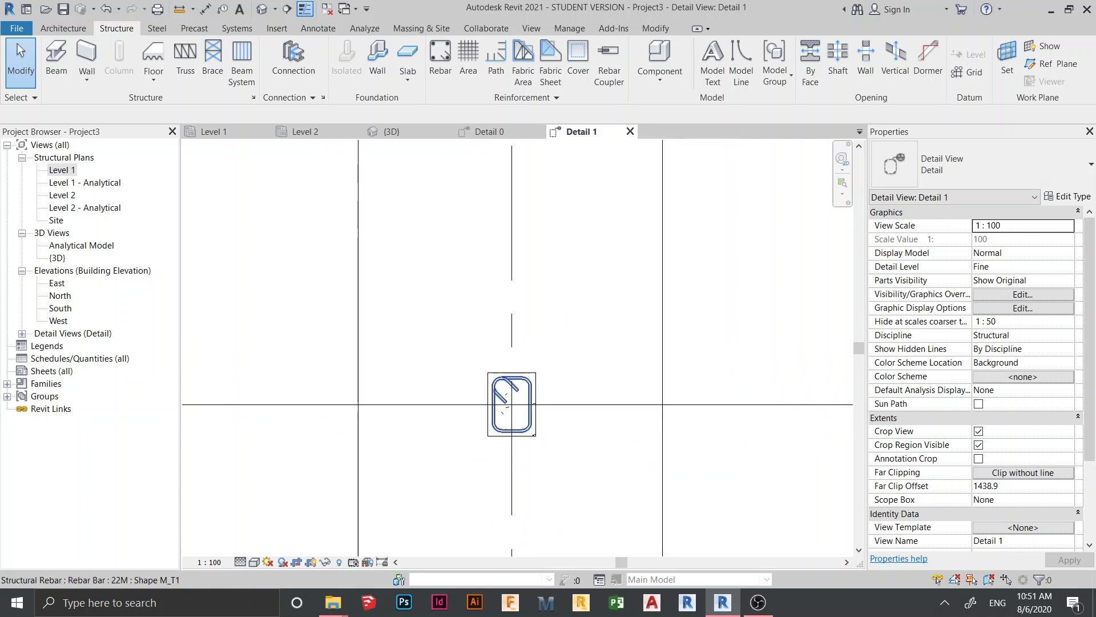
click(530, 406)
click(982, 164)
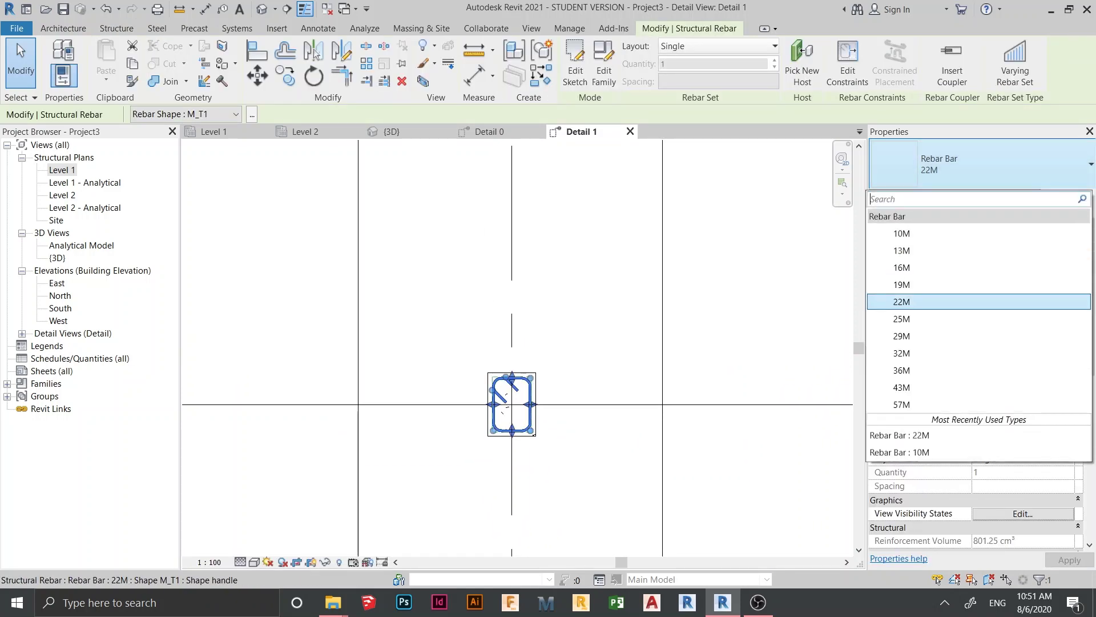
click(902, 233)
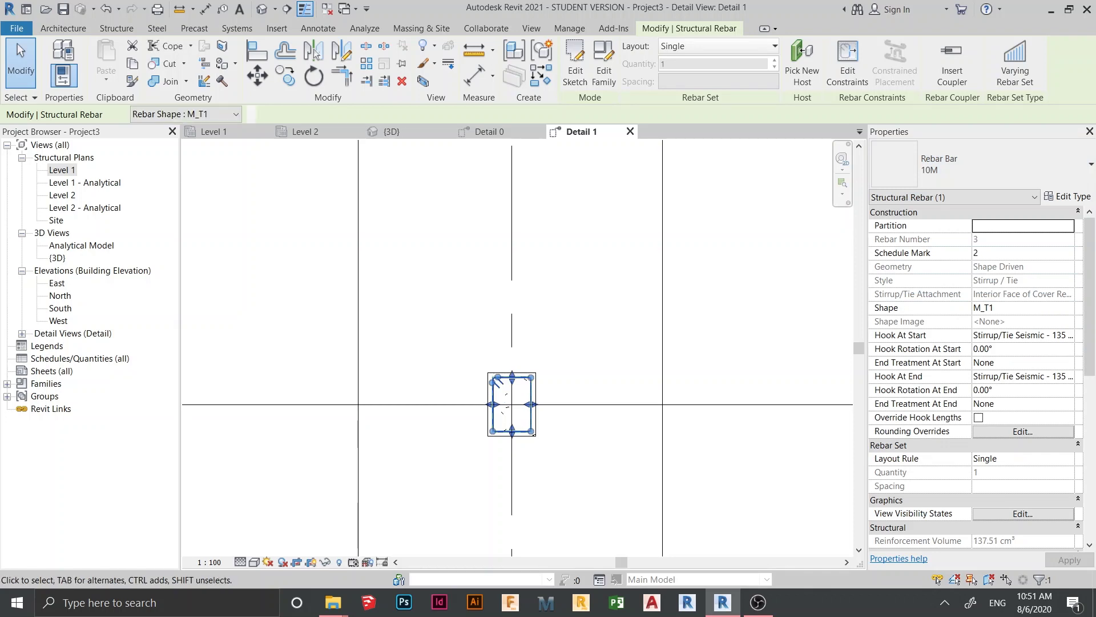
key(Escape)
scroll(523, 375, up, 2)
scroll(511, 419, down, 1)
middle_drag(518, 327, 526, 400)
scroll(500, 339, up, 1)
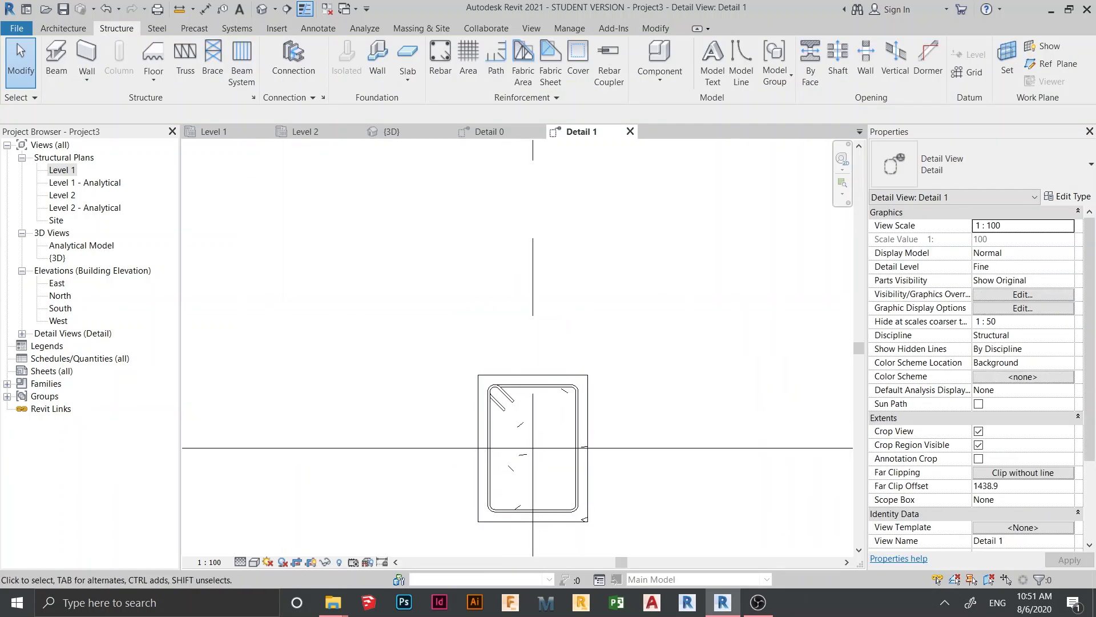
- In the Detail 0 view, move the tie straight down to the column's base, at the top face of the footing
key(ctrl+Tab)
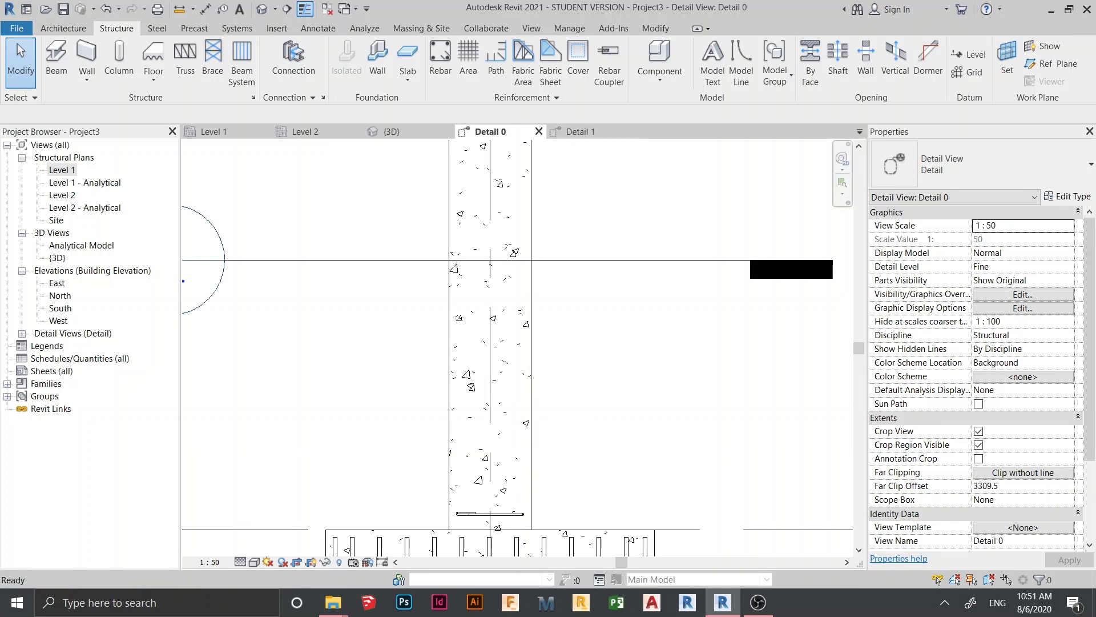
scroll(513, 456, up, 1)
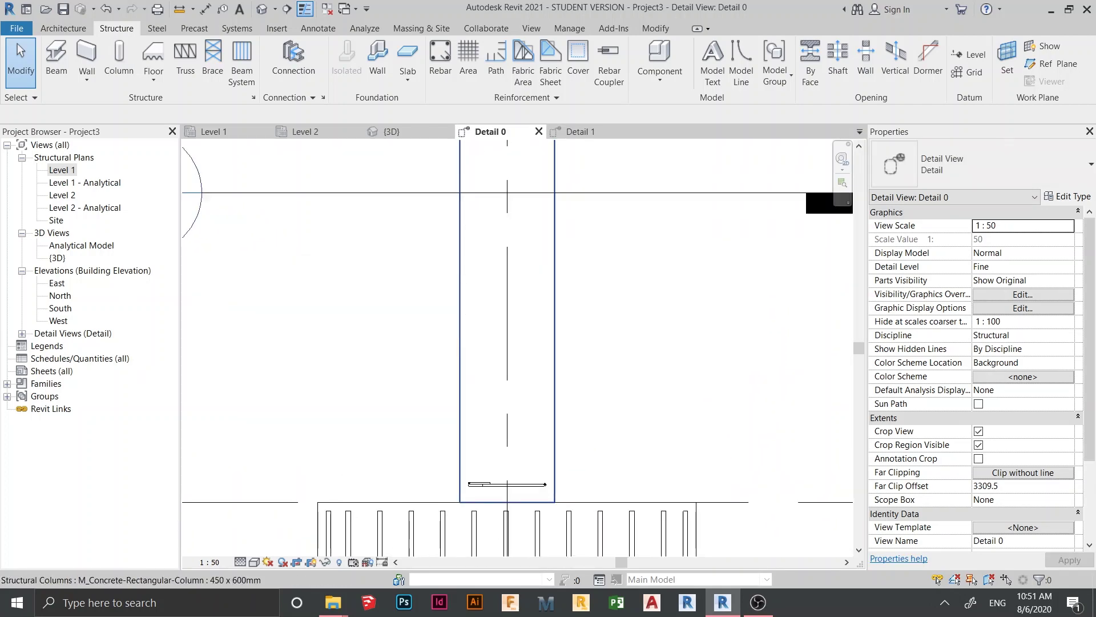
click(514, 484)
scroll(514, 484, up, 1)
middle_drag(514, 484, 479, 394)
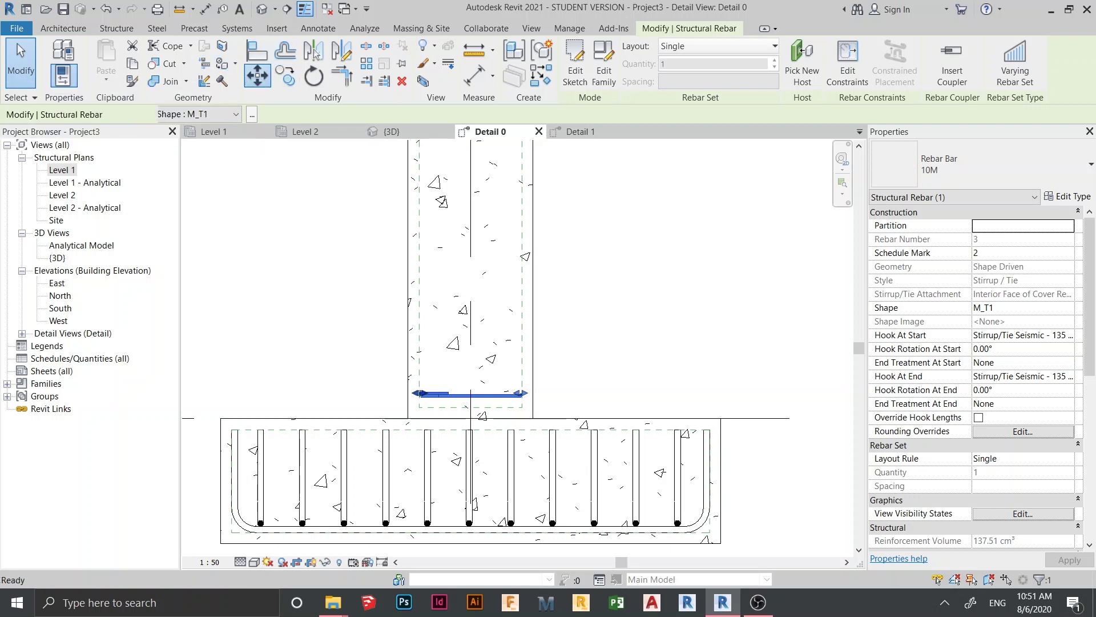
key(m)
key(v)
scroll(437, 398, up, 3)
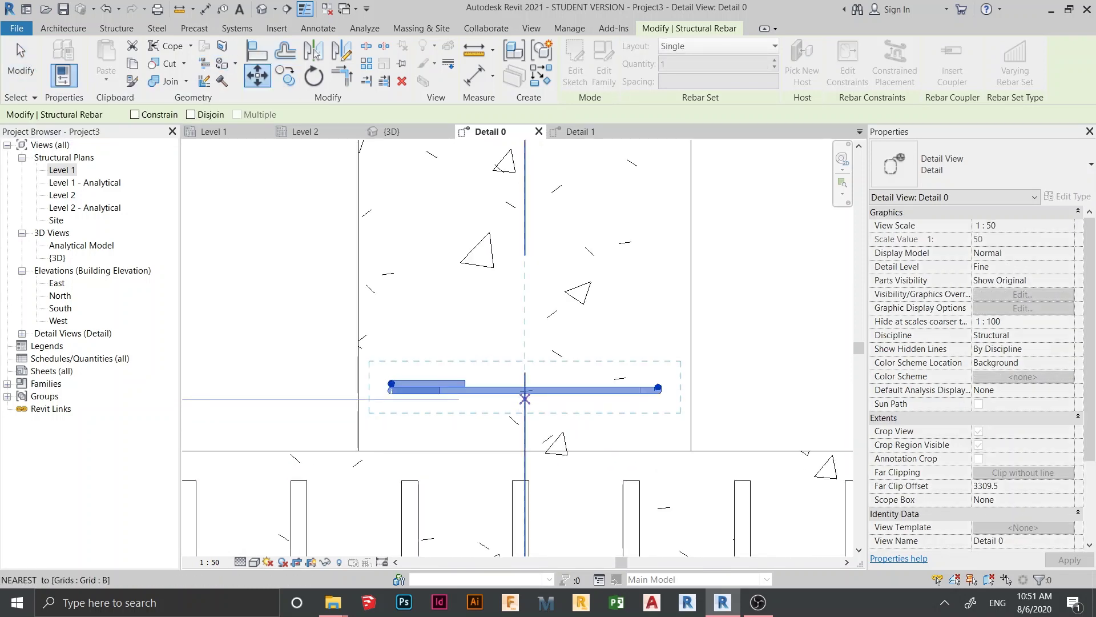
scroll(524, 395, up, 2)
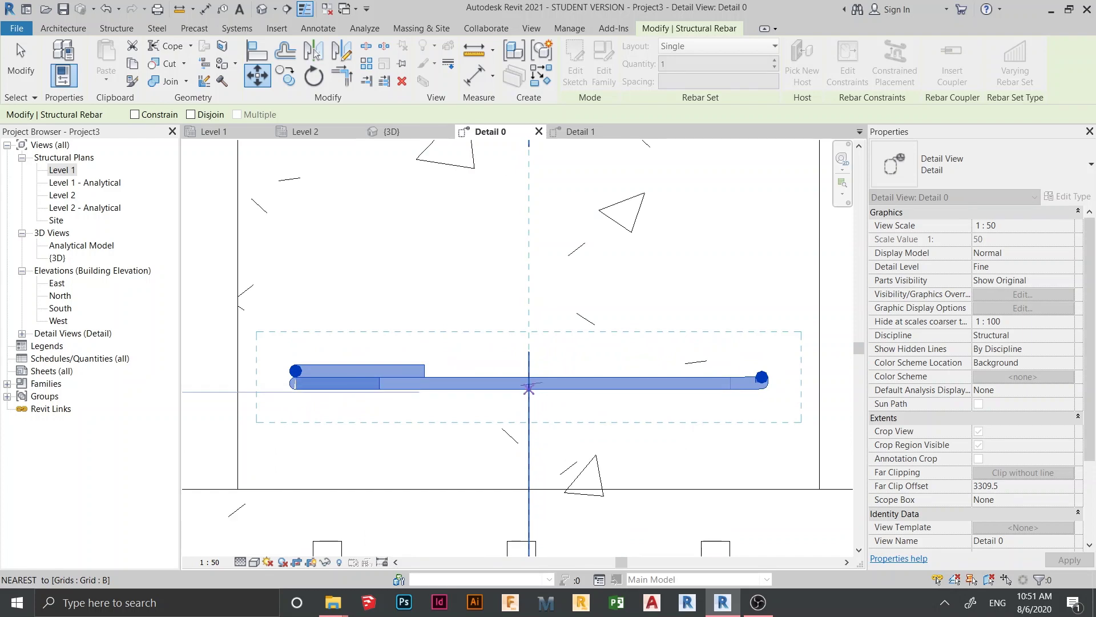
click(528, 390)
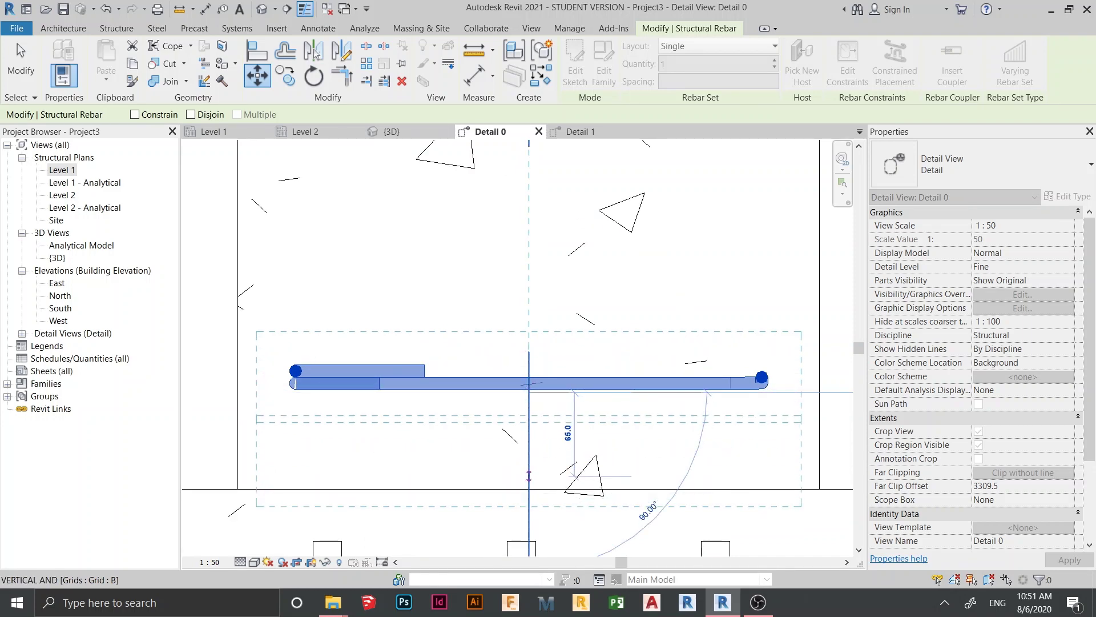
click(529, 488)
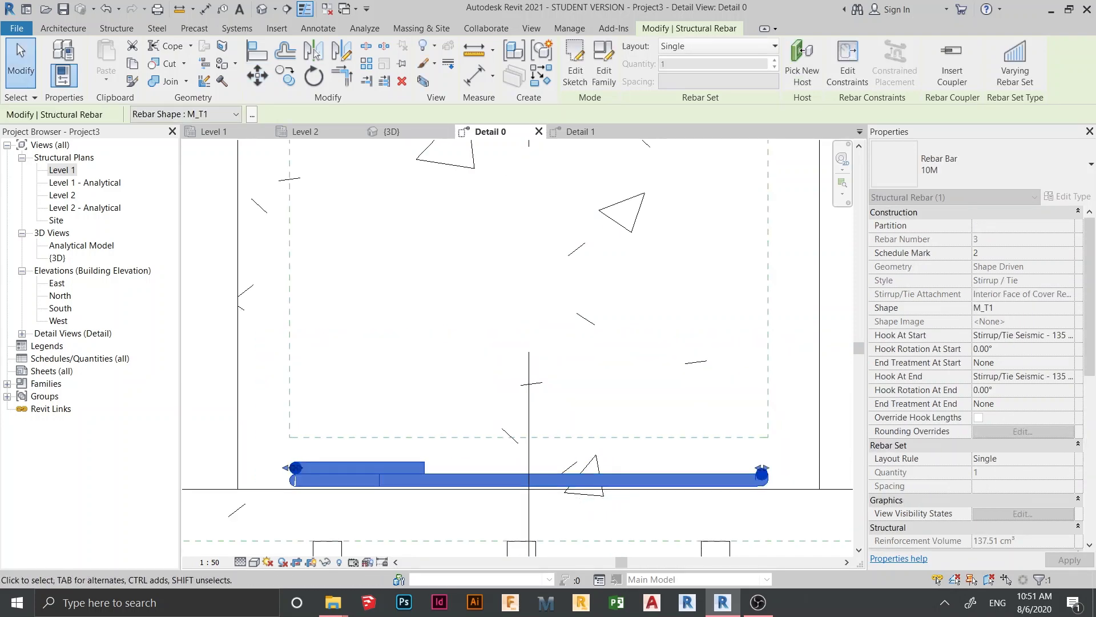
scroll(528, 488, down, 3)
middle_drag(528, 488, 383, 433)
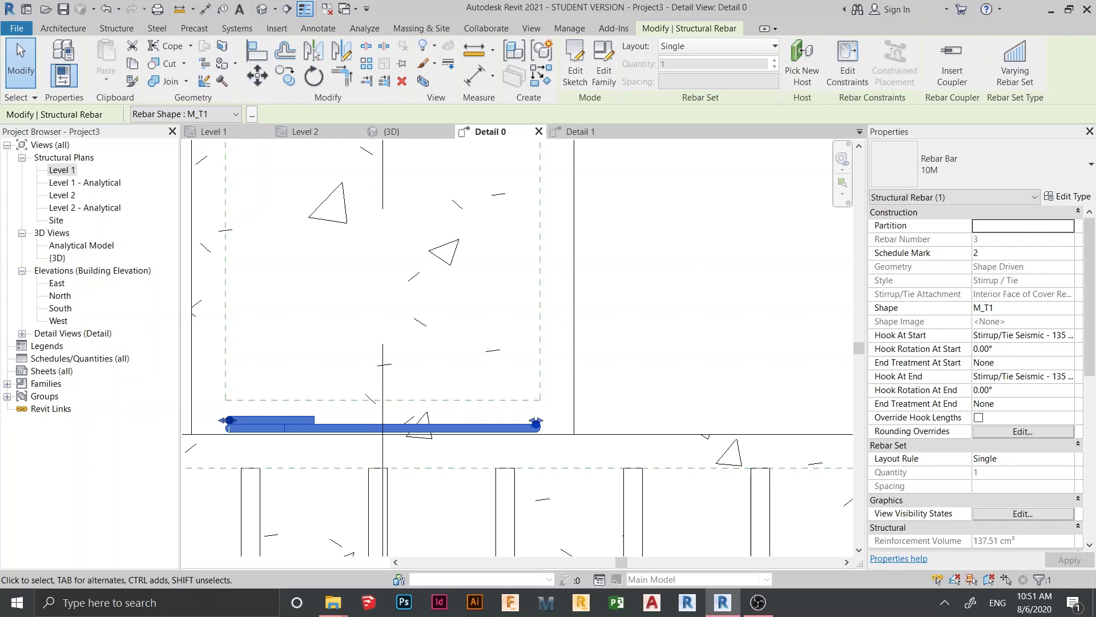
key(Escape)
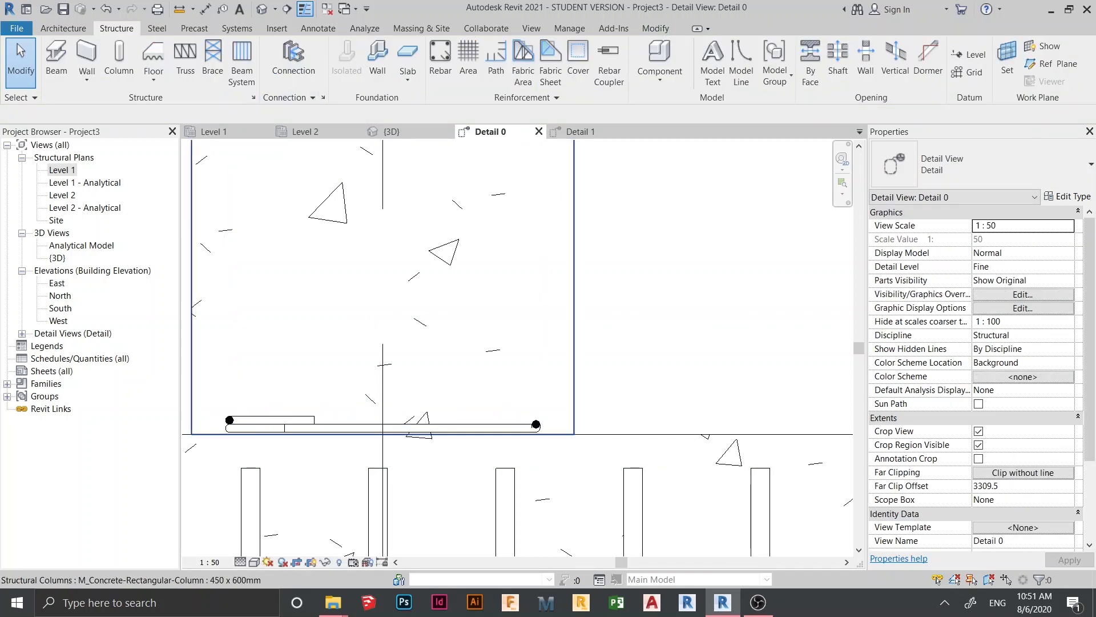
click(421, 434)
key(Escape)
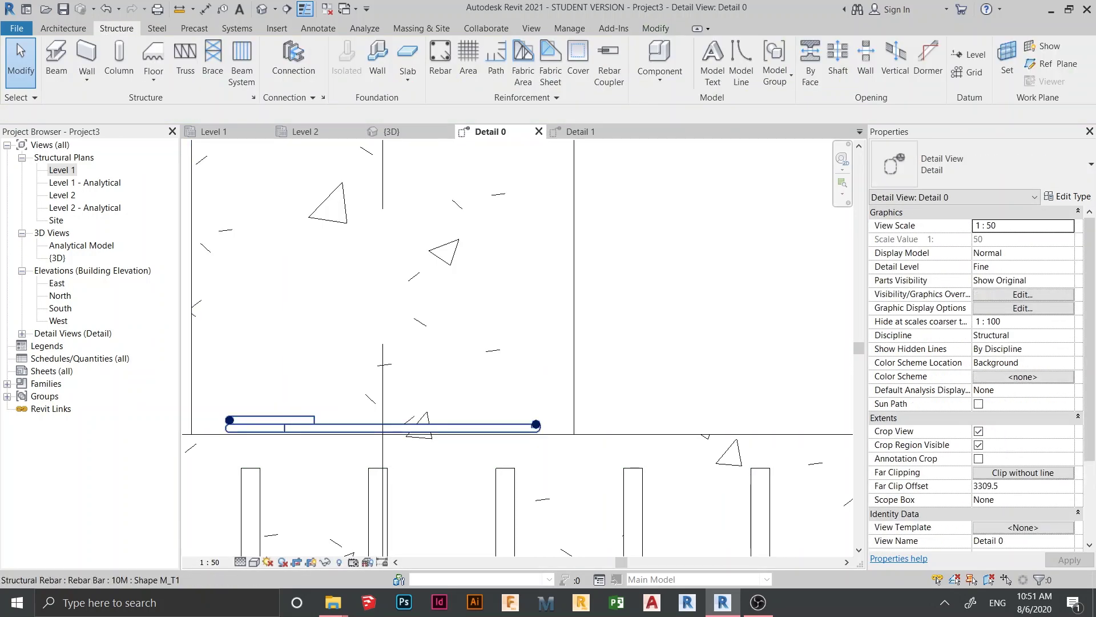
click(457, 428)
key(m)
key(v)
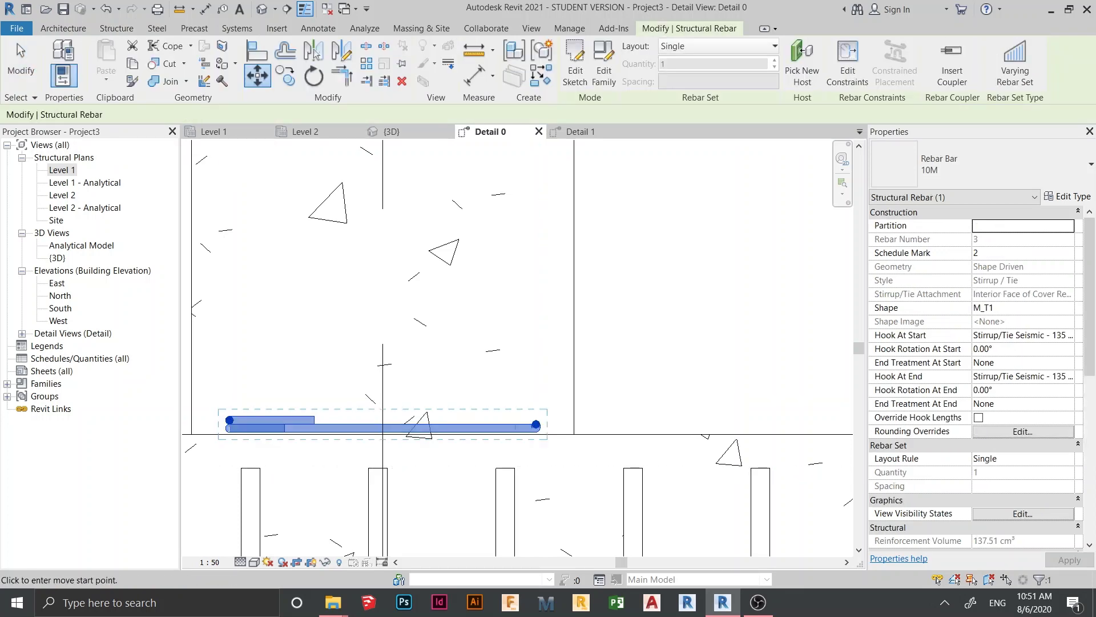
click(646, 345)
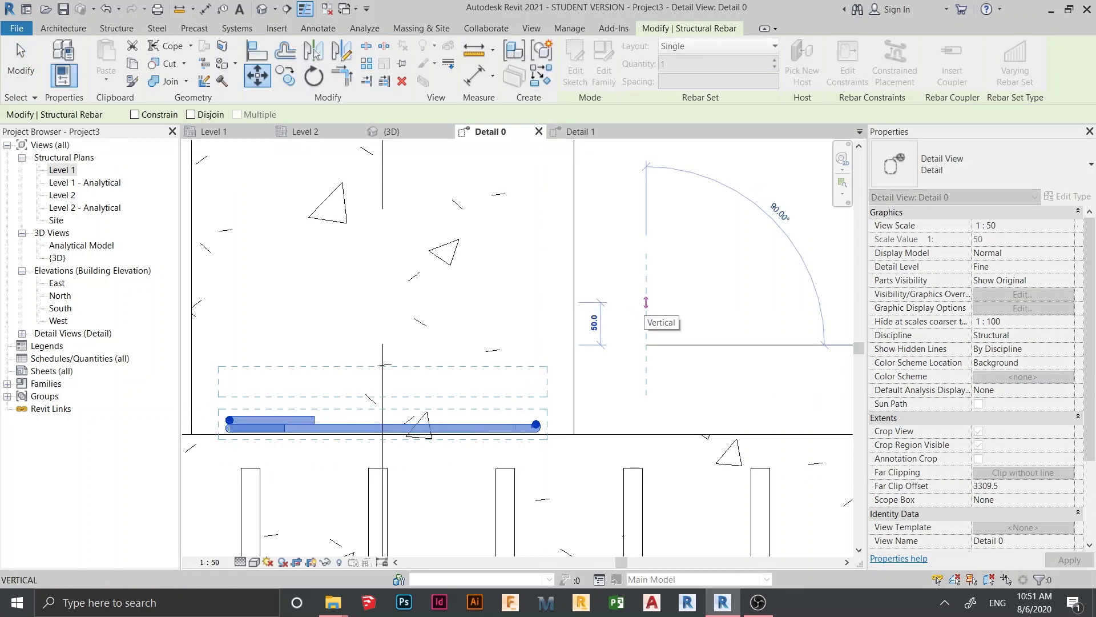
key(s)
key(e)
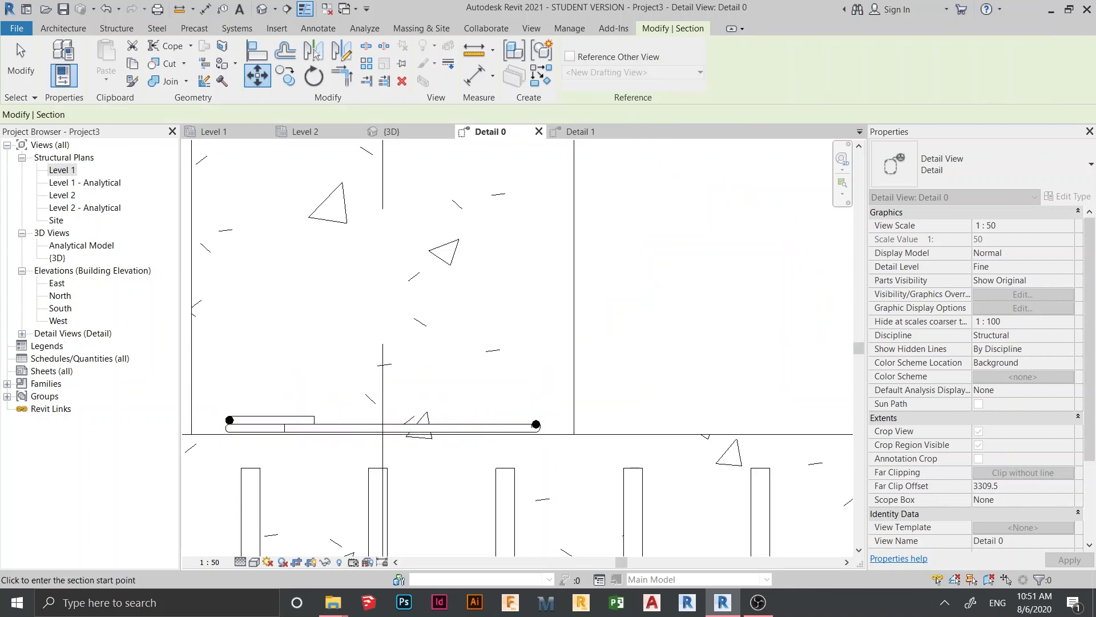
scroll(632, 317, down, 1)
key(Escape)
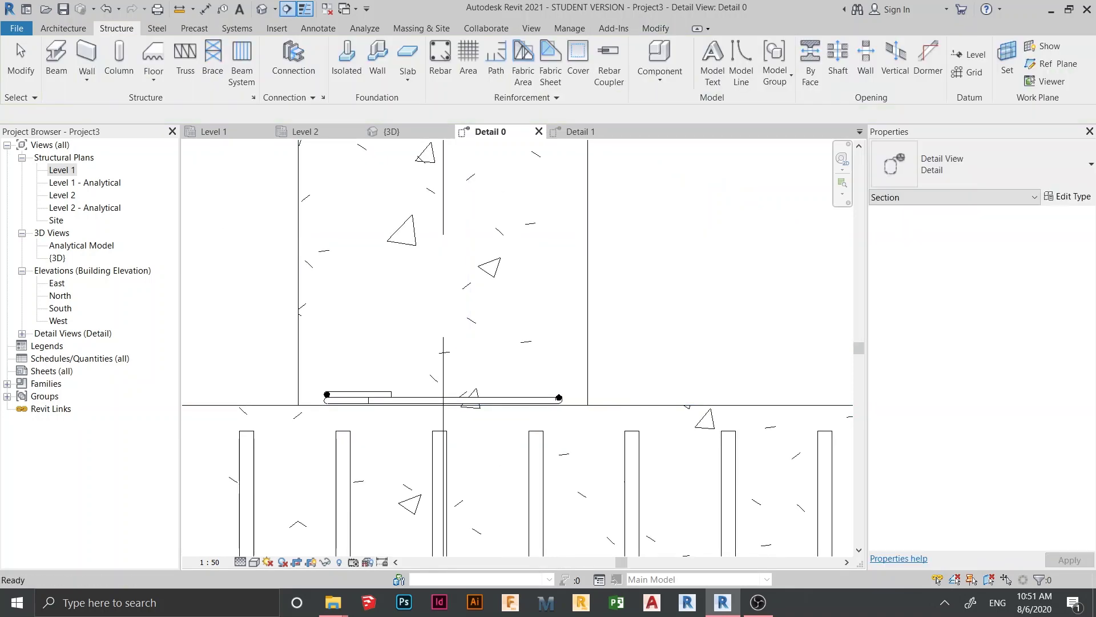
- Move the tie 50 mm straight up from the column's base
click(502, 400)
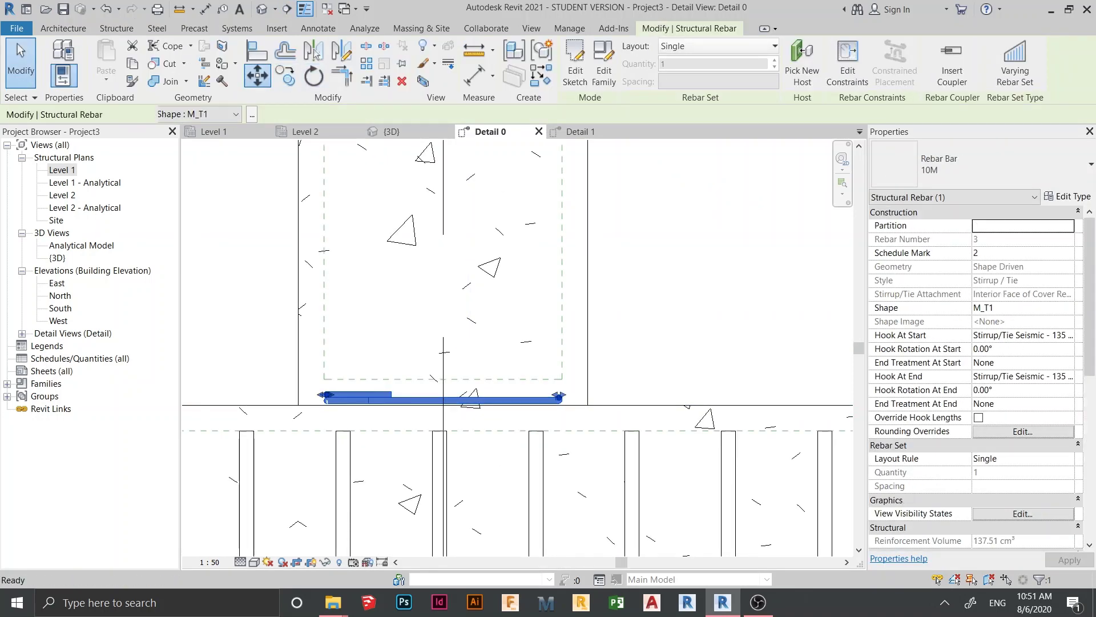
click(257, 75)
click(703, 315)
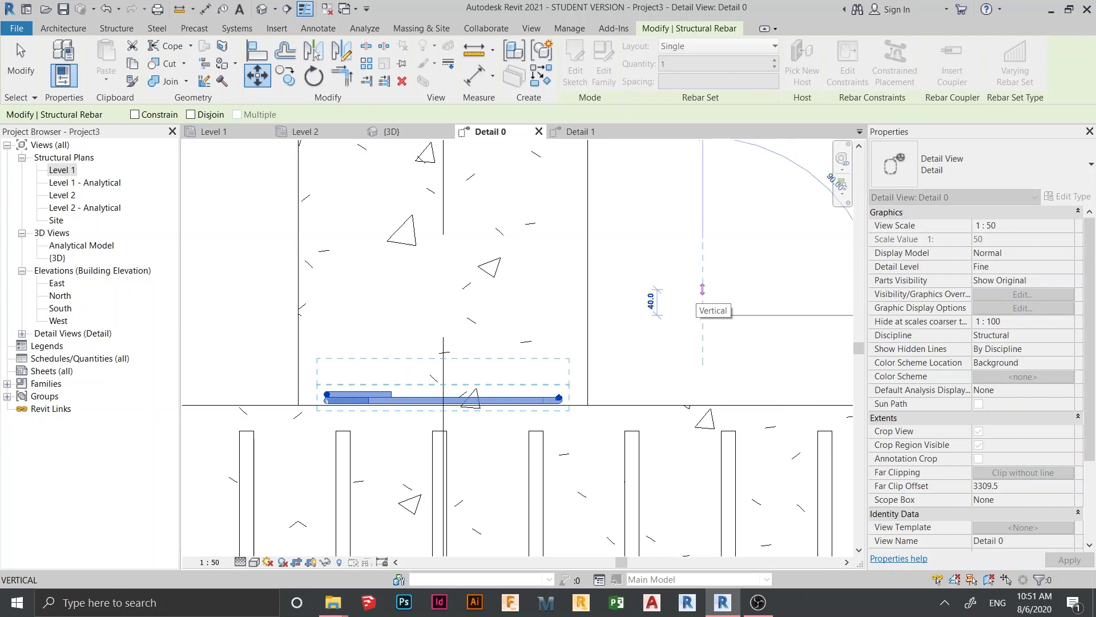
key(Return)
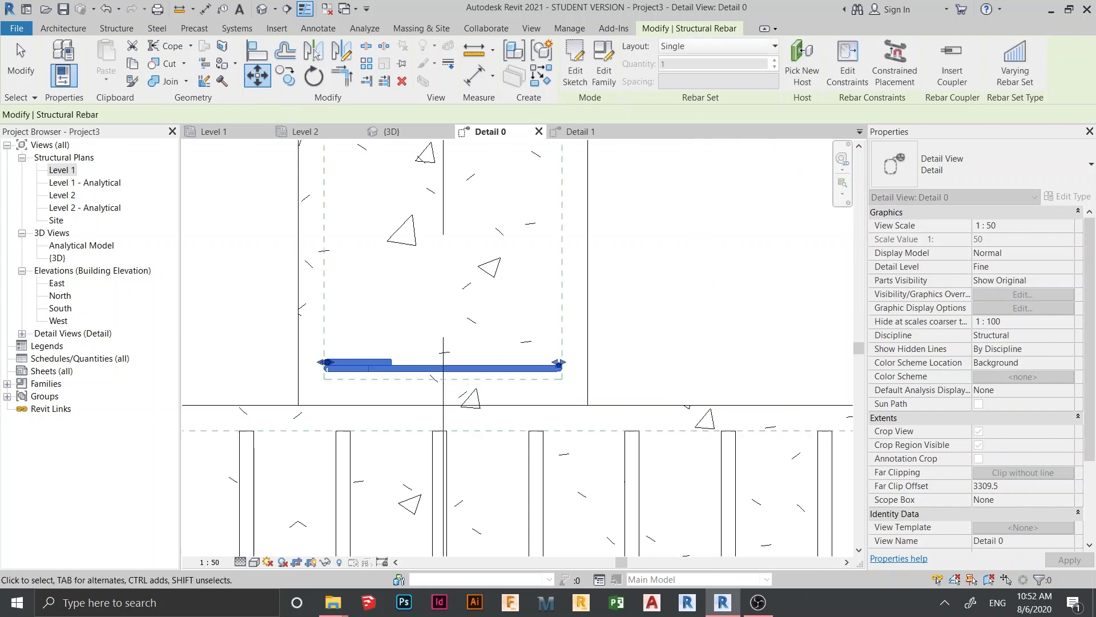
key(Escape)
scroll(352, 477, up, 1)
scroll(449, 499, down, 5)
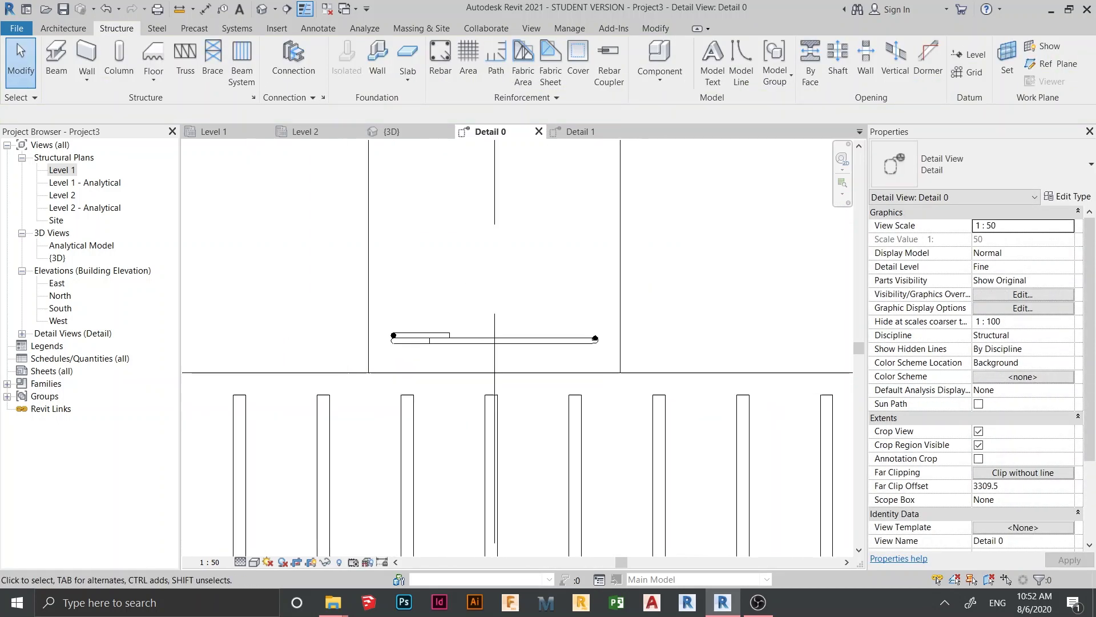
- Lay out the tie as a Number with Spacing set of 7 ties at 100 mm spacing, running up the column
click(451, 453)
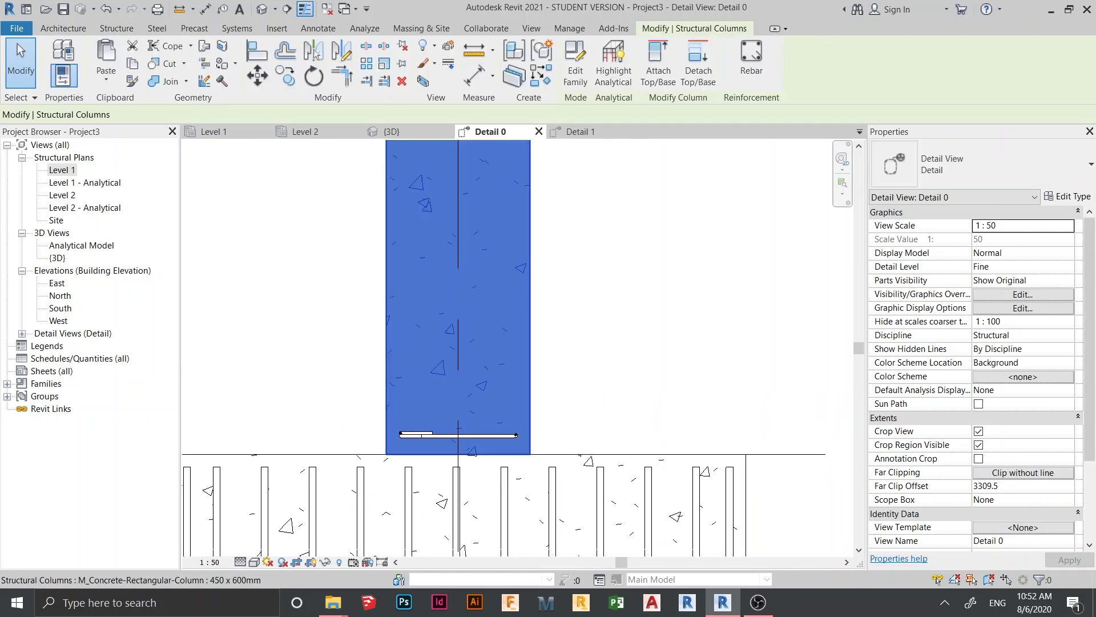
key(Escape)
click(459, 435)
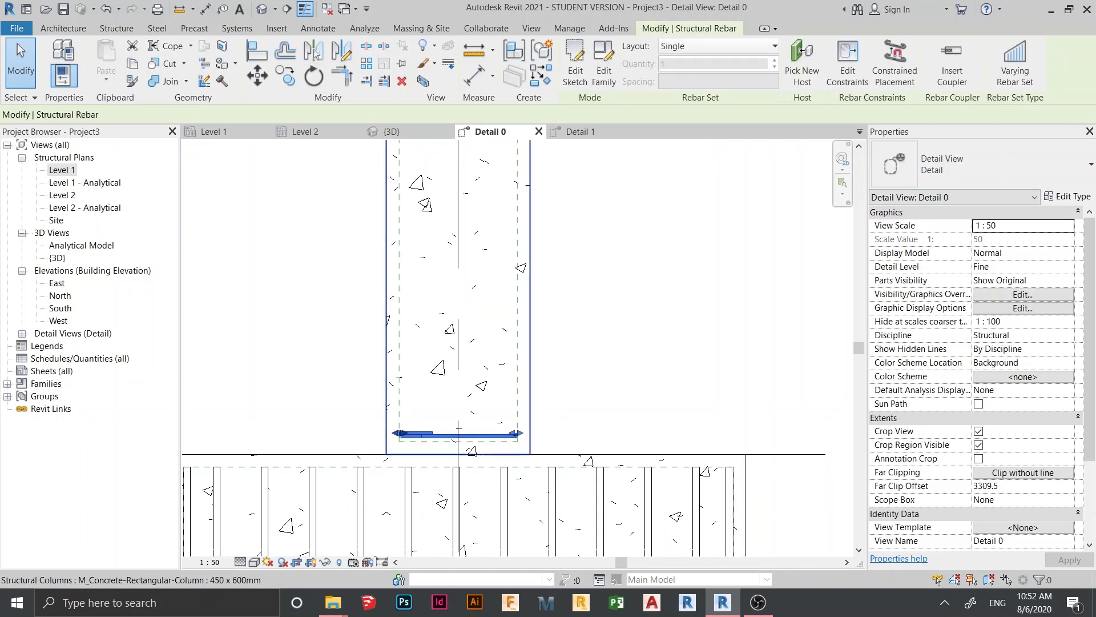
click(718, 46)
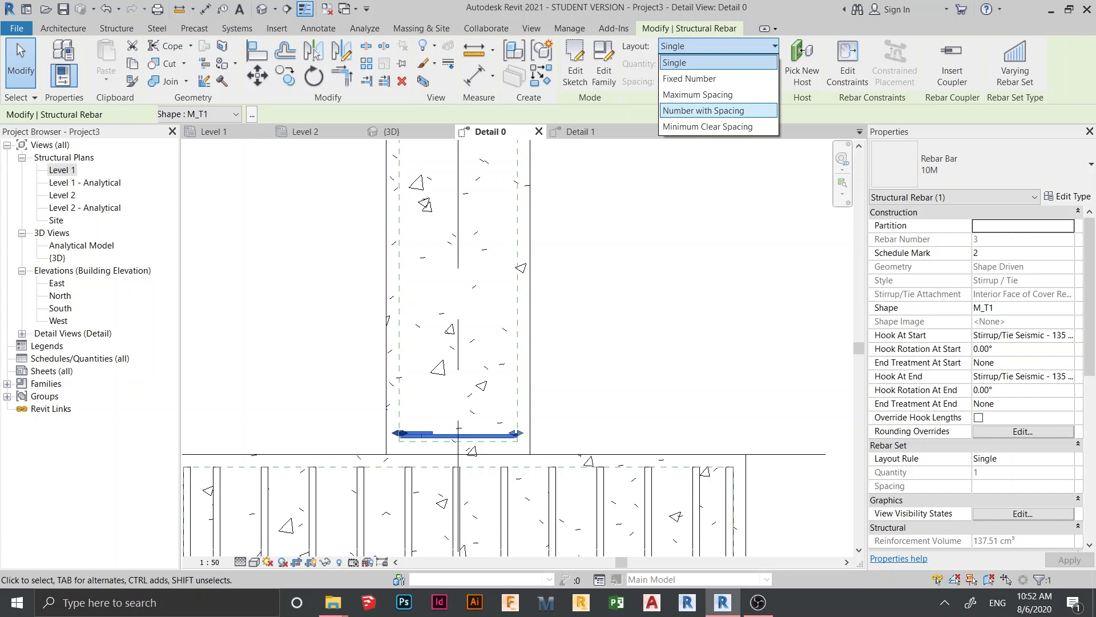
click(703, 111)
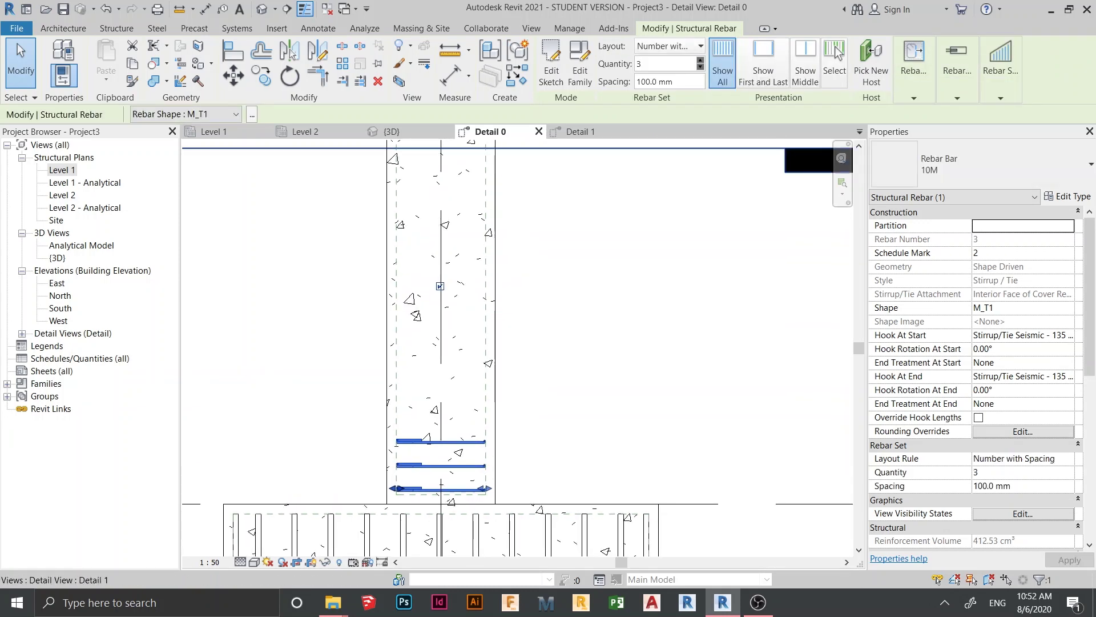
click(701, 61)
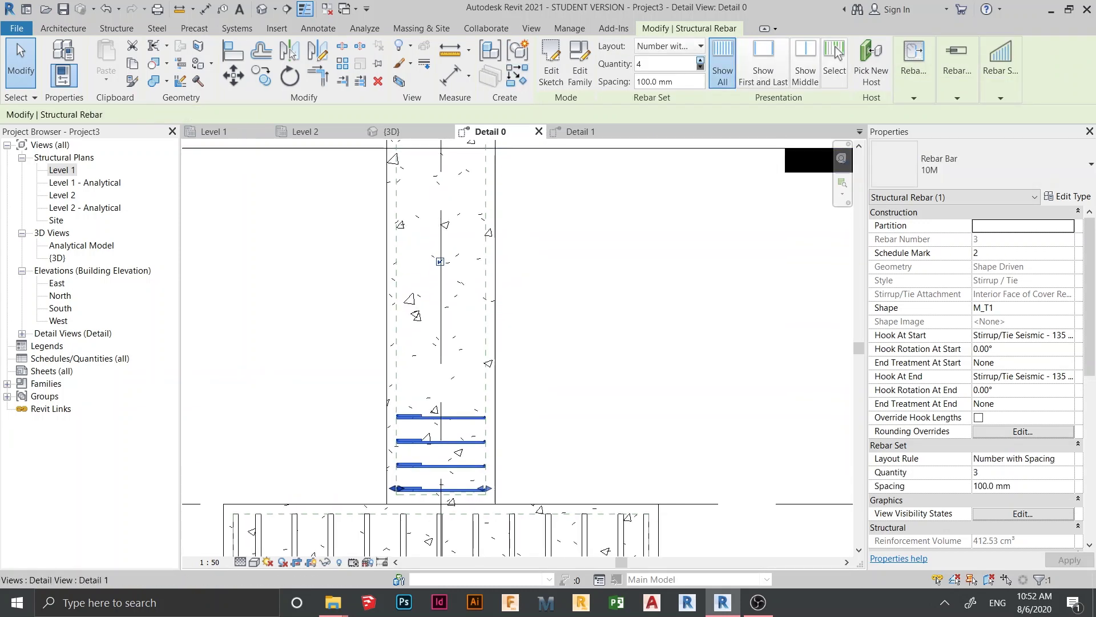
scroll(622, 290, down, 2)
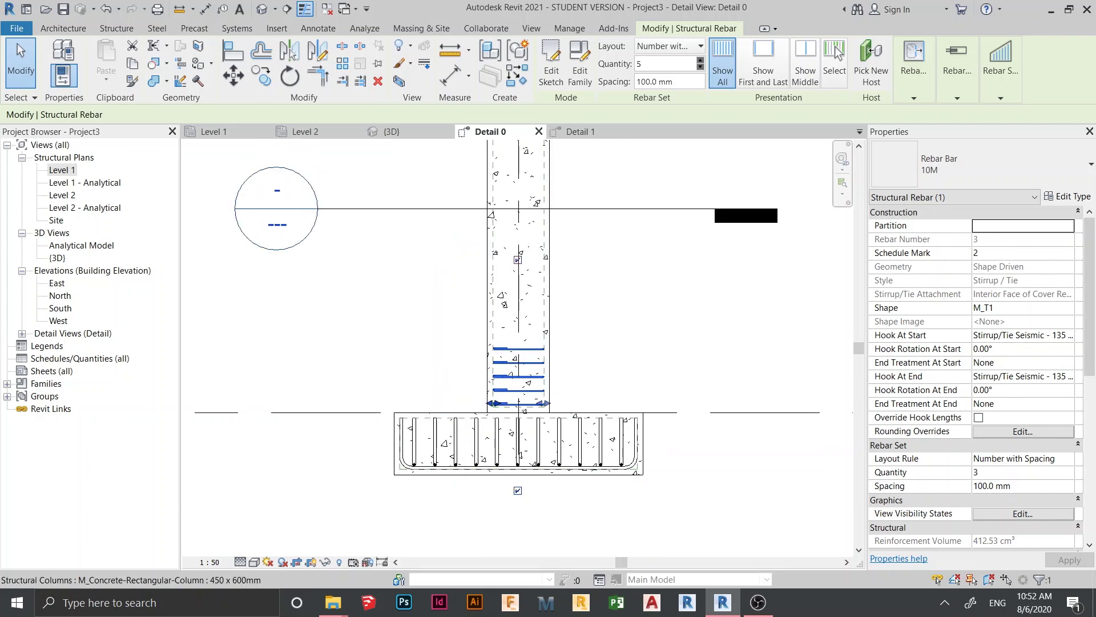
middle_drag(548, 274, 539, 402)
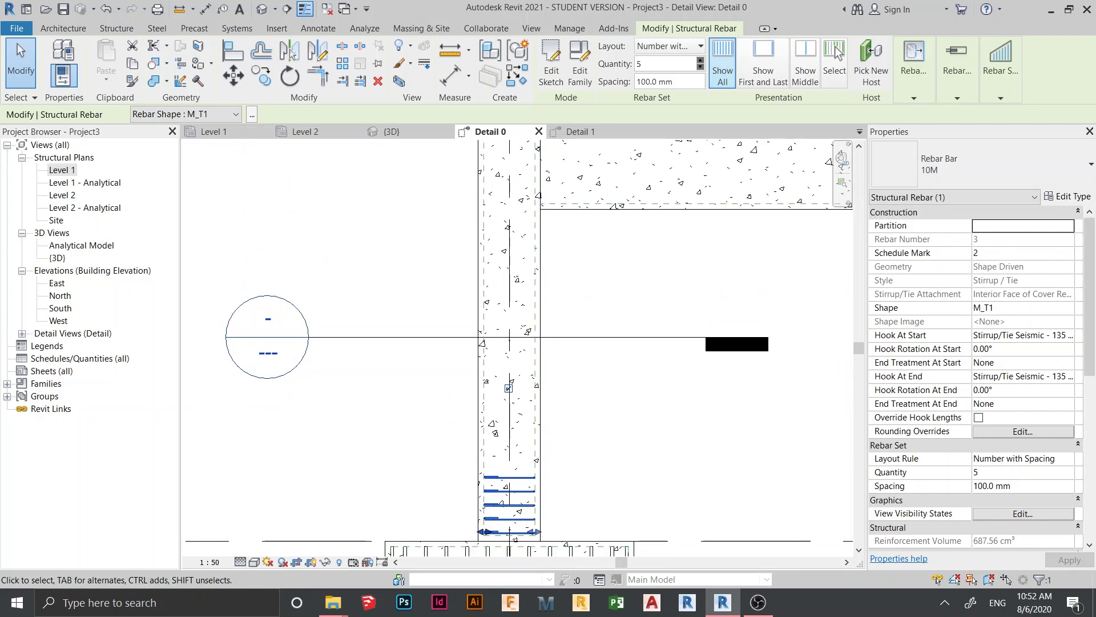
click(701, 61)
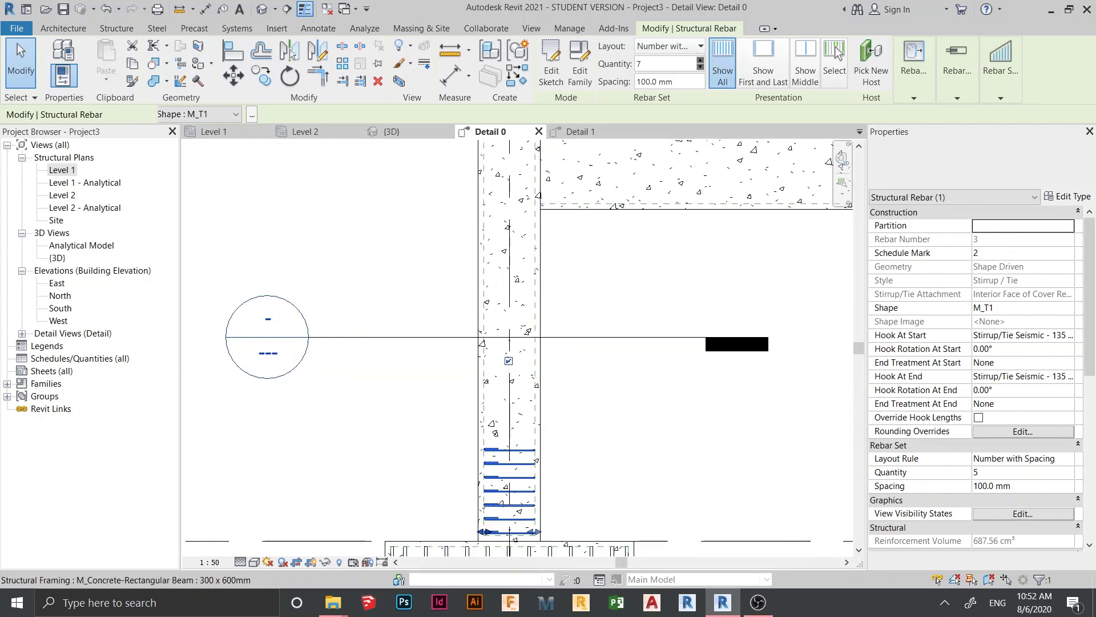
- Mirror a copy of the 7-tie set to the column's upper end about a horizontal axis drawn at the column's mid-height
click(318, 51)
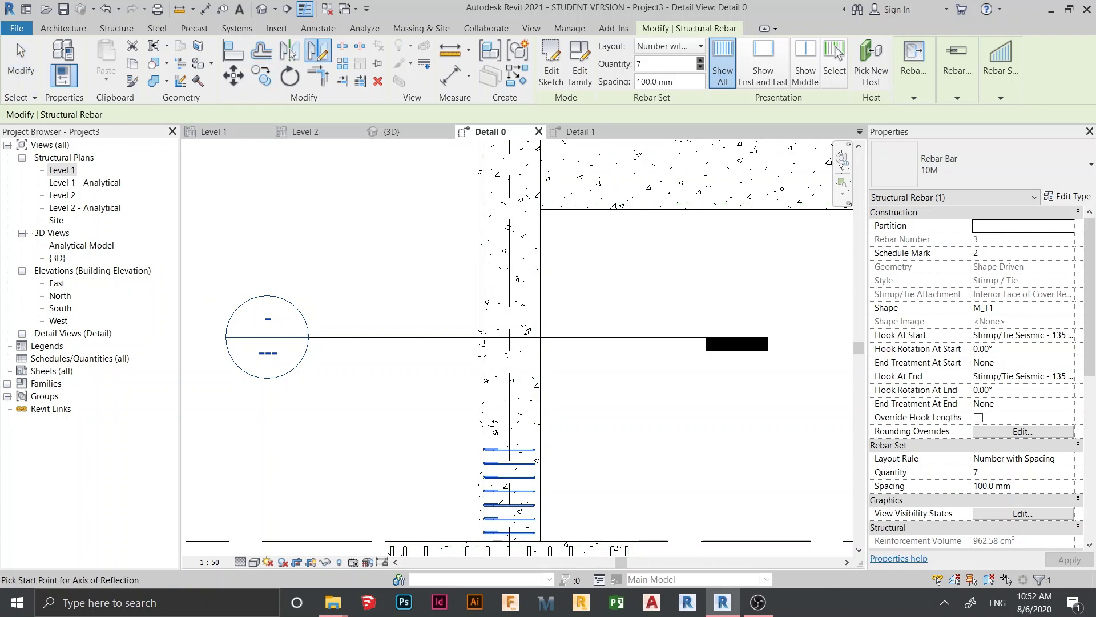
click(478, 332)
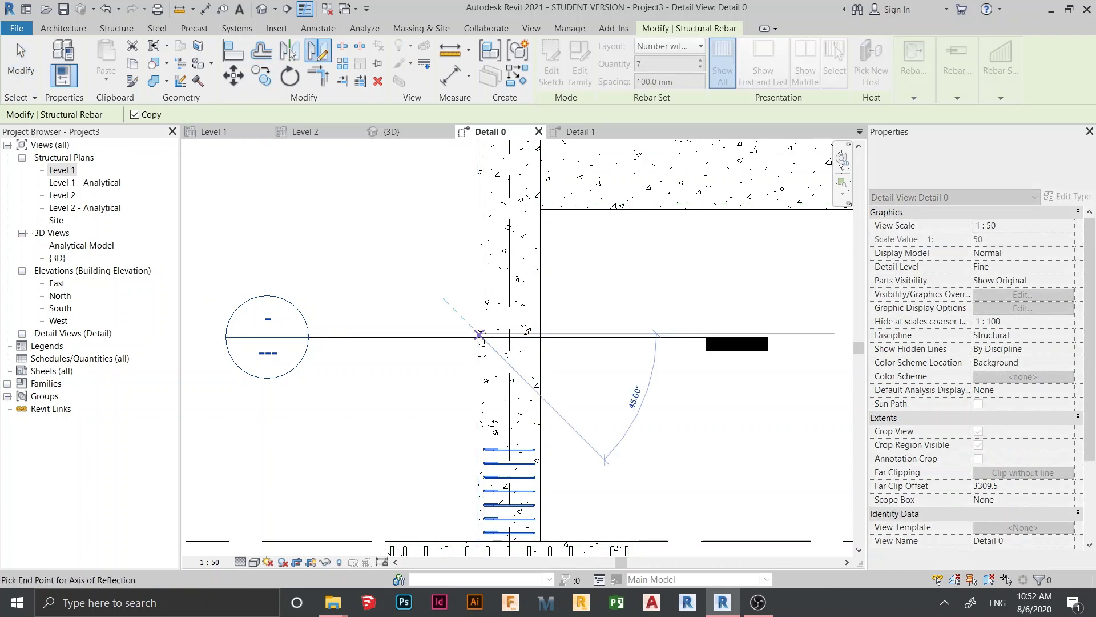
click(655, 334)
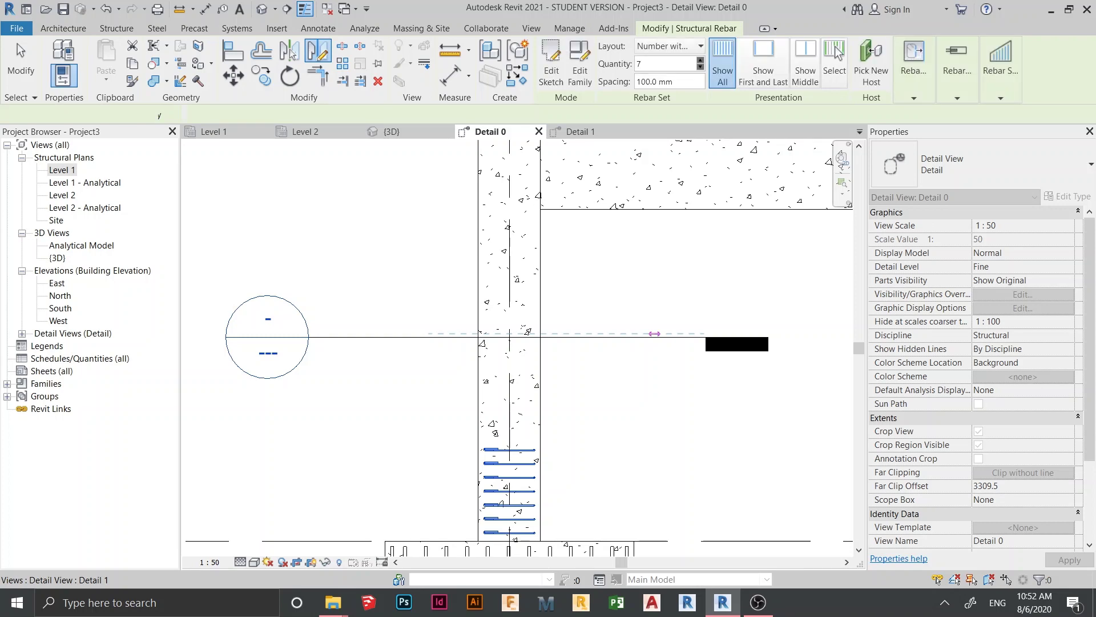
- Move the mirrored tie set straight down 600 mm, from the top of the beam to its underside at the column face
scroll(634, 322, down, 3)
click(232, 75)
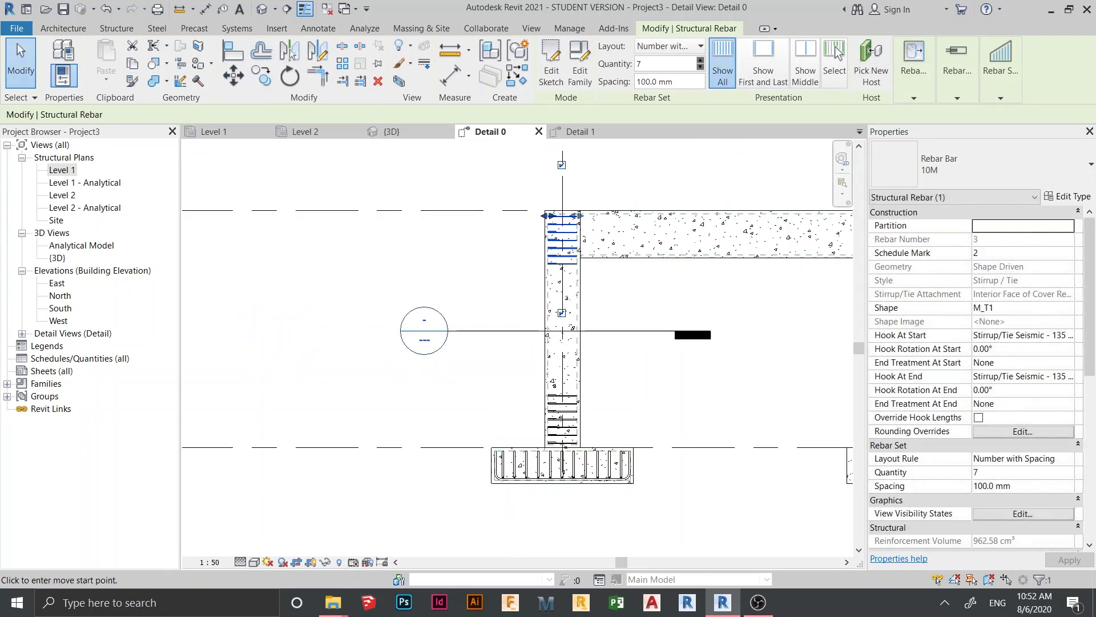
scroll(594, 234, up, 2)
click(561, 192)
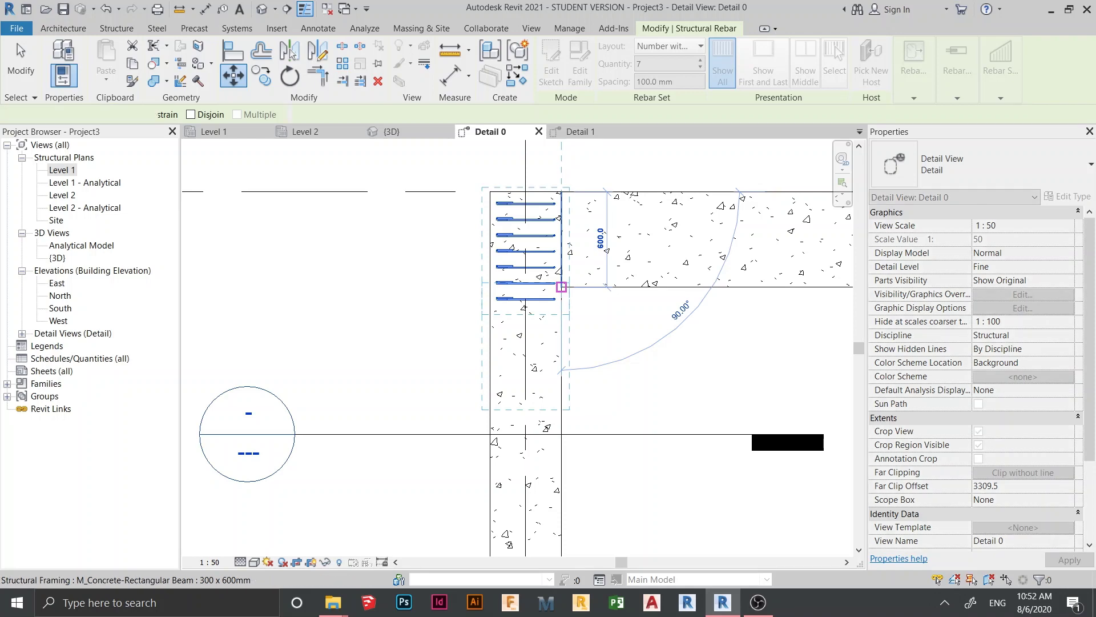
click(562, 286)
scroll(561, 287, down, 2)
middle_drag(561, 399, 561, 282)
key(Escape)
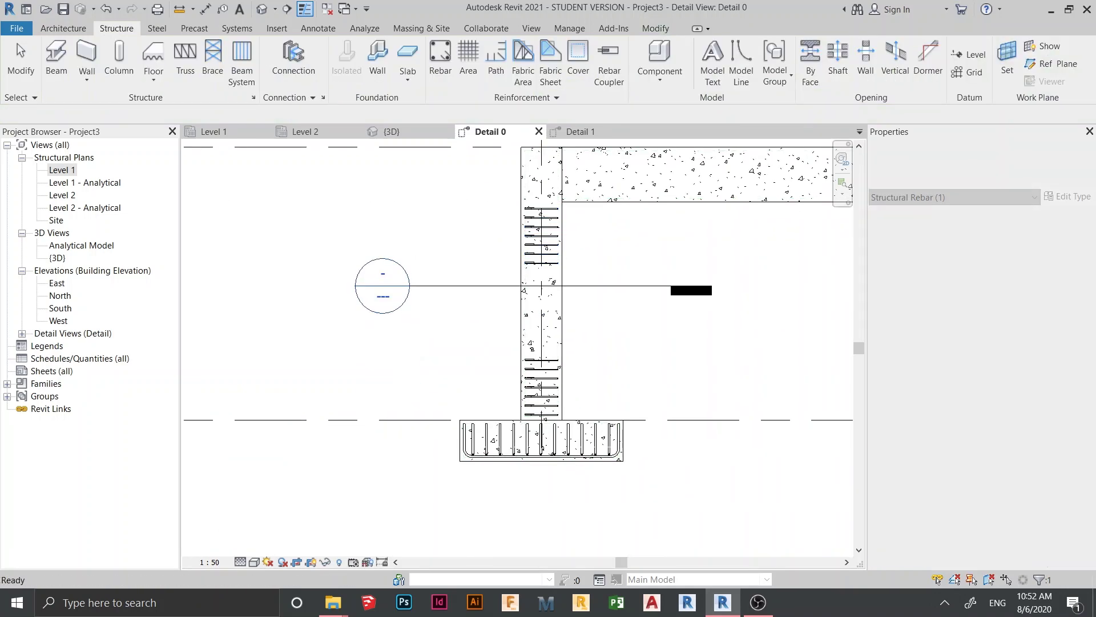
- Copy the lower tie set straight up the column so the copy starts about one tie spacing above the original
scroll(621, 346, up, 2)
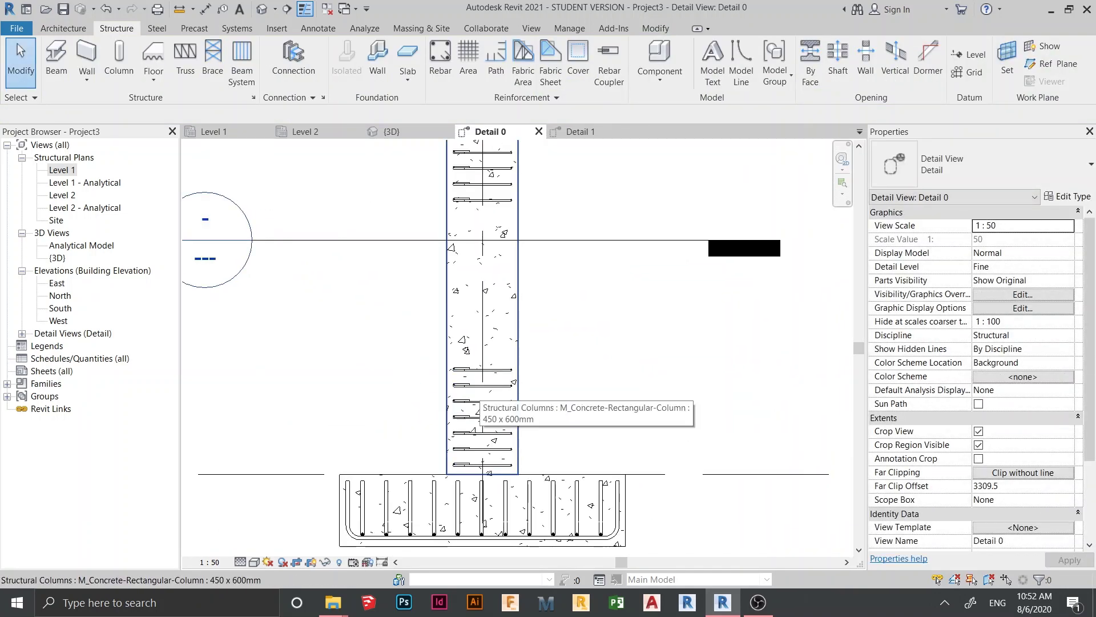
click(483, 401)
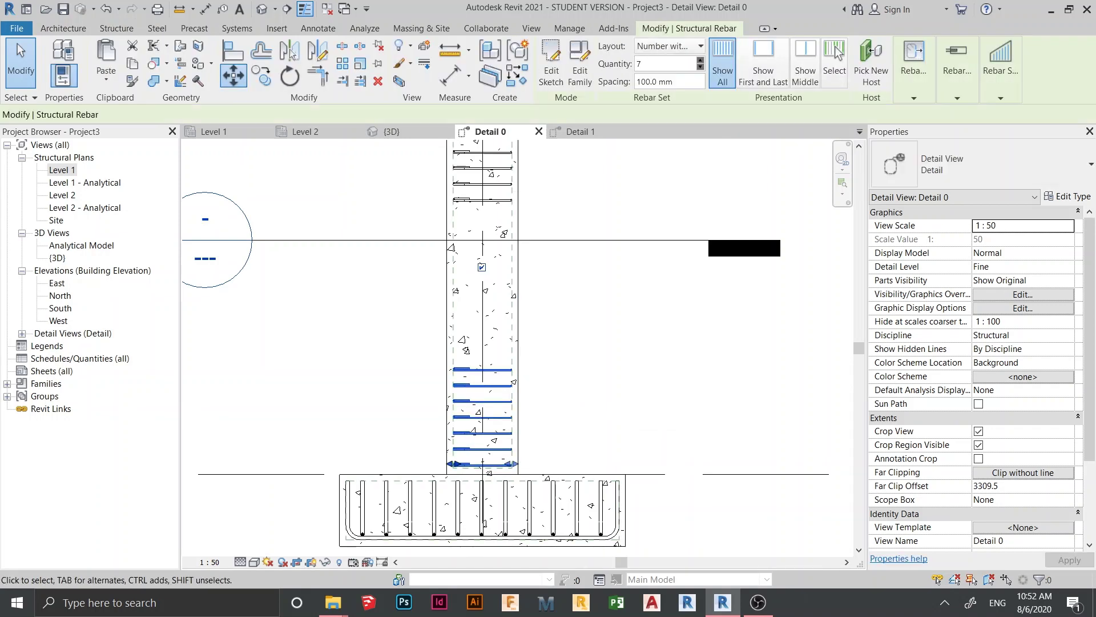
click(262, 75)
click(619, 412)
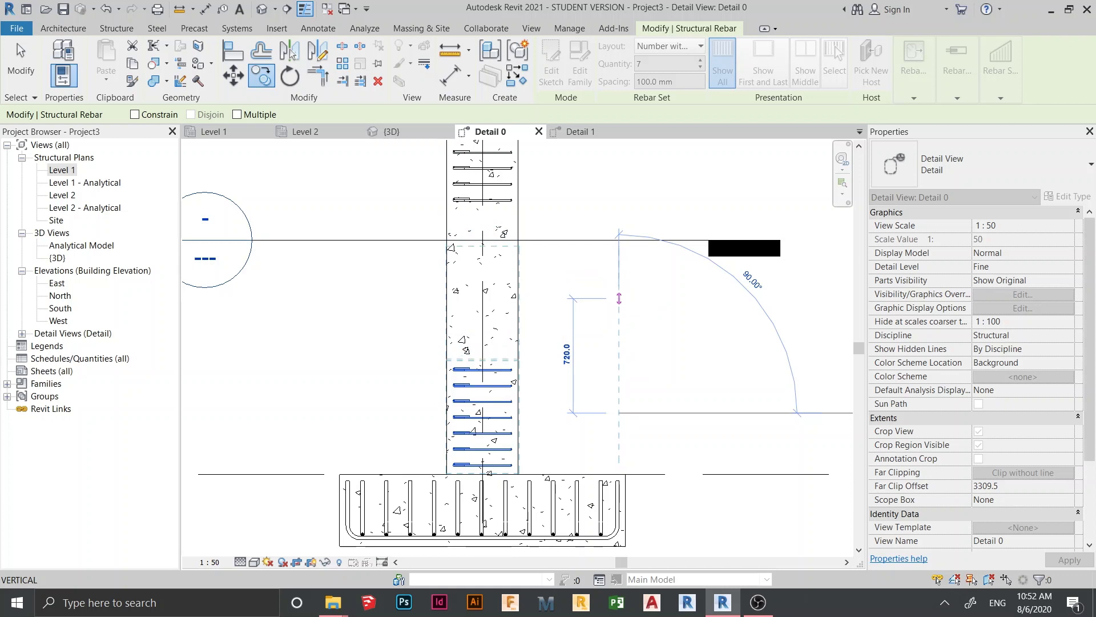
click(619, 301)
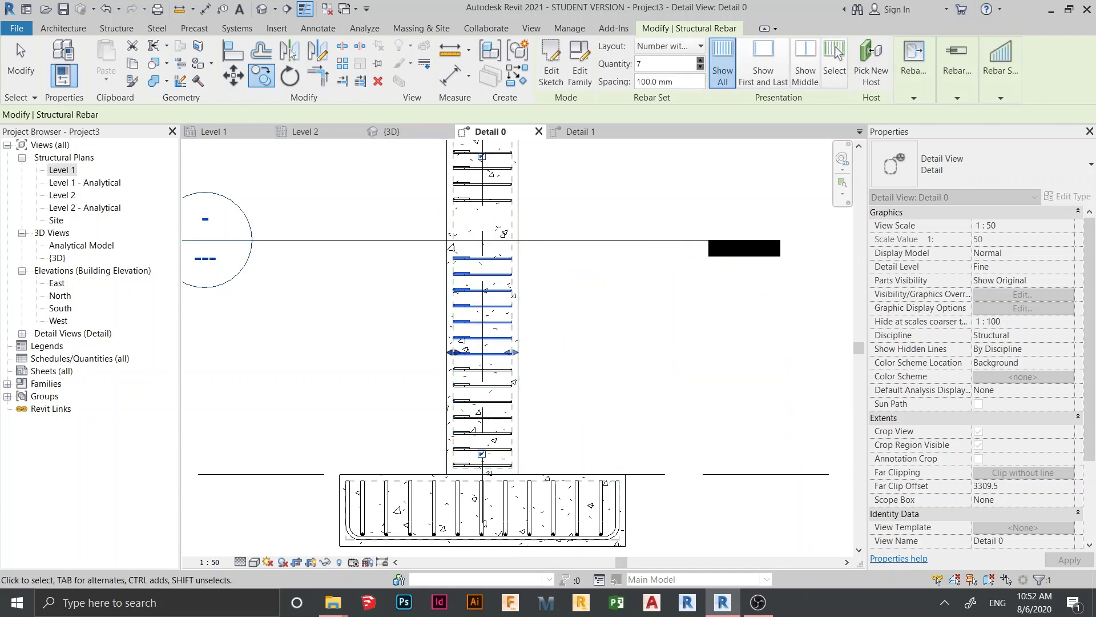
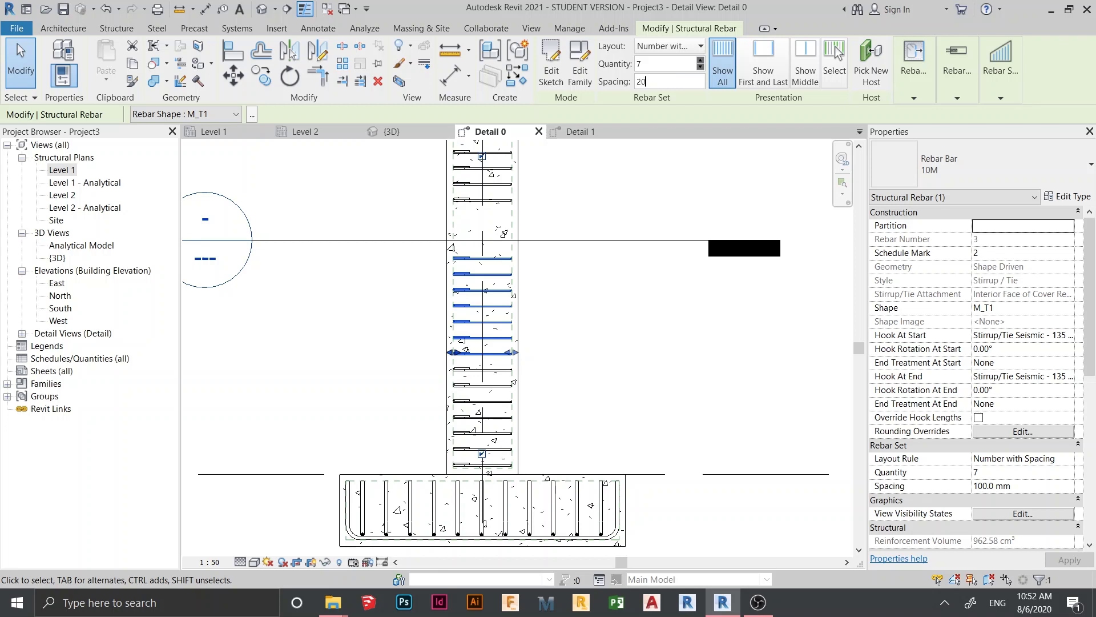
- Lay out the copied middle tie set as 5 ties at 200 mm spacing
key(Return)
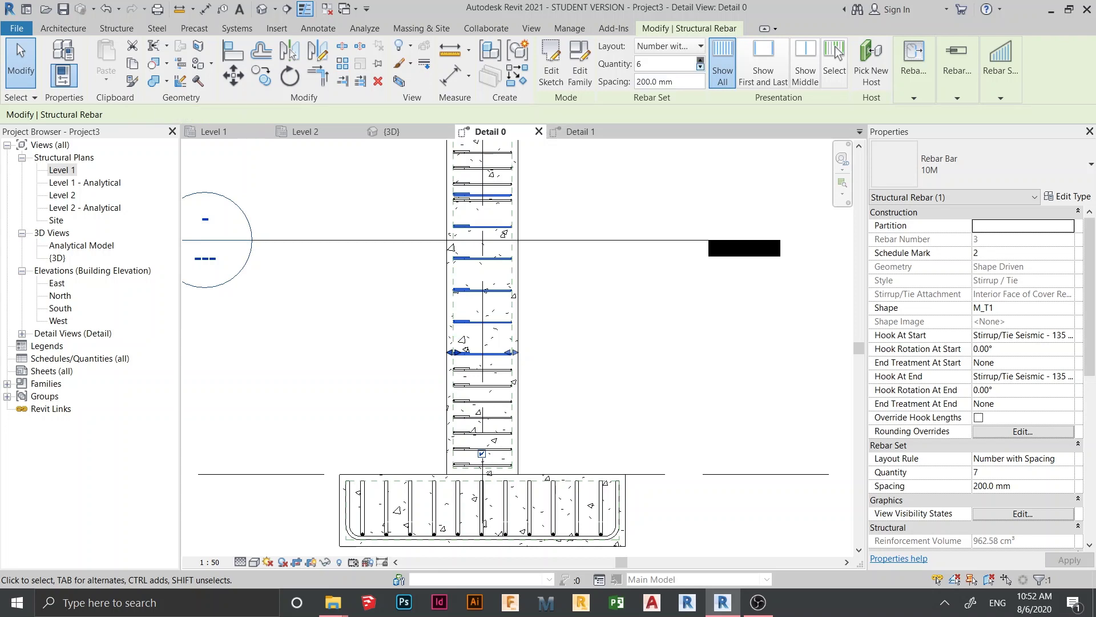
scroll(560, 224, up, 2)
middle_drag(559, 225, 615, 210)
click(620, 403)
scroll(620, 403, up, 3)
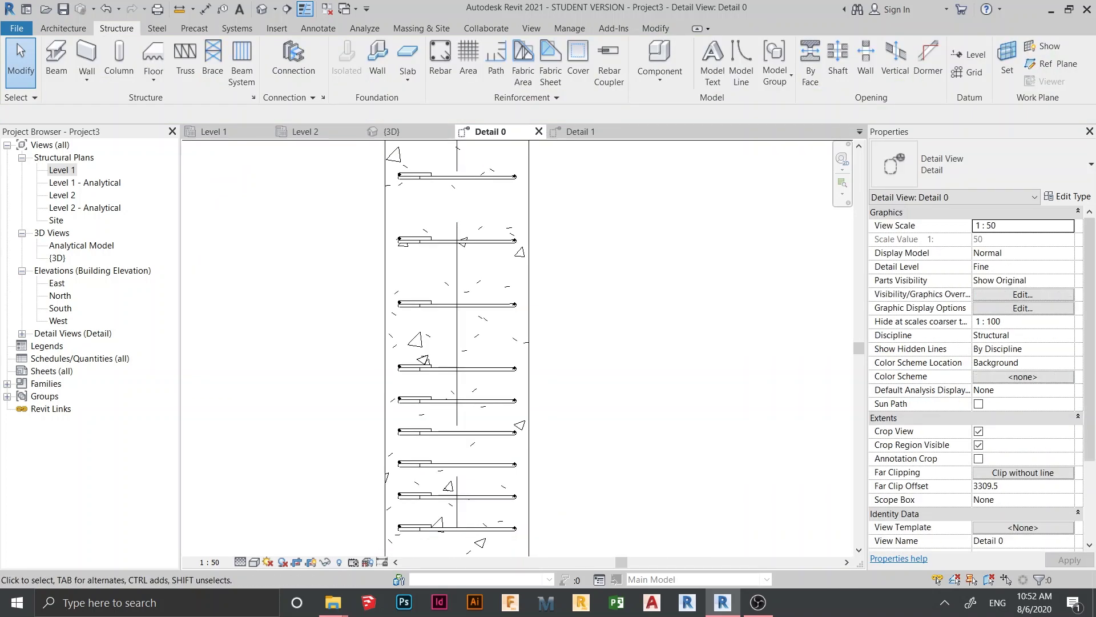
click(528, 343)
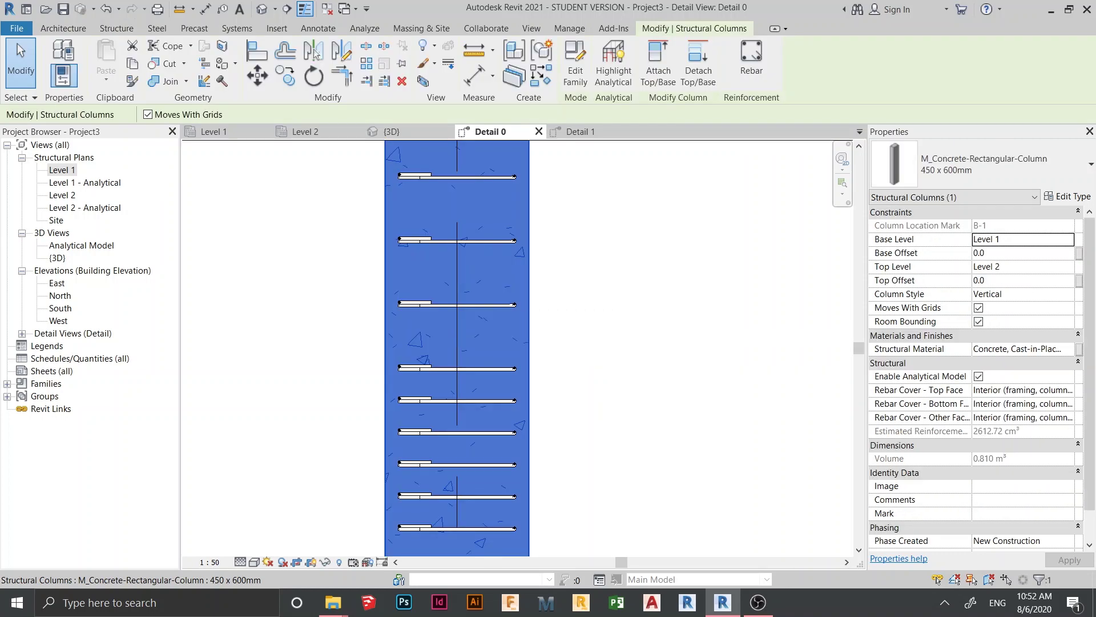
key(Escape)
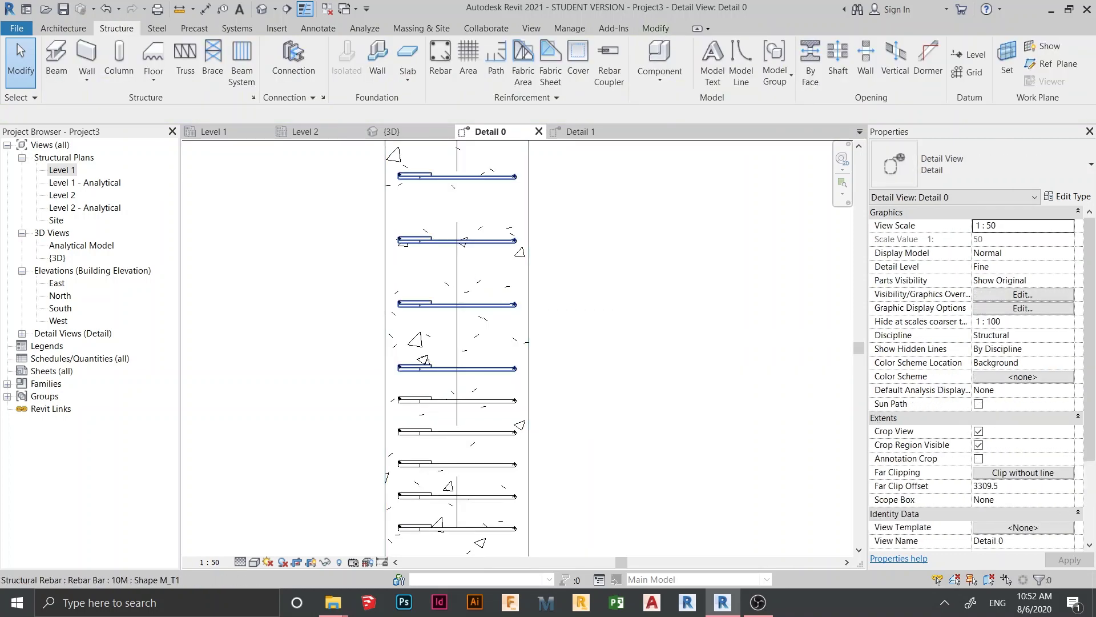
click(511, 305)
scroll(513, 304, down, 1)
middle_drag(514, 304, 529, 394)
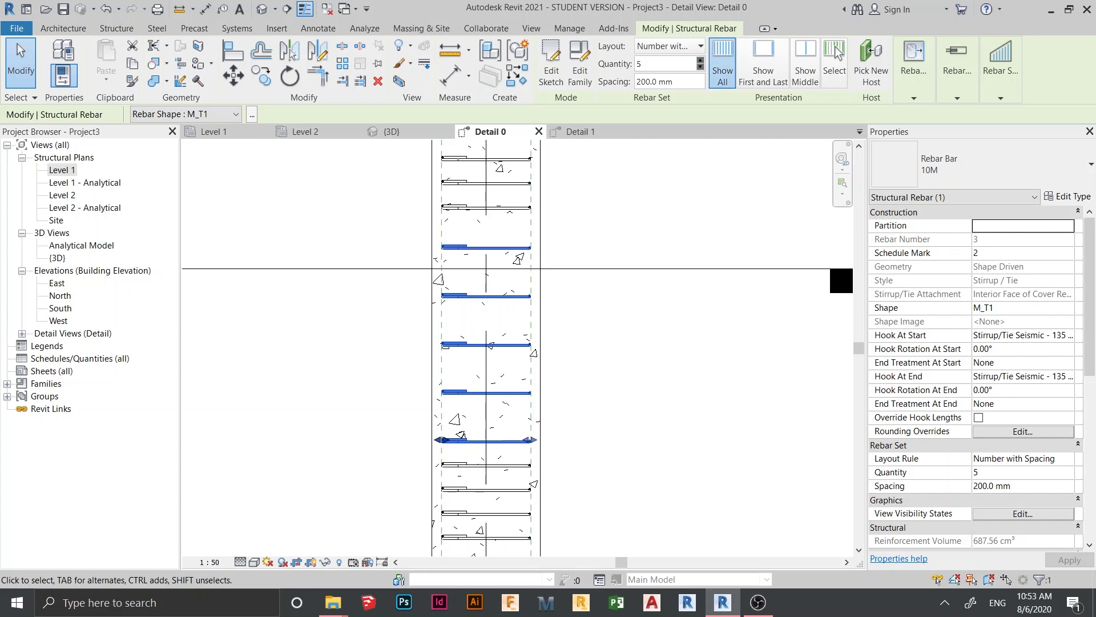
middle_drag(515, 254, 513, 179)
key(Escape)
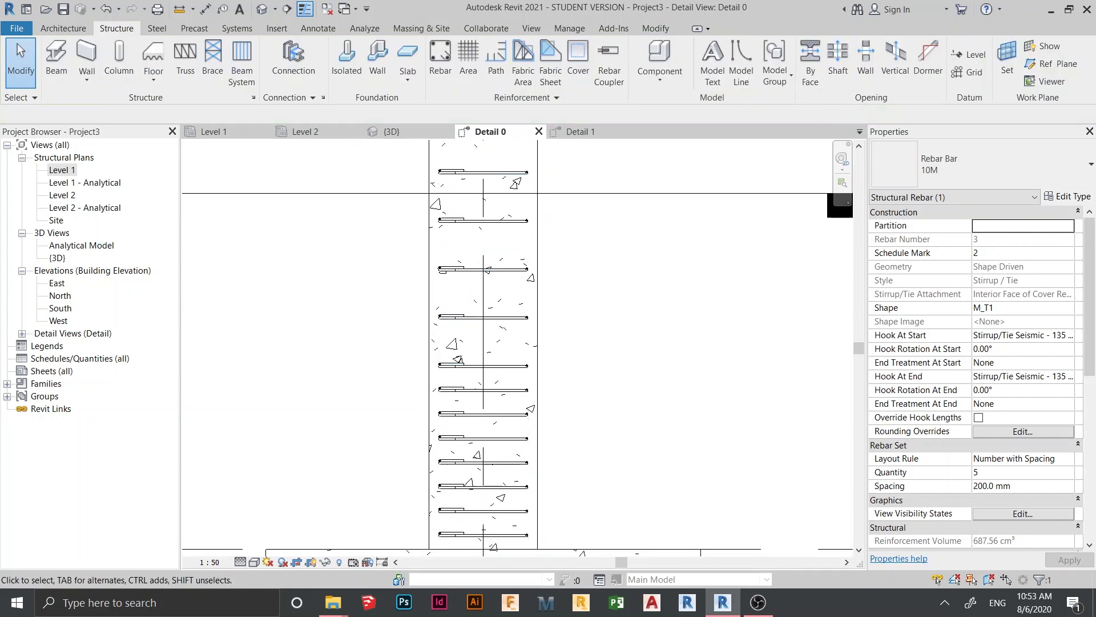
- Add an aligned dimension for the clear gap between the two lowest ties of the middle set, placed beside the column
key(d)
key(i)
scroll(627, 338, up, 2)
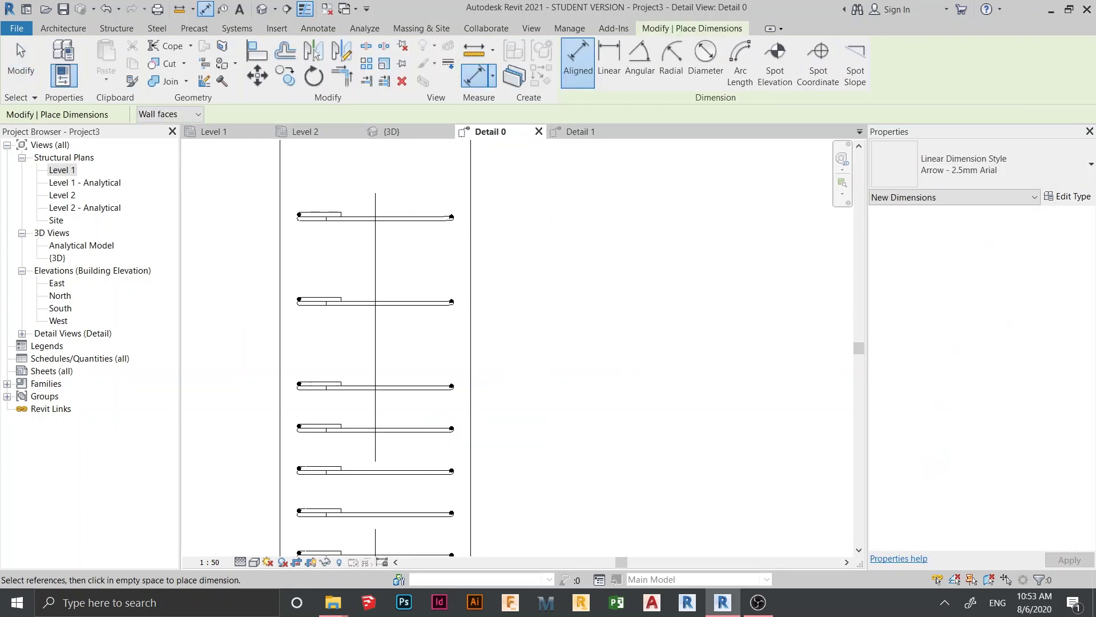
middle_drag(374, 388, 596, 336)
scroll(596, 335, up, 1)
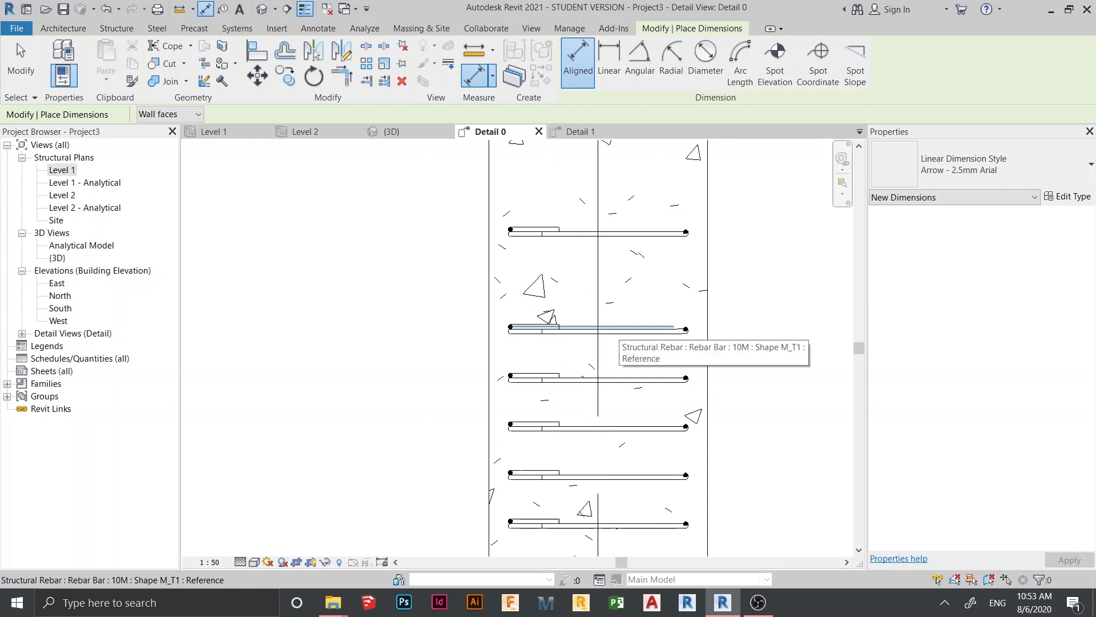
click(621, 325)
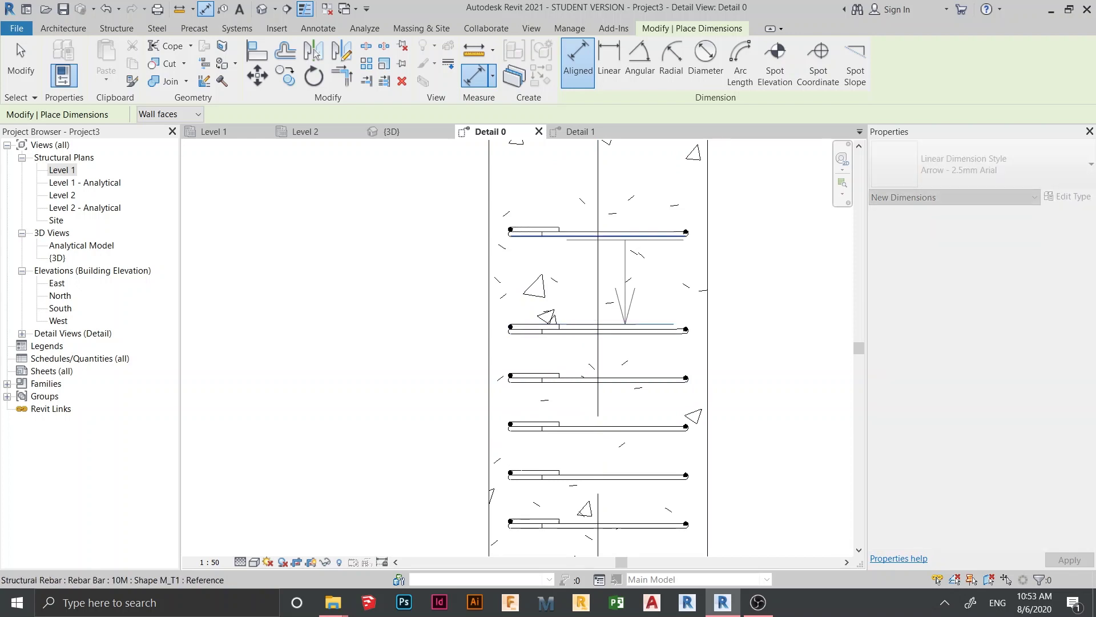
click(625, 236)
scroll(317, 271, down, 1)
click(350, 283)
- Dimension the clear gap between the middle set's highest tie and the upper set's lowest tie, beside the column
scroll(371, 285, down, 2)
middle_drag(371, 284, 378, 527)
scroll(449, 332, up, 2)
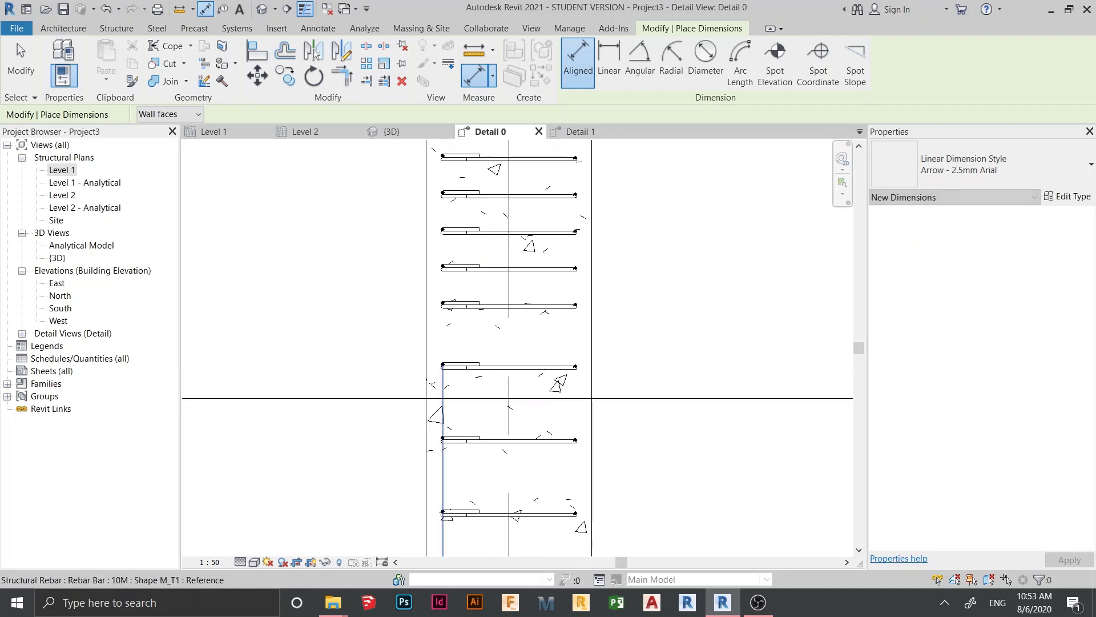
click(458, 363)
click(461, 307)
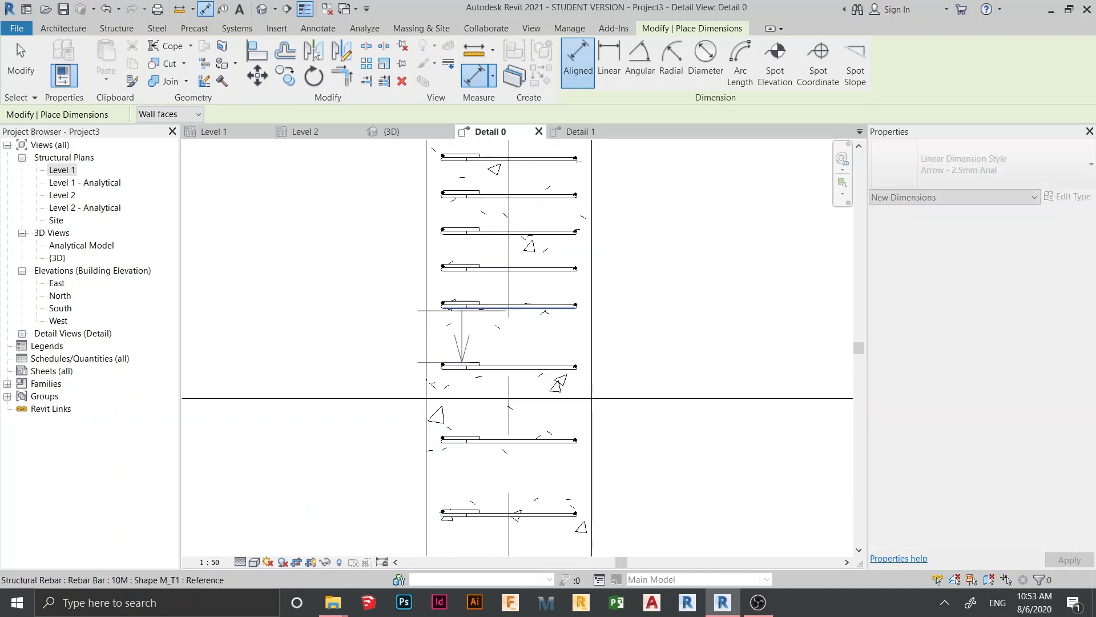
scroll(385, 318, down, 3)
middle_drag(368, 322, 406, 217)
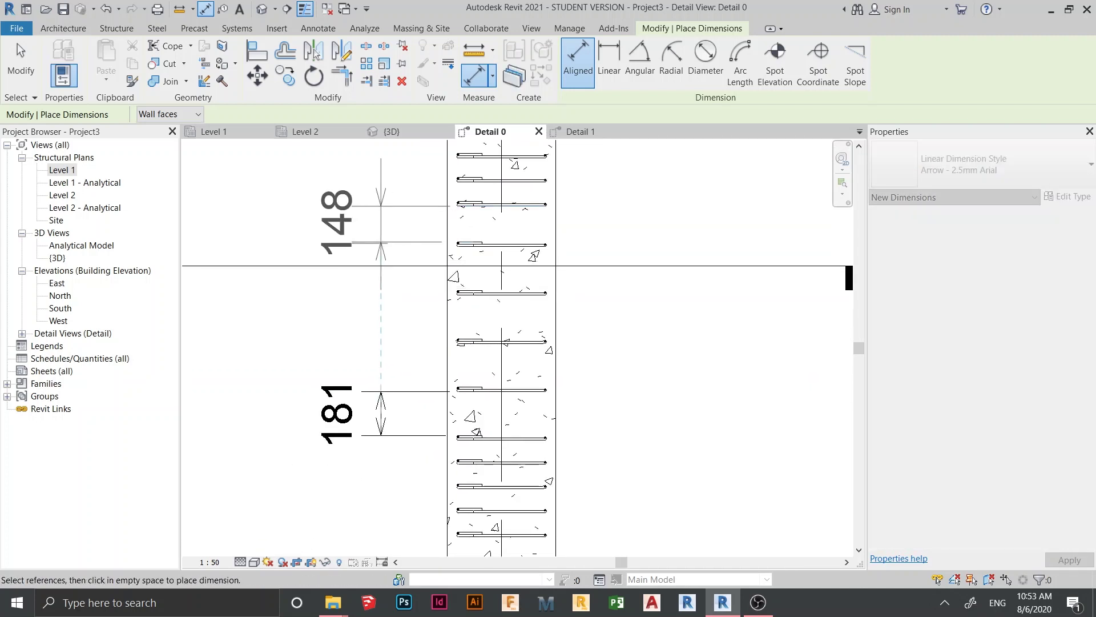
click(381, 250)
scroll(395, 309, down, 1)
middle_drag(395, 308, 515, 327)
key(Escape)
key(Escape)
scroll(515, 327, down, 1)
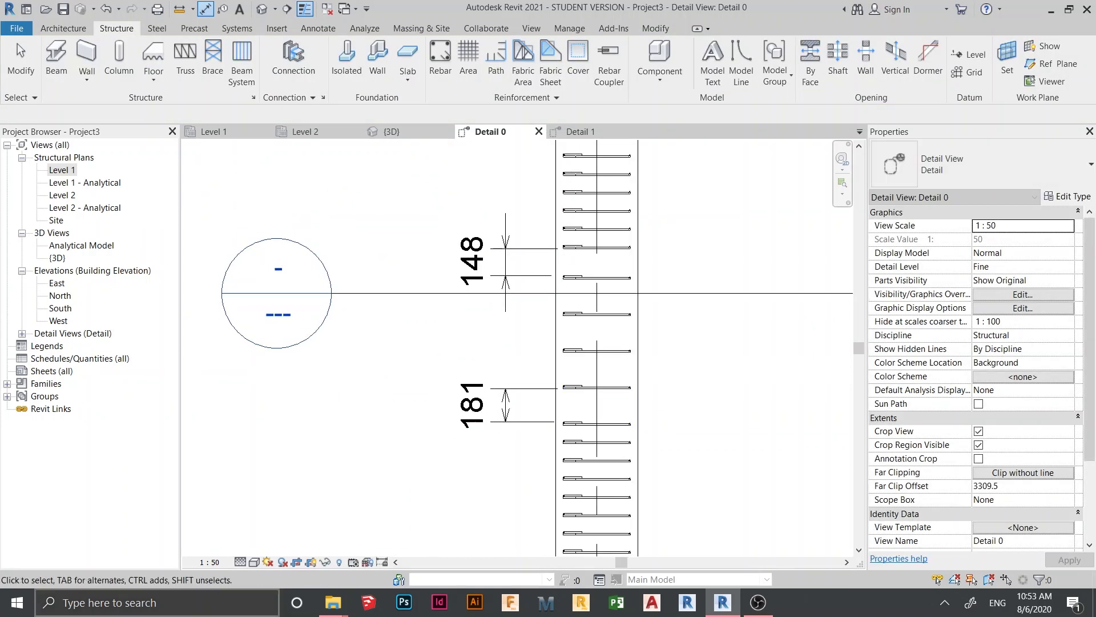
- Switch to Calculator, average the two dimensioned gaps of 181 and 148, and return to the Detail 0 view in Revit
click(157, 602)
text(calculator)
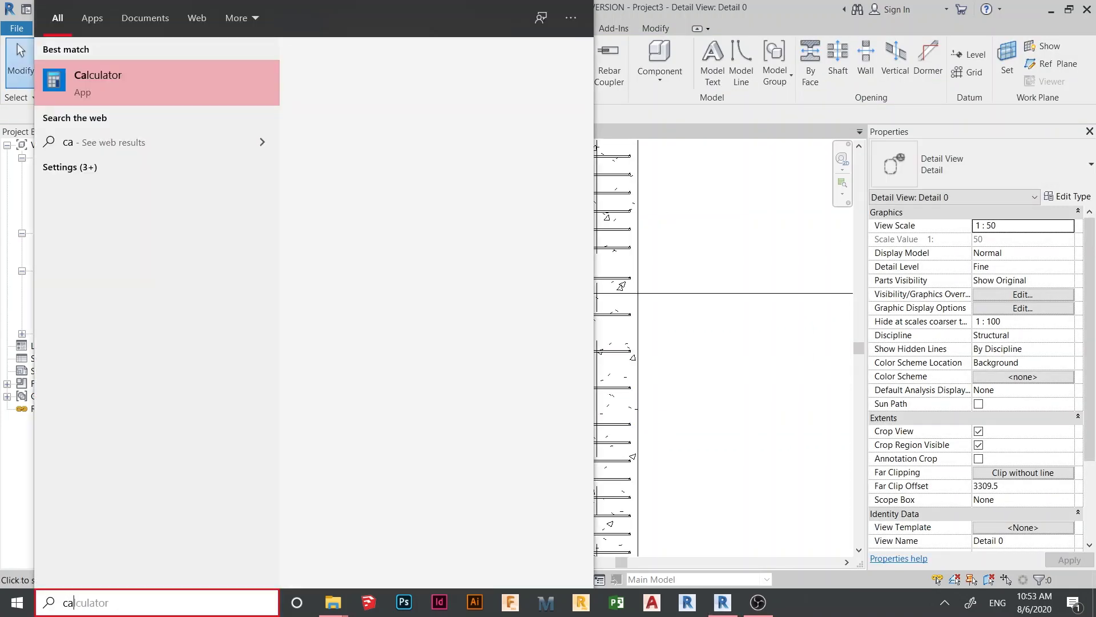
key(Return)
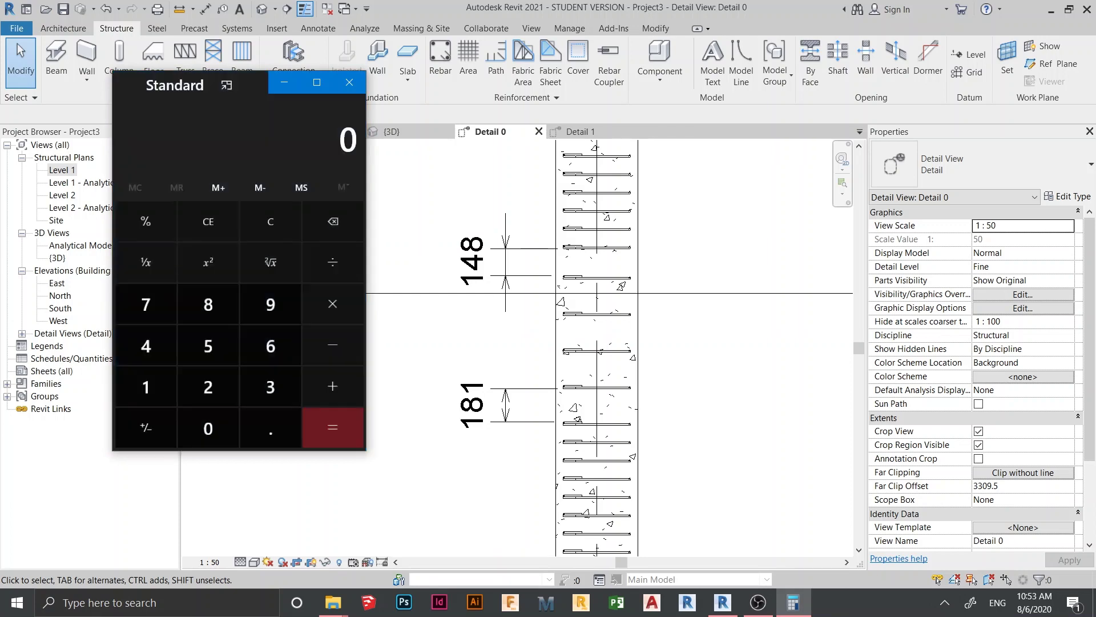
text(181 )
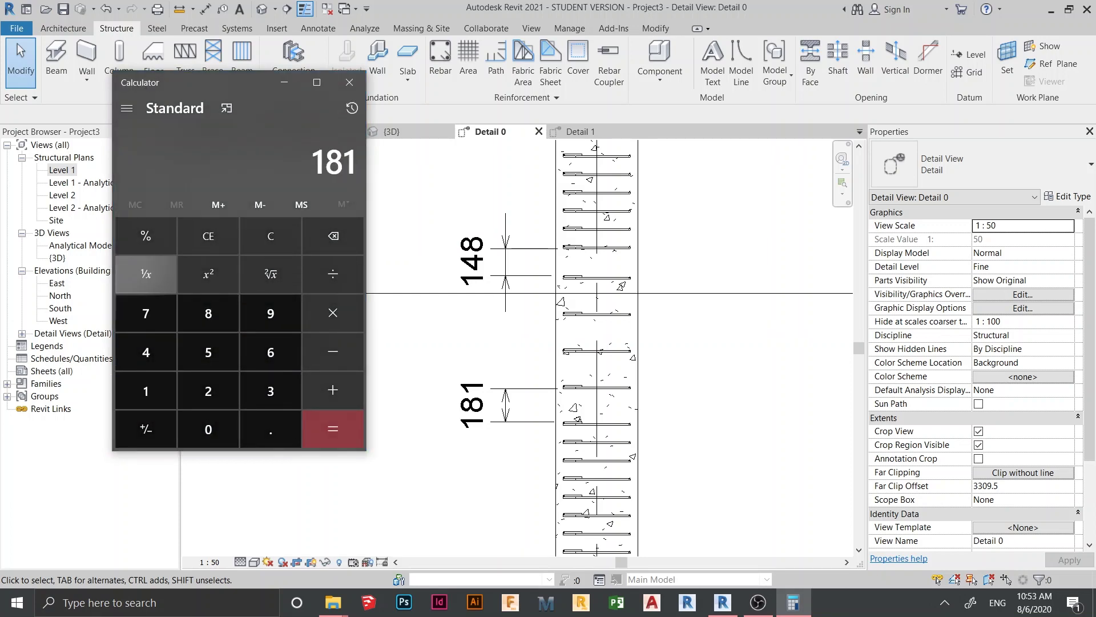
text(+ 148 ÷ 2 =)
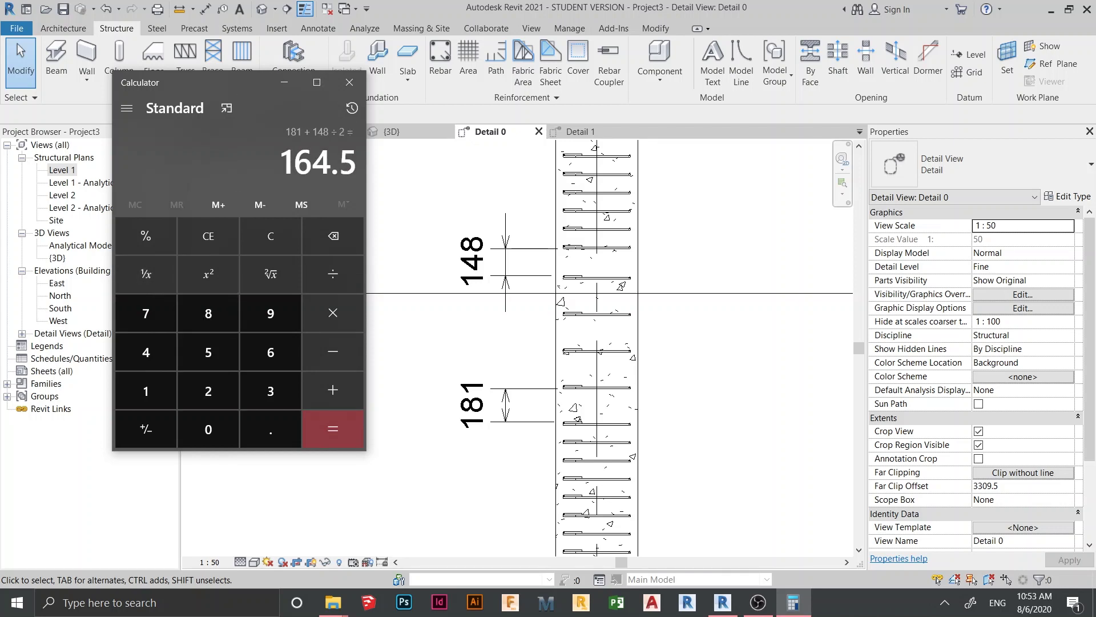
click(284, 82)
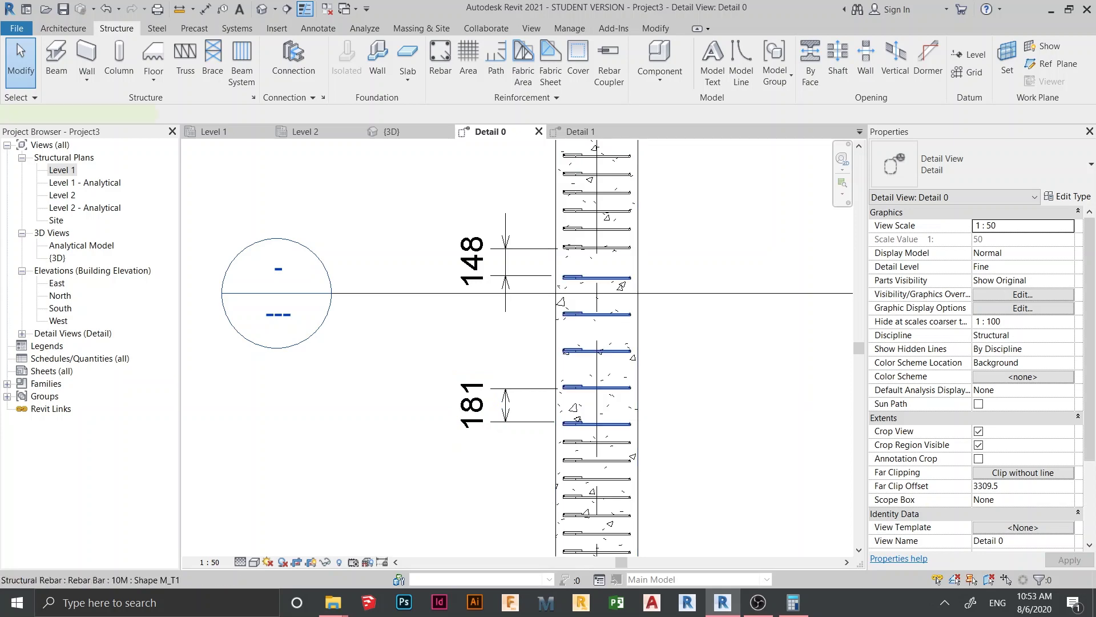
- Delete the dimension between the two lowest ties of the middle set
click(571, 423)
middle_drag(506, 427, 491, 386)
scroll(491, 388, up, 1)
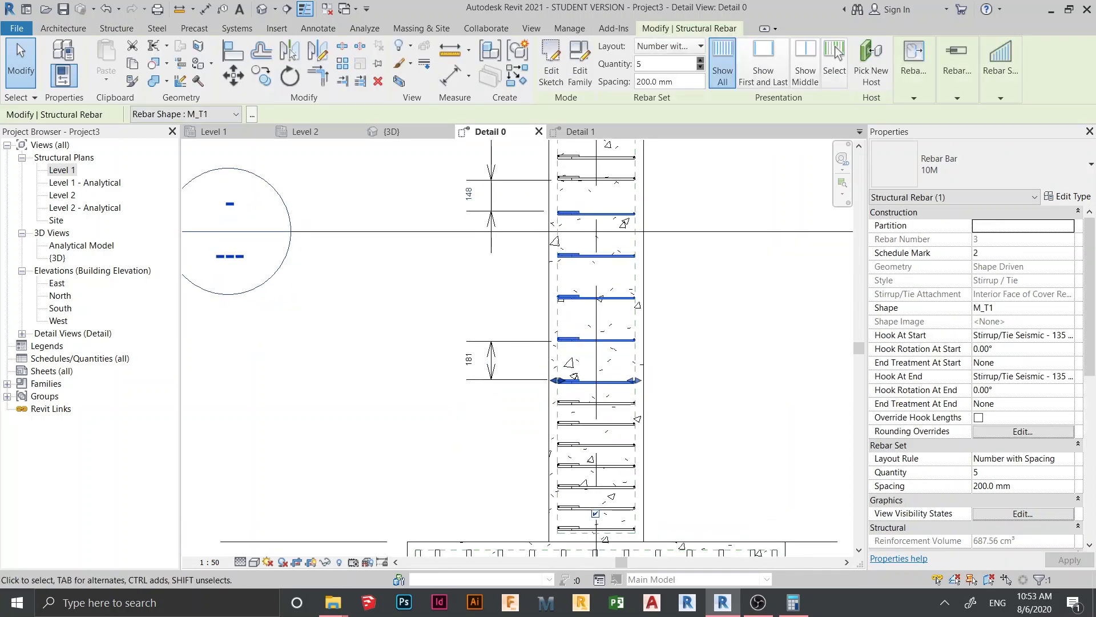
key(Escape)
click(492, 378)
key(Delete)
- Dimension the clear gap between the lower set's highest tie and the middle set's lowest tie, beside the column
key(d)
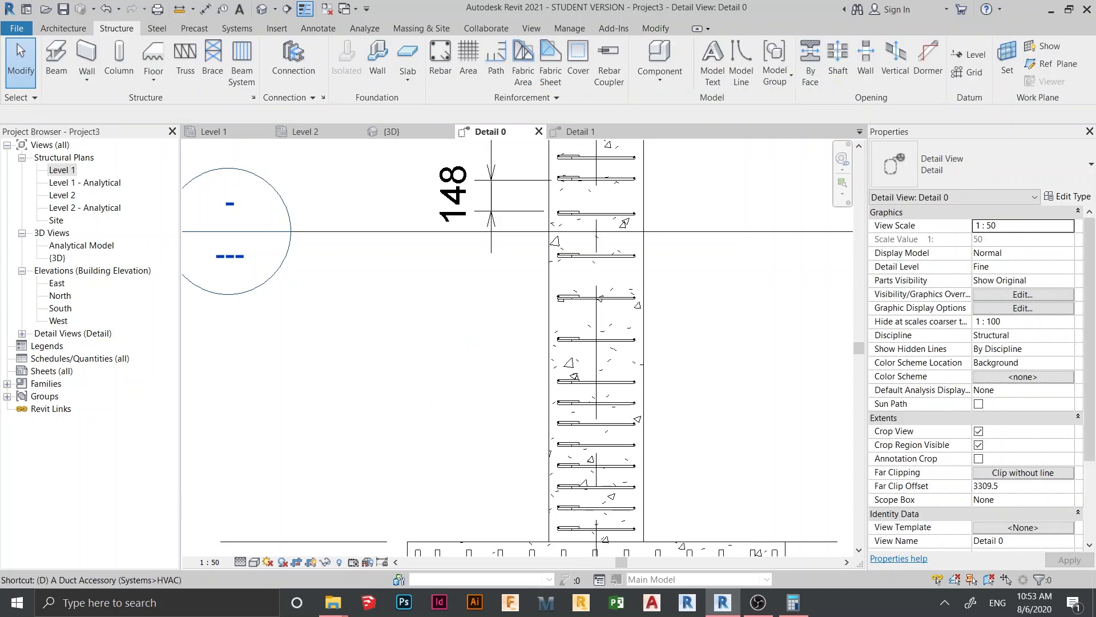
key(i)
scroll(541, 386, up, 2)
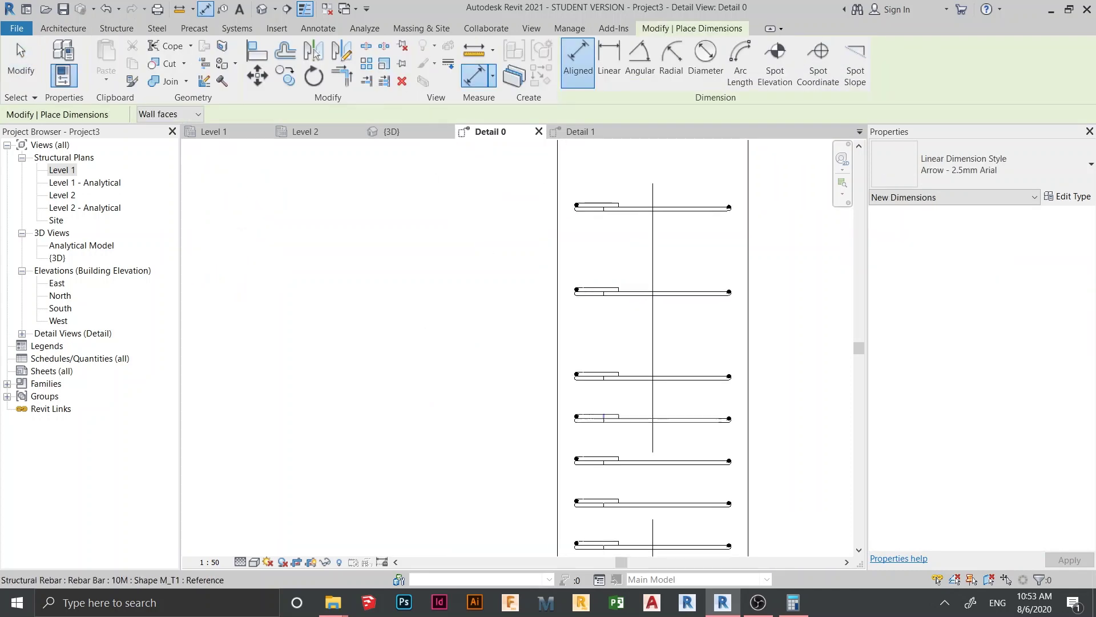
click(628, 415)
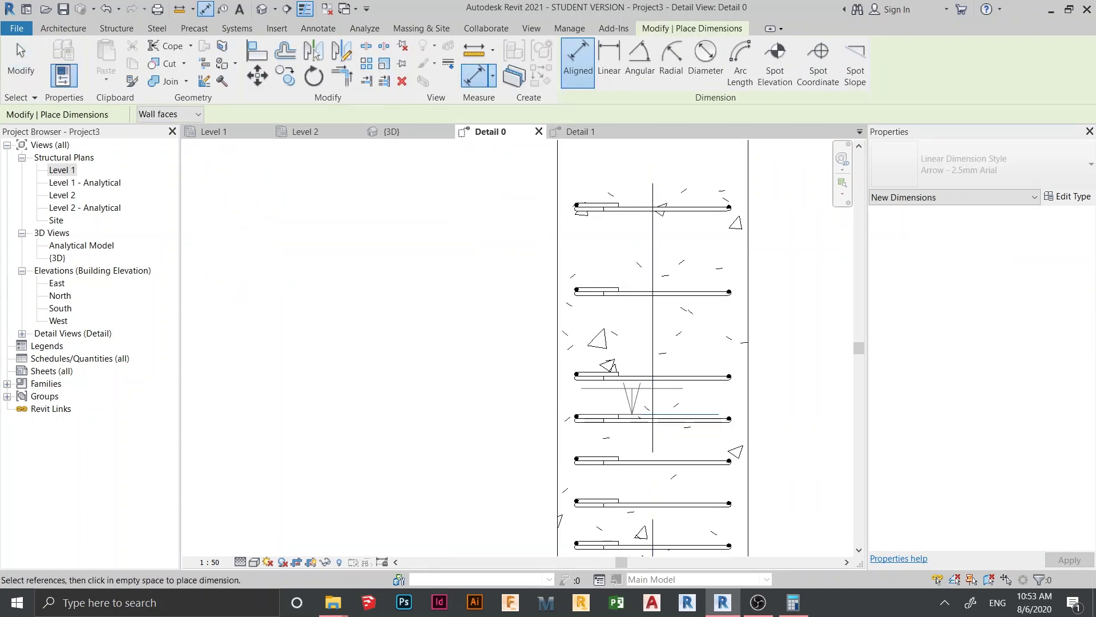
click(628, 377)
click(486, 394)
scroll(563, 311, down, 2)
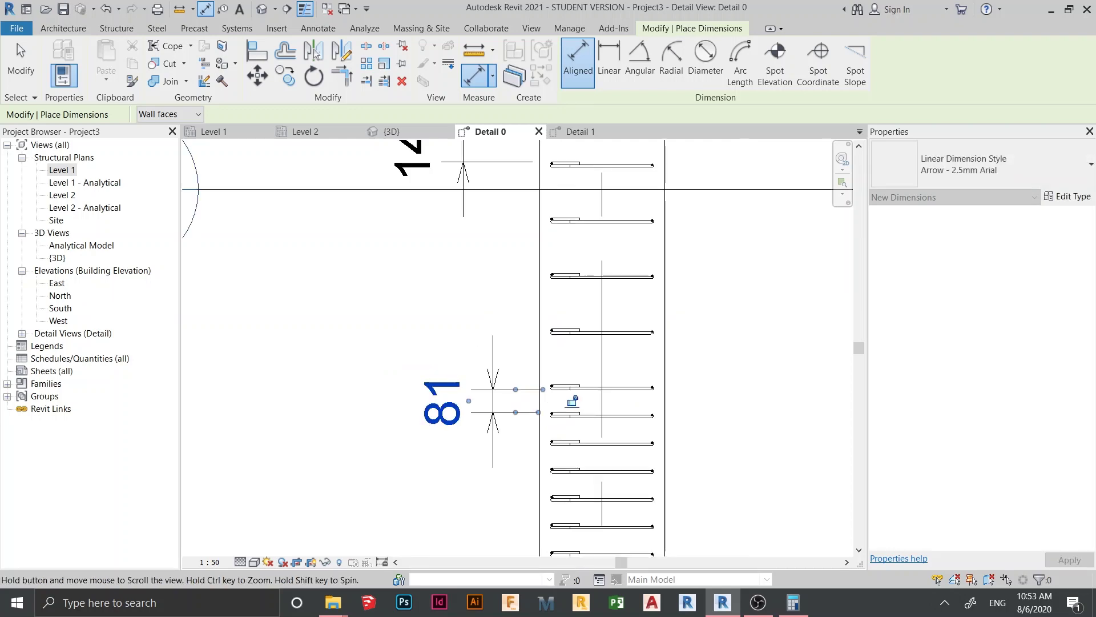
key(Escape)
key(Escape)
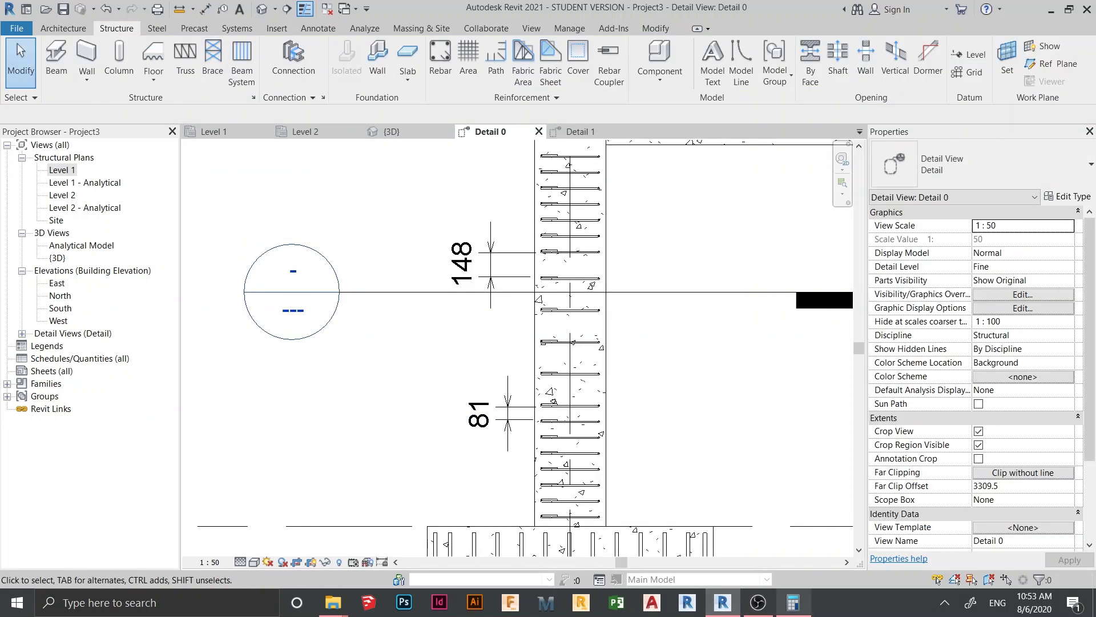
- Switch to Calculator, average the two dimensioned gaps of 81 and 148, and return to the Detail 0 view in Revit
key(alt+Tab)
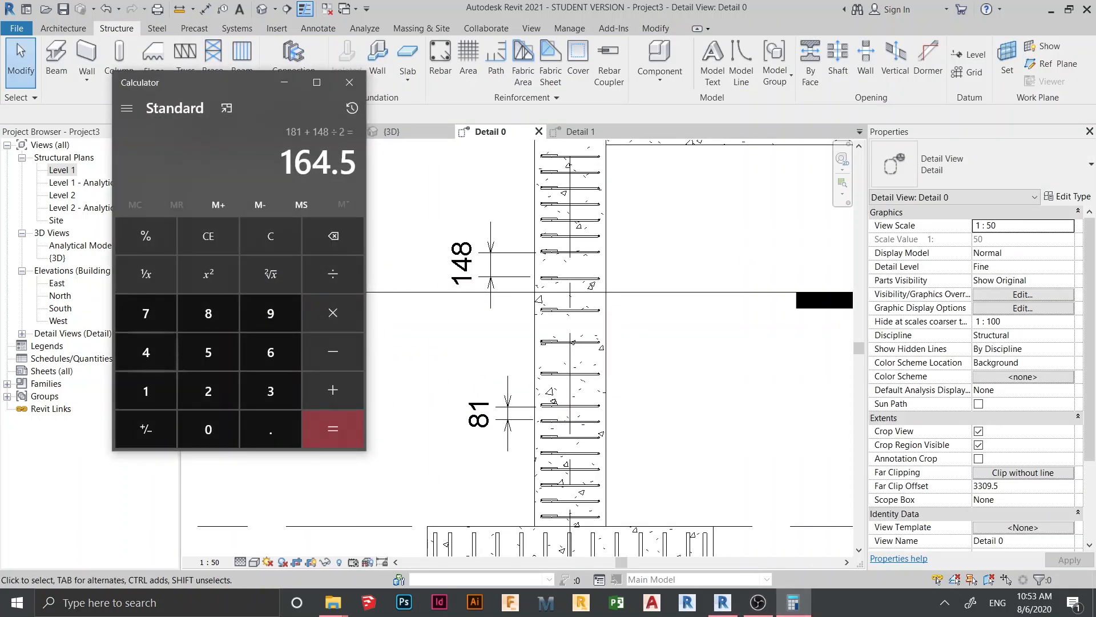
click(271, 236)
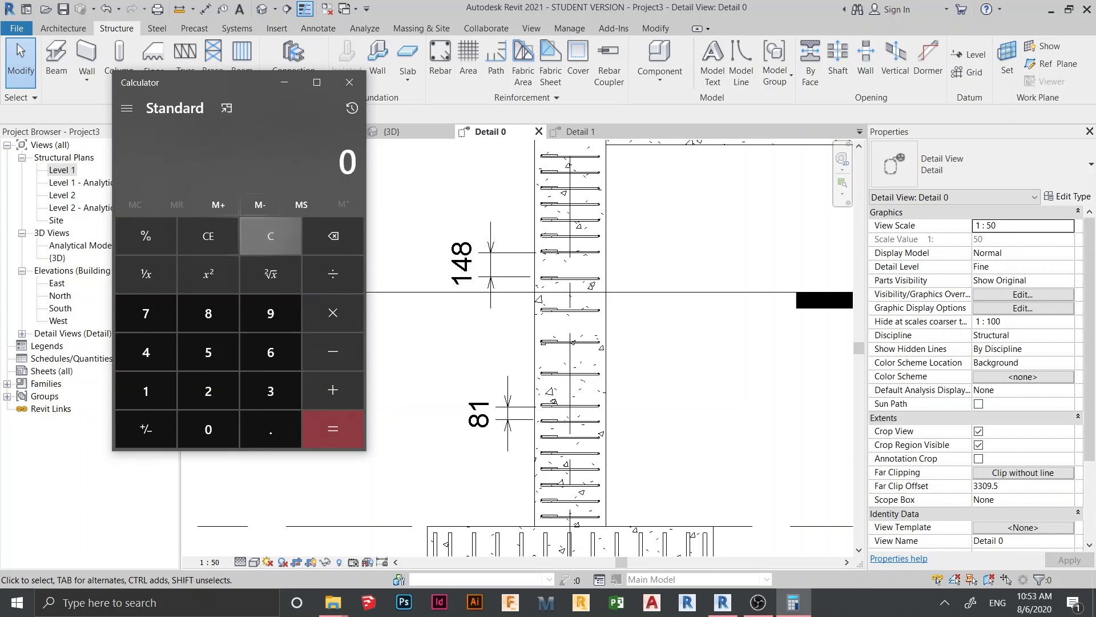
text(81 + 148 ÷ 2 =)
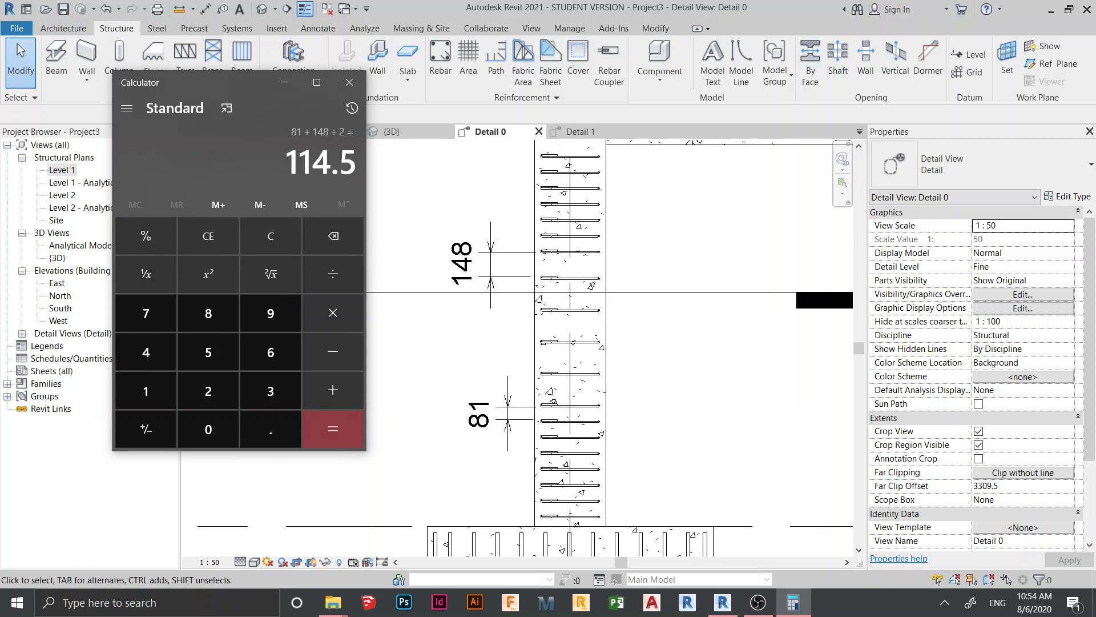
key(alt+Tab)
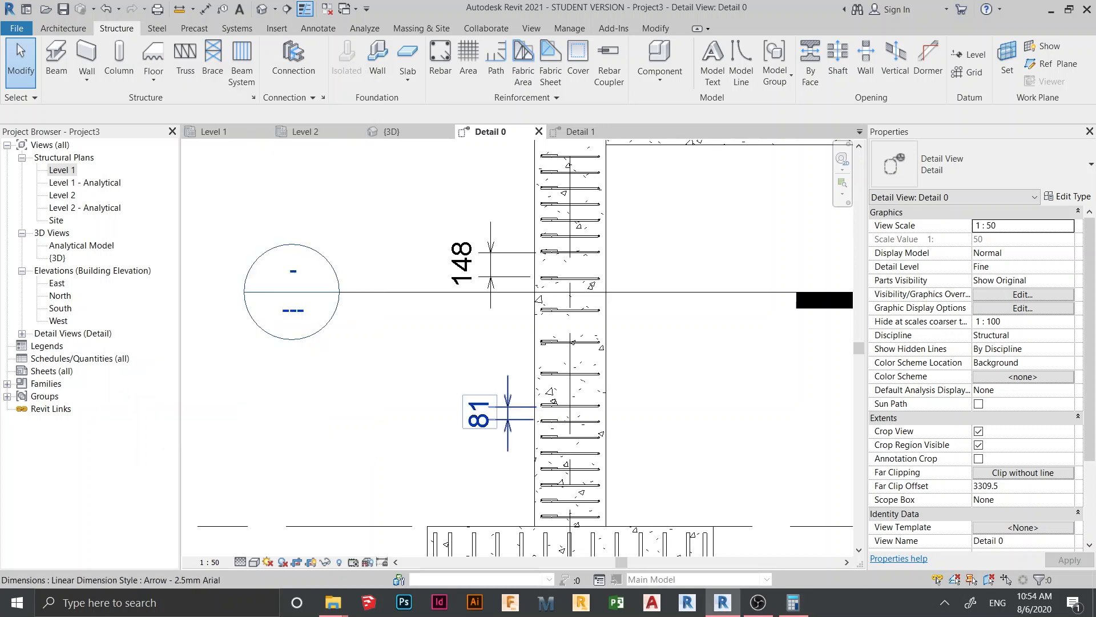
- Reposition the middle tie set by setting the clear gap to the lower set's highest tie to 114.5 mm
click(566, 405)
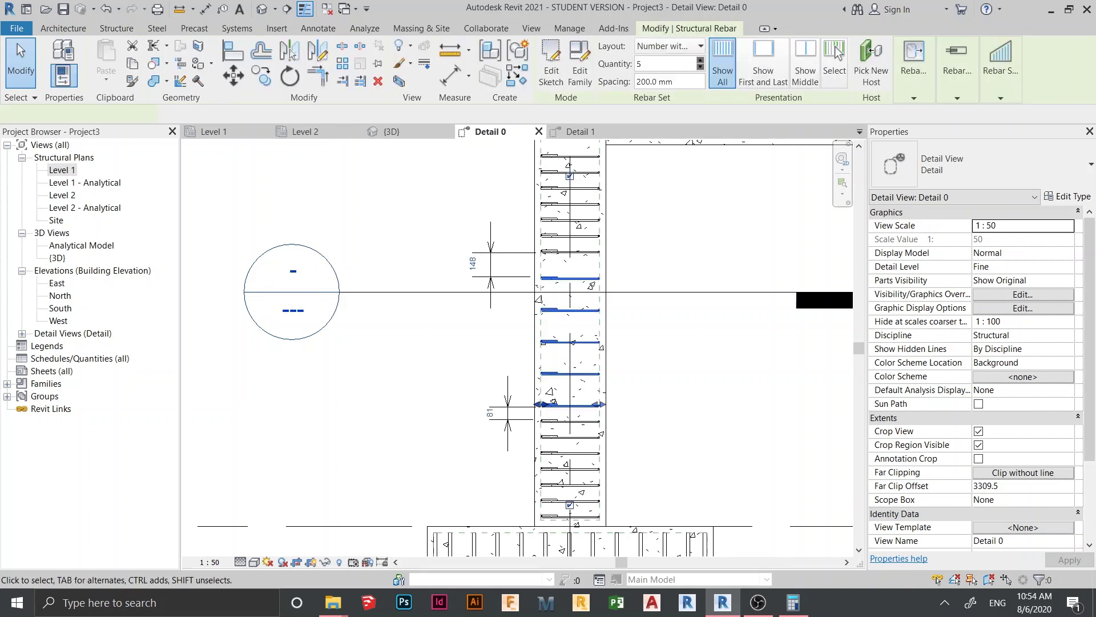
scroll(494, 422, up, 5)
click(480, 414)
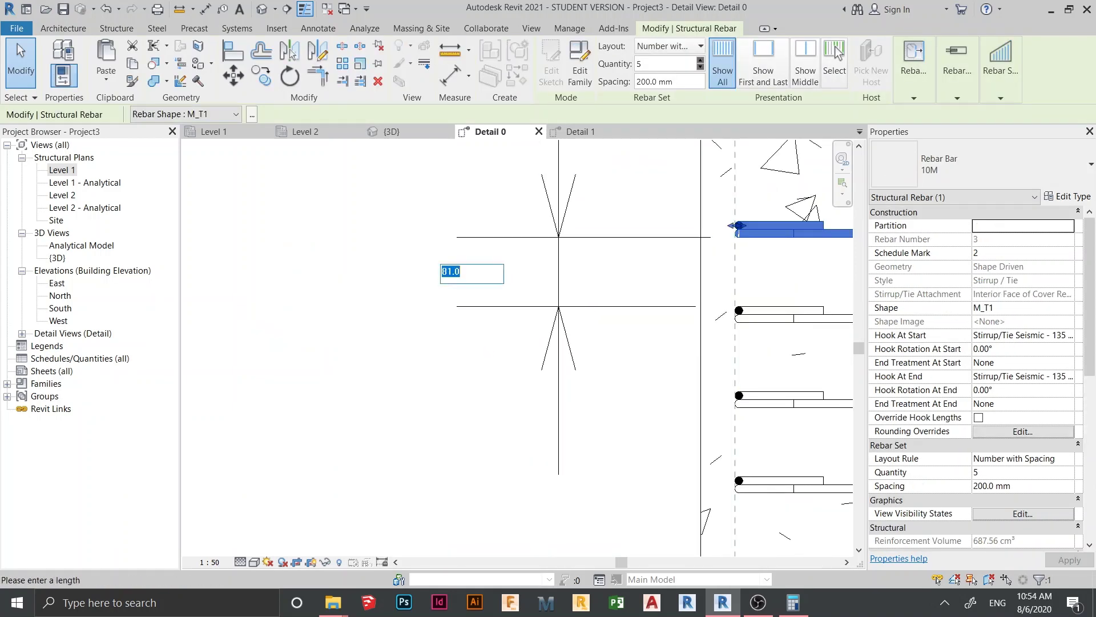
text(114.5)
key(Return)
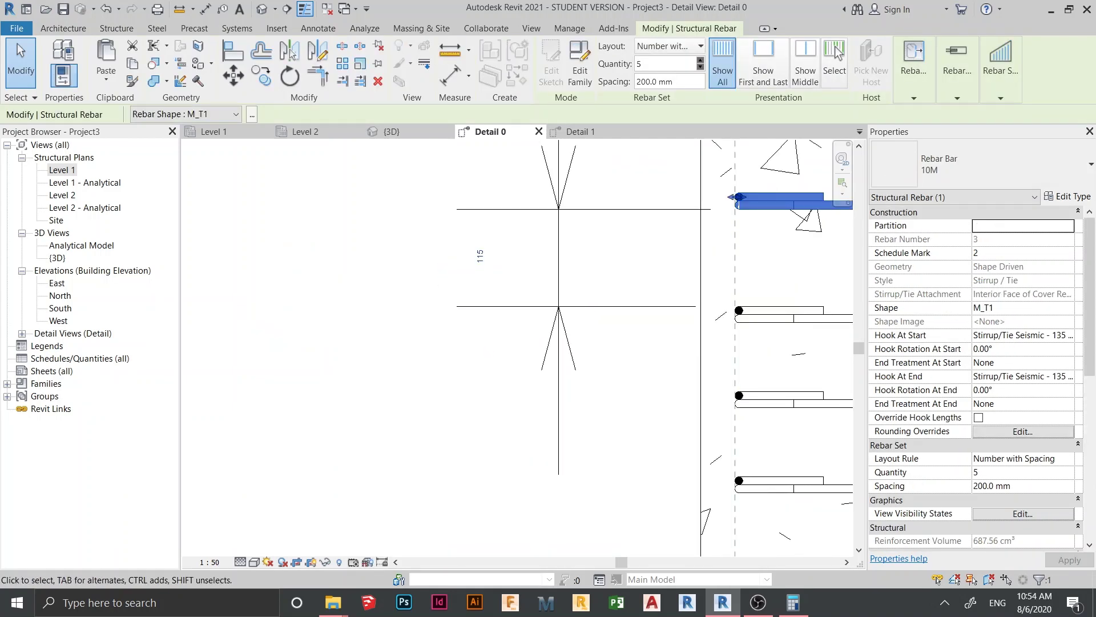
- Delete both gap dimensions beside the column, above and below the middle tie set
middle_drag(571, 286, 558, 463)
scroll(606, 400, down, 2)
middle_drag(605, 399, 557, 404)
key(Escape)
click(469, 448)
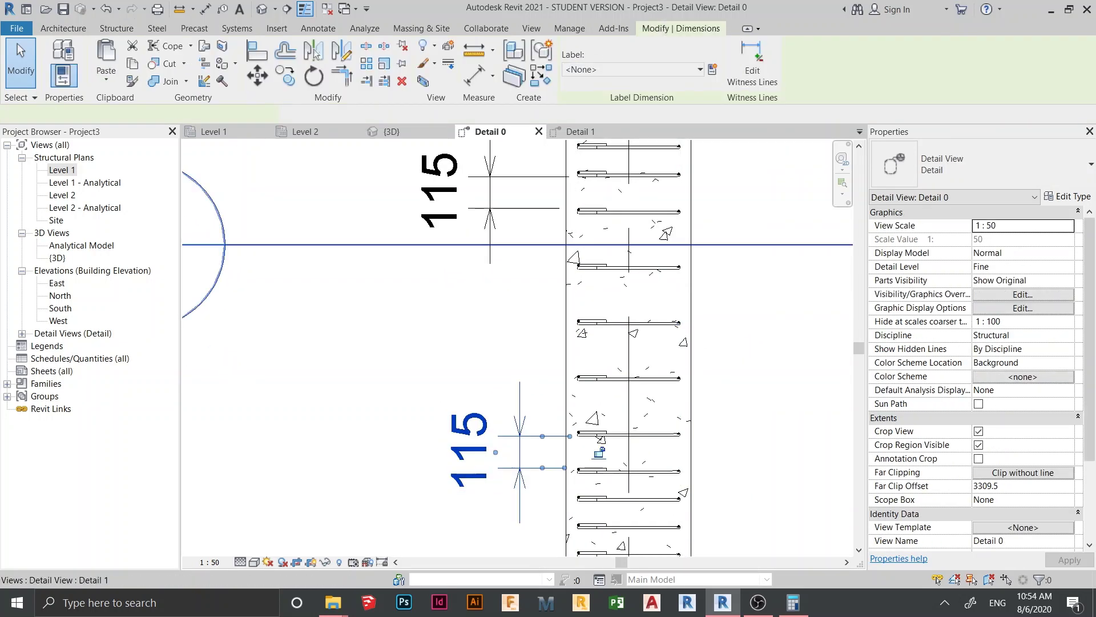
ctrl+click(490, 203)
key(Escape)
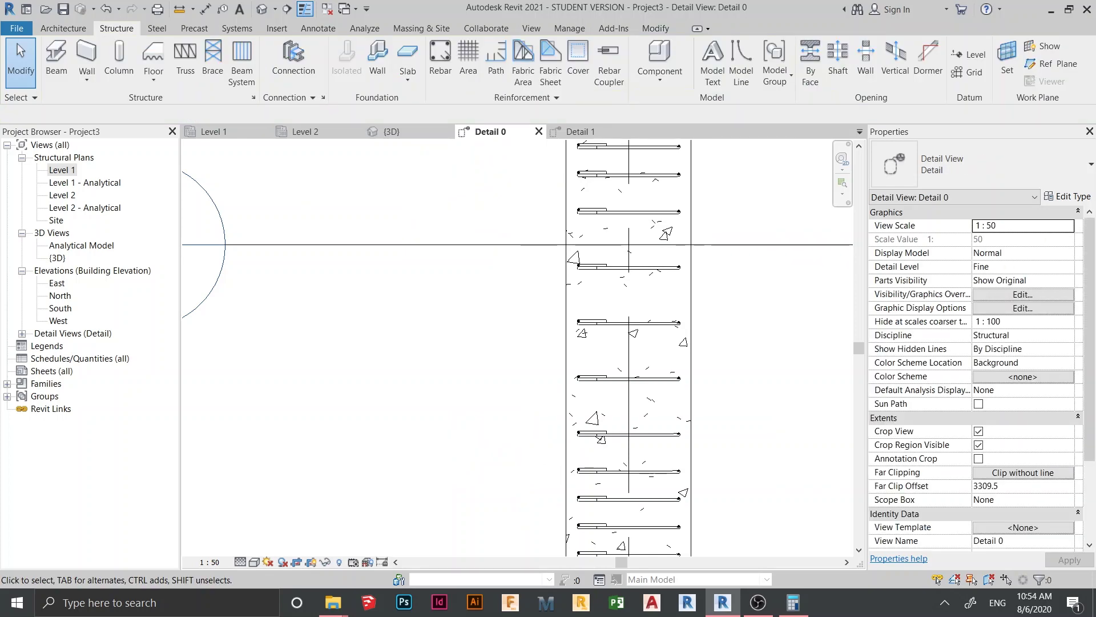
- Move the Detail 1 section line up the column to the underside of the beam
scroll(513, 343, down, 2)
middle_drag(513, 342, 491, 377)
click(402, 298)
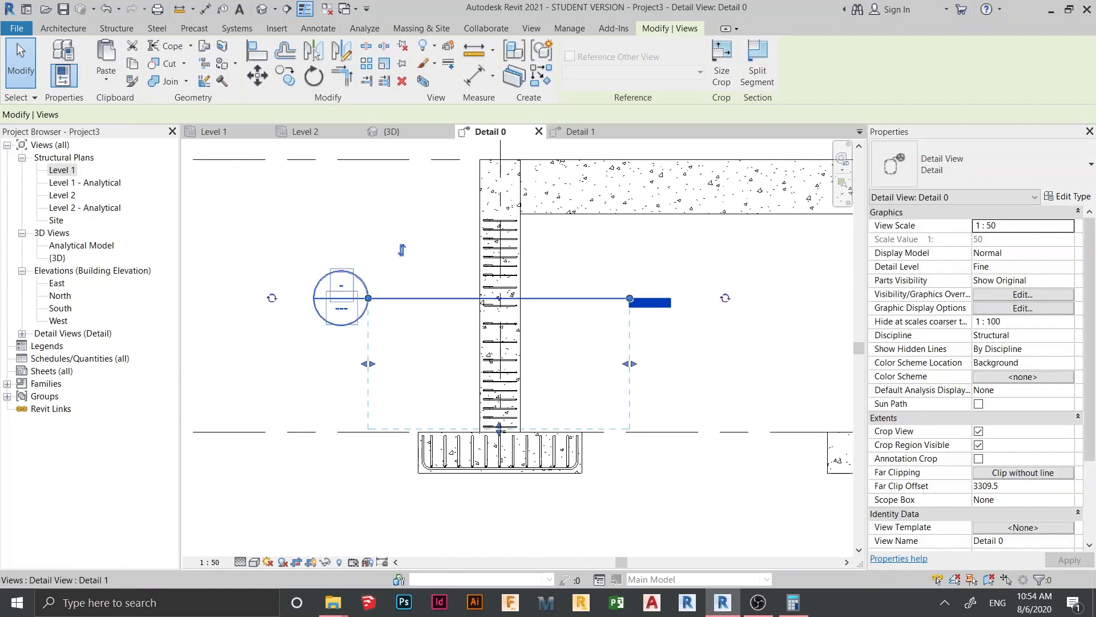
drag(402, 298, 402, 212)
drag(402, 164, 402, 164)
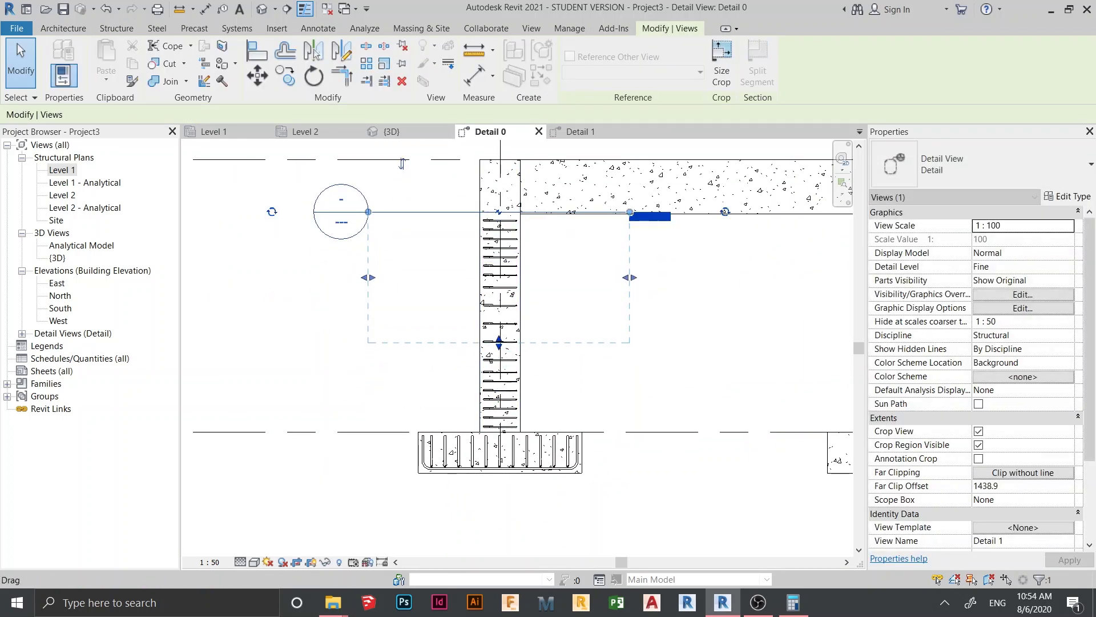
key(Escape)
middle_drag(402, 164, 390, 196)
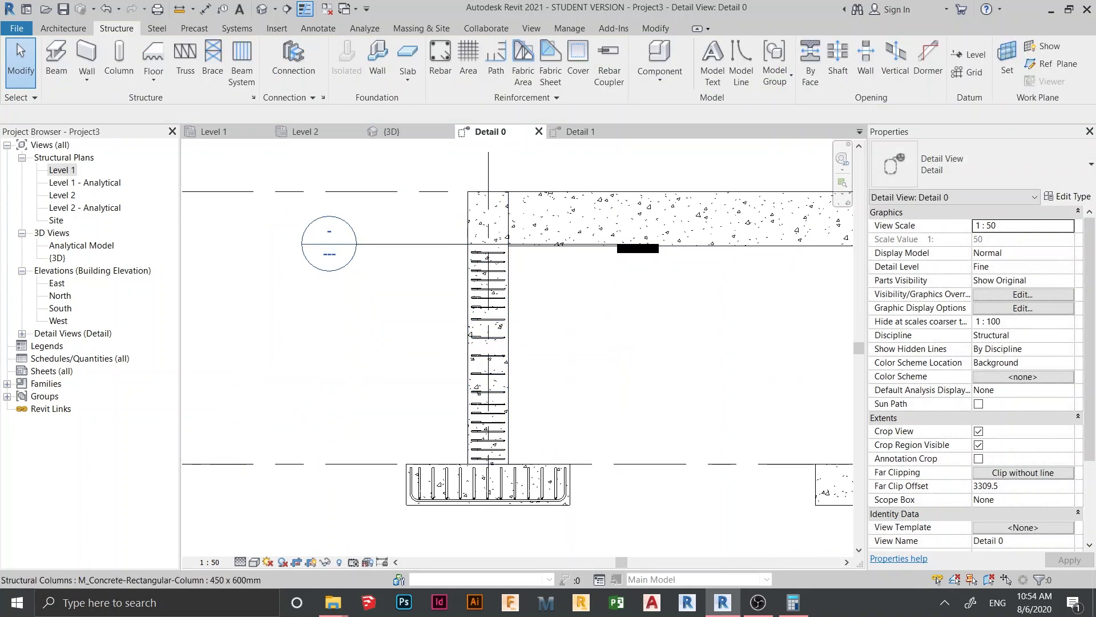
- In the Detail 1 view, set up Rebar placement with straight 22M bars of shape M_00 on the current work plane, perpendicular to cover
key(ctrl+Tab)
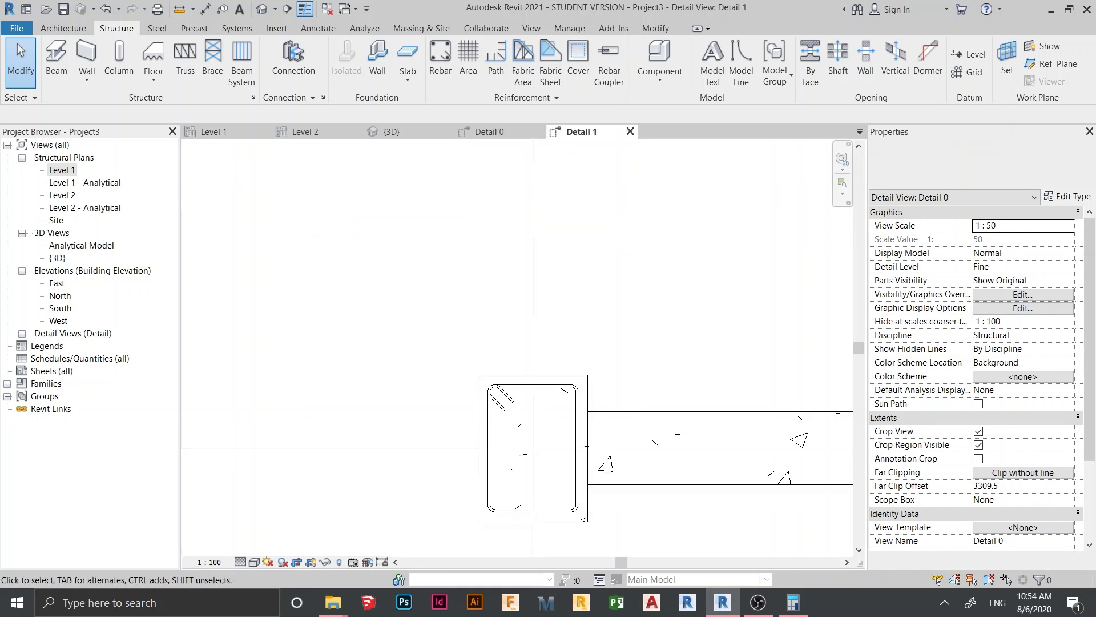
scroll(517, 347, up, 2)
scroll(517, 347, down, 2)
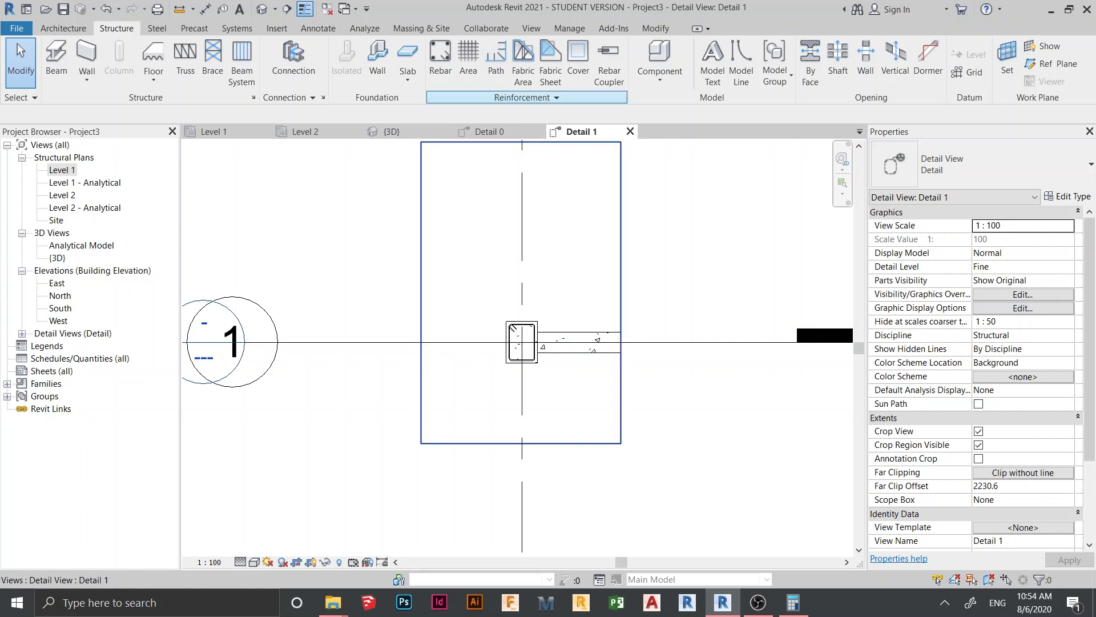
click(440, 63)
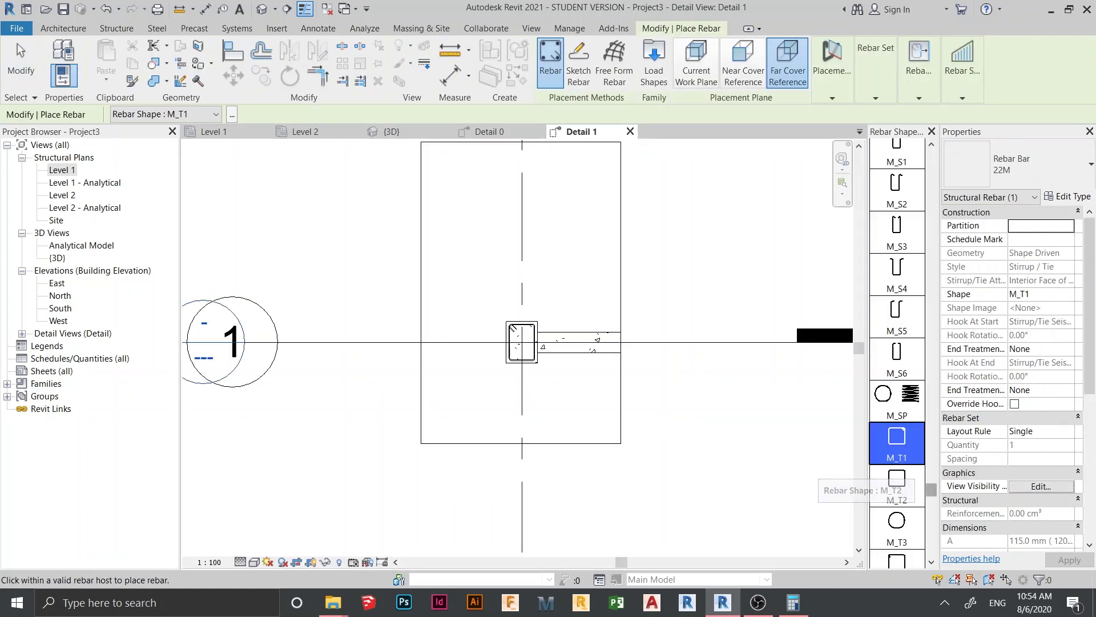
drag(931, 489, 931, 425)
drag(931, 243, 931, 157)
click(896, 160)
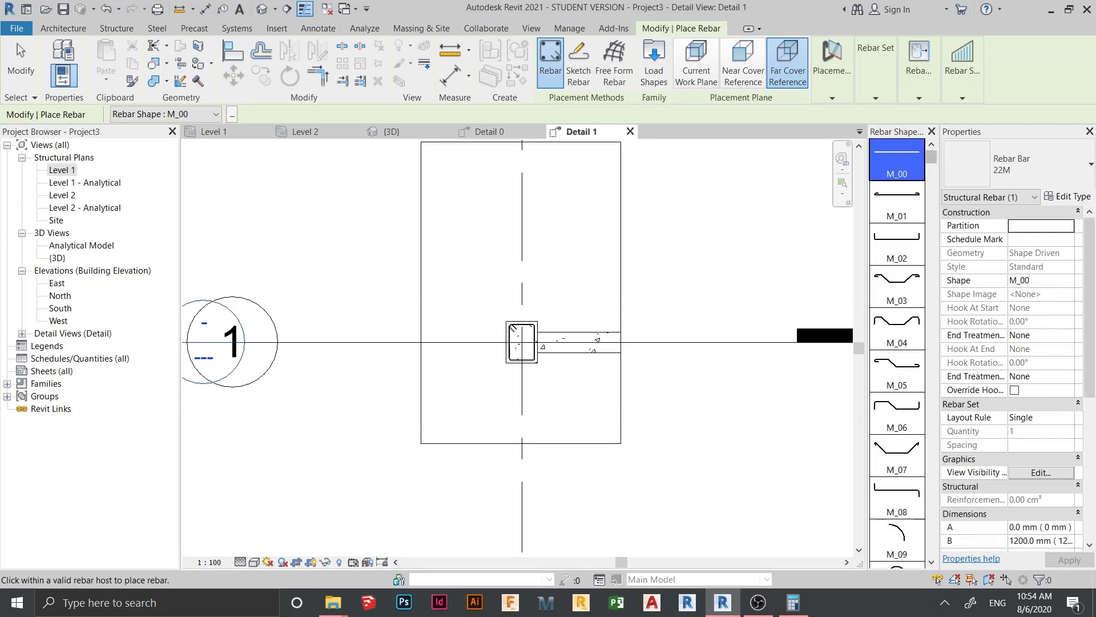
scroll(544, 276, up, 1)
click(832, 98)
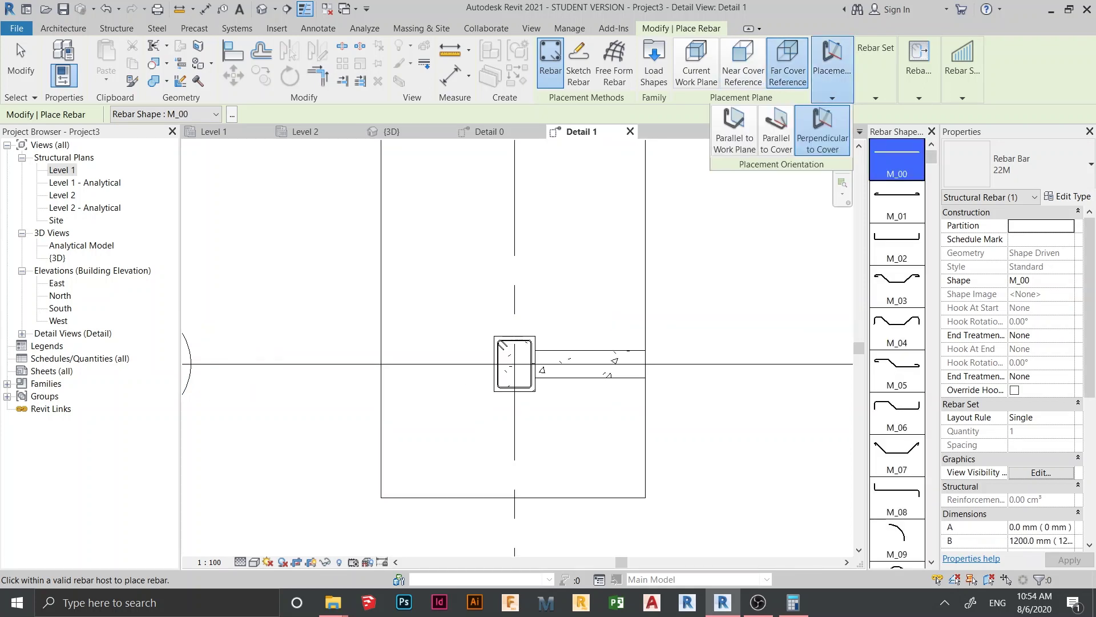
click(696, 63)
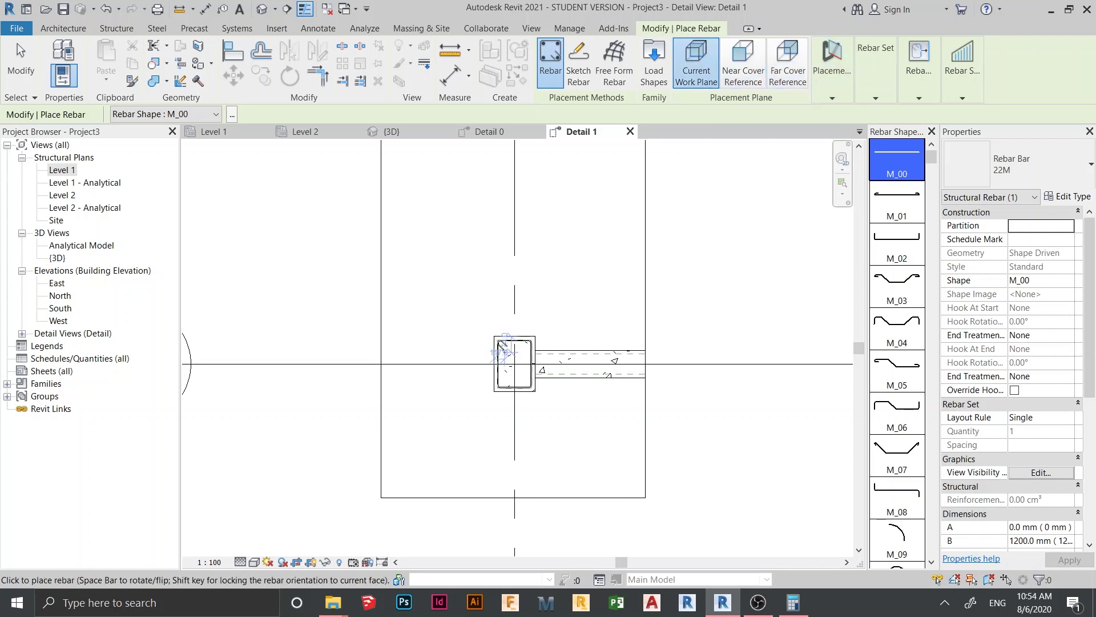
- Place one vertical 22M bar inside the tie's hooked corner and another near the middle of the tie's upper side
scroll(502, 351, up, 1)
scroll(502, 352, up, 6)
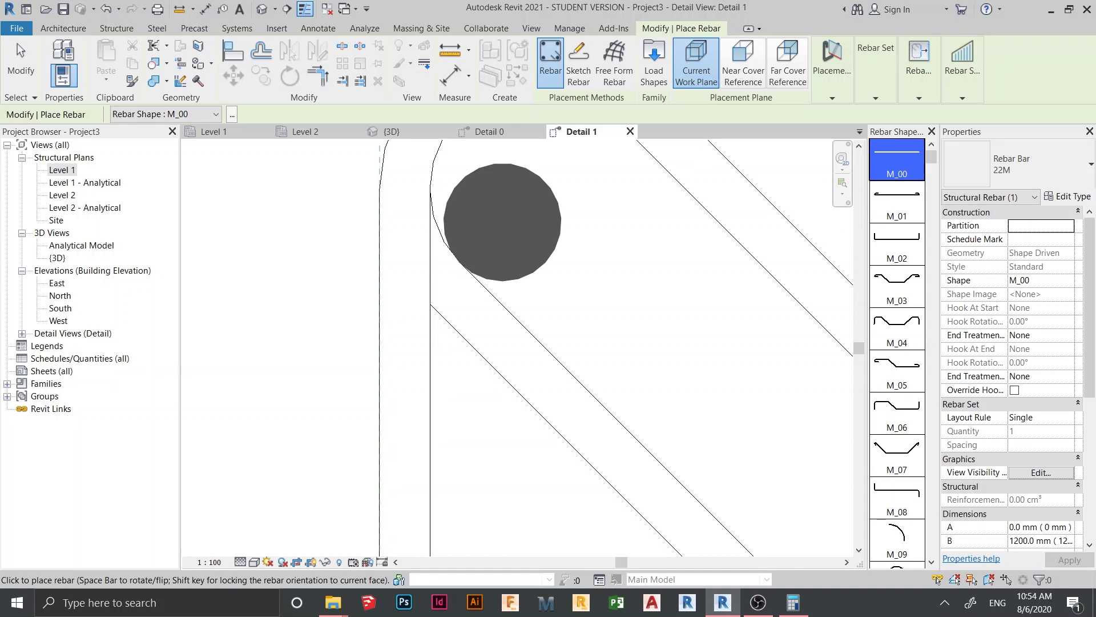
scroll(509, 240, down, 2)
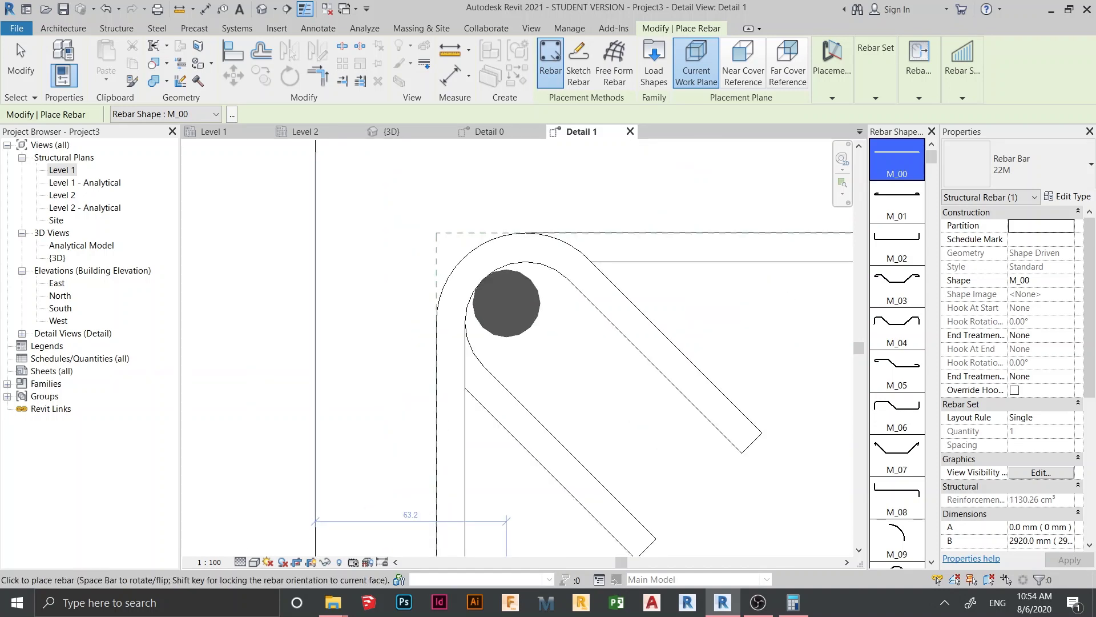
click(506, 302)
scroll(537, 371, down, 3)
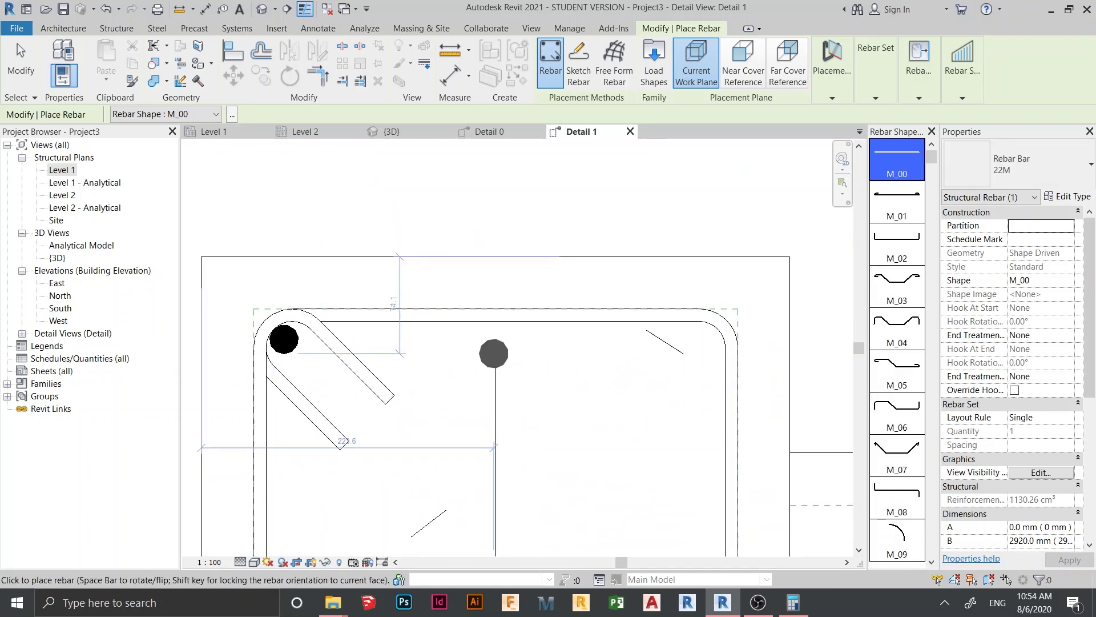
click(494, 353)
key(Escape)
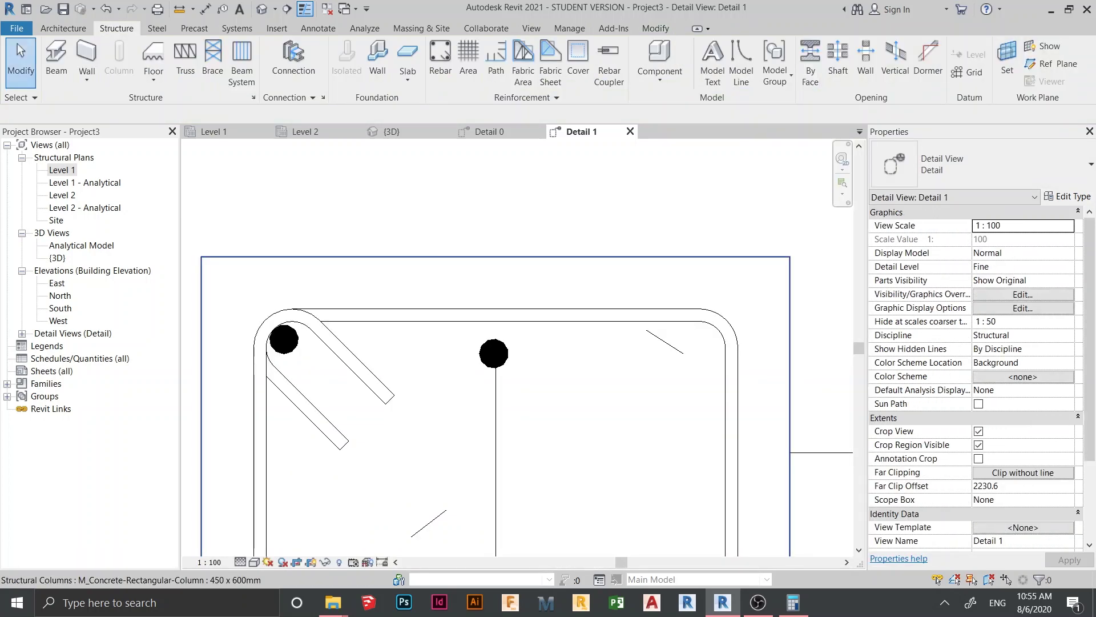
- Move the middle 22M bar up so it touches the inner face of the tie's upper side
click(494, 353)
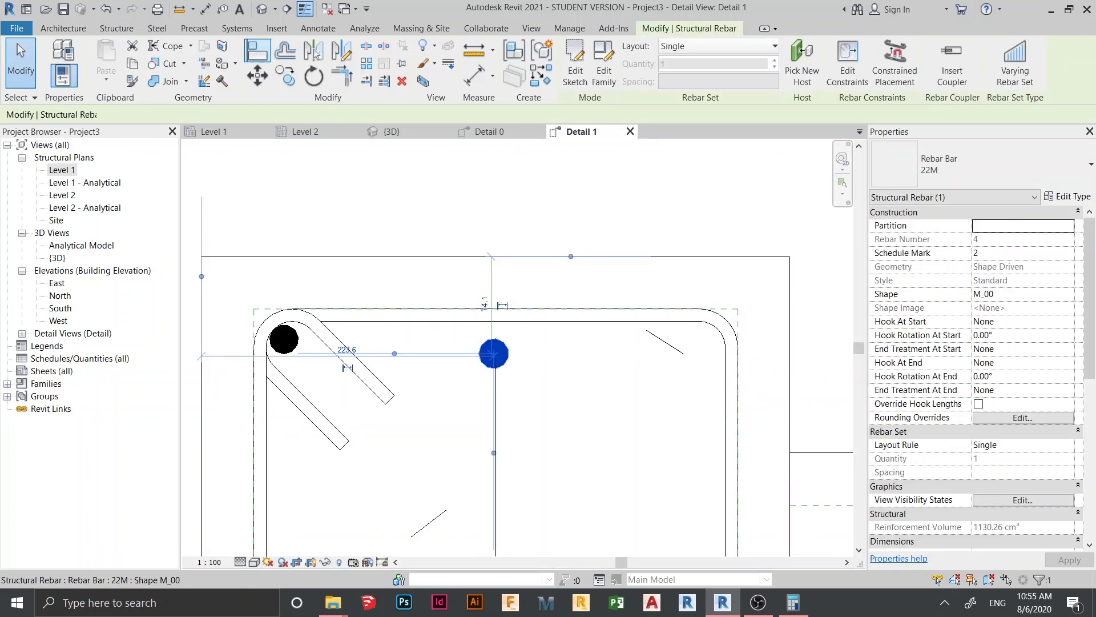
click(257, 75)
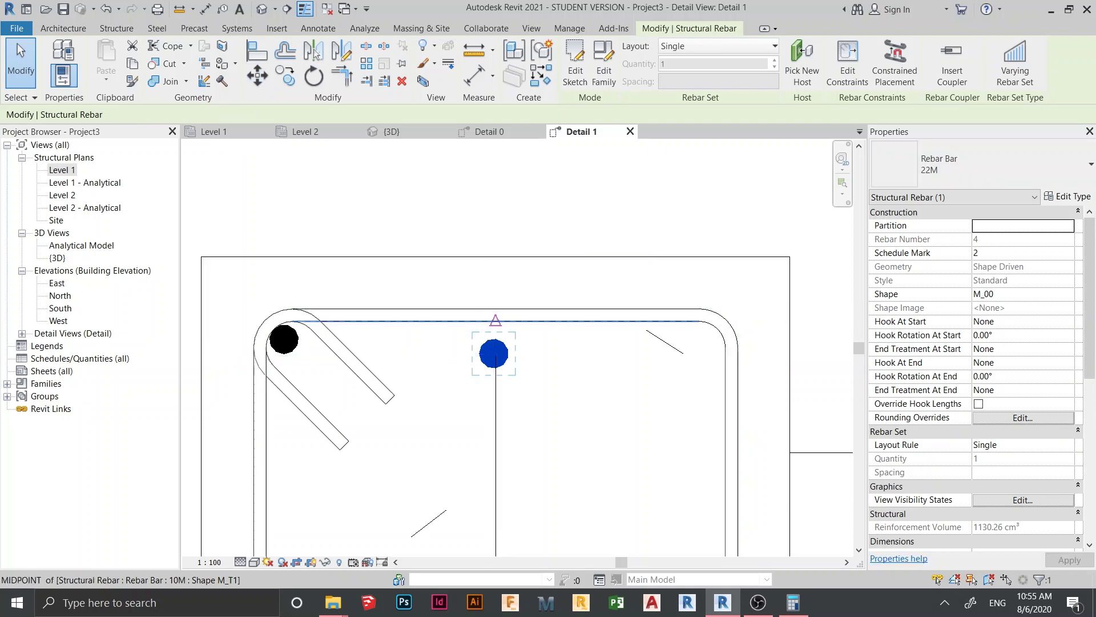
click(494, 340)
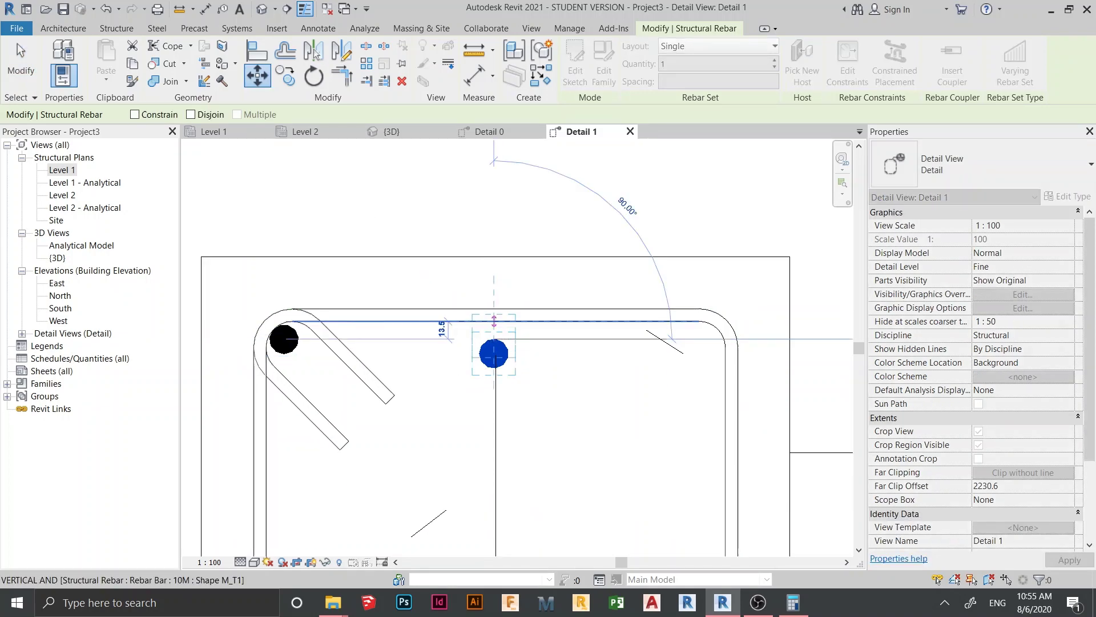
click(494, 322)
key(Escape)
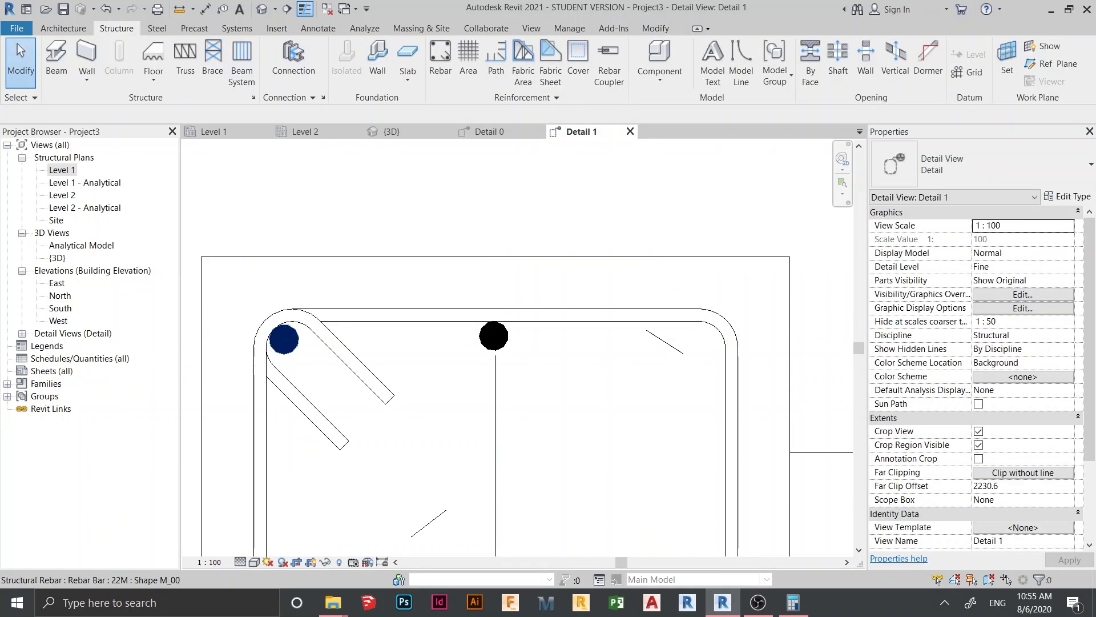
- Mirror a copy of the hooked-corner bar about the column's vertical centreline into the tie's opposite upper corner
click(284, 340)
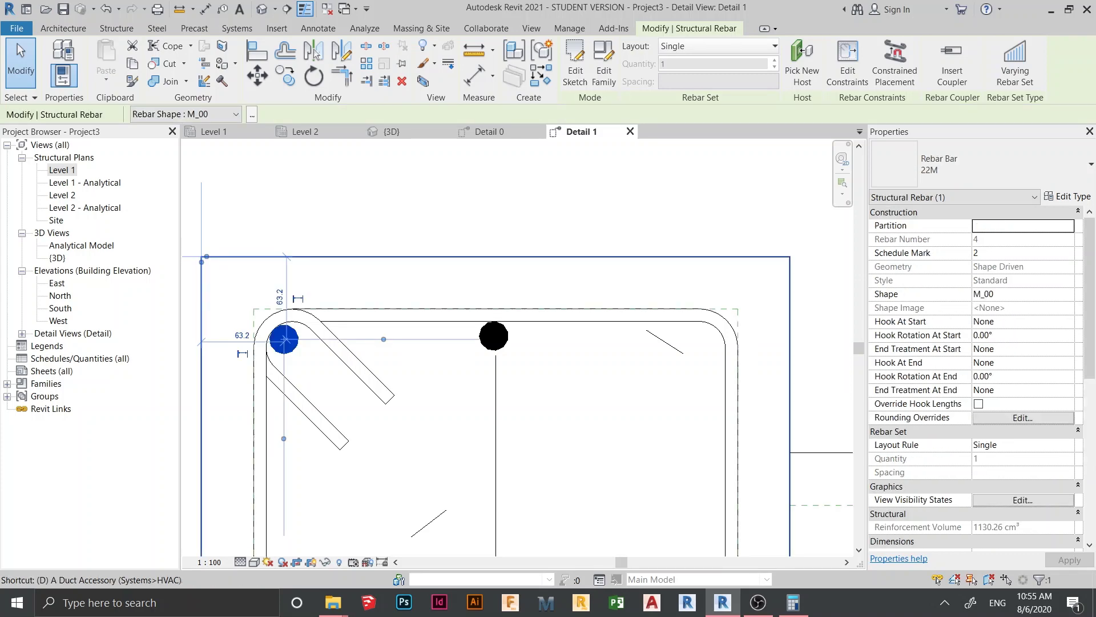
key(m)
click(495, 453)
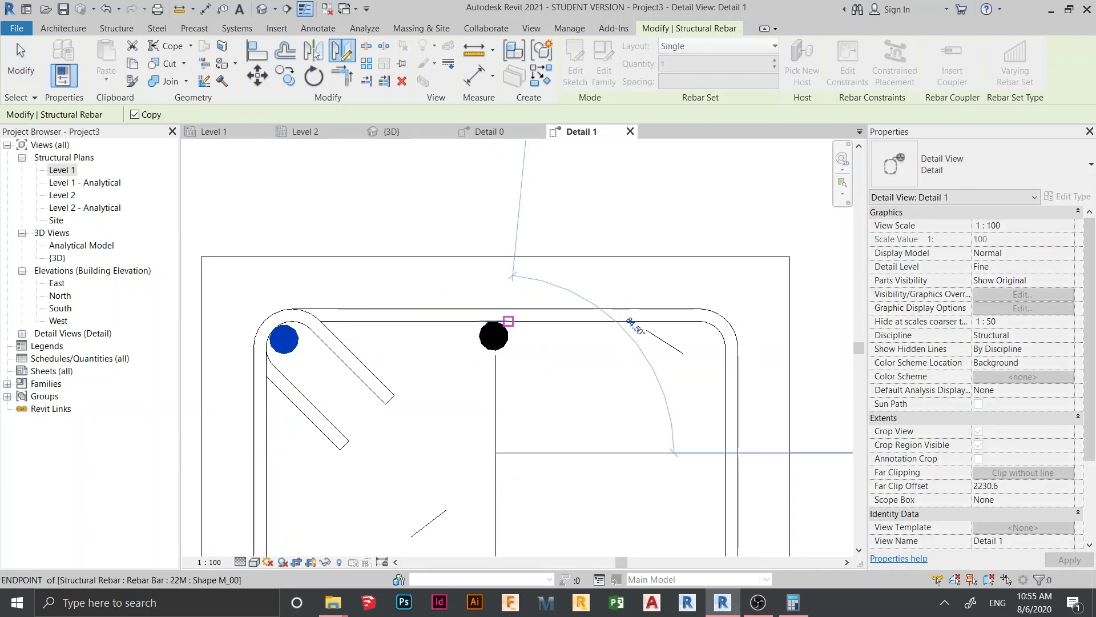
click(495, 190)
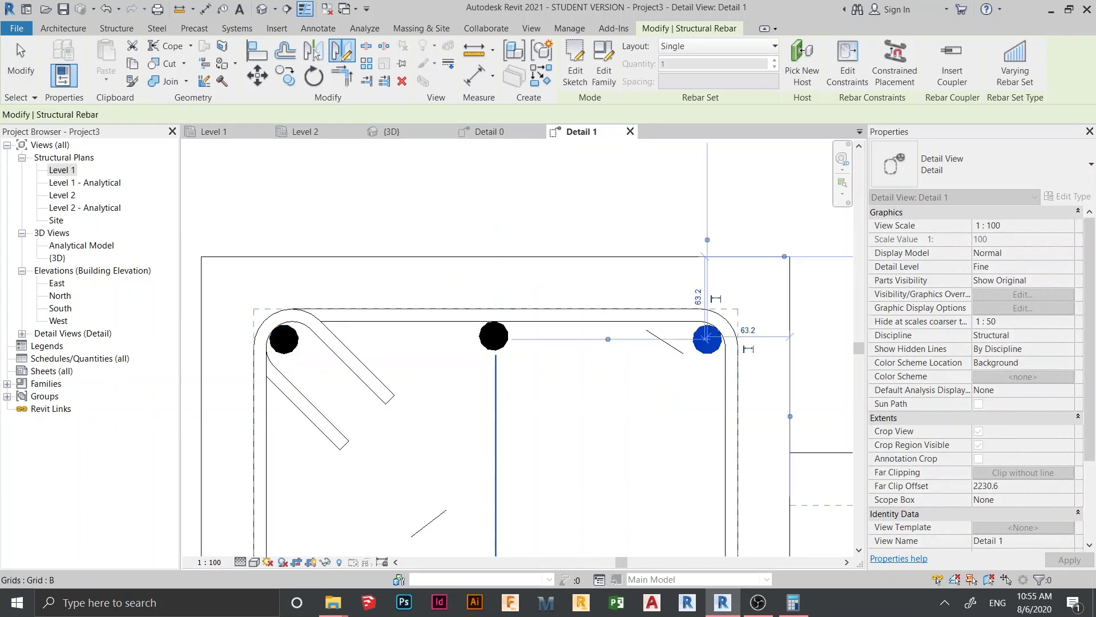
key(Escape)
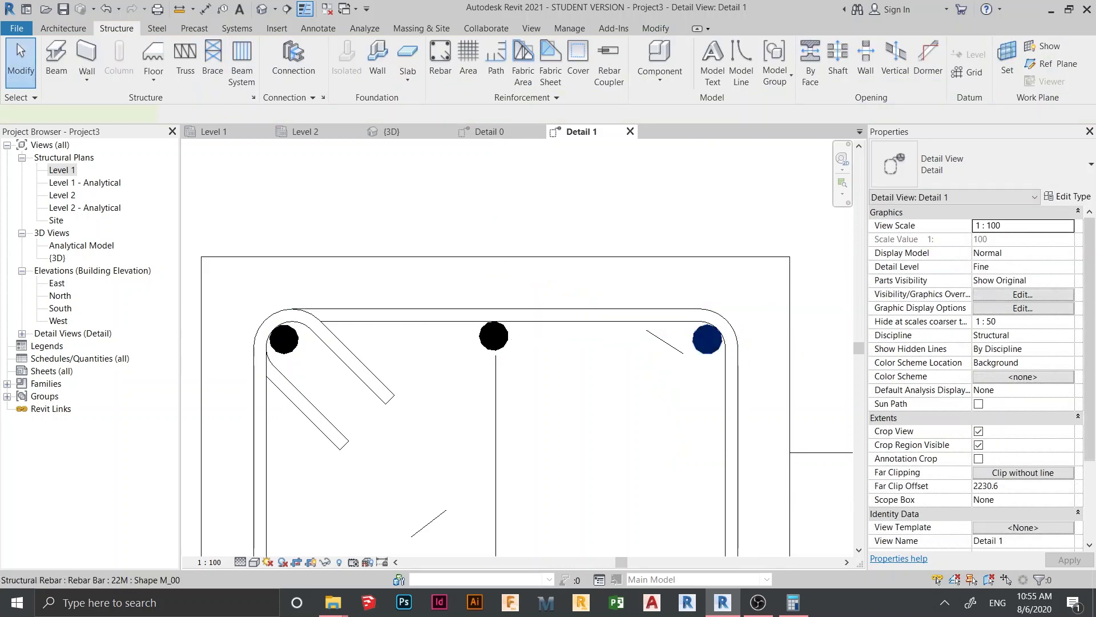
- Select the mirrored 22M bar in the tie's upper corner opposite the hooks
click(707, 340)
scroll(501, 334, up, 2)
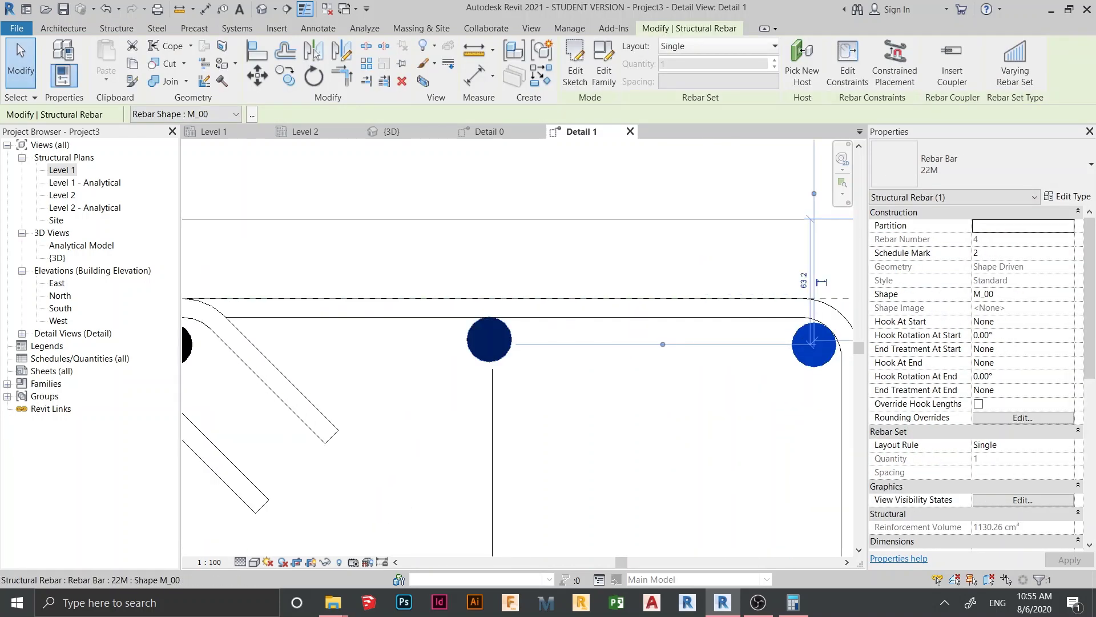
ctrl+click(489, 339)
scroll(457, 403, down, 2)
middle_drag(457, 403, 574, 403)
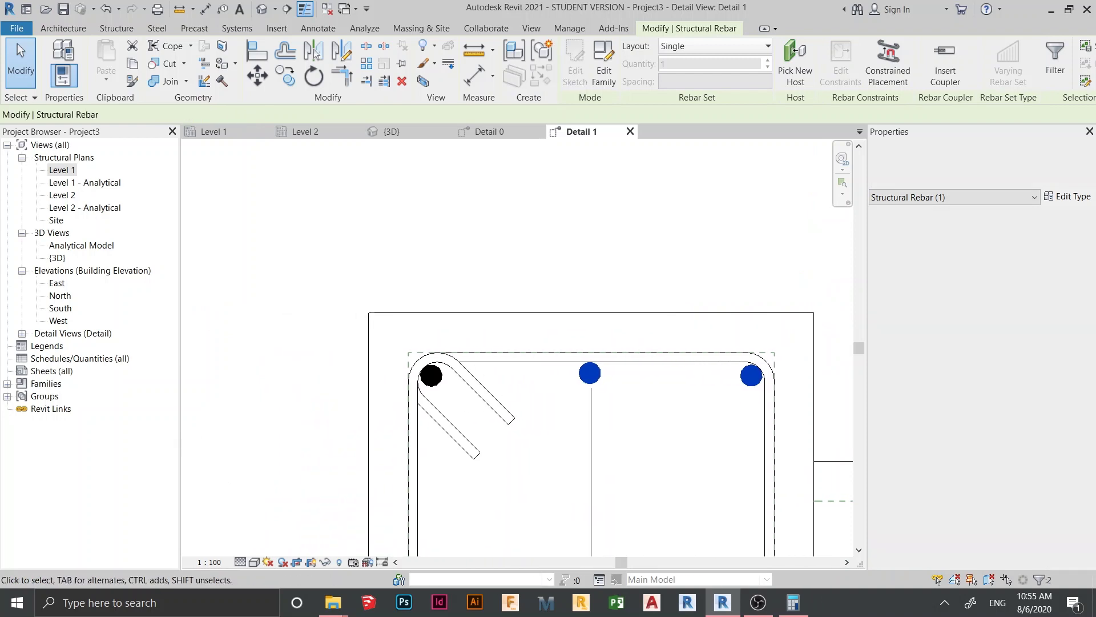
ctrl+click(431, 376)
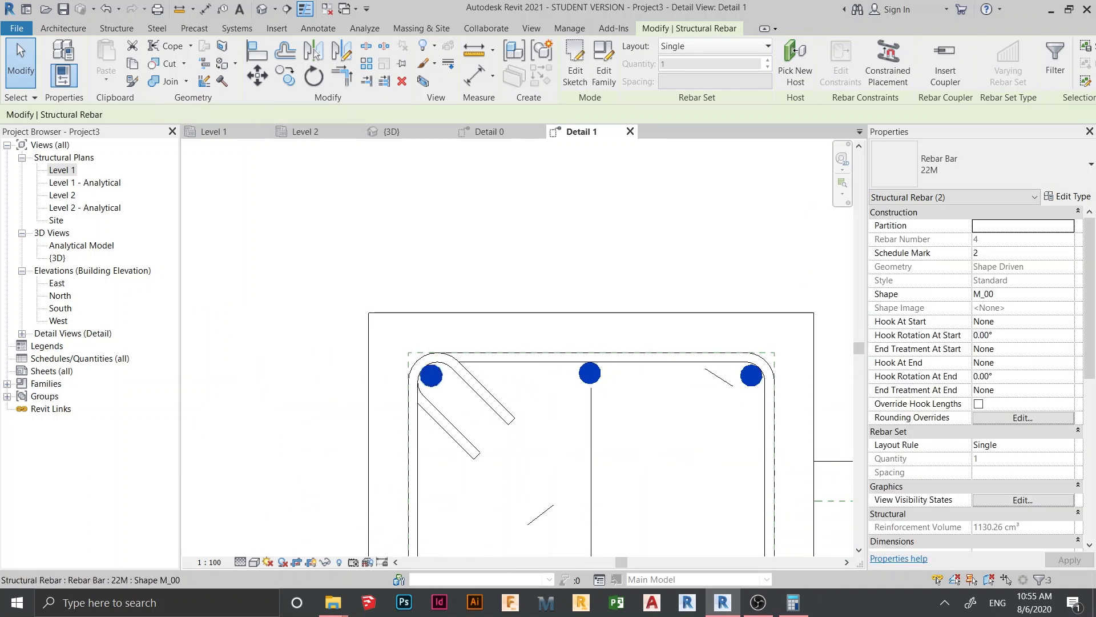
scroll(450, 197, down, 2)
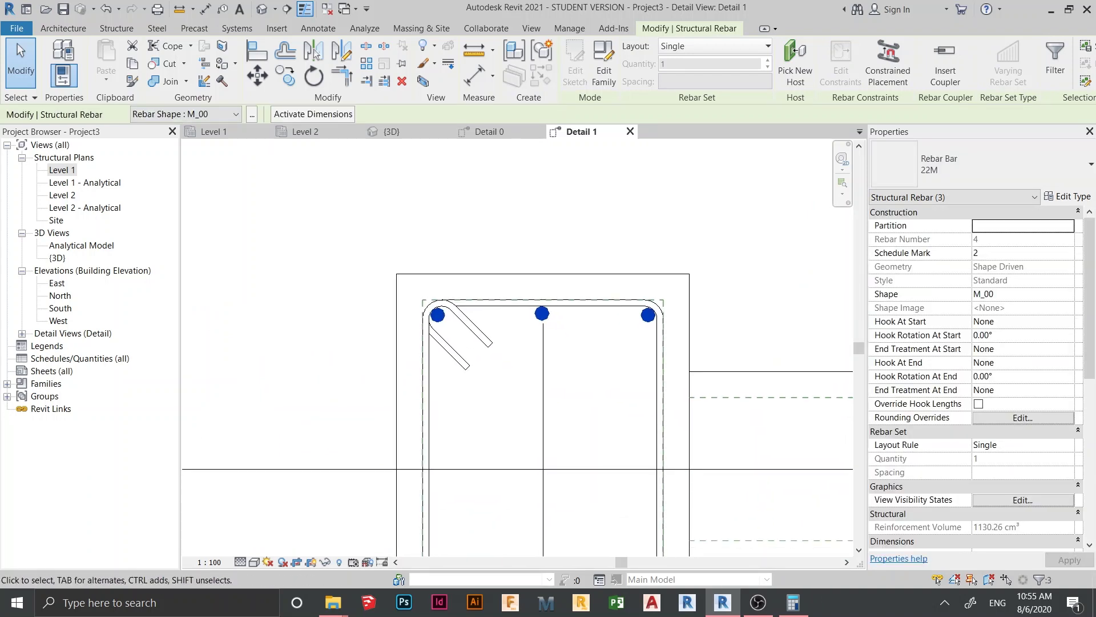
scroll(543, 367, down, 2)
middle_drag(543, 367, 531, 310)
scroll(494, 264, down, 1)
middle_drag(629, 273, 610, 348)
scroll(610, 349, up, 1)
click(621, 357)
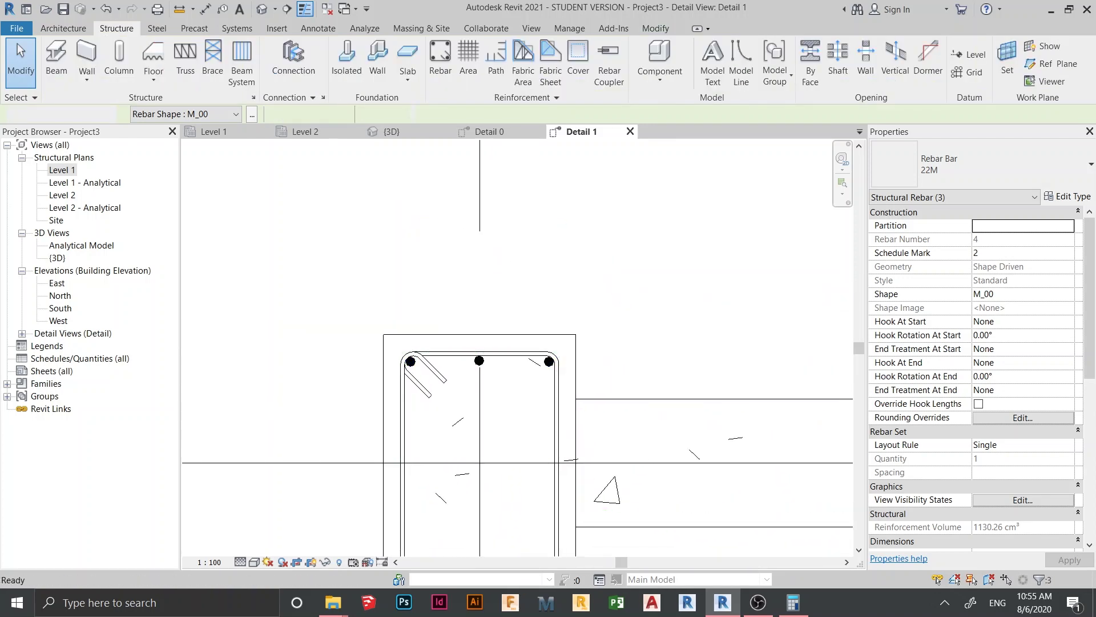
- Delete the middle and right-corner 22M bars along the column section's upper side, keeping the bar at the stirrup hooks
scroll(632, 366, up, 1)
scroll(356, 409, up, 2)
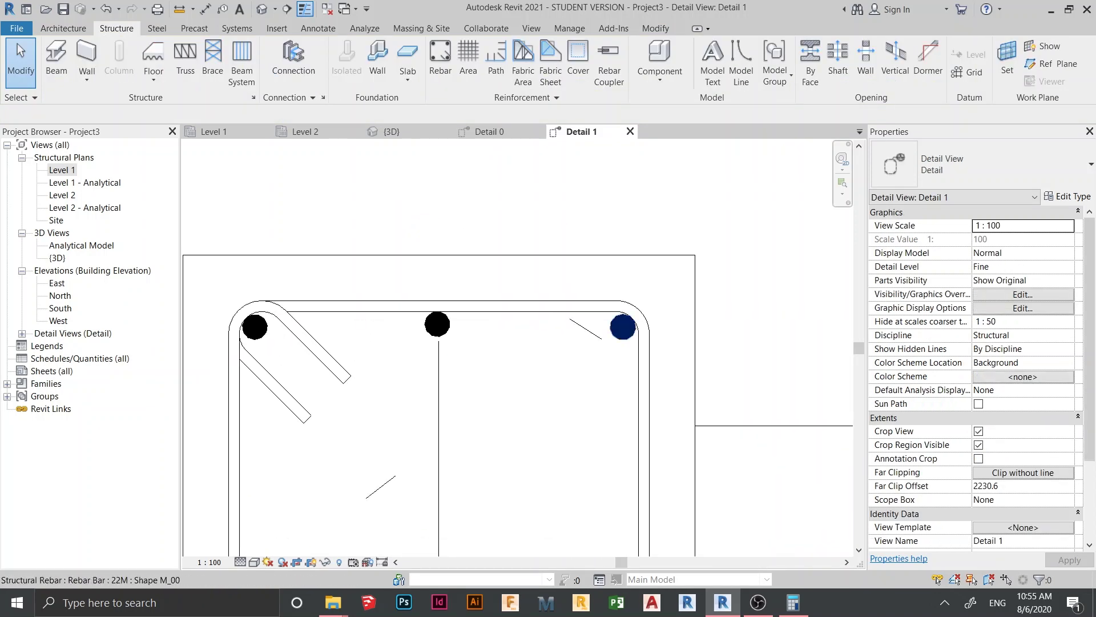
click(623, 326)
ctrl+click(633, 256)
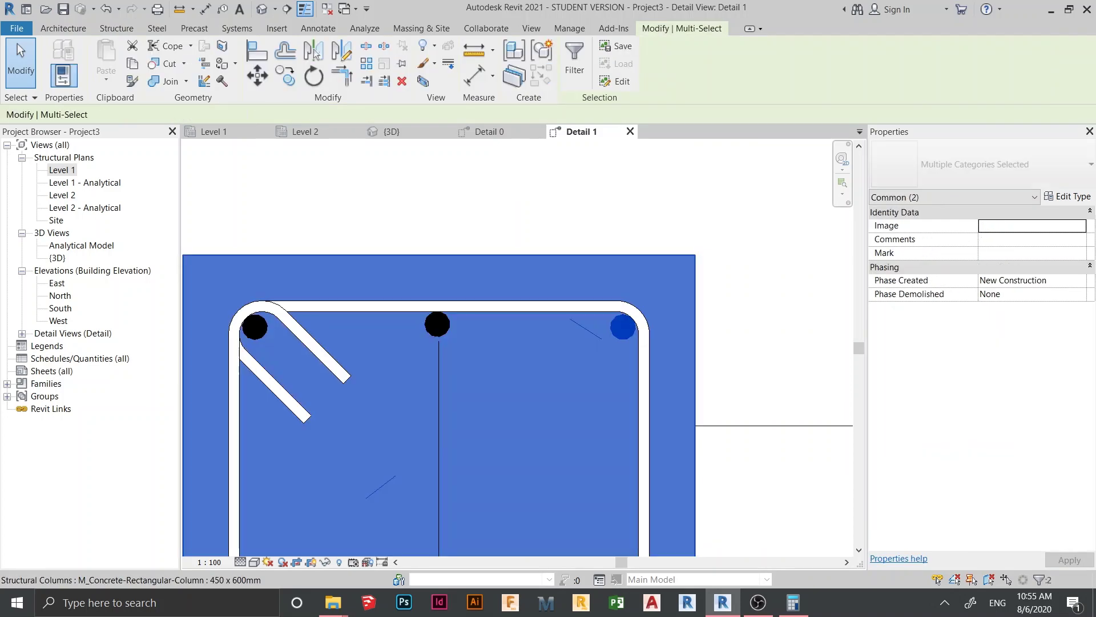
key(Escape)
click(623, 327)
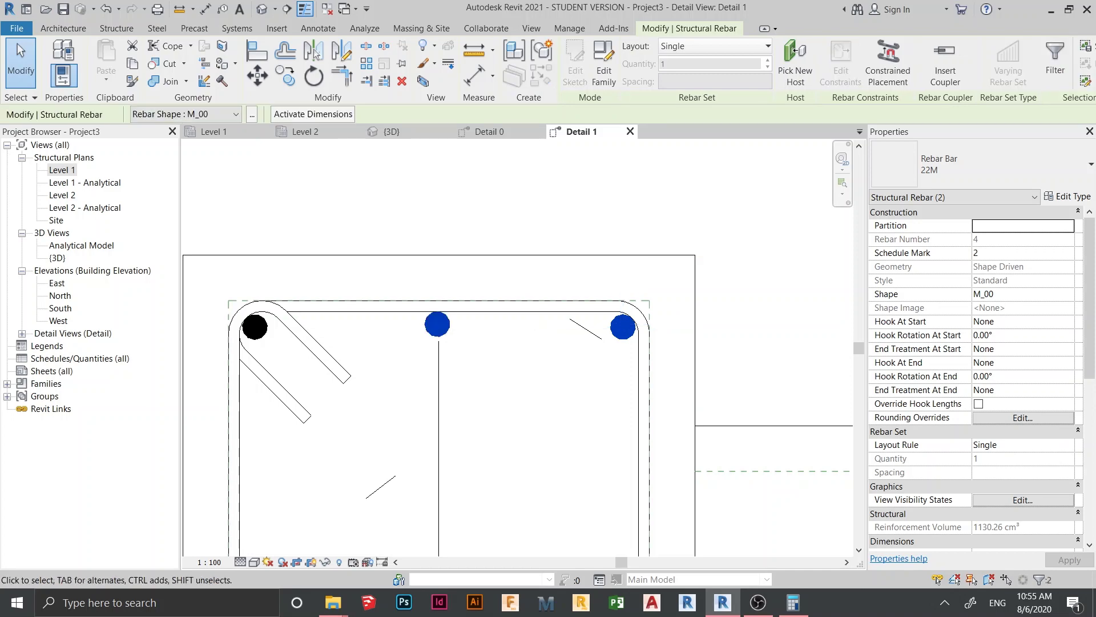
key(Delete)
scroll(535, 428, down, 2)
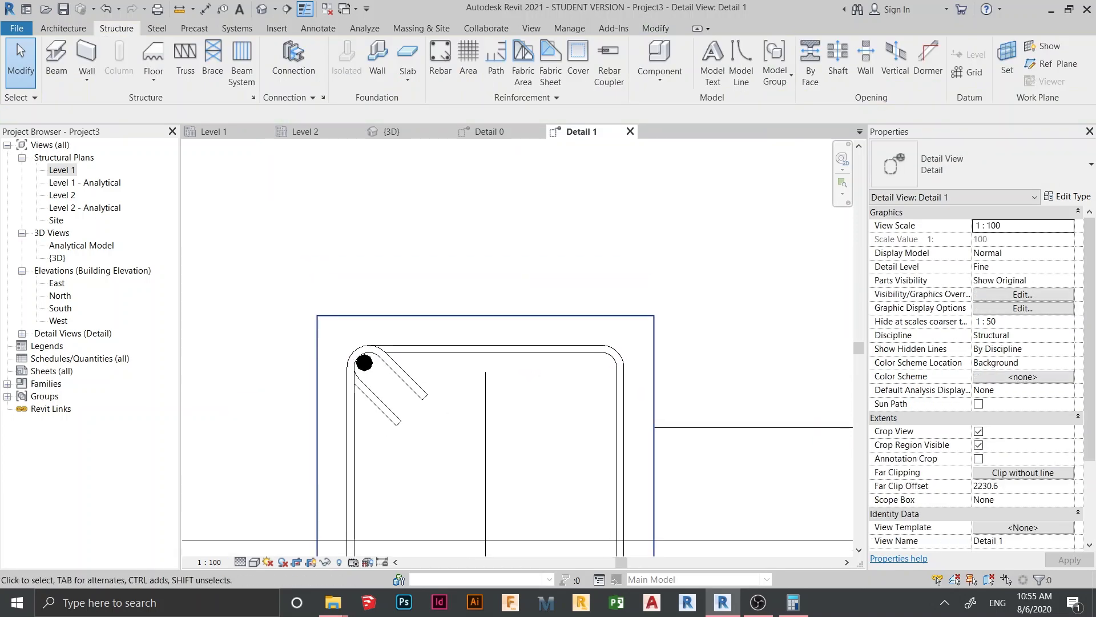
- In the 3D view facing front, extend the remaining vertical 22M bar upward well past the top of the column
click(392, 132)
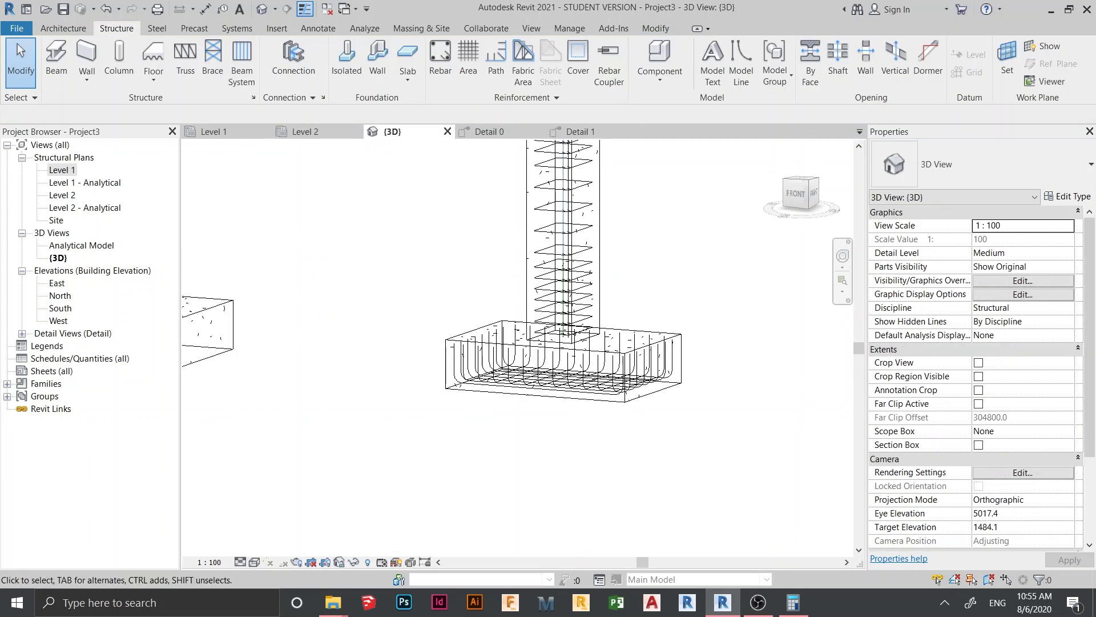
scroll(484, 257, down, 1)
middle_drag(484, 257, 606, 431)
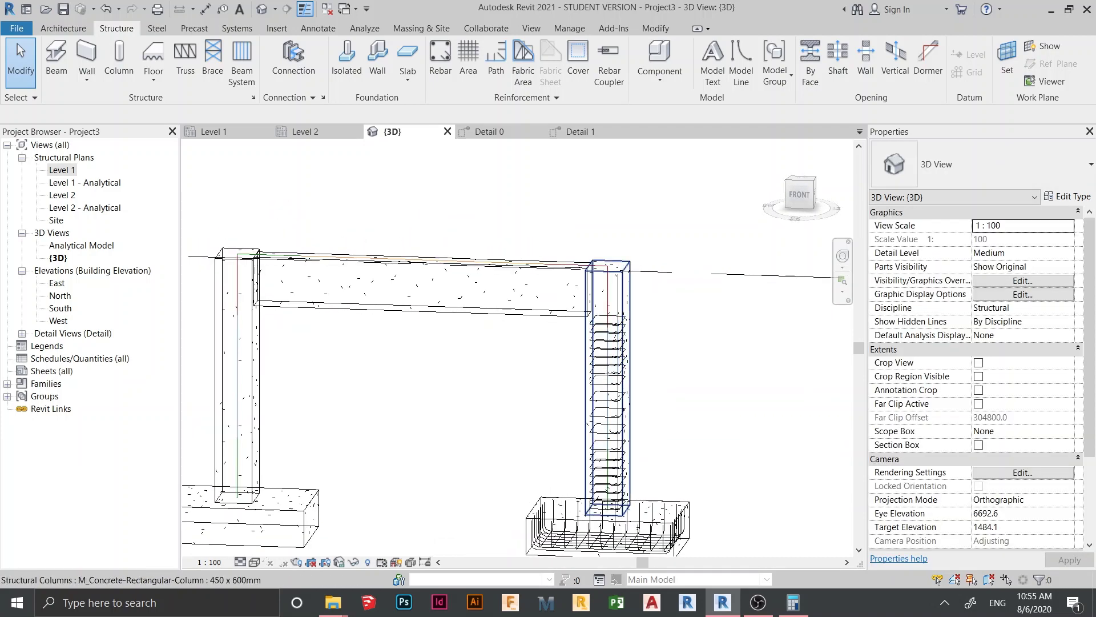
scroll(620, 303, up, 2)
scroll(619, 302, up, 2)
shift+middle_drag(620, 302, 628, 305)
middle_drag(685, 349, 596, 442)
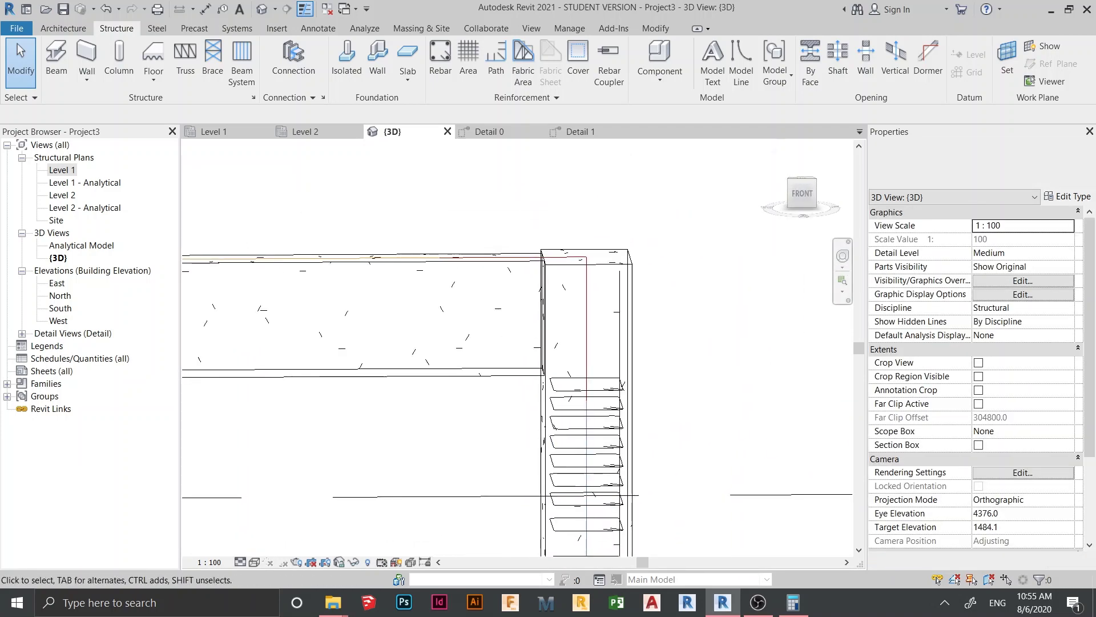
click(801, 194)
scroll(525, 465, up, 10)
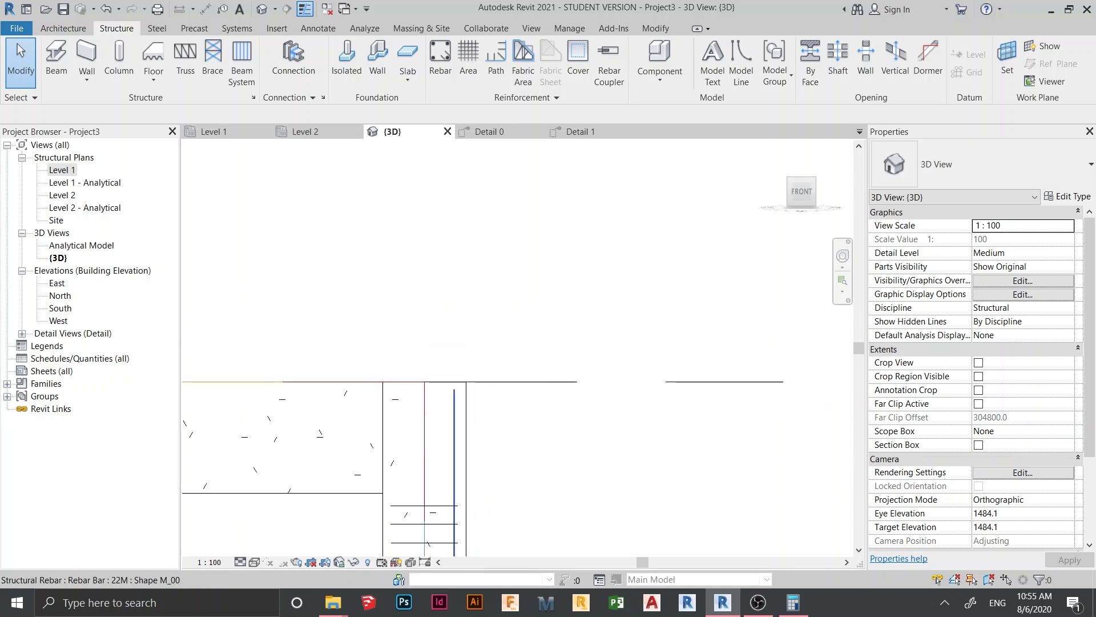
click(454, 394)
drag(455, 198, 454, 184)
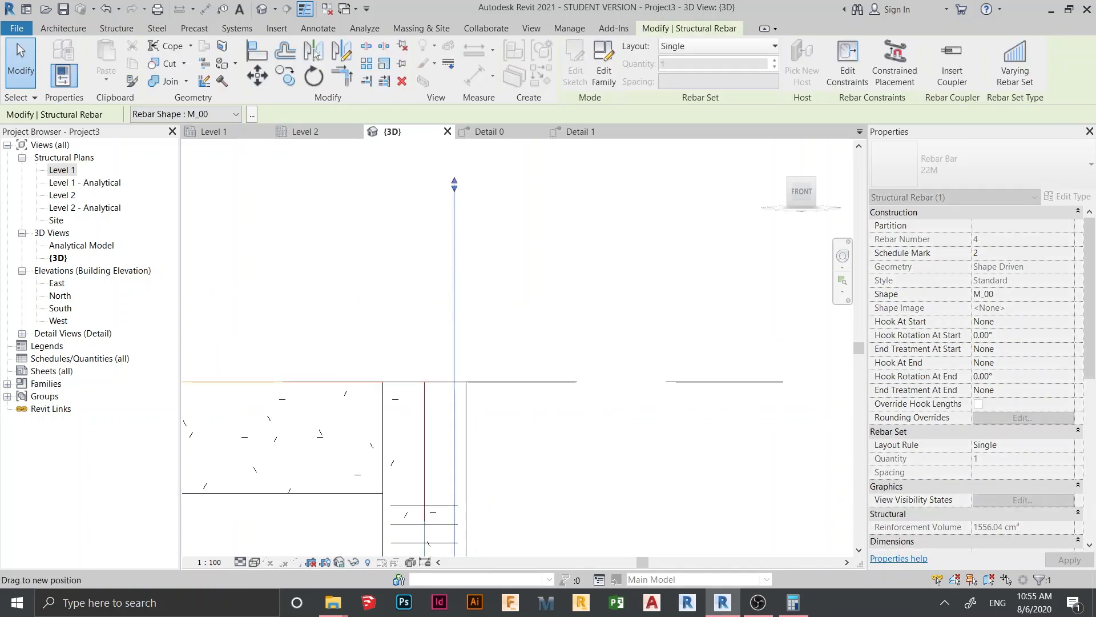
click(645, 166)
scroll(645, 166, down, 3)
scroll(554, 223, up, 1)
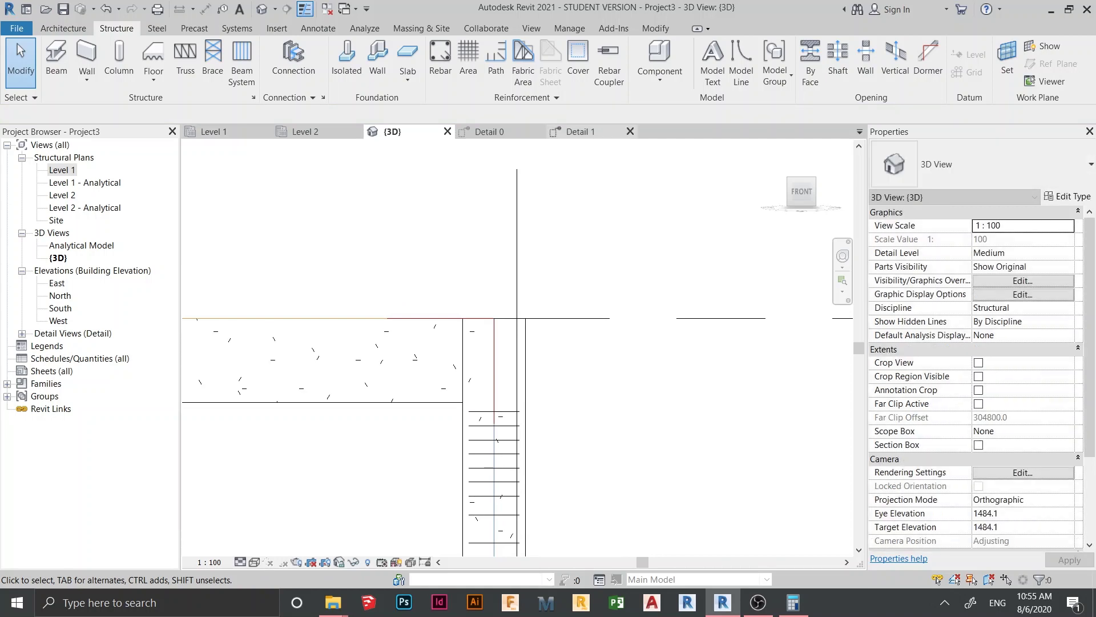
- In the Detail 1 view, copy the extended corner bar onto grid B inside the stirrup
click(582, 132)
scroll(349, 372, down, 2)
middle_drag(350, 372, 385, 270)
scroll(385, 270, up, 3)
scroll(399, 250, up, 3)
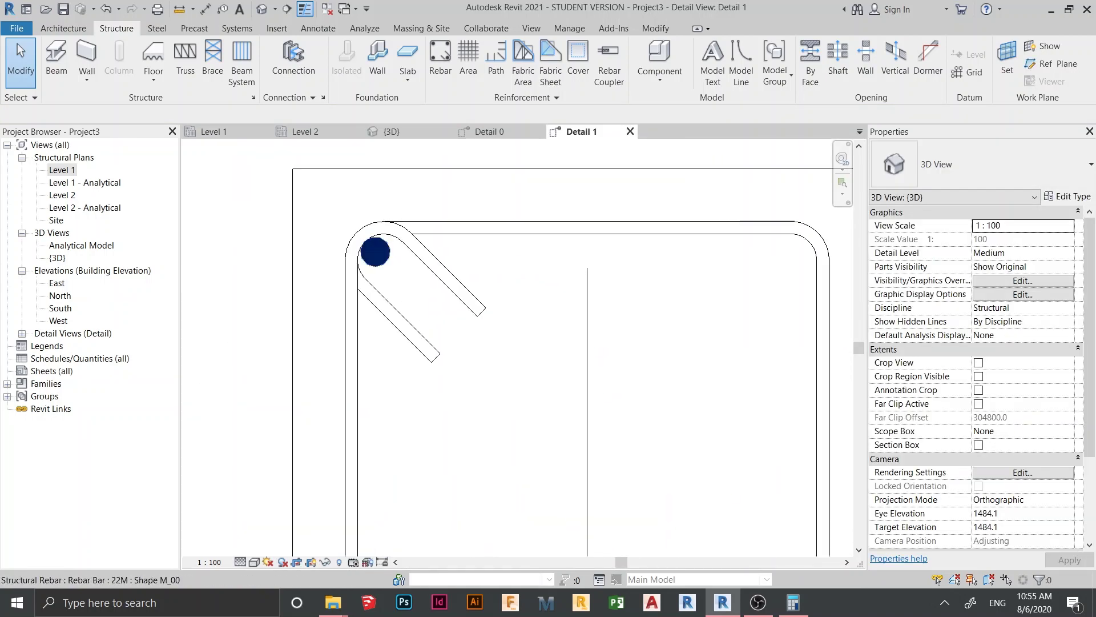
click(377, 252)
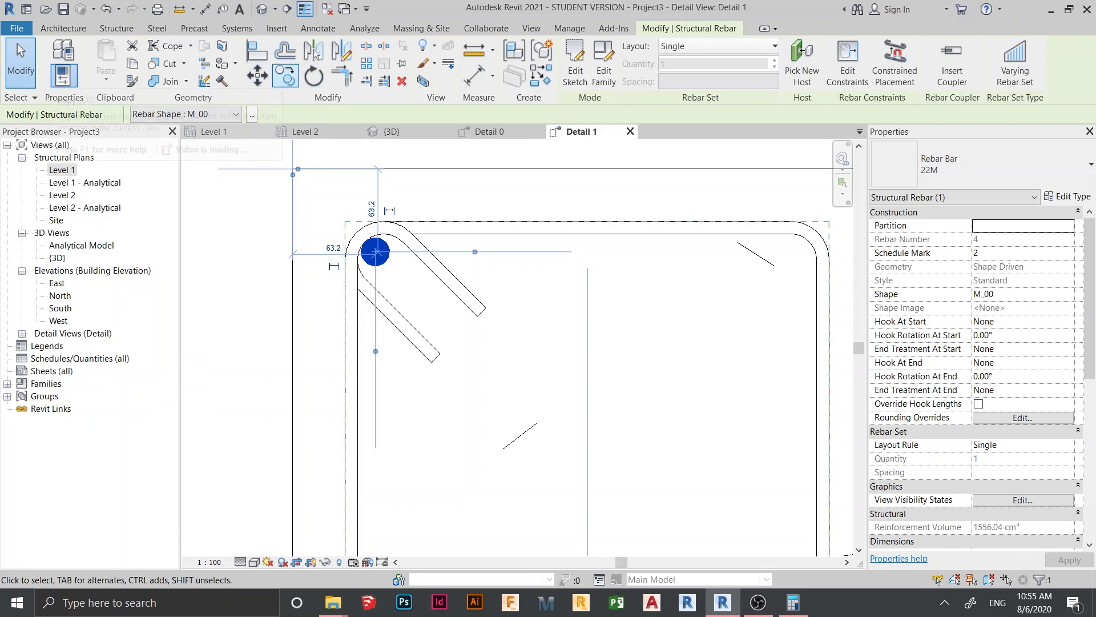
click(285, 75)
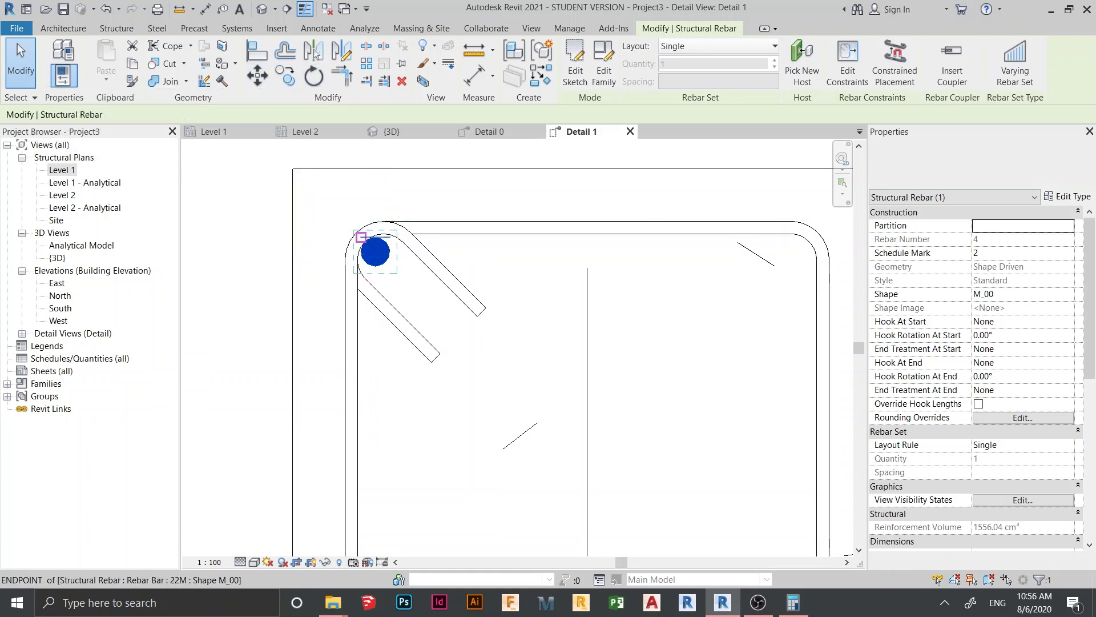
click(375, 244)
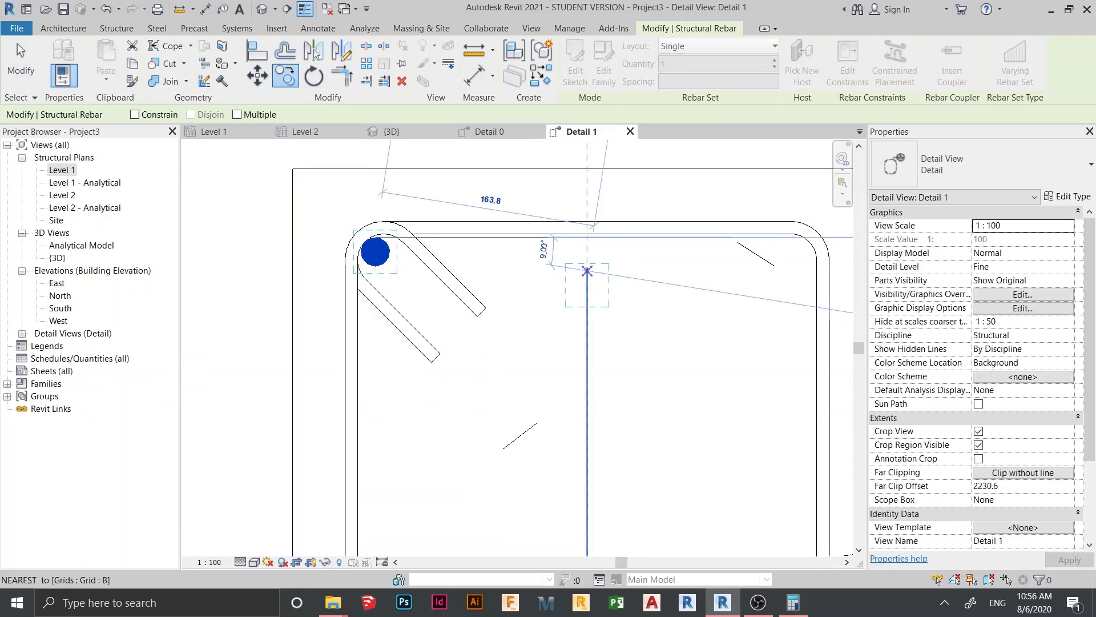
click(587, 270)
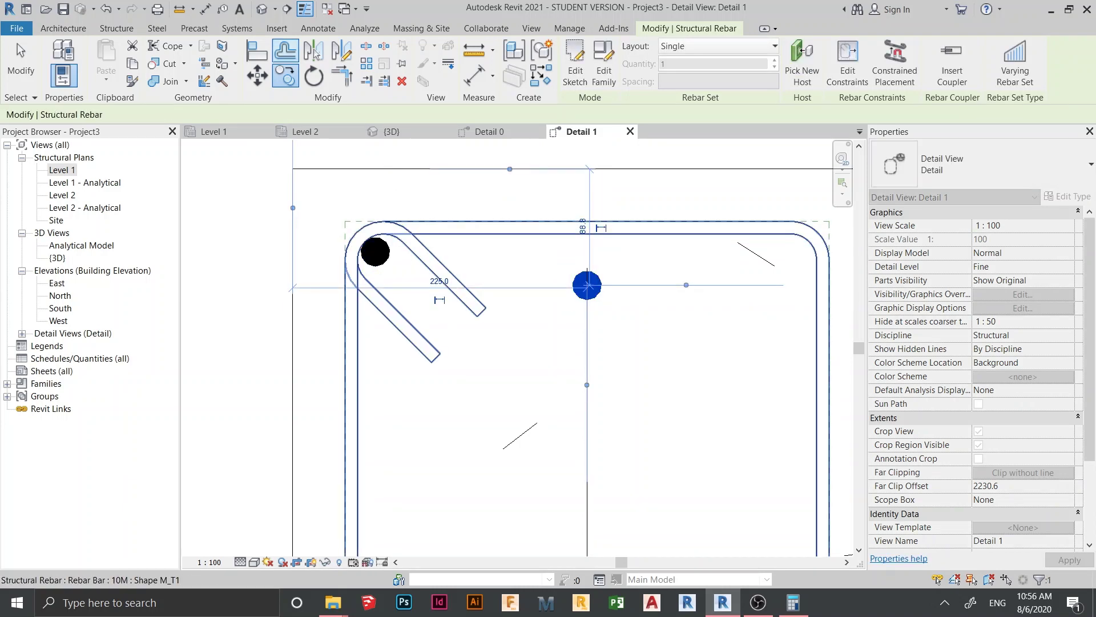
- Move the copied bar up along grid B until it sits against the stirrup's upper leg
key(m)
key(v)
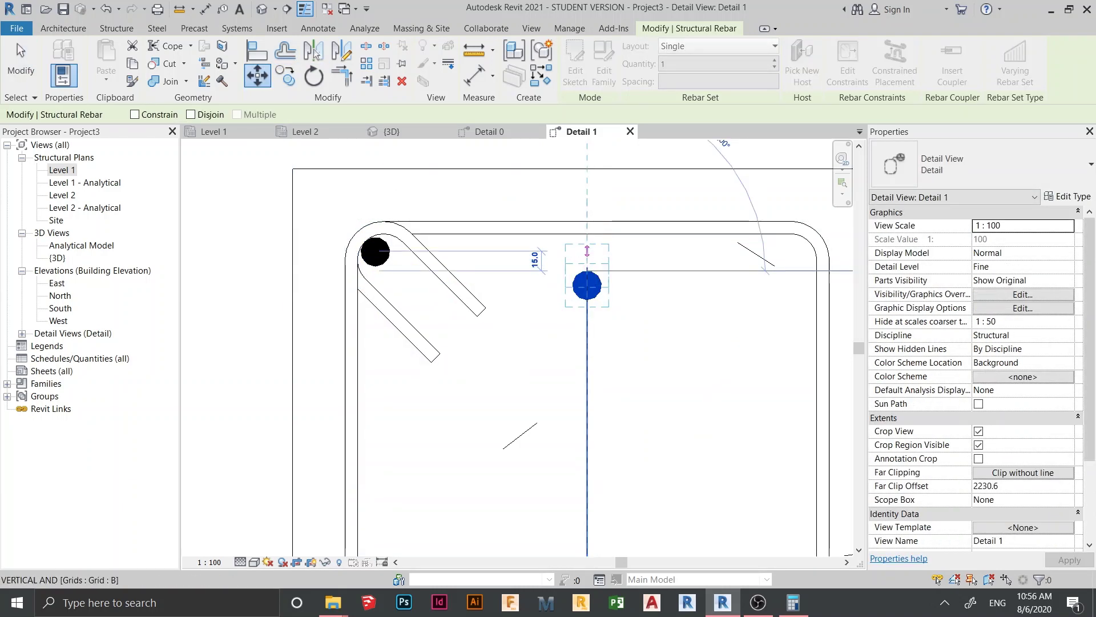
click(587, 271)
click(587, 249)
key(Escape)
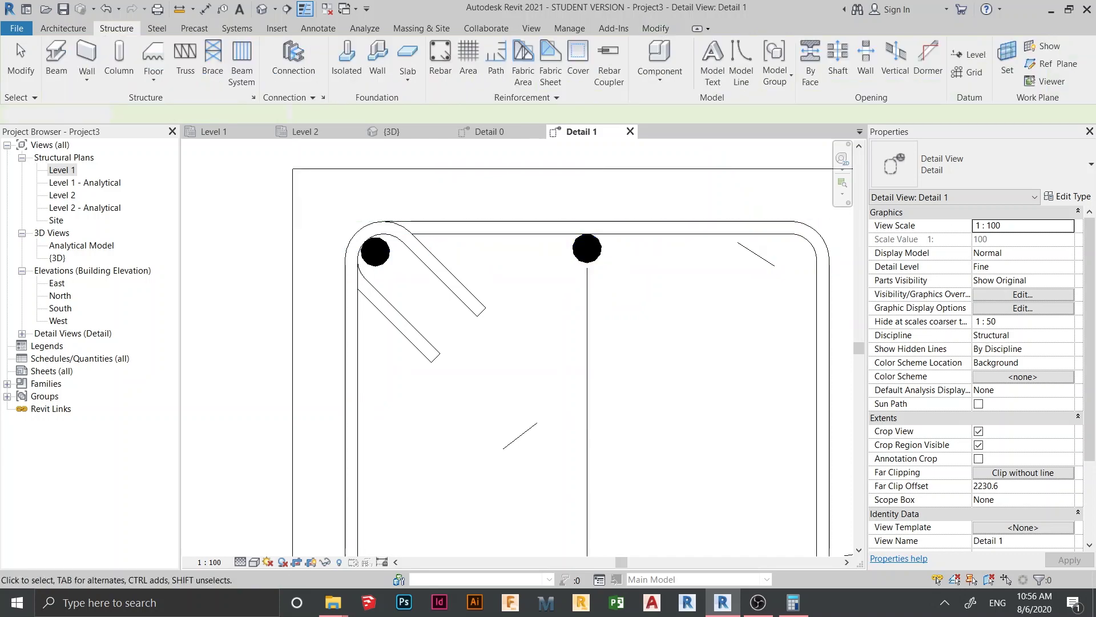
- Mirror the corner bar at the stirrup hooks across grid B into the opposite upper corner of the stirrup
click(375, 252)
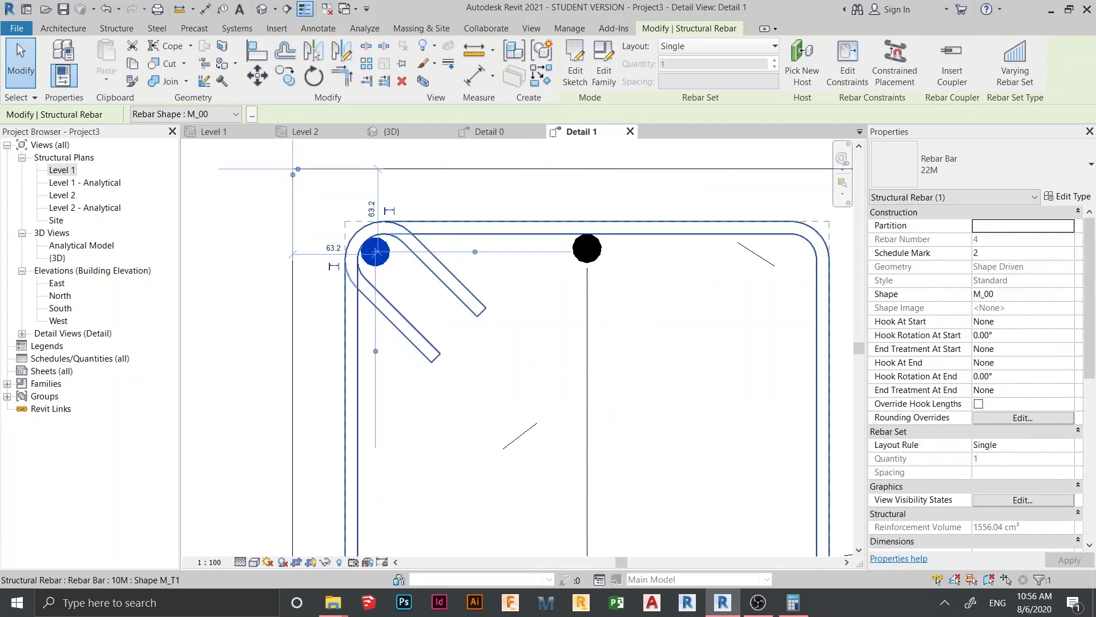
scroll(300, 282, down, 1)
click(315, 53)
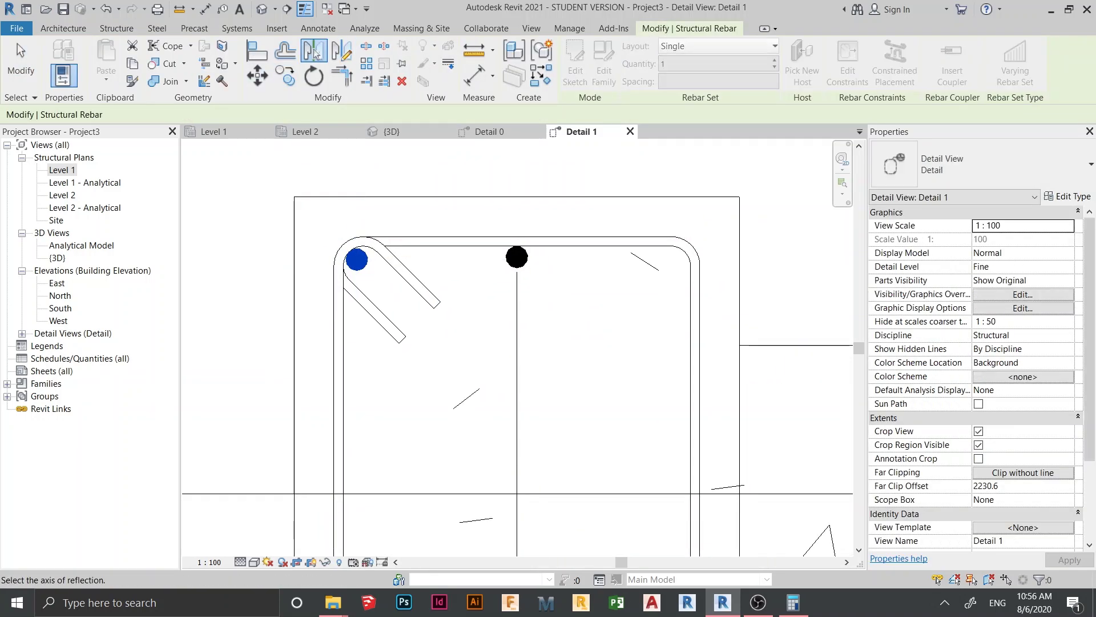
click(357, 259)
click(677, 259)
key(Escape)
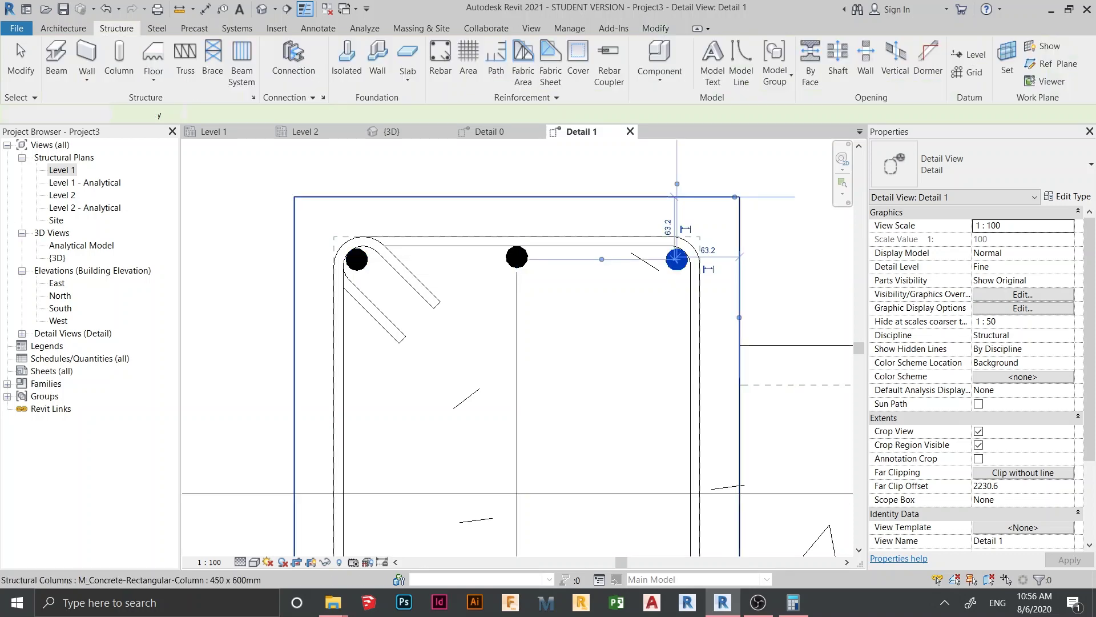
- Mirror a copy of the three upper 22M bars across grid 1 to the lower side of the column section
click(676, 260)
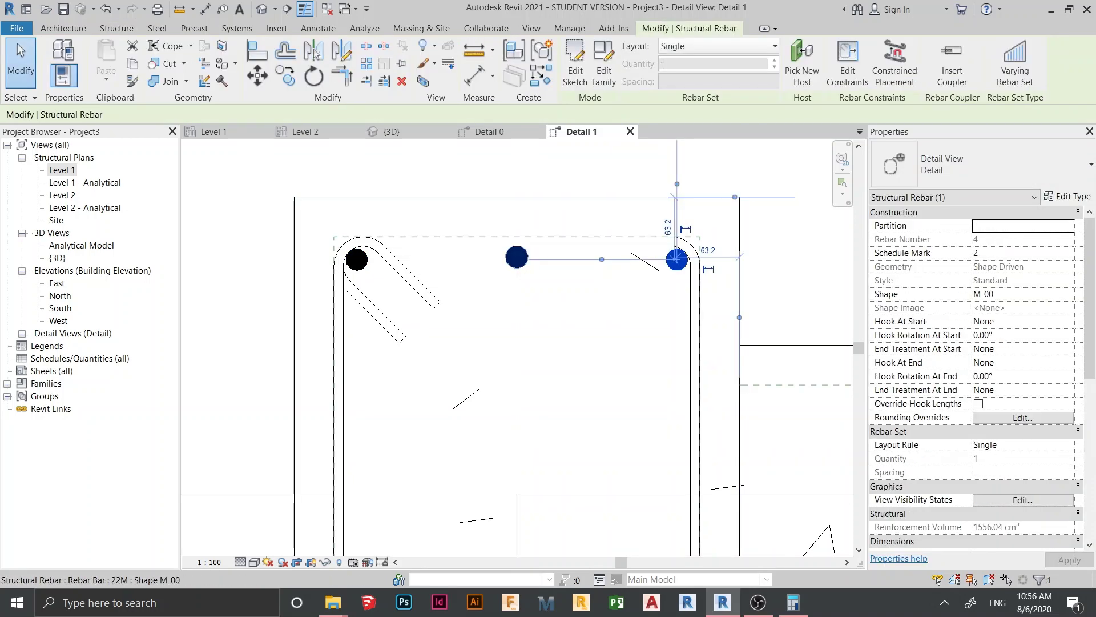
ctrl+click(357, 259)
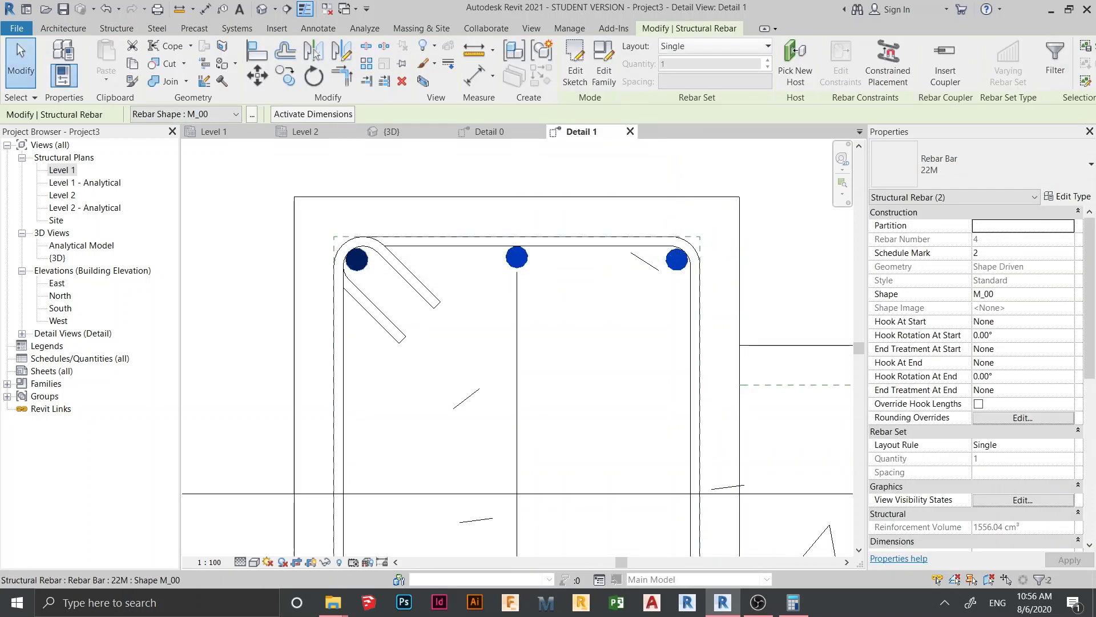
scroll(624, 277, down, 4)
scroll(575, 346, down, 2)
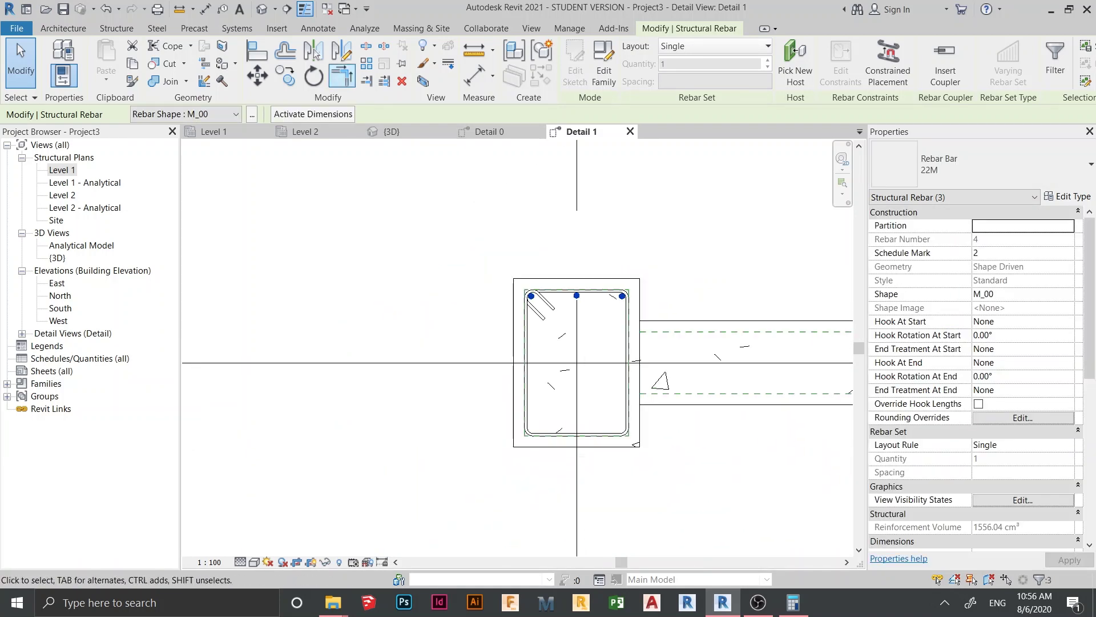
click(315, 53)
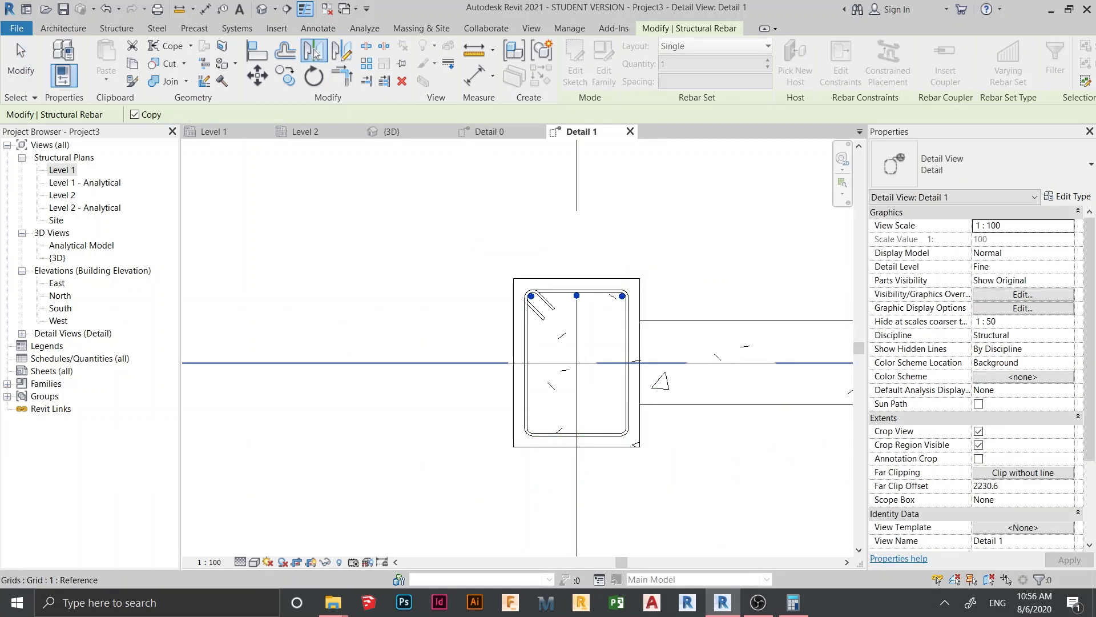
click(399, 362)
key(Escape)
key(Escape)
- Examine the column's extended vertical bars, stirrups and footing reinforcement in the 3D view
scroll(537, 420, down, 2)
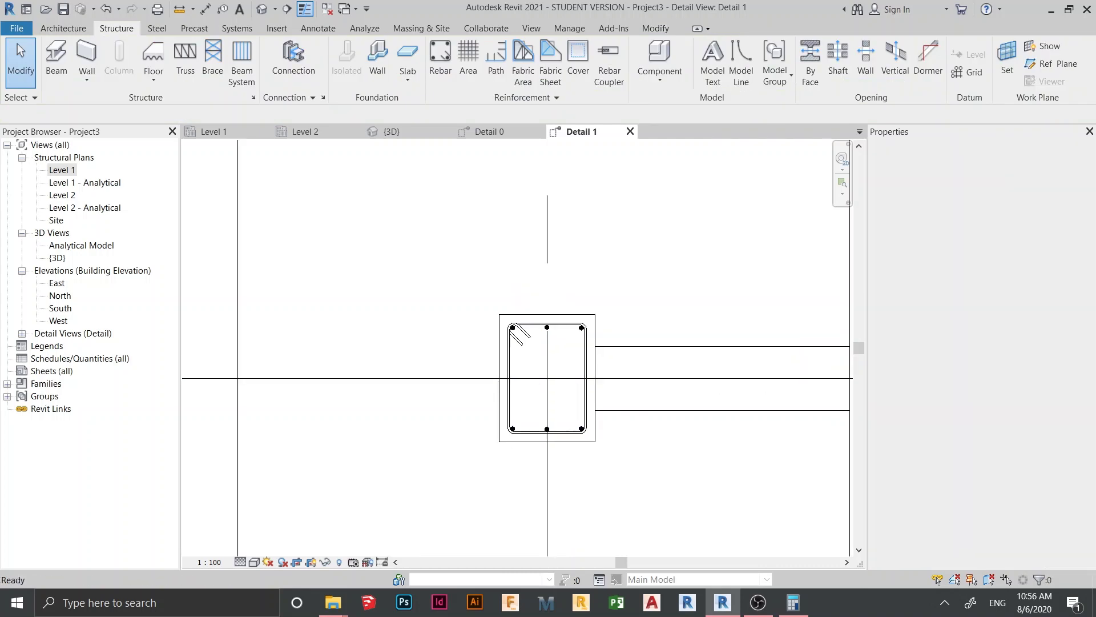
scroll(552, 536, down, 2)
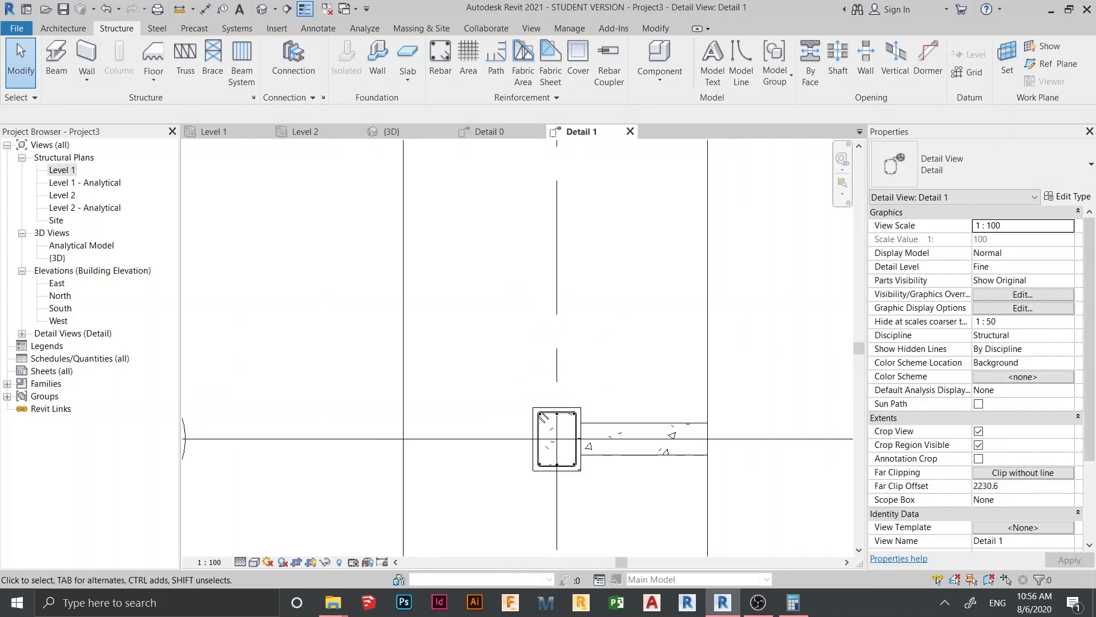
middle_drag(557, 438, 459, 384)
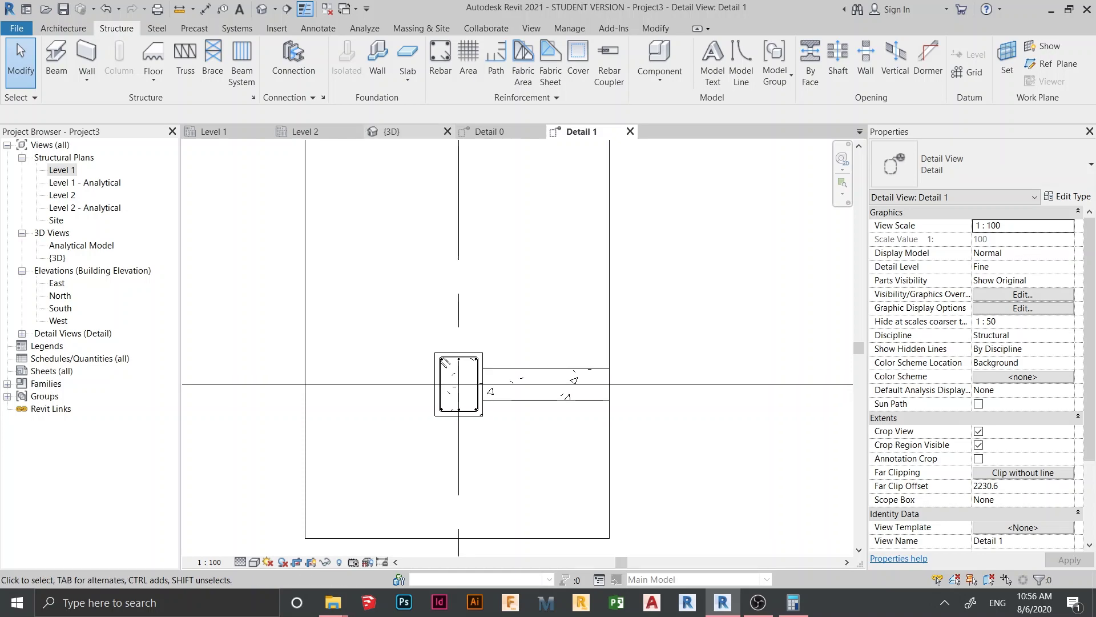
click(400, 131)
scroll(428, 314, down, 1)
middle_drag(428, 314, 468, 275)
scroll(354, 297, down, 1)
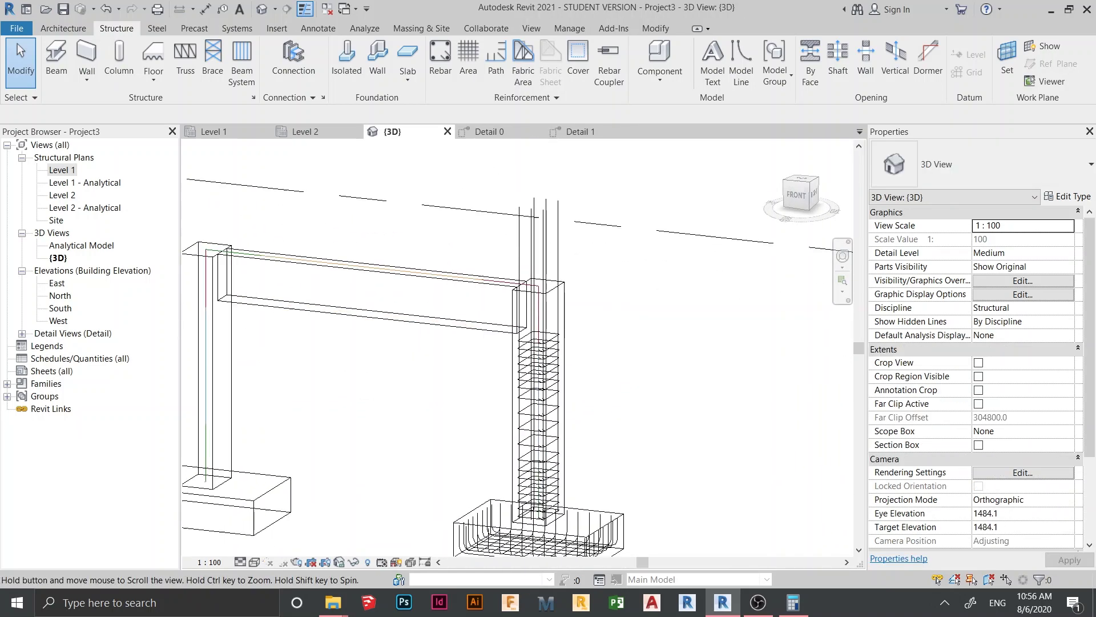
middle_drag(583, 407, 589, 405)
shift+middle_drag(589, 405, 633, 289)
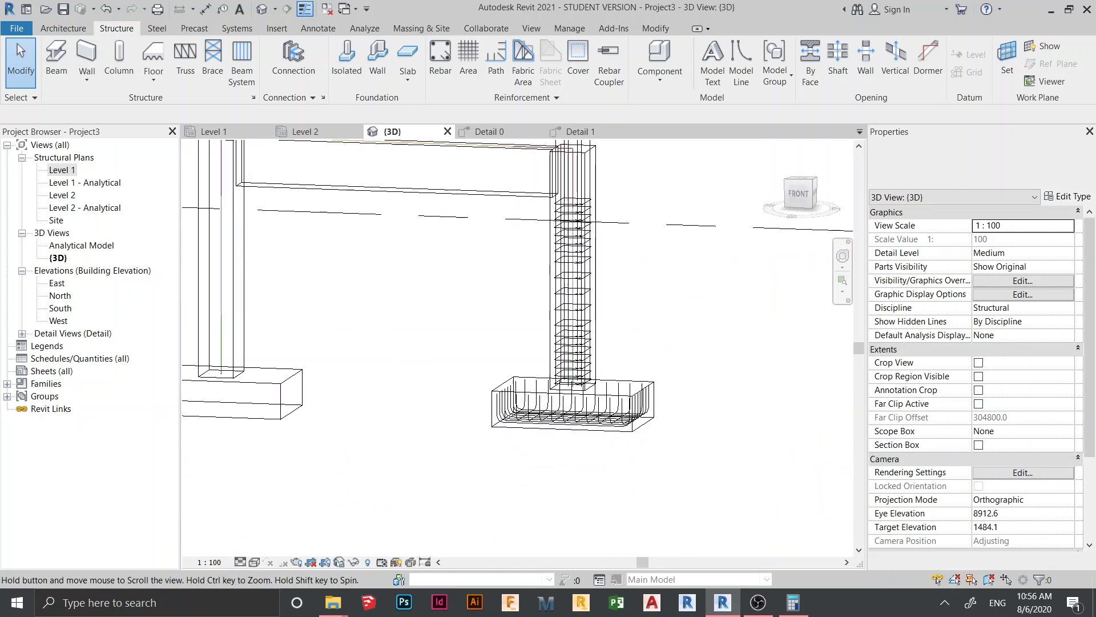
scroll(571, 423, up, 3)
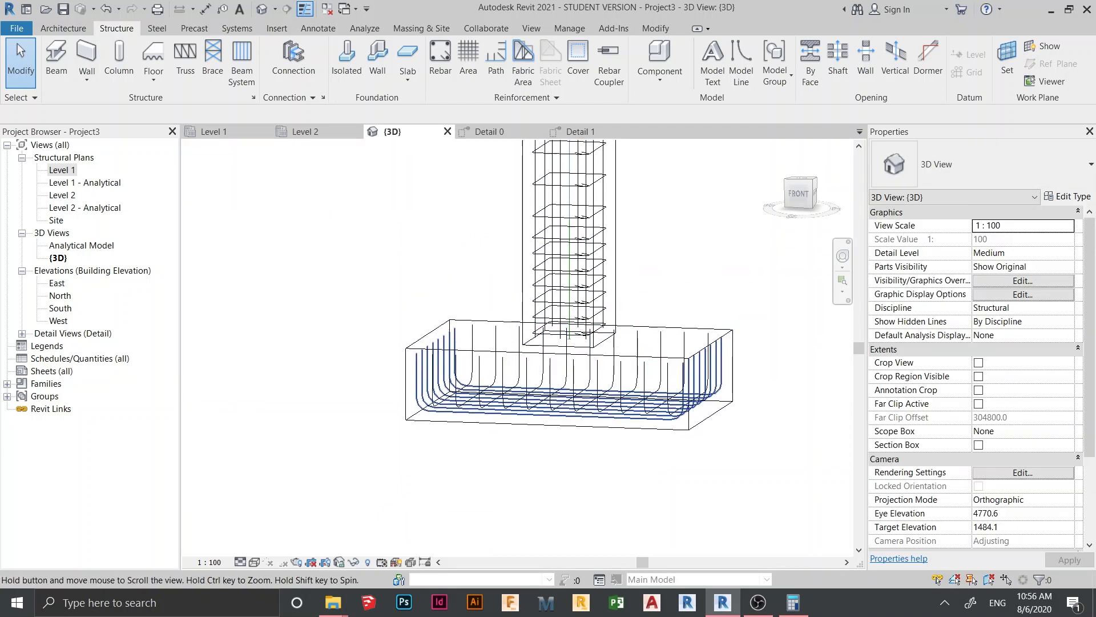
scroll(544, 336, down, 3)
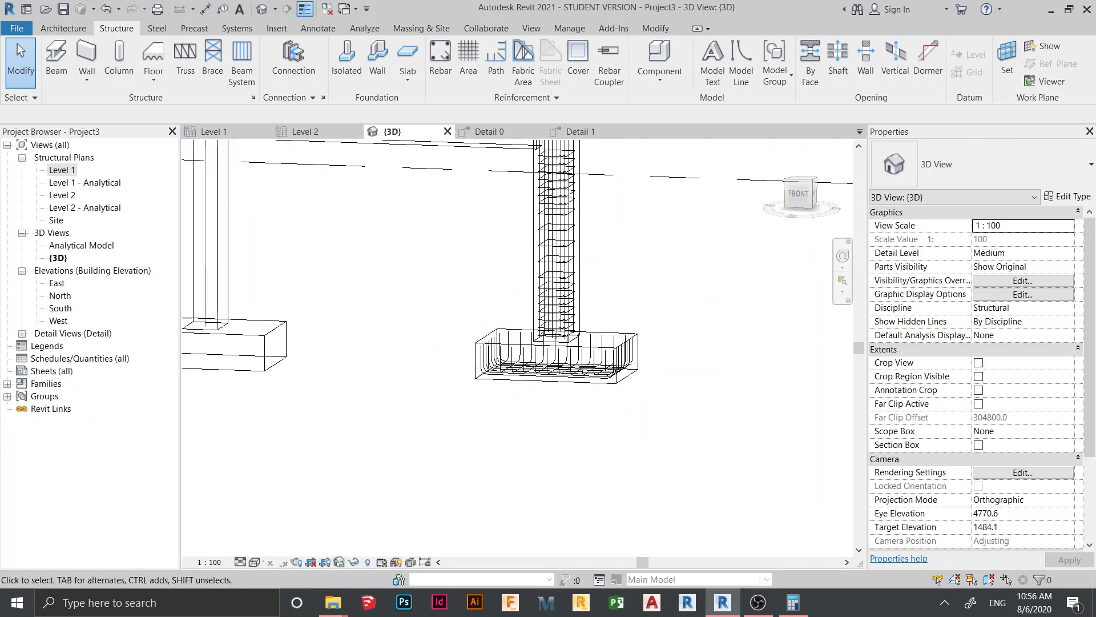
- In the Detail 0 view, start a sketched rebar hosted by the 450 x 600mm concrete column
key(ctrl+Tab)
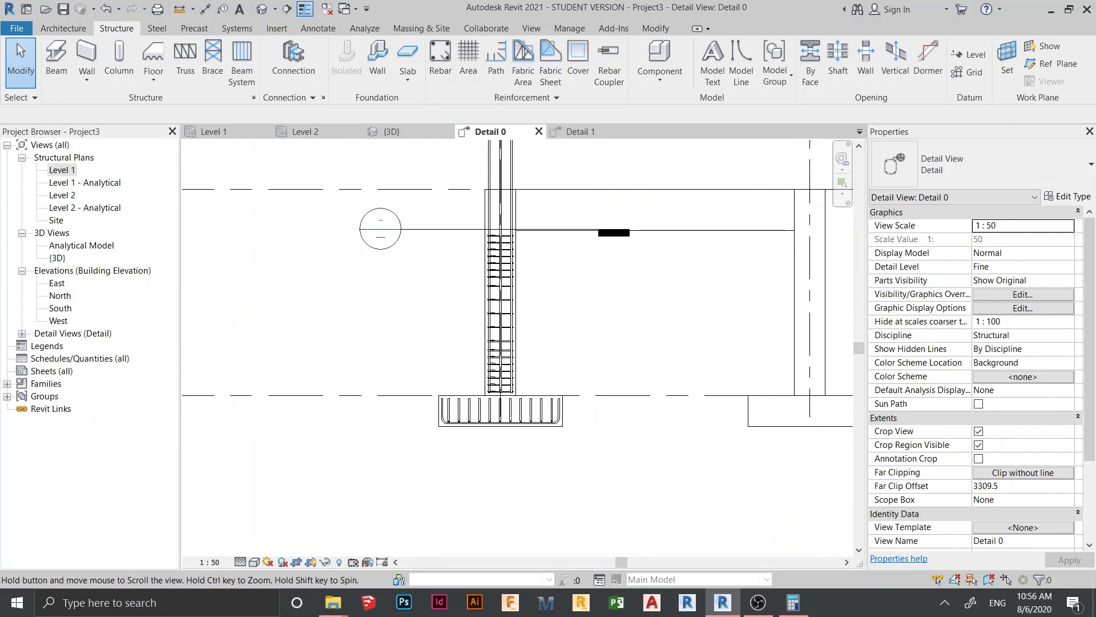
scroll(514, 360, up, 5)
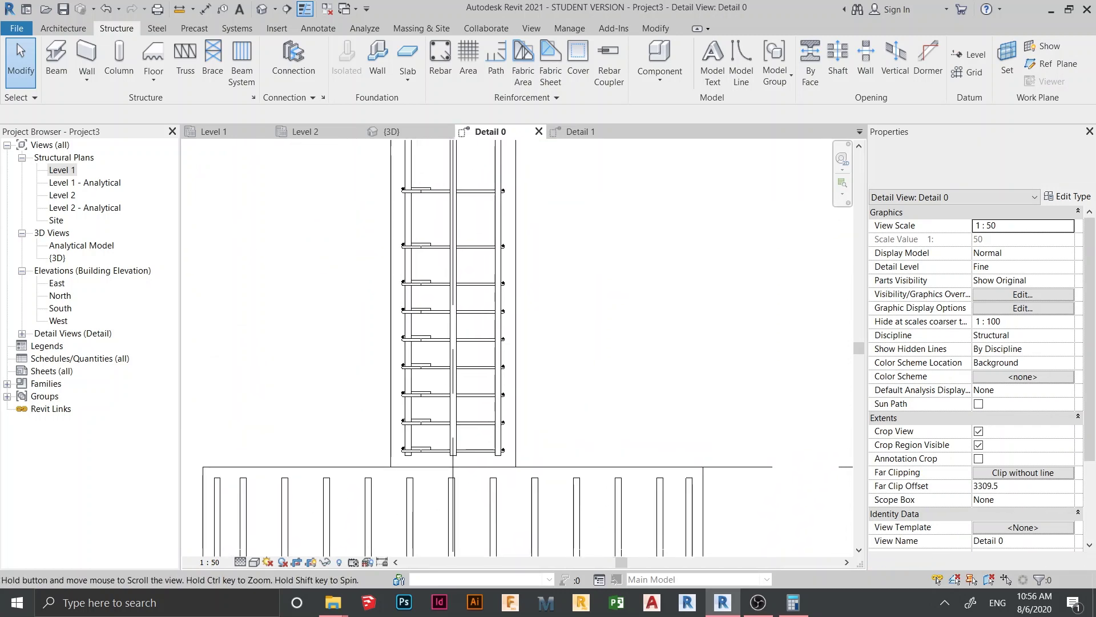
middle_drag(514, 342, 513, 405)
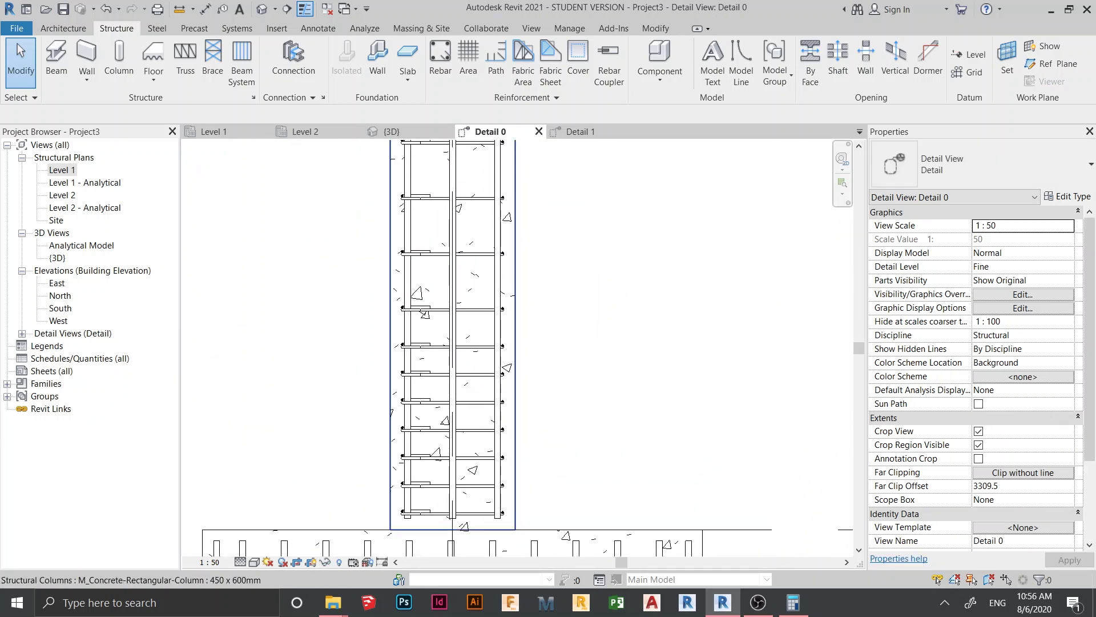
click(507, 342)
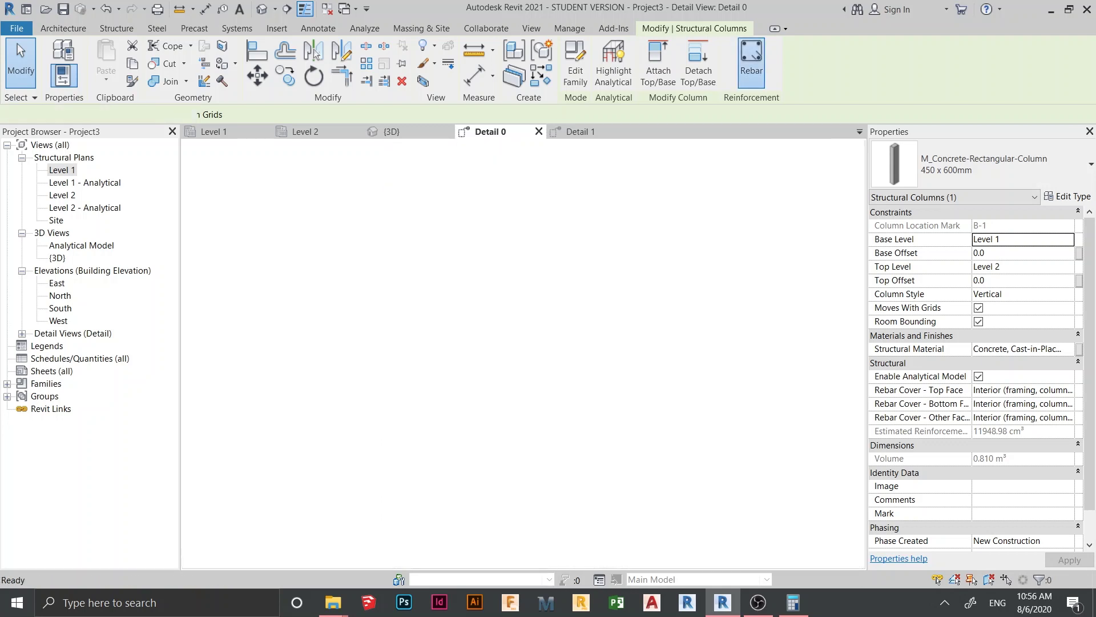
click(751, 63)
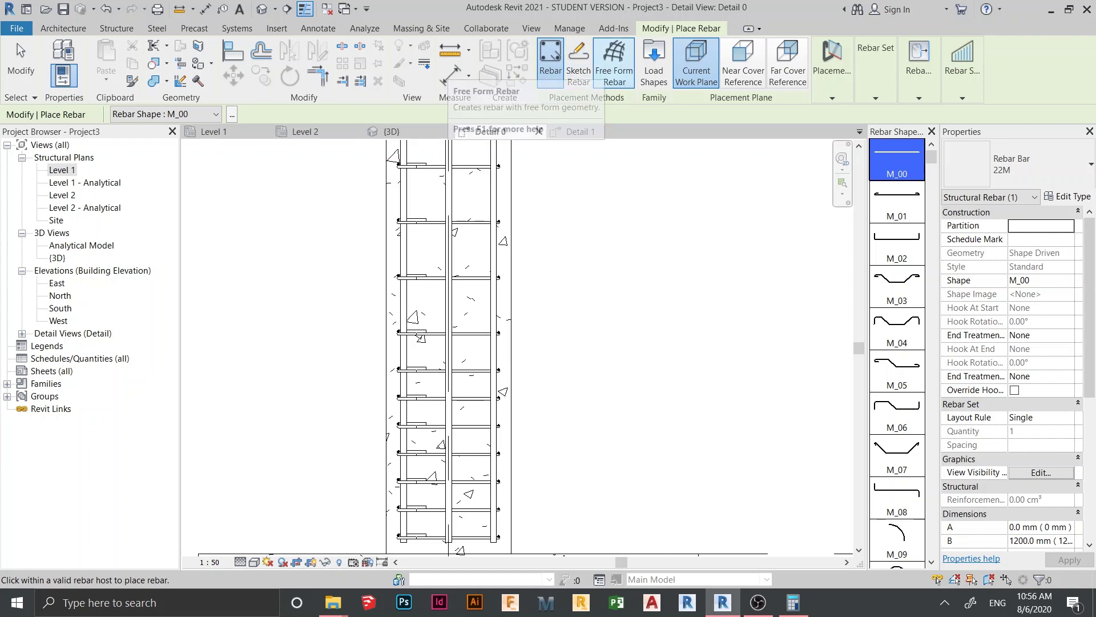
click(578, 60)
scroll(490, 173, up, 3)
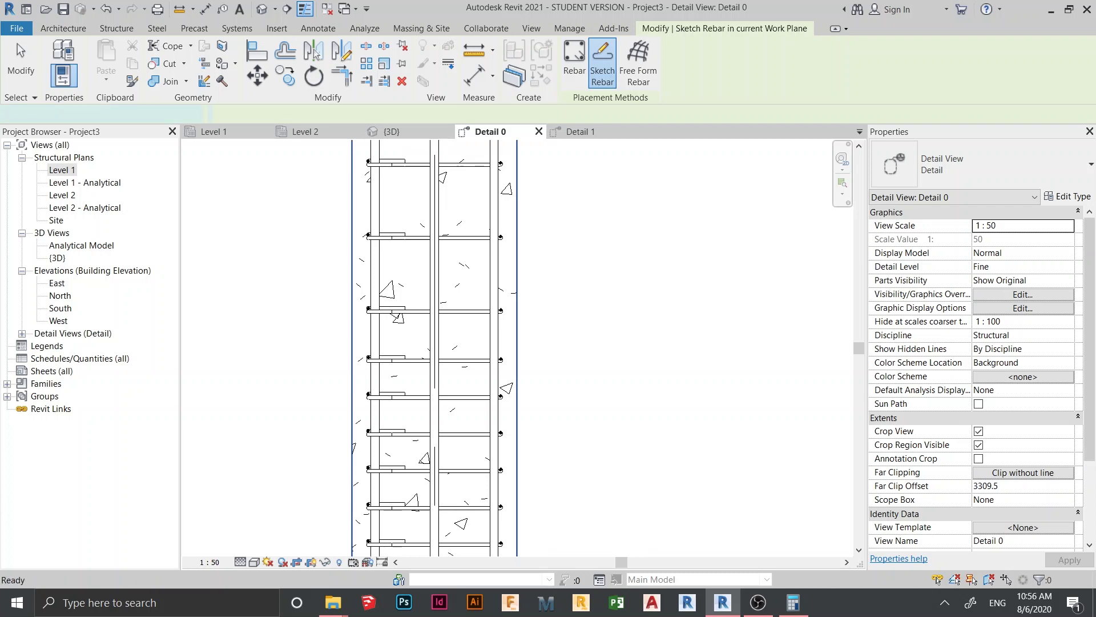
scroll(559, 364, down, 2)
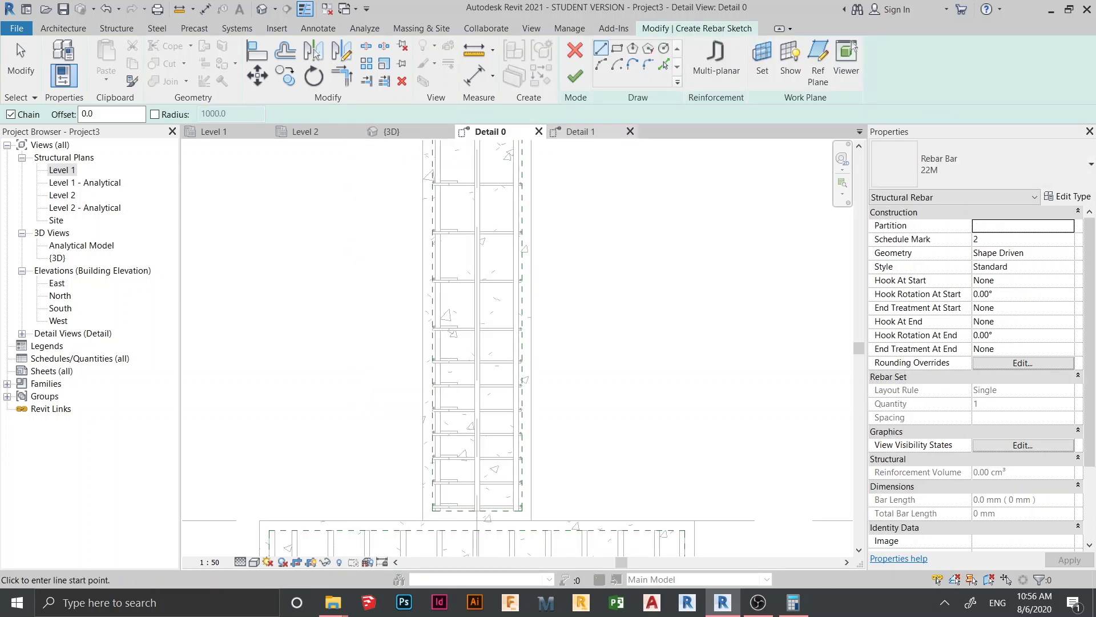
- Sketch an L-shaped bar running vertically from the lower column into the footing, ending in an outward horizontal leg about 350 mm long
scroll(451, 348, up, 4)
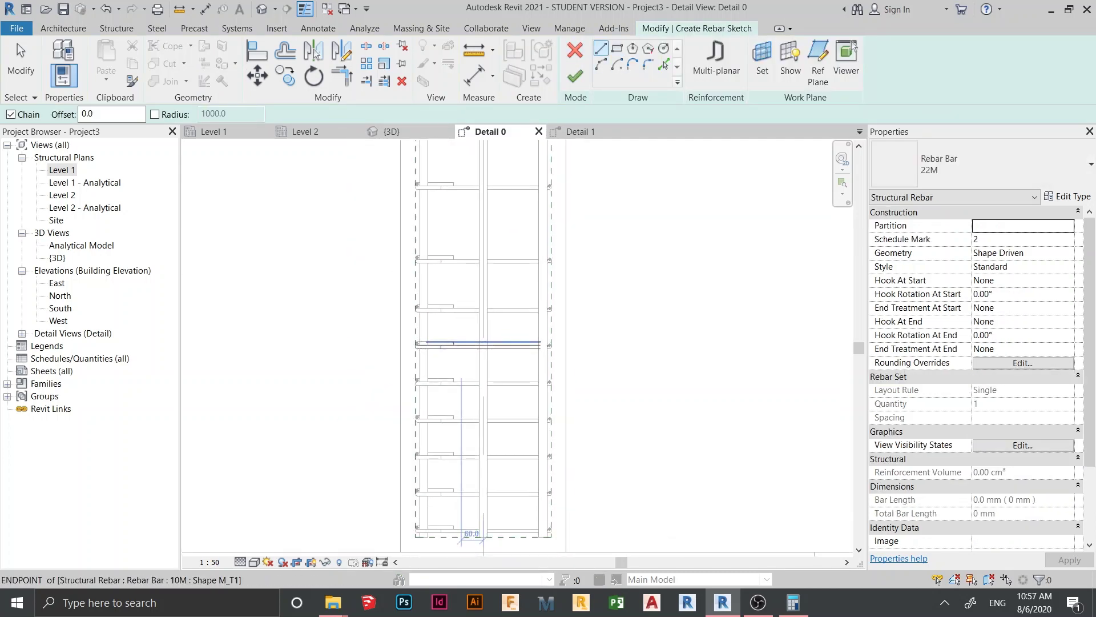
scroll(419, 201, up, 3)
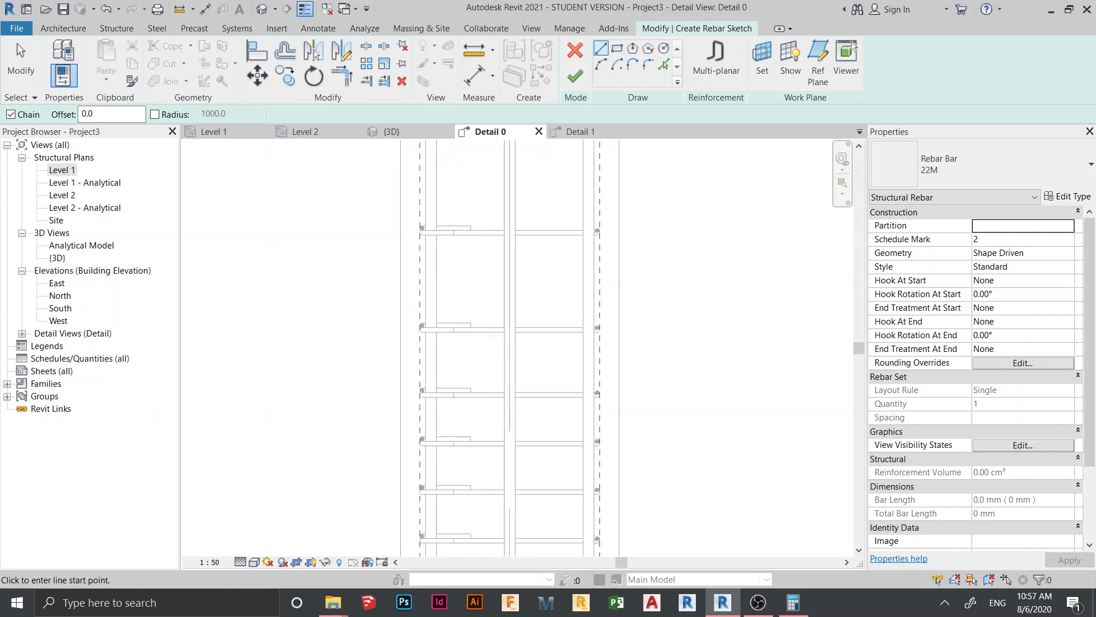
scroll(450, 309, down, 5)
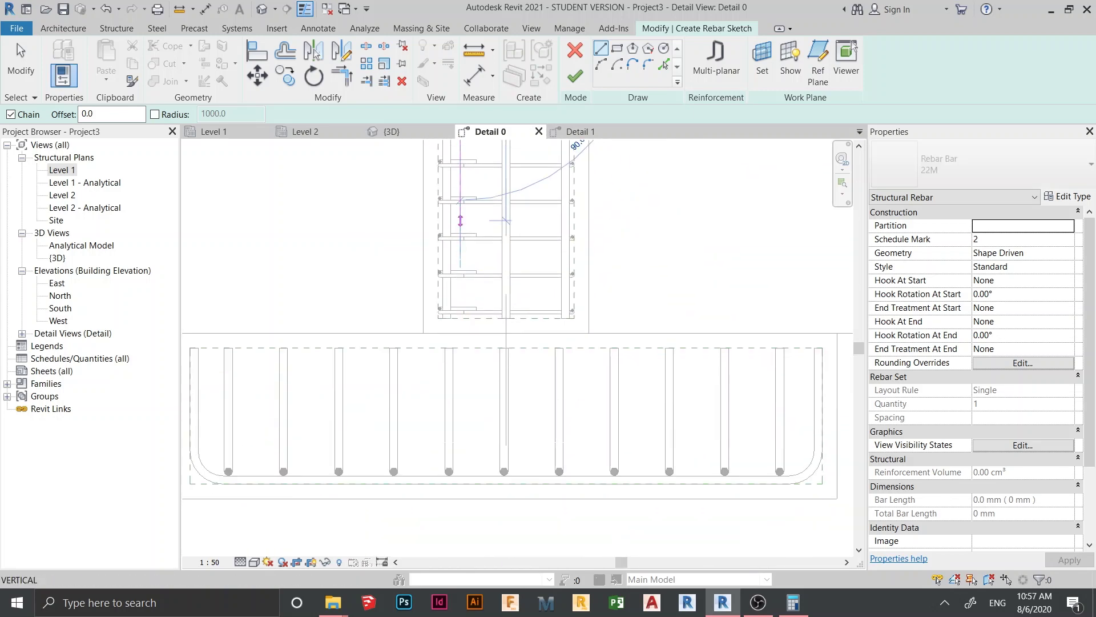
click(504, 471)
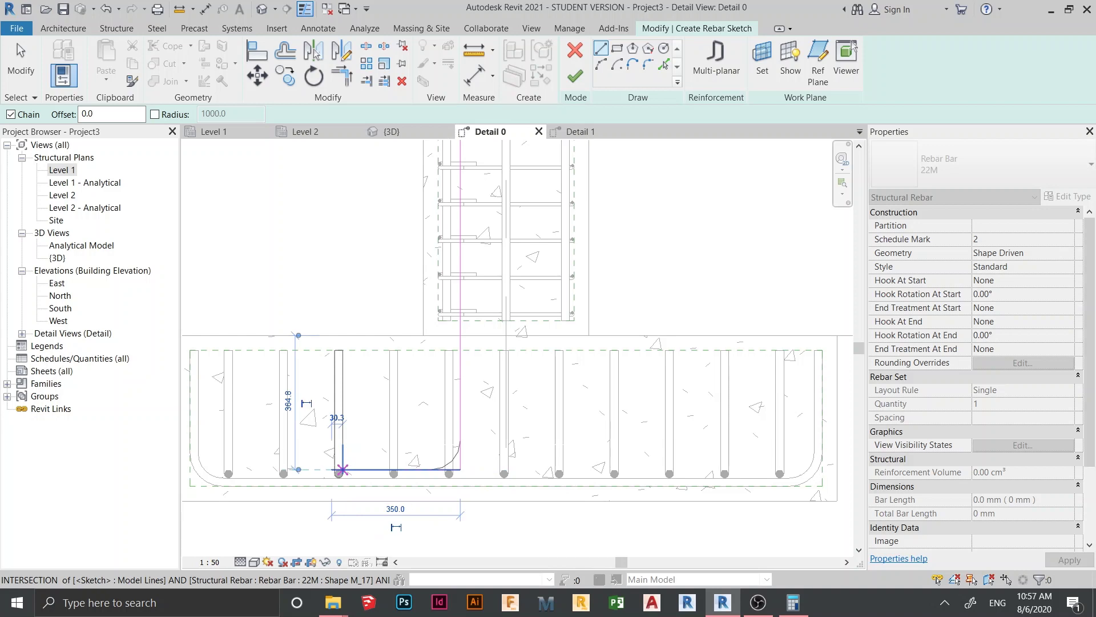
key(Escape)
key(Escape)
scroll(342, 468, down, 3)
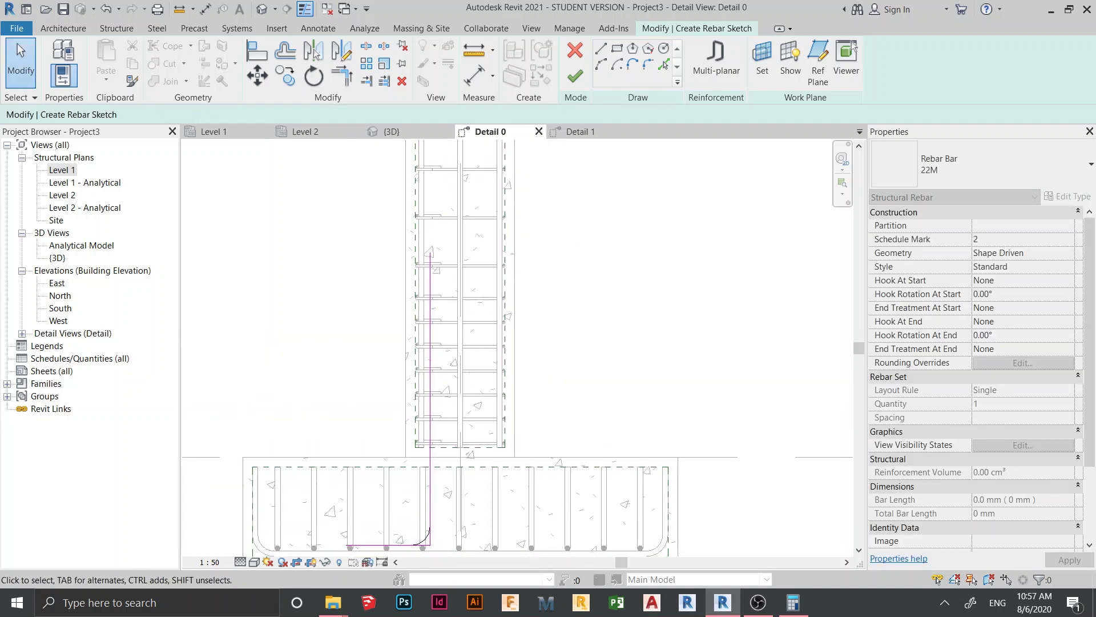
scroll(395, 268, up, 2)
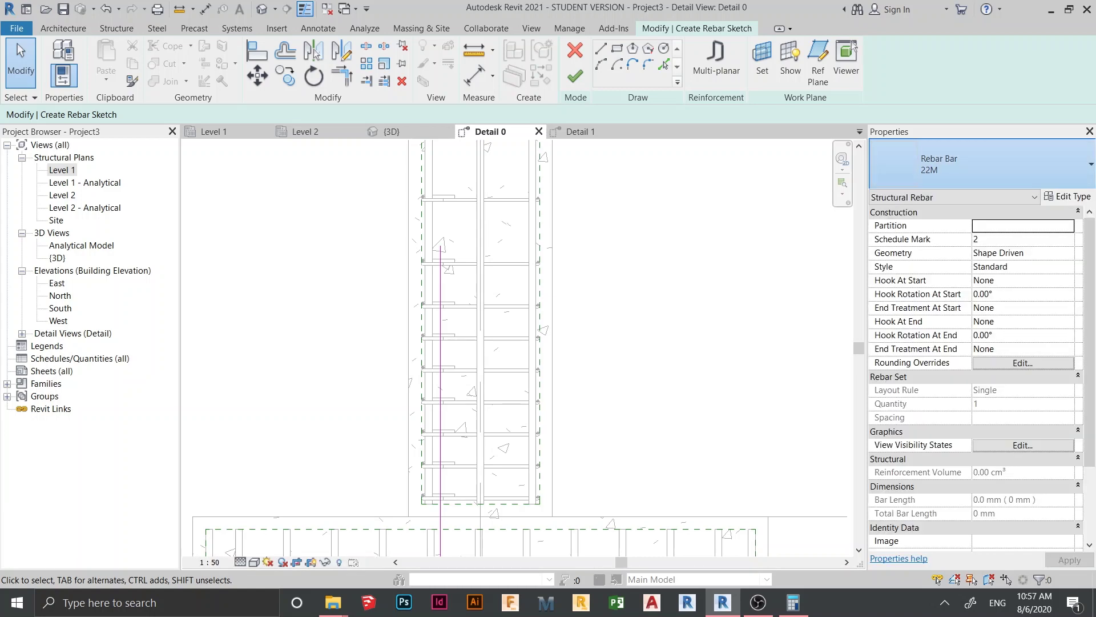
- Finish the L-shaped bar sketch with the 22M bar type and exit rebar placement
click(971, 164)
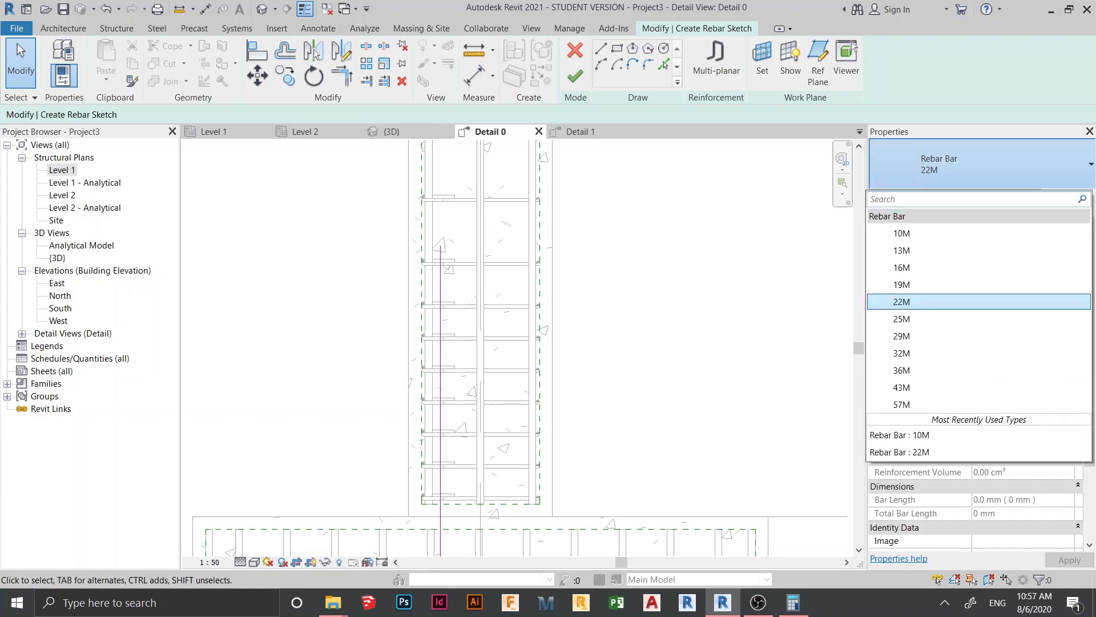
click(971, 164)
click(575, 75)
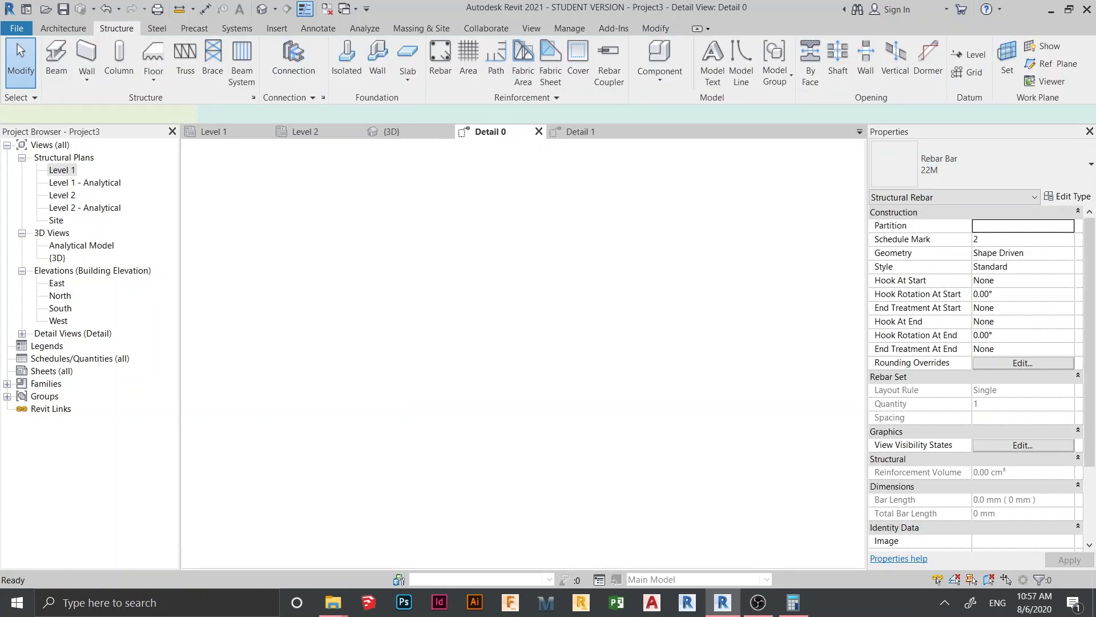
scroll(452, 269, up, 5)
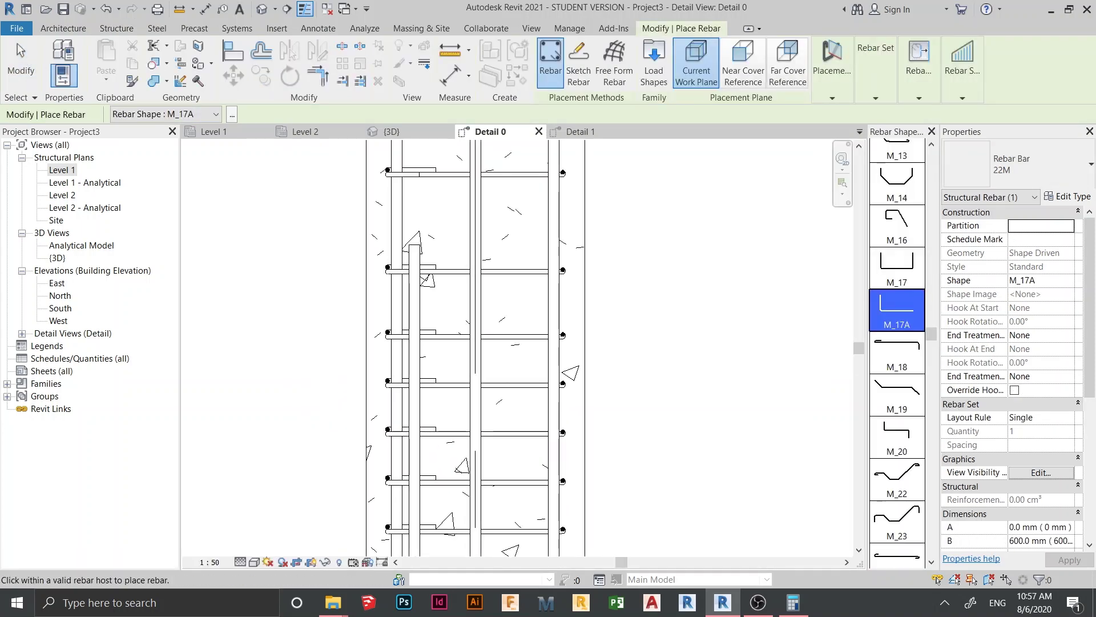
key(Escape)
key(Escape)
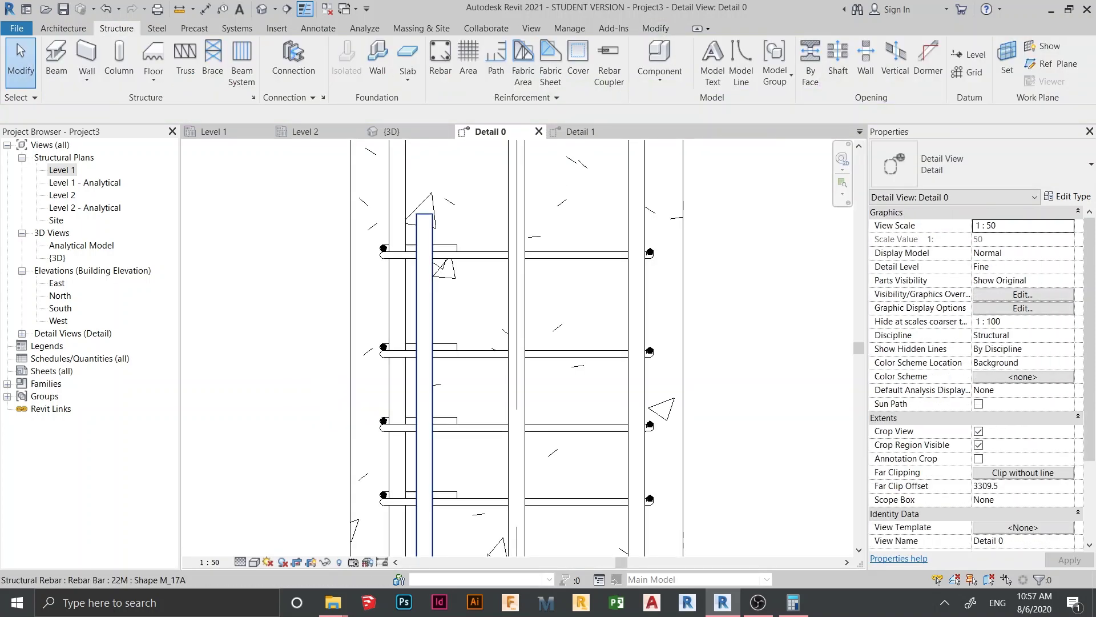
- Change the column's right-hand vertical bar to the 16M type
click(421, 318)
key(Escape)
scroll(421, 318, up, 1)
middle_drag(443, 246, 435, 356)
scroll(670, 354, down, 2)
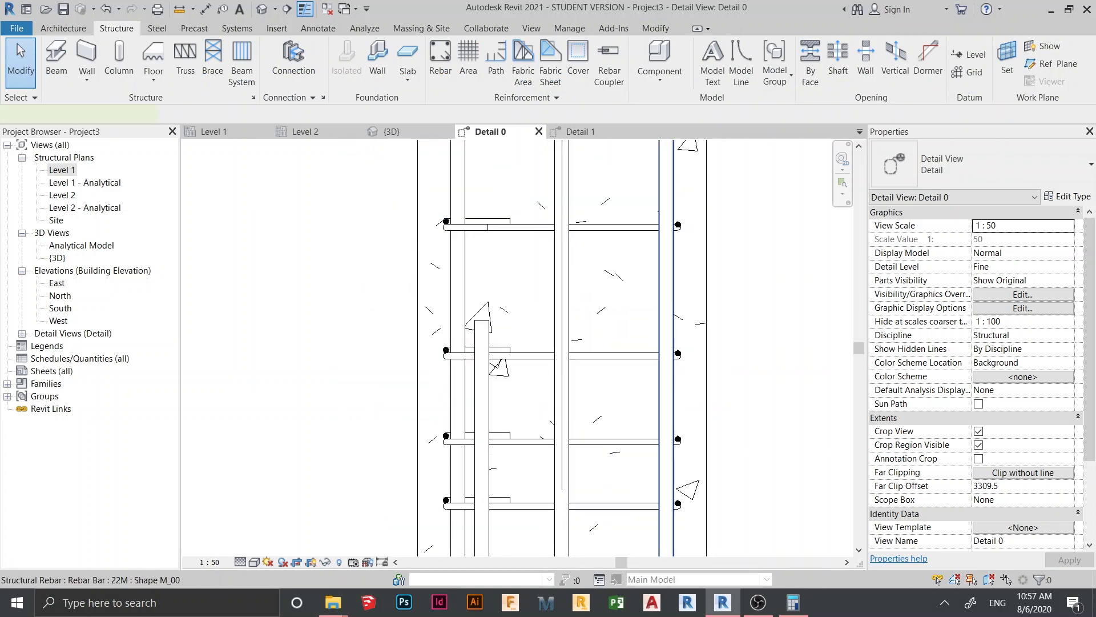
click(667, 354)
middle_drag(666, 354, 618, 386)
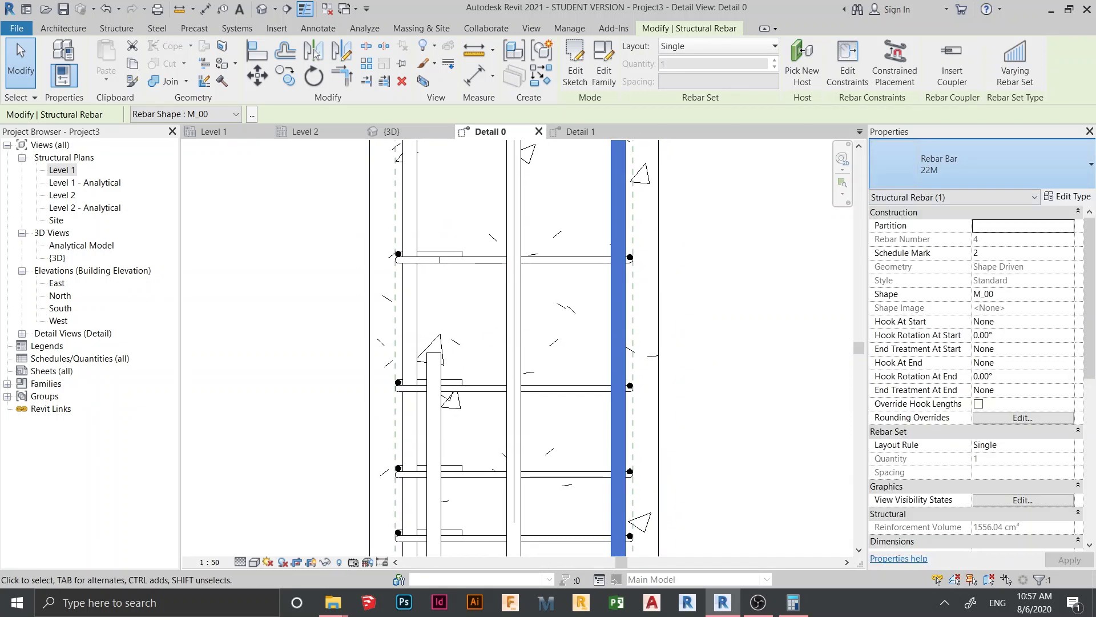
click(979, 164)
click(905, 220)
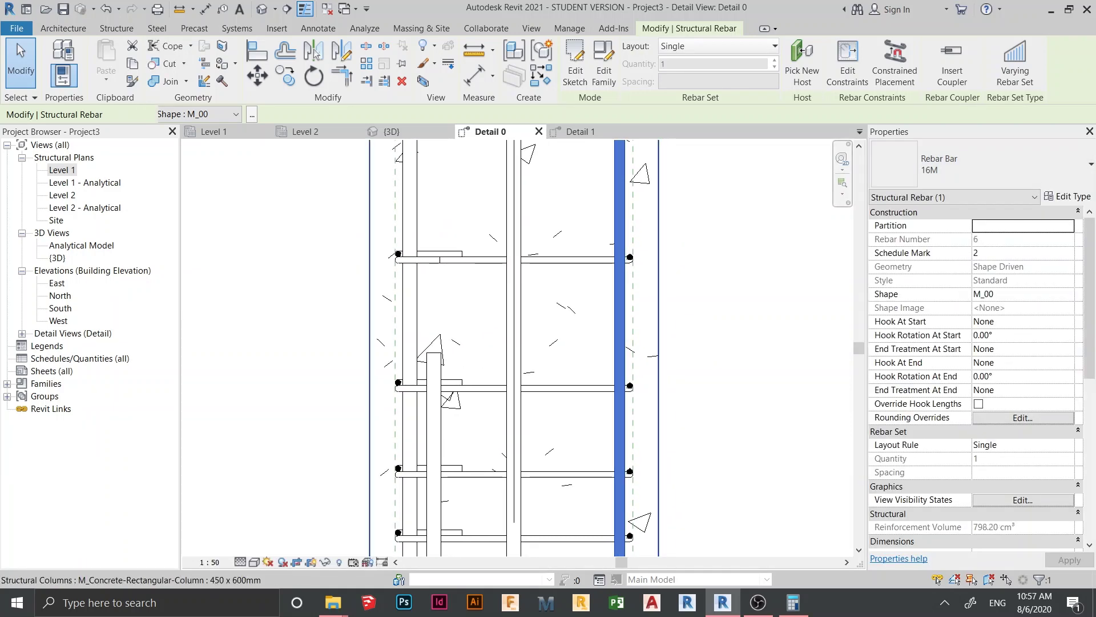
key(Escape)
- Change the column's left-hand vertical bar, beside the L-shaped bar, to the 16M type
middle_drag(410, 320, 413, 340)
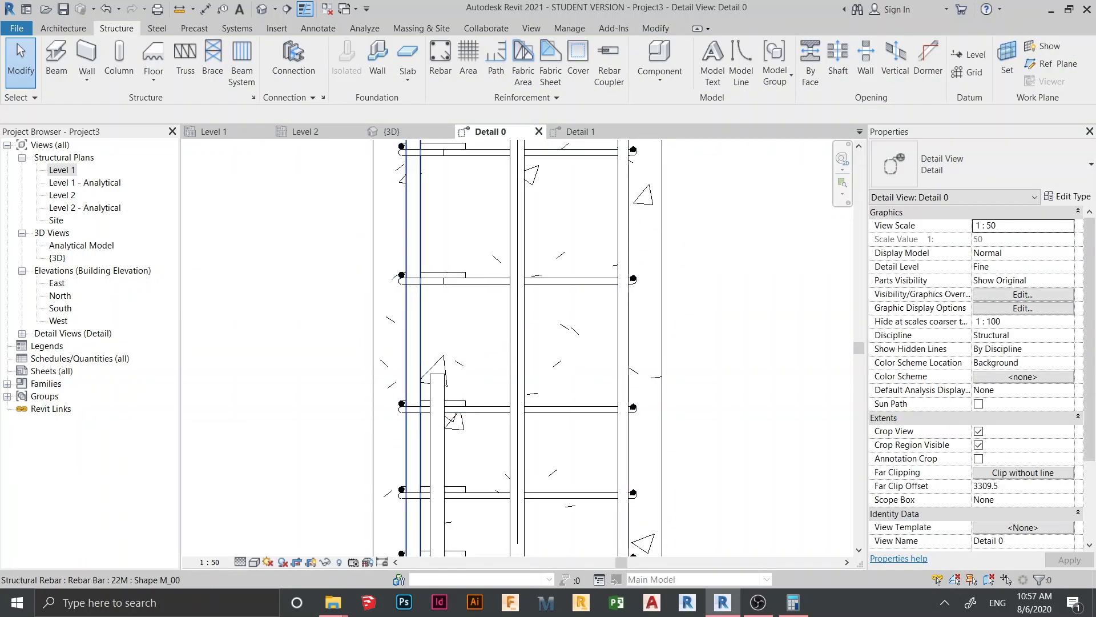
click(414, 340)
click(979, 164)
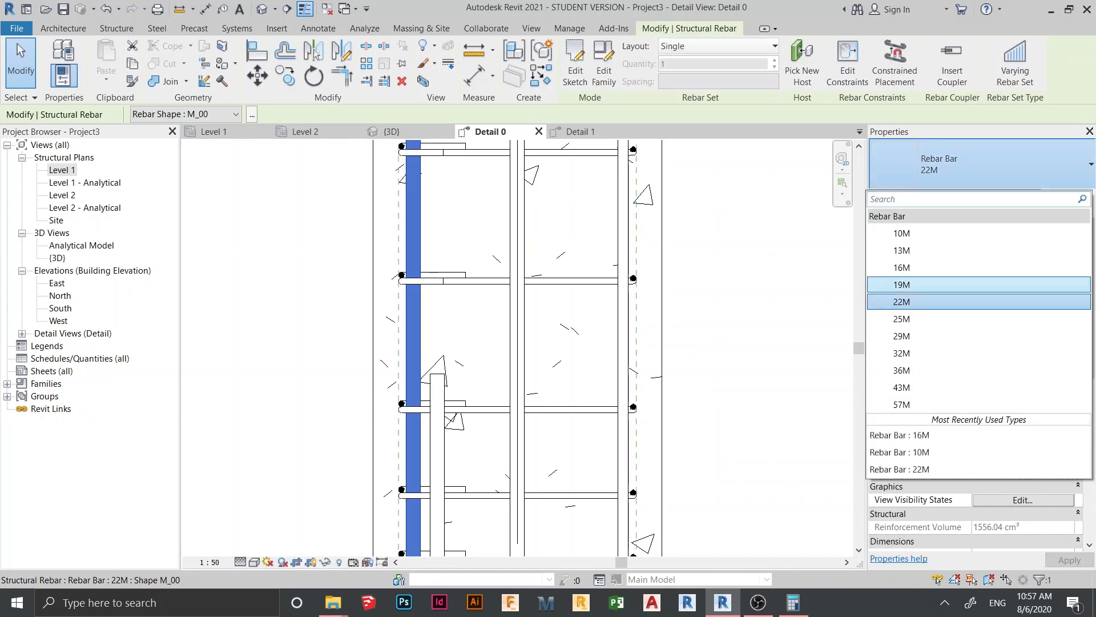
click(905, 248)
key(Escape)
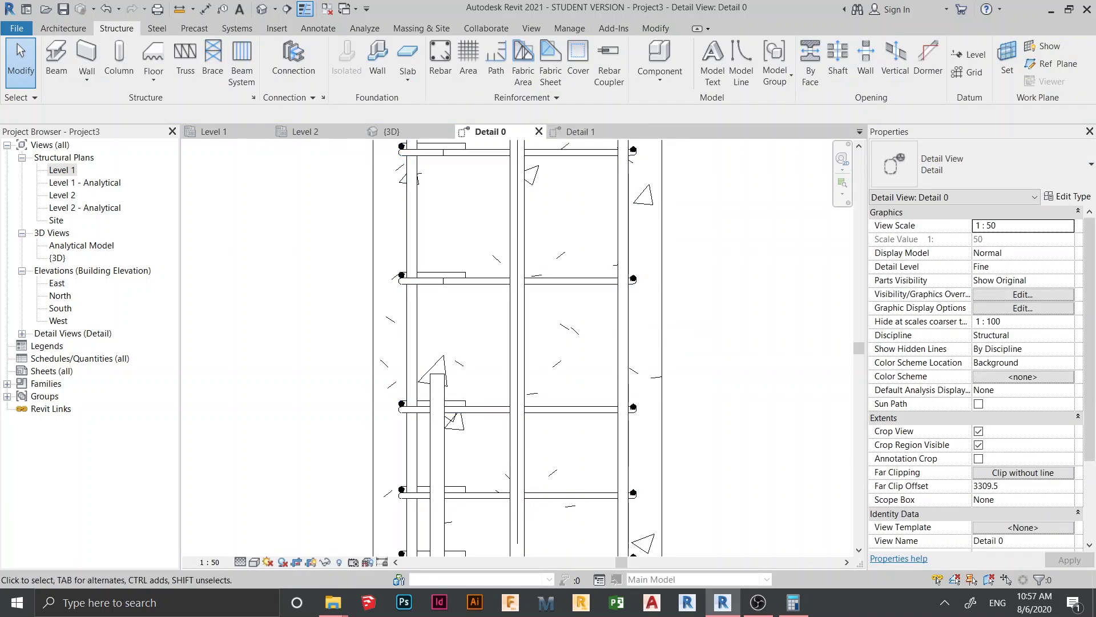
- In the 3D view seen from the front, select all vertical bars projecting above the column and change them to 16M
click(394, 132)
middle_drag(434, 229, 428, 362)
middle_drag(428, 362, 485, 382)
click(801, 194)
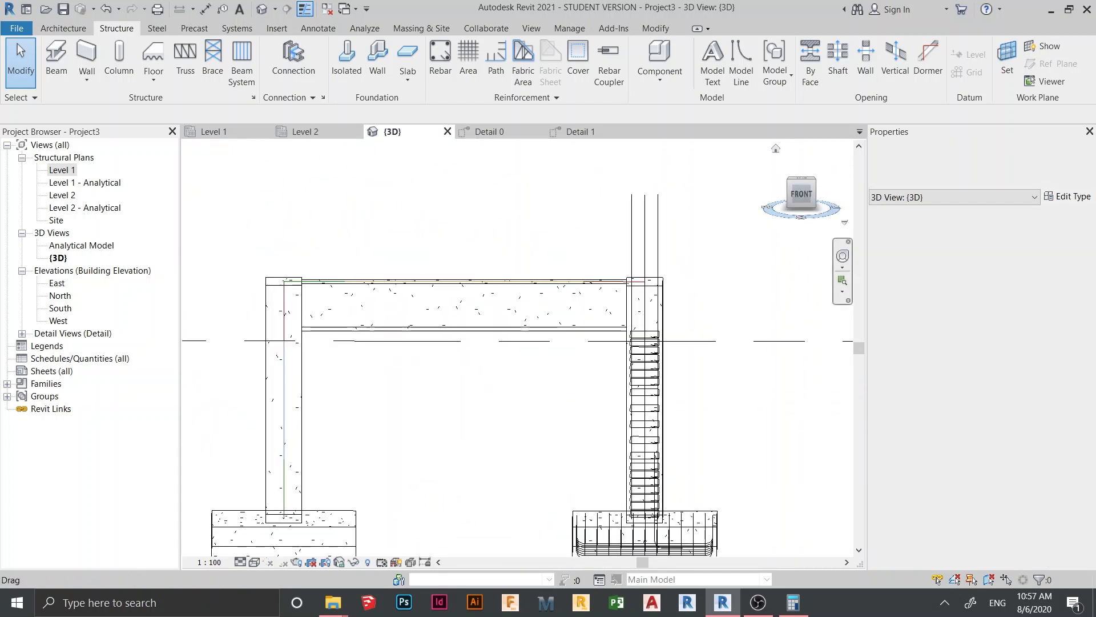
scroll(648, 362, down, 6)
scroll(648, 362, up, 5)
middle_drag(648, 362, 492, 357)
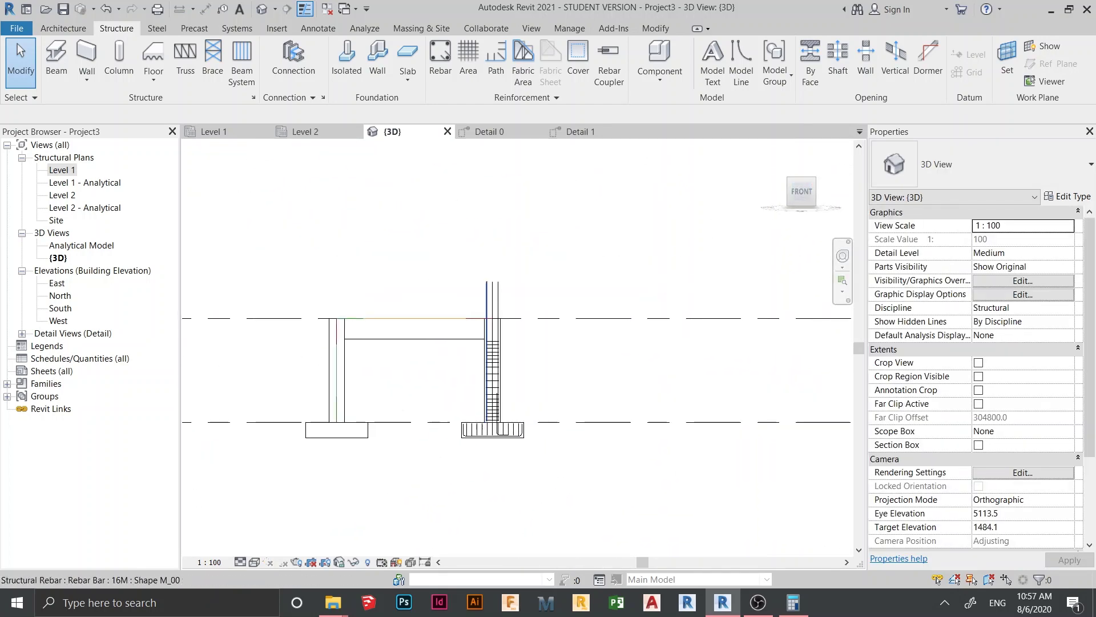
drag(541, 266, 417, 296)
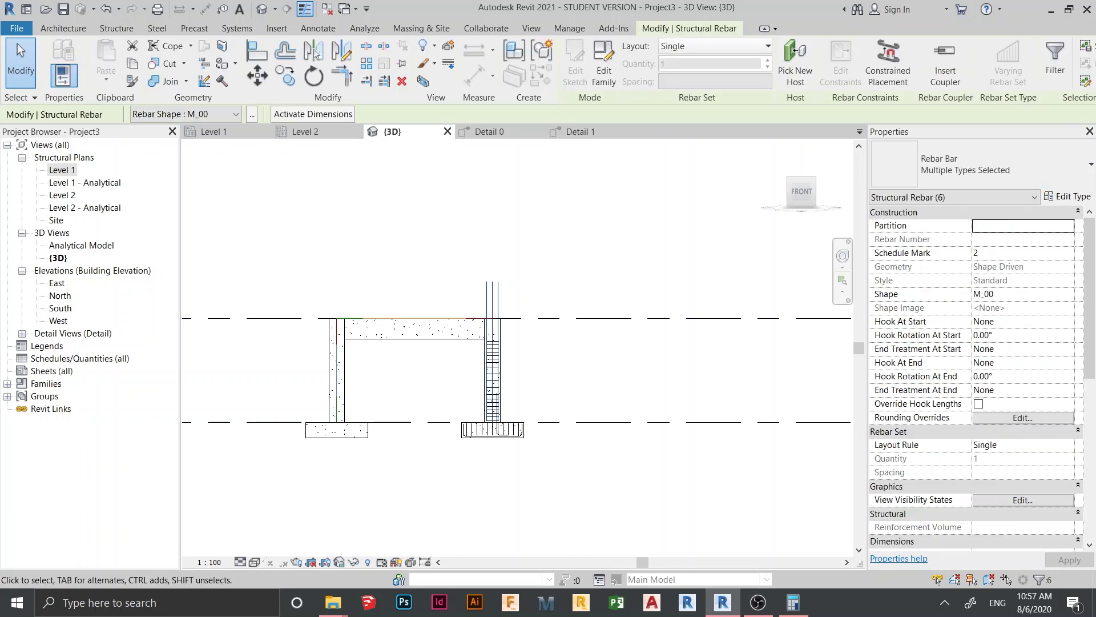
click(970, 164)
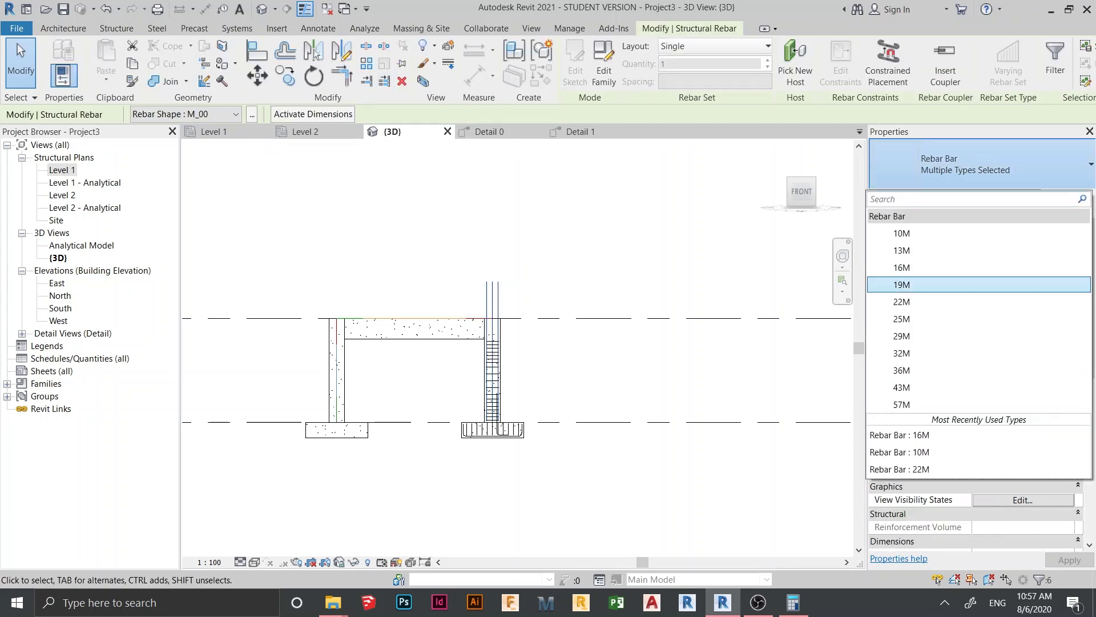
click(936, 269)
key(Escape)
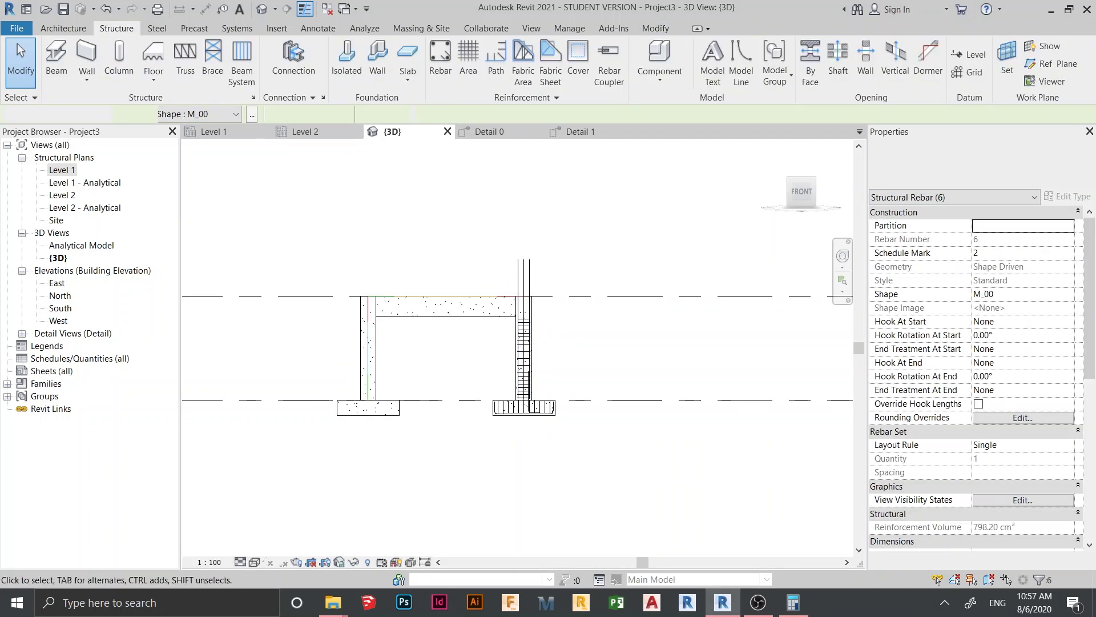
- In the Detail 1 view, move the L-shaped 22M bar about 39.5 mm left against the stirrup's inner face
click(581, 132)
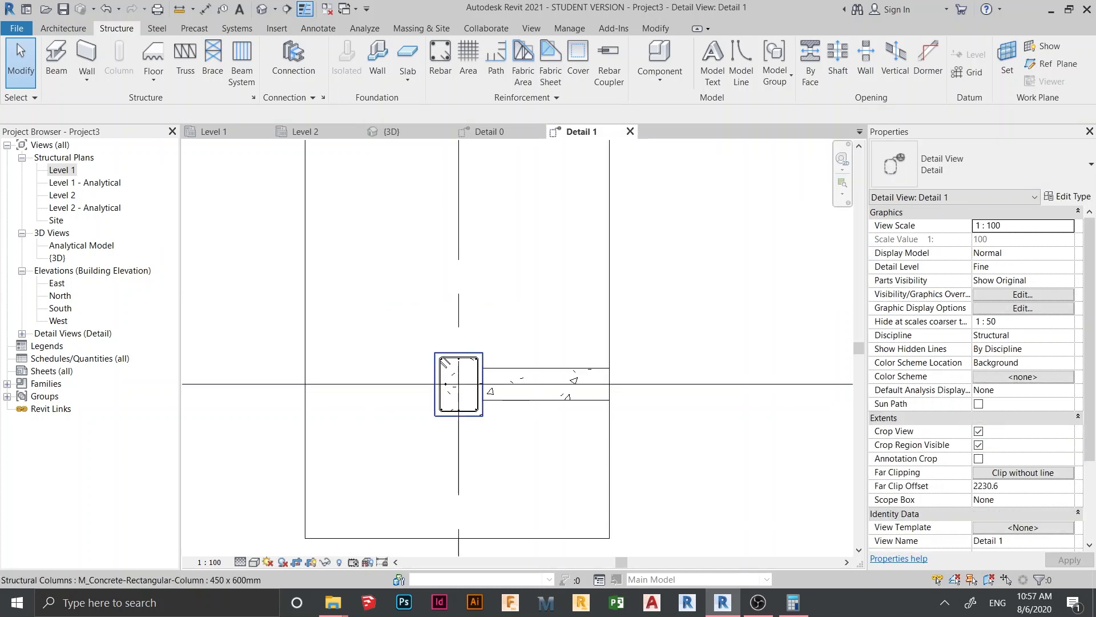
scroll(447, 387, up, 5)
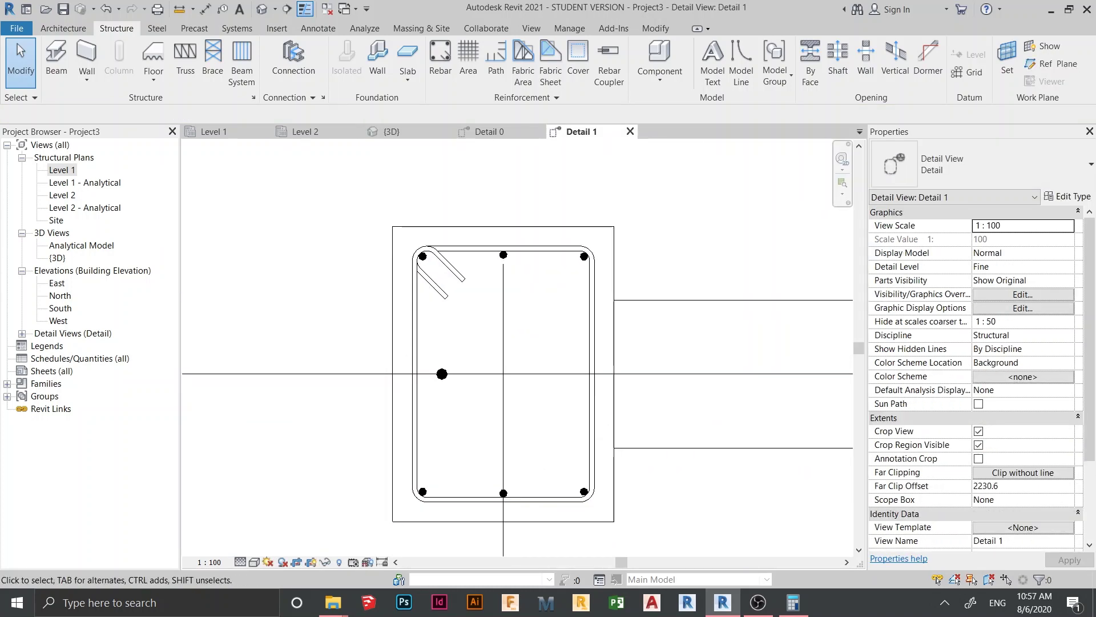
scroll(410, 430, up, 2)
scroll(445, 374, up, 2)
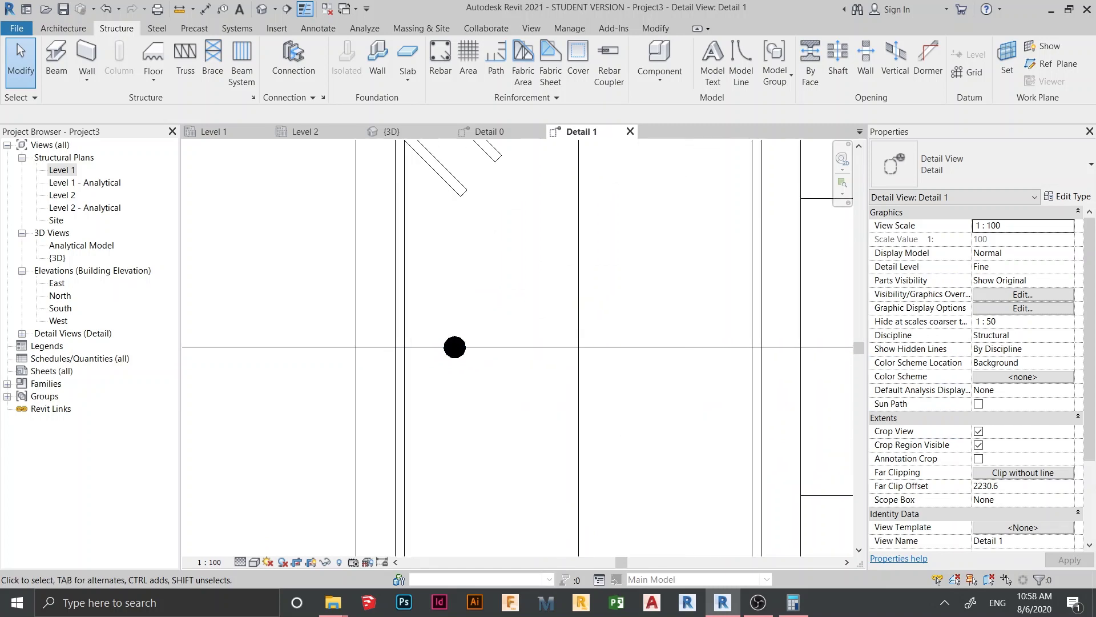
scroll(542, 351, down, 2)
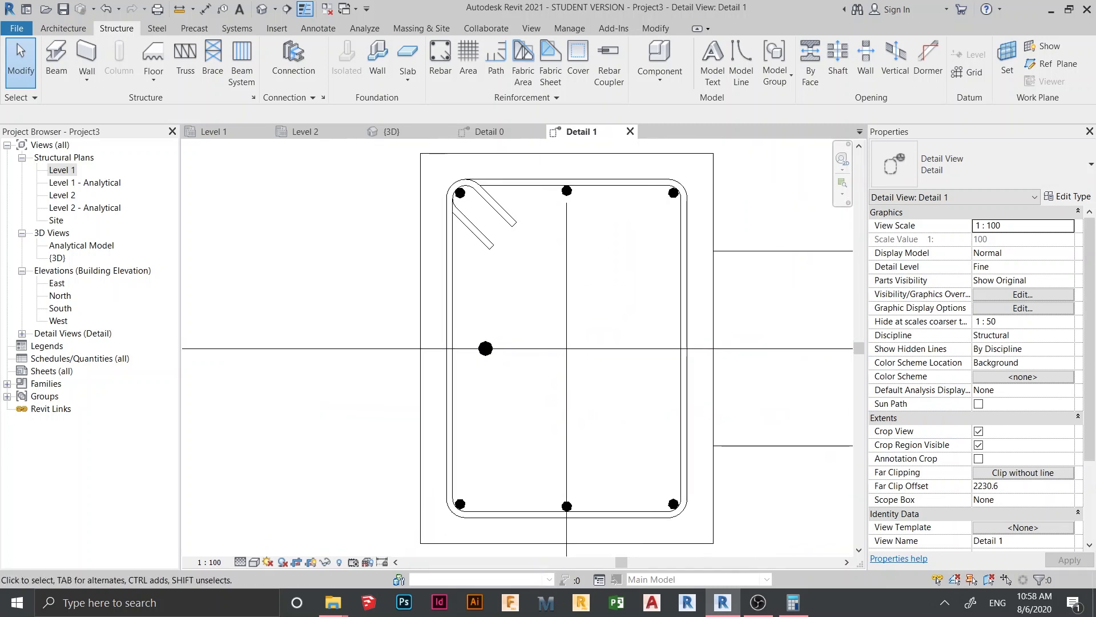
scroll(482, 343, up, 2)
scroll(483, 343, down, 2)
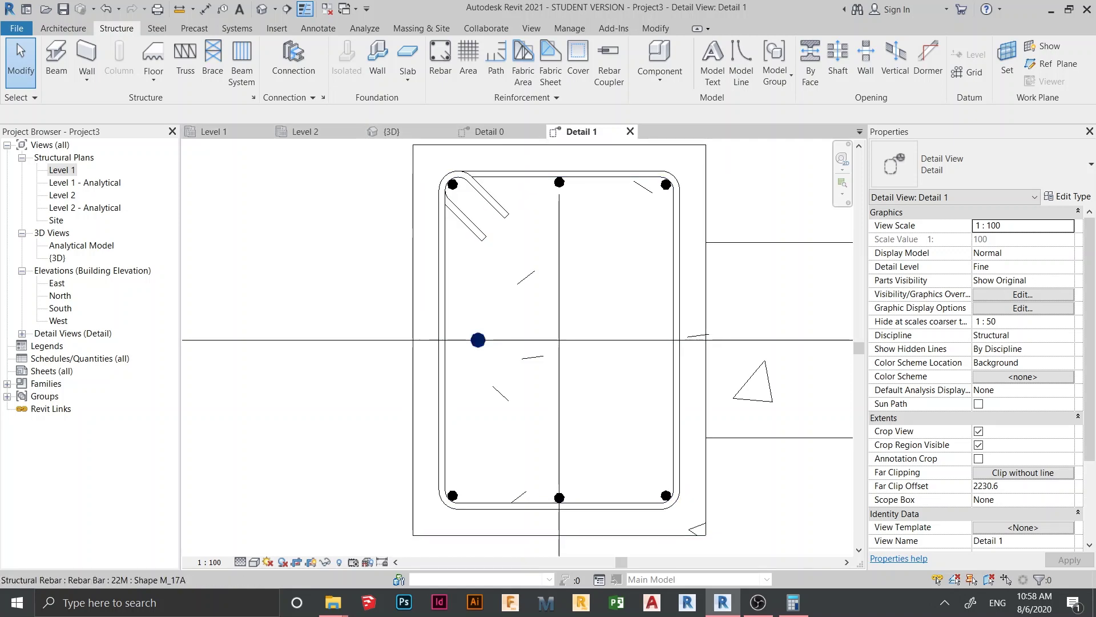
scroll(477, 351, up, 2)
click(478, 325)
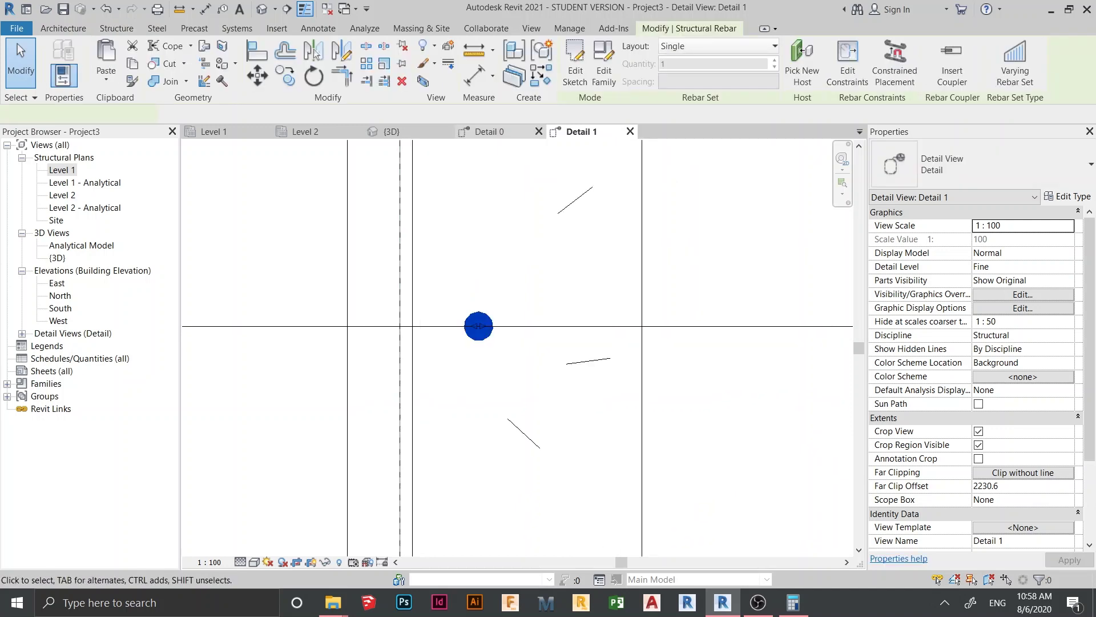
key(m)
key(v)
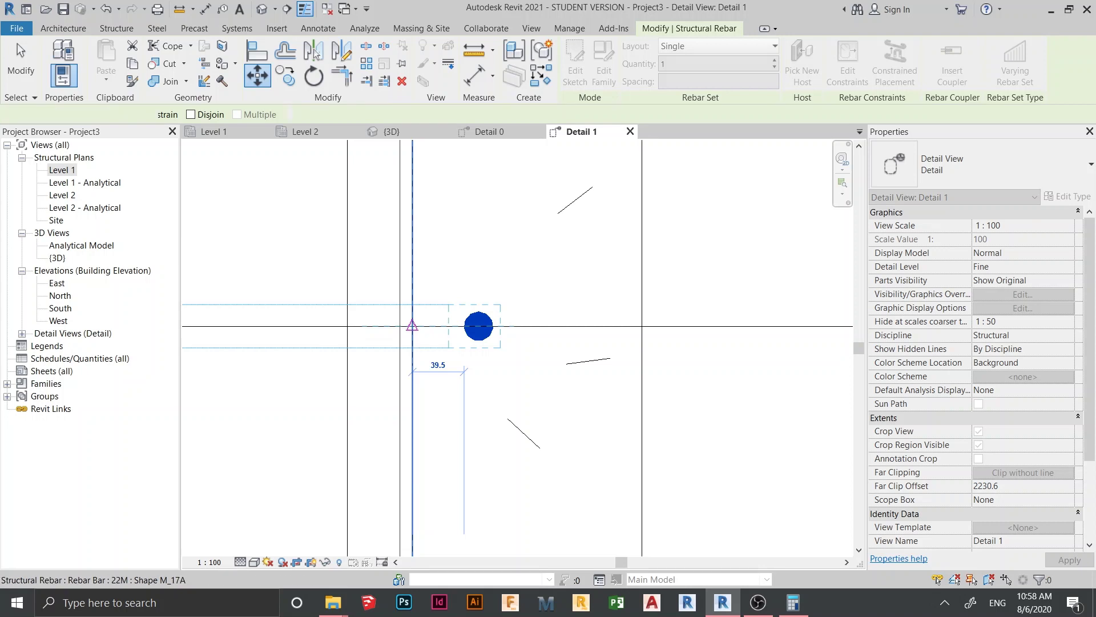
click(412, 325)
scroll(412, 325, down, 2)
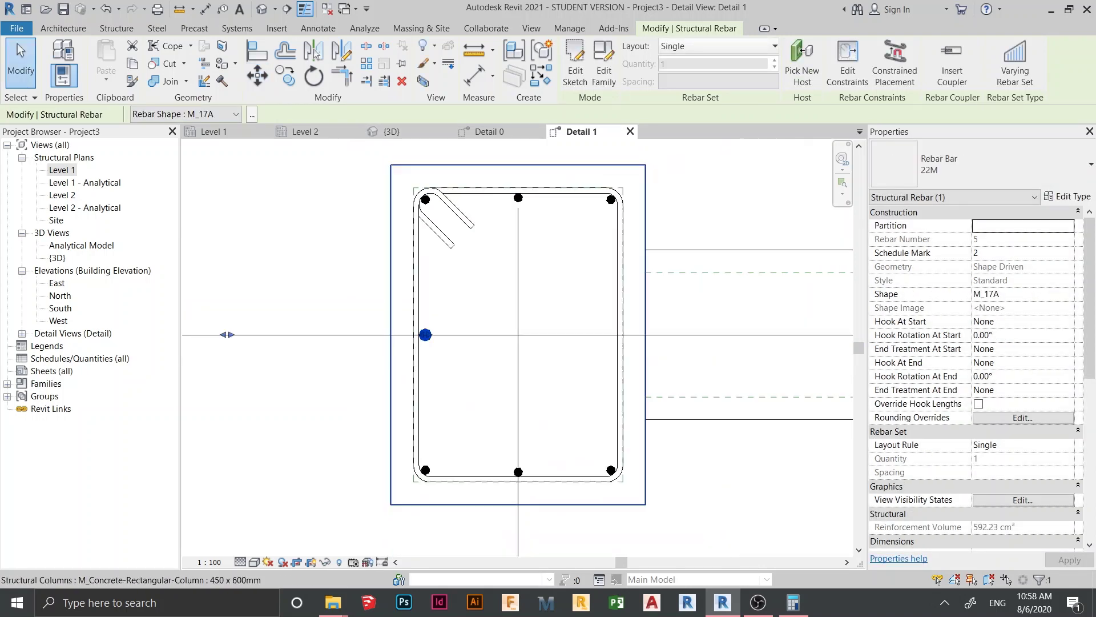
- Copy the L-shaped 22M bar up to the stirrup's hooked upper-left corner, beside the 16M corner bar
middle_drag(433, 293, 451, 321)
scroll(446, 306, up, 3)
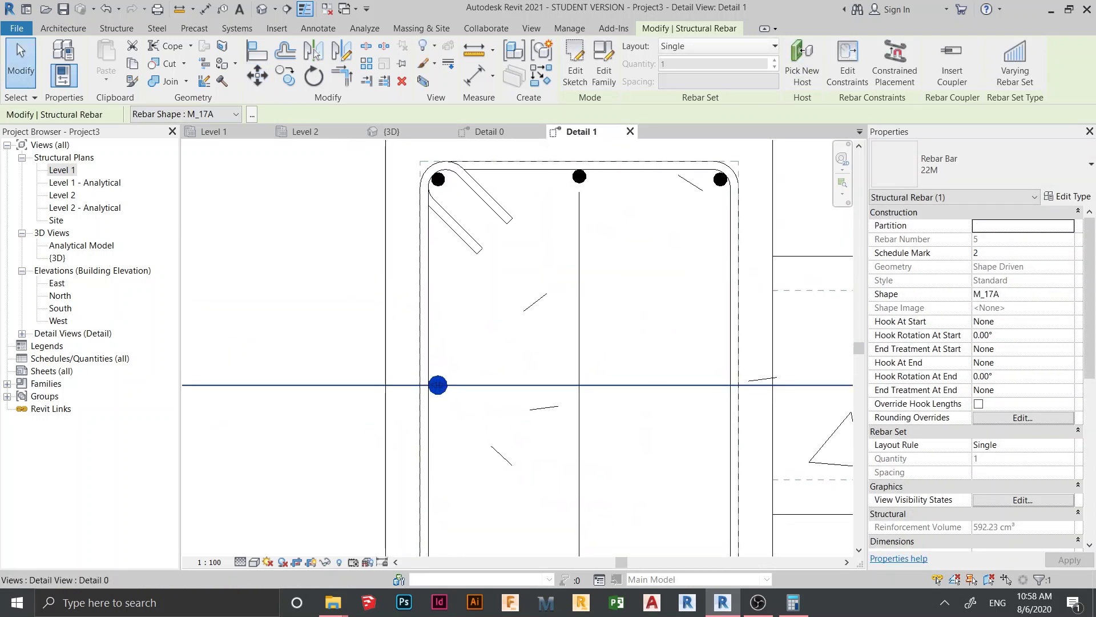
scroll(438, 385, up, 1)
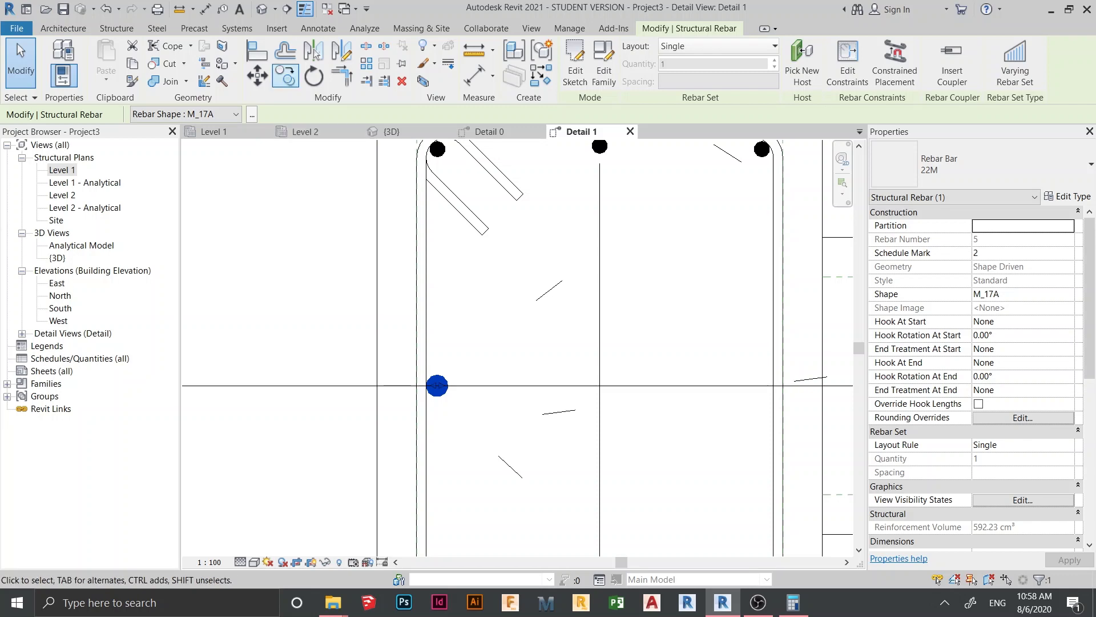
click(285, 76)
click(426, 385)
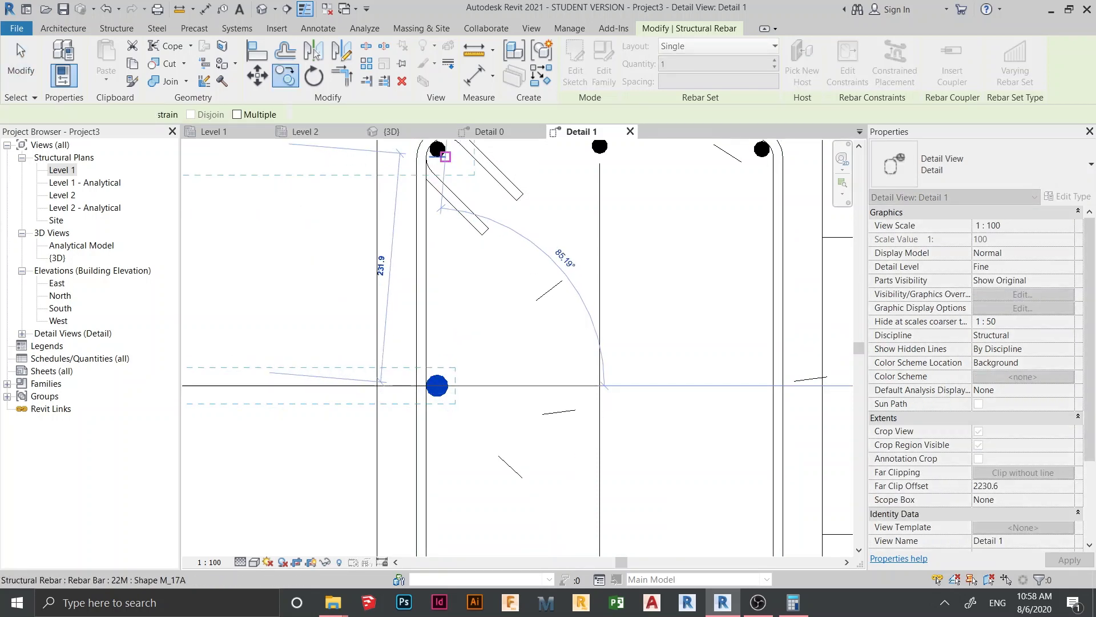
click(445, 156)
scroll(446, 157, up, 4)
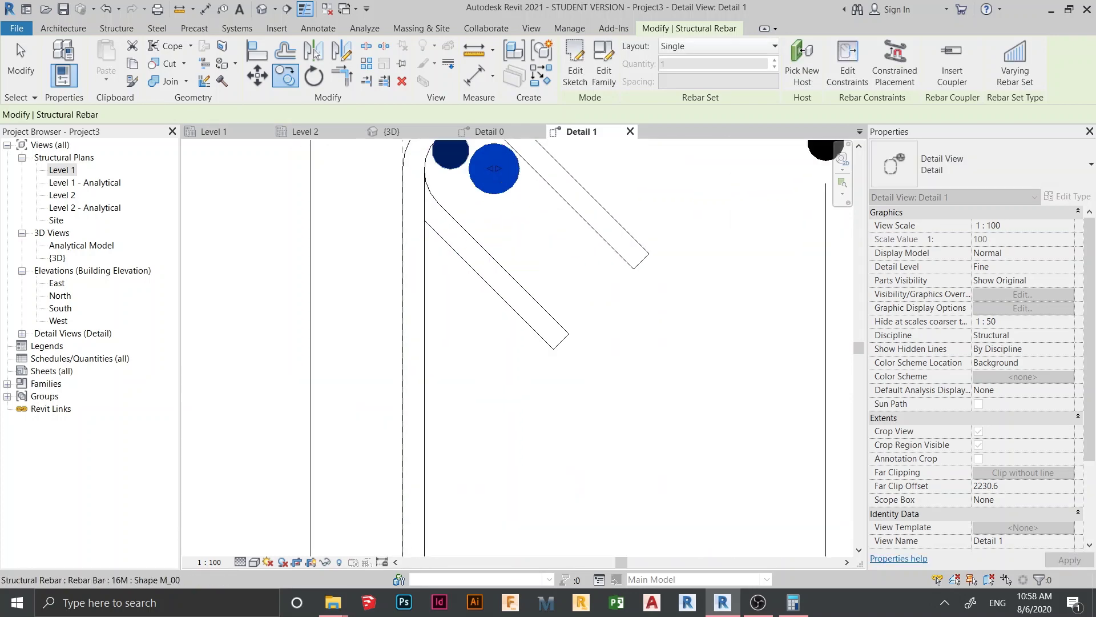
scroll(456, 169, up, 2)
middle_drag(491, 188, 521, 259)
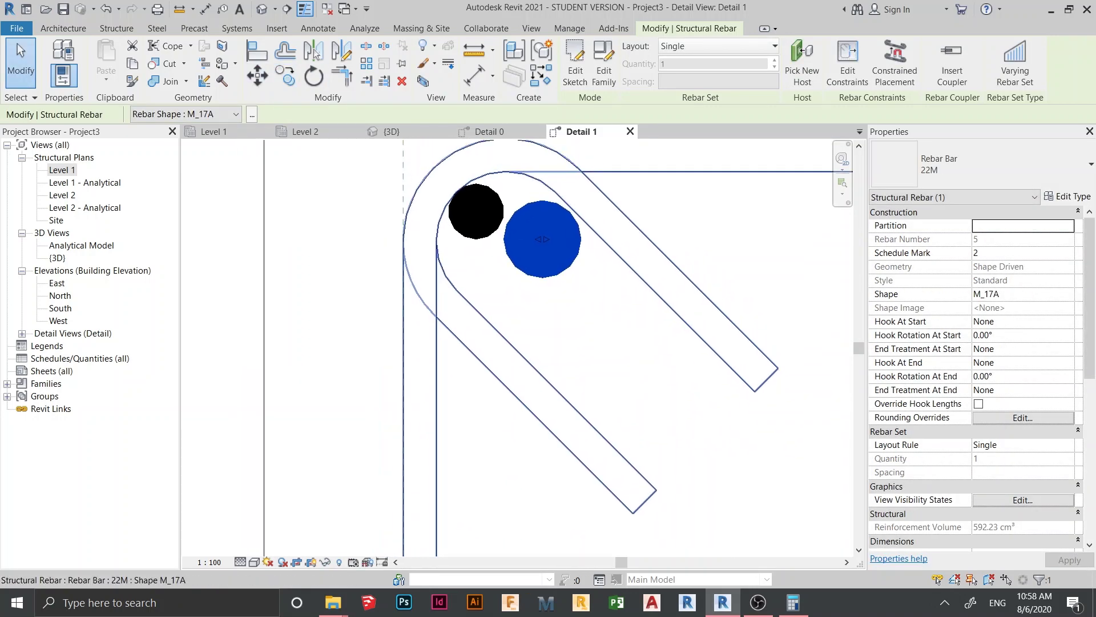
scroll(521, 259, up, 2)
key(Escape)
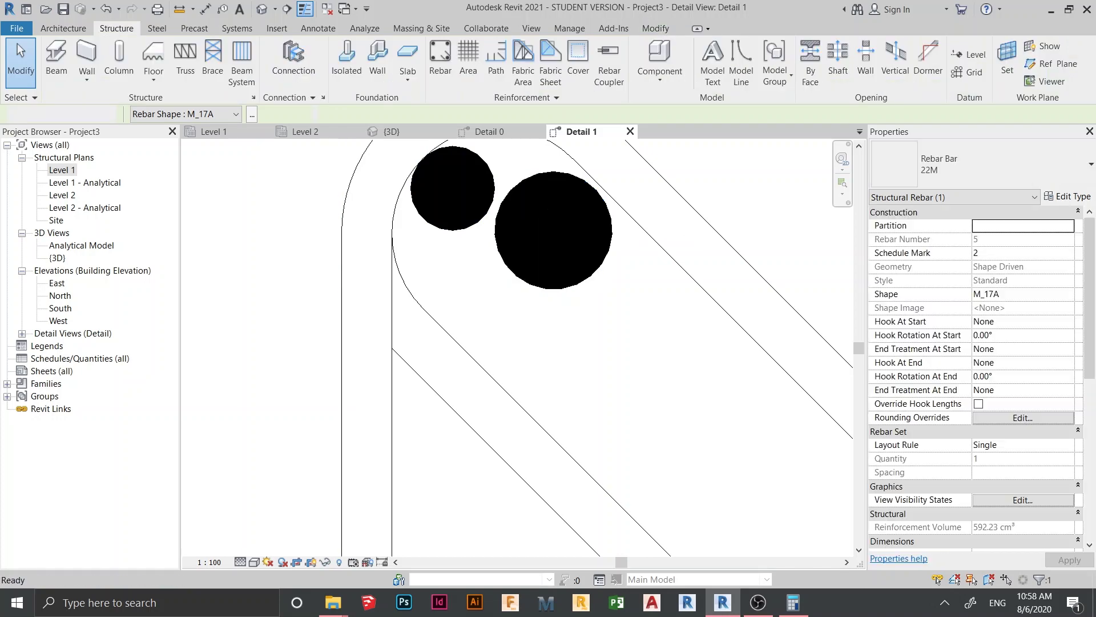
- Move the copied 22M bar about 3.1 mm left and nudge it down so it sits against the 16M corner bar
click(553, 229)
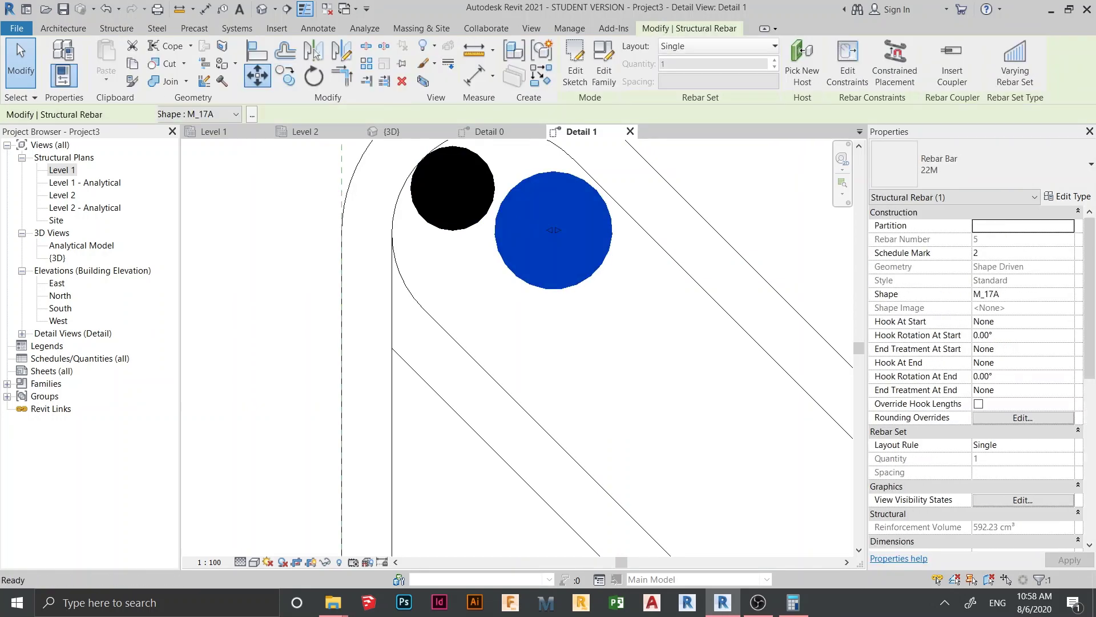
key(m)
key(v)
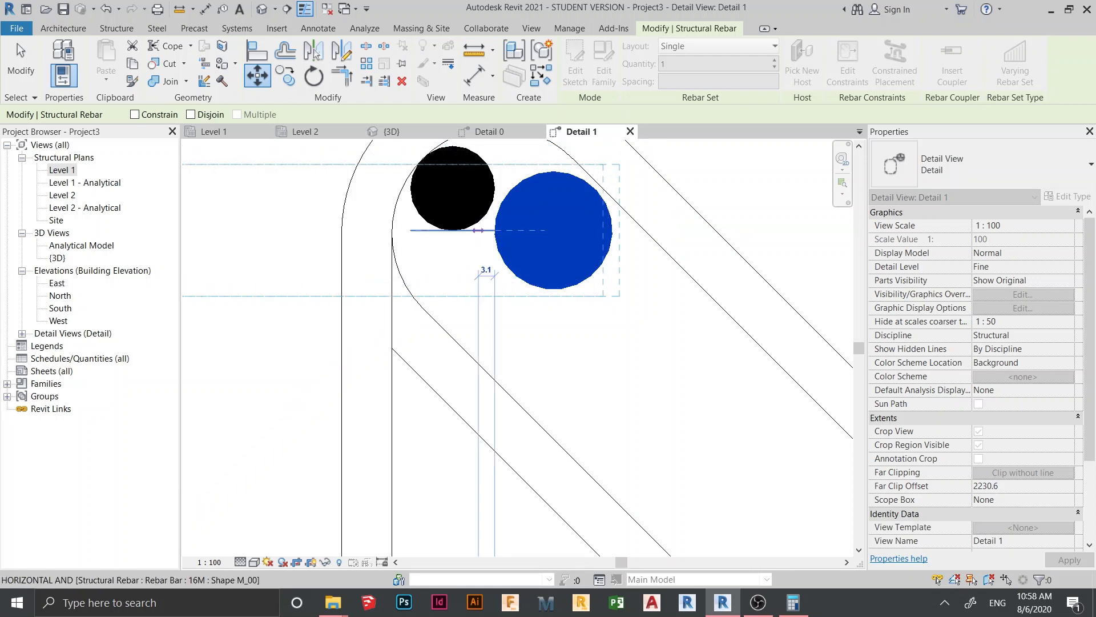
click(478, 229)
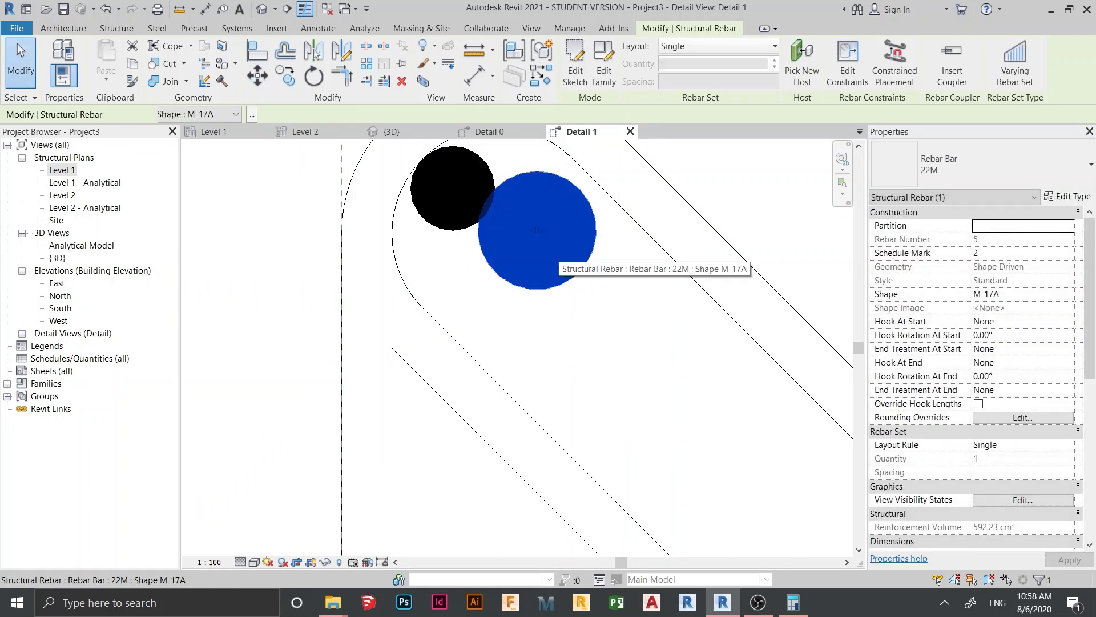
key(Down)
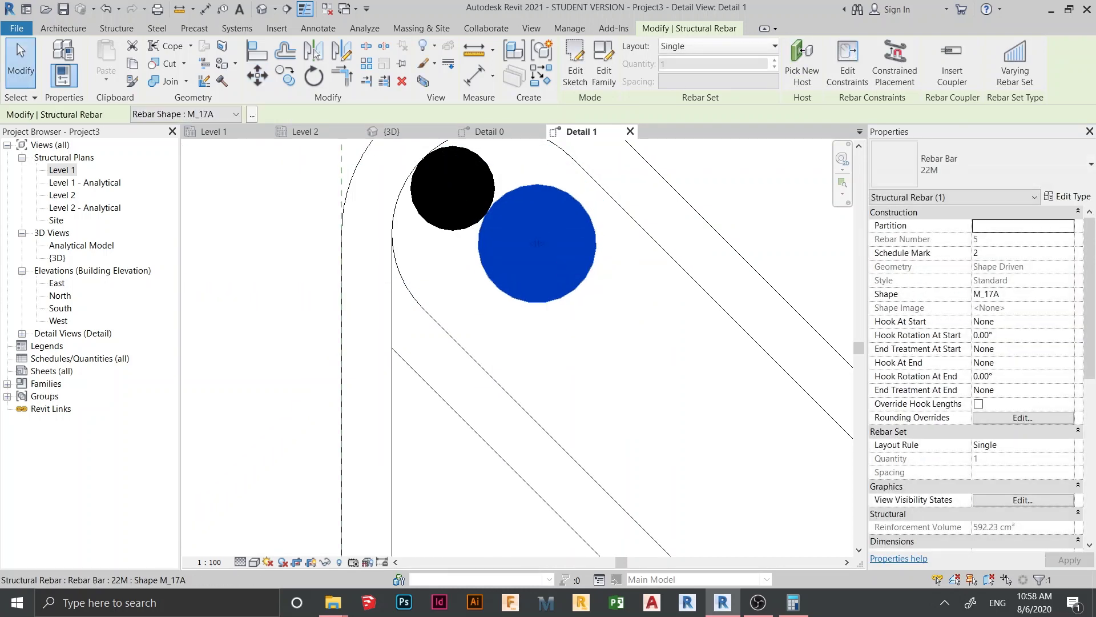
key(Escape)
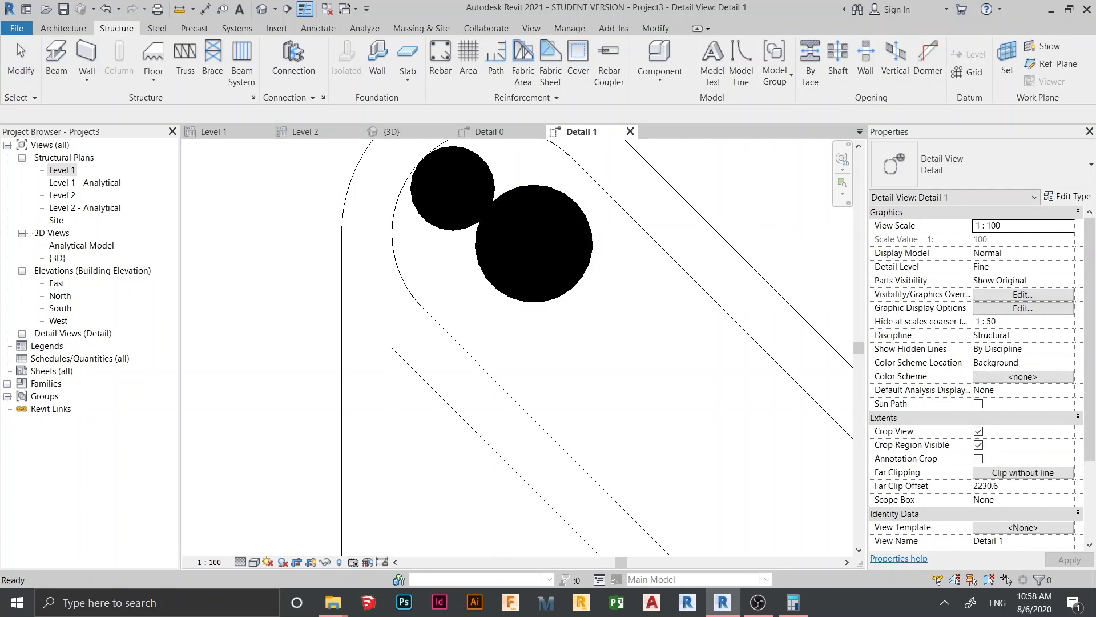
- Mirror the upper-left 22M bar about the column's horizontal centreline to place a copy at the lower-left corner
click(554, 277)
scroll(558, 287, down, 7)
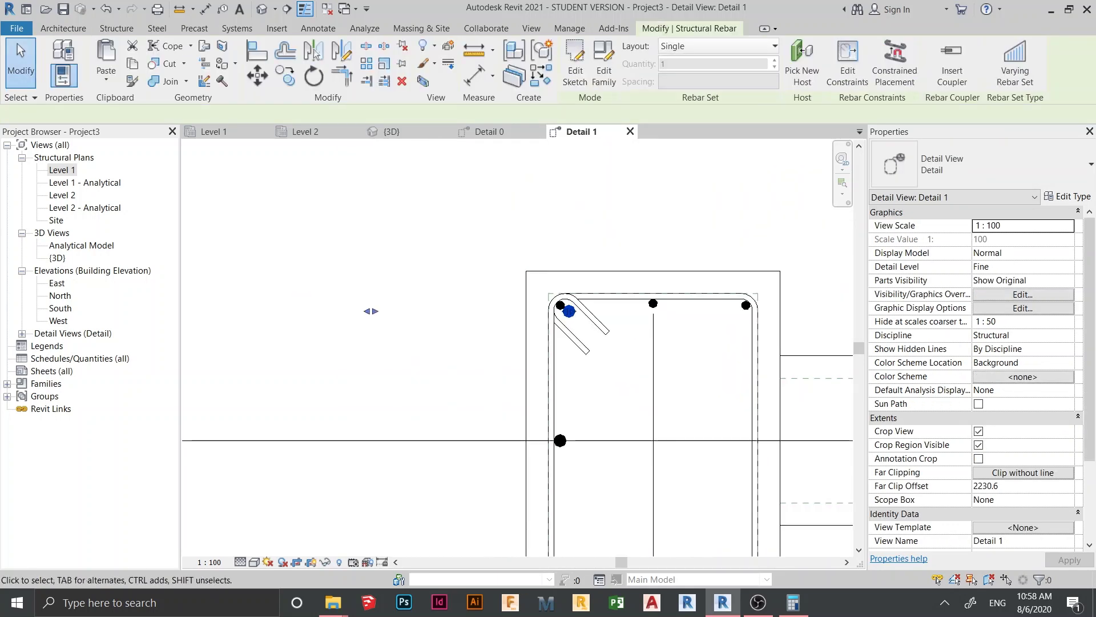
middle_drag(576, 329, 597, 227)
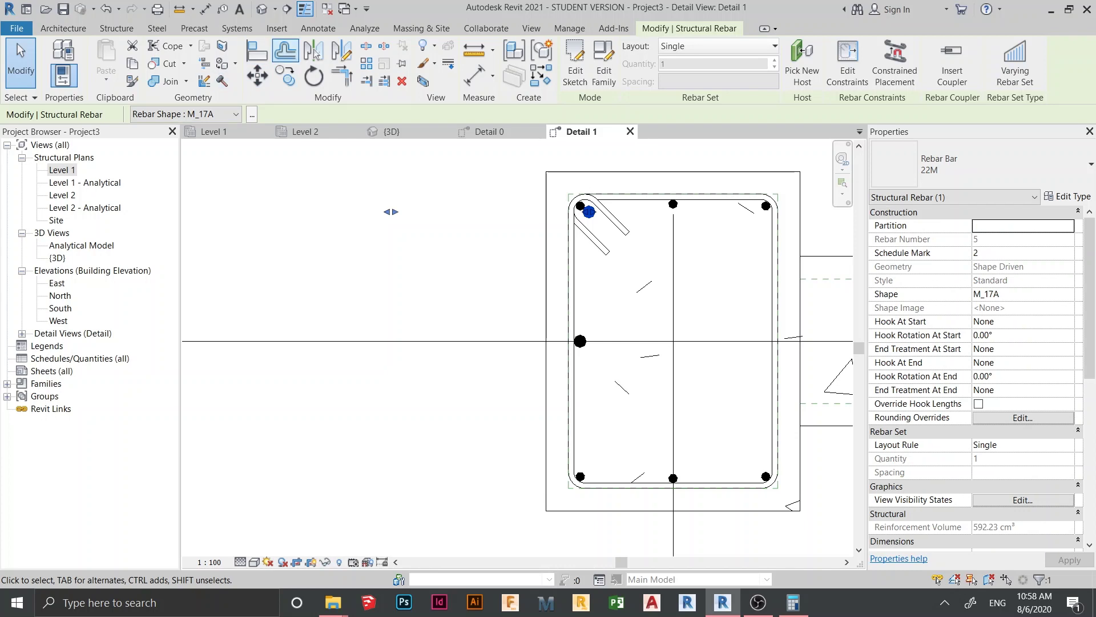
key(Escape)
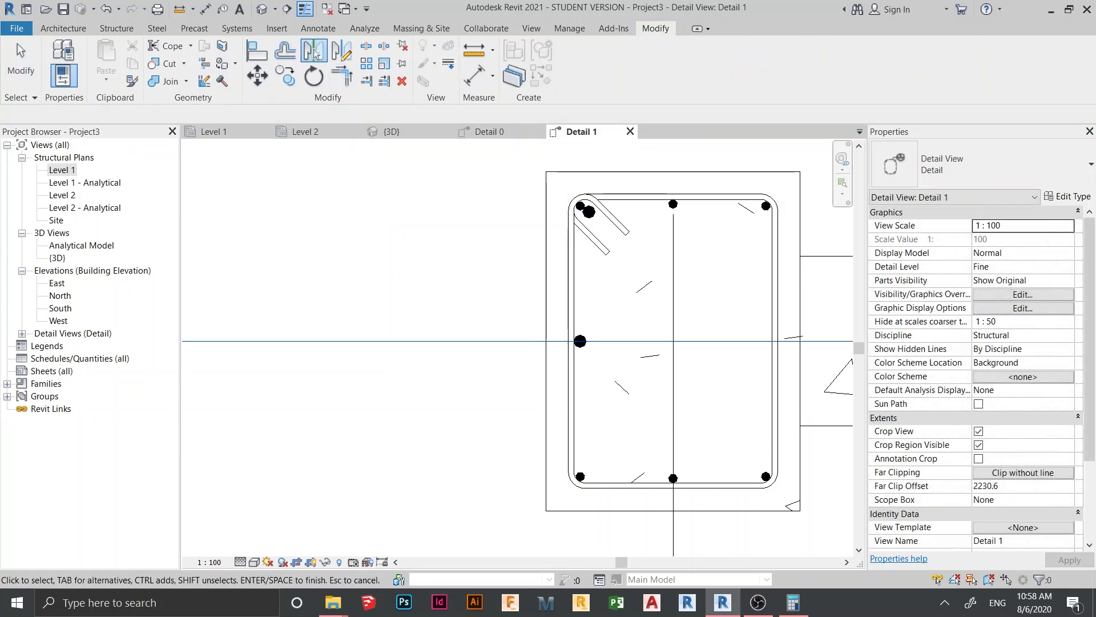
click(571, 357)
key(Escape)
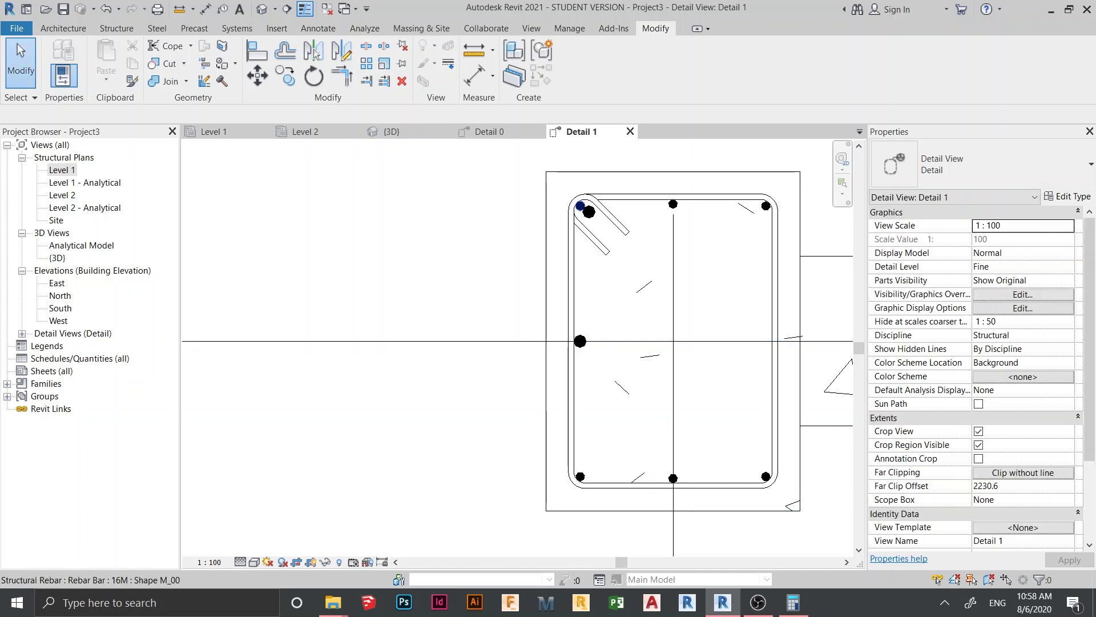
click(589, 212)
key(m)
key(m)
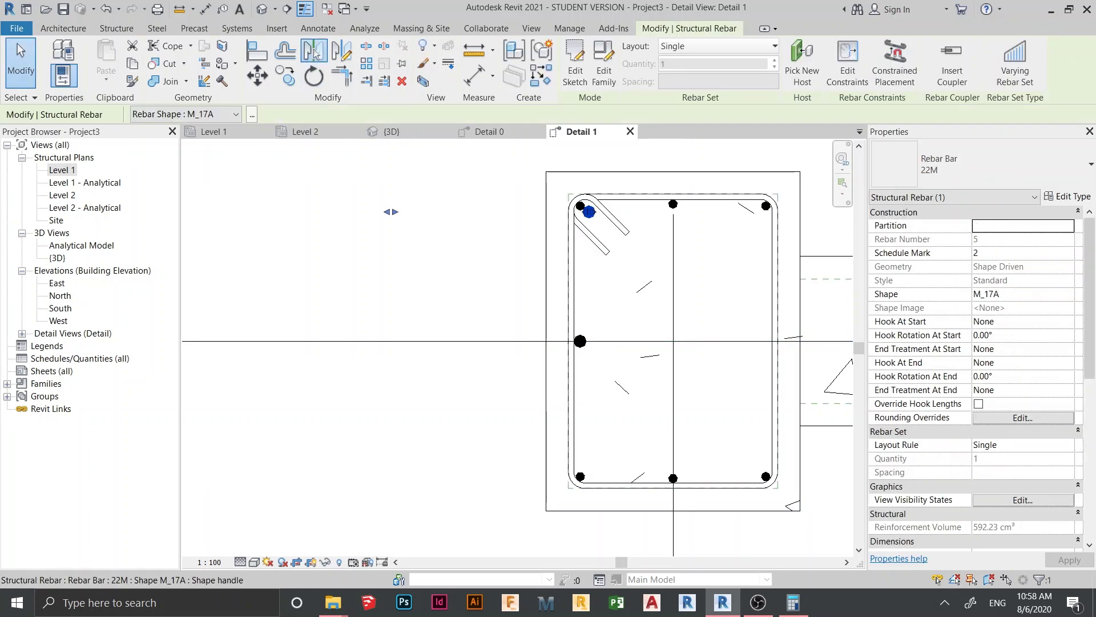
click(514, 341)
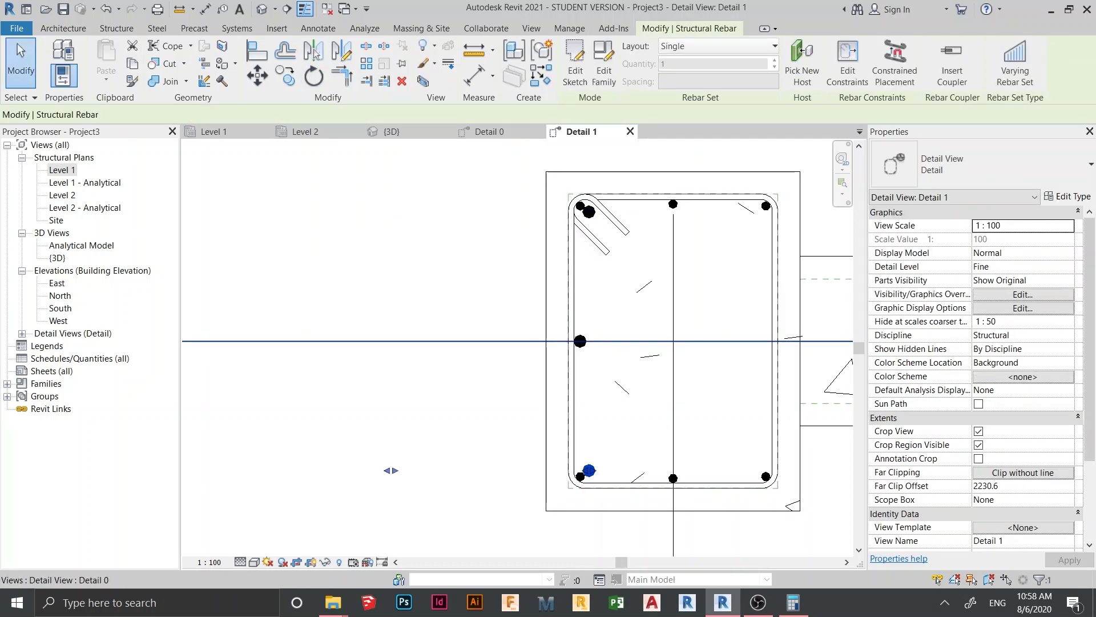
key(Escape)
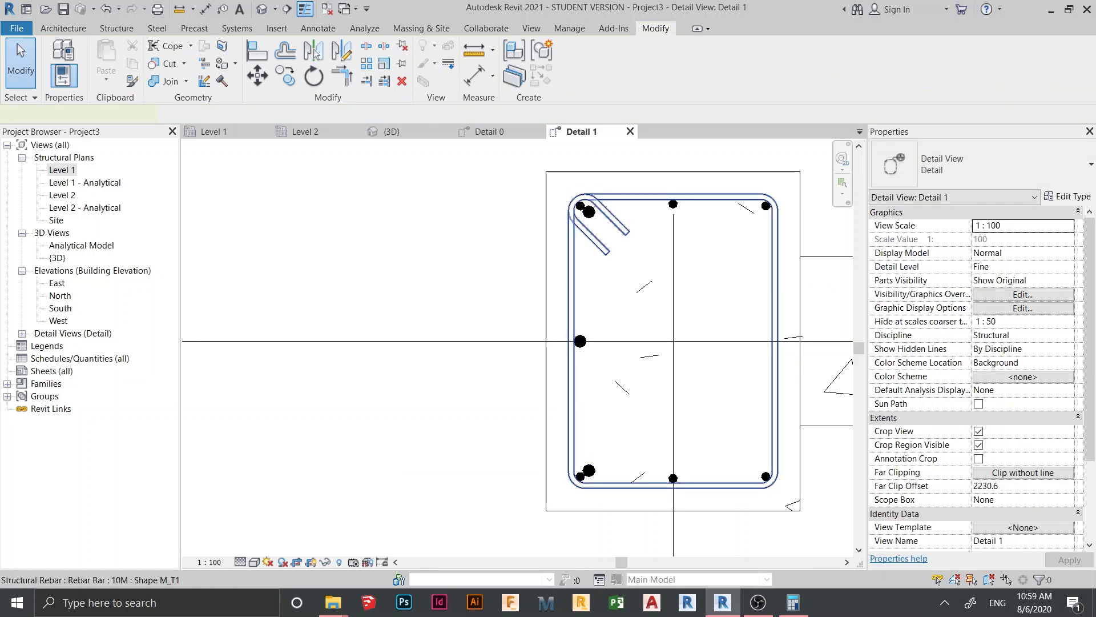
- Select the three 22M bars along the column's left side and mirror copies about the vertical centreline
click(596, 205)
key(Escape)
scroll(596, 222, up, 2)
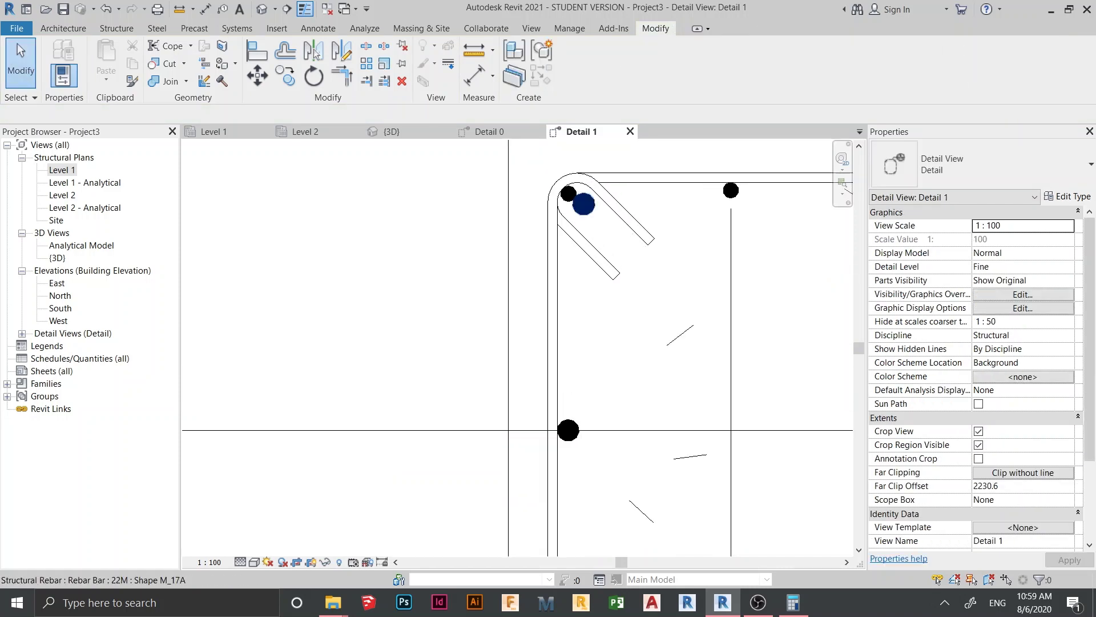
click(583, 203)
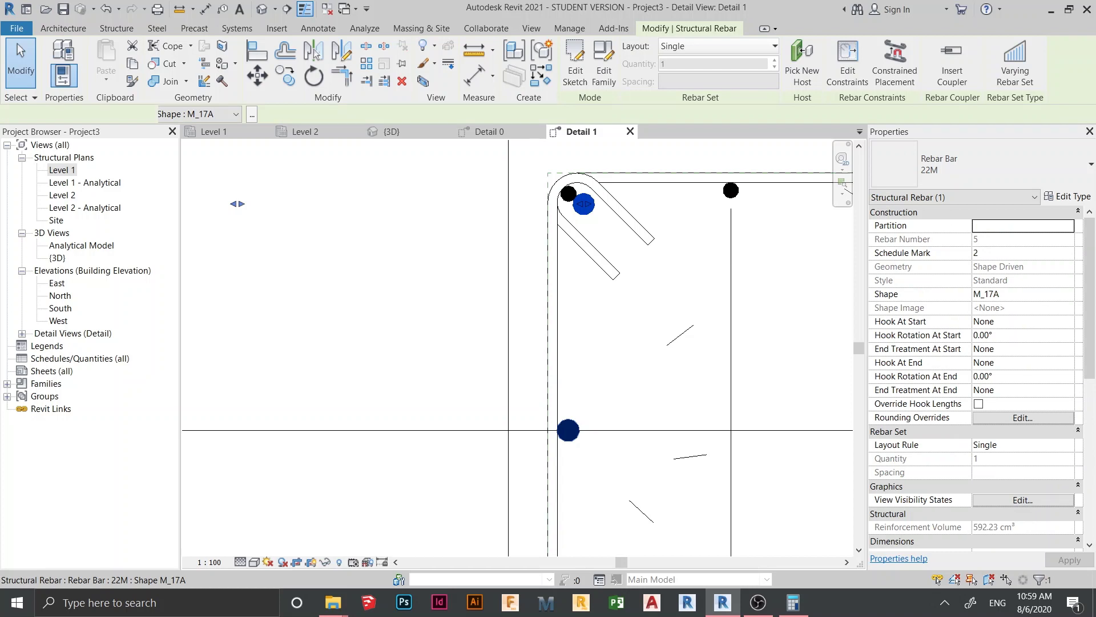
scroll(455, 97, down, 3)
ctrl+click(520, 286)
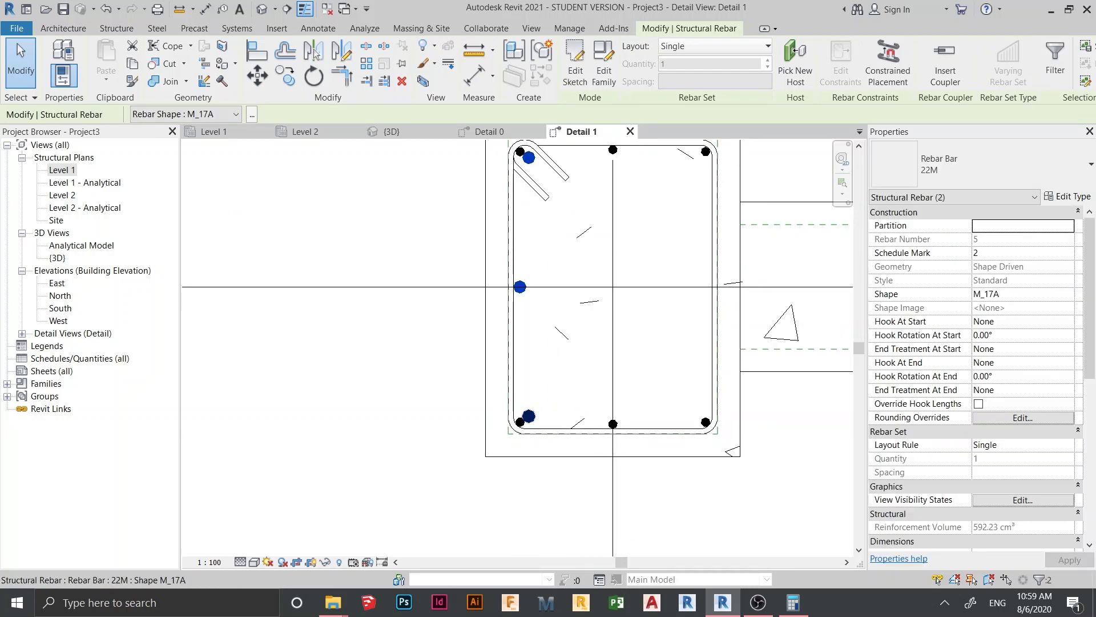
click(314, 51)
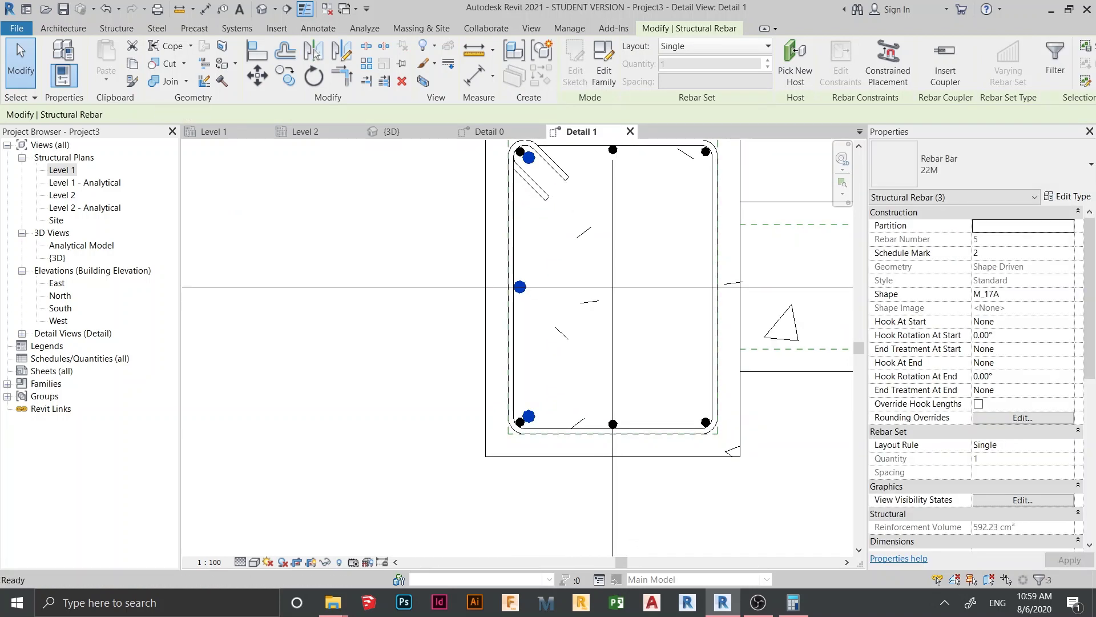
click(613, 239)
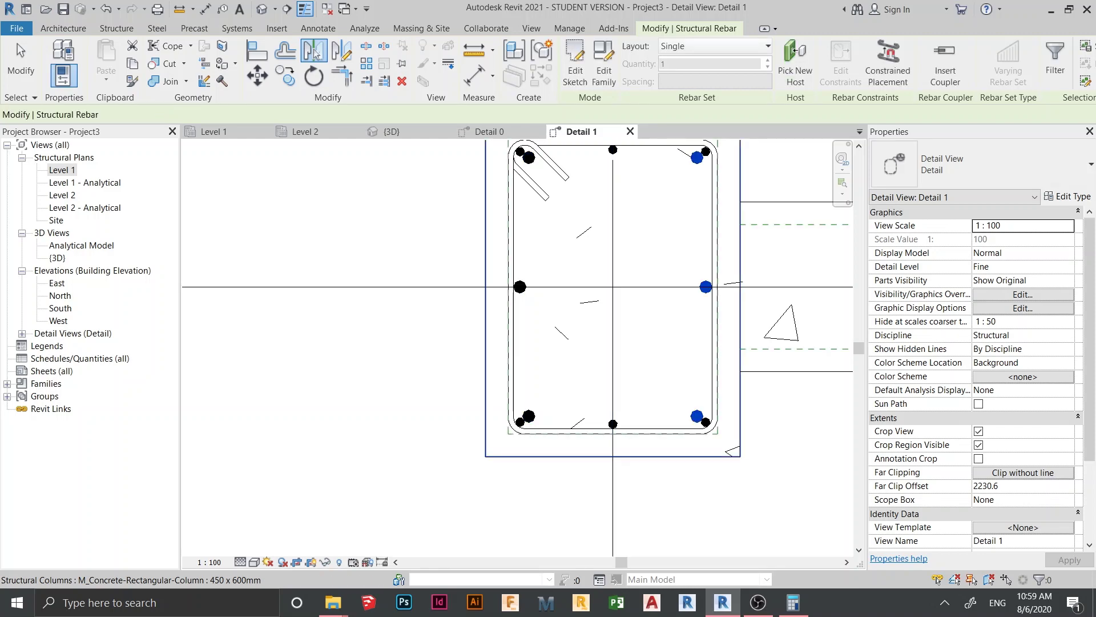
key(Escape)
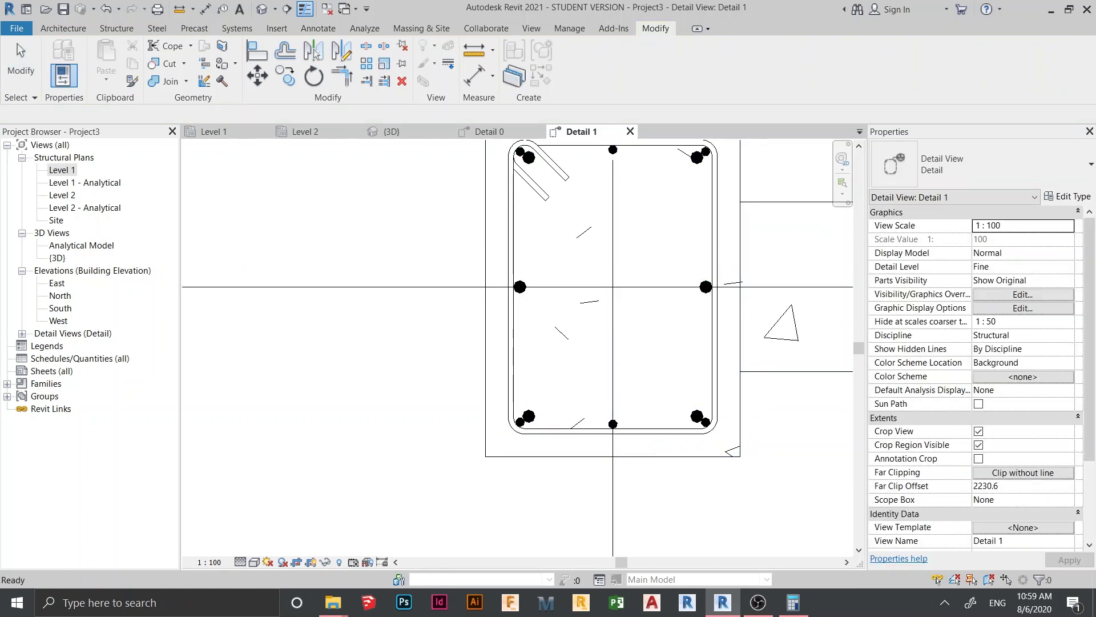
- Return to the 3D view and examine the column base and footing reinforcement from an angled viewpoint
scroll(499, 420, down, 2)
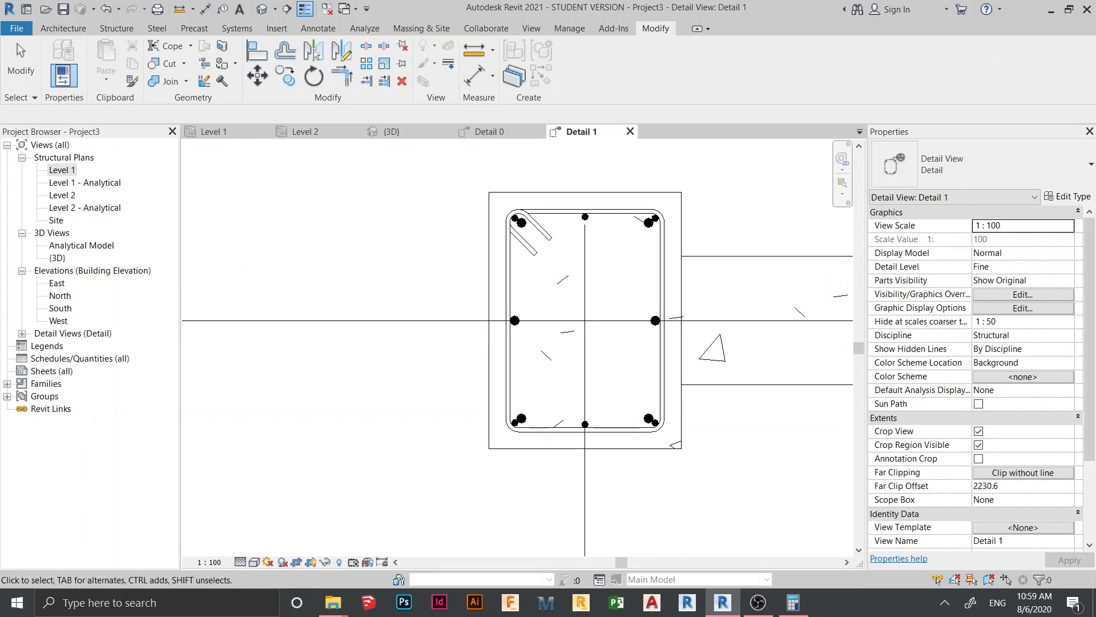
scroll(533, 290, up, 1)
click(392, 132)
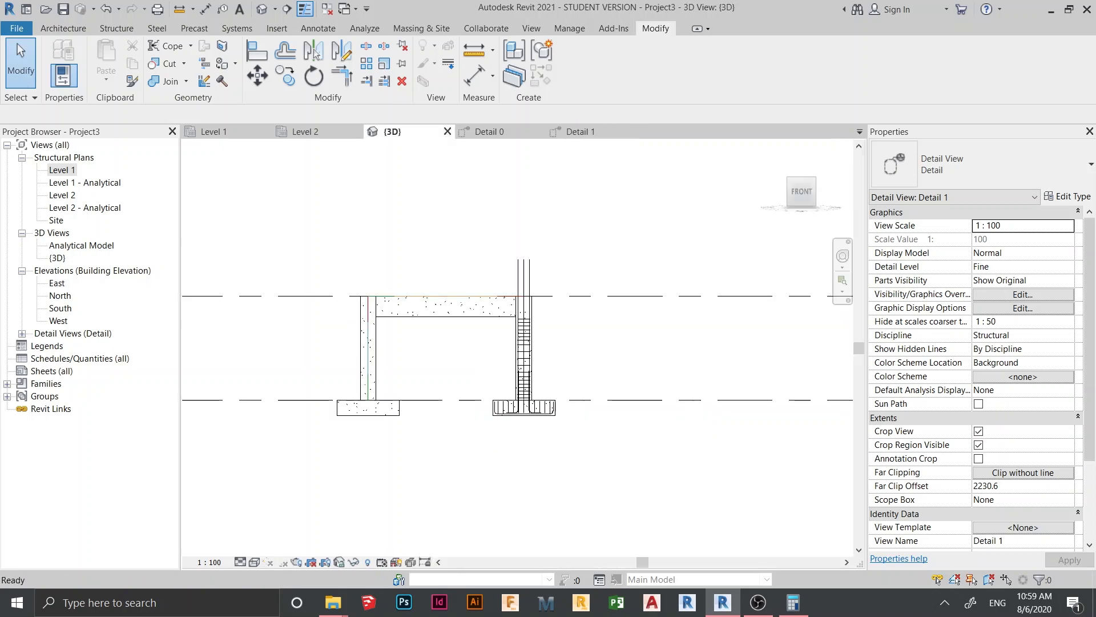
scroll(533, 259, down, 1)
shift+middle_drag(533, 274, 485, 343)
scroll(485, 366, up, 2)
scroll(468, 327, up, 3)
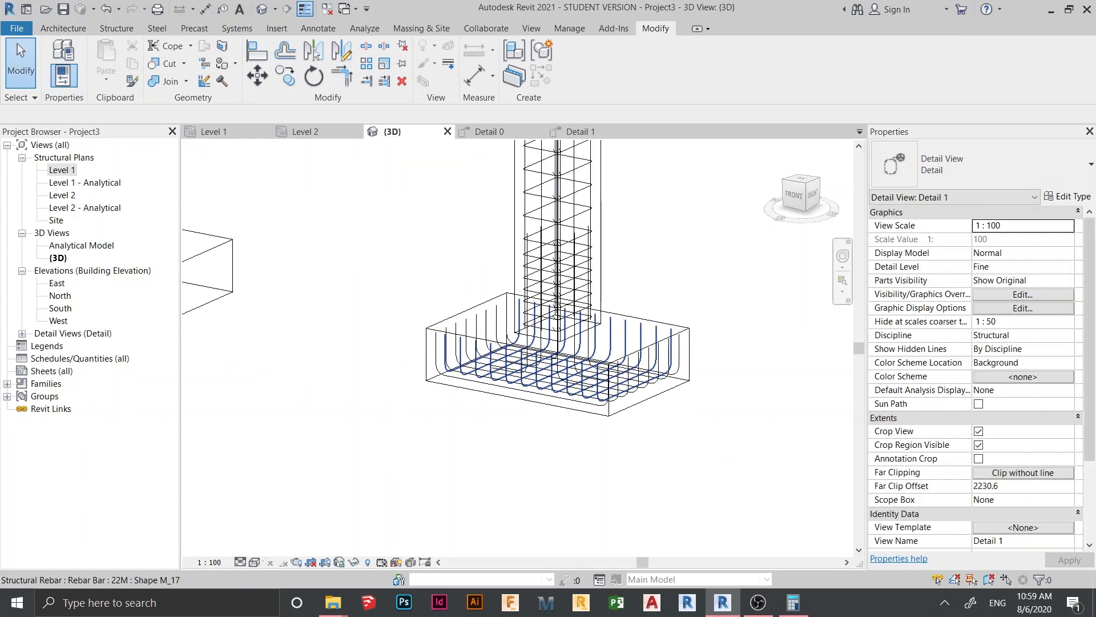
- Examine the column and footing reinforcement in the 3D view and the whole frame in the Detail 0 section
shift+middle_drag(514, 343, 520, 337)
scroll(520, 337, up, 3)
scroll(519, 336, down, 5)
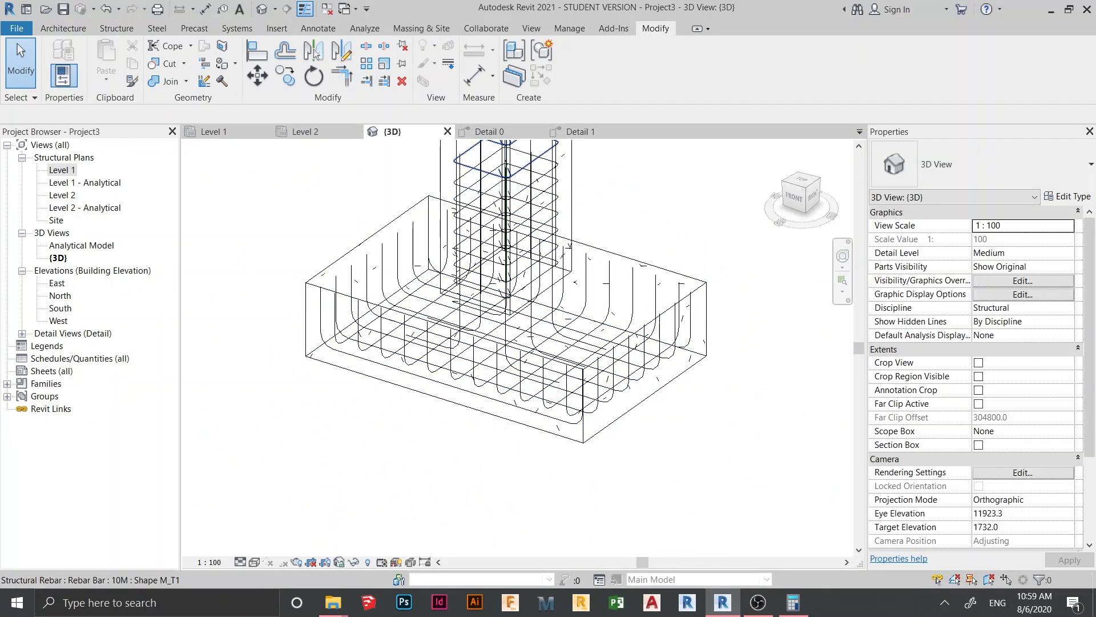
click(490, 132)
scroll(511, 240, down, 1)
middle_drag(508, 451, 496, 205)
scroll(496, 212, down, 1)
middle_drag(354, 509, 486, 487)
scroll(429, 401, up, 4)
scroll(486, 487, down, 3)
middle_drag(598, 220, 547, 334)
scroll(599, 302, down, 4)
middle_drag(621, 286, 585, 312)
scroll(514, 320, down, 5)
mouse_move(514, 343)
middle_down()
mouse_move(485, 308)
mouse_move(525, 331)
mouse_move(514, 298)
mouse_move(523, 298)
middle_up()
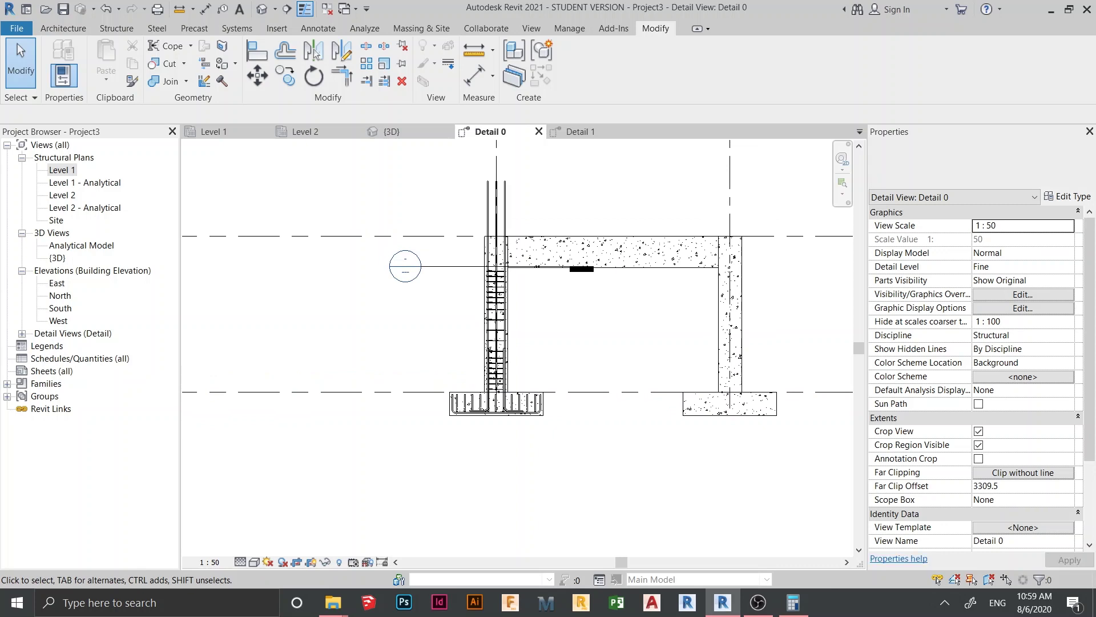
mouse_move(604, 444)
middle_down()
mouse_move(628, 499)
mouse_move(612, 463)
middle_up()
scroll(628, 498, down, 1)
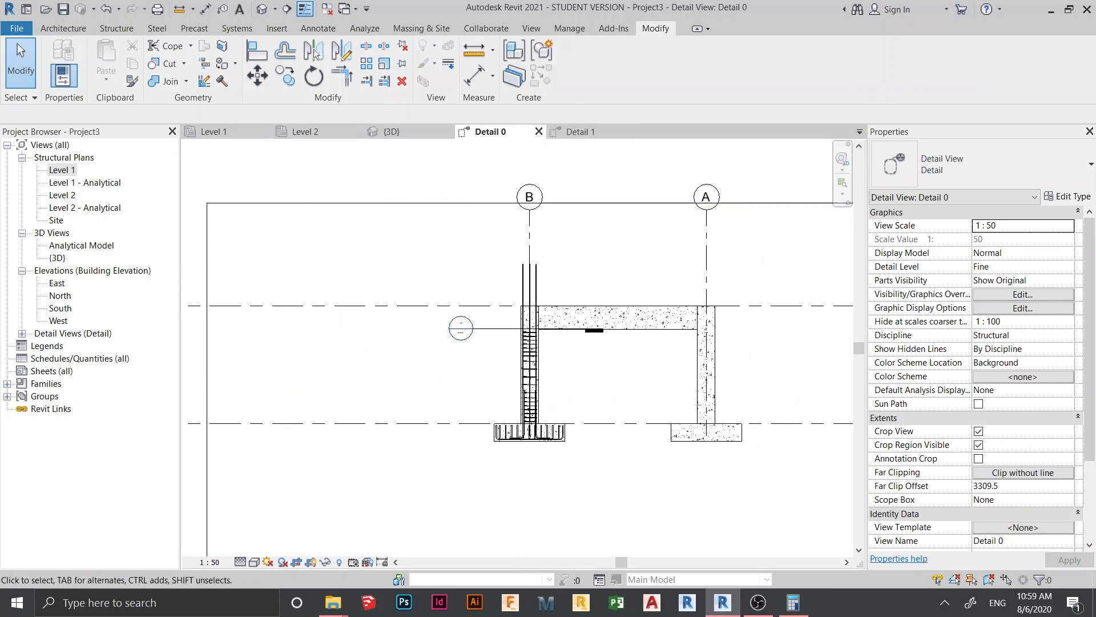
- In the 3D view, select the whole frame and filter the selection down to Structural Rebar only
click(399, 131)
scroll(506, 312, down, 6)
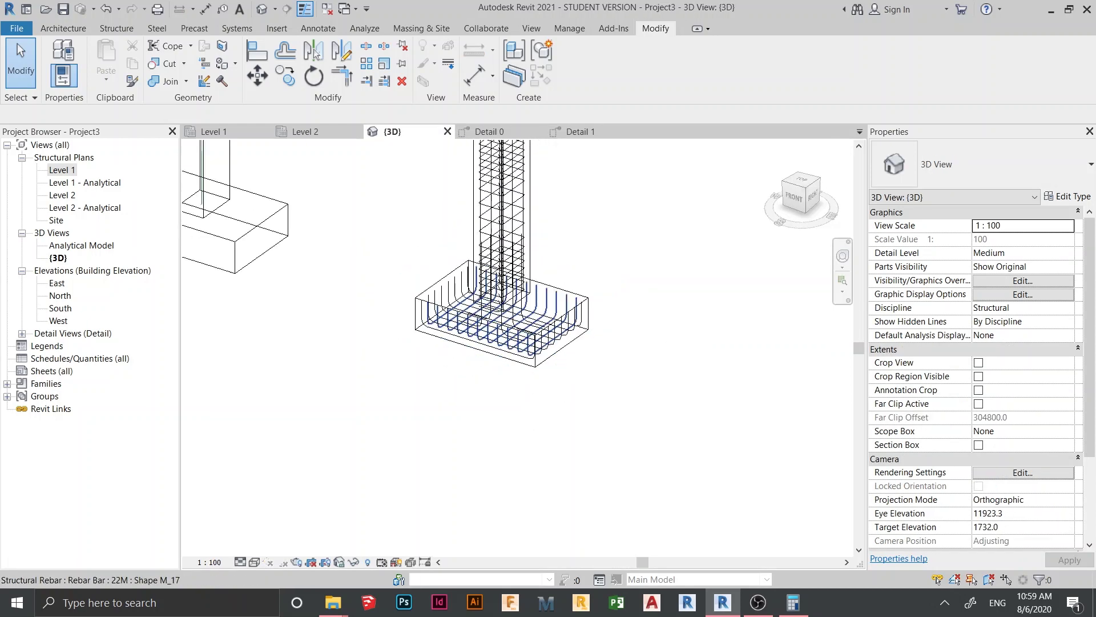
middle_drag(505, 313, 506, 375)
shift+middle_drag(506, 375, 571, 361)
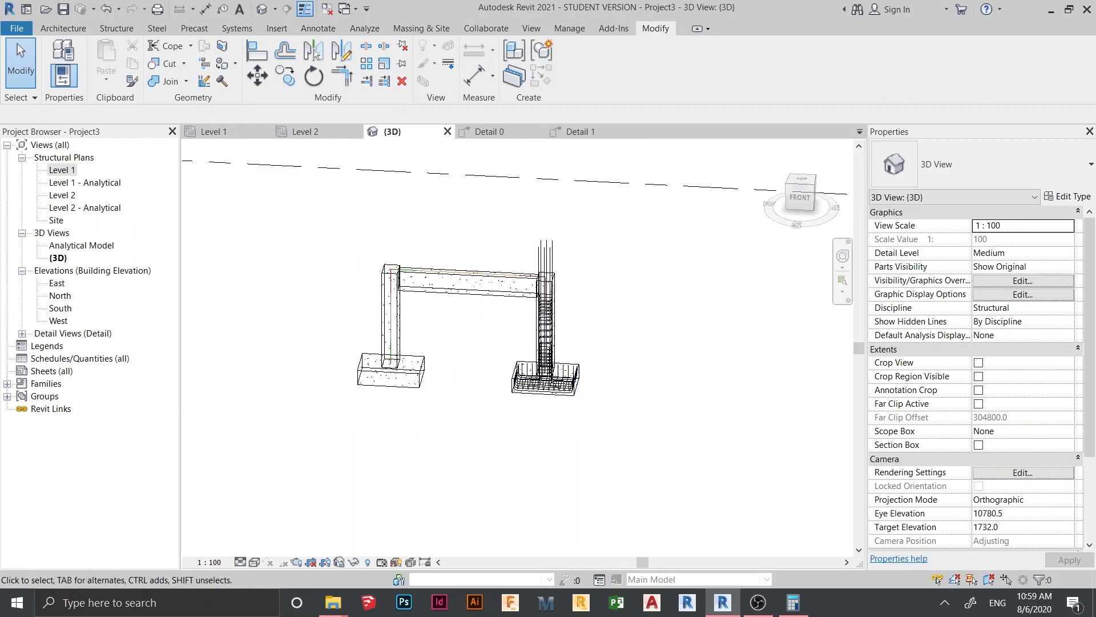
drag(613, 469, 247, 193)
scroll(349, 453, down, 4)
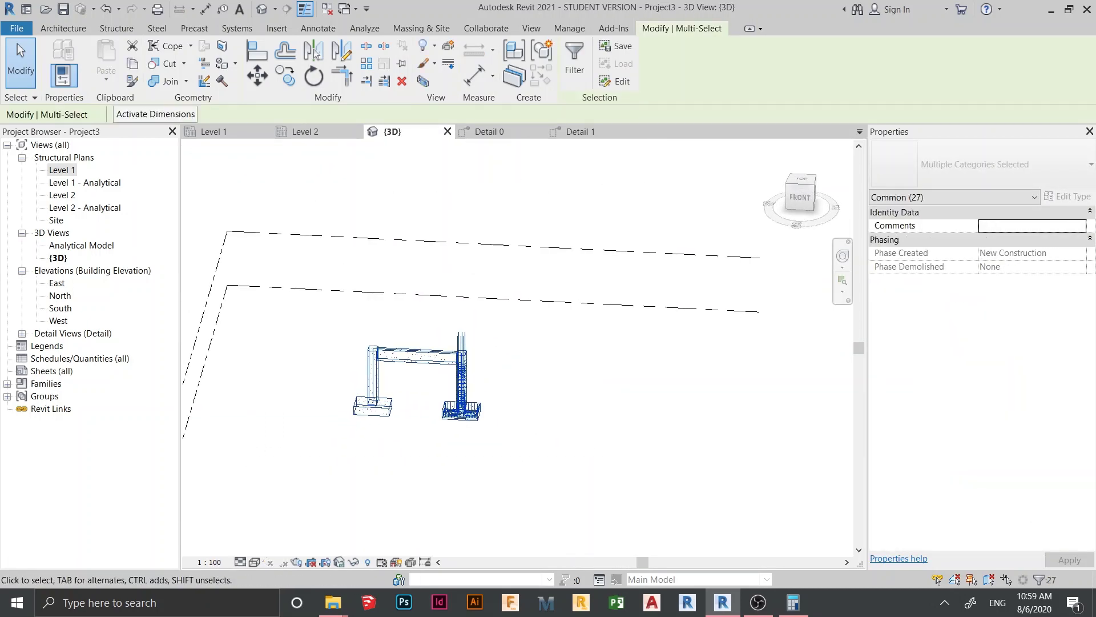
click(574, 60)
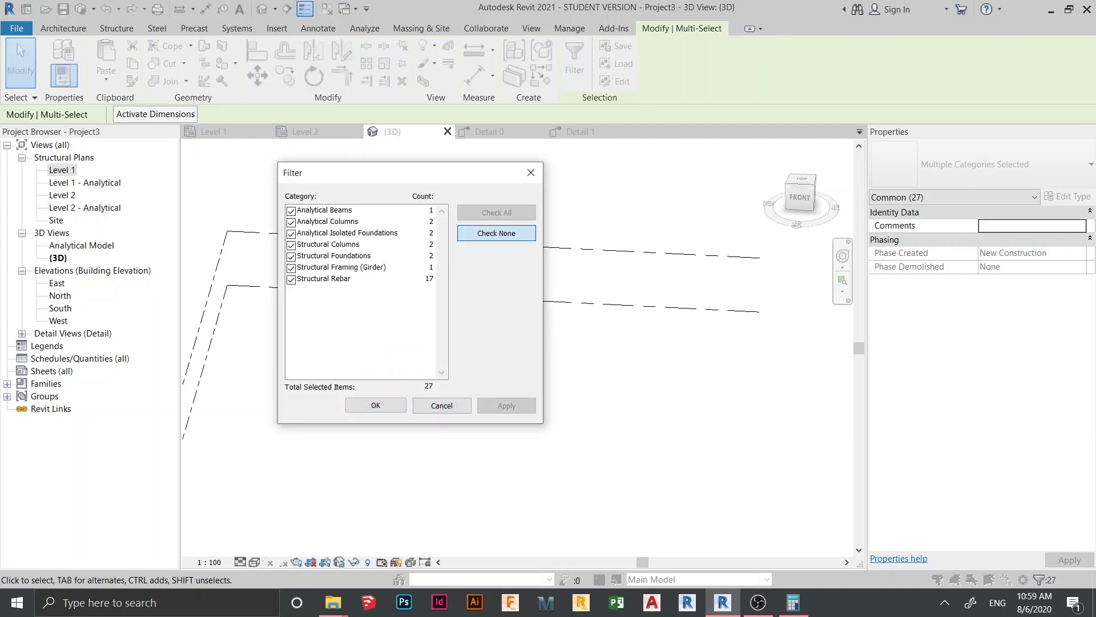
click(496, 233)
click(291, 279)
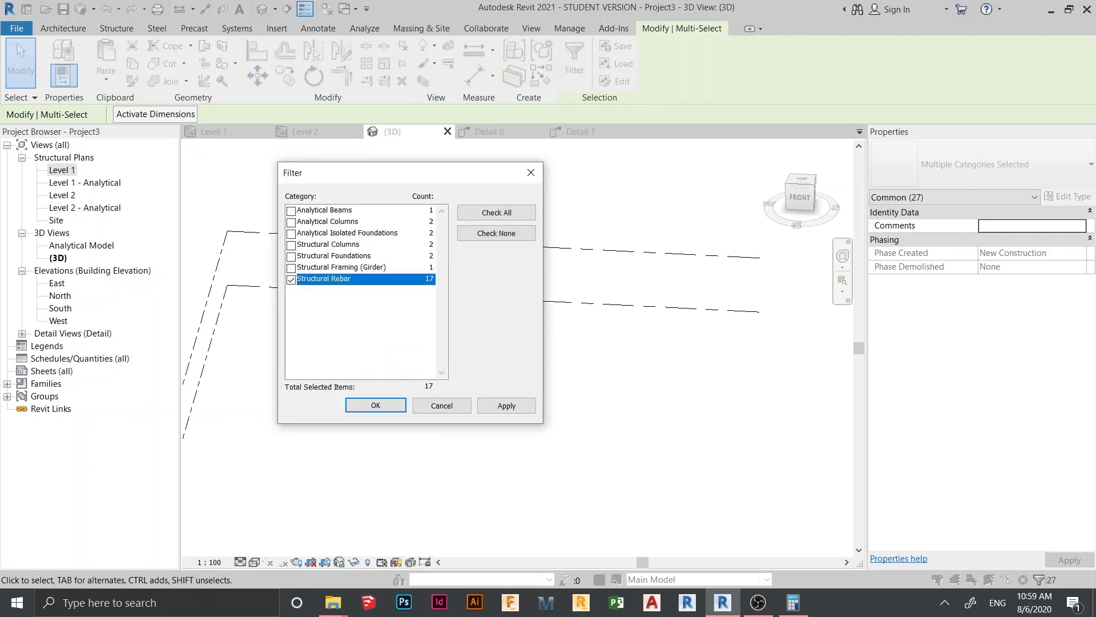
click(506, 406)
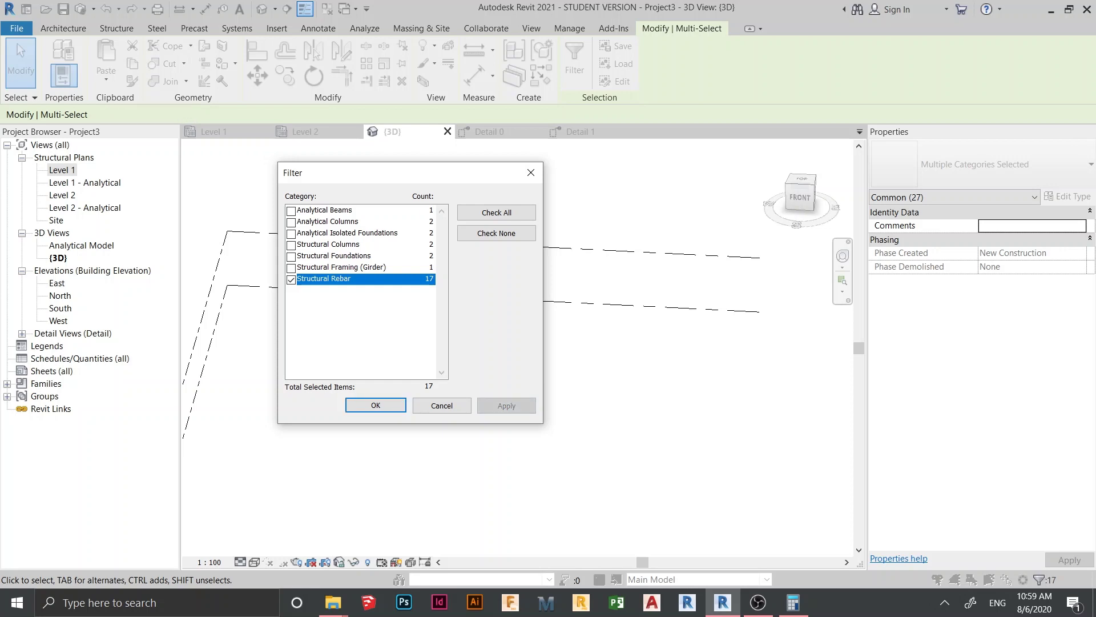
key(Return)
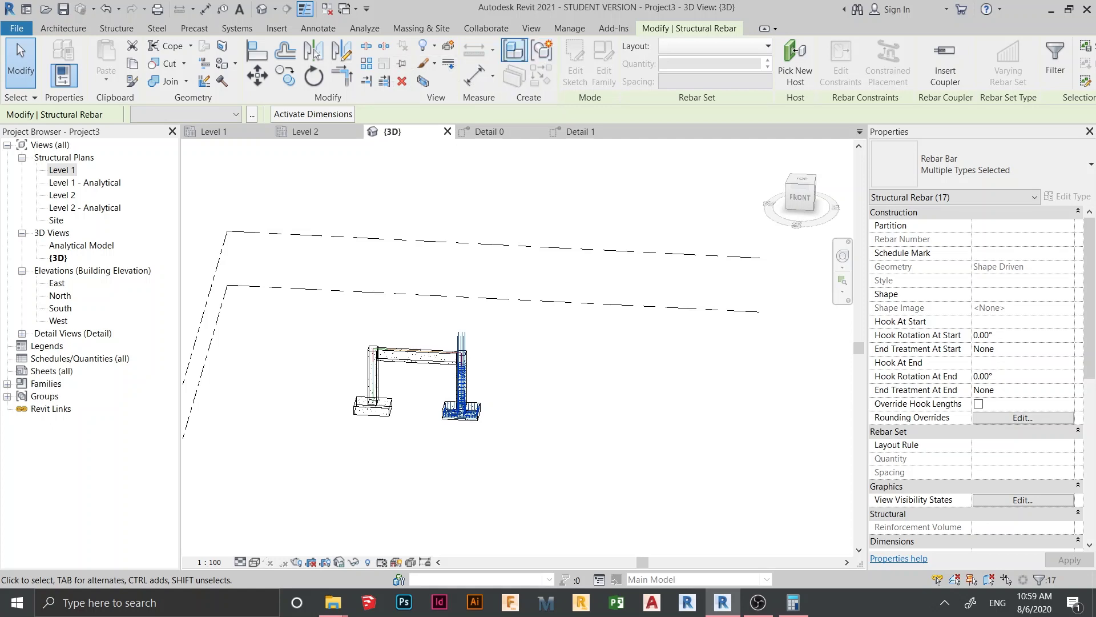
- Create a model group from the selected rebar and name it Rebar Group
key(g)
key(p)
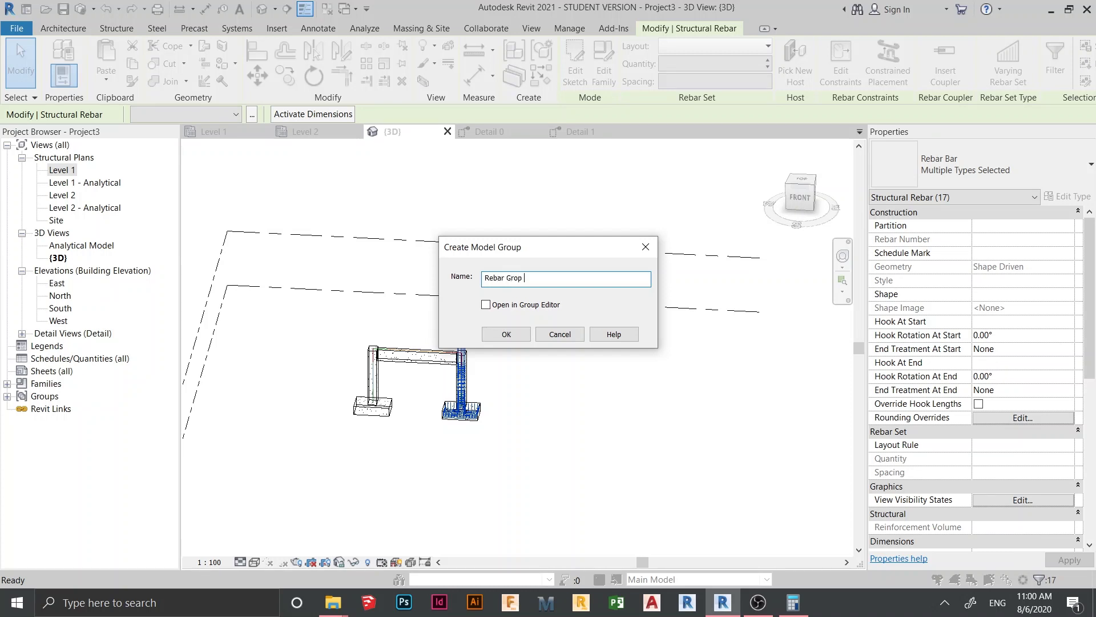
key(Return)
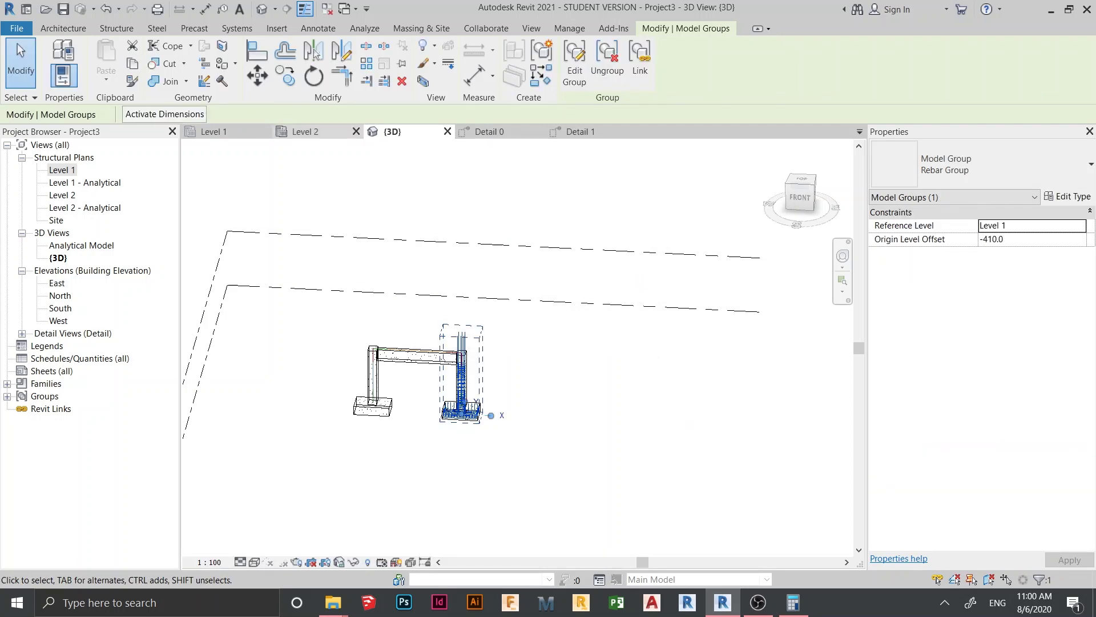
- In Detail 0, mirror a copy of the rebar group onto the grid A column about a vertical axis drawn through the beam's midpoint
click(488, 132)
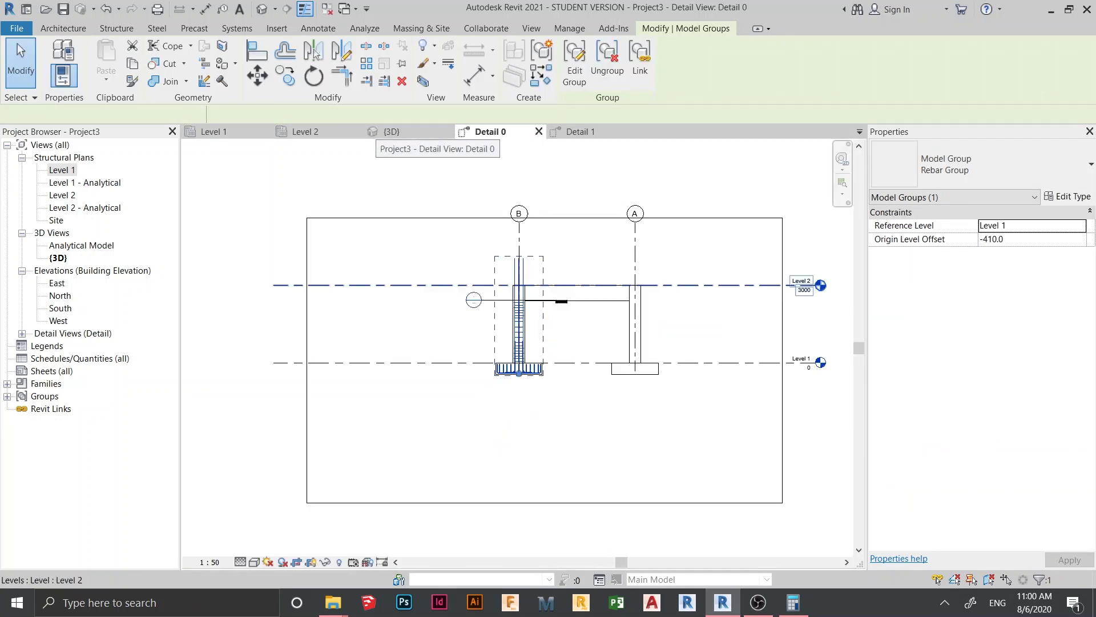
scroll(325, 305, down, 2)
click(341, 51)
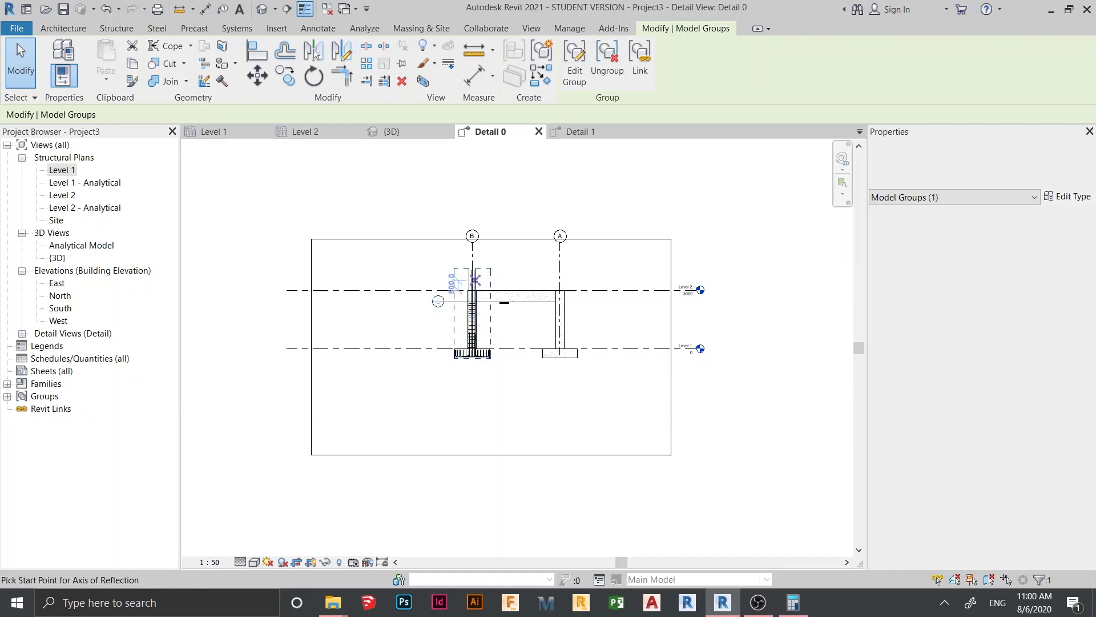
click(516, 302)
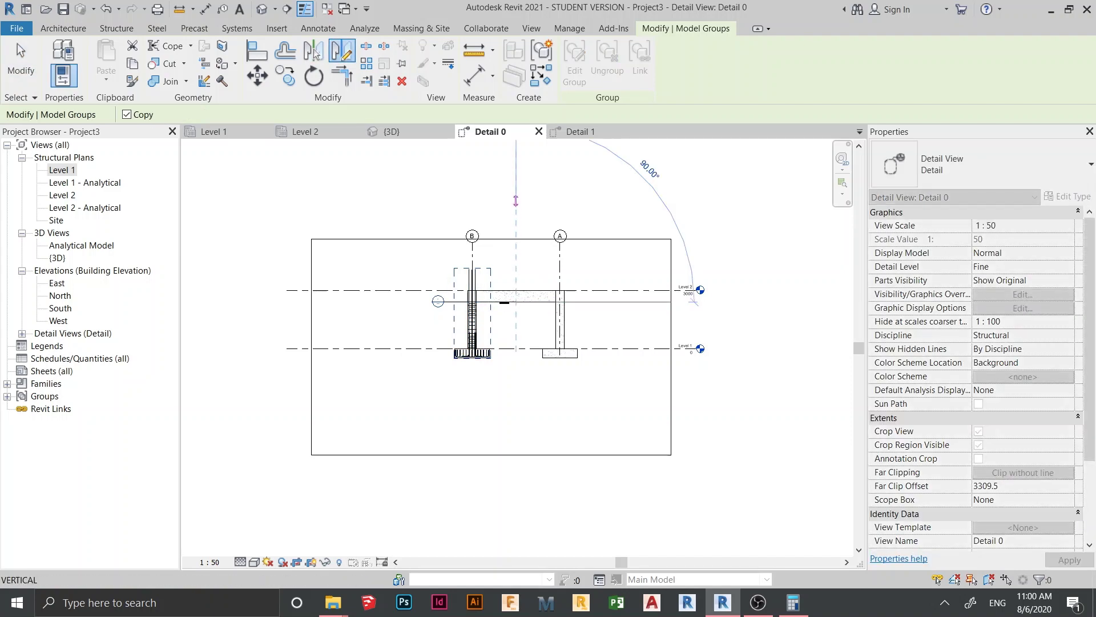
click(515, 200)
key(Escape)
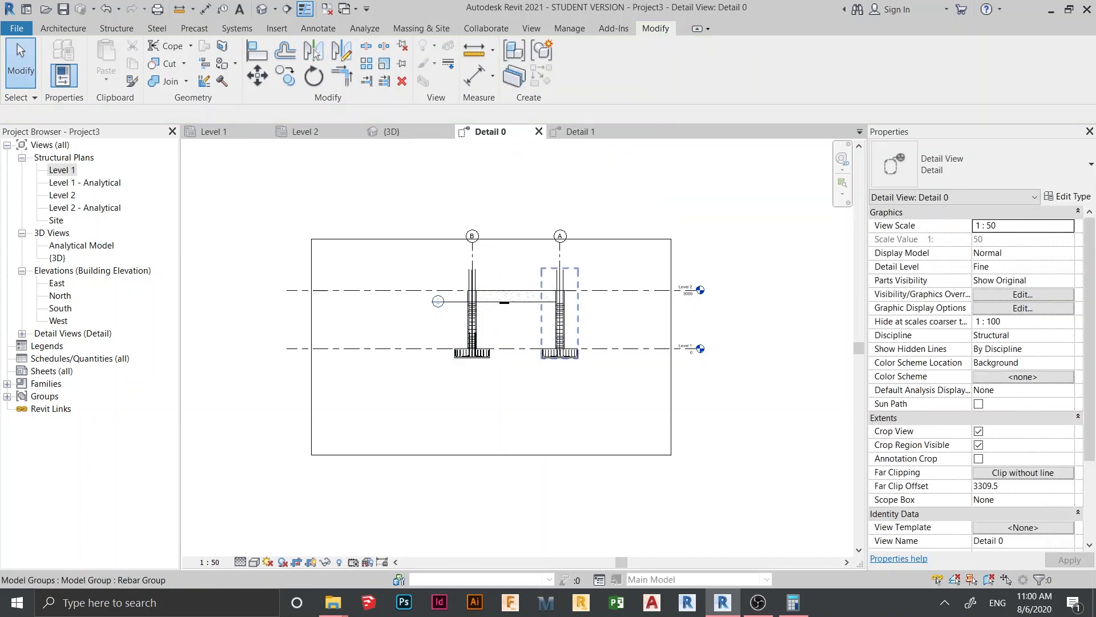
- Examine the reinforcement of both columns and footings in the 3D view from several angles
scroll(557, 395, up, 2)
click(394, 130)
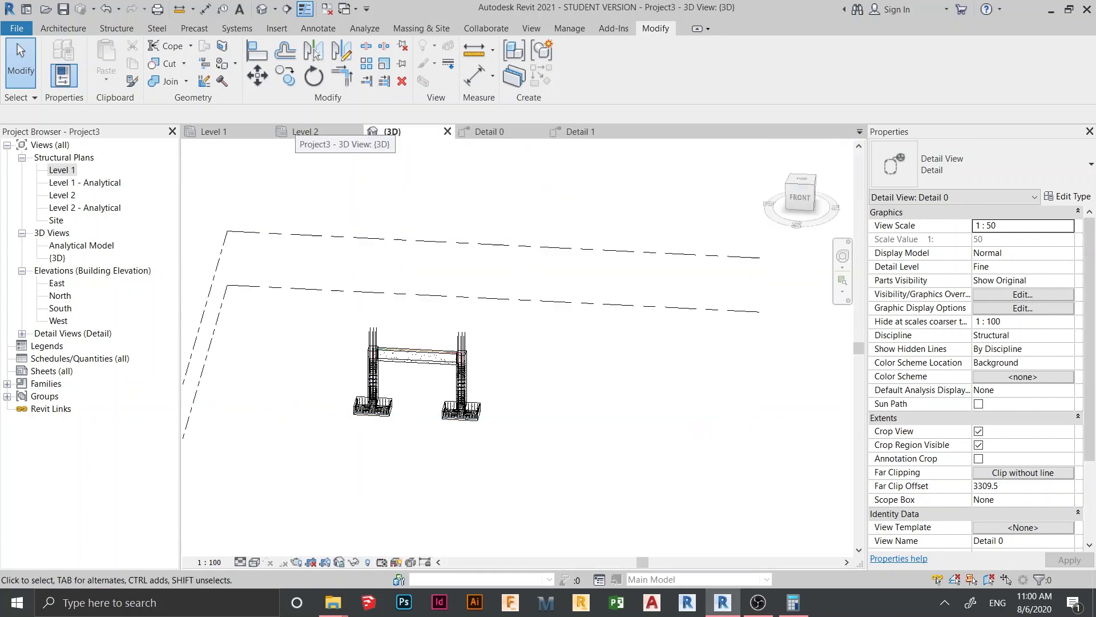
shift+middle_drag(425, 363, 478, 354)
scroll(390, 416, up, 4)
middle_drag(478, 354, 449, 288)
shift+middle_drag(450, 287, 408, 387)
scroll(491, 228, up, 4)
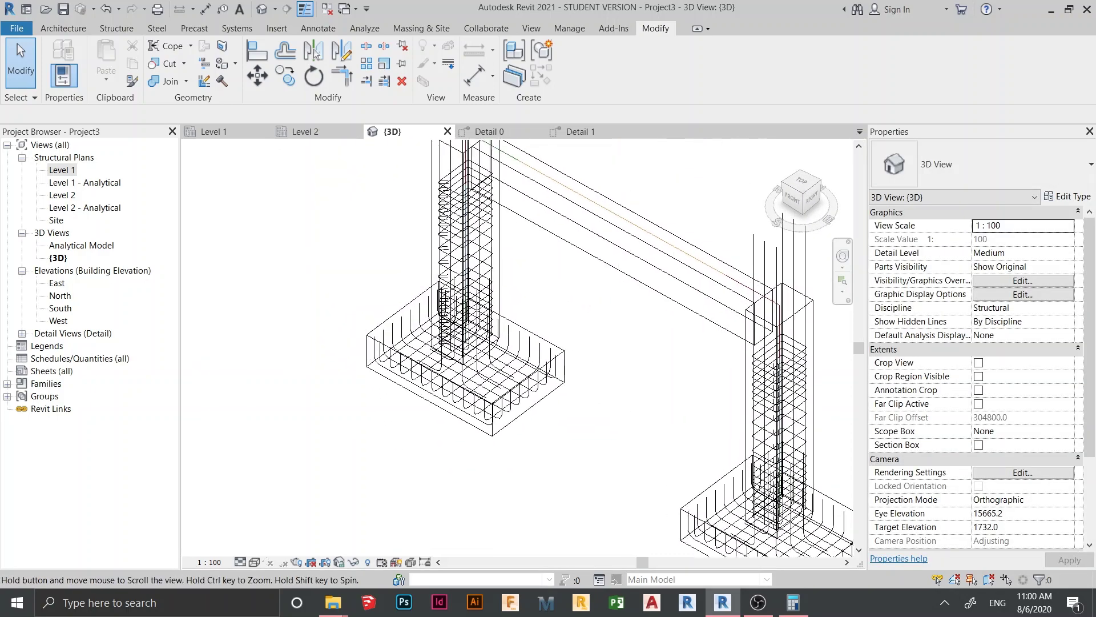
scroll(362, 430, down, 3)
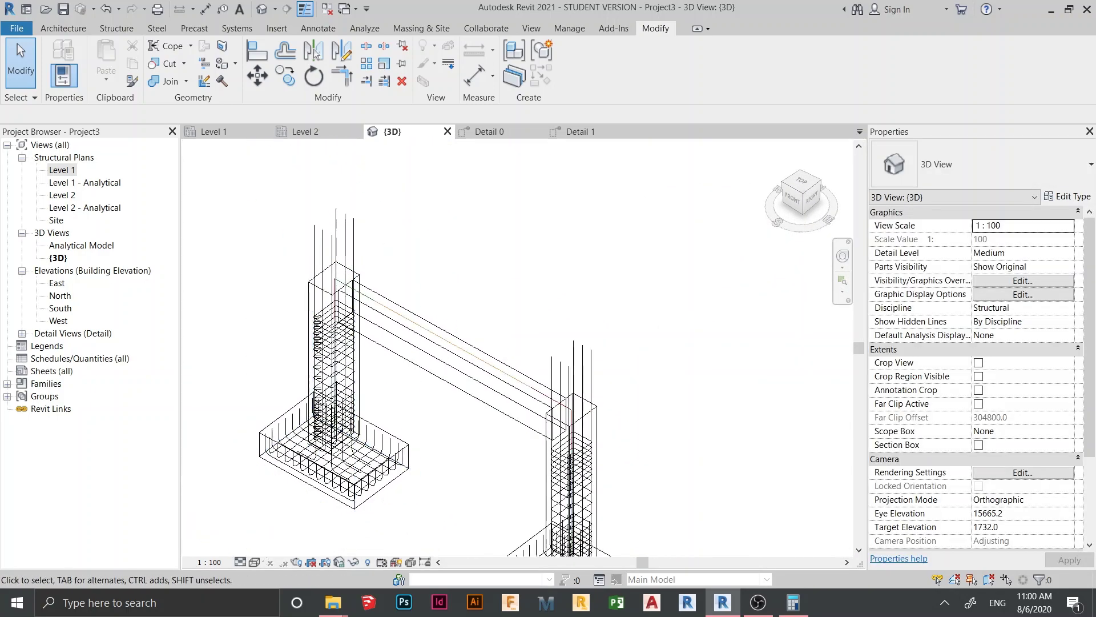
scroll(363, 345, up, 1)
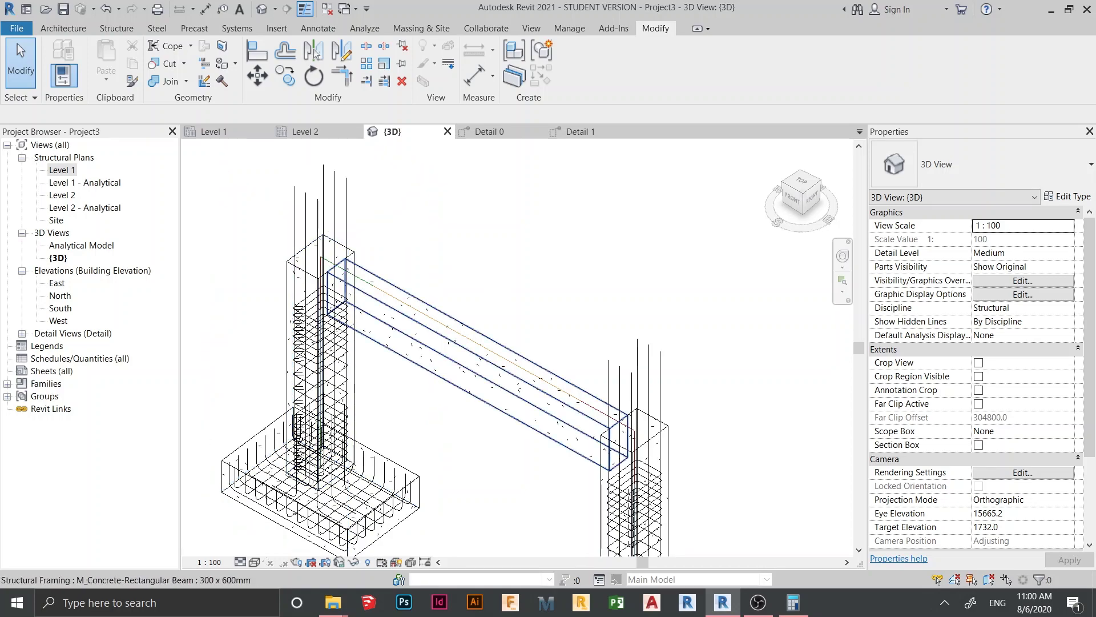
mouse_move(366, 343)
shift+middle_down()
mouse_move(400, 297)
mouse_move(408, 337)
shift+middle_up()
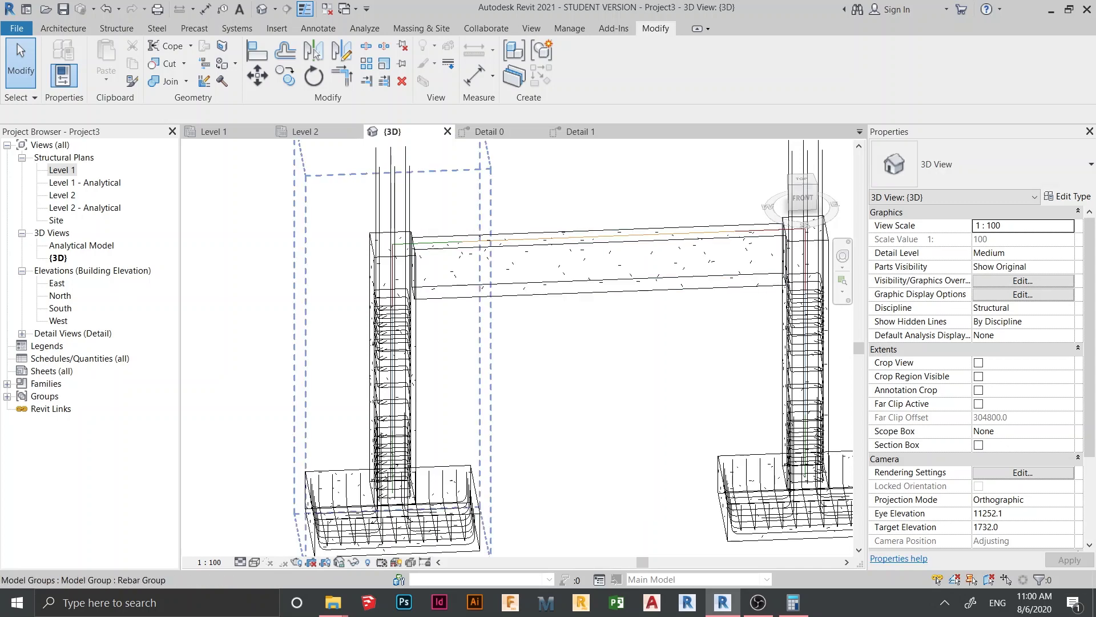
- In the Level 1 plan, move the Detail 0 section line from grid 1 to just above both footings and reopen Detail 0
click(489, 132)
scroll(348, 276, up, 3)
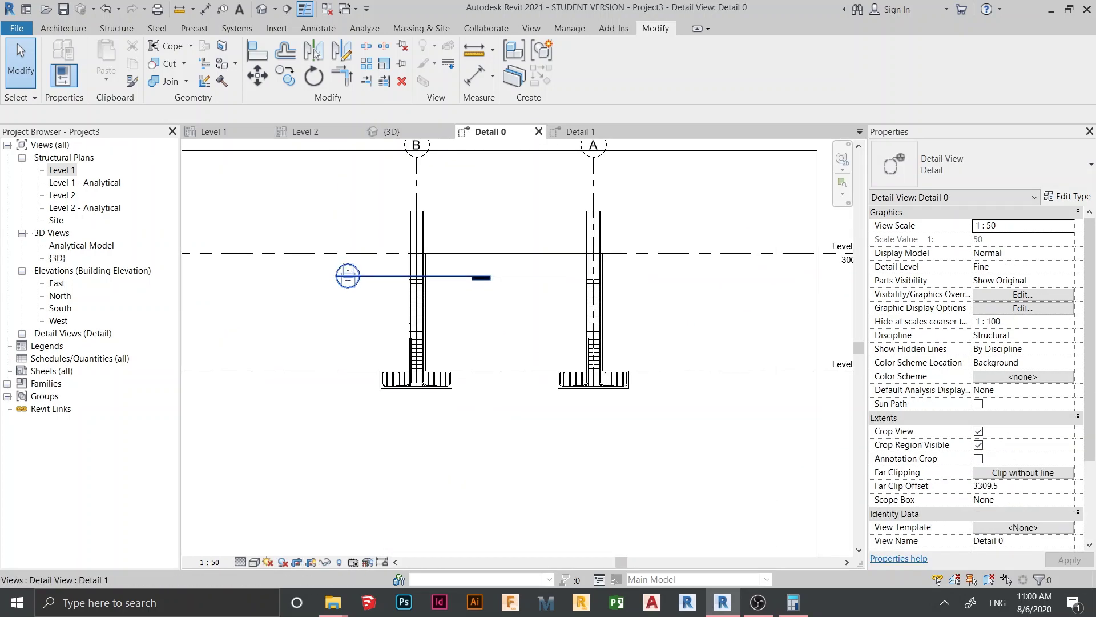
click(210, 131)
scroll(472, 398, down, 2)
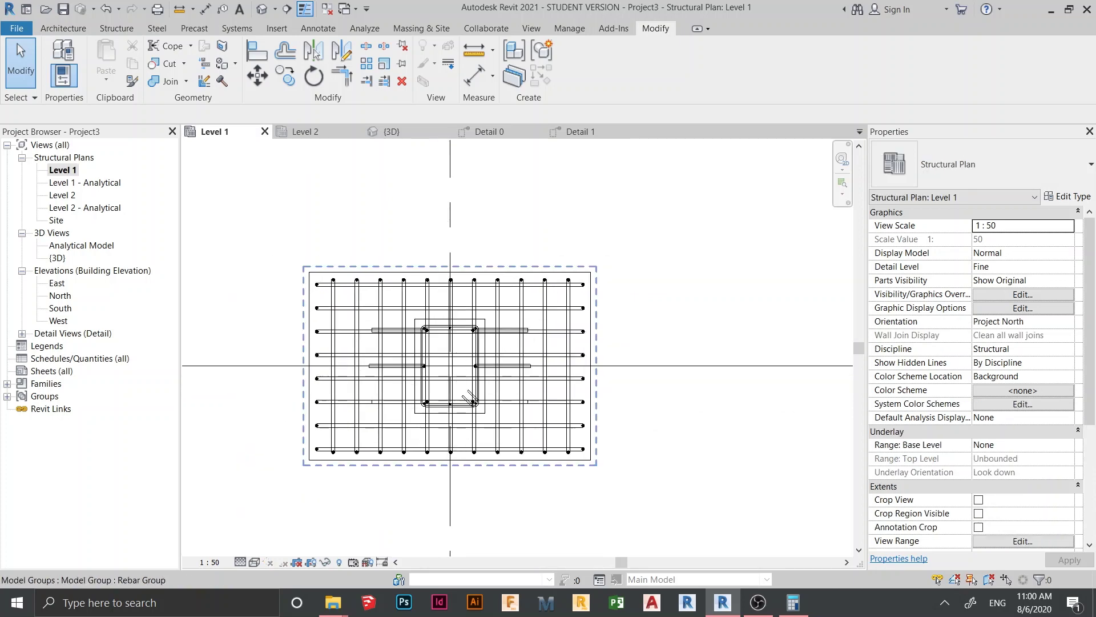
scroll(616, 365, down, 2)
mouse_move(617, 365)
middle_down()
mouse_move(659, 333)
mouse_move(600, 368)
middle_up()
click(601, 369)
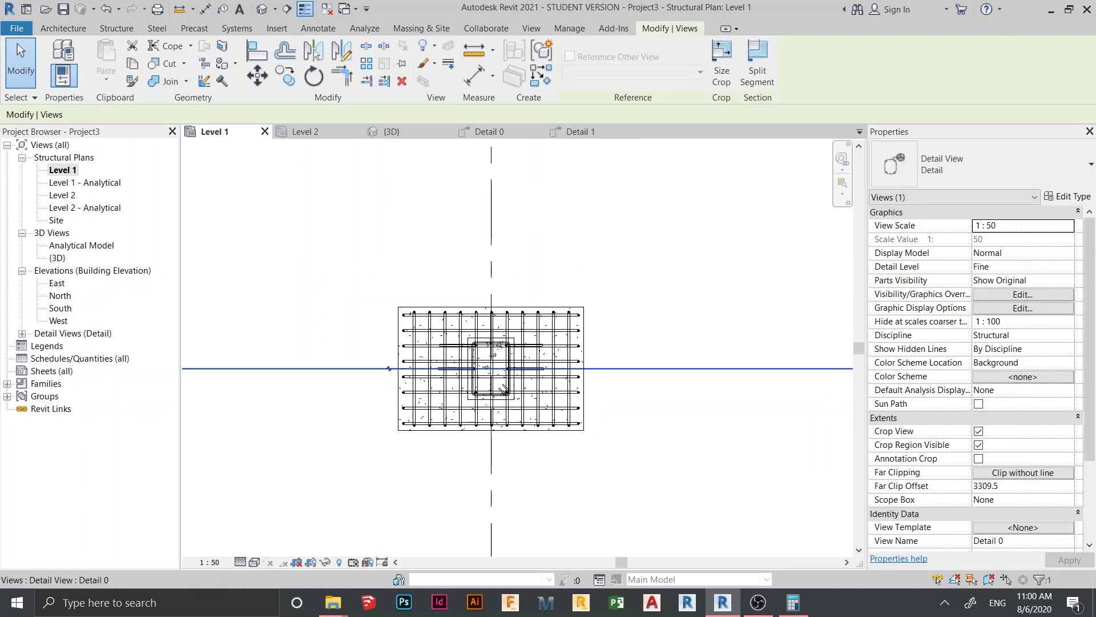
drag(601, 369, 606, 303)
scroll(659, 360, down, 2)
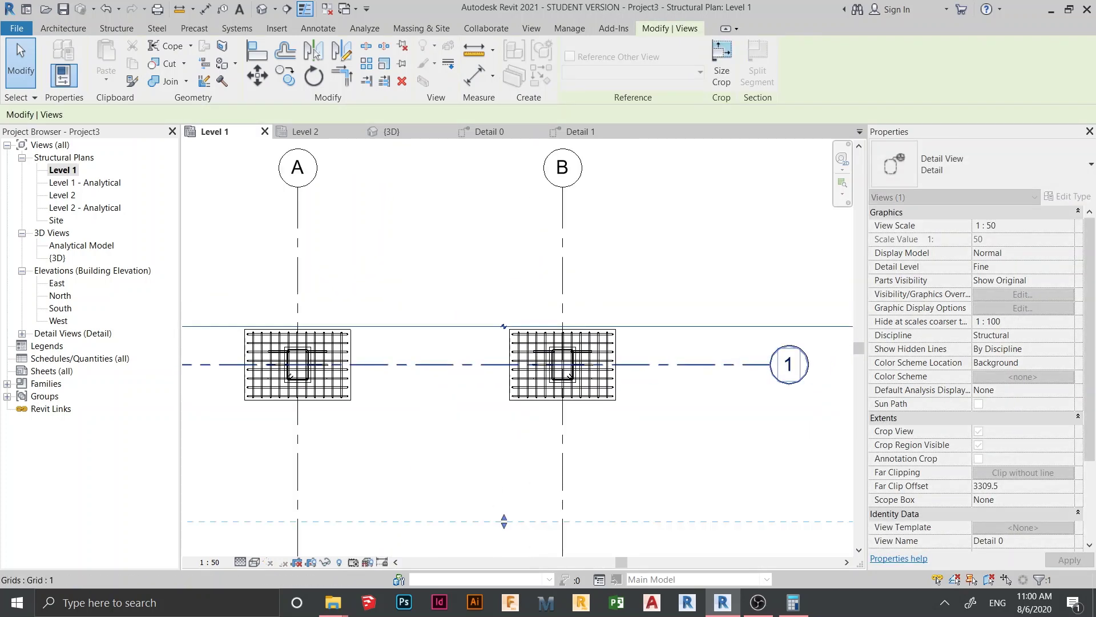
scroll(503, 326, down, 2)
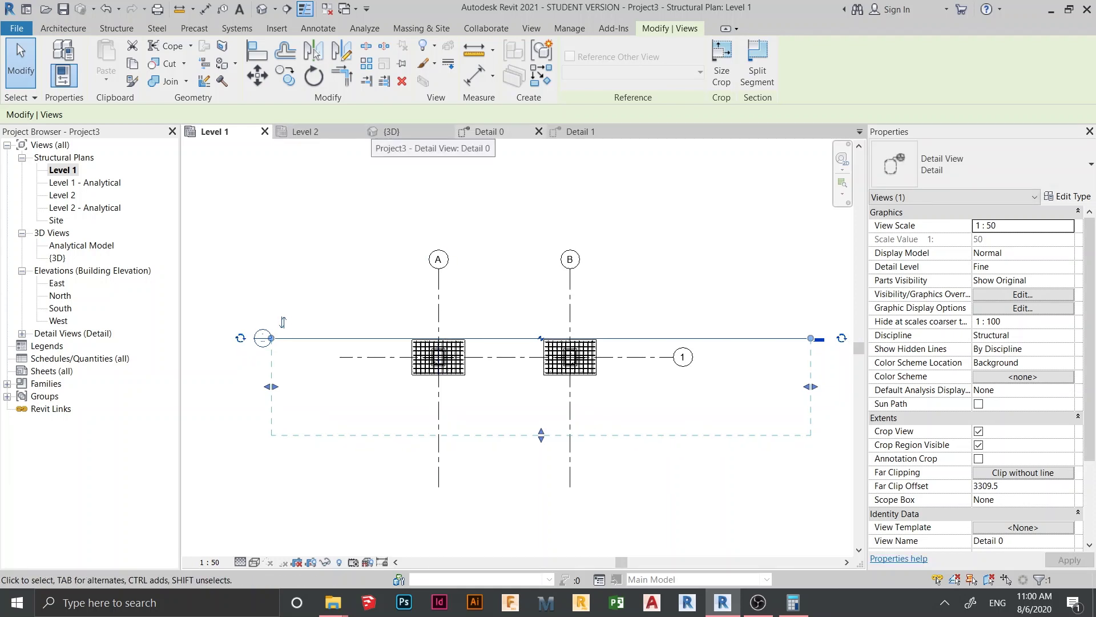
click(485, 131)
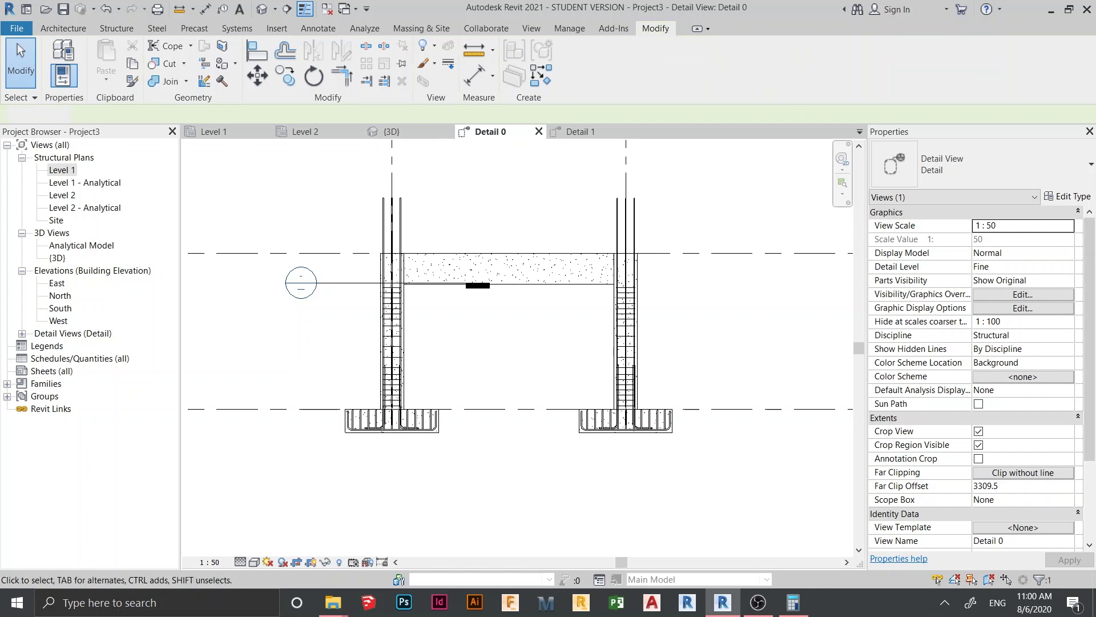
- Hide the Detail 1 section marker crossing the column and beam in the Detail 0 view
scroll(395, 287, up, 3)
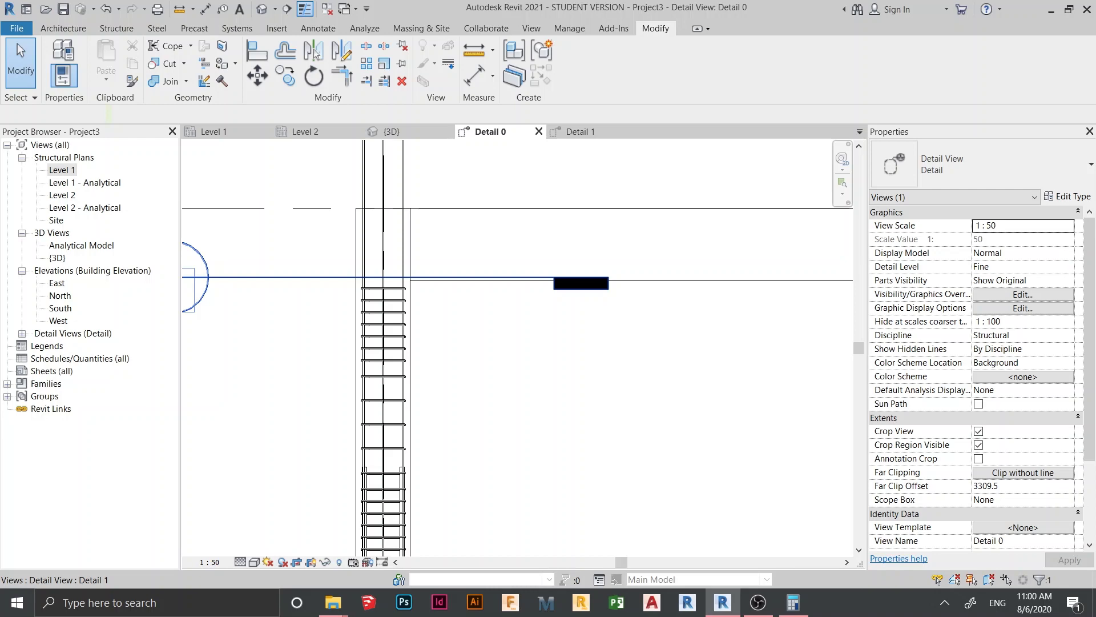
right_click(293, 277)
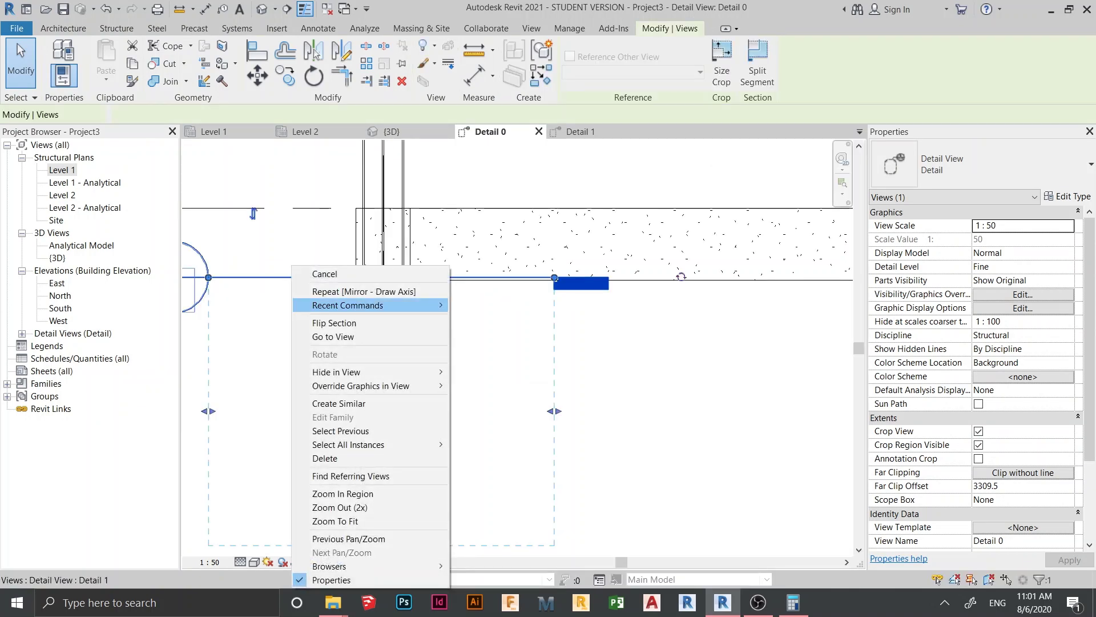
mouse_move(337, 372)
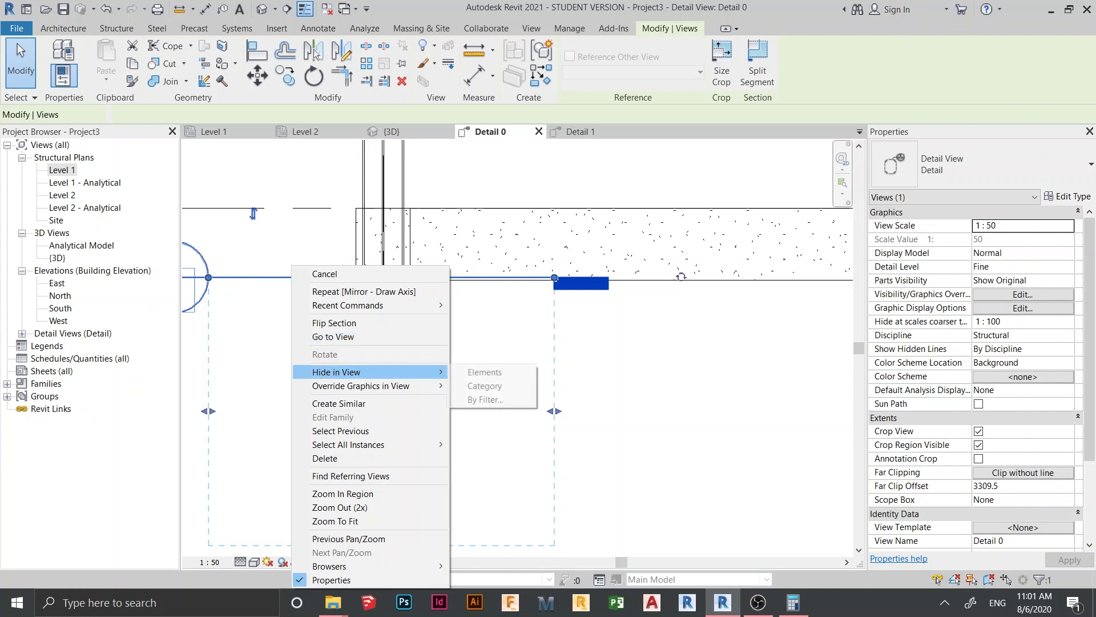
click(482, 371)
scroll(546, 315, down, 3)
middle_drag(546, 316, 473, 316)
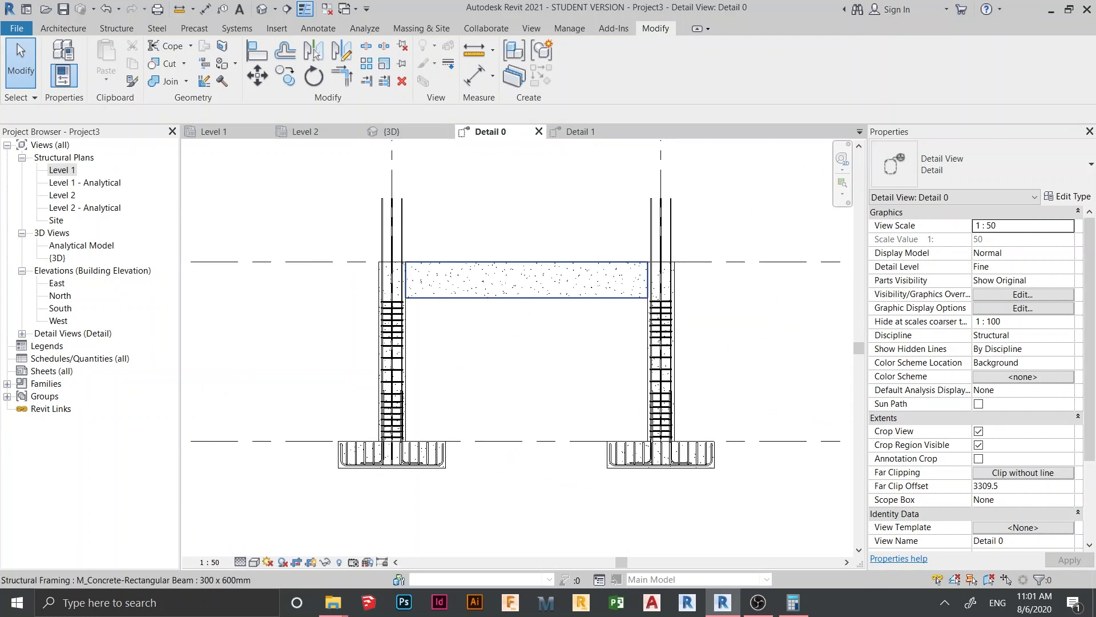
- Place an M_T1 stirrup in the beam beside the grid B column, using Far Cover Reference and perpendicular-to-cover orientation
click(491, 289)
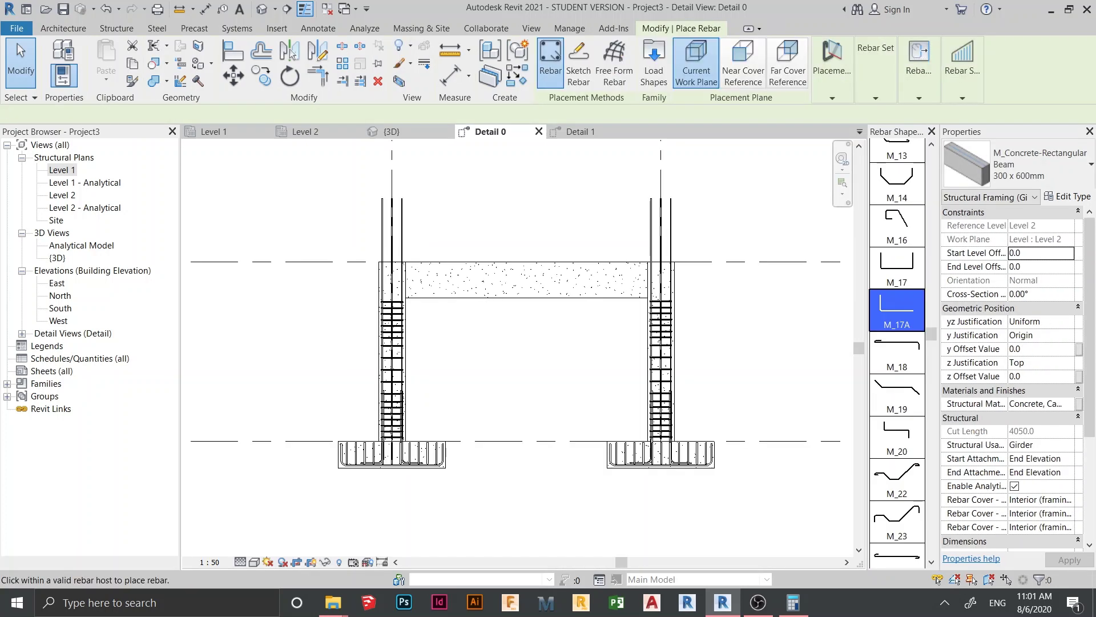
scroll(897, 320, down, 5)
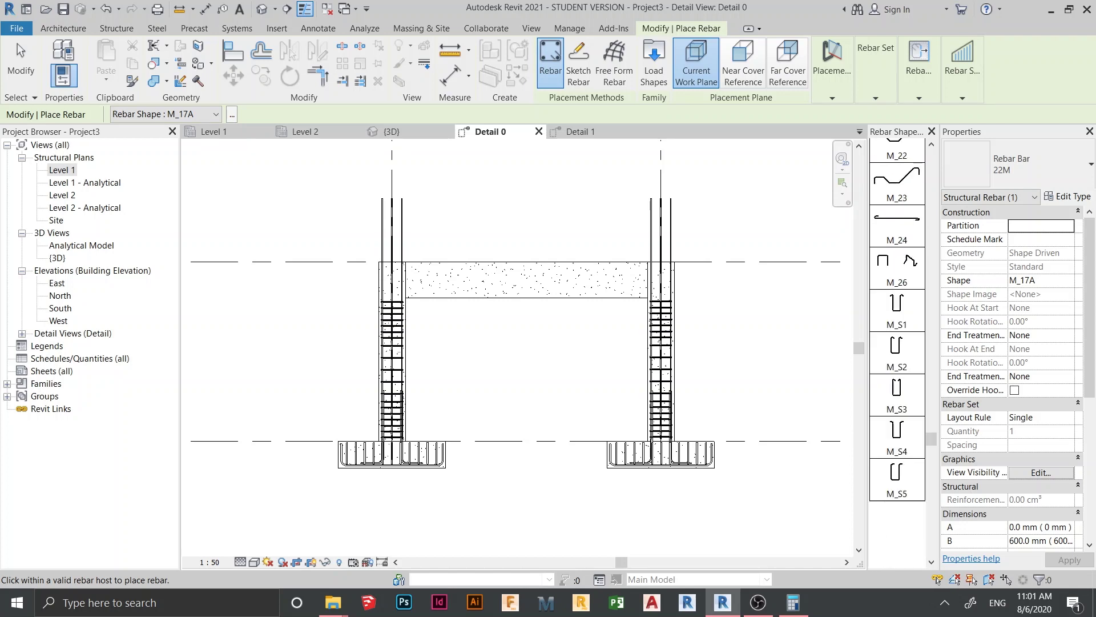
scroll(897, 343, down, 2)
click(897, 517)
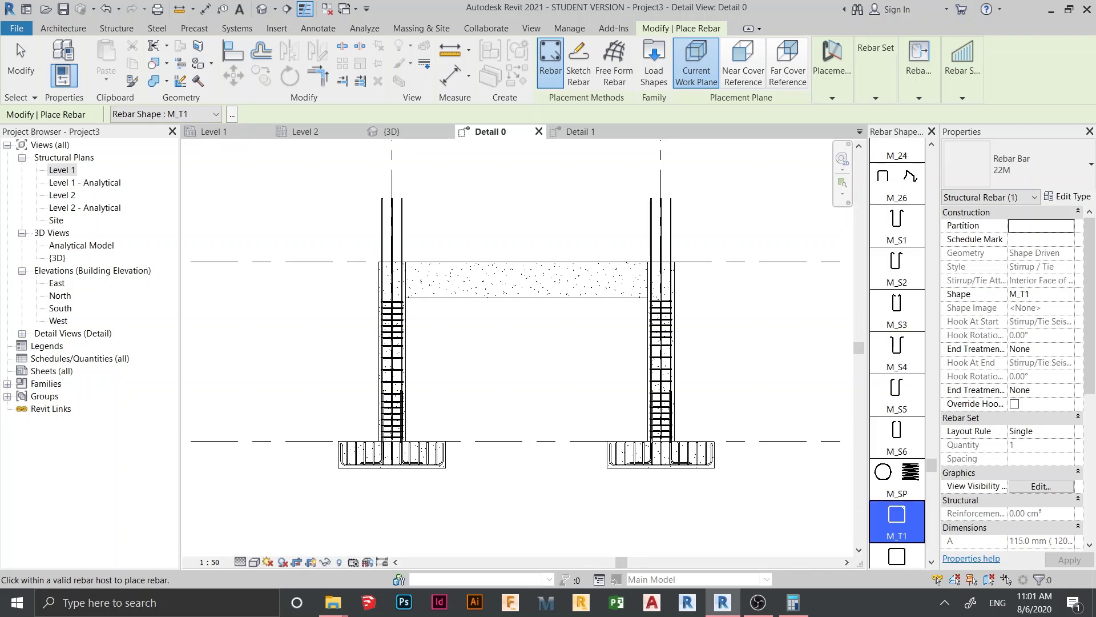
scroll(432, 329, up, 2)
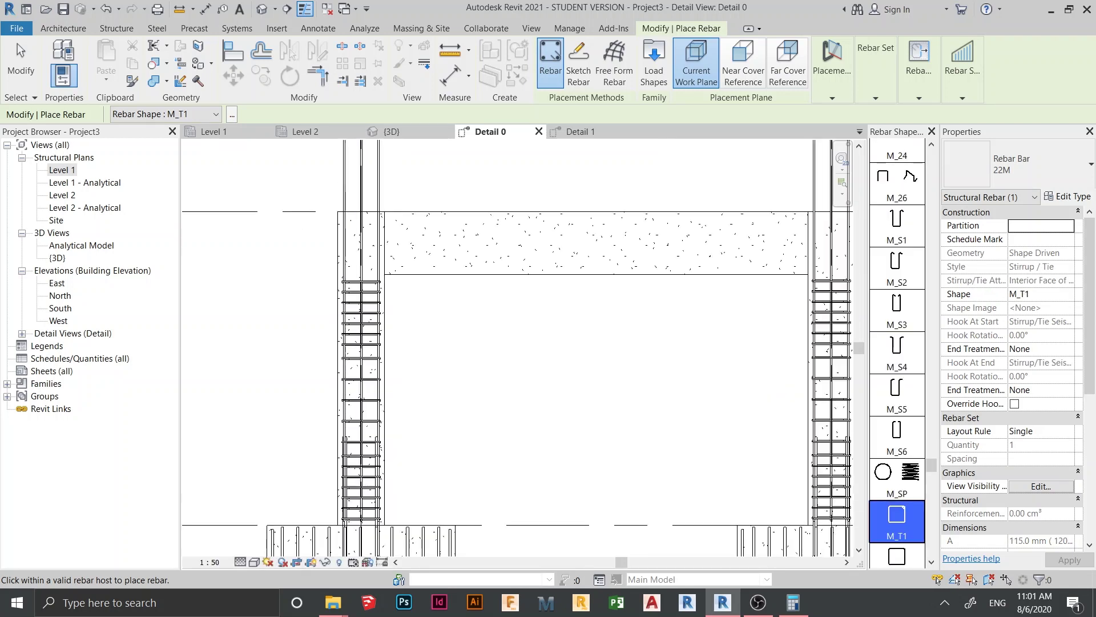
click(788, 63)
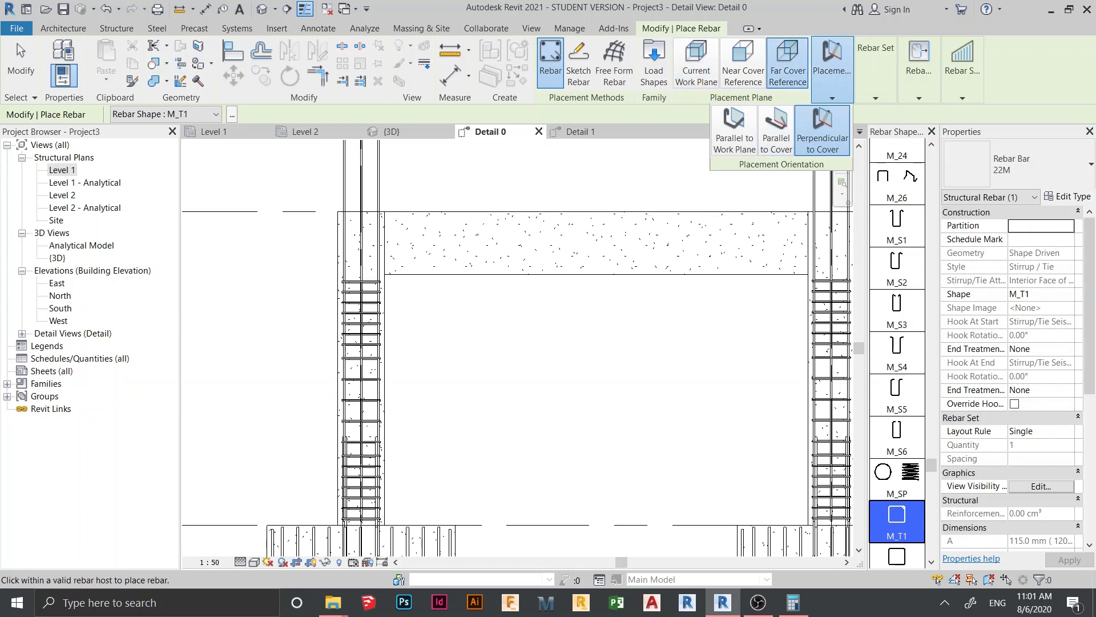
scroll(395, 267, up, 5)
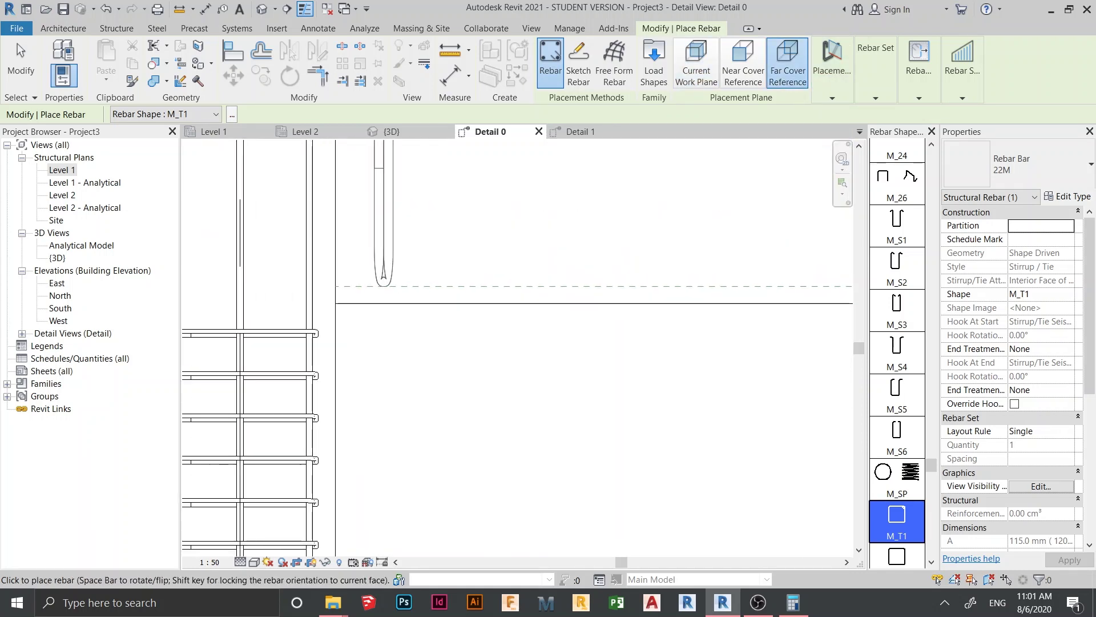
click(350, 252)
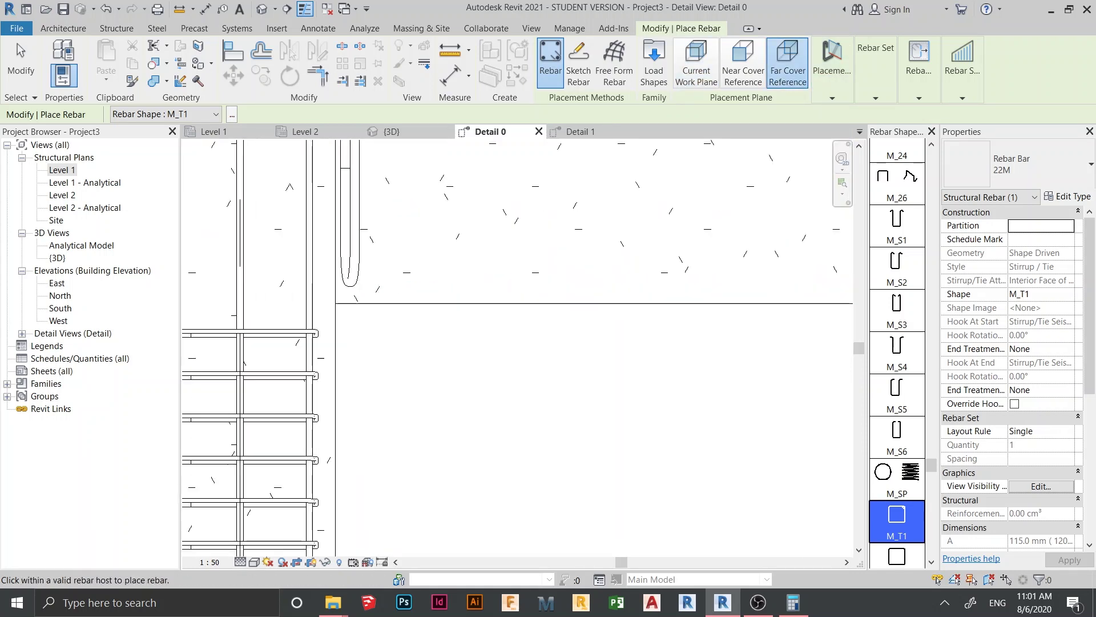
scroll(427, 514, down, 2)
key(Escape)
key(Escape)
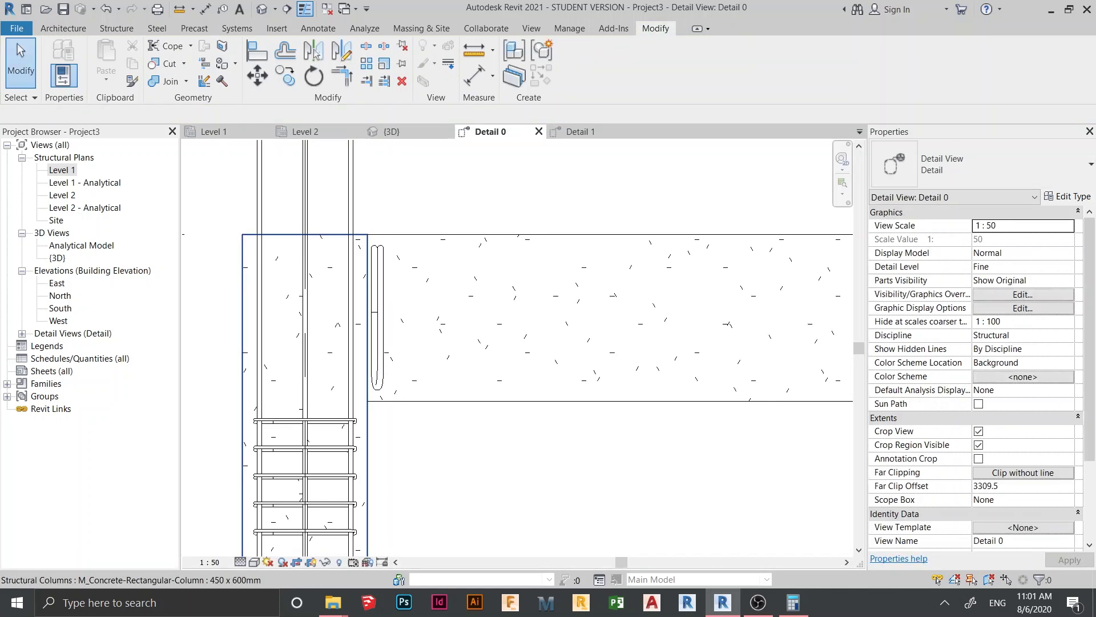
click(376, 348)
scroll(368, 353, up, 4)
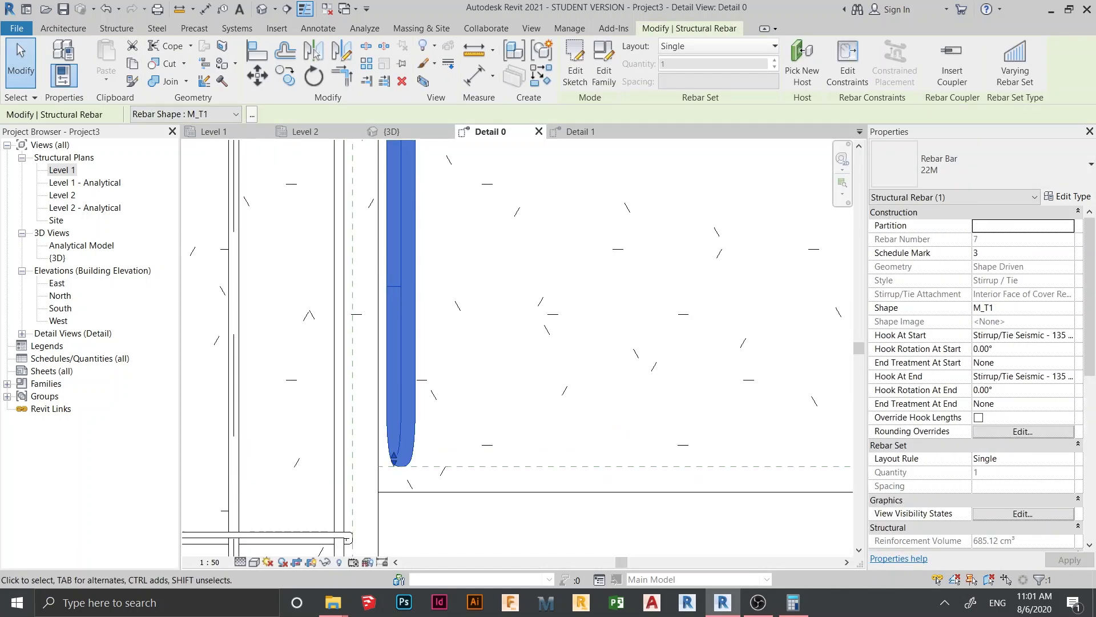
scroll(441, 335, down, 7)
key(Escape)
scroll(480, 349, down, 2)
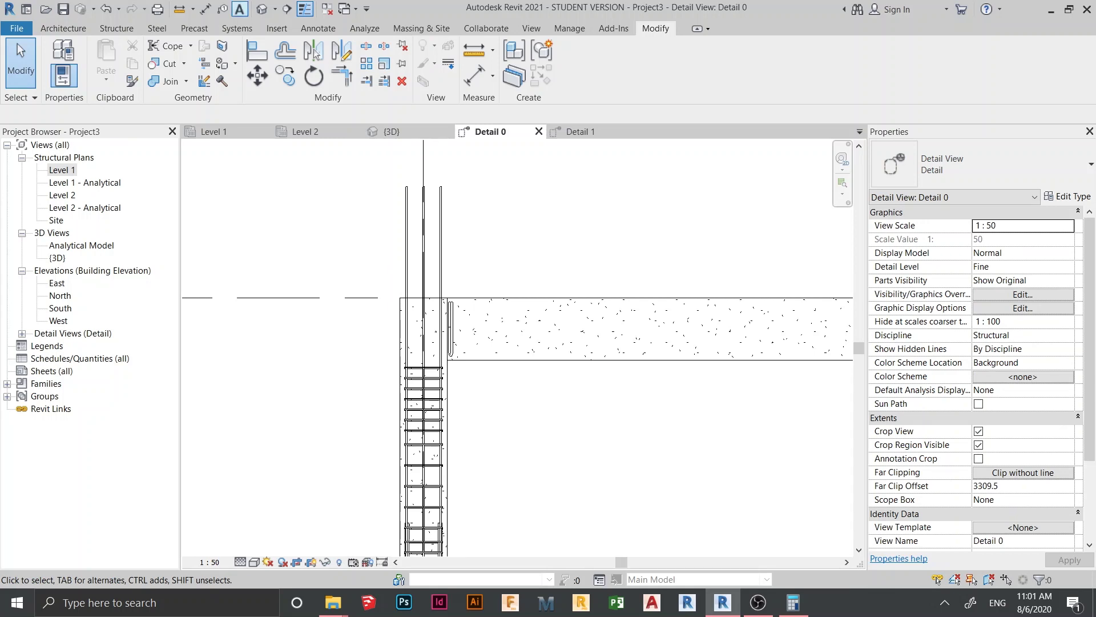
- Draw a vertical section across the beam near the grid B column and open its view
click(287, 8)
click(572, 434)
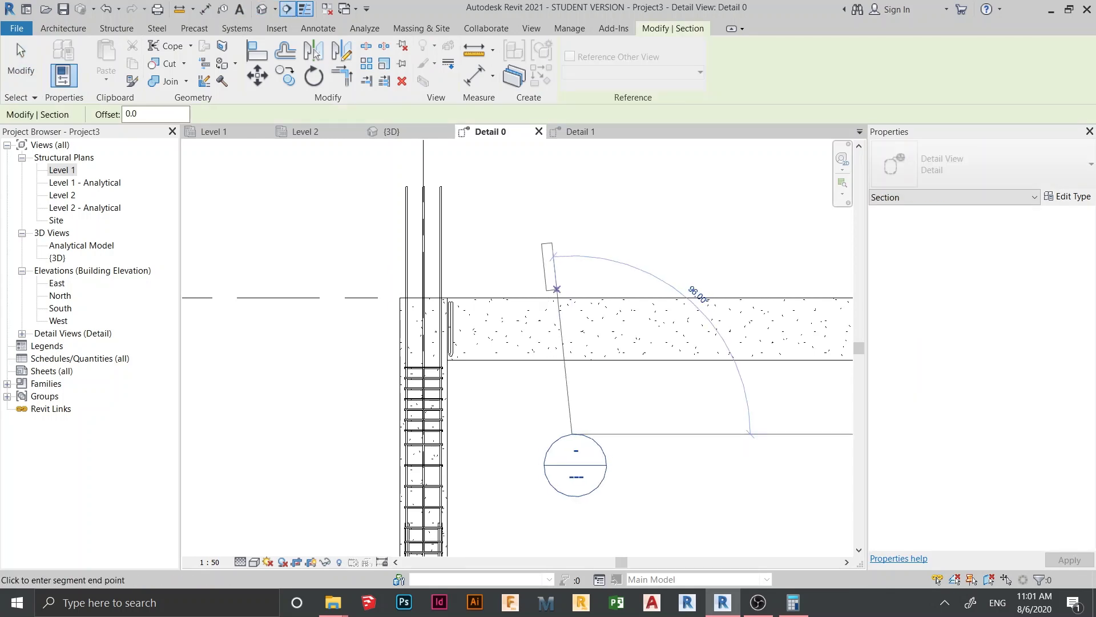
click(572, 190)
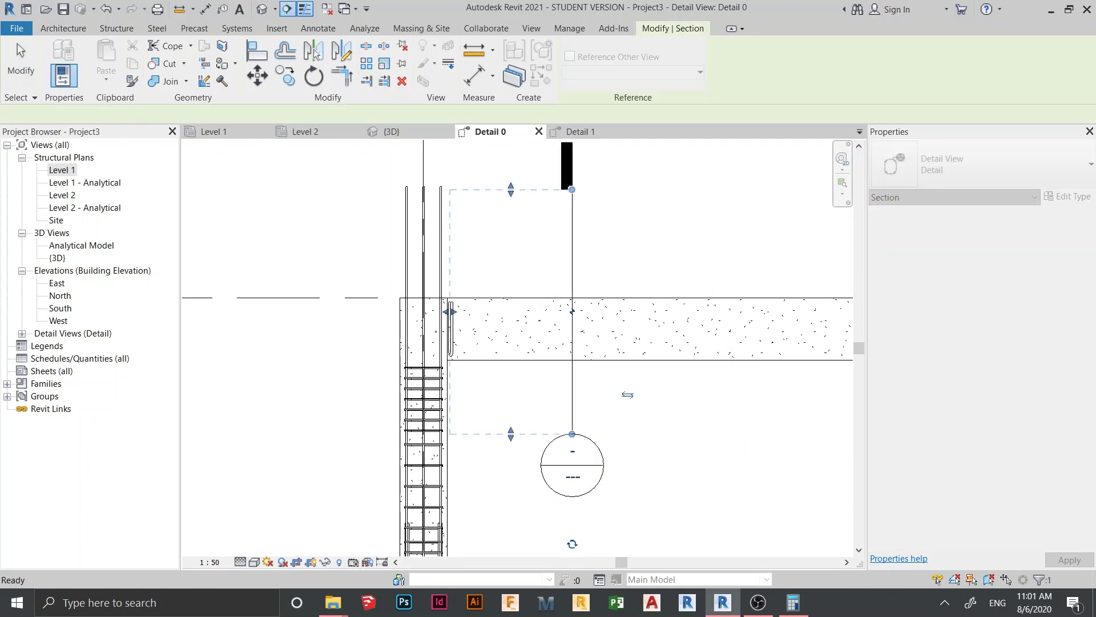
key(Escape)
key(Escape)
click(572, 240)
right_click(572, 234)
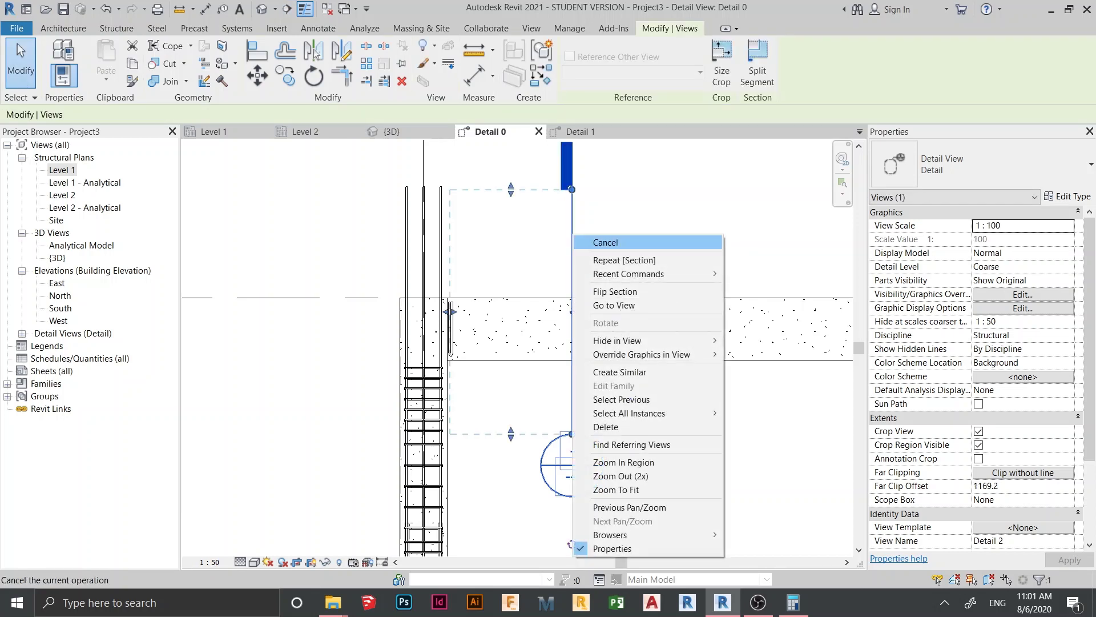
click(614, 305)
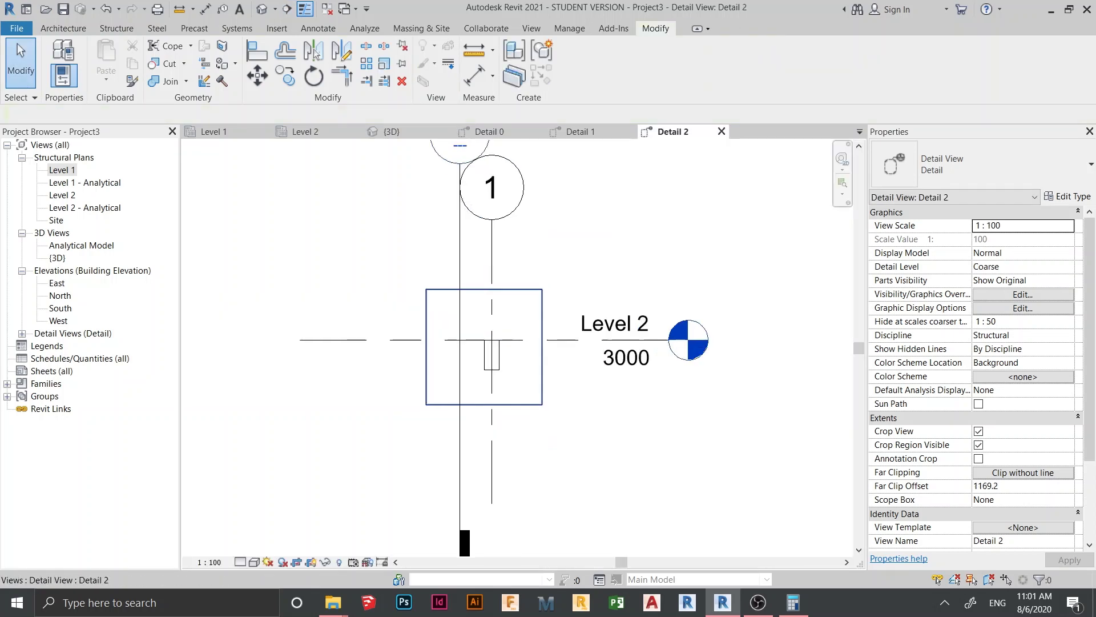
- Set the Detail 2 view to Fine detail level and Wireframe style, and check the stirrup in the beam's cross-section
scroll(495, 366, up, 2)
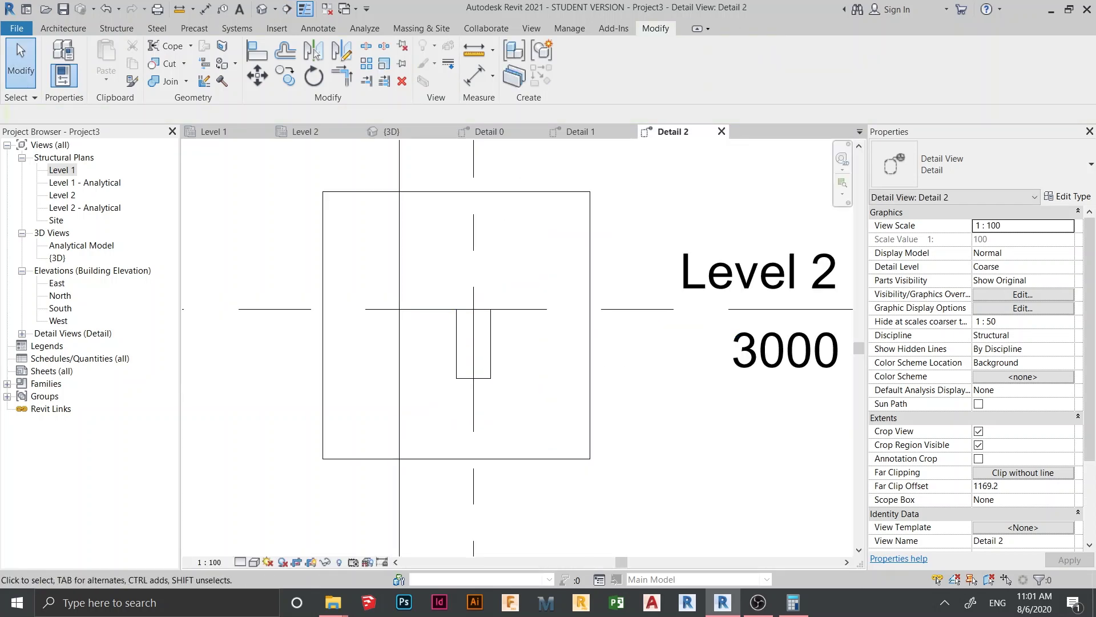
click(460, 321)
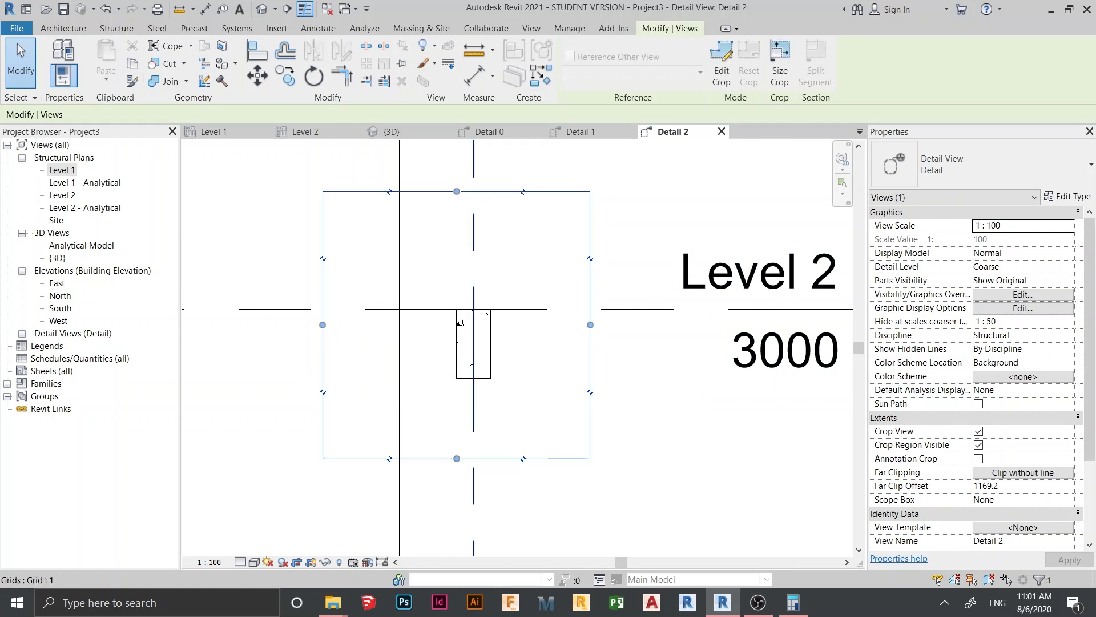
scroll(483, 378, up, 3)
click(483, 378)
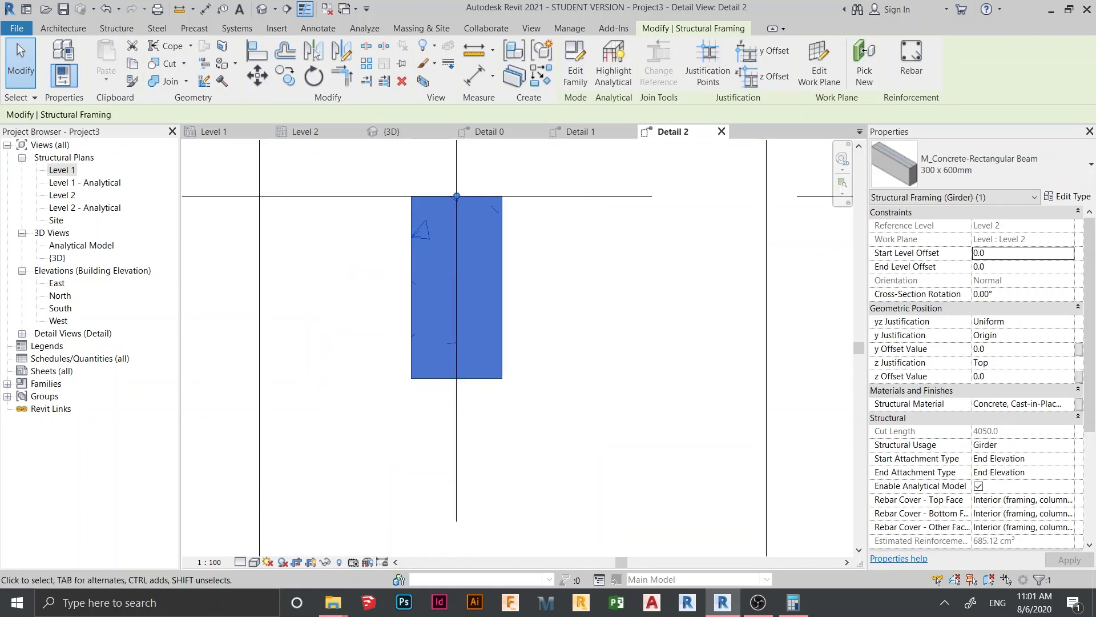
key(Escape)
click(240, 562)
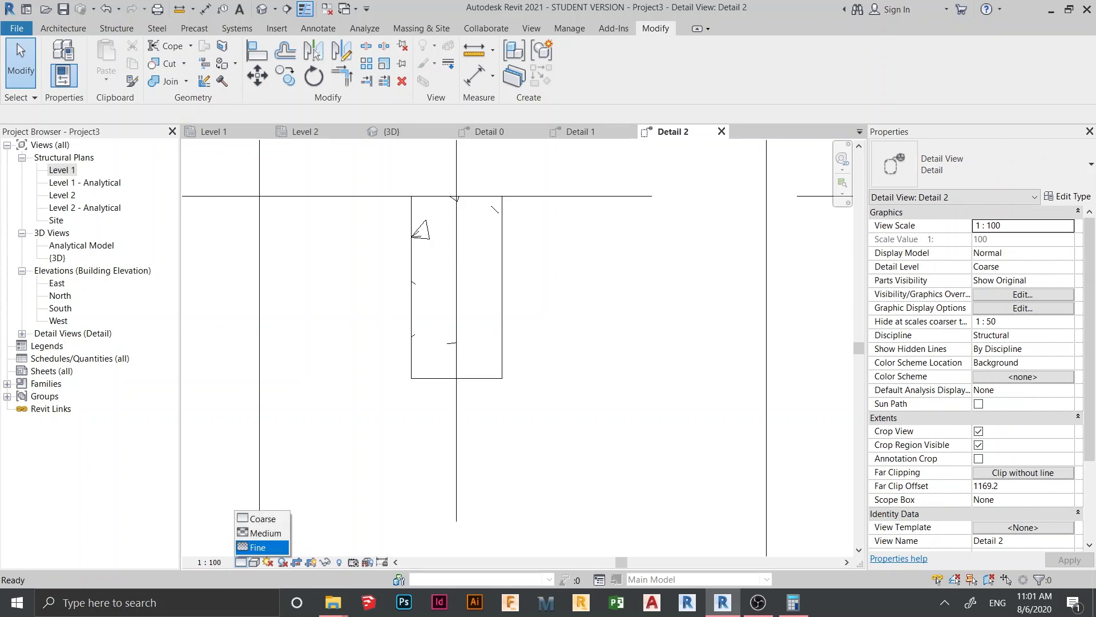
click(257, 551)
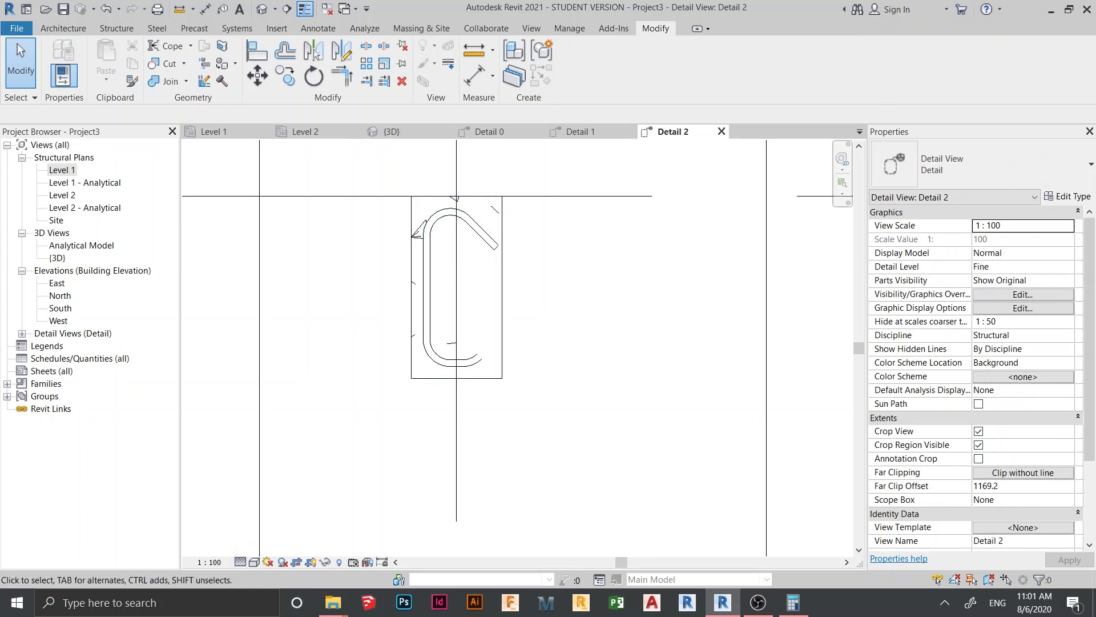
click(254, 562)
click(274, 489)
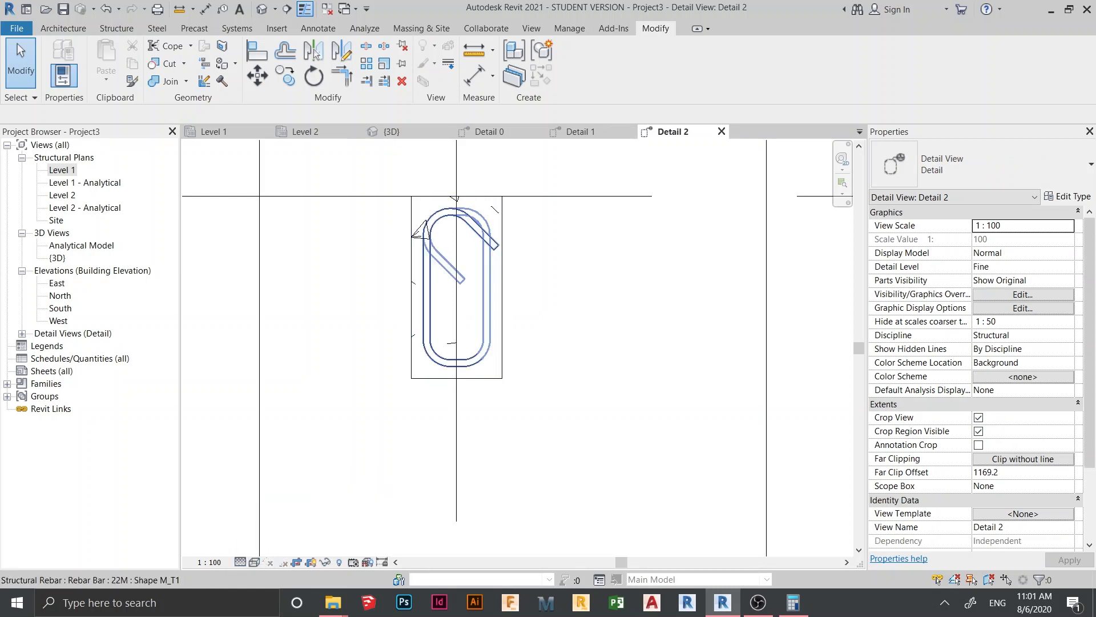
click(487, 308)
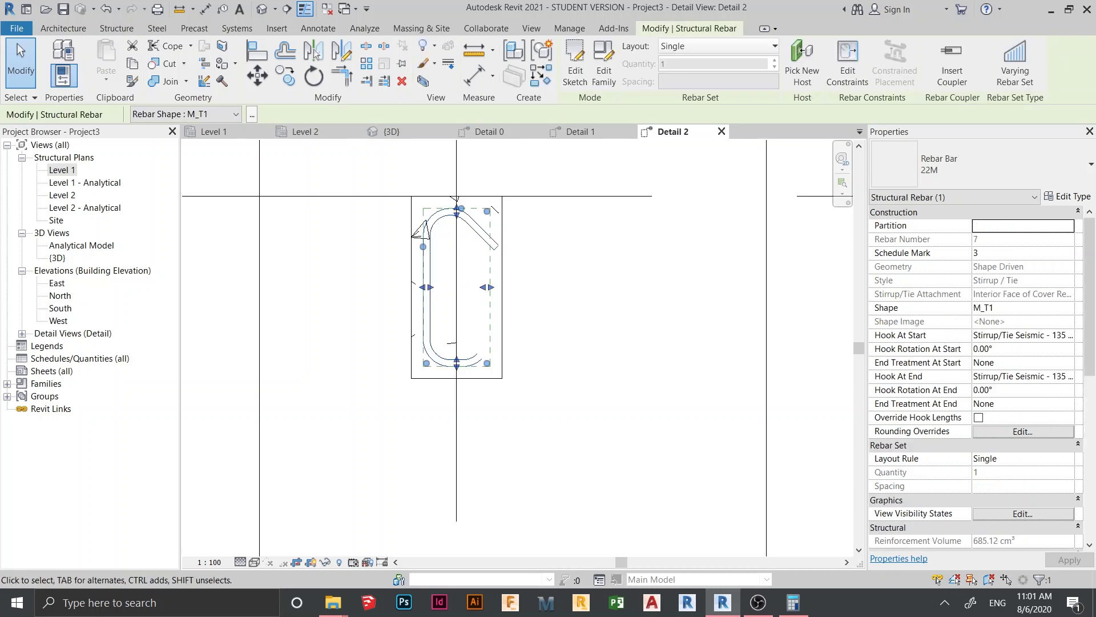
click(619, 363)
scroll(620, 362, down, 2)
scroll(612, 376, down, 1)
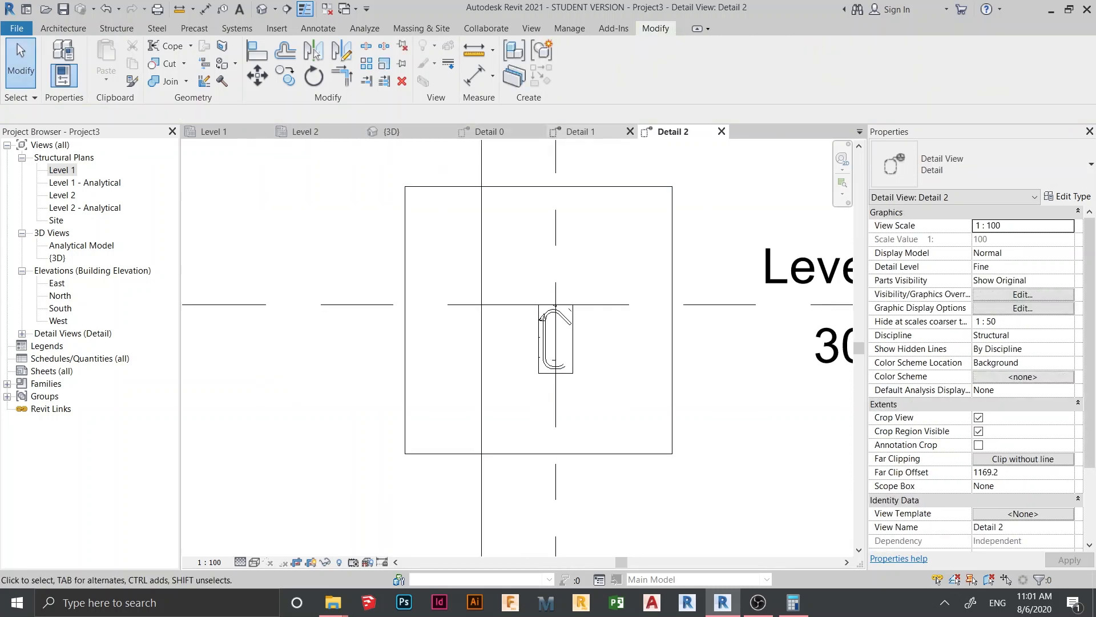
- In Detail 0, extend the new section's view depth past the outer face of the grid B column
click(490, 132)
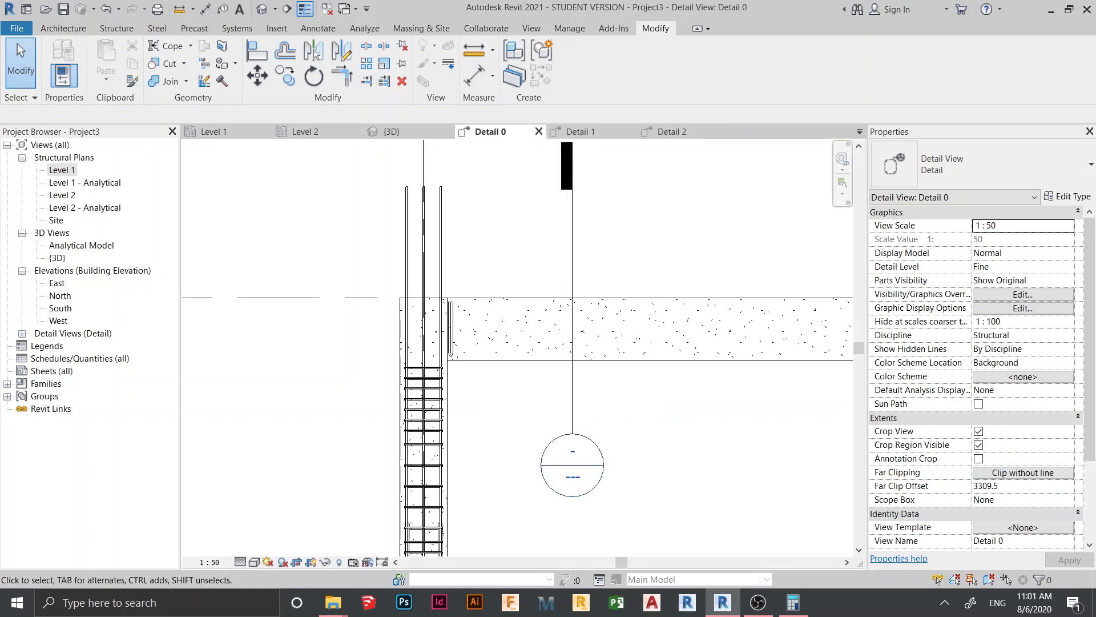
scroll(499, 342, up, 4)
scroll(574, 421, down, 2)
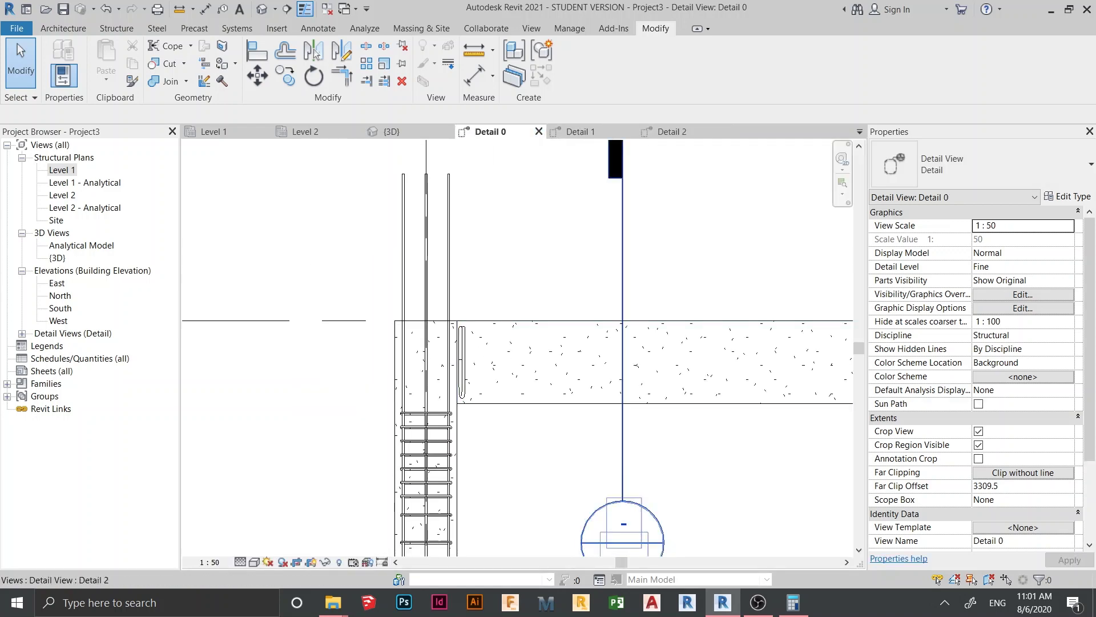
click(623, 421)
drag(462, 339, 330, 338)
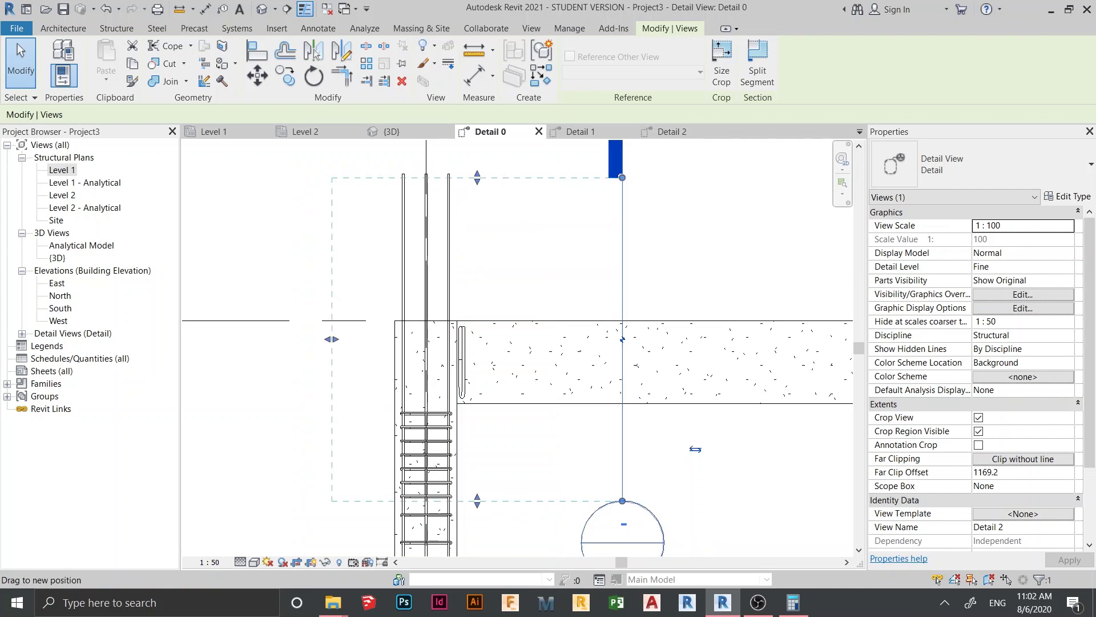
click(543, 451)
- Lay out the beam stirrup as Number with Spacing, with a quantity of 10 and a spacing of 100 mm
scroll(546, 453, down, 1)
middle_drag(545, 453, 525, 369)
scroll(526, 369, up, 1)
mouse_move(531, 311)
middle_down()
mouse_move(552, 341)
mouse_move(430, 344)
middle_up()
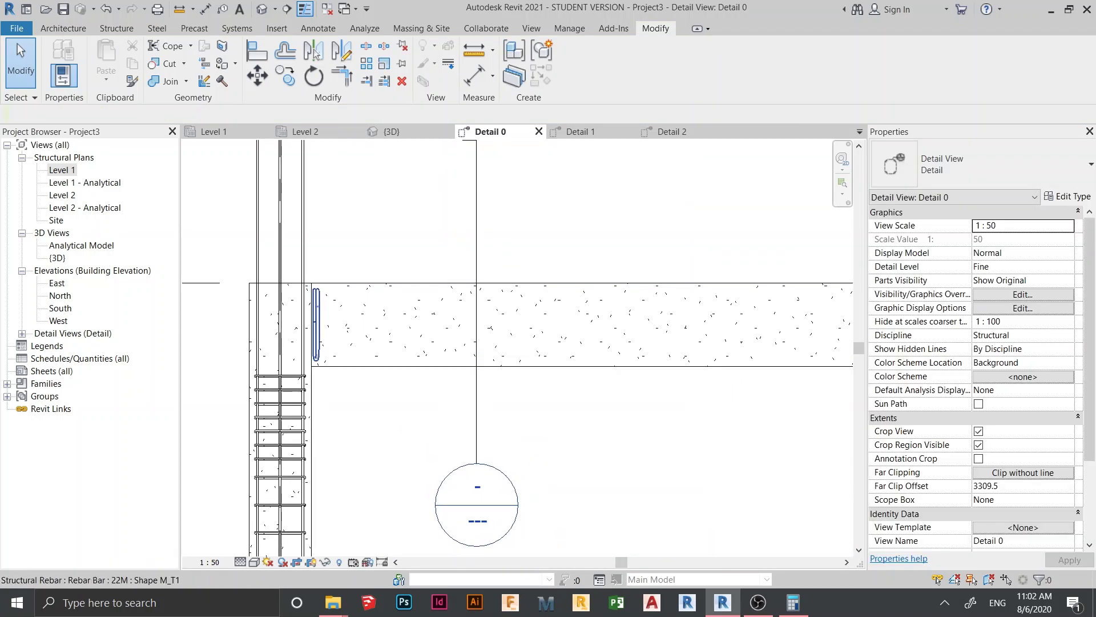
click(316, 324)
scroll(479, 429, down, 3)
middle_drag(479, 429, 422, 411)
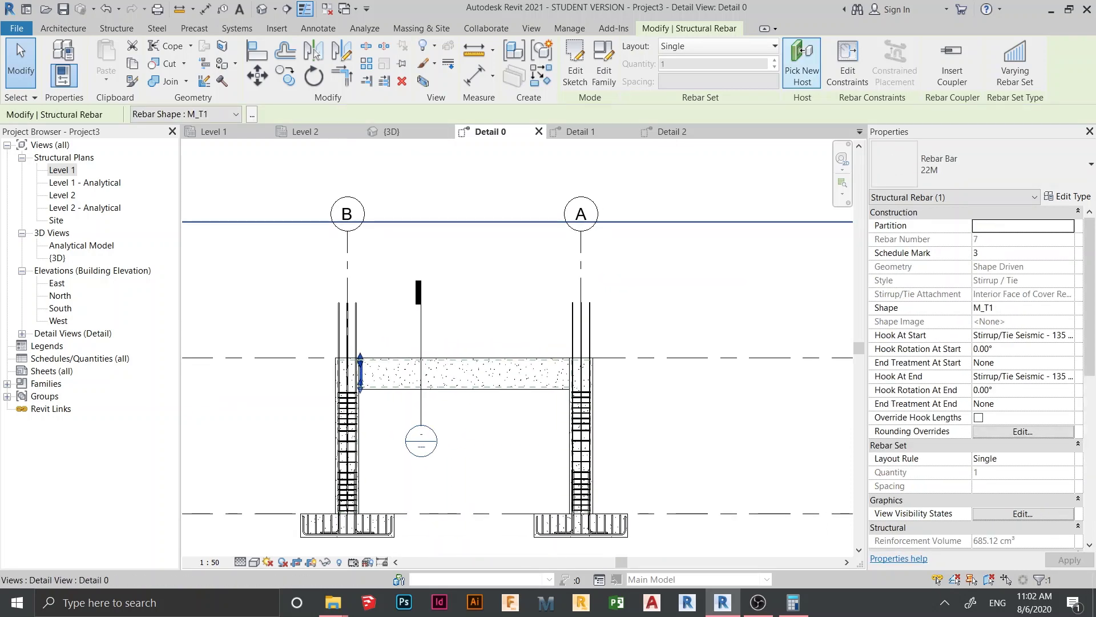
click(762, 46)
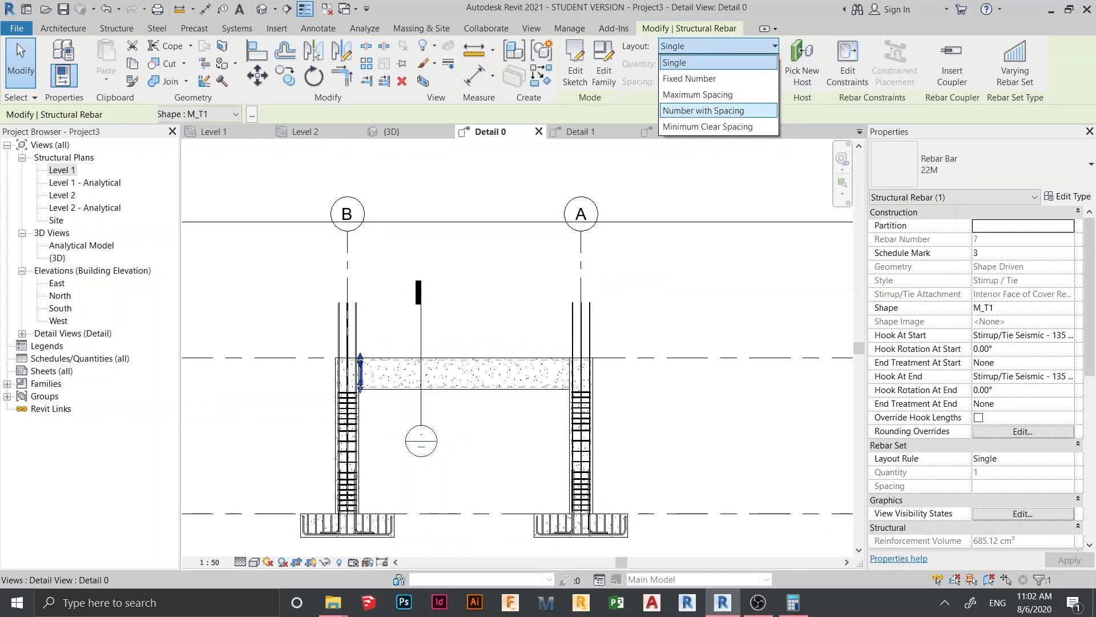
click(704, 110)
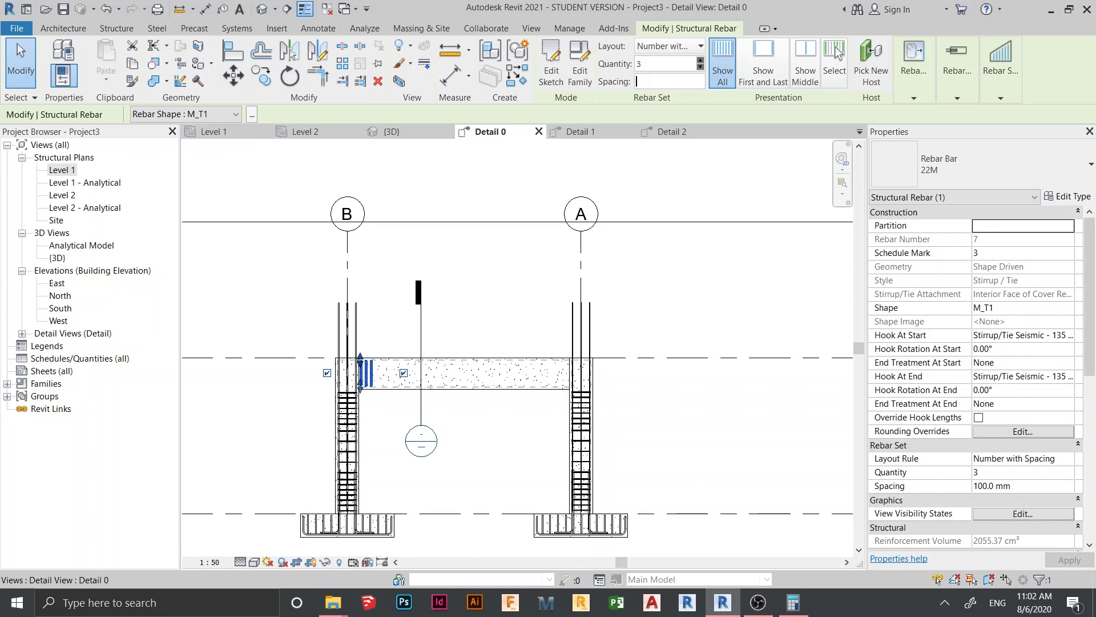
click(648, 81)
text(`100)
key(Return)
key(Return)
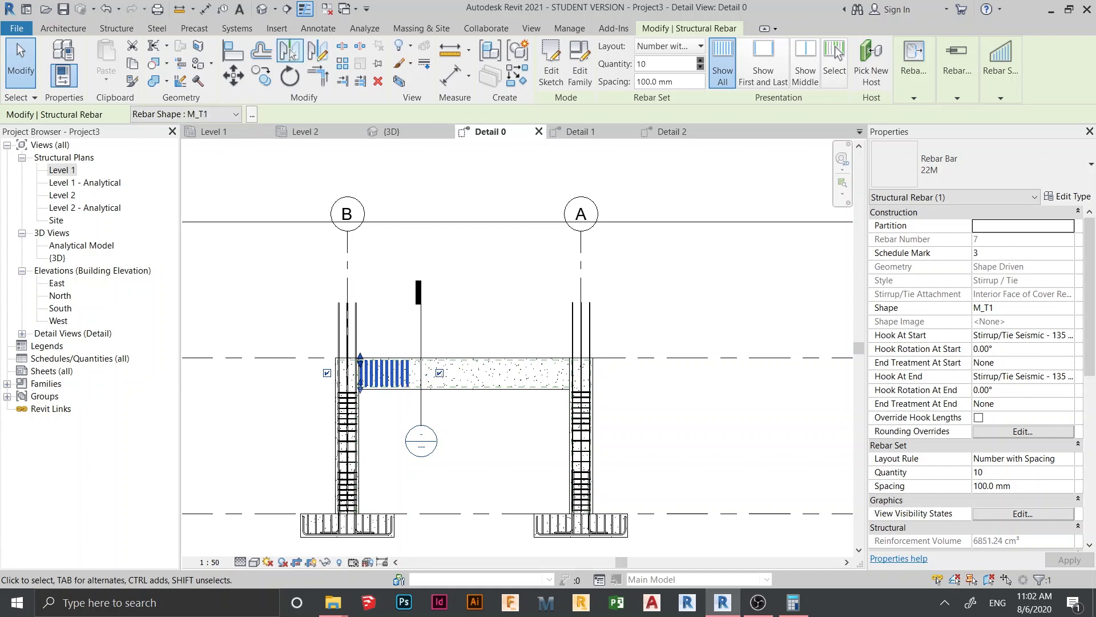
- Mirror a copy of the stirrup set to the grid A end about a vertical axis drawn through the beam's midpoint
click(318, 51)
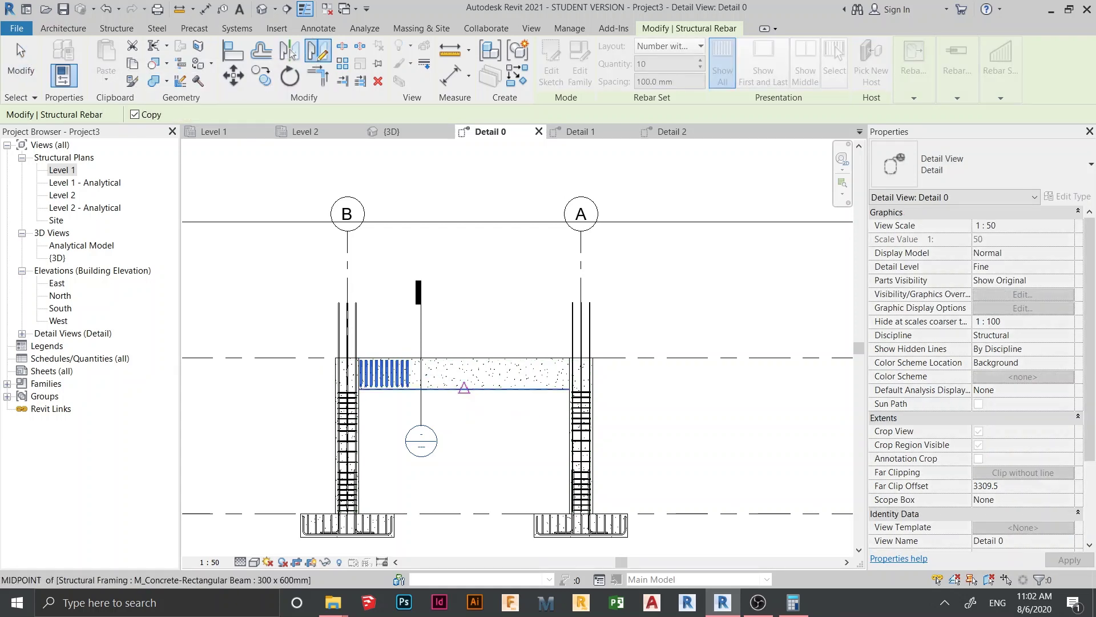
click(469, 394)
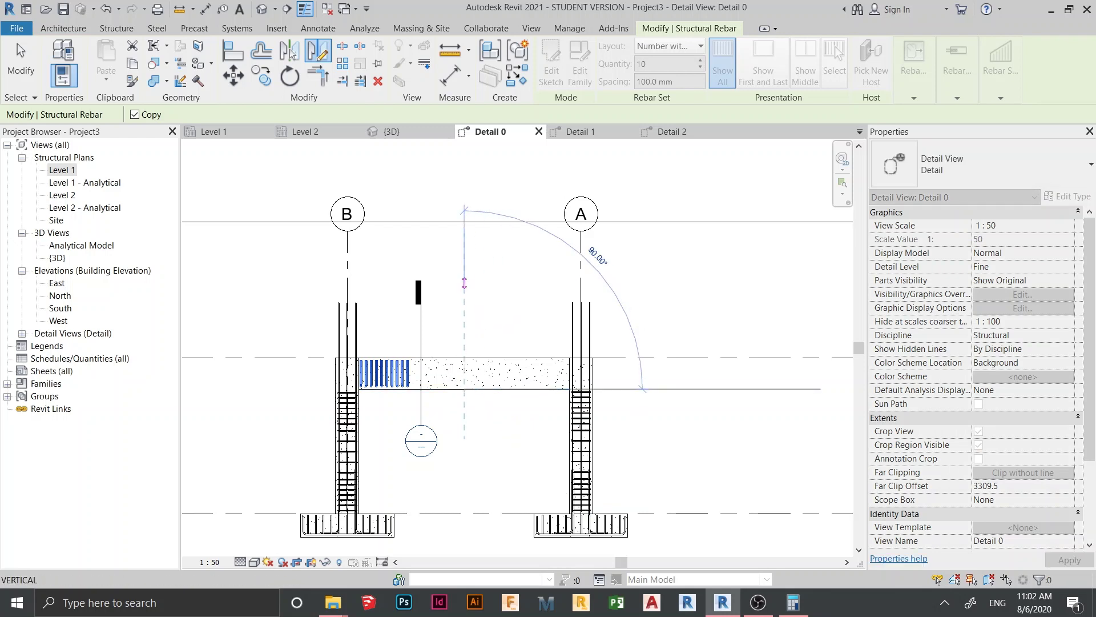
click(464, 282)
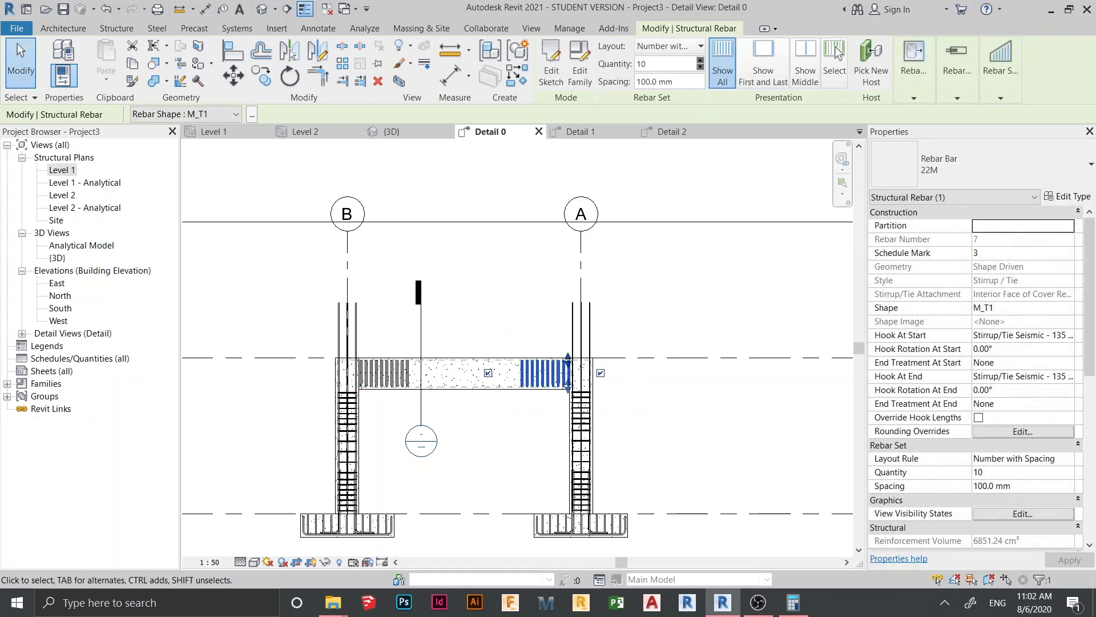
- Copy the grid A stirrup set 1100 mm horizontally toward the middle of the beam
click(261, 75)
click(534, 433)
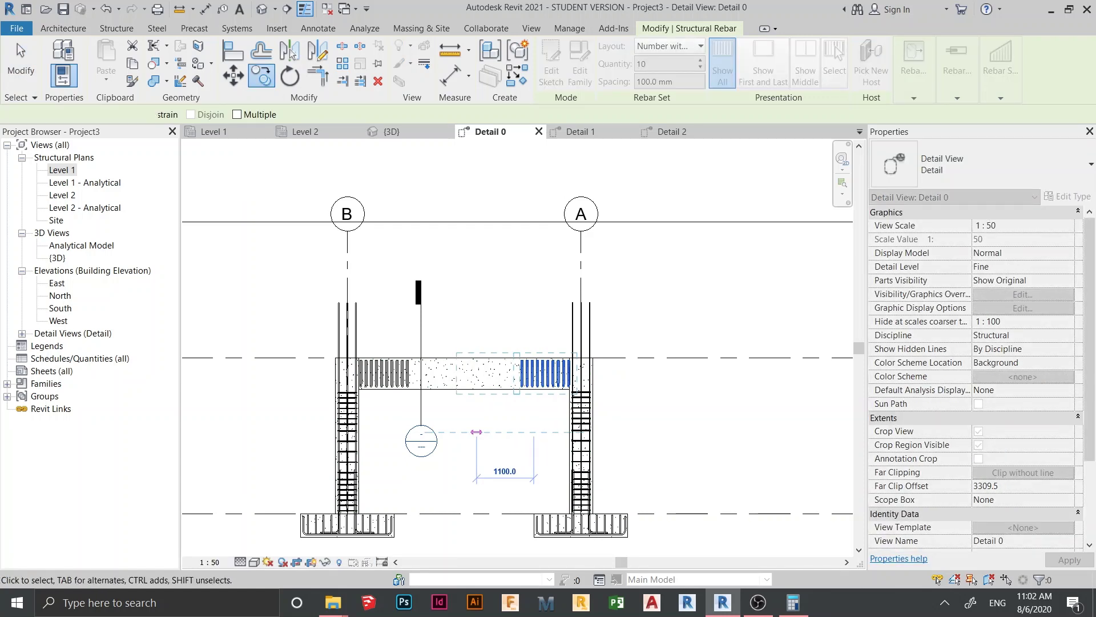
click(476, 432)
scroll(513, 348, up, 3)
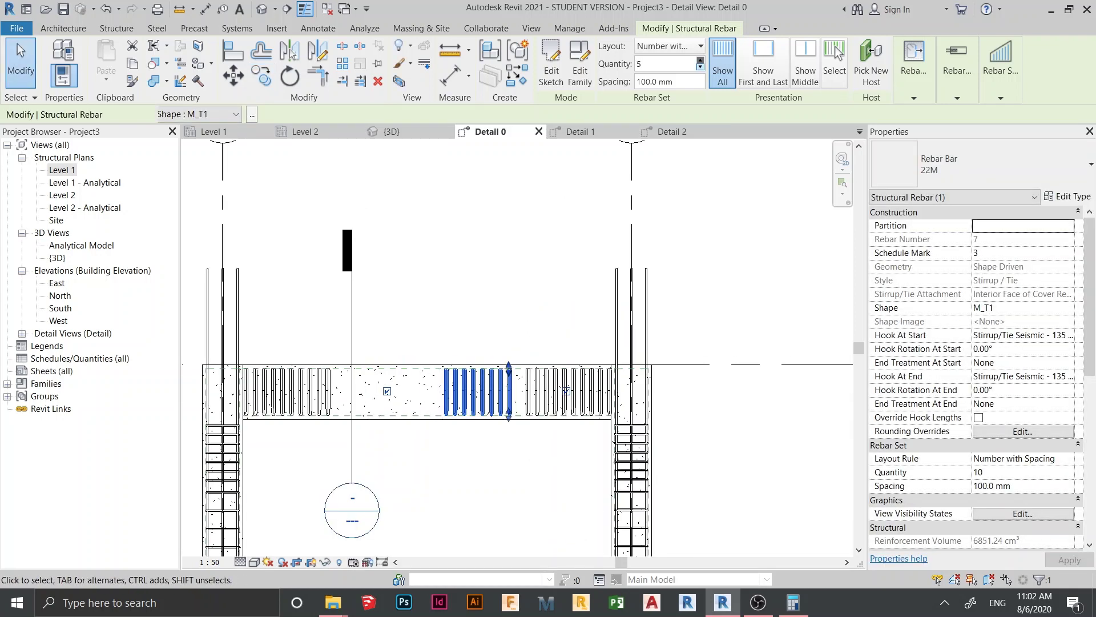
- Set the middle stirrup set of the beam to a quantity of 10 at 200 mm spacing
key(Tab)
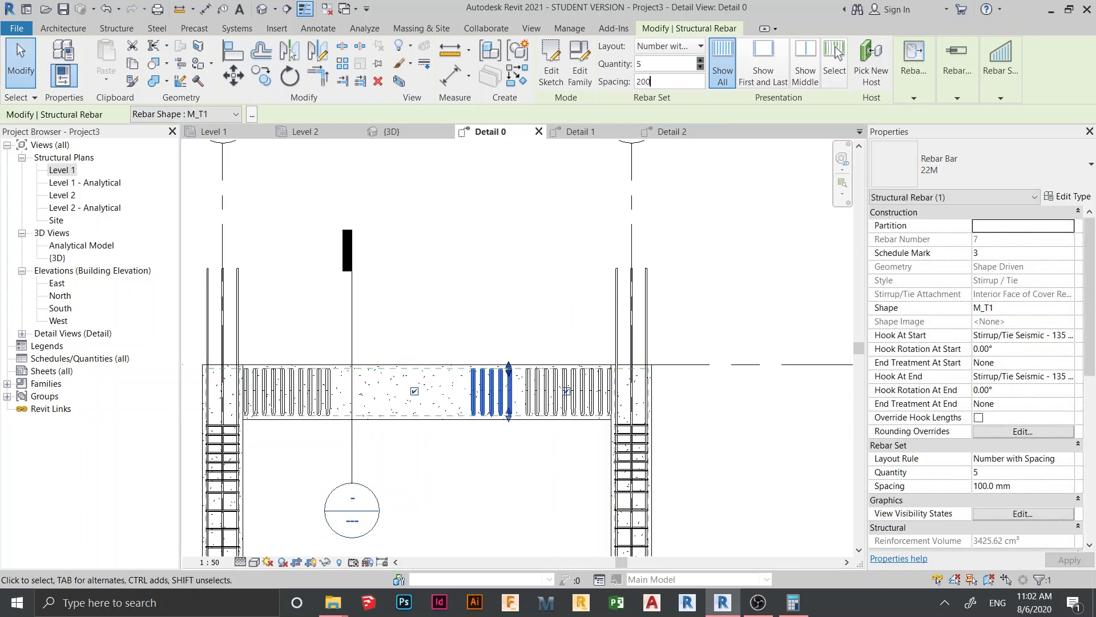
text(200)
key(Return)
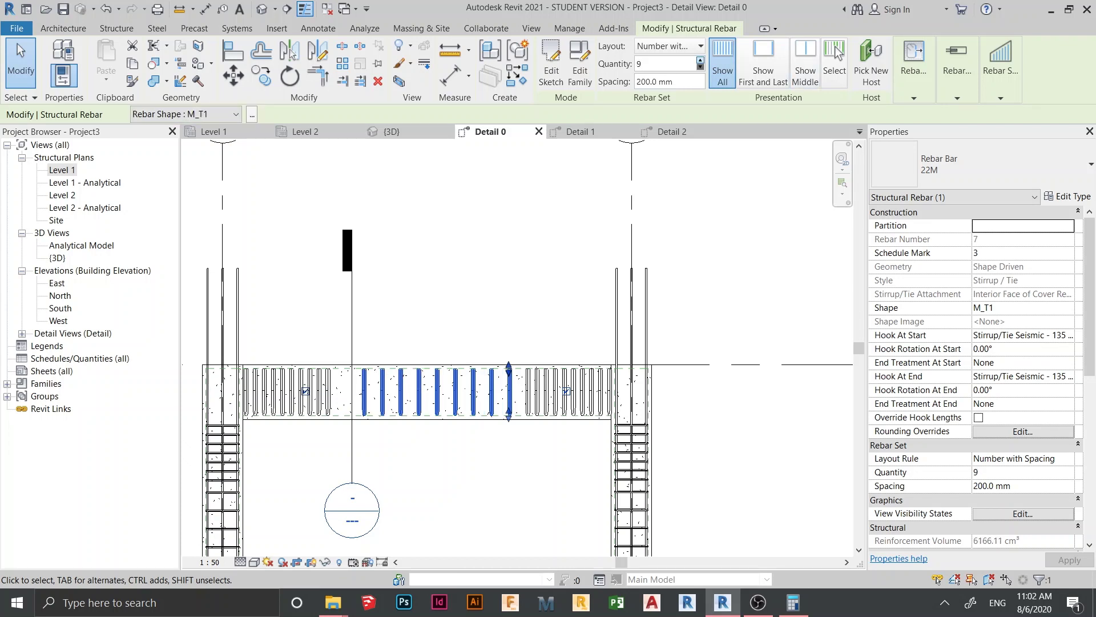
middle_drag(418, 323, 534, 244)
key(Escape)
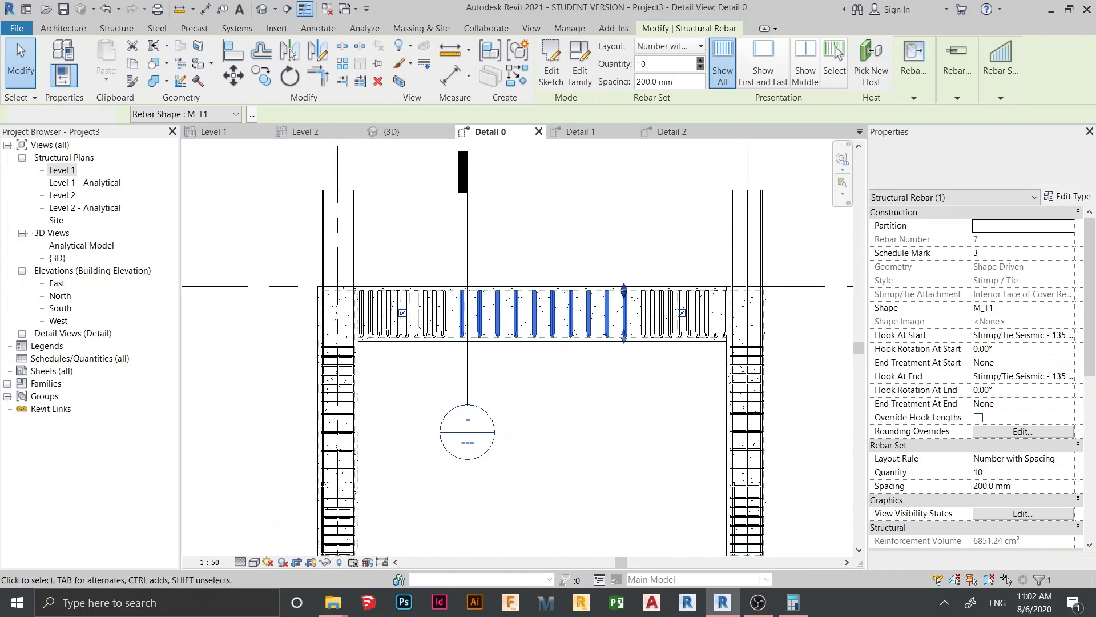
- Dimension the gap between the grid B end stirrup set and the first stirrup of the middle set
scroll(534, 245, up, 3)
key(d)
key(i)
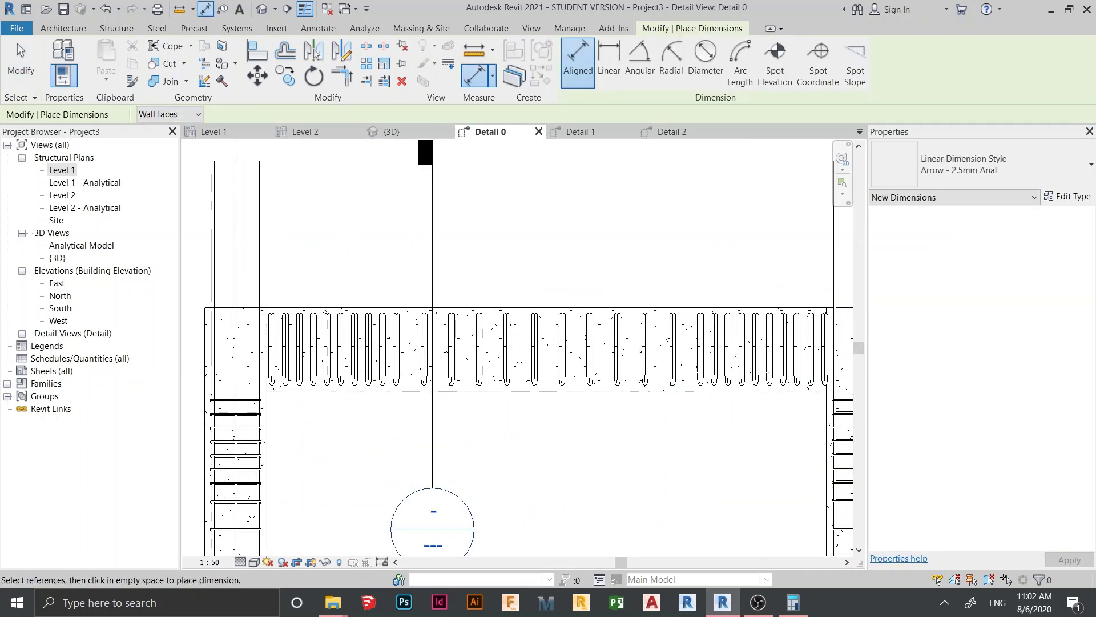
scroll(532, 310, up, 3)
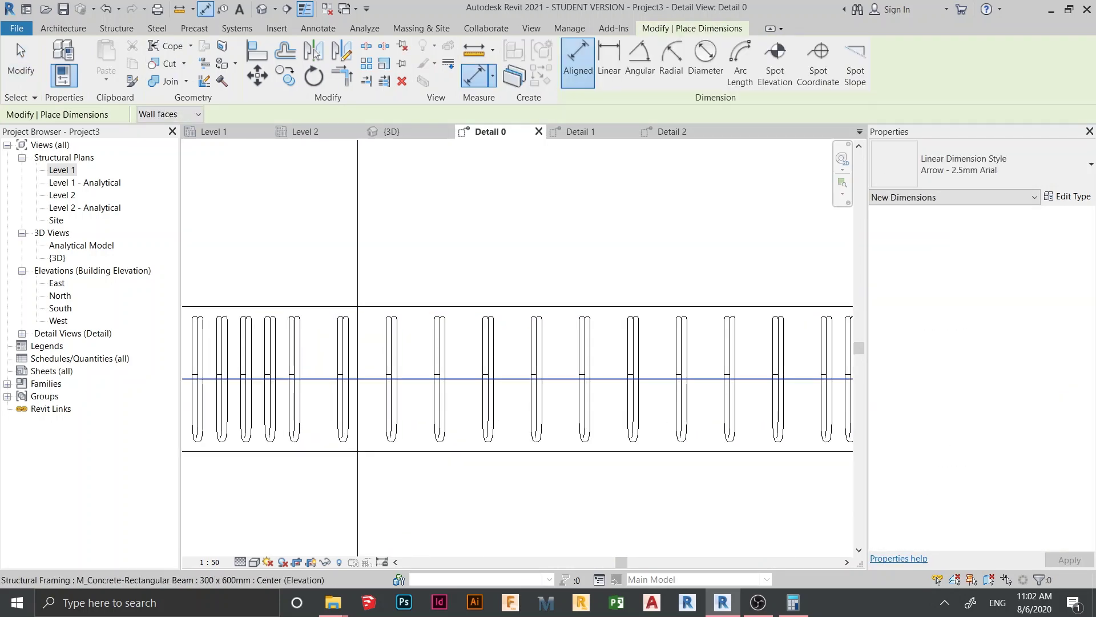
click(300, 377)
click(338, 377)
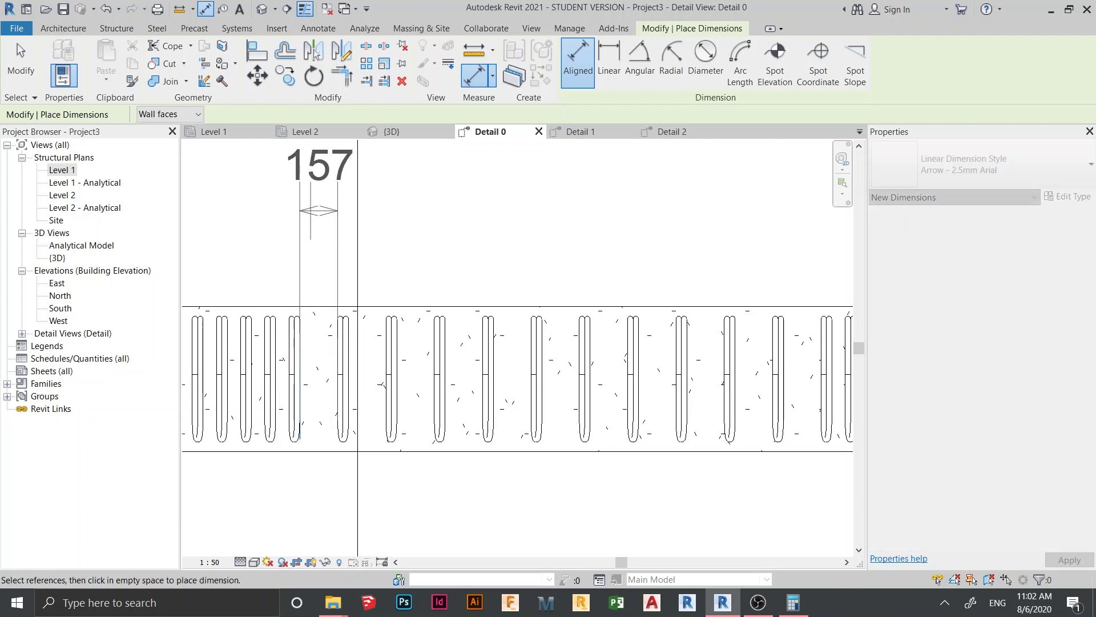
click(311, 211)
- Dimension the gap between the middle stirrup set and the grid A end set, placing the dimension above the beam
scroll(475, 246, down, 3)
middle_drag(786, 315, 543, 320)
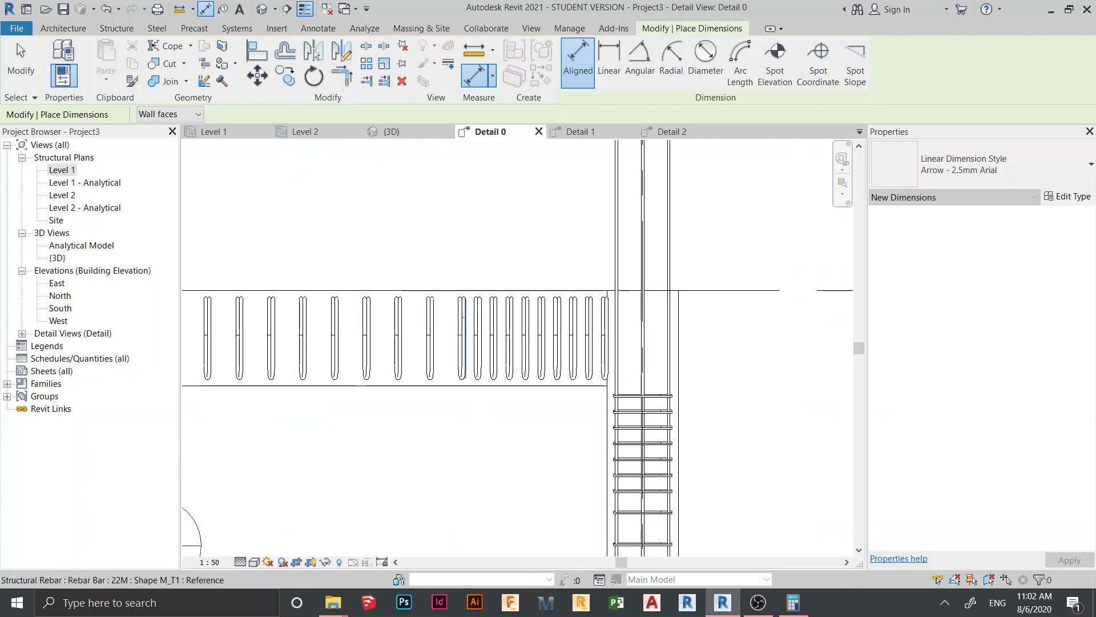
scroll(462, 352, up, 1)
scroll(462, 357, up, 2)
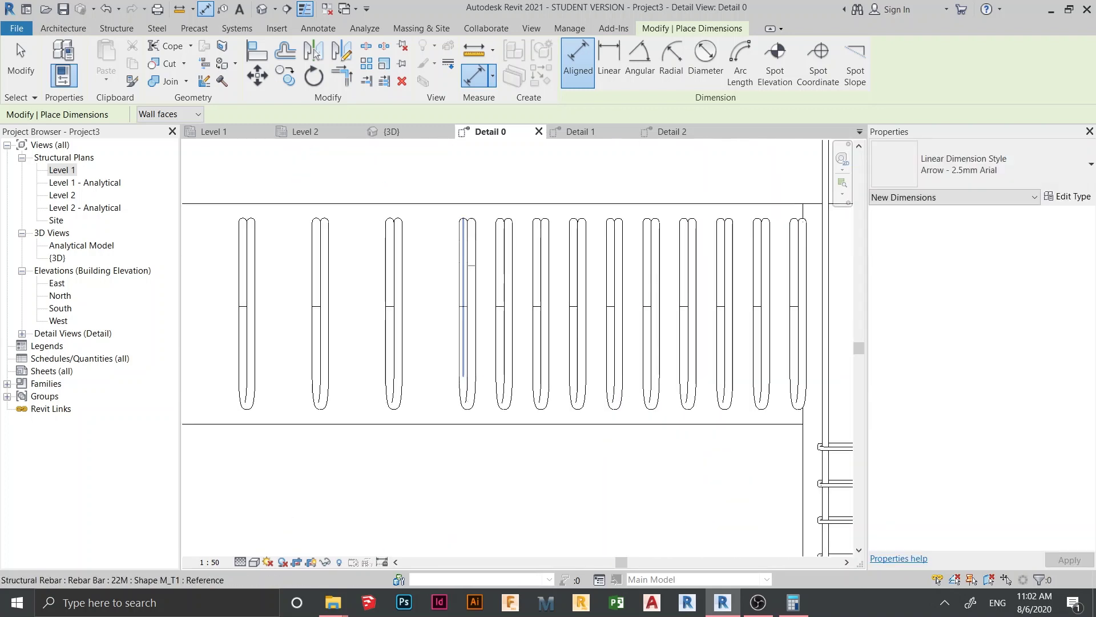
click(460, 351)
scroll(402, 328, down, 2)
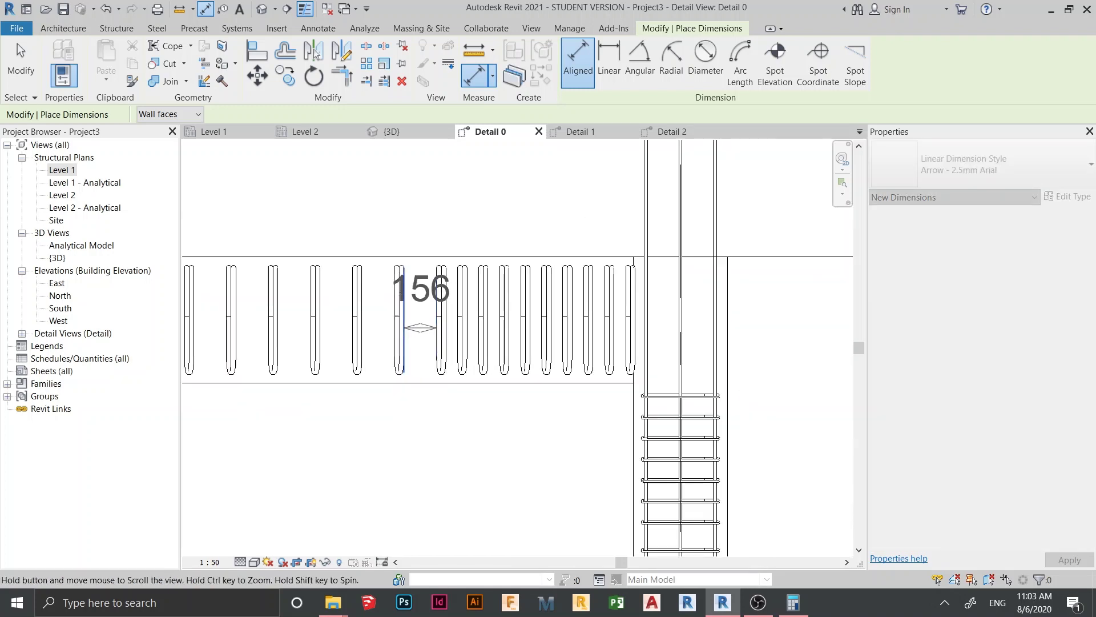
middle_drag(403, 328, 525, 454)
click(517, 336)
scroll(480, 355, down, 2)
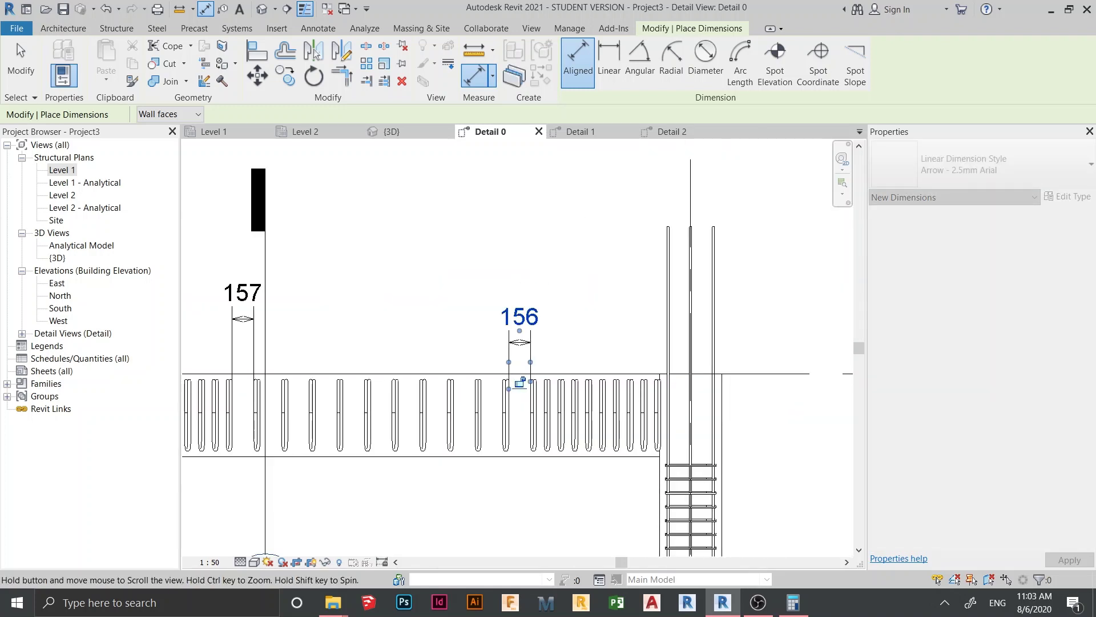
middle_drag(479, 356, 575, 360)
key(Escape)
key(Escape)
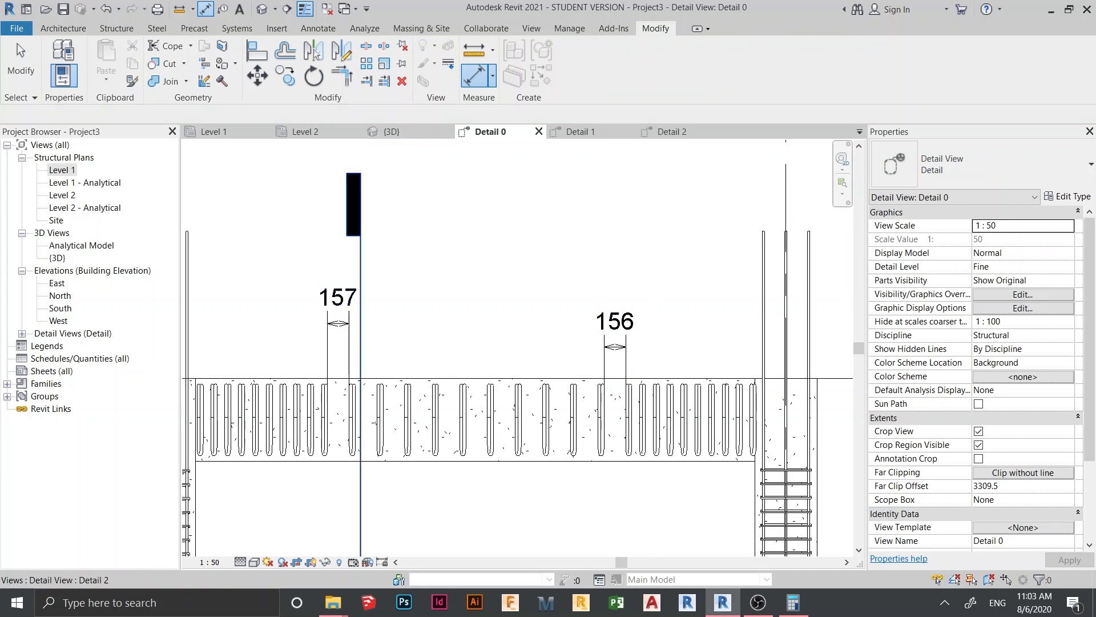
- Delete both gap dimensions above the beam
click(615, 326)
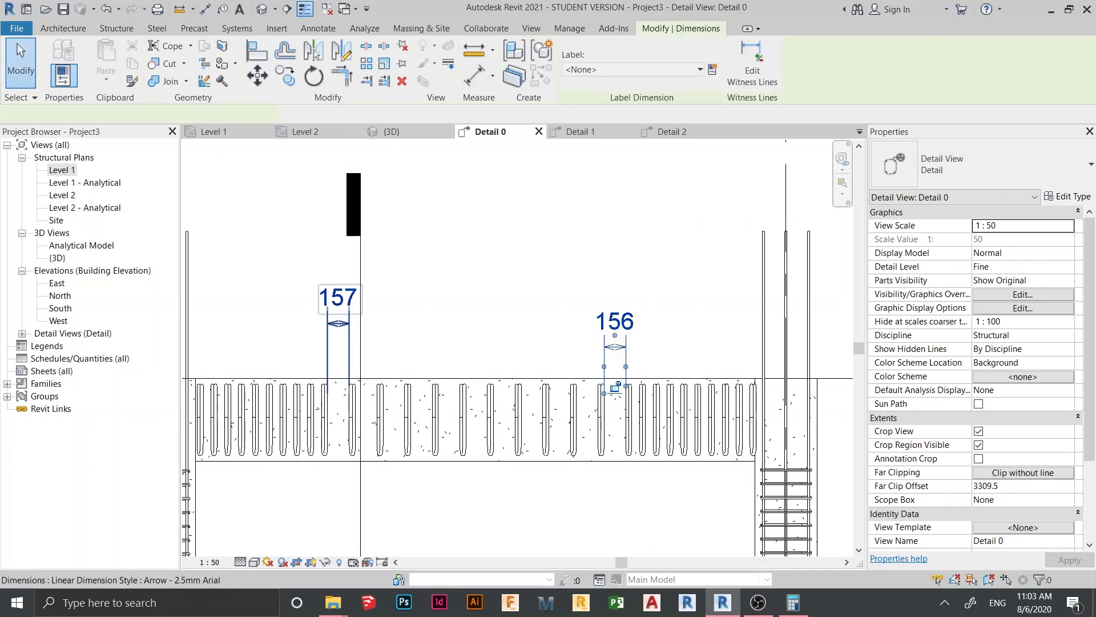
ctrl+click(338, 298)
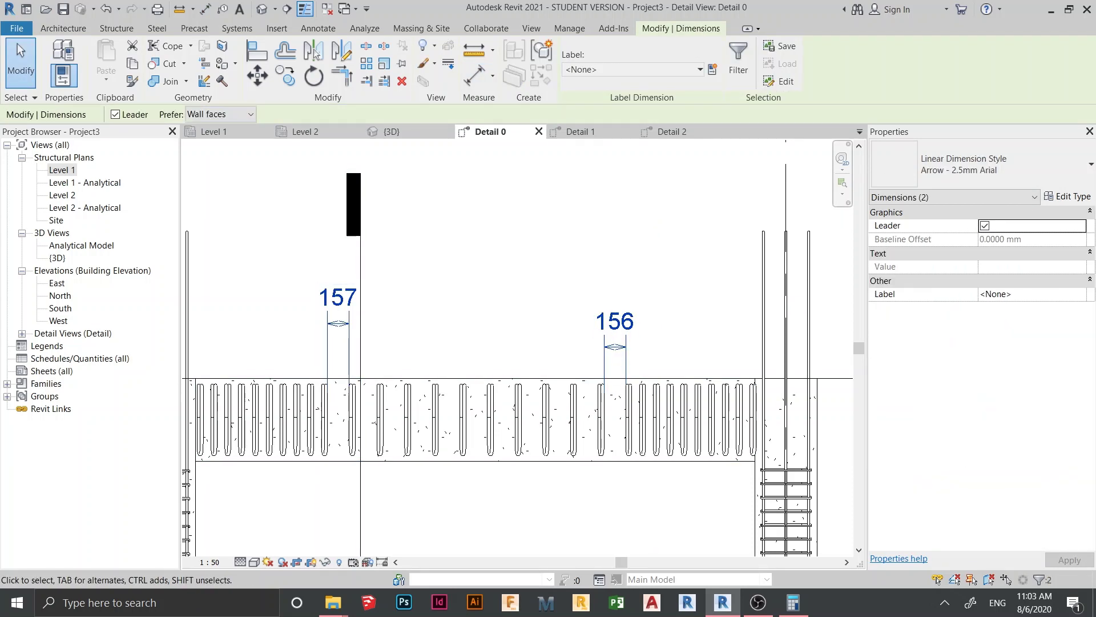
key(Delete)
- Open the Detail 2 cross-section view at the beam stirrup
scroll(653, 173, down, 3)
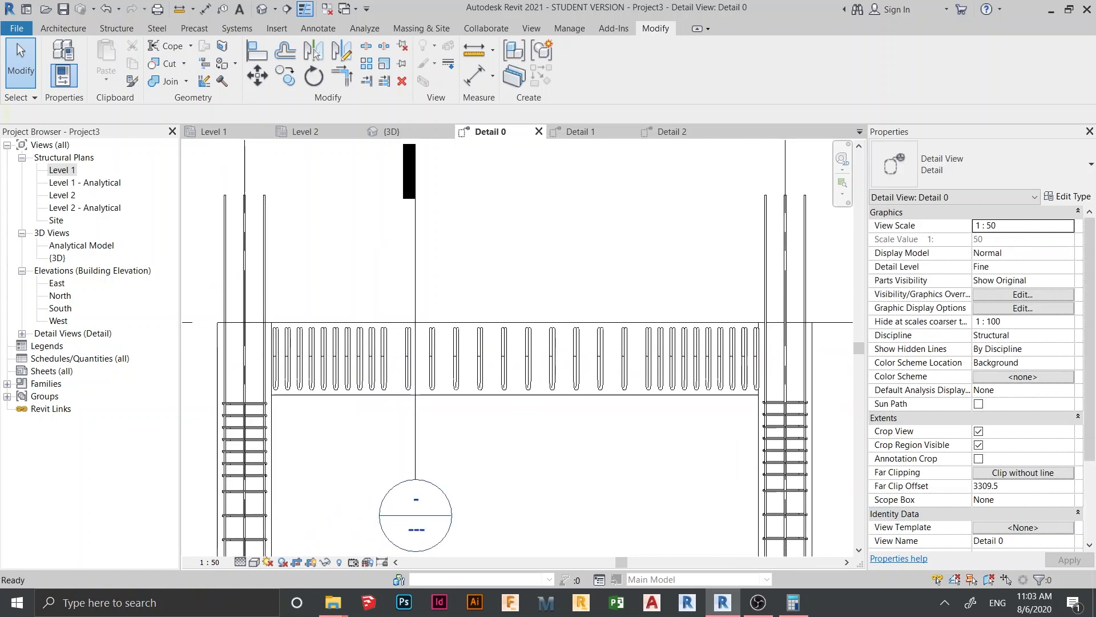
scroll(274, 306, up, 1)
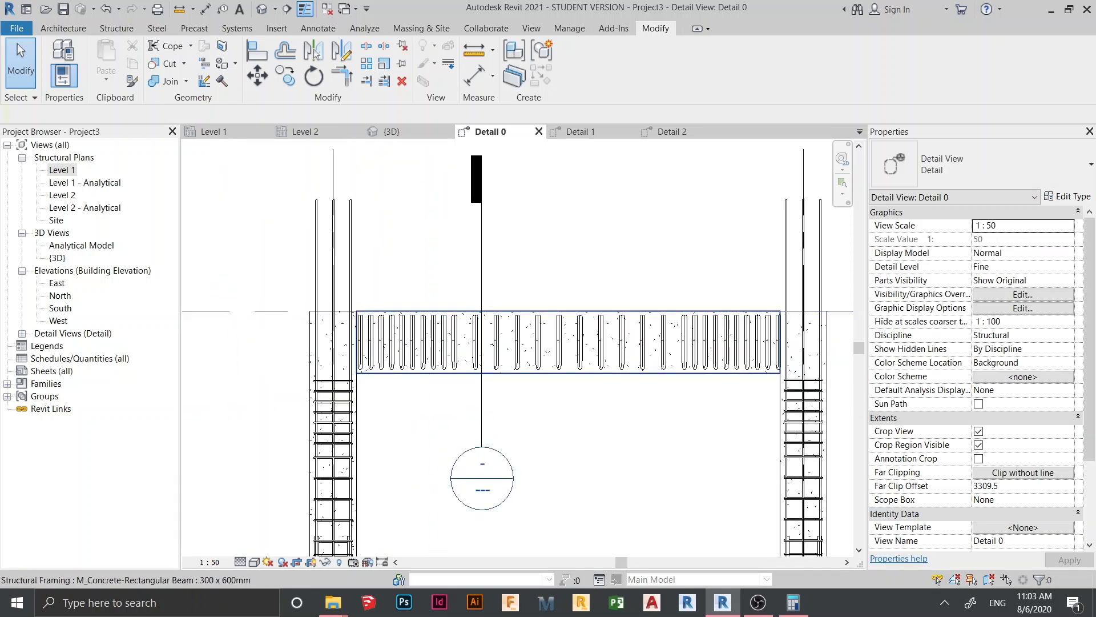
middle_drag(528, 372, 463, 404)
scroll(472, 350, down, 2)
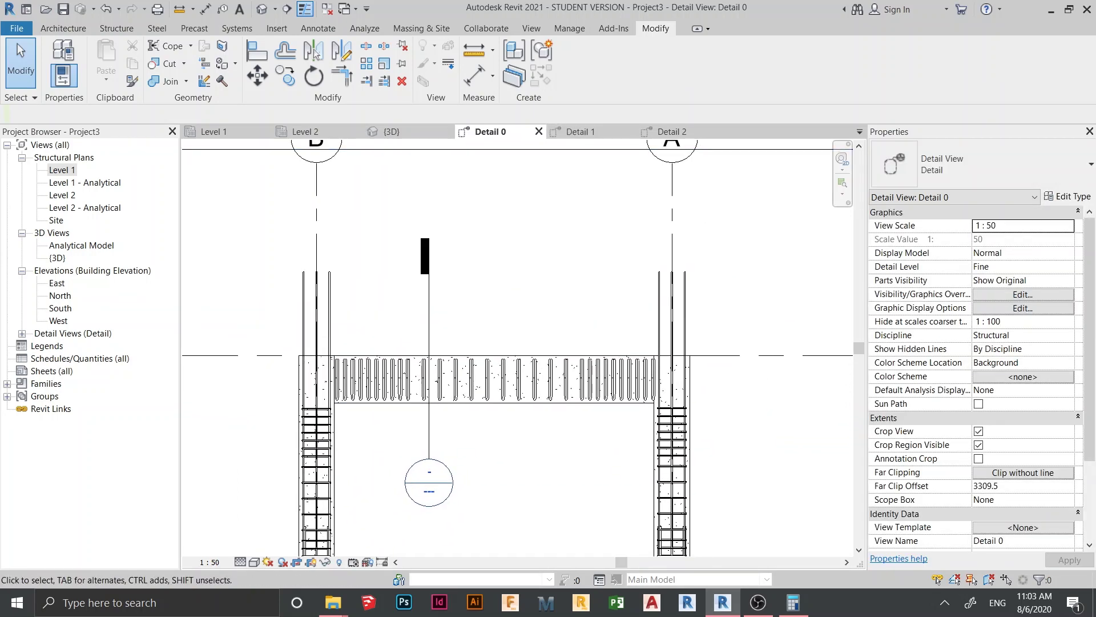
click(671, 132)
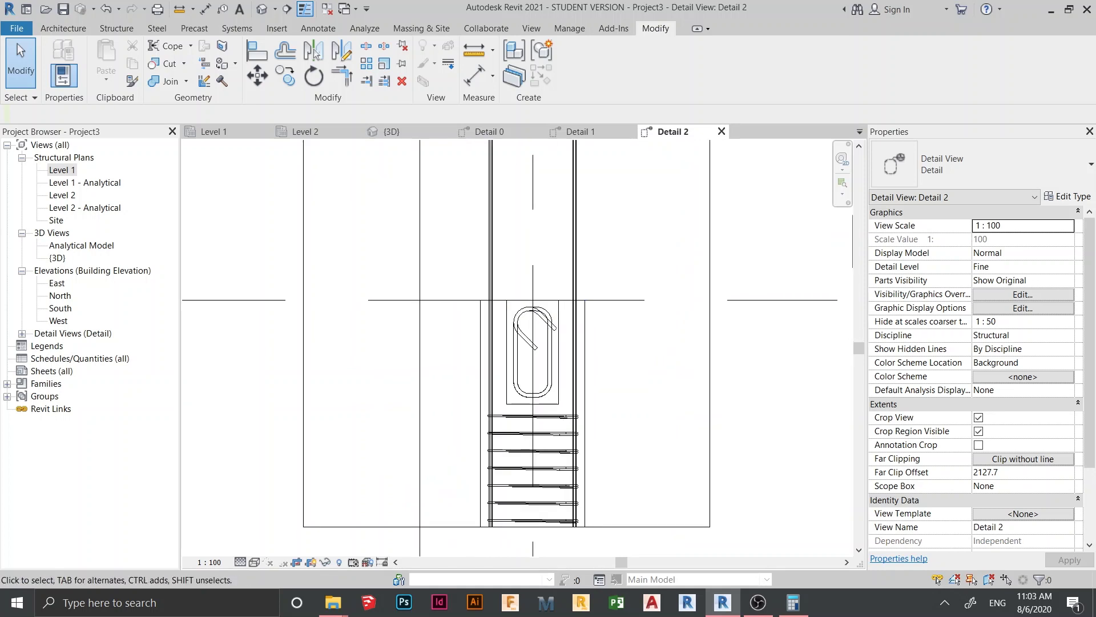
middle_drag(595, 366, 585, 321)
scroll(585, 321, up, 3)
scroll(585, 321, down, 2)
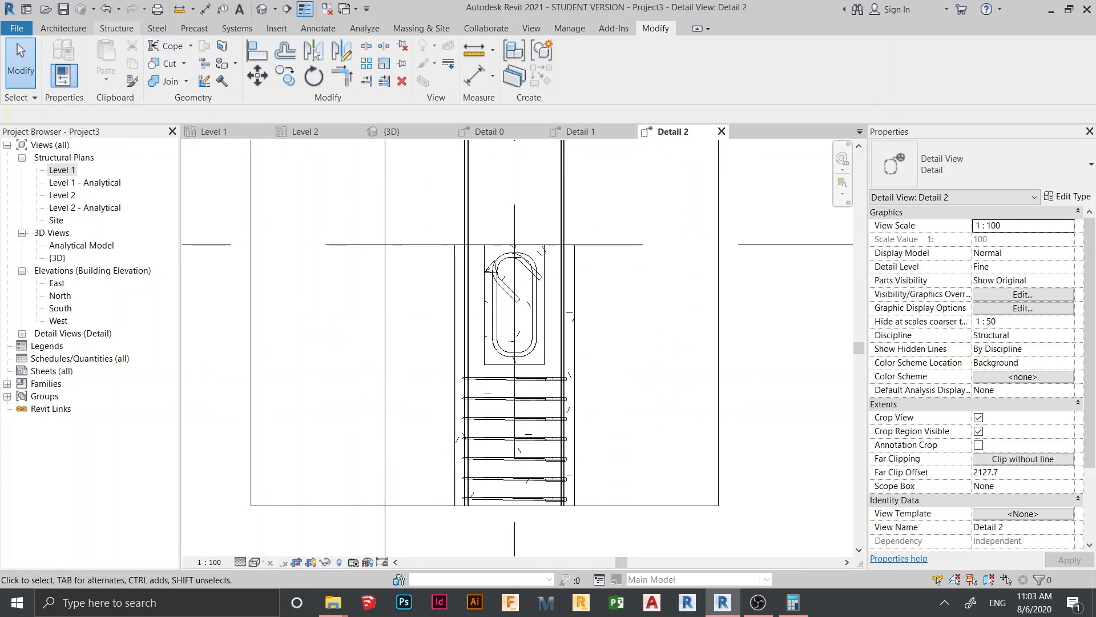
click(117, 28)
click(440, 63)
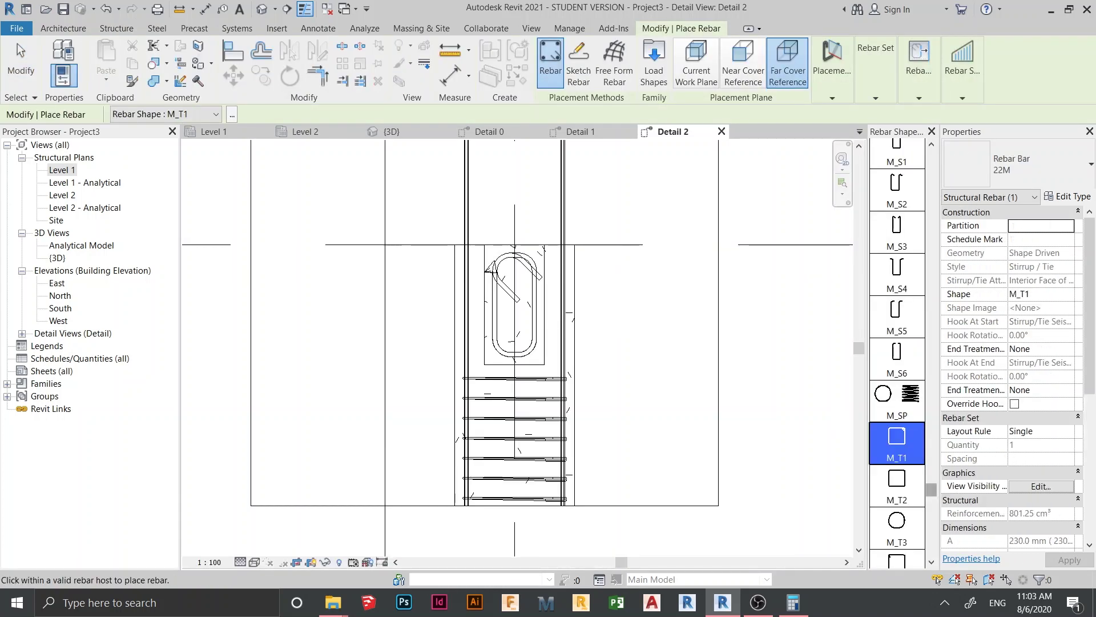
drag(931, 489, 931, 156)
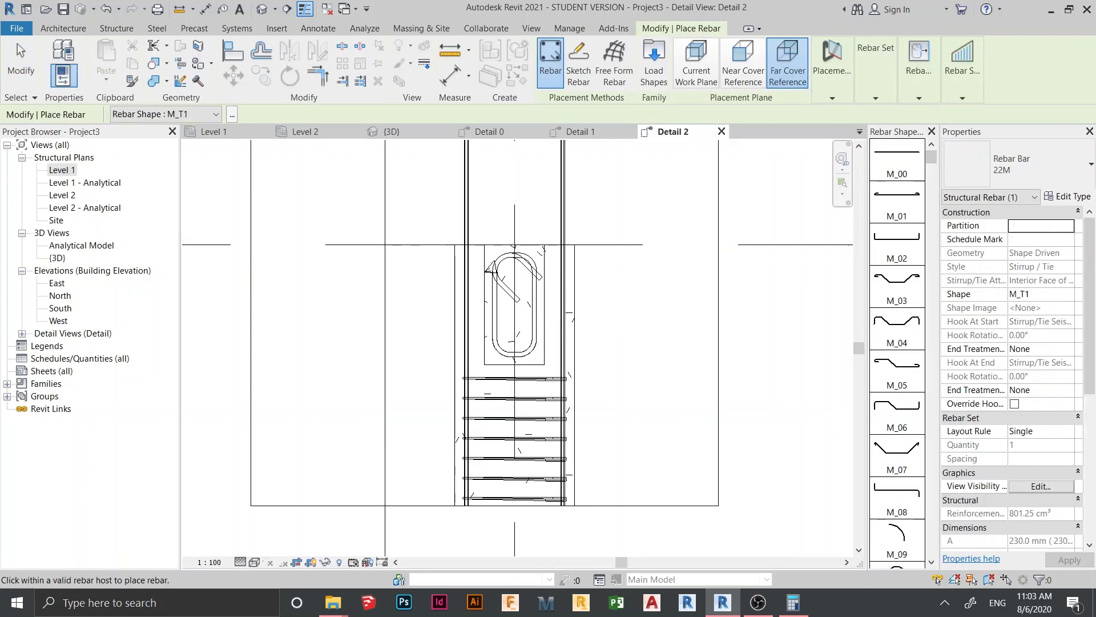
key(Escape)
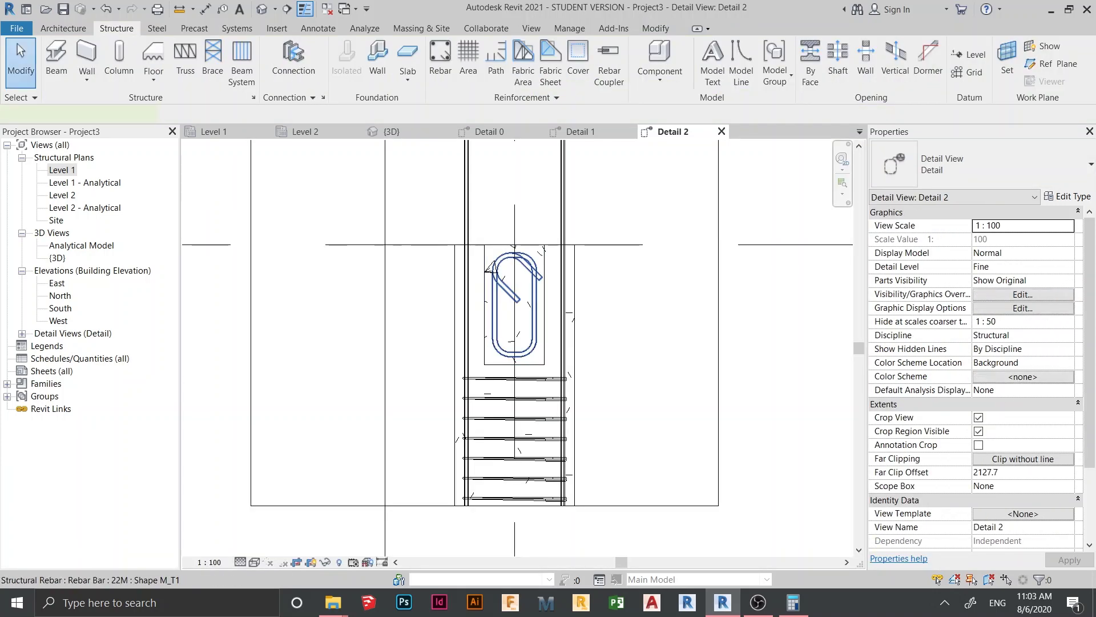
- Change the bar type of the beam's middle stirrup set to 10M
click(535, 308)
click(981, 164)
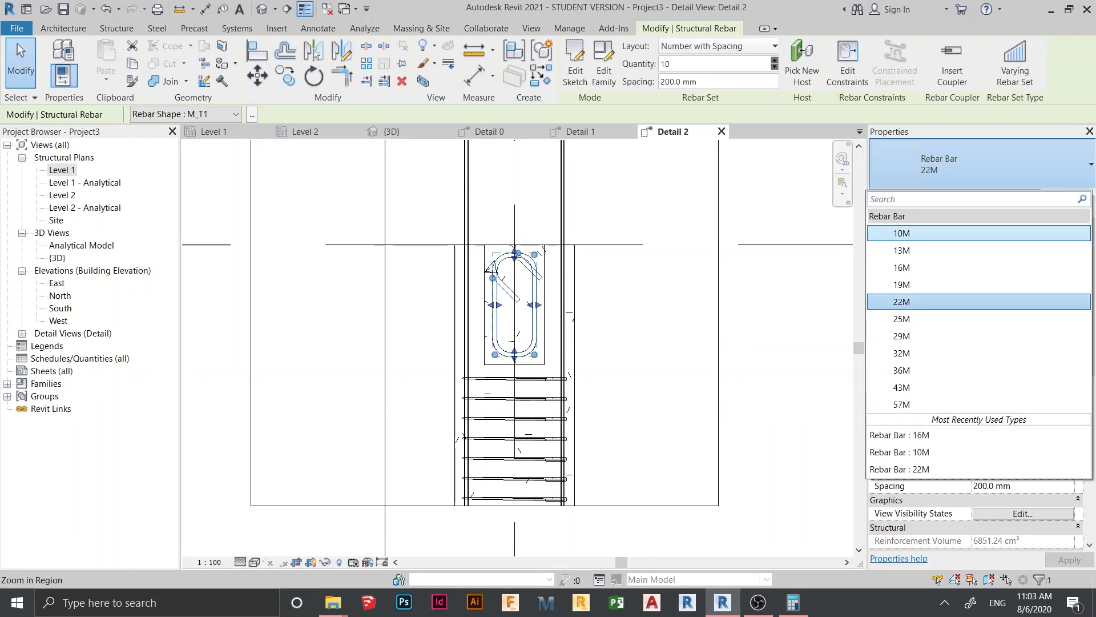
click(902, 233)
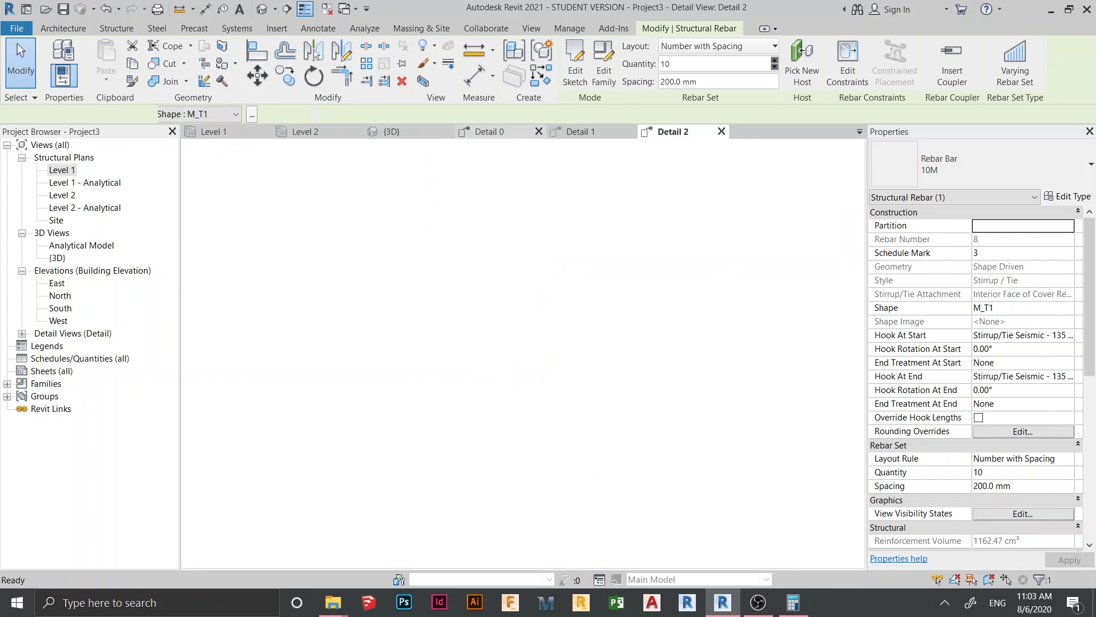
- In Detail 0, change the bar type of both end stirrup sets of the beam to 10M
click(487, 132)
key(Escape)
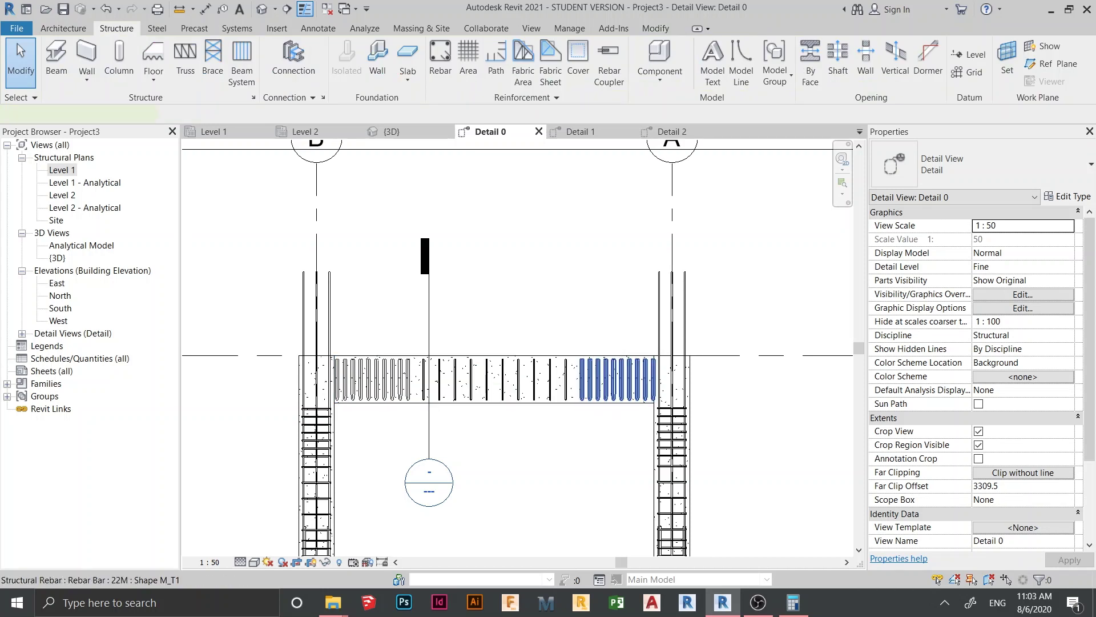
click(616, 378)
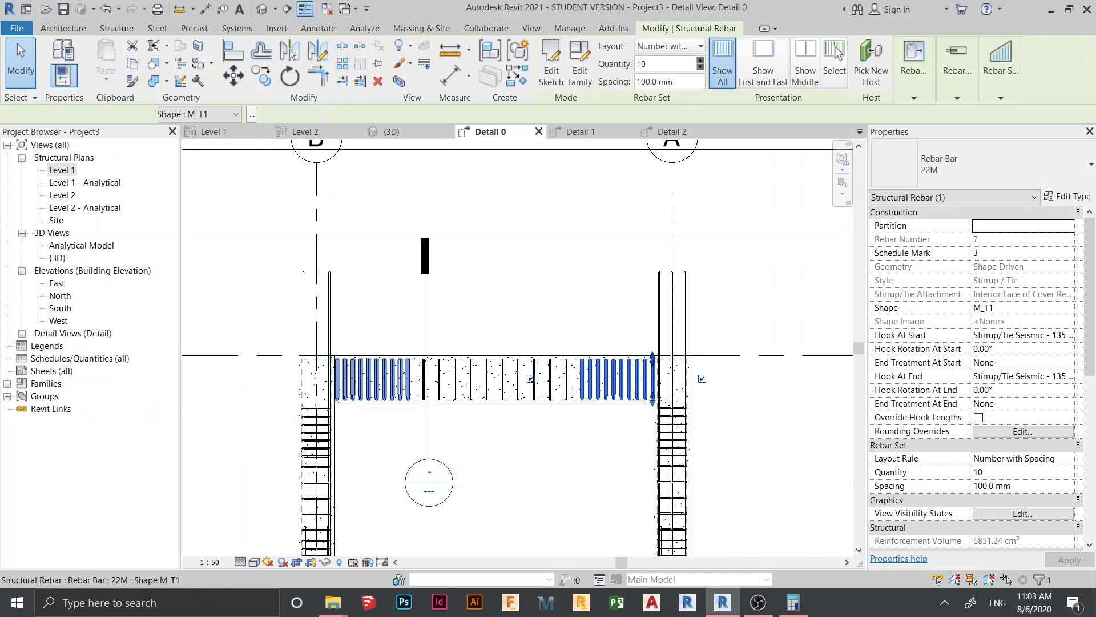
click(971, 164)
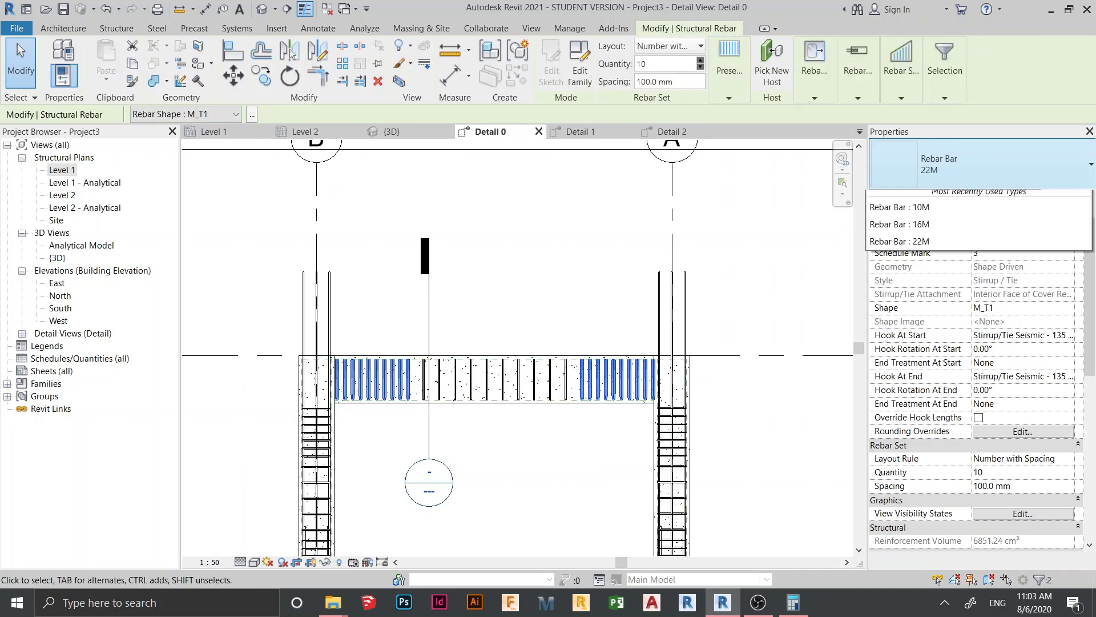
key(Escape)
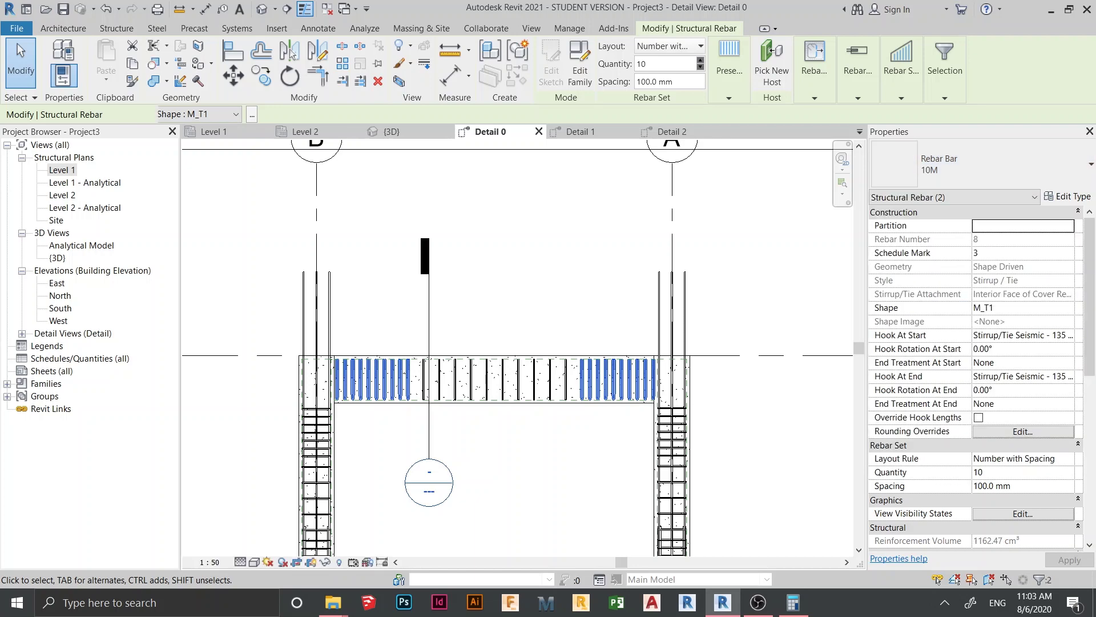
key(Escape)
scroll(637, 528, up, 2)
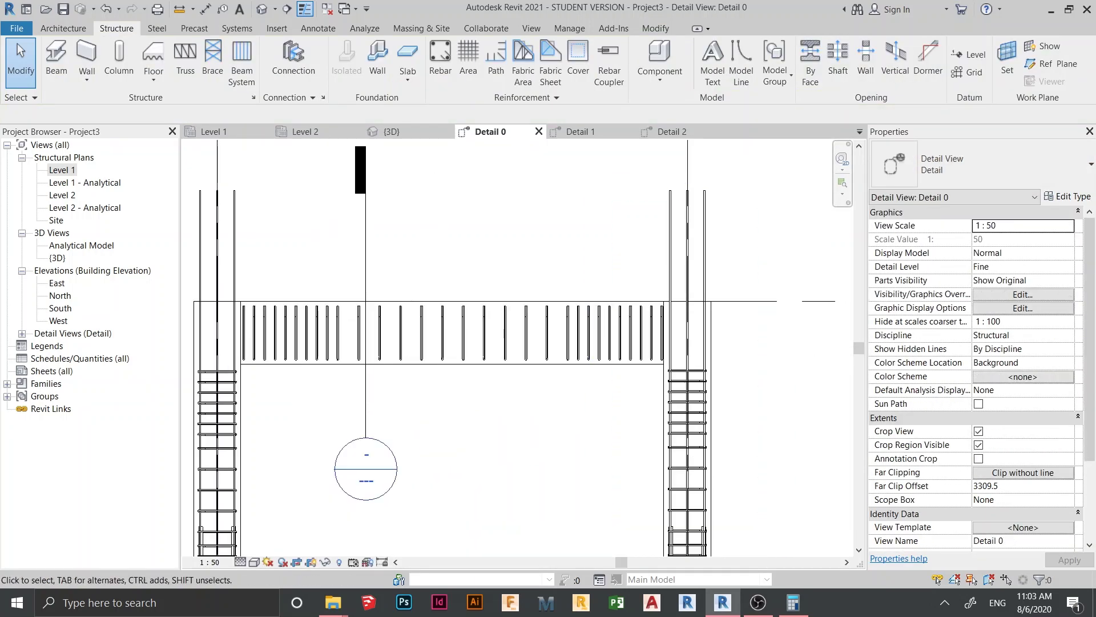
middle_drag(194, 213, 310, 172)
scroll(302, 197, up, 1)
scroll(313, 194, down, 1)
middle_drag(440, 229, 371, 308)
scroll(355, 297, up, 1)
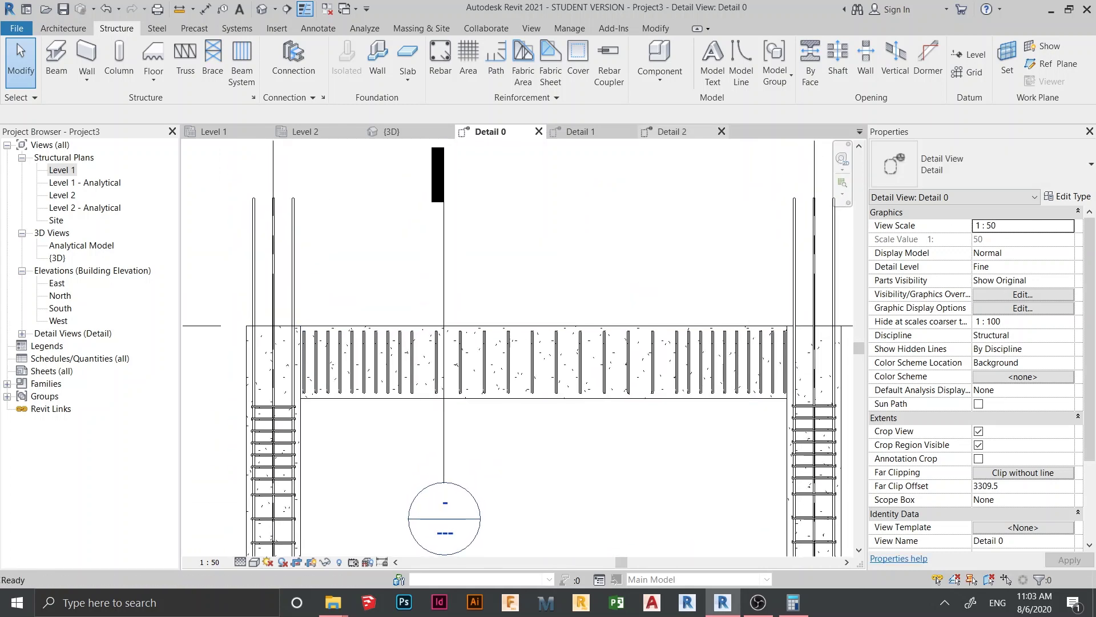
- In Detail 2, place two straight 22M bars of shape M_00 inside the stirrup's top leg, at the hooked corner and at mid-width
click(673, 131)
scroll(473, 316, up, 2)
middle_drag(474, 316, 426, 294)
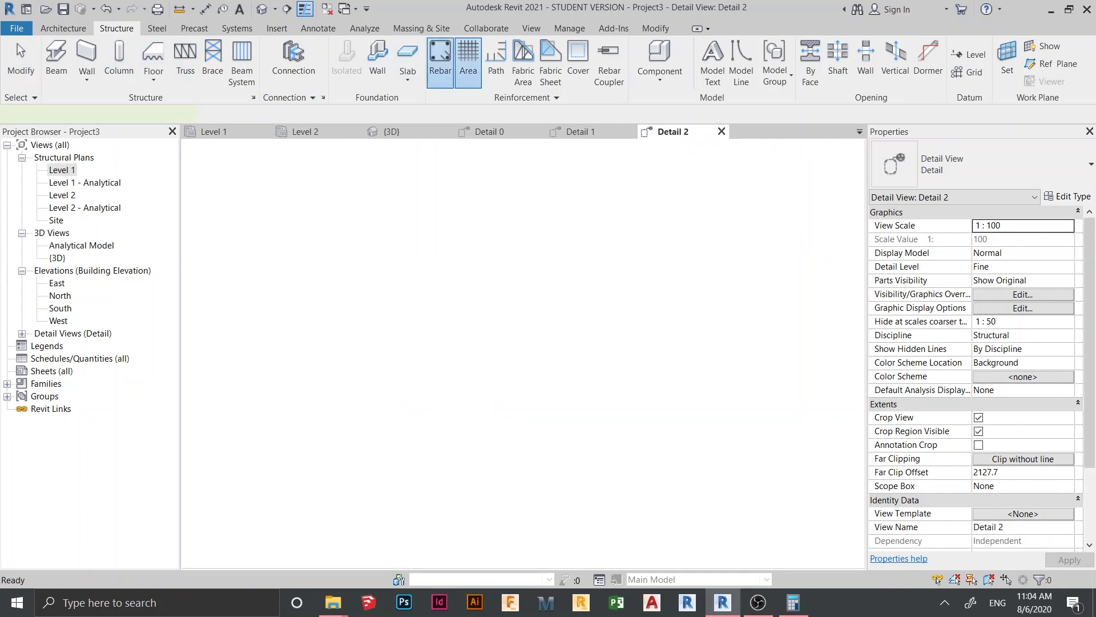
click(440, 62)
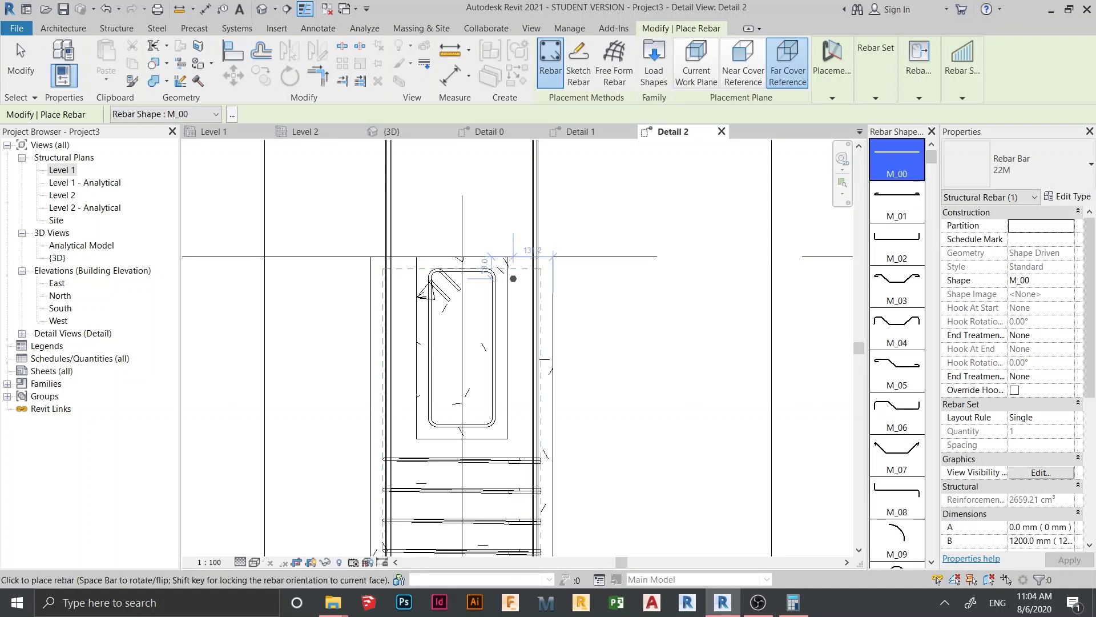
scroll(514, 278, up, 5)
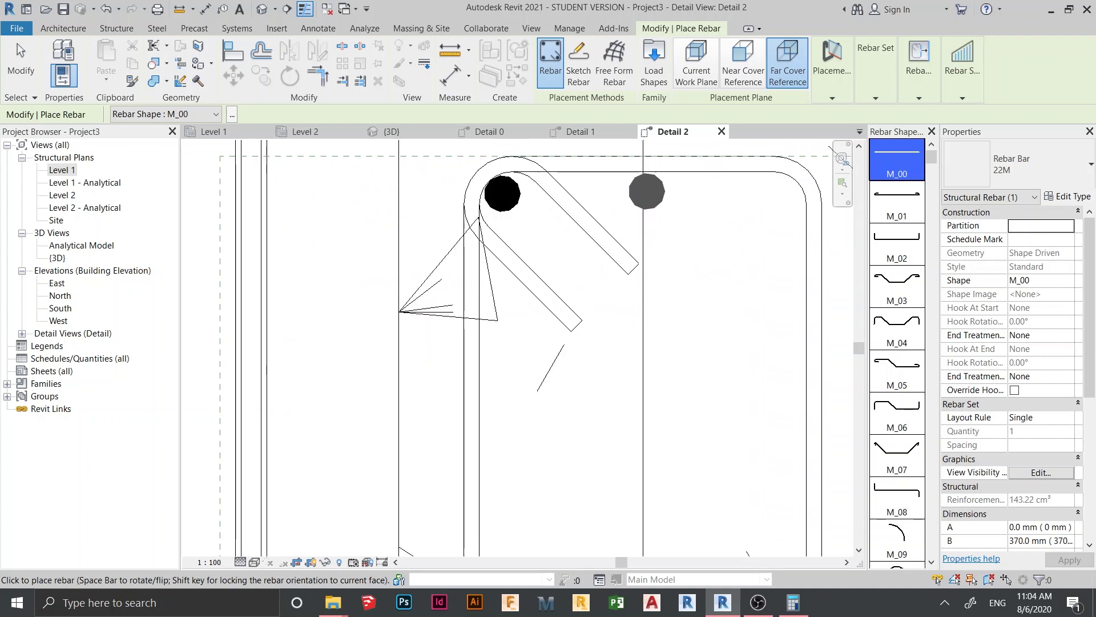
click(643, 189)
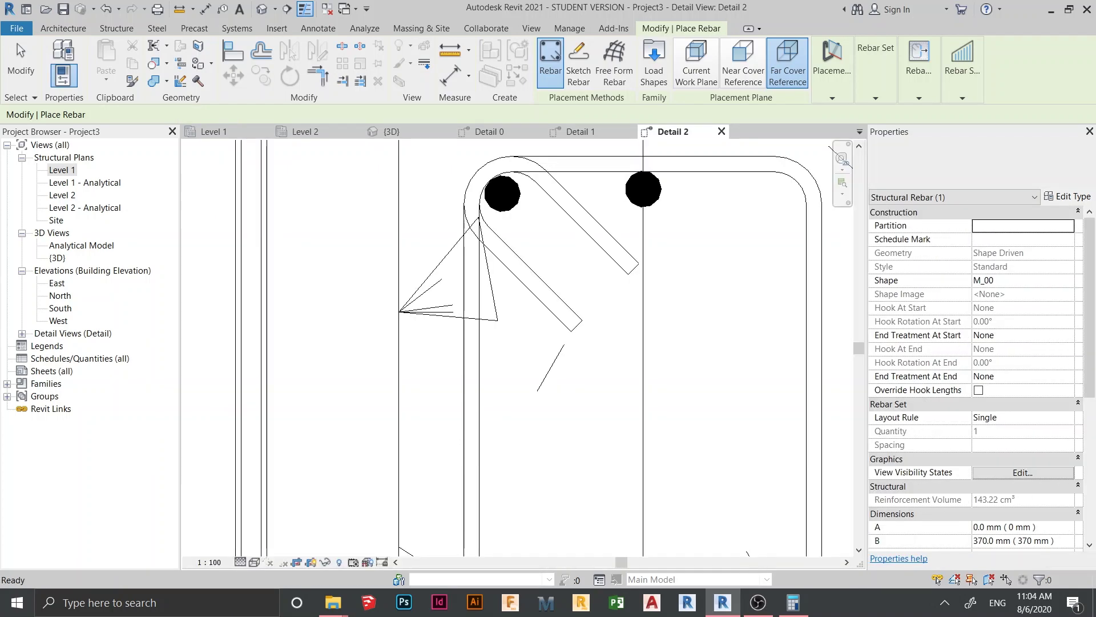
key(Escape)
- Mirror the 22M bar at the stirrup's hooked corner about the beam's vertical centre line, keeping the original
click(503, 193)
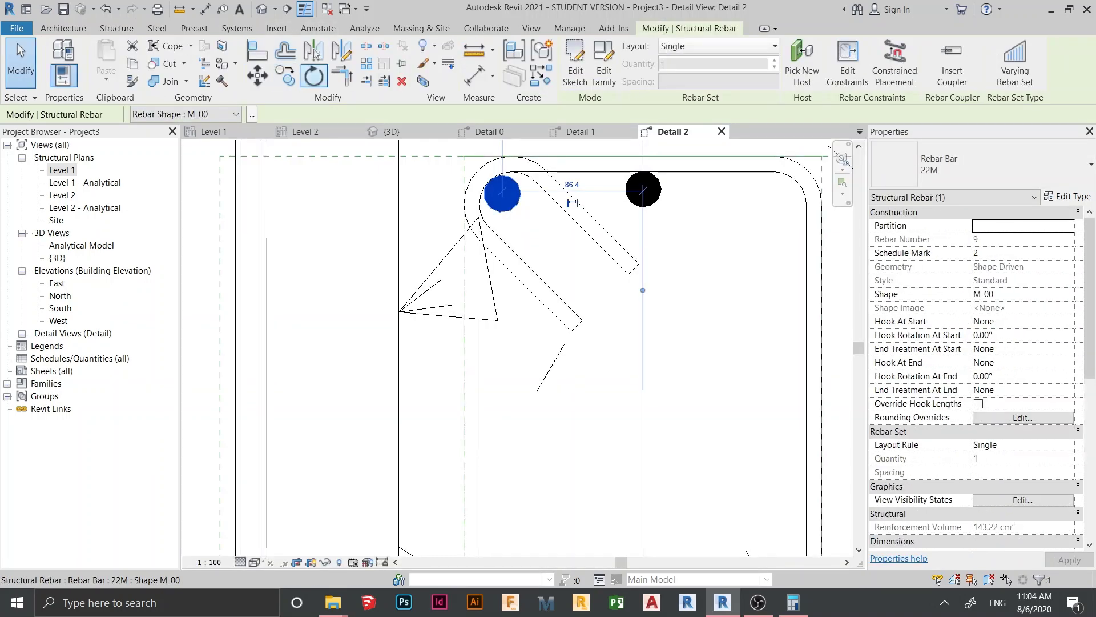
click(313, 52)
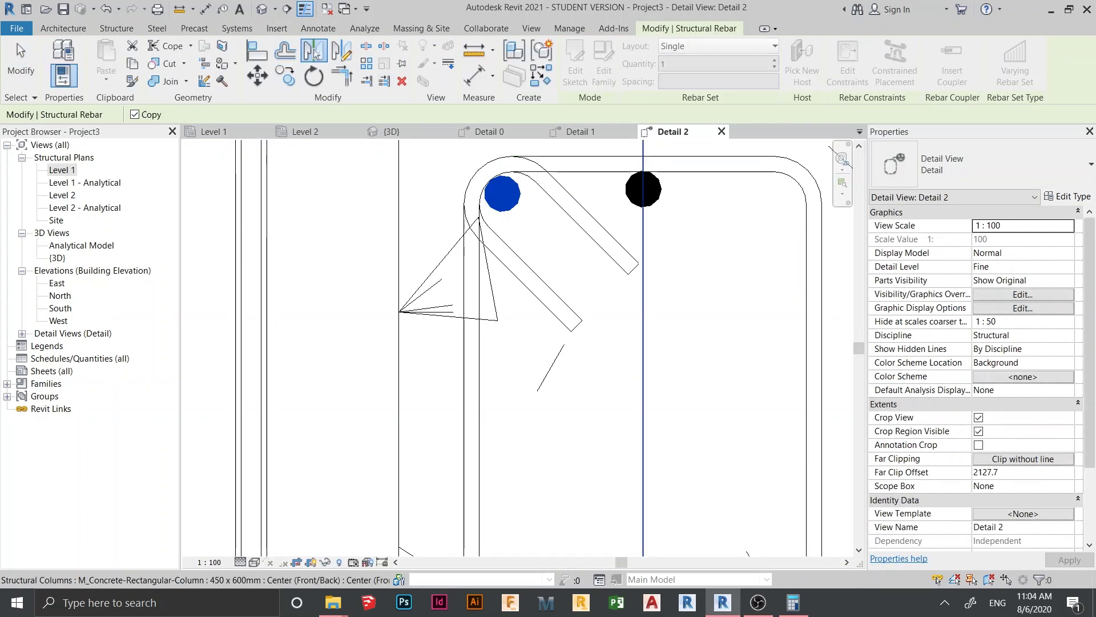
click(643, 256)
key(Escape)
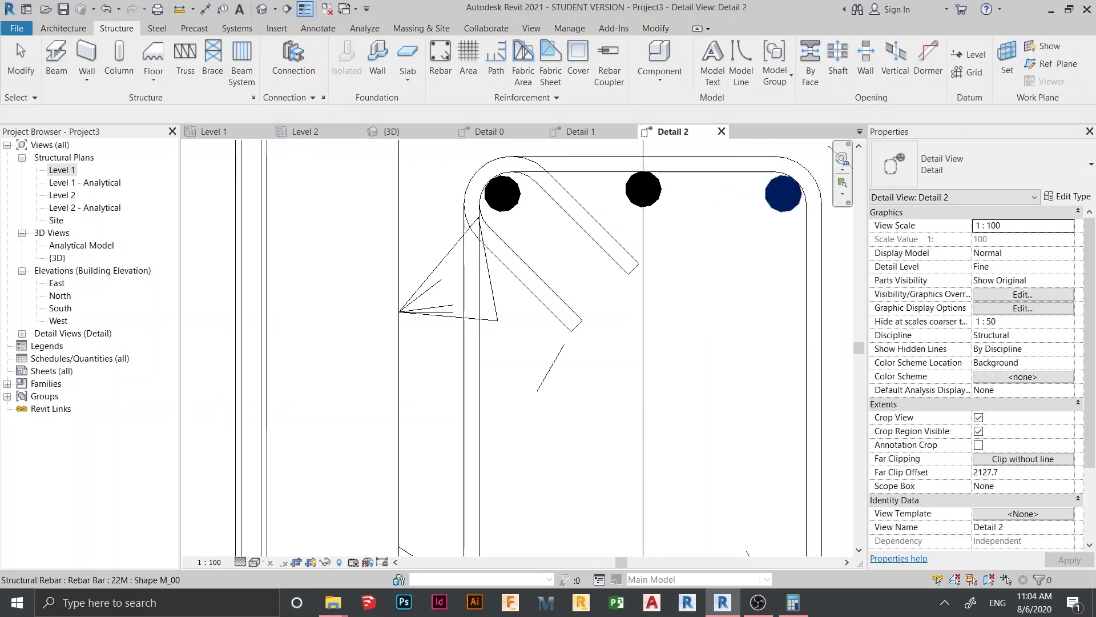
- Delete the mirrored corner bar and the mid-width bar, keeping only the 22M bar at the hooked corner
click(783, 195)
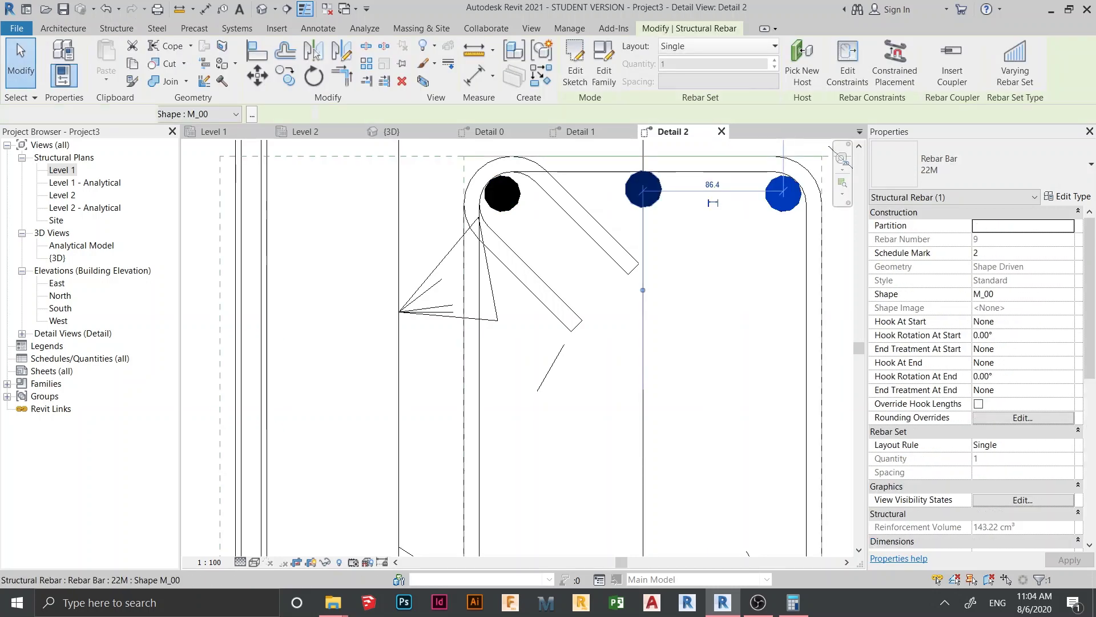
ctrl+click(643, 189)
key(Delete)
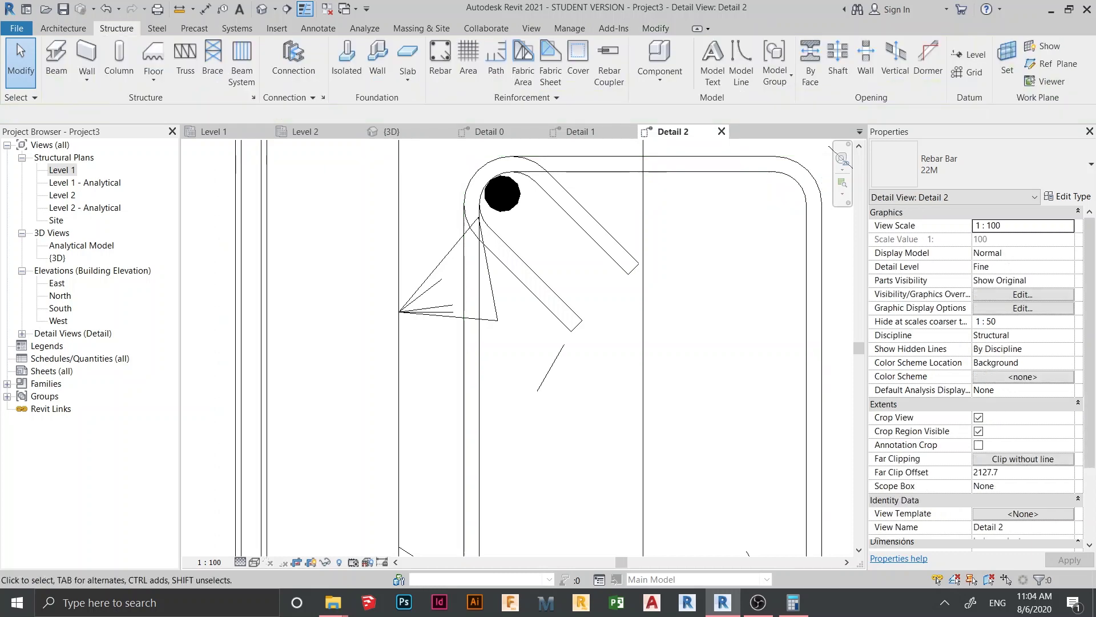
scroll(289, 460, down, 2)
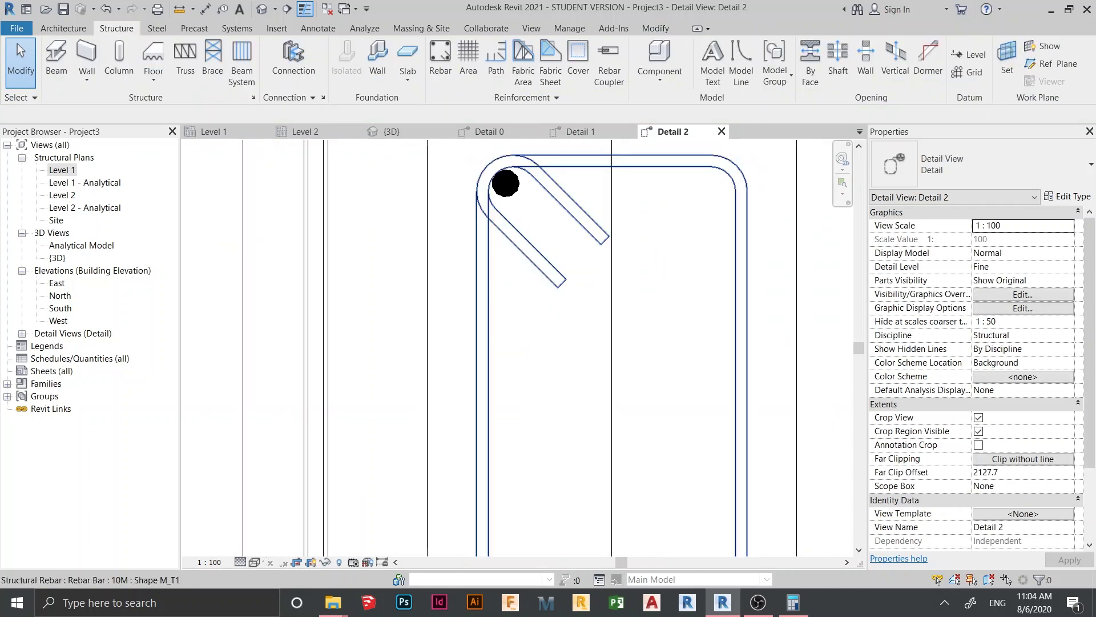
- In Detail 0, stretch the short 22M top bar from the grid B column across the beam into the grid A column
click(490, 132)
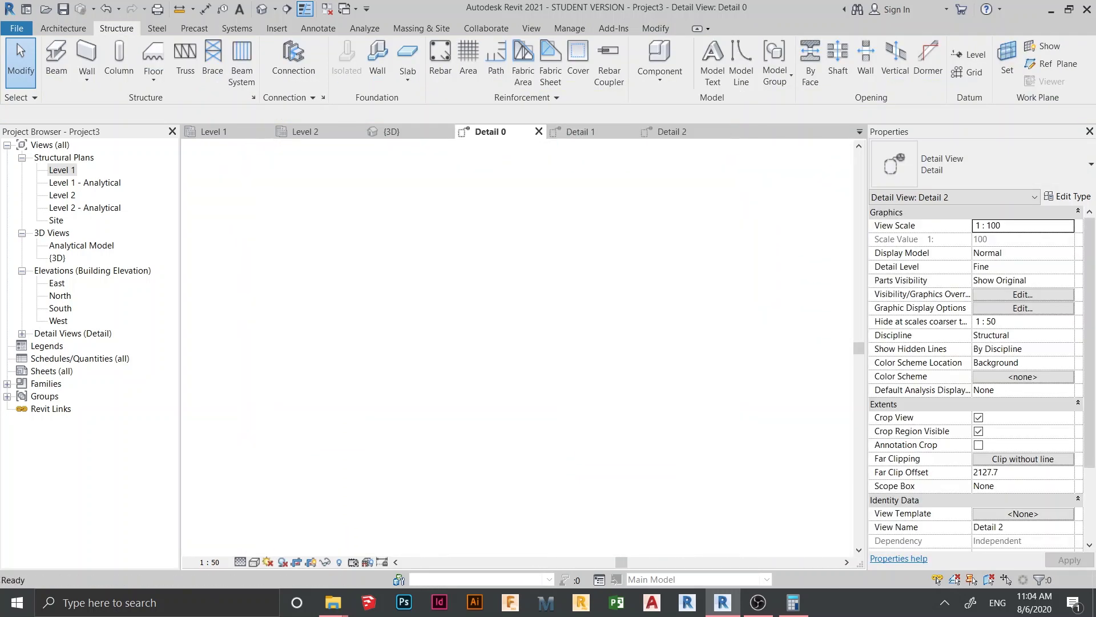
middle_drag(448, 399, 512, 363)
scroll(360, 295, up, 2)
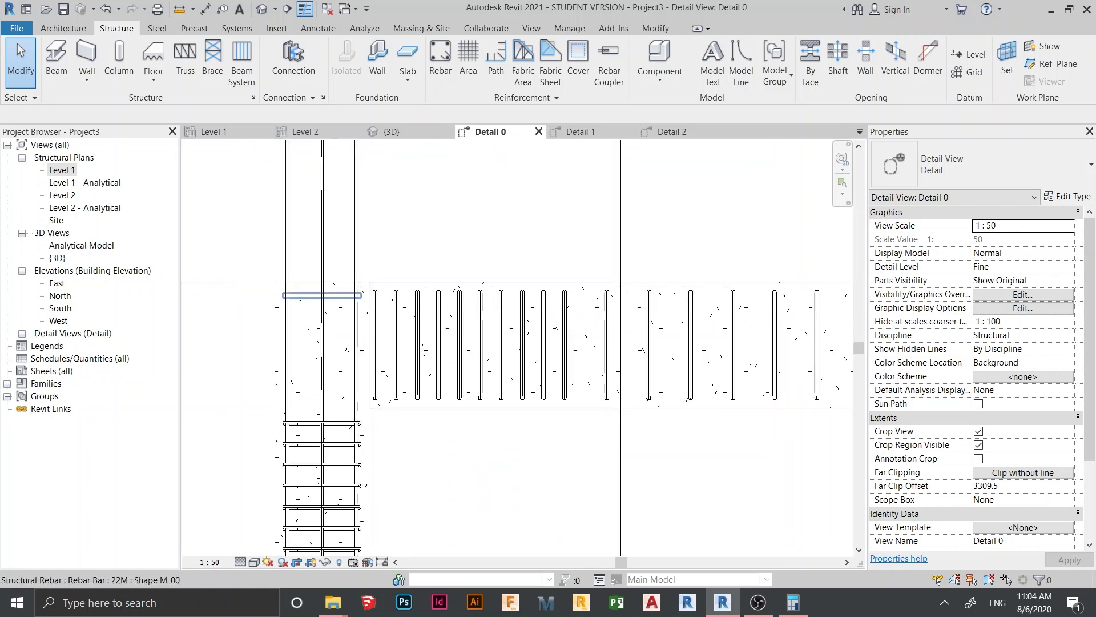
click(321, 296)
scroll(321, 295, down, 3)
scroll(390, 339, up, 1)
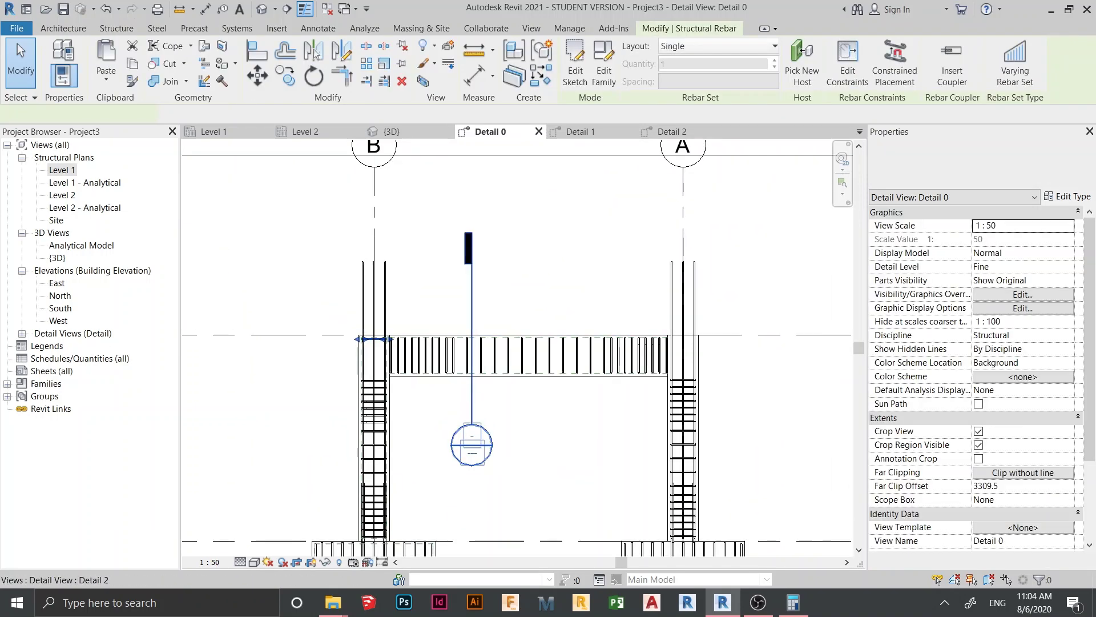
scroll(378, 341, up, 2)
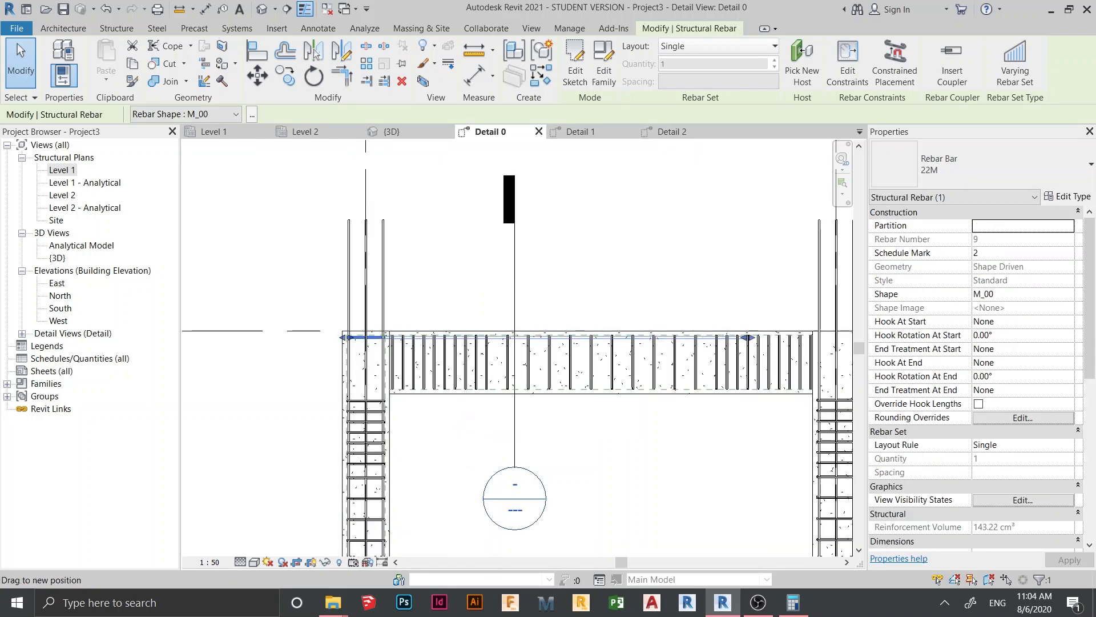
drag(822, 338, 729, 345)
scroll(848, 341, up, 2)
scroll(729, 346, down, 3)
middle_drag(729, 345, 819, 337)
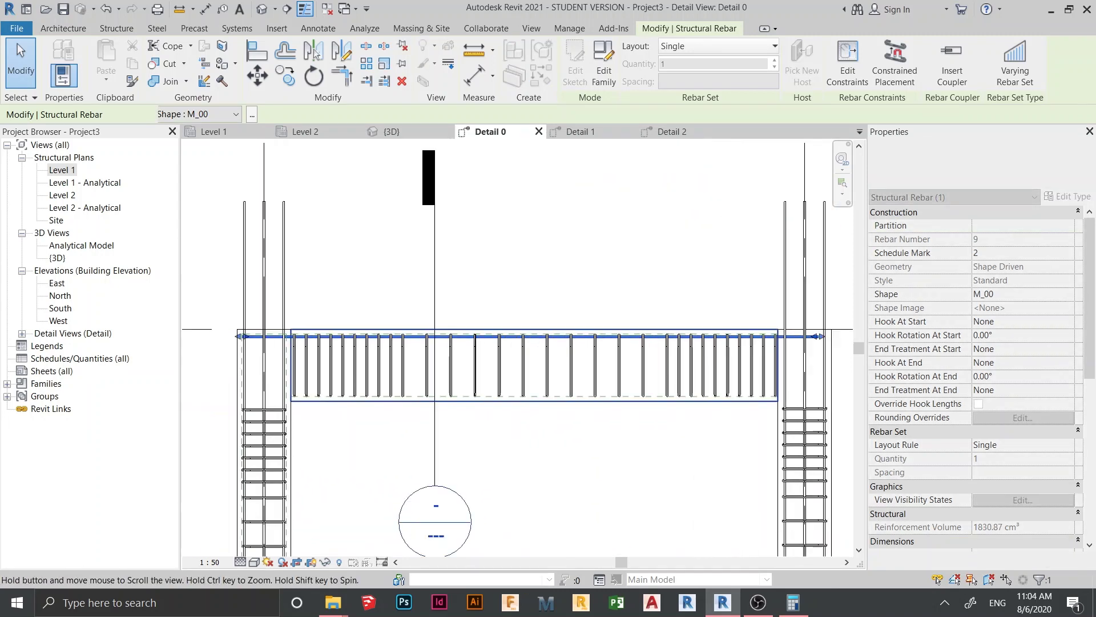
- Pull the top bar's end at the grid B column slightly inward from the column's outer vertical bar
middle_drag(201, 342, 316, 318)
scroll(318, 317, up, 4)
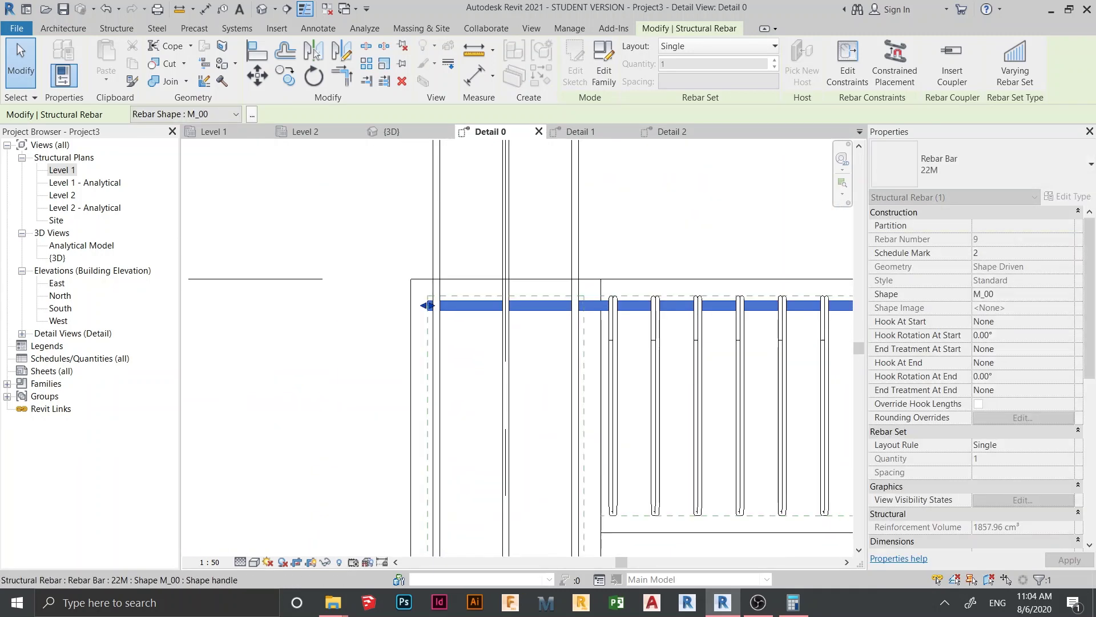
drag(428, 305, 451, 305)
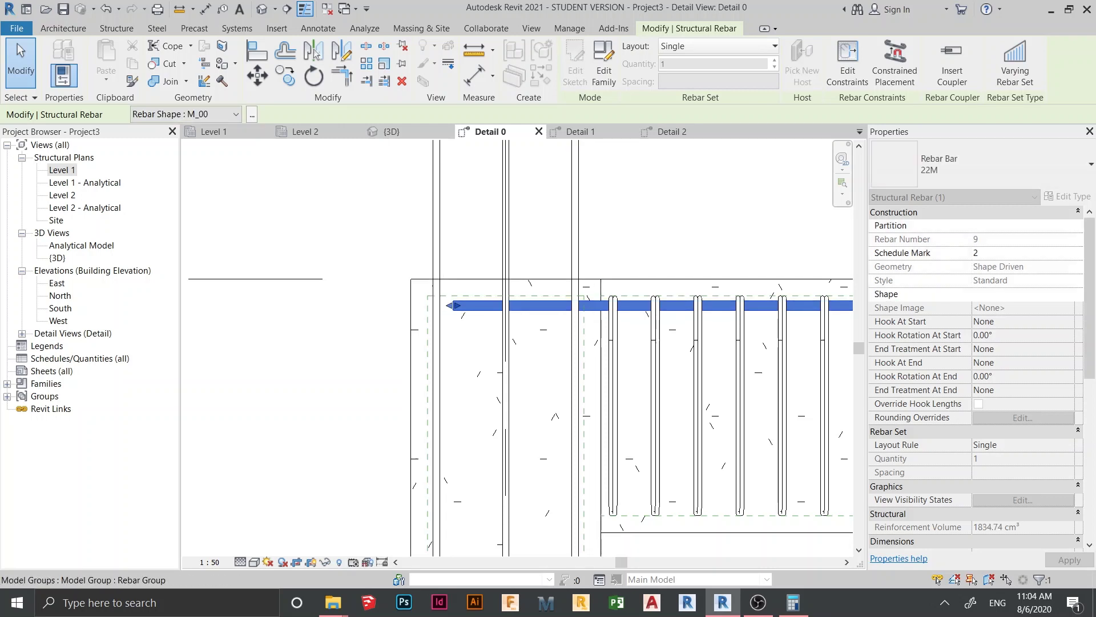
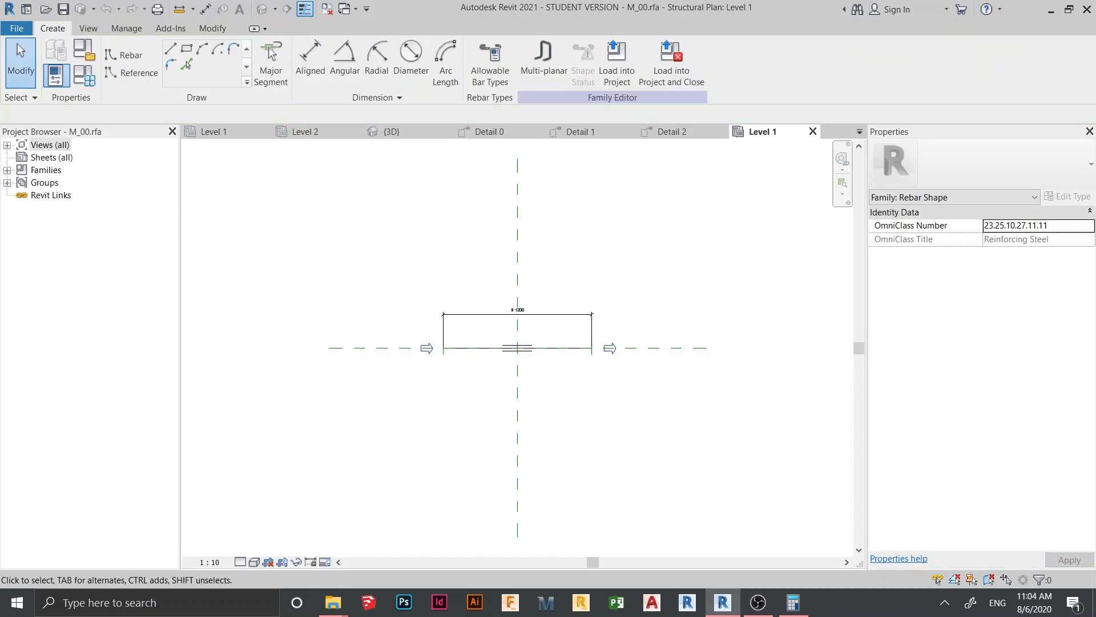
- Close the M_00 rebar shape family without saving changes and return to the project
click(671, 63)
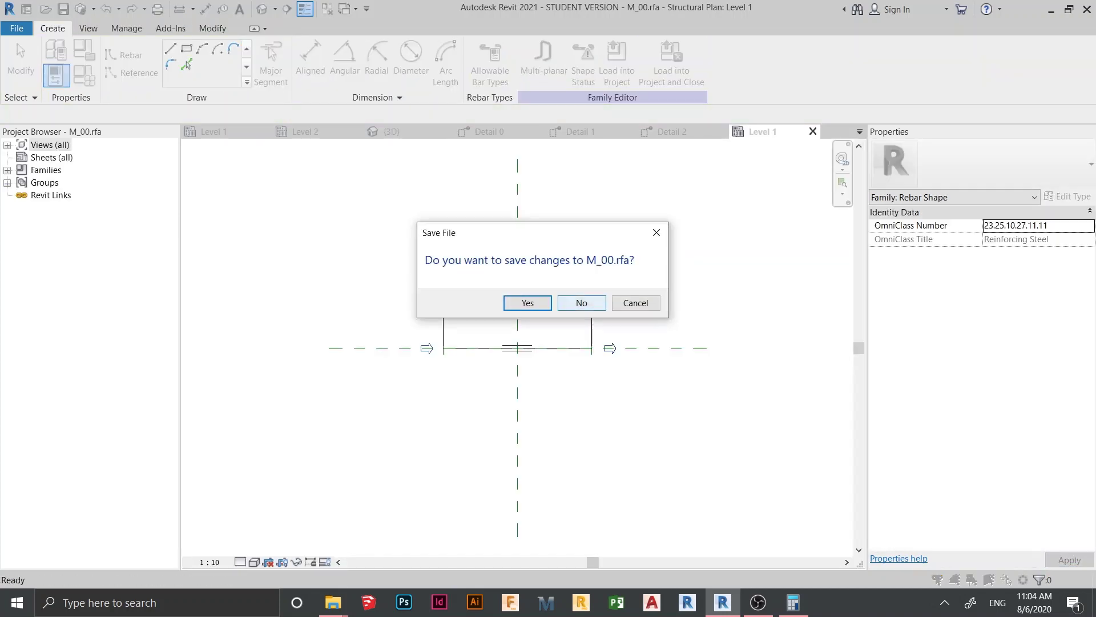
click(581, 303)
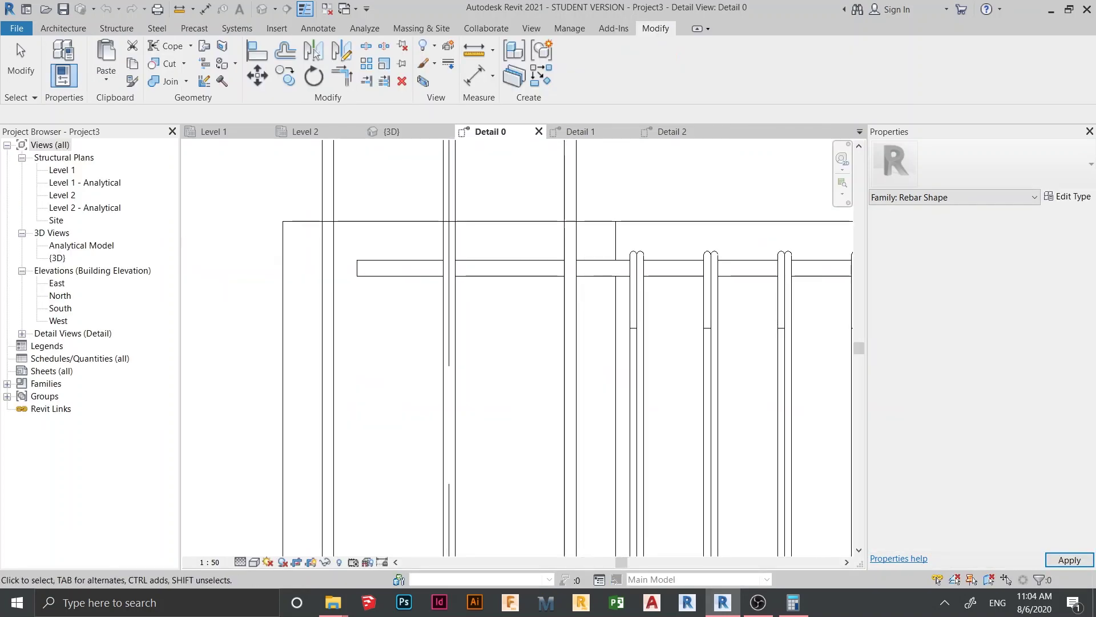
- Edit the top bar's sketch and add a 350 mm vertical leg downward from its end in the grid B column
click(600, 269)
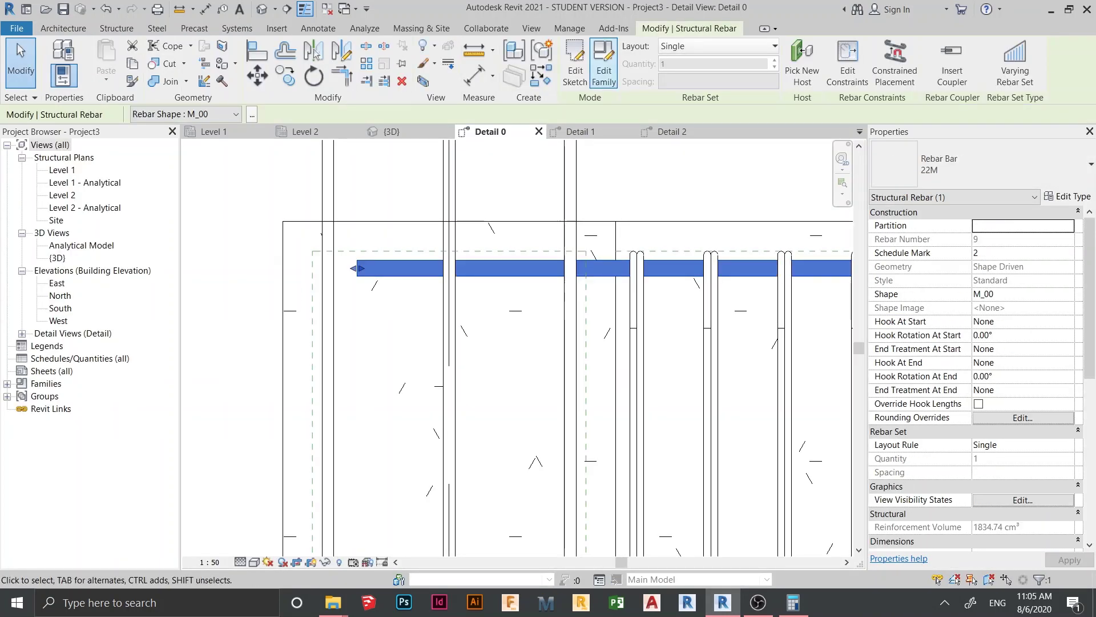
click(577, 60)
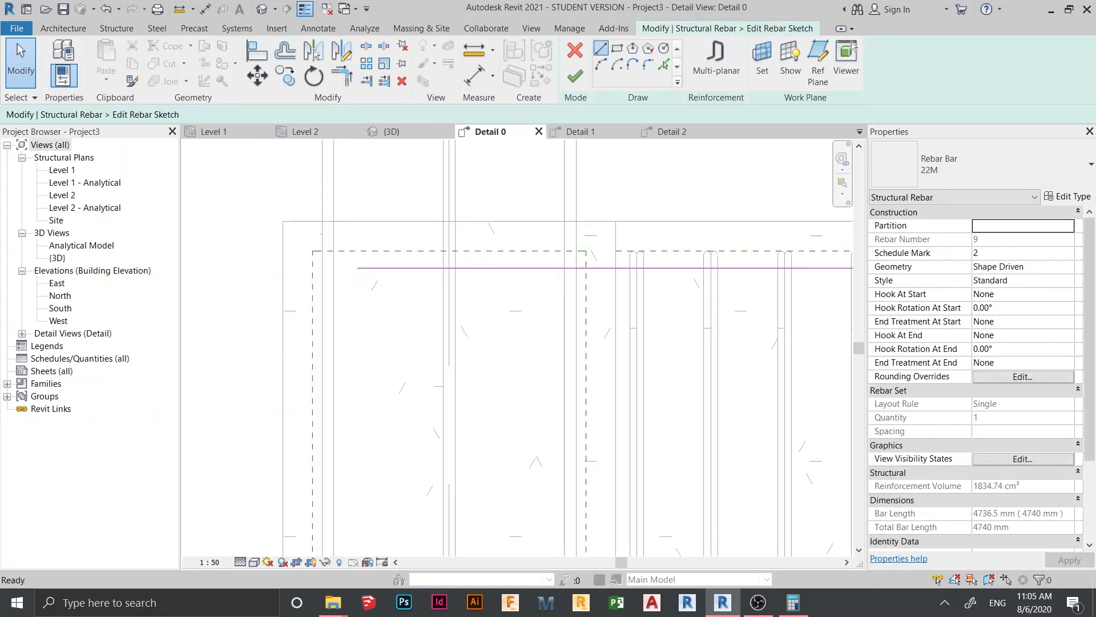
click(357, 267)
scroll(357, 421, down, 1)
middle_drag(356, 422, 336, 269)
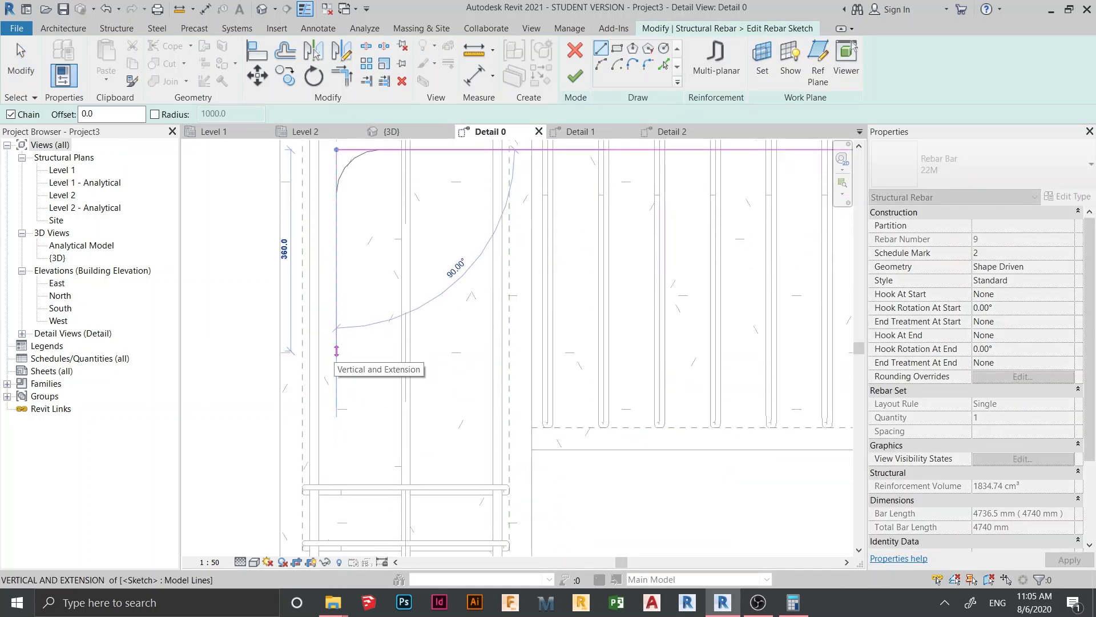
text(350)
key(Return)
key(Escape)
key(Escape)
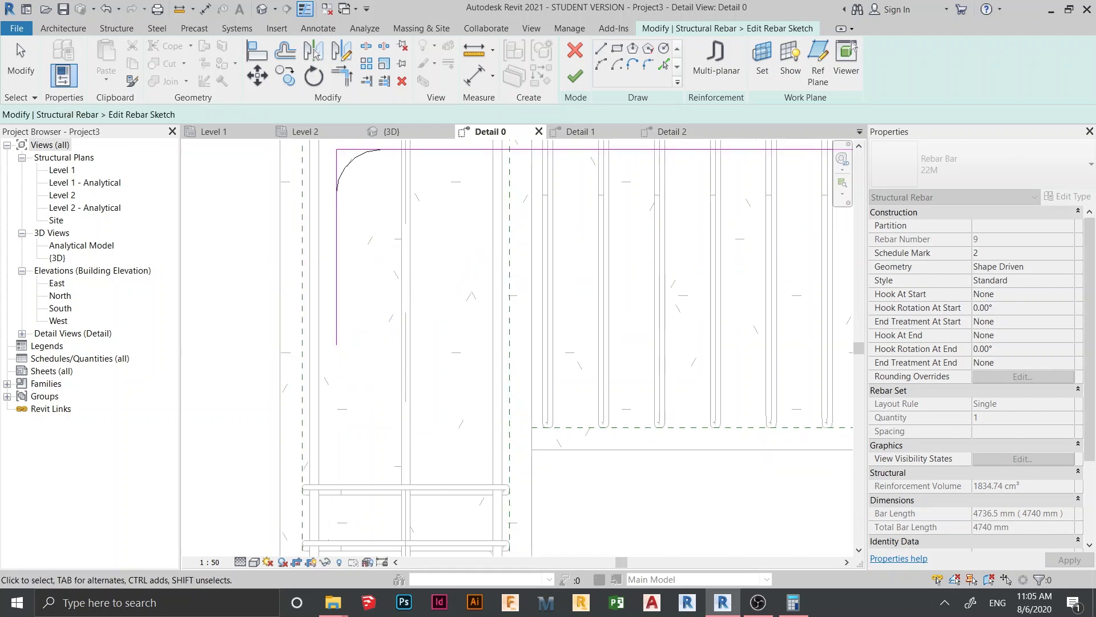
- Extend the sketched bar's end in the grid A column outward, making the horizontal line 4755 mm long
scroll(578, 280, down, 4)
middle_drag(588, 281, 196, 285)
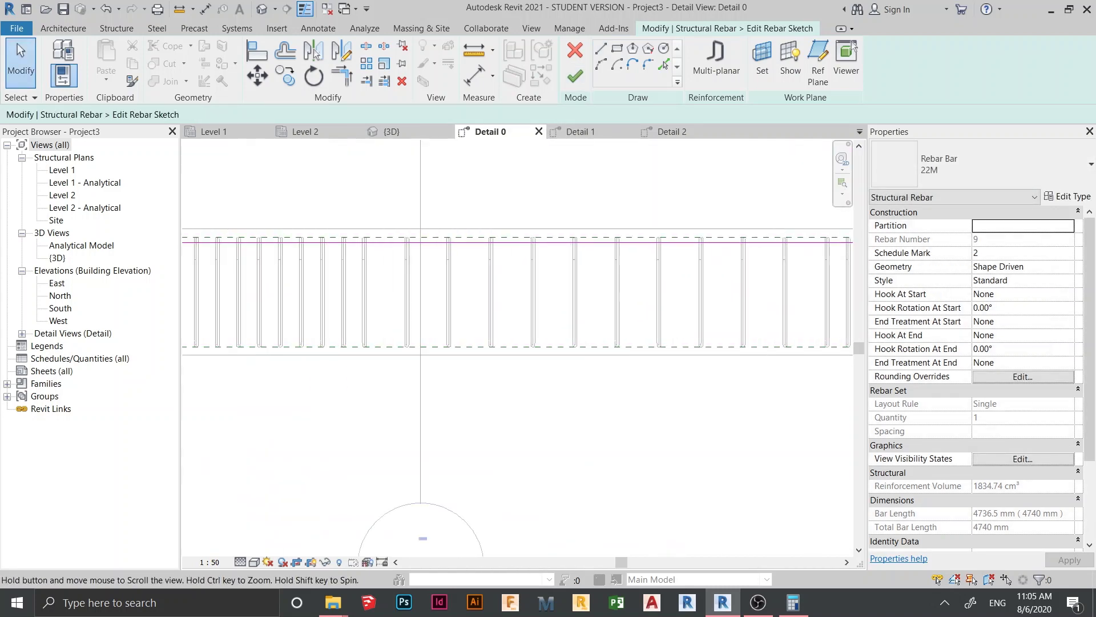
middle_drag(736, 285, 197, 286)
middle_drag(543, 291, 526, 295)
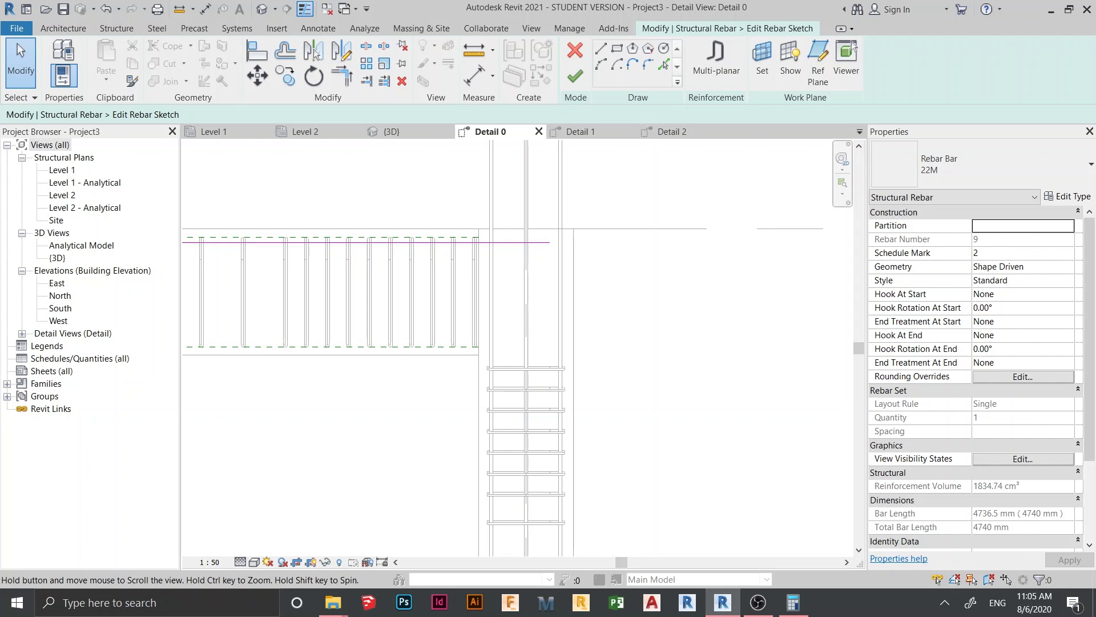
scroll(550, 256, up, 4)
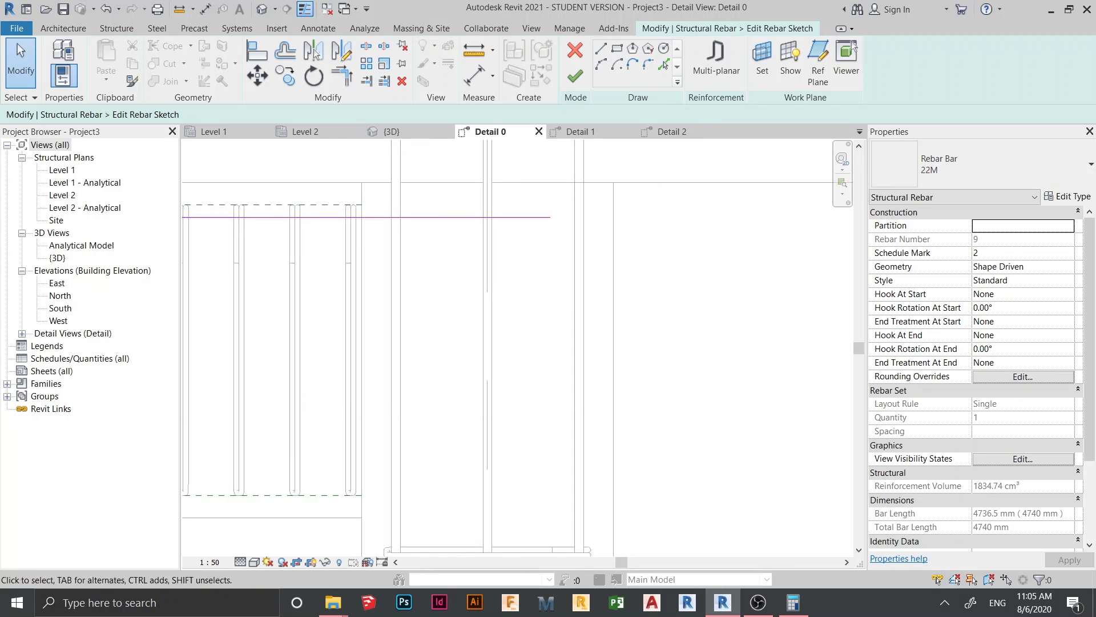
click(545, 217)
scroll(554, 217, down, 3)
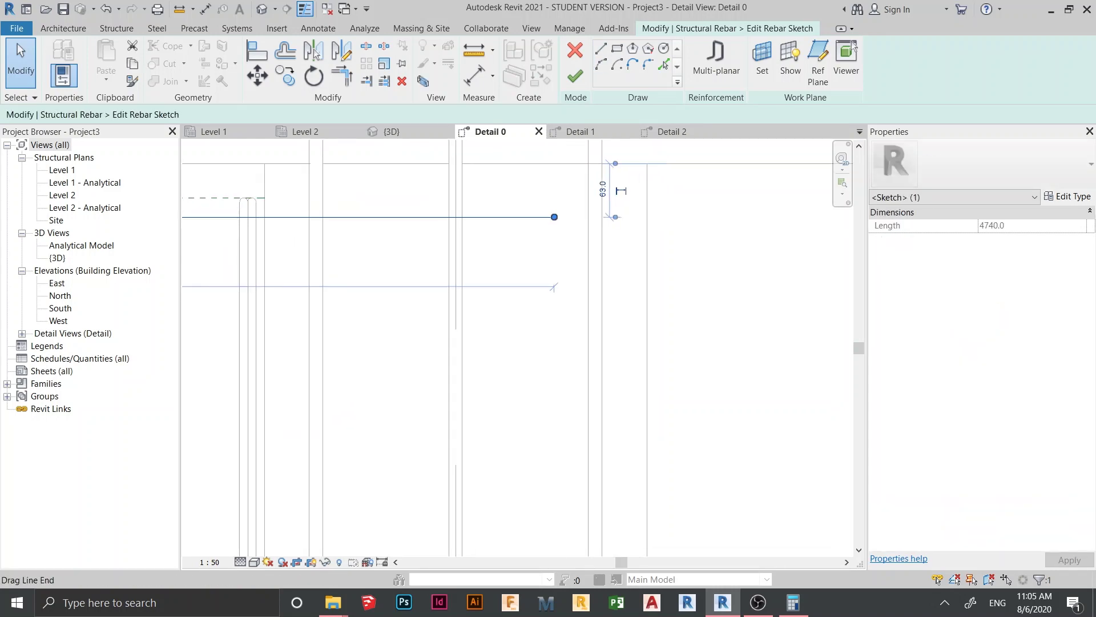
drag(554, 217, 567, 217)
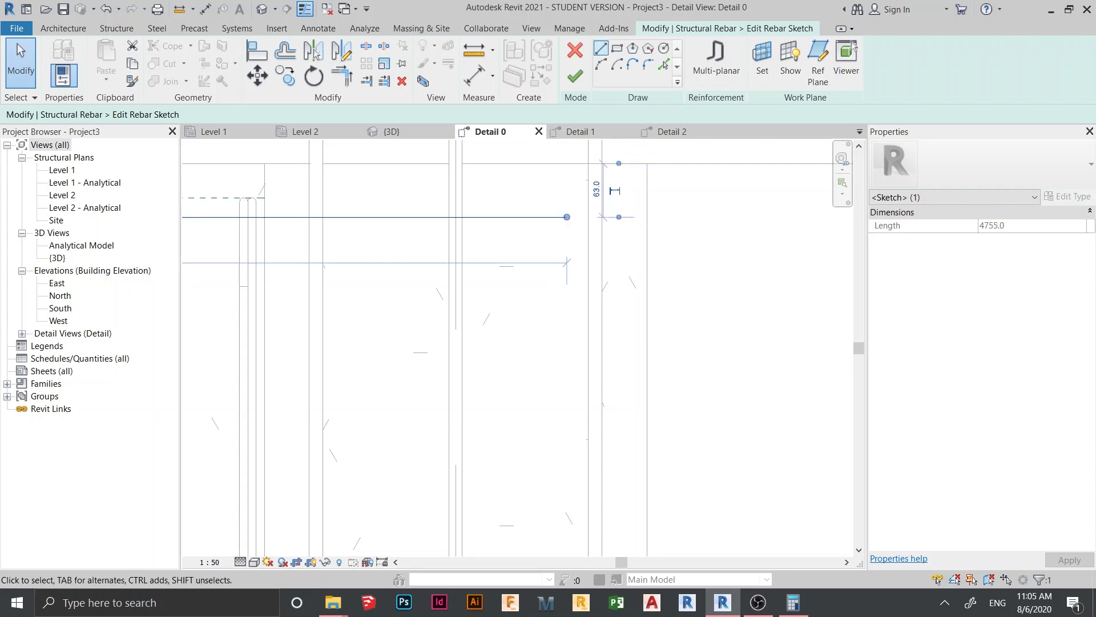
- Add a 350 mm vertical leg downward from the bar's end in the grid A column and finish the sketch
key(l)
key(i)
click(566, 217)
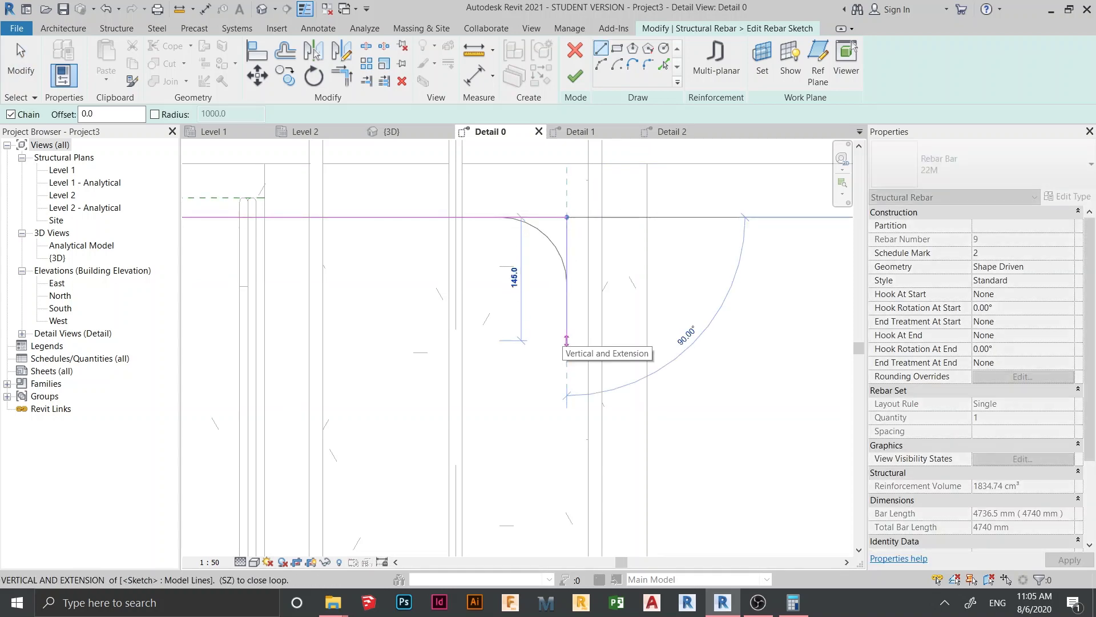
text(350)
key(Return)
key(Escape)
key(Escape)
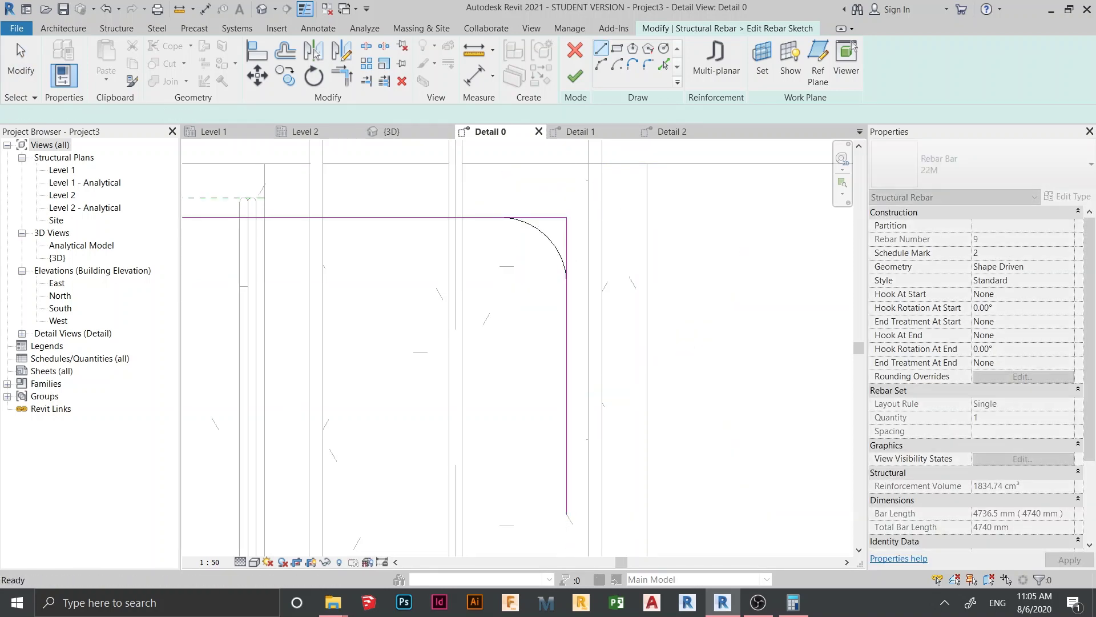
click(575, 76)
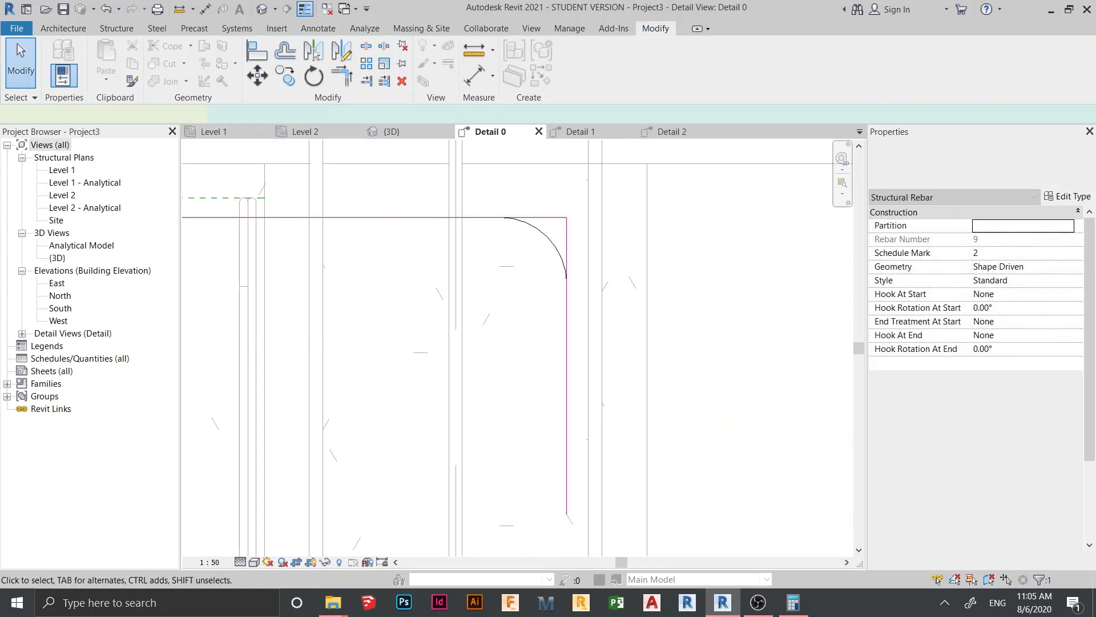
- Shift the bent leg in the grid A column outward until it meets the column's outer vertical bar
scroll(614, 297, down, 4)
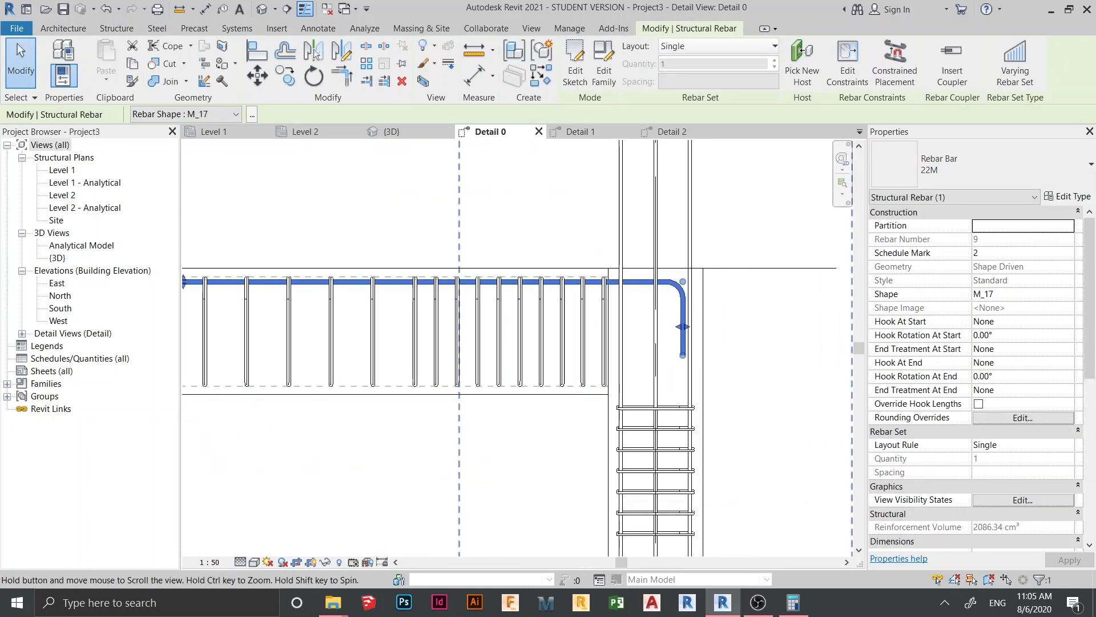
scroll(604, 296, up, 2)
drag(588, 364, 597, 363)
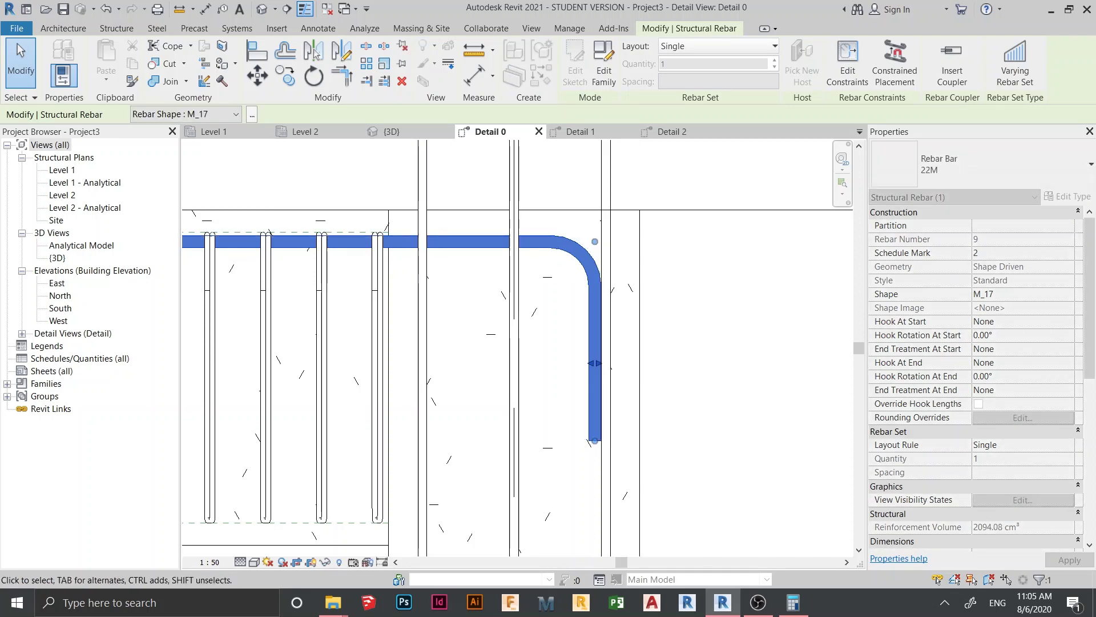
key(Escape)
- Edit the bar's sketch again to move its bent leg in the grid B column outward toward the outer vertical bar
scroll(644, 360, down, 4)
middle_drag(502, 366, 822, 320)
middle_drag(214, 320, 642, 398)
scroll(371, 382, up, 4)
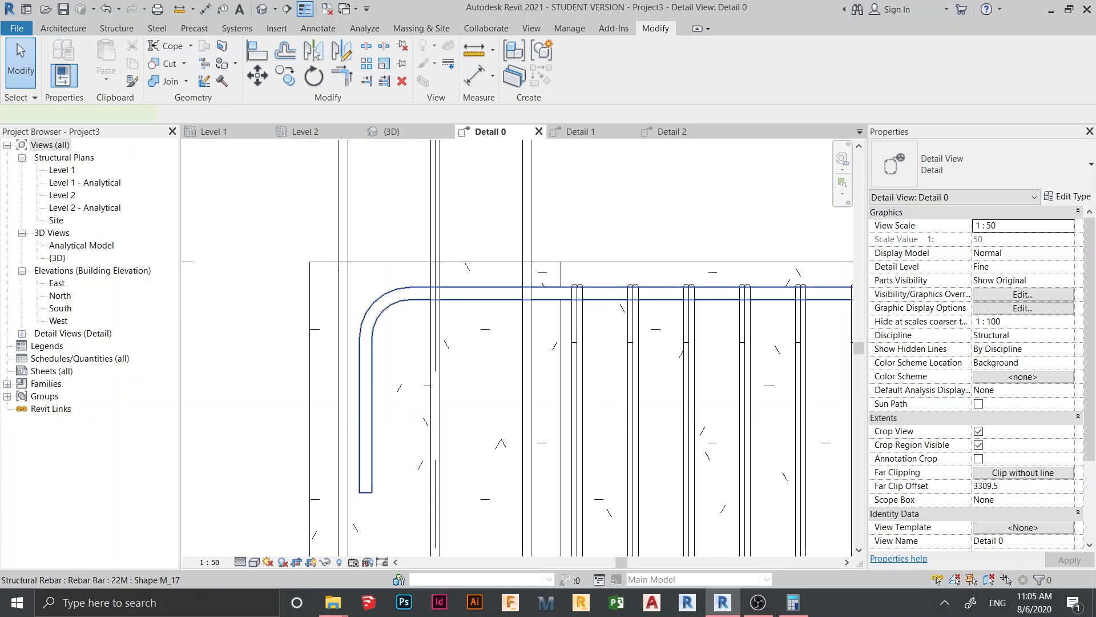
click(371, 382)
click(574, 62)
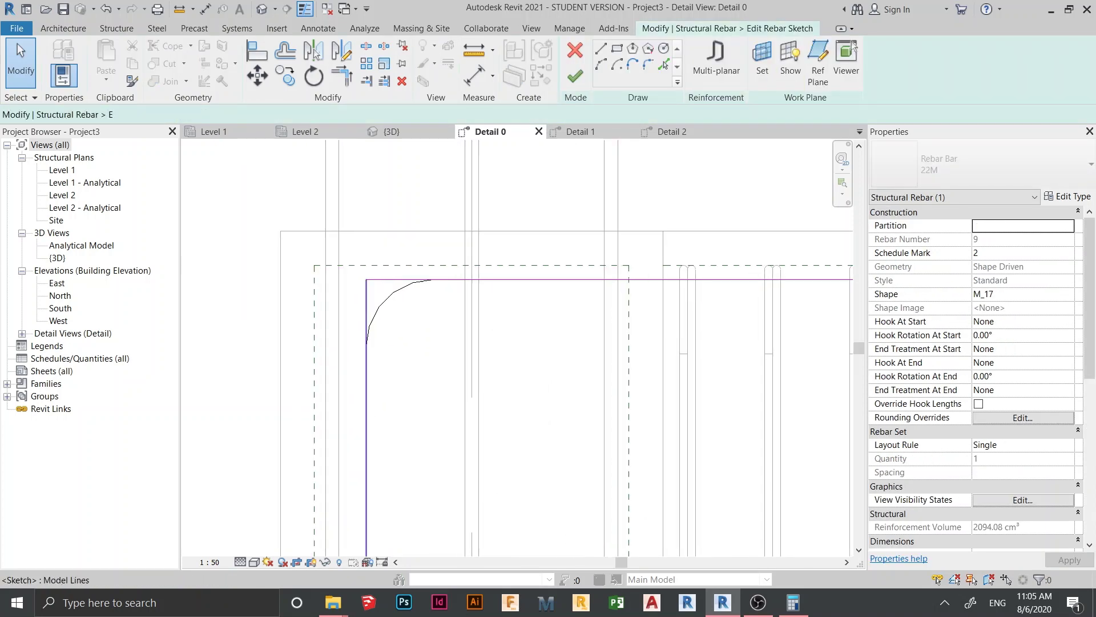
mouse_move(366, 298)
mouse_down()
mouse_move(335, 297)
mouse_move(351, 298)
mouse_up()
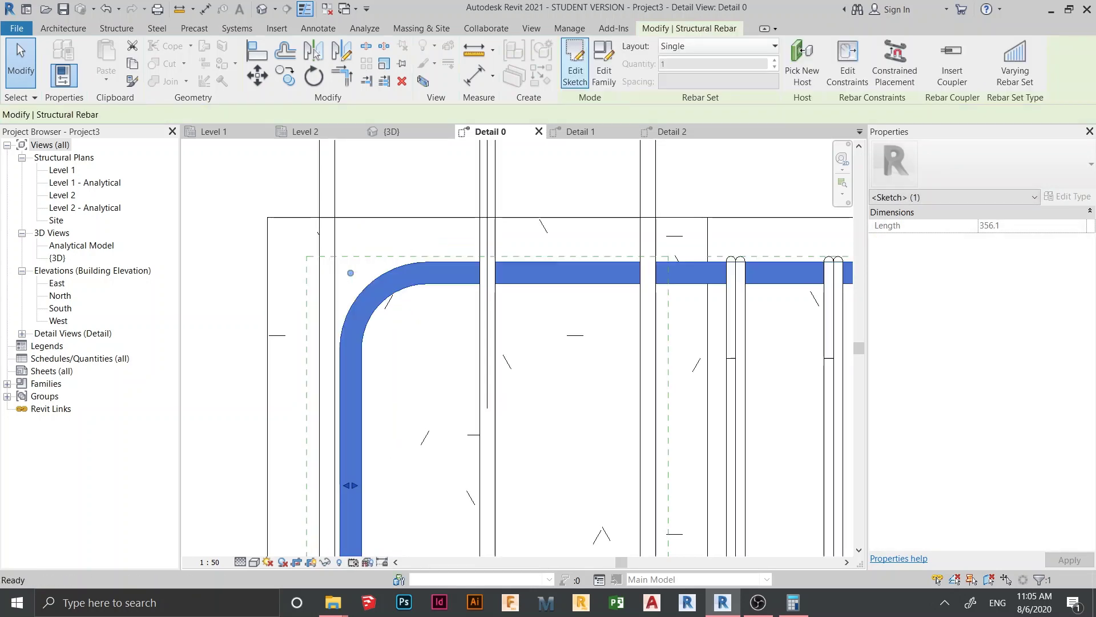
scroll(390, 326, up, 4)
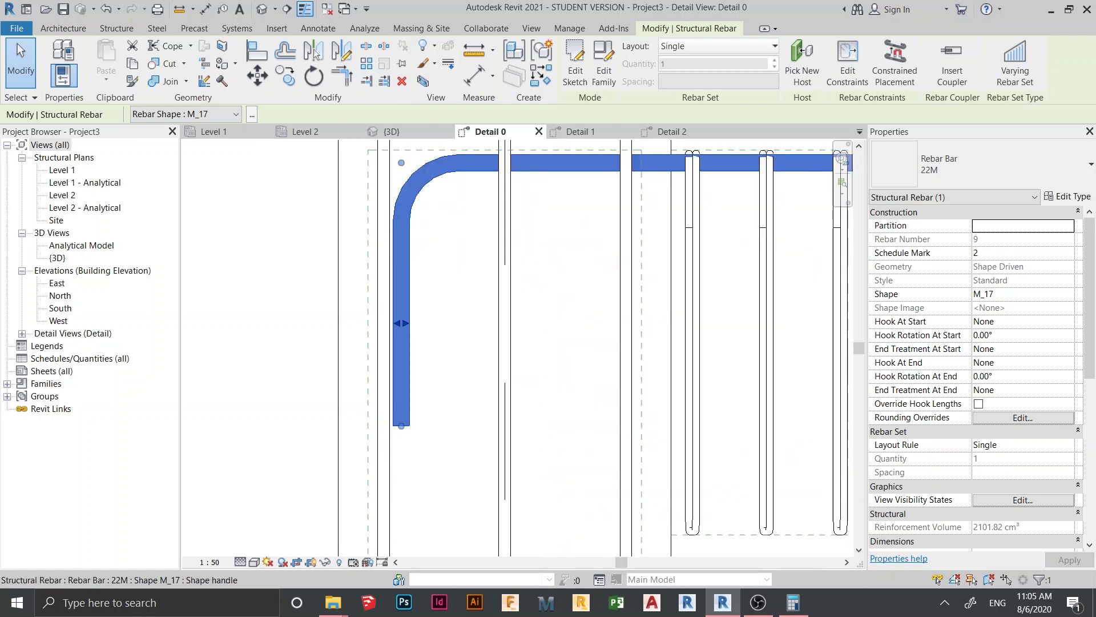
scroll(403, 320, down, 4)
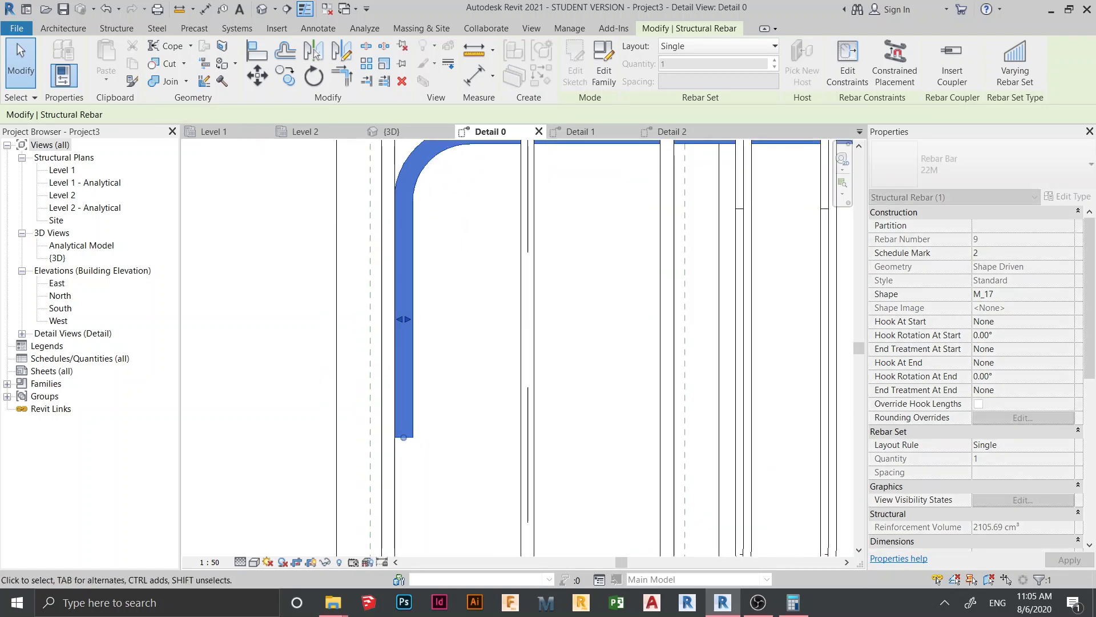
- Check the edited bar along the beam and its bent ends in both columns
scroll(594, 343, down, 3)
middle_drag(628, 342, 191, 348)
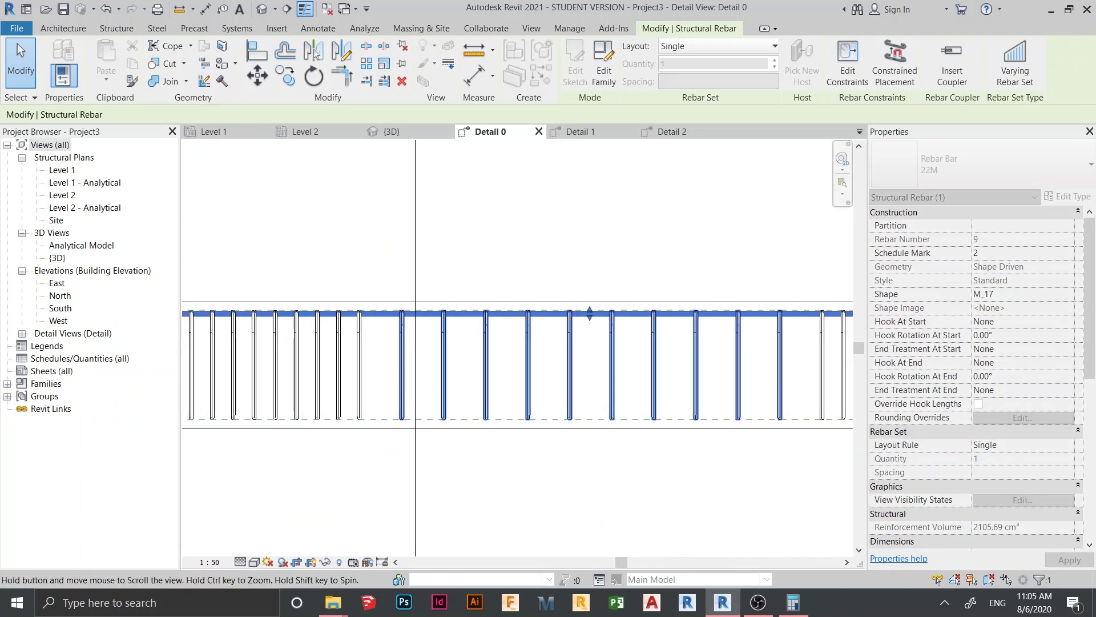
middle_drag(588, 313, 295, 306)
scroll(804, 363, up, 6)
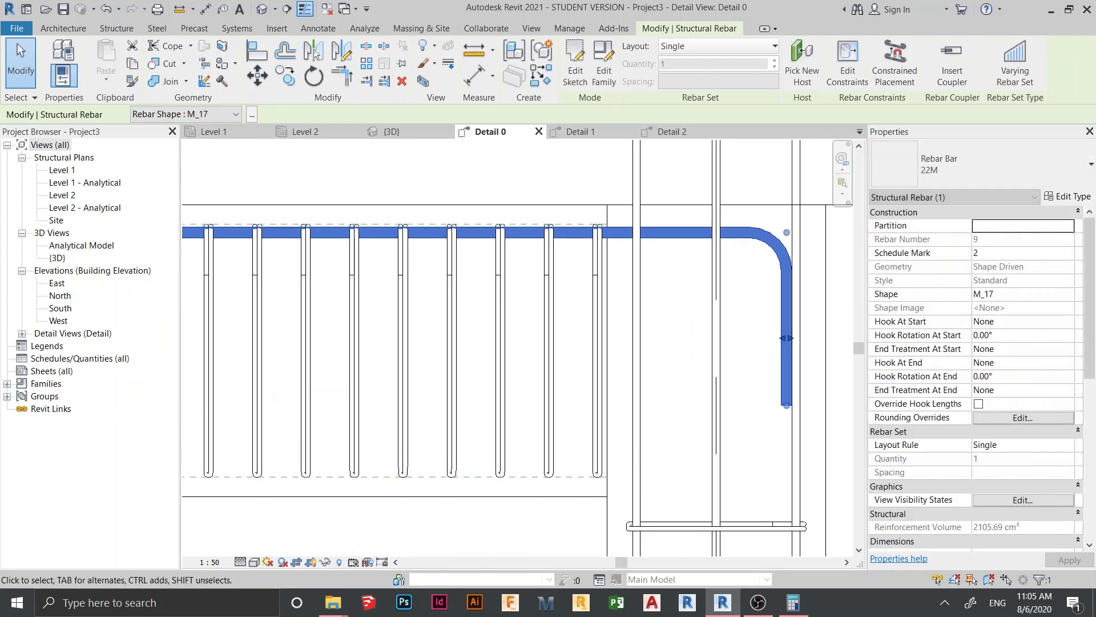
scroll(808, 364, down, 8)
middle_drag(708, 354, 782, 289)
scroll(599, 344, down, 3)
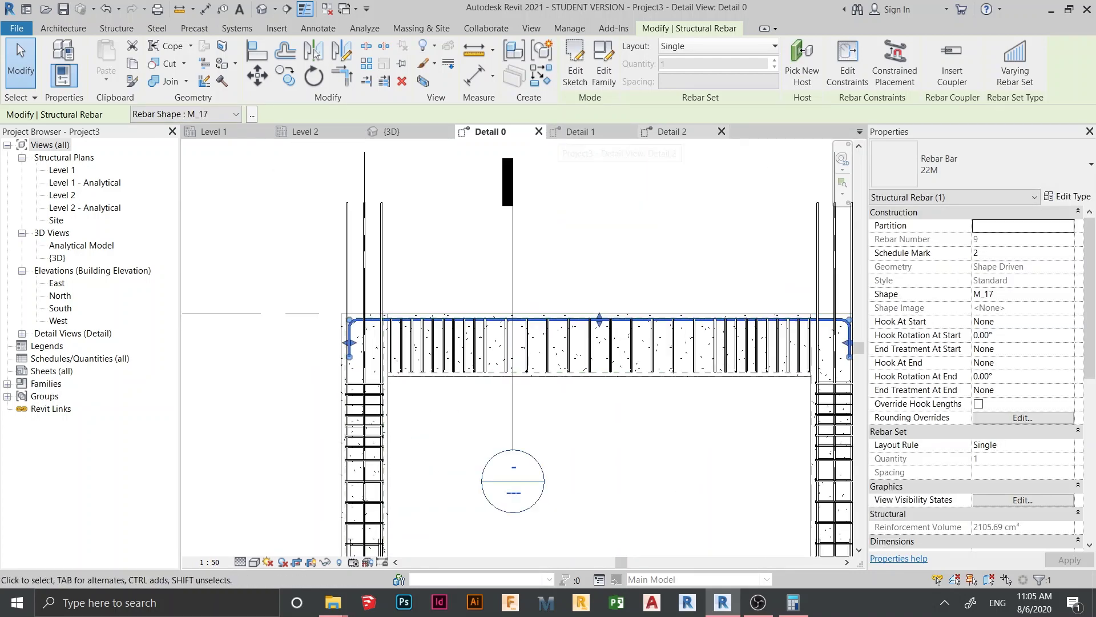
- In the Detail 2 section, copy the 22M top corner bar about 92 mm horizontally toward the middle of the stirrup
click(677, 132)
scroll(517, 348, down, 3)
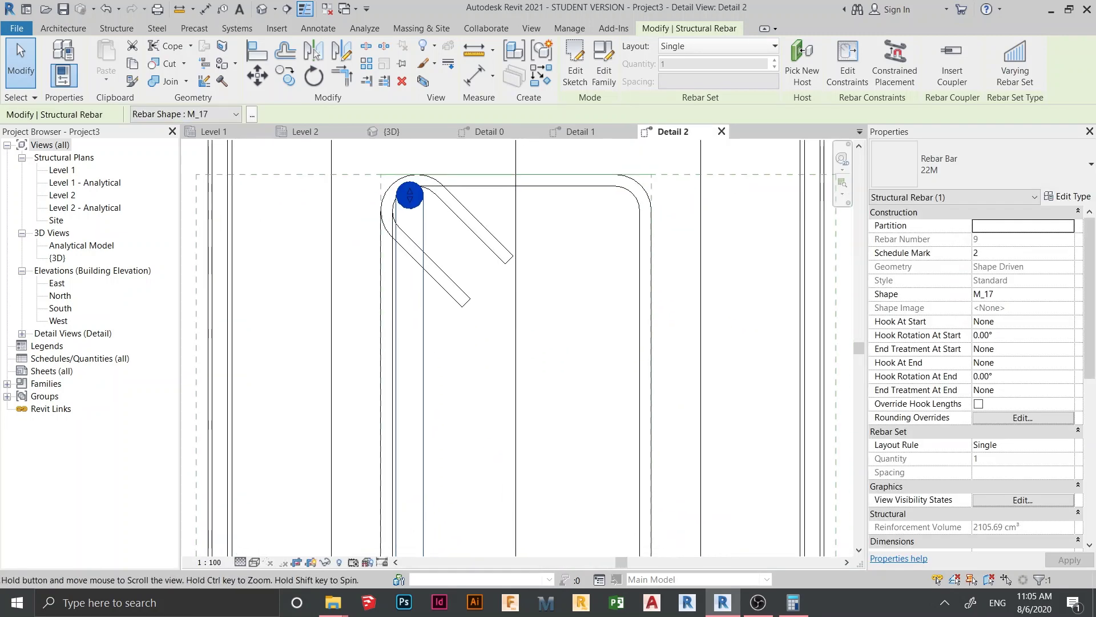
click(285, 76)
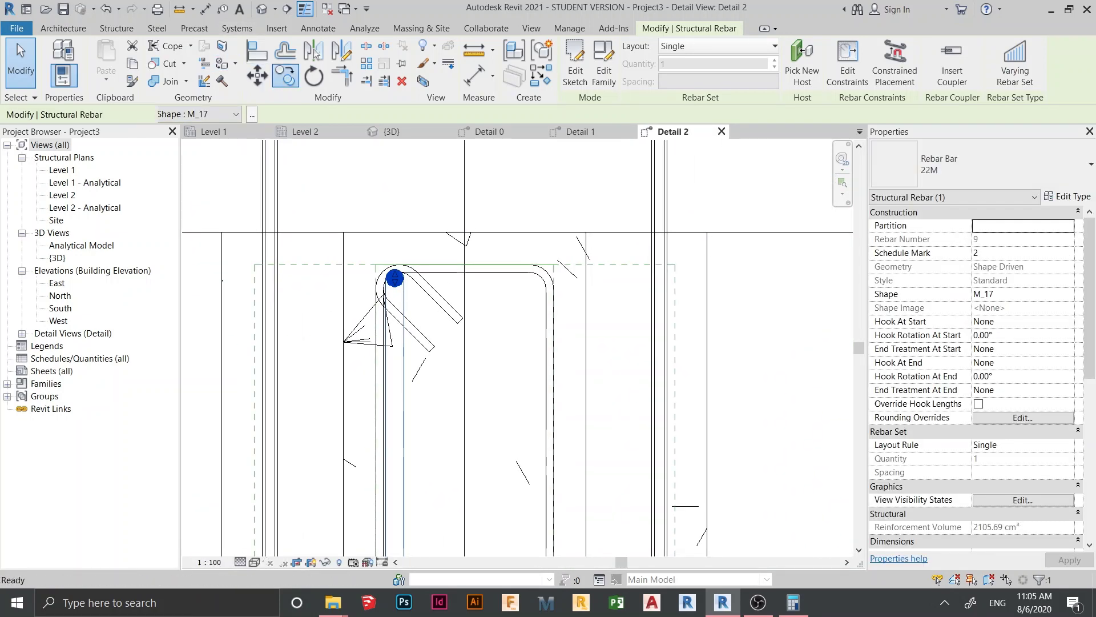
scroll(403, 285, up, 3)
click(388, 226)
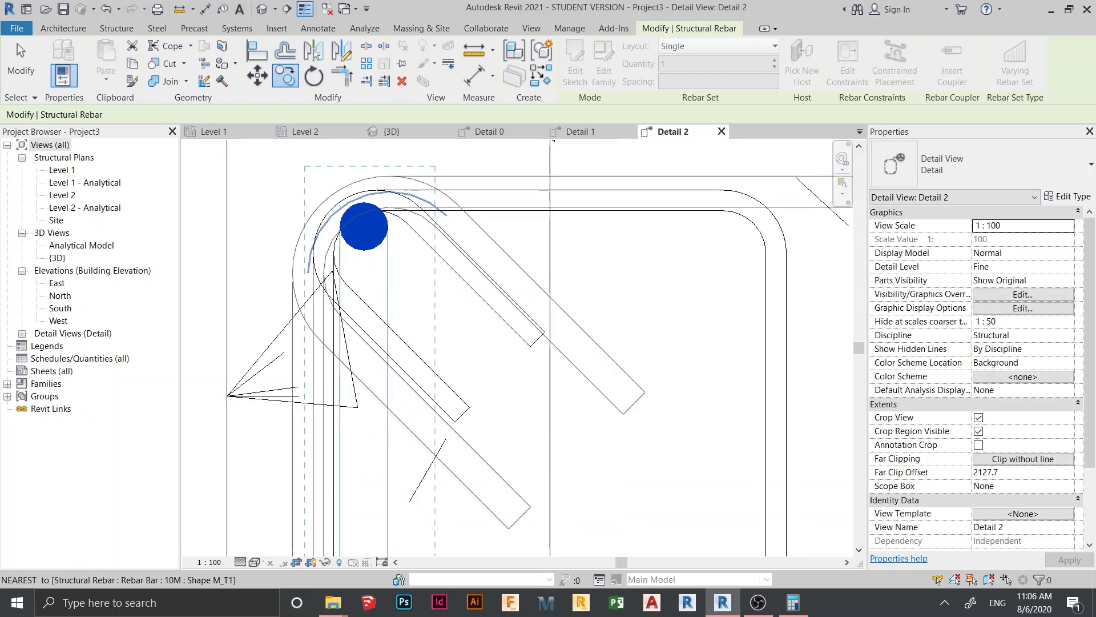
scroll(348, 210, up, 3)
click(343, 203)
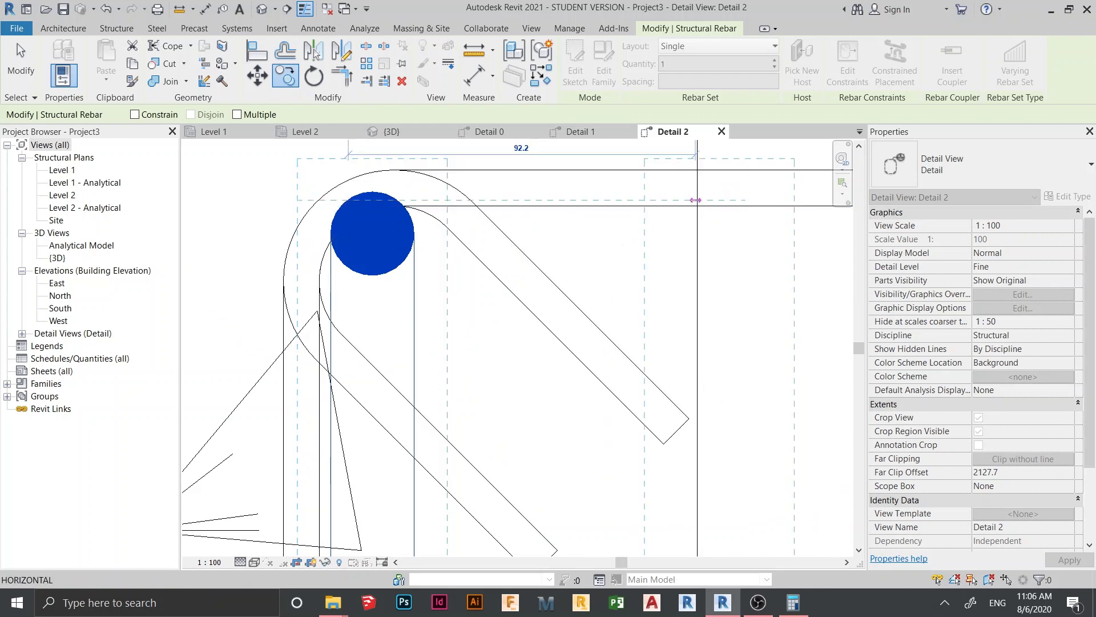
click(695, 200)
scroll(363, 269, down, 2)
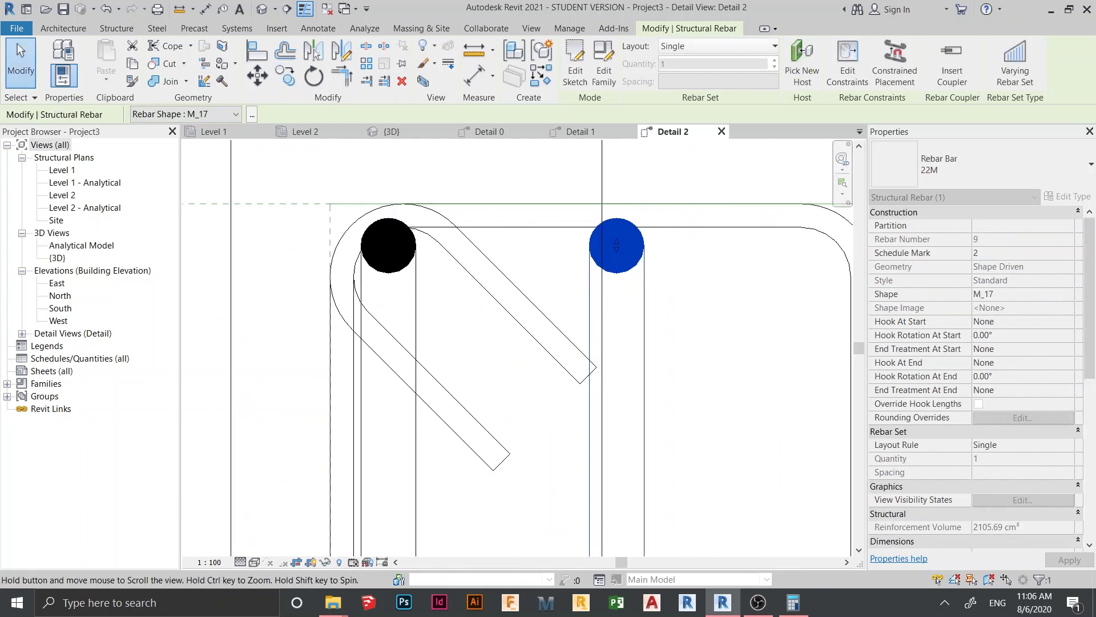
- Nudge the copied top bar onto the beam's vertical centreline and slightly down beneath the stirrup's top leg
key(Right)
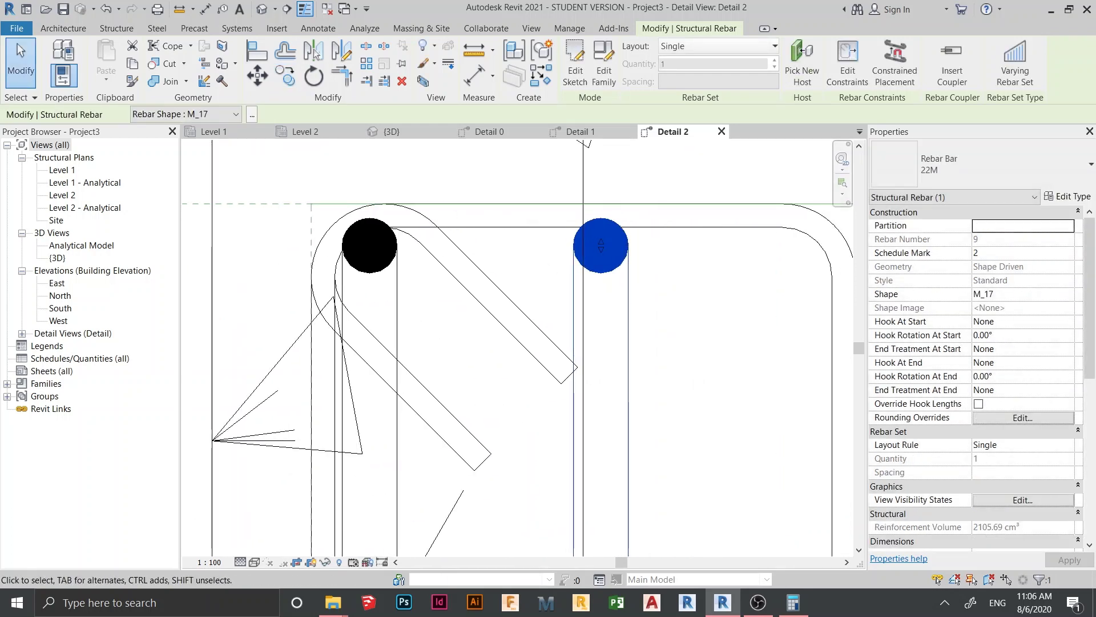
key(Left)
key(Left)
key(Left)
key(Left)
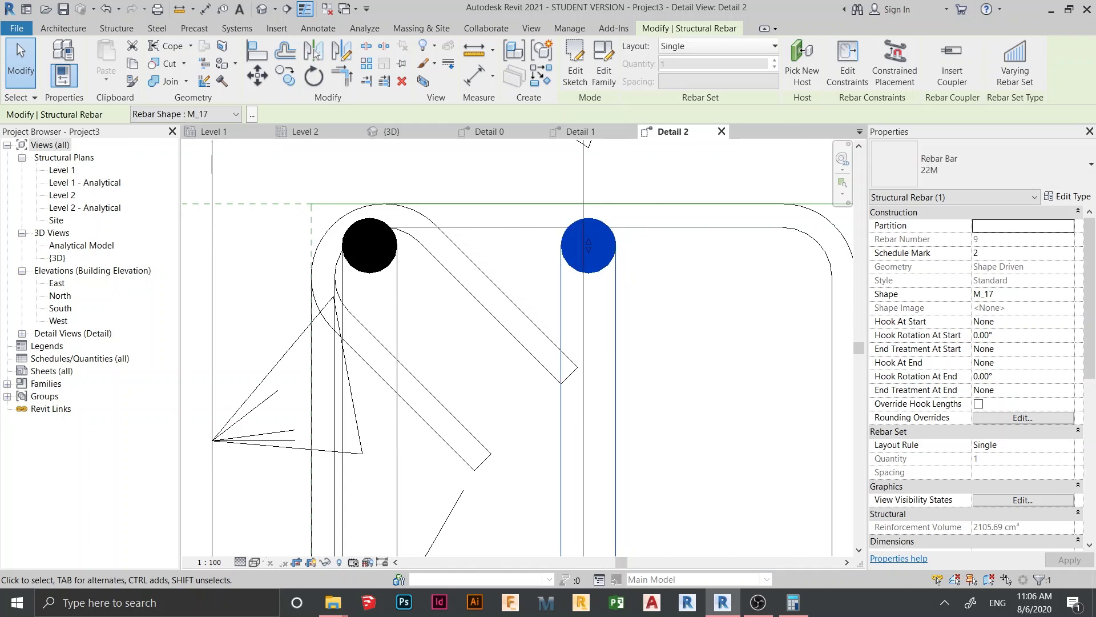
key(Down)
key(Left)
key(Down)
key(Down)
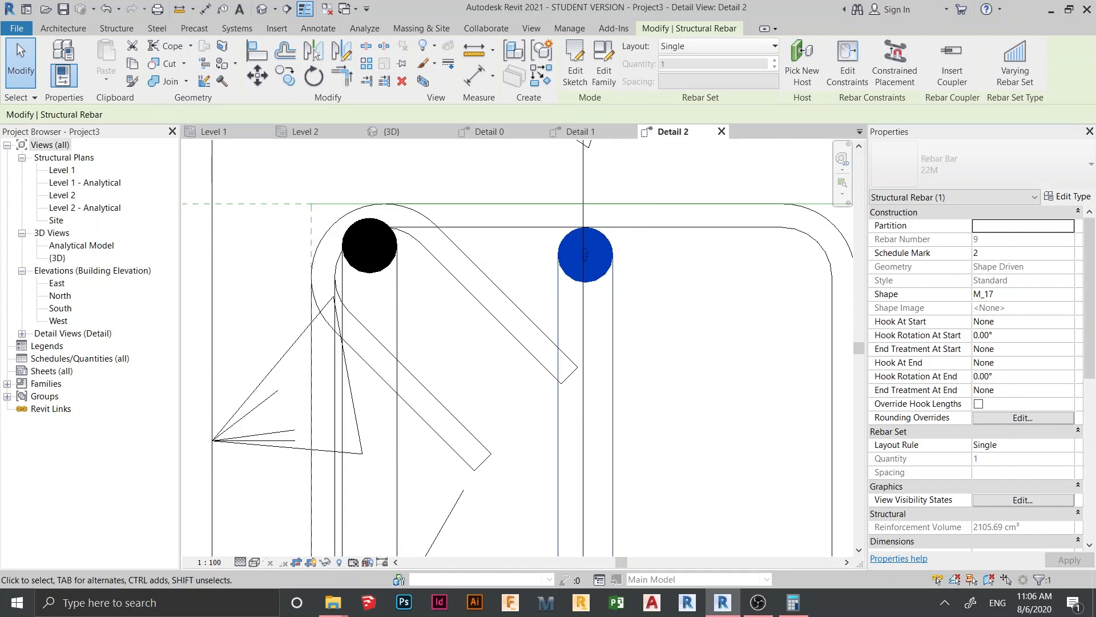
key(Left)
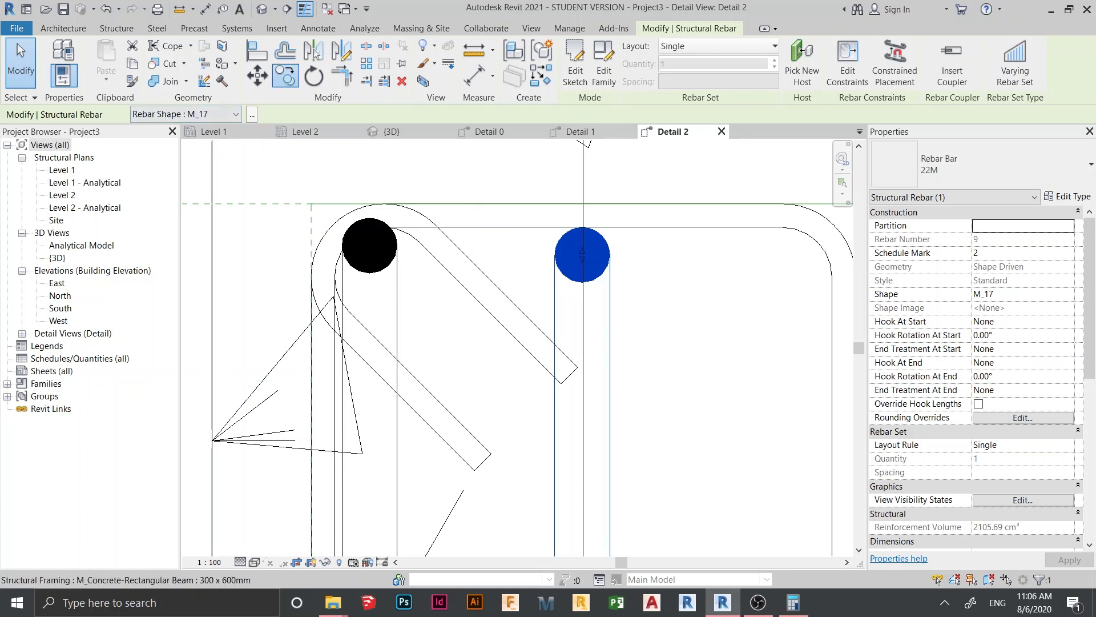
key(Escape)
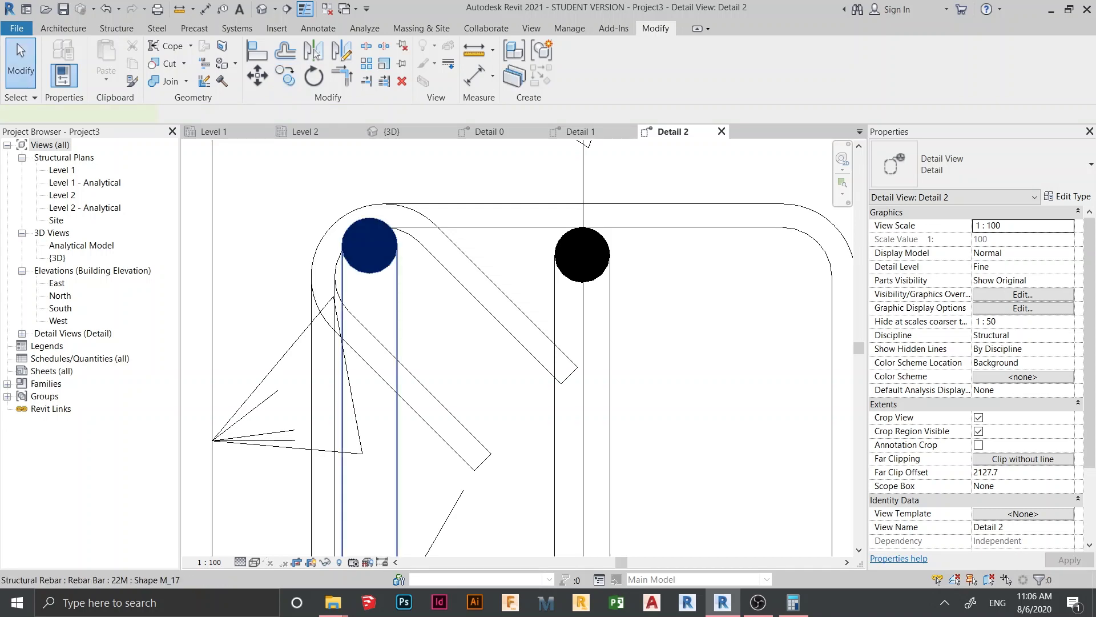
- Mirror the top corner bar at the stirrup hooks about the beam's vertical centreline into the opposite top corner
click(369, 245)
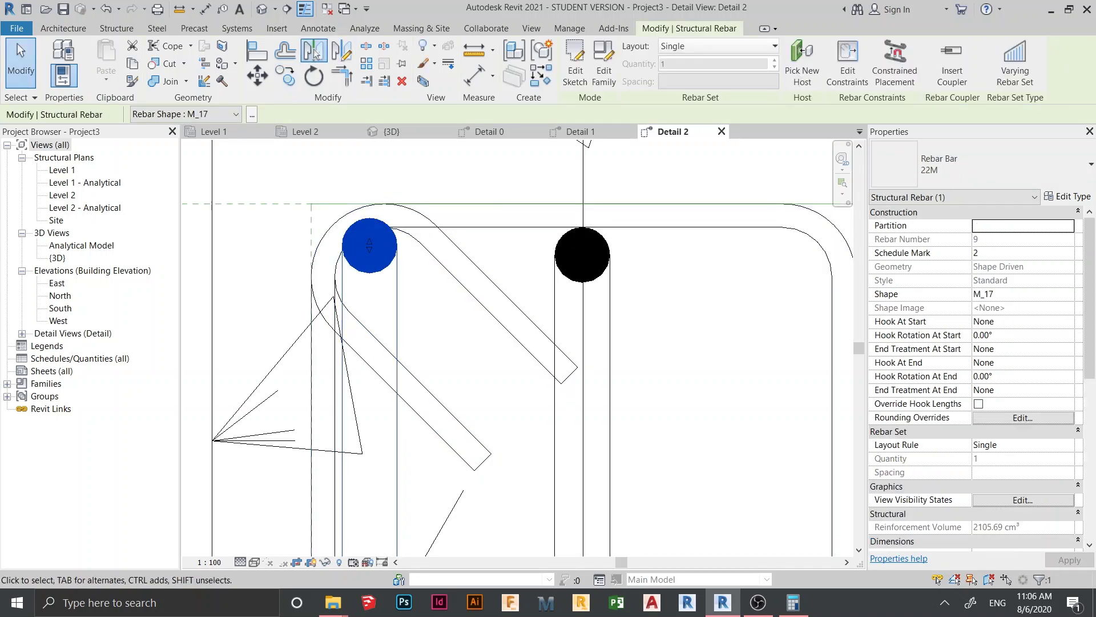
key(m)
key(v)
click(583, 173)
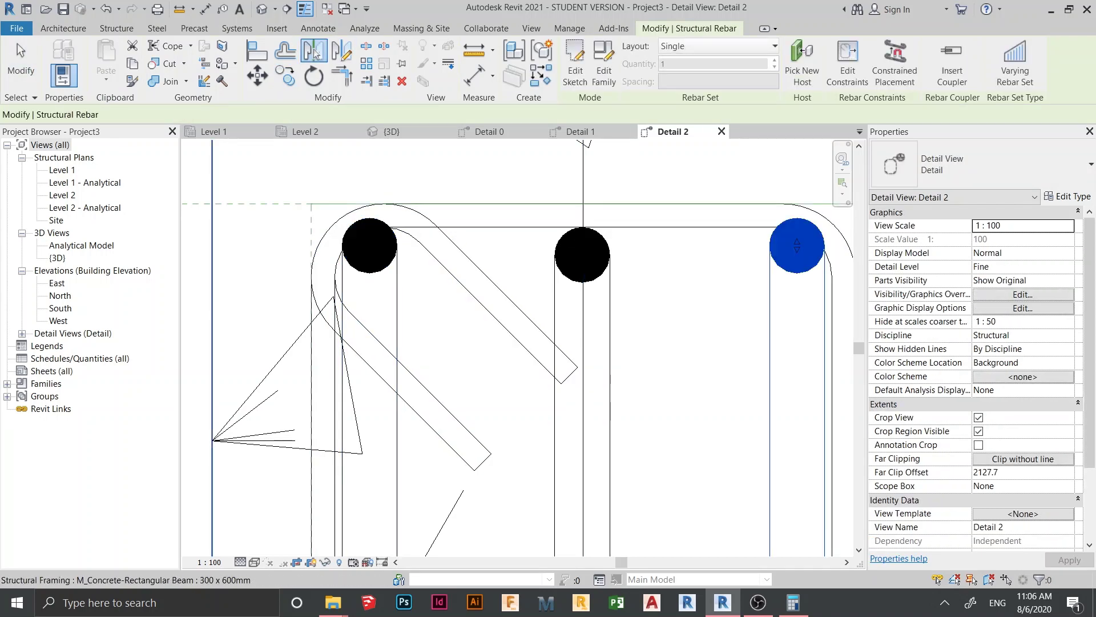
scroll(582, 173, down, 7)
middle_drag(583, 189, 522, 125)
key(Escape)
scroll(521, 223, down, 3)
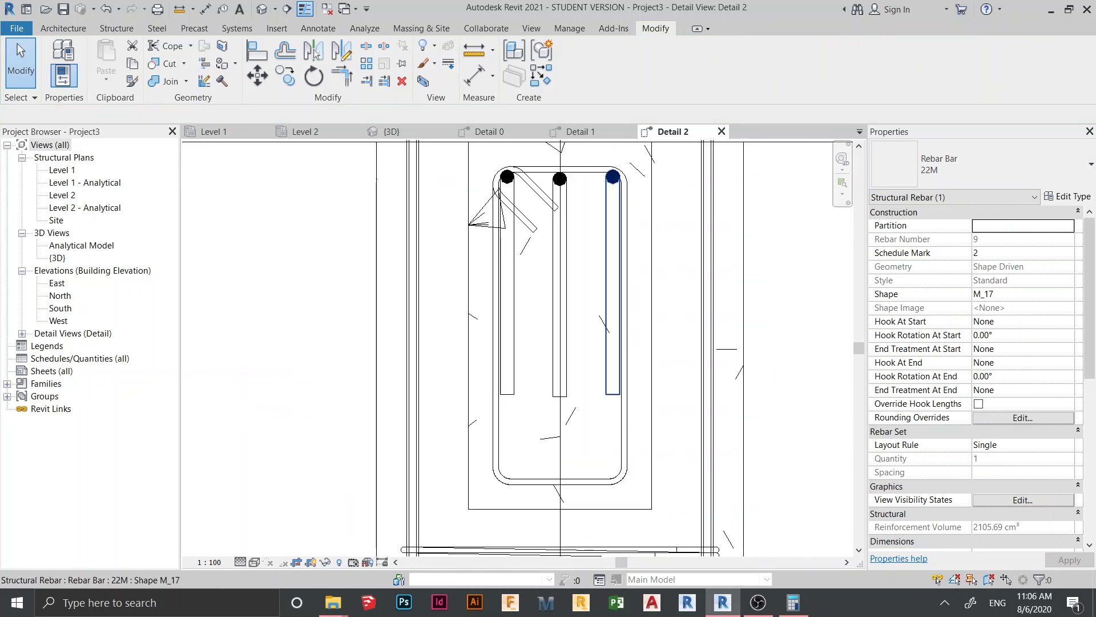
key(Escape)
scroll(690, 279, up, 2)
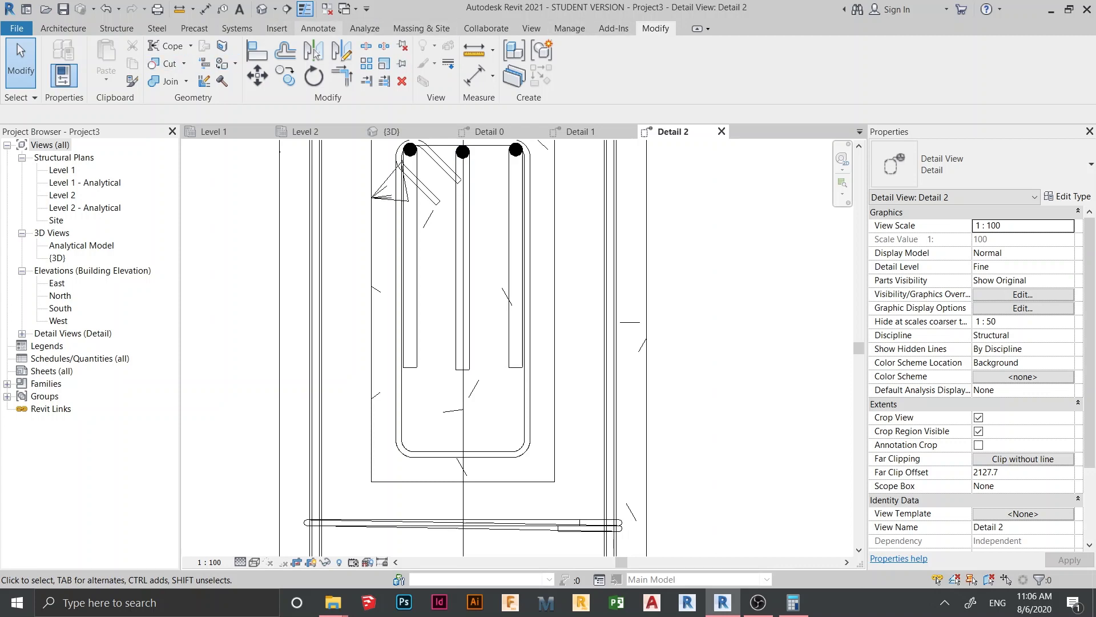
- Try to place a straight 22M bar of shape M_00 in the stirrup's bottom corner below the hooks
click(116, 28)
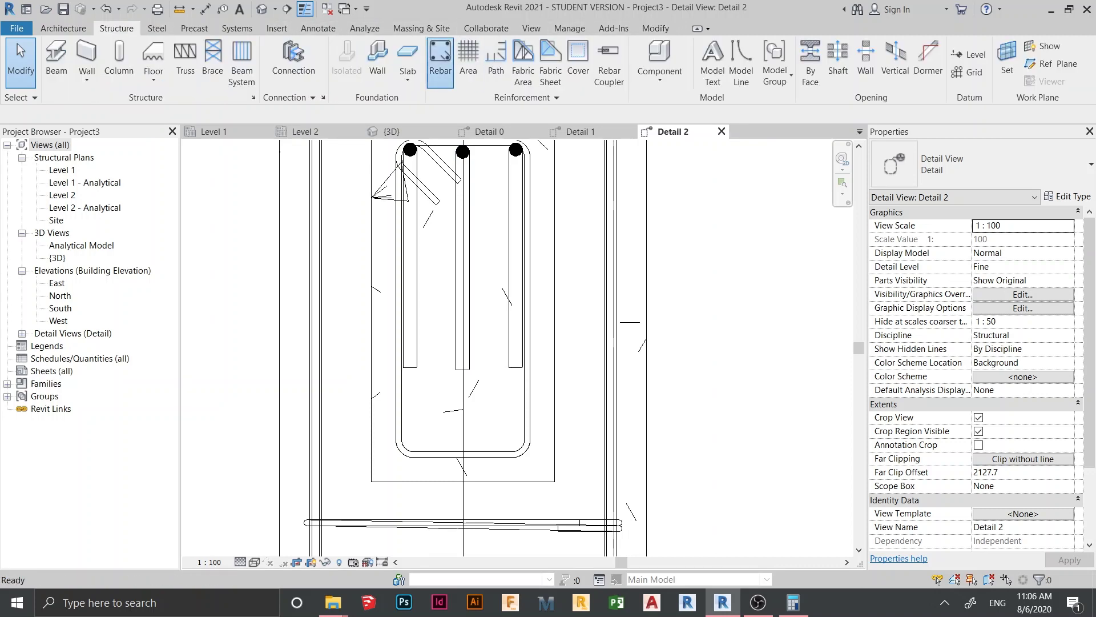
click(440, 63)
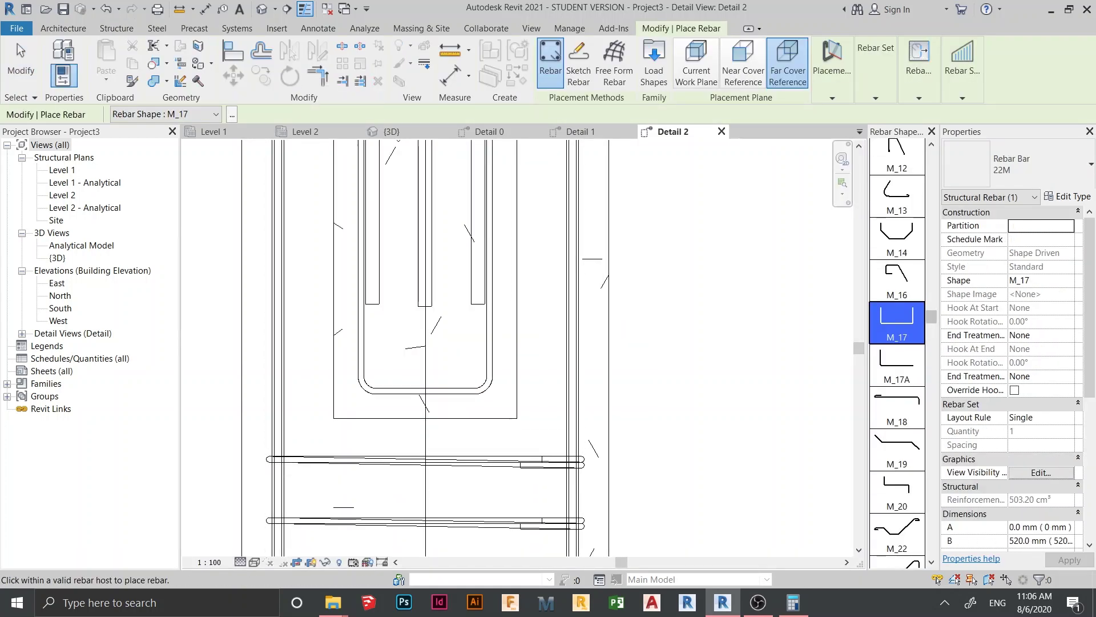
drag(931, 317, 931, 155)
click(897, 160)
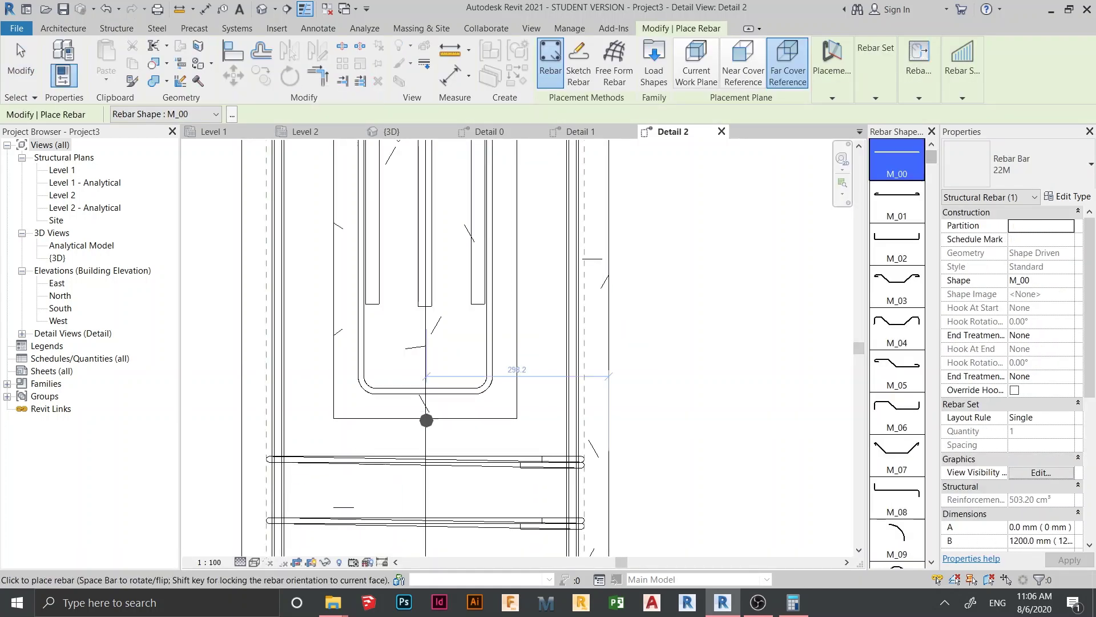
scroll(426, 420, up, 5)
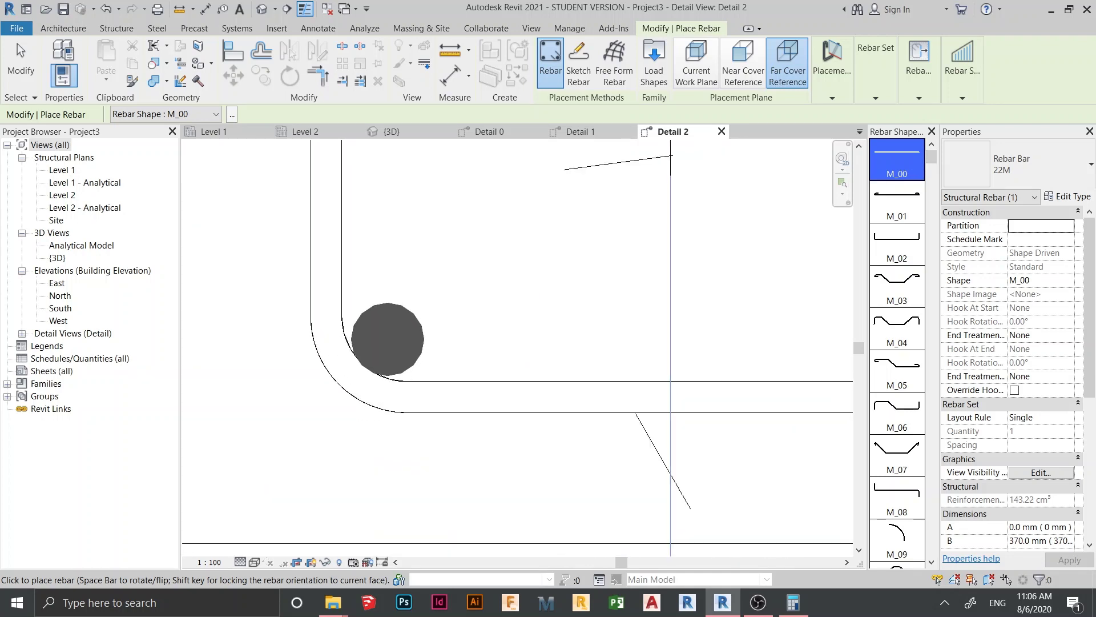
click(388, 339)
key(Escape)
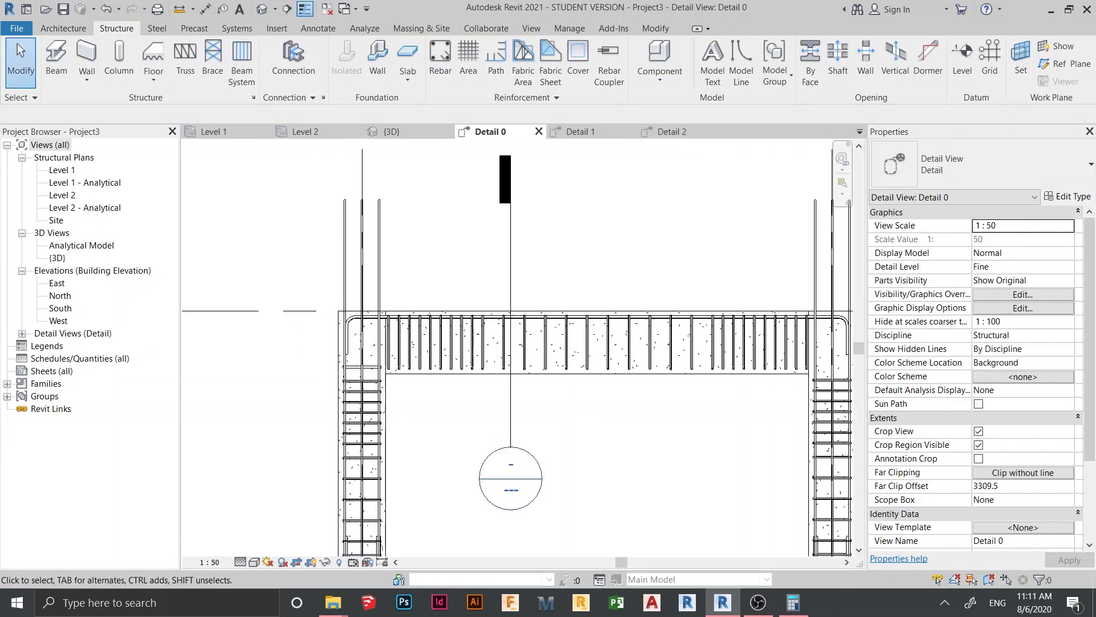
- Delete the straight 22M bar lying across the grid A column above its ties in Detail 0
scroll(334, 405, up, 4)
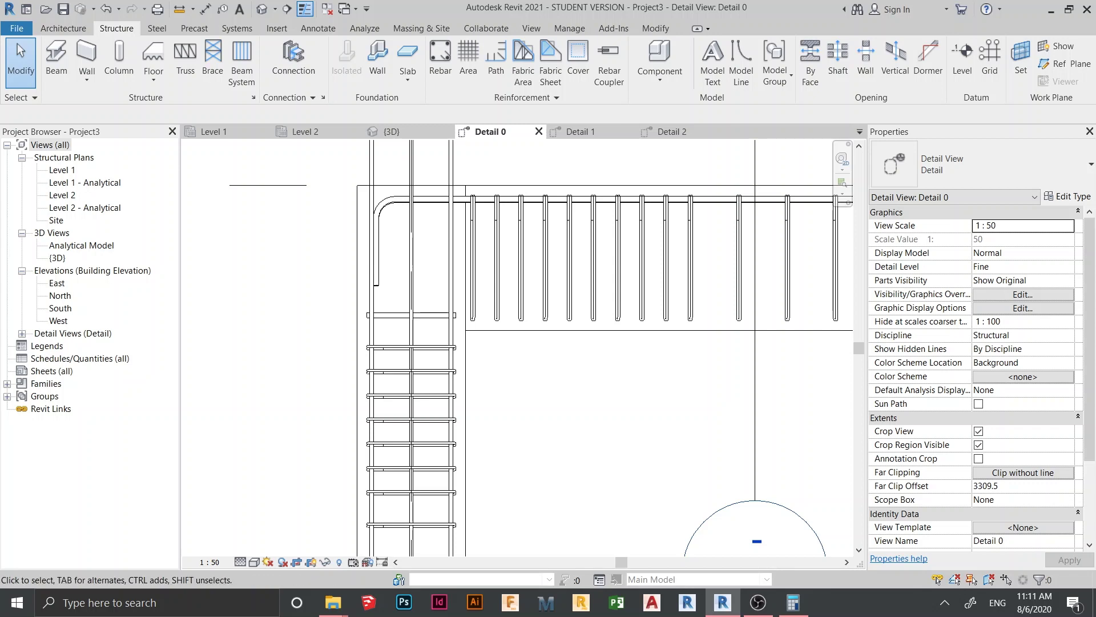
scroll(428, 331, up, 1)
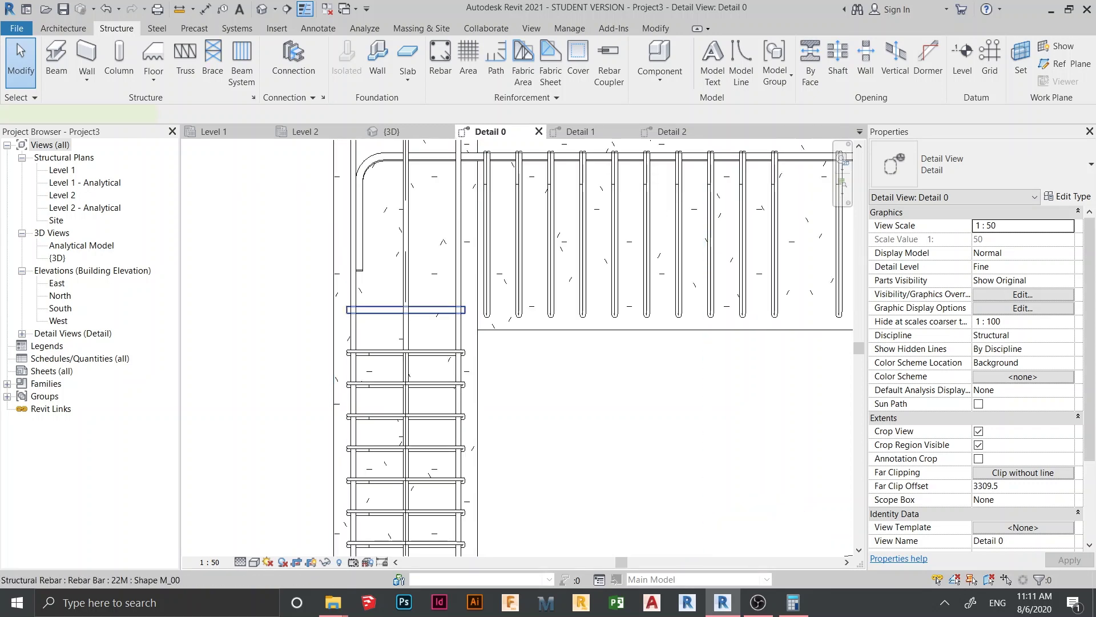
click(405, 310)
key(Delete)
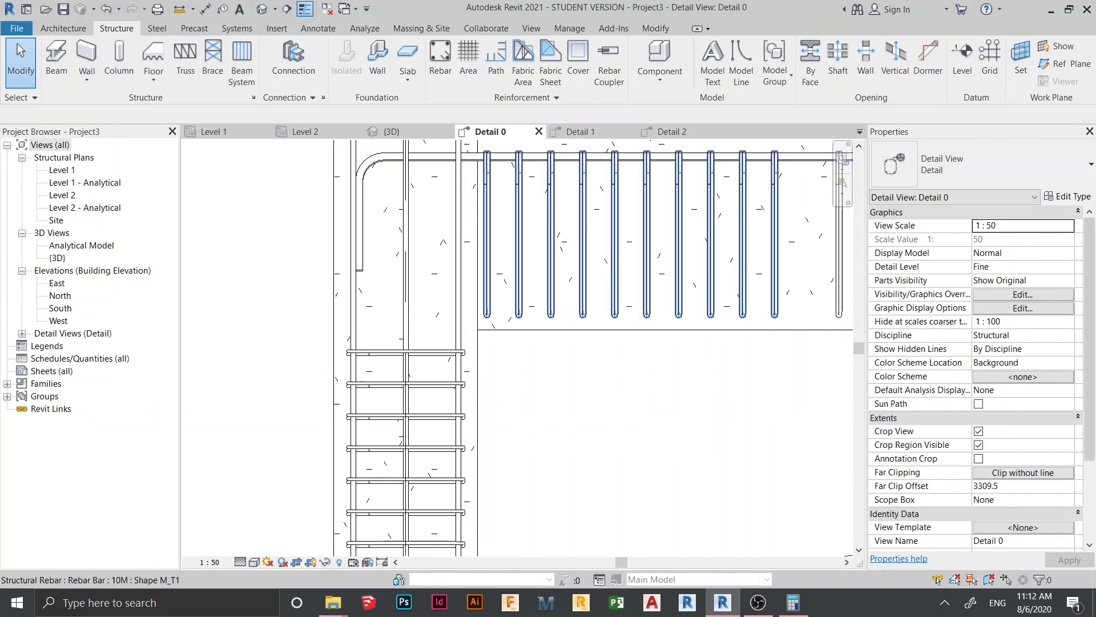
- In Detail 2, mirror a copy of the three 22M top bars to the beam's bottom about a horizontal axis drawn at mid-height
click(667, 131)
scroll(501, 458, down, 4)
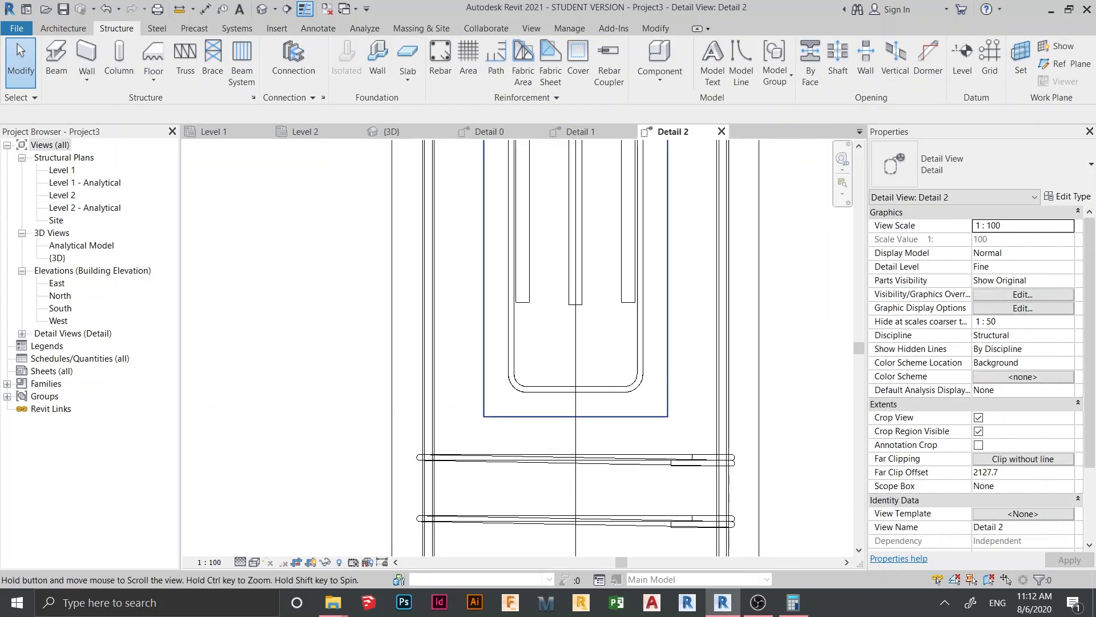
click(595, 263)
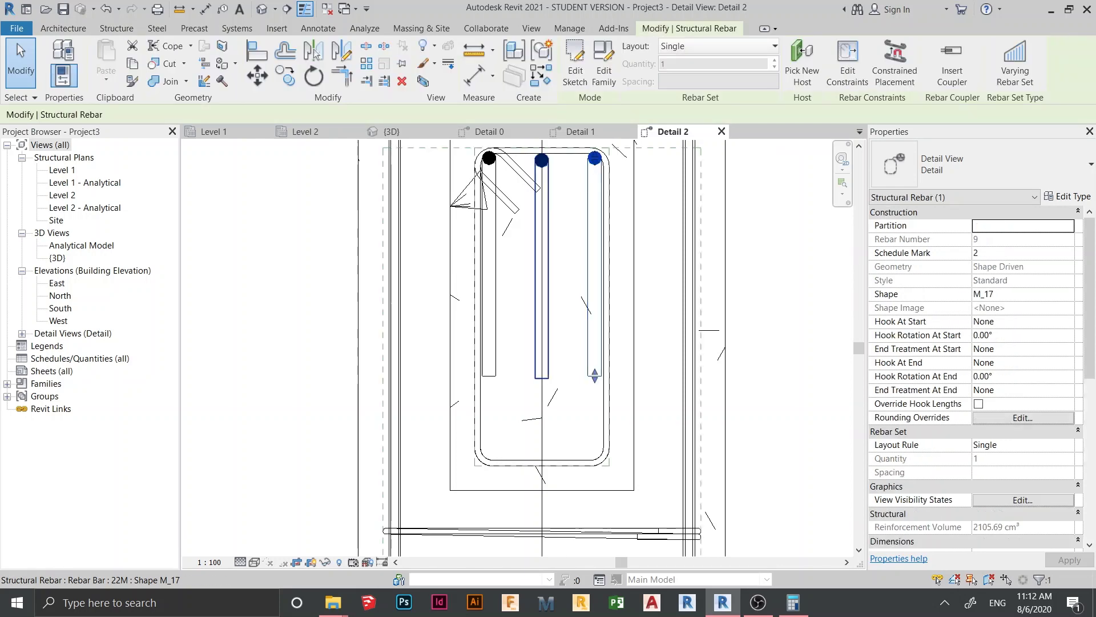
ctrl+click(547, 373)
ctrl+click(497, 375)
scroll(501, 375, down, 3)
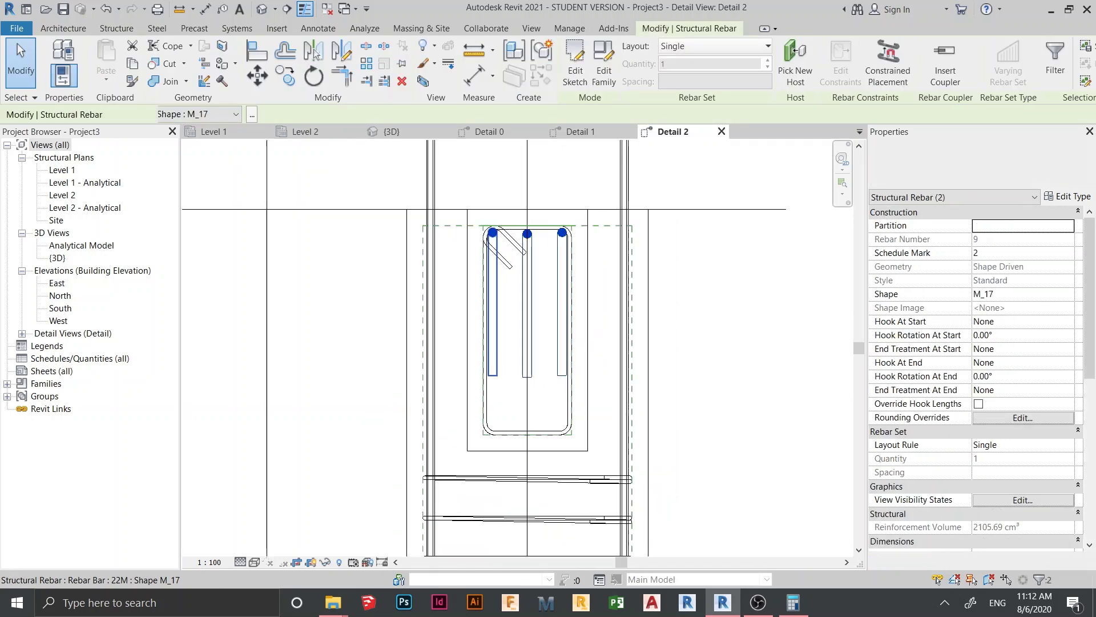
key(m)
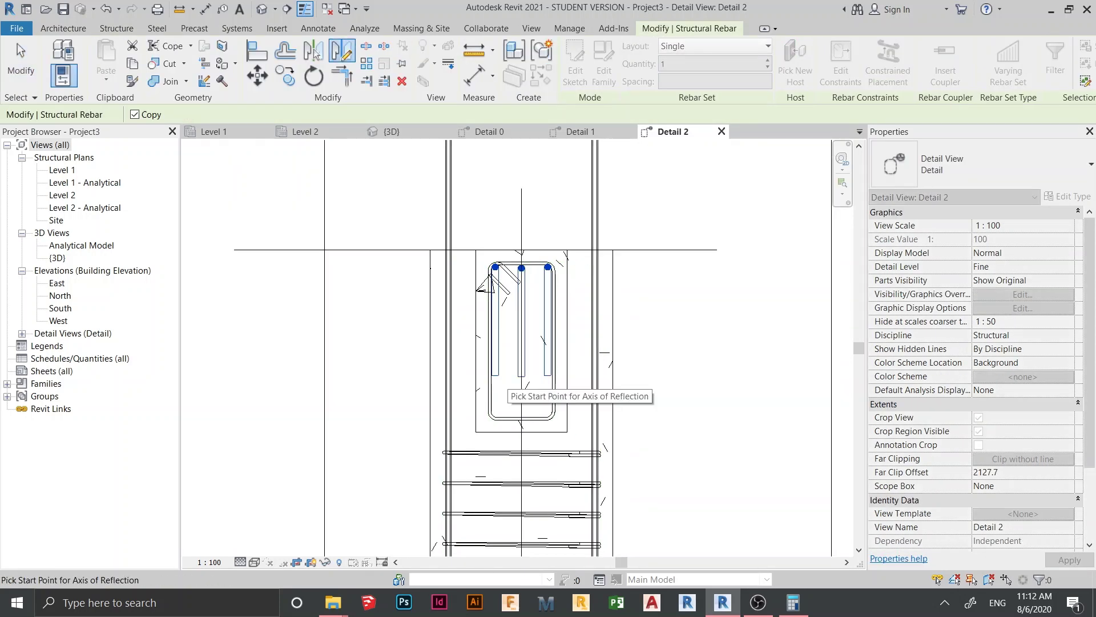
click(476, 341)
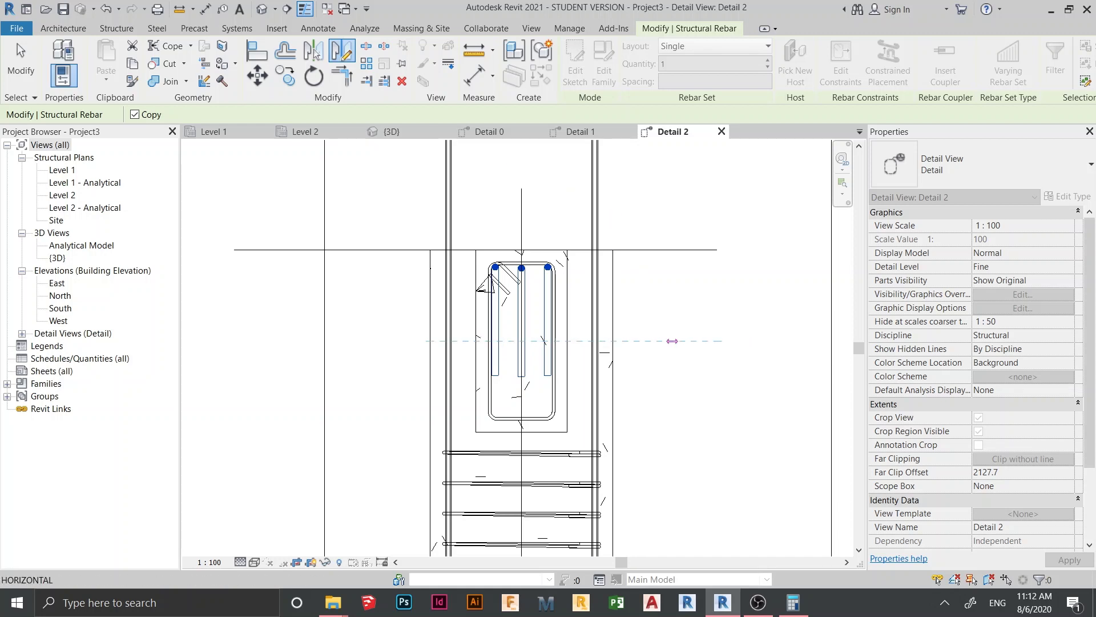
click(672, 341)
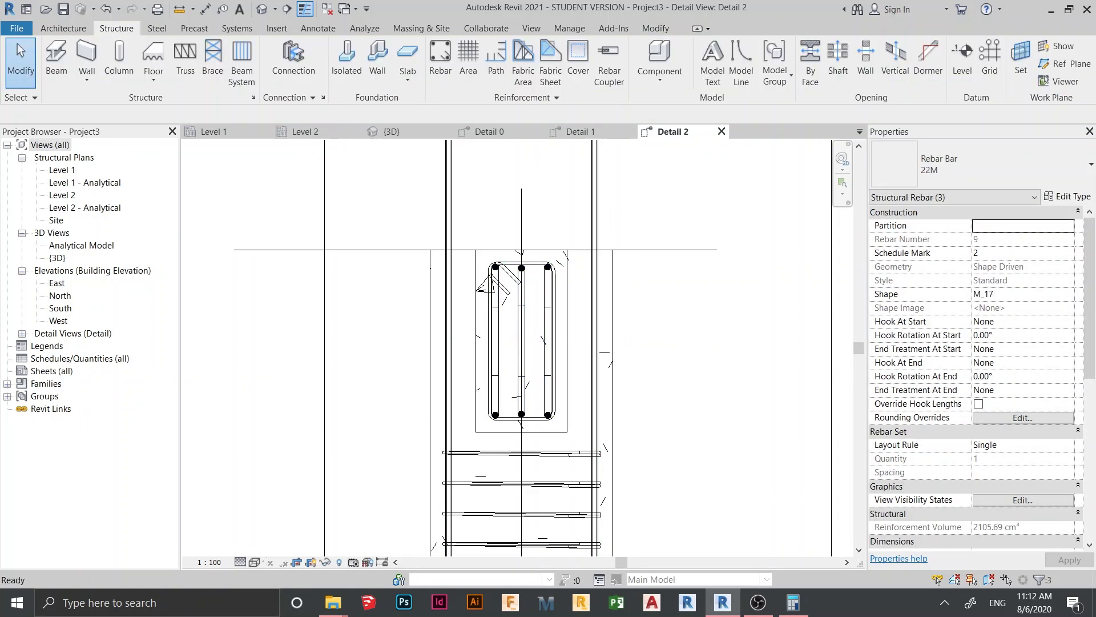
scroll(546, 383, up, 2)
scroll(498, 375, up, 1)
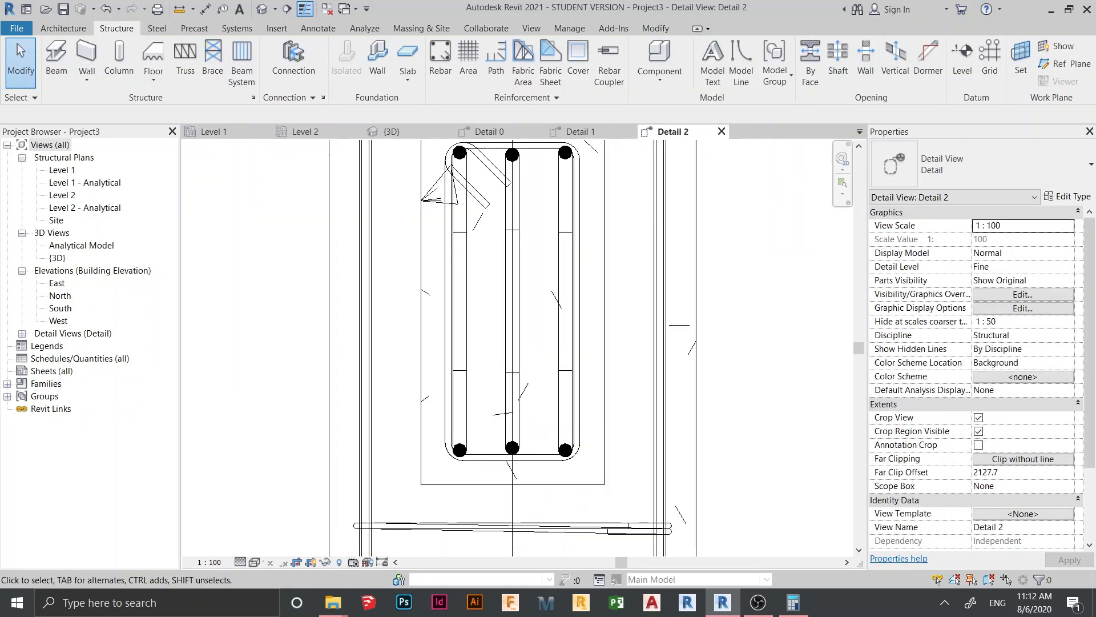
- Align the bottom corner bar below the stirrup hooks with the inner face of the top corner bar's bent leg, so the legs sit side by side
key(a)
key(l)
scroll(474, 403, up, 2)
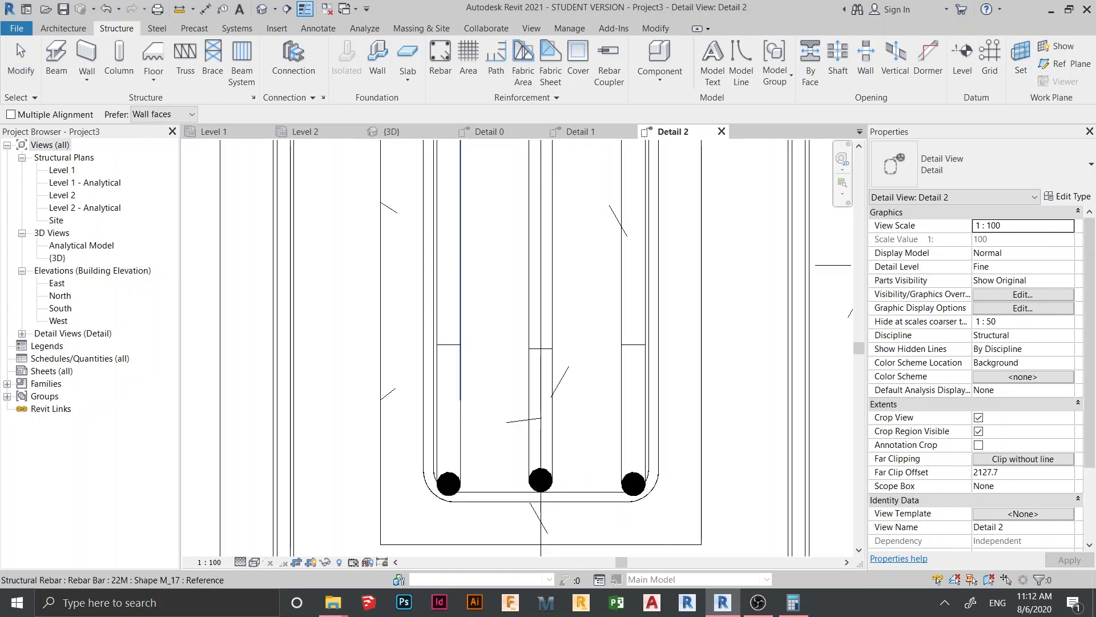
scroll(462, 251, down, 1)
middle_drag(462, 251, 467, 407)
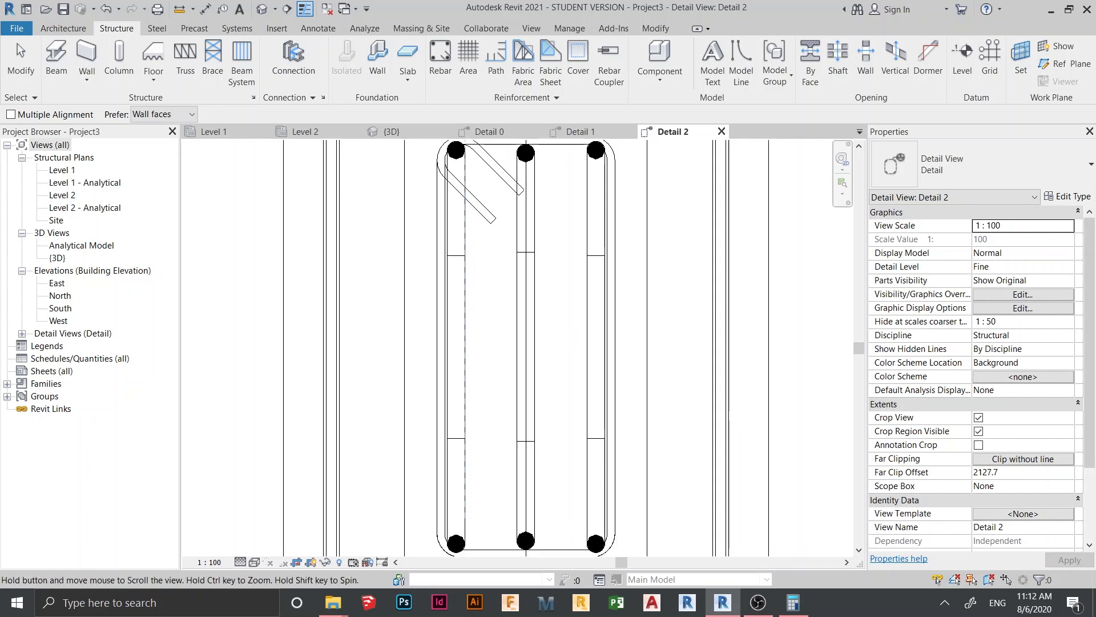
scroll(451, 428, up, 3)
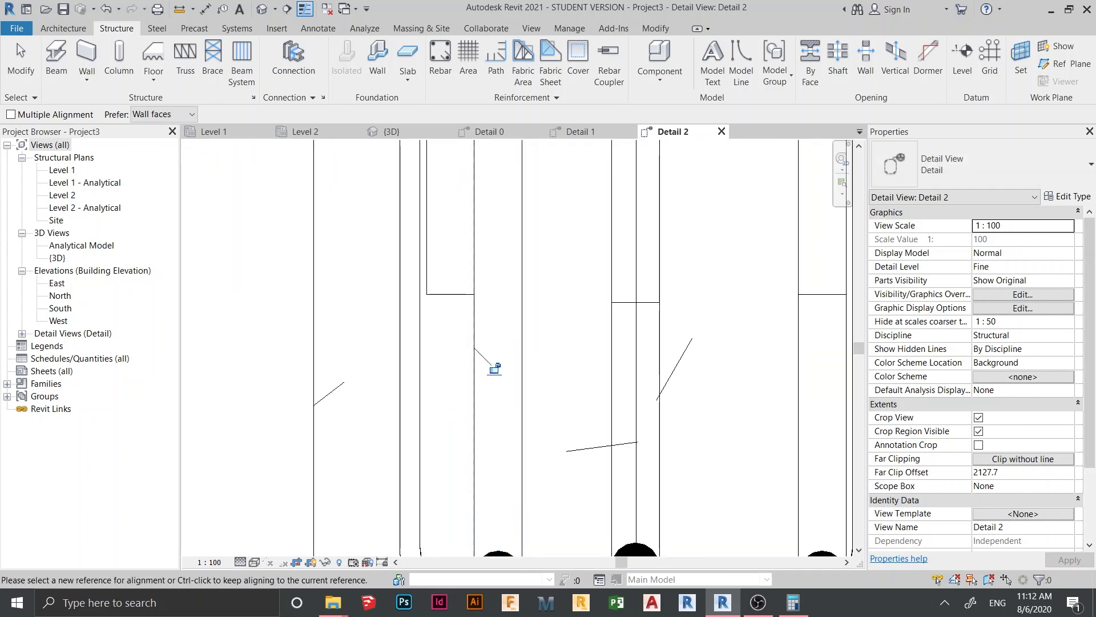
scroll(491, 367, down, 2)
click(462, 391)
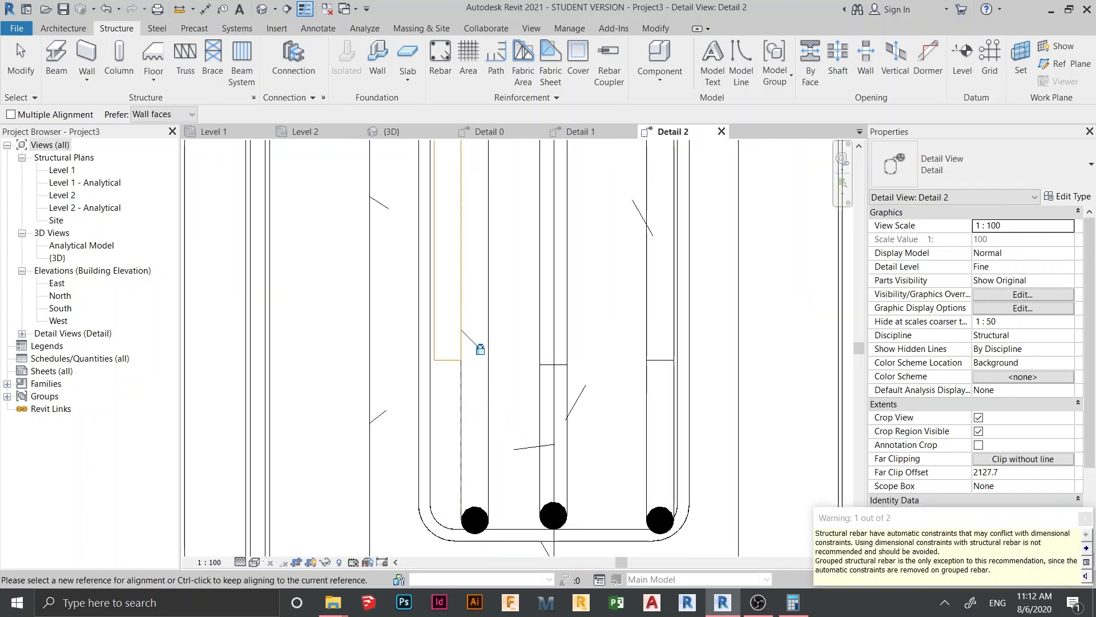
key(Escape)
- Align the middle bottom bar's edge with the side of the middle top bar's bent leg, so the two legs sit side by side
middle_drag(531, 319, 528, 364)
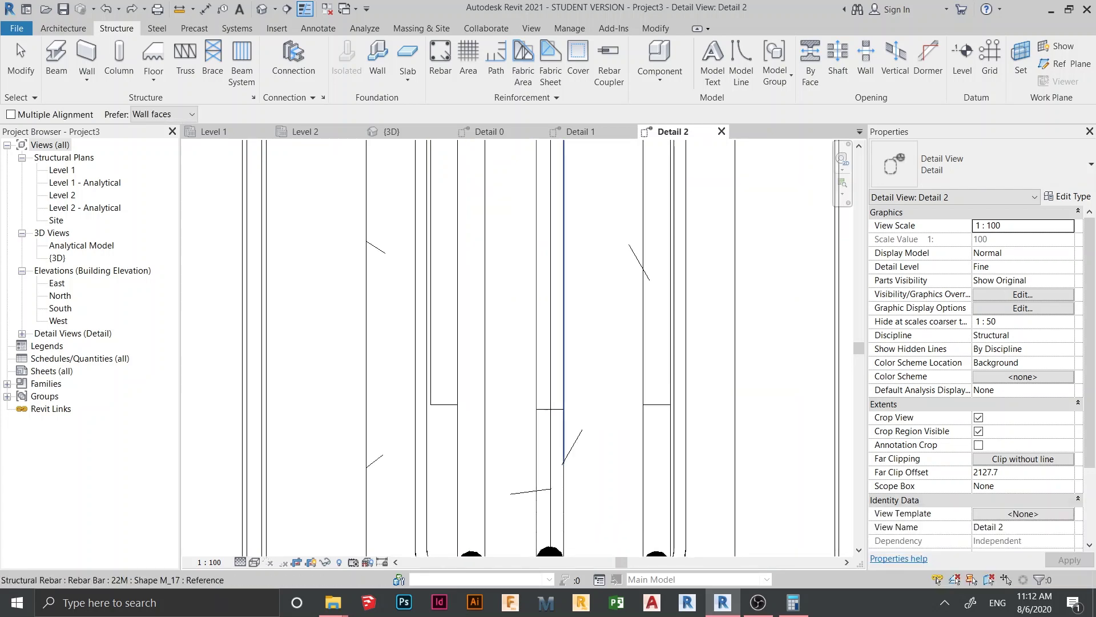
scroll(568, 308, down, 3)
middle_drag(569, 308, 551, 208)
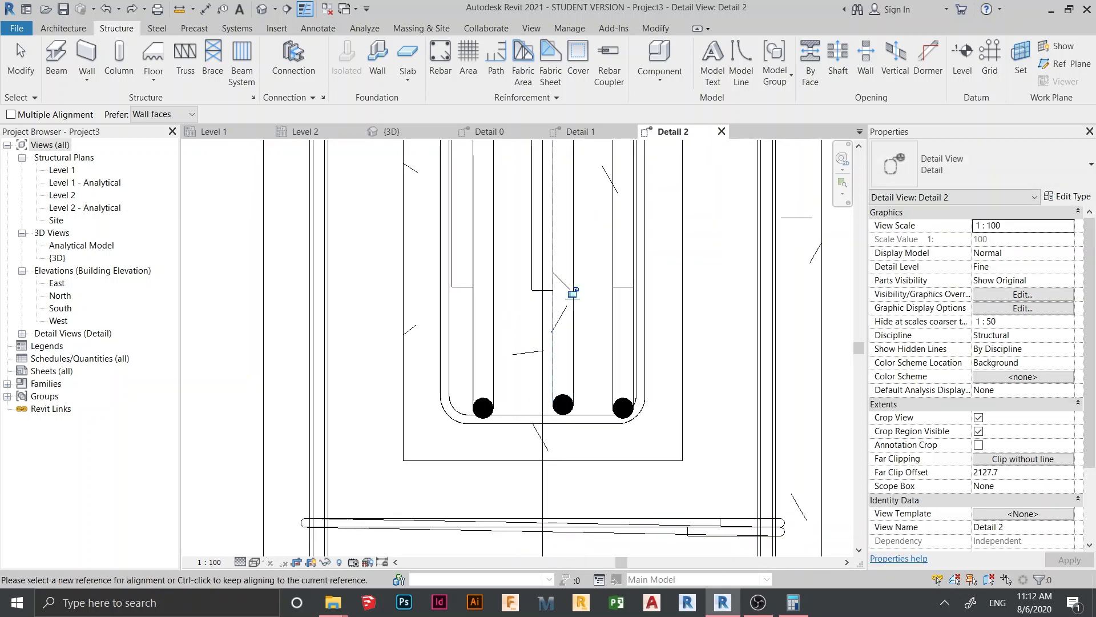
scroll(571, 291, down, 1)
middle_drag(570, 292, 489, 416)
scroll(448, 407, up, 3)
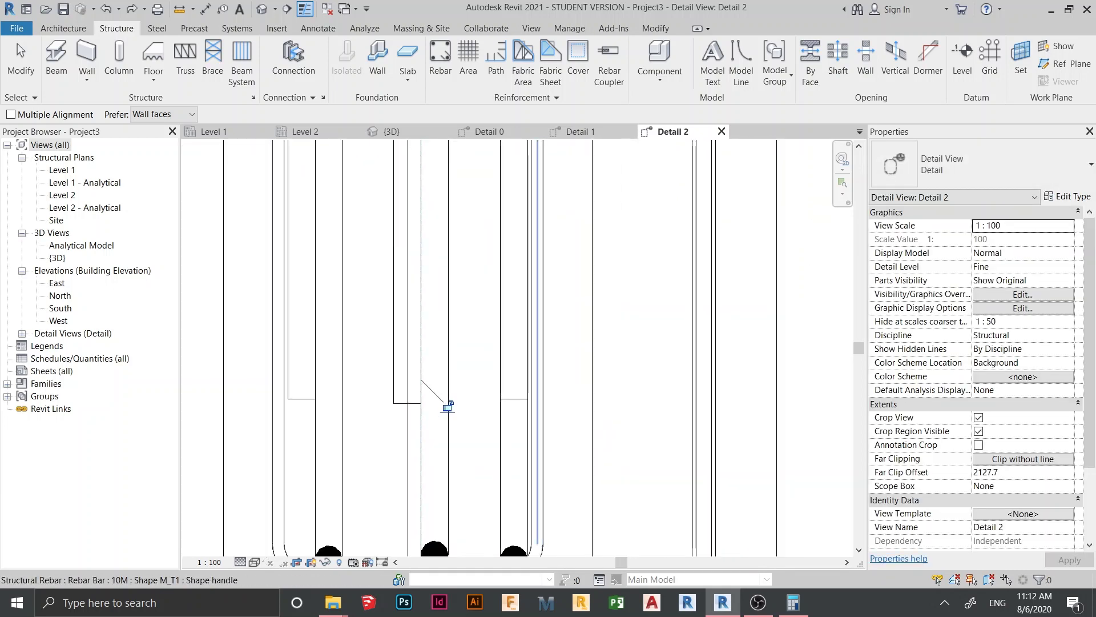
- Align the bottom corner bar opposite the stirrup hooks with the inner face of the top bar's leg above it, and finish aligning
scroll(448, 407, down, 3)
scroll(610, 406, down, 1)
scroll(609, 456, down, 1)
middle_drag(609, 474, 603, 155)
scroll(573, 334, up, 4)
scroll(561, 400, up, 1)
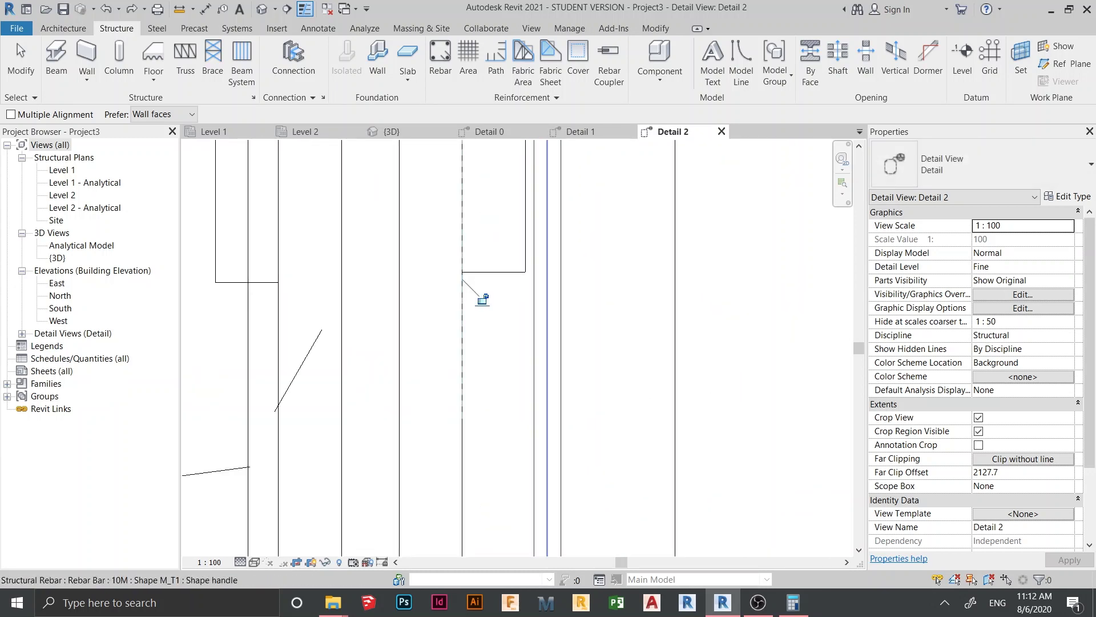
scroll(491, 309, down, 6)
key(Escape)
key(Escape)
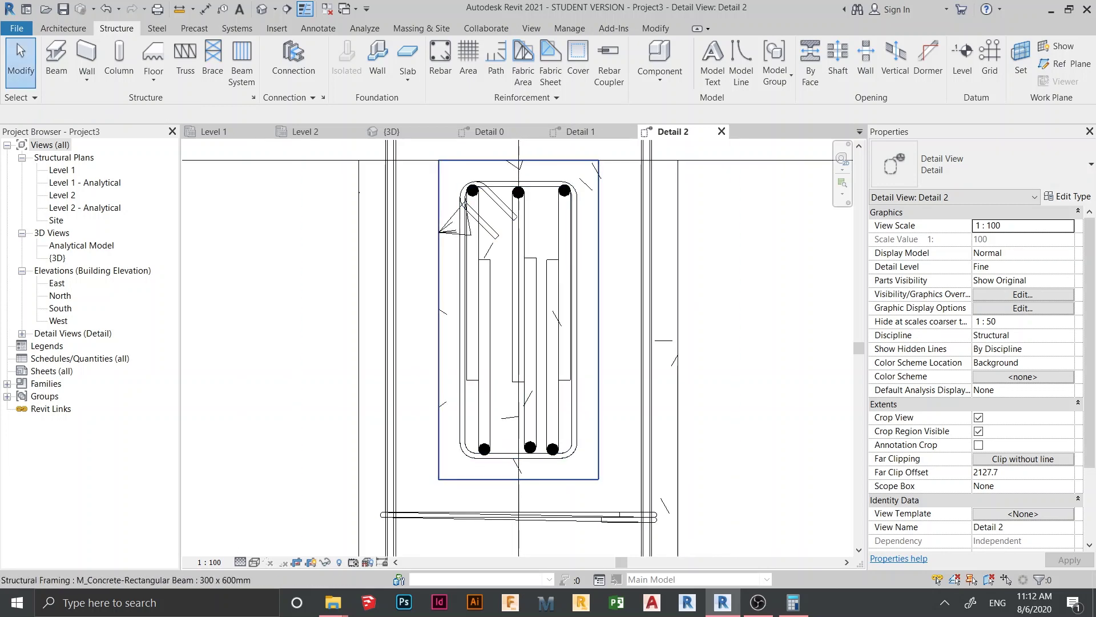
- Examine the whole frame's reinforcement in the {3D} view, including the beam bars anchored in the columns
scroll(263, 434, down, 2)
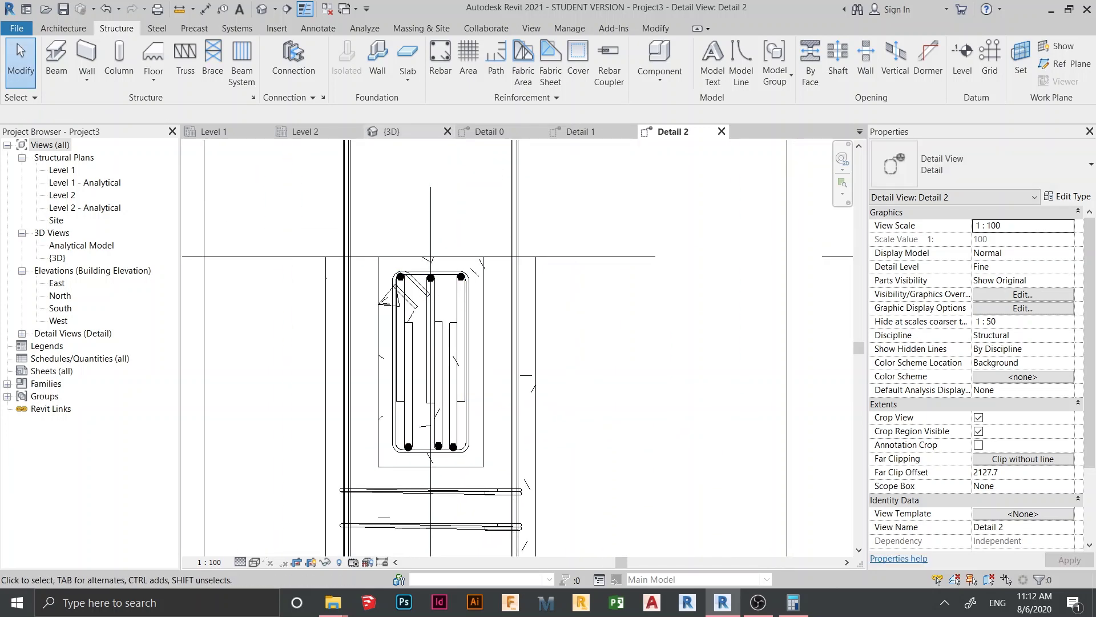
click(388, 131)
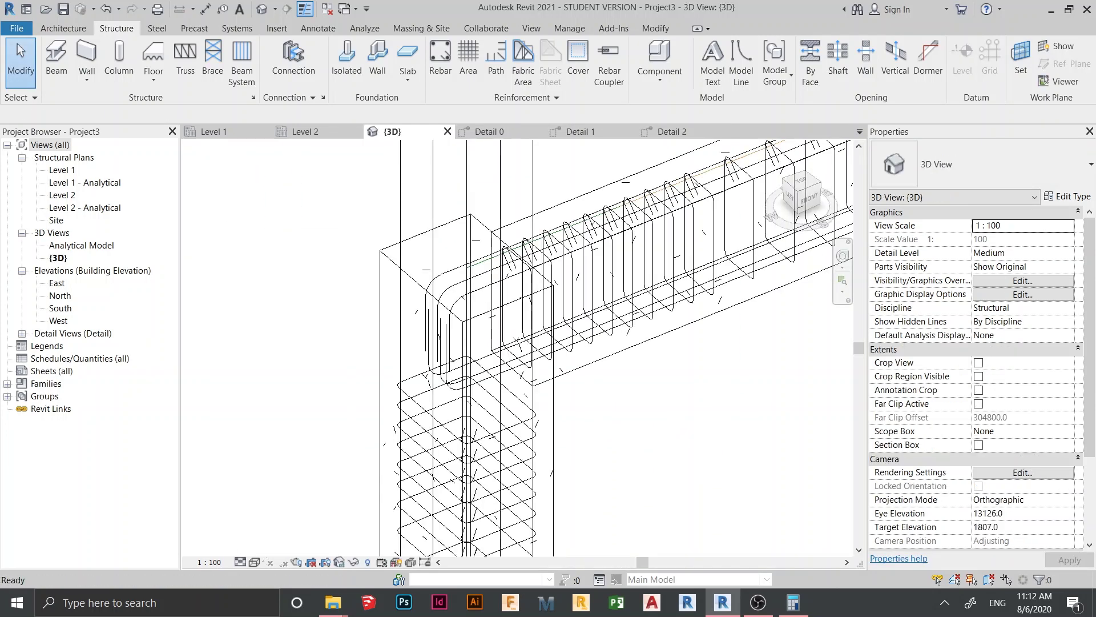
scroll(582, 451, down, 4)
middle_drag(582, 451, 371, 297)
scroll(371, 297, down, 1)
middle_drag(371, 297, 420, 311)
shift+middle_drag(562, 399, 583, 372)
scroll(457, 360, up, 4)
middle_drag(400, 349, 457, 394)
scroll(531, 391, down, 5)
middle_drag(534, 394, 442, 300)
shift+middle_drag(442, 300, 479, 348)
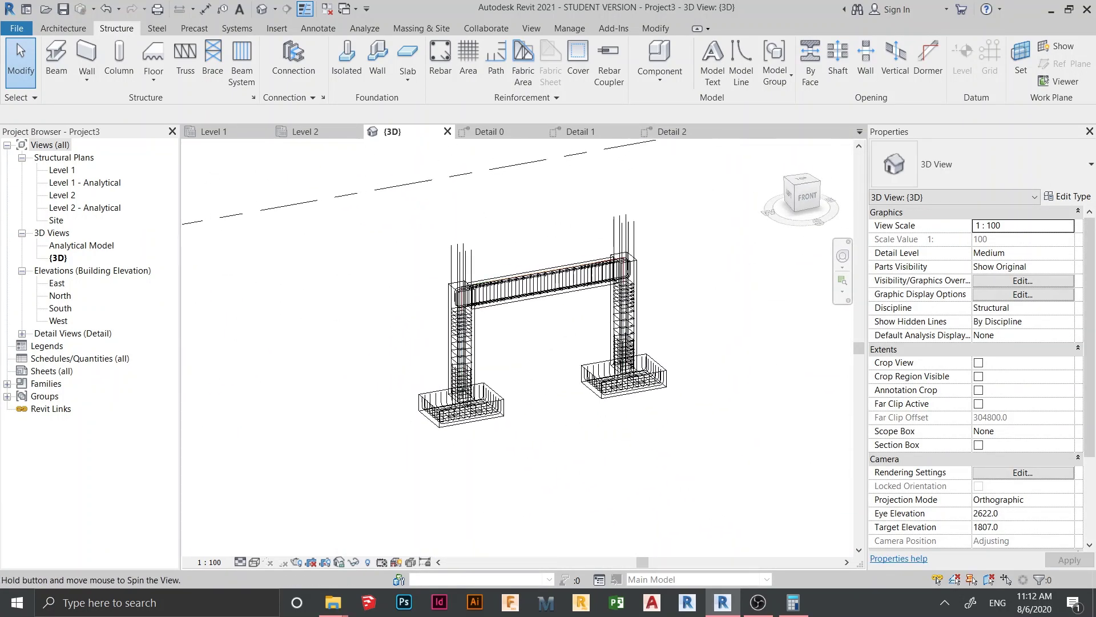
scroll(480, 411, up, 2)
scroll(571, 434, down, 1)
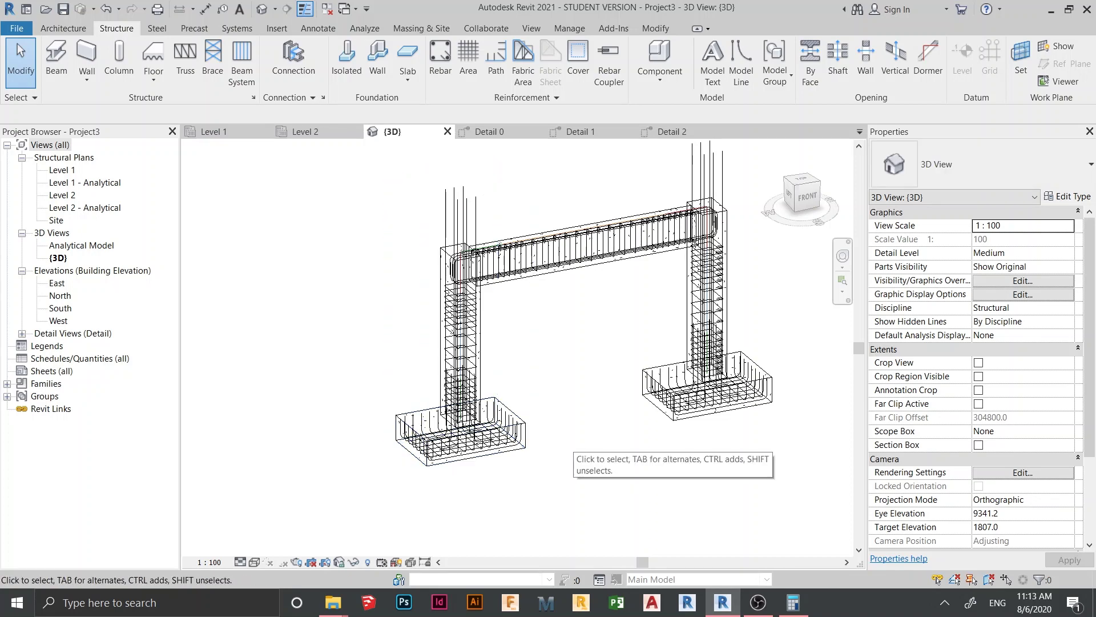
scroll(571, 434, down, 2)
shift+middle_drag(571, 434, 517, 465)
- Ungroup the two Rebar Group model groups at the columns and footings
drag(689, 204, 238, 471)
key(Escape)
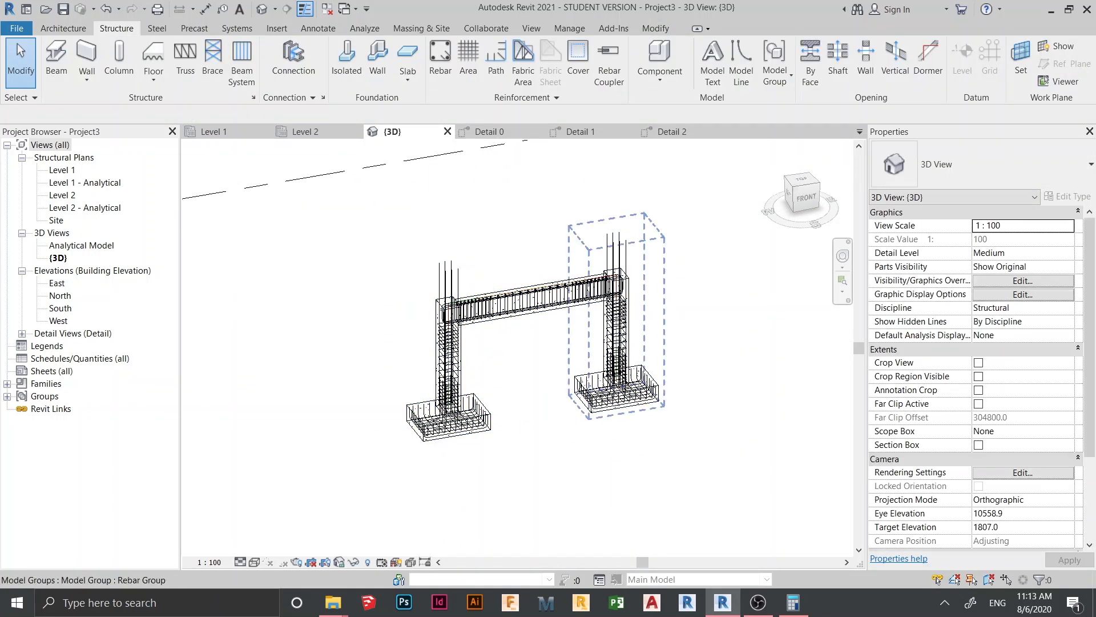
click(658, 385)
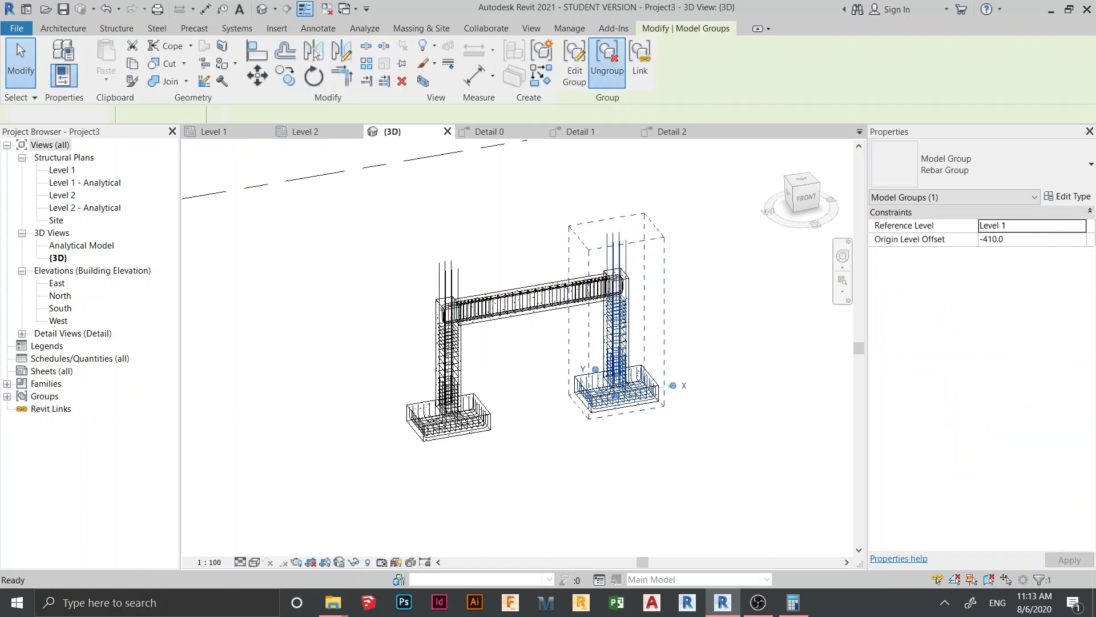
click(449, 365)
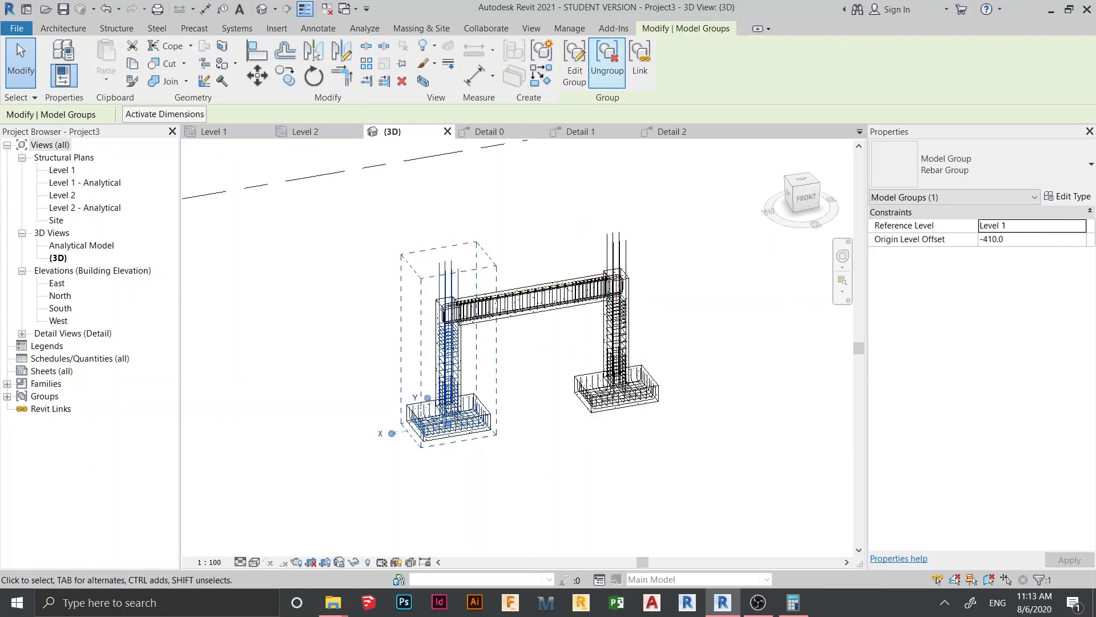
click(607, 64)
key(Escape)
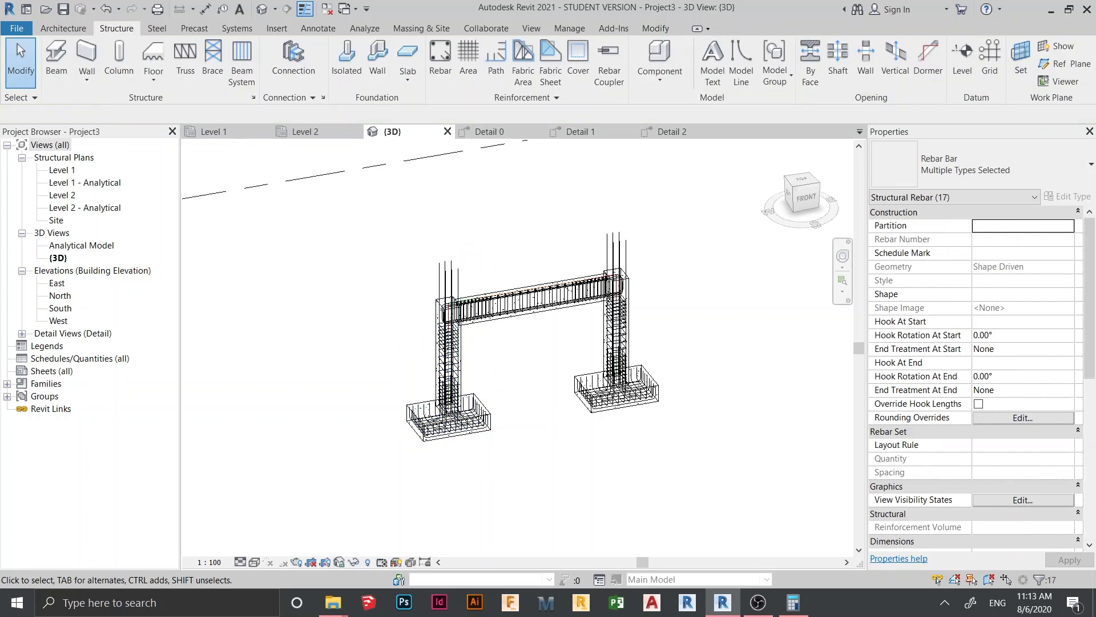
- Select the entire frame and filter the selection to Structural Rebar only
scroll(630, 300, down, 3)
drag(668, 234, 448, 418)
click(574, 57)
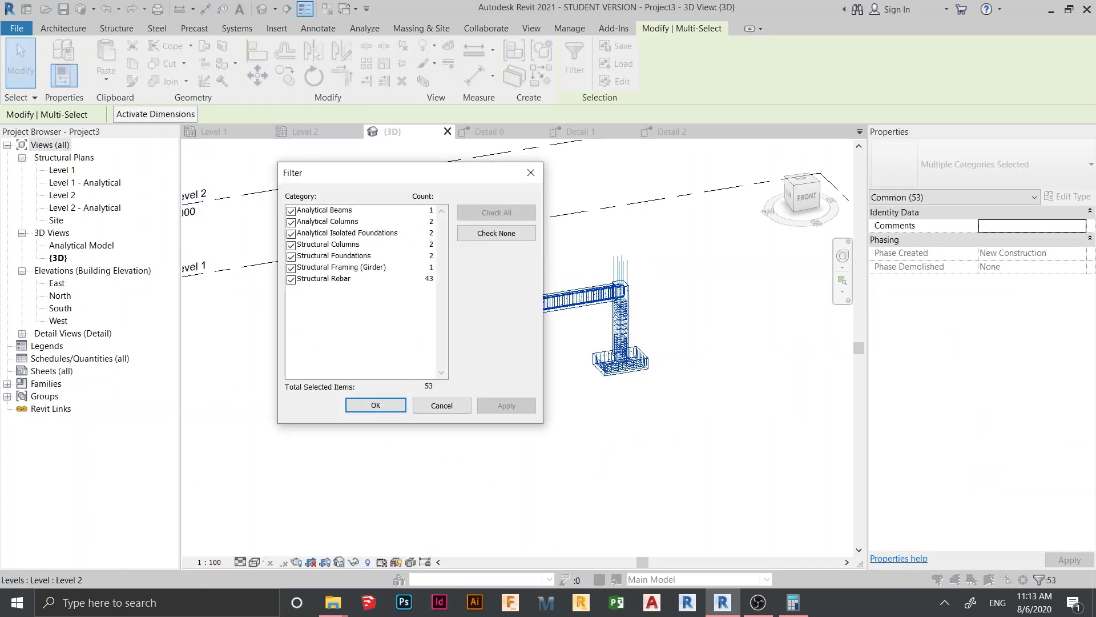
drag(366, 173, 559, 119)
click(690, 180)
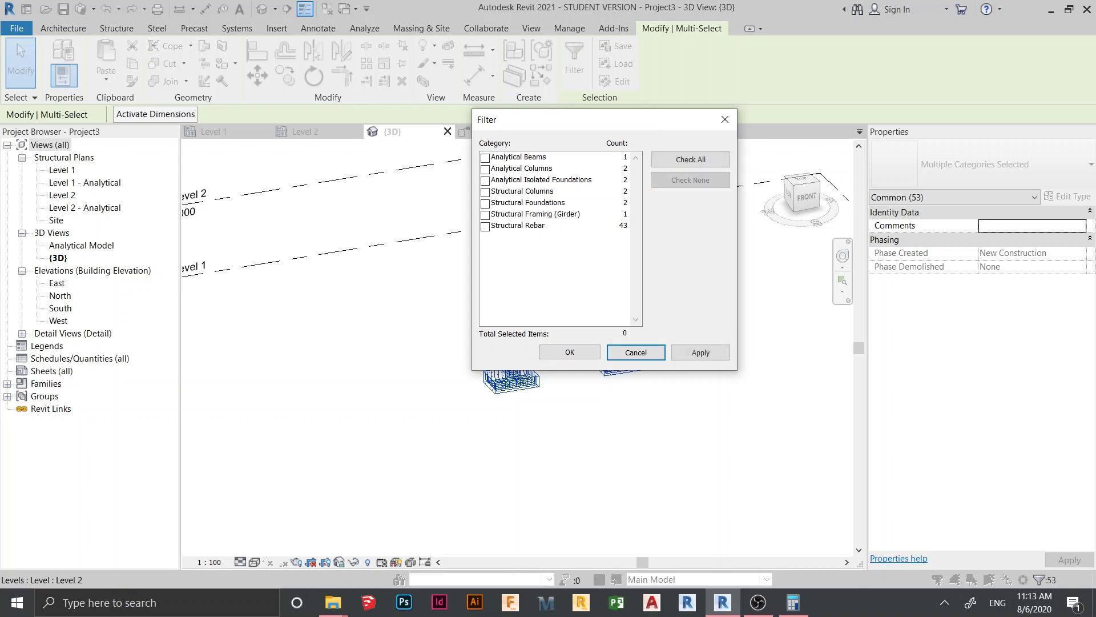
click(485, 226)
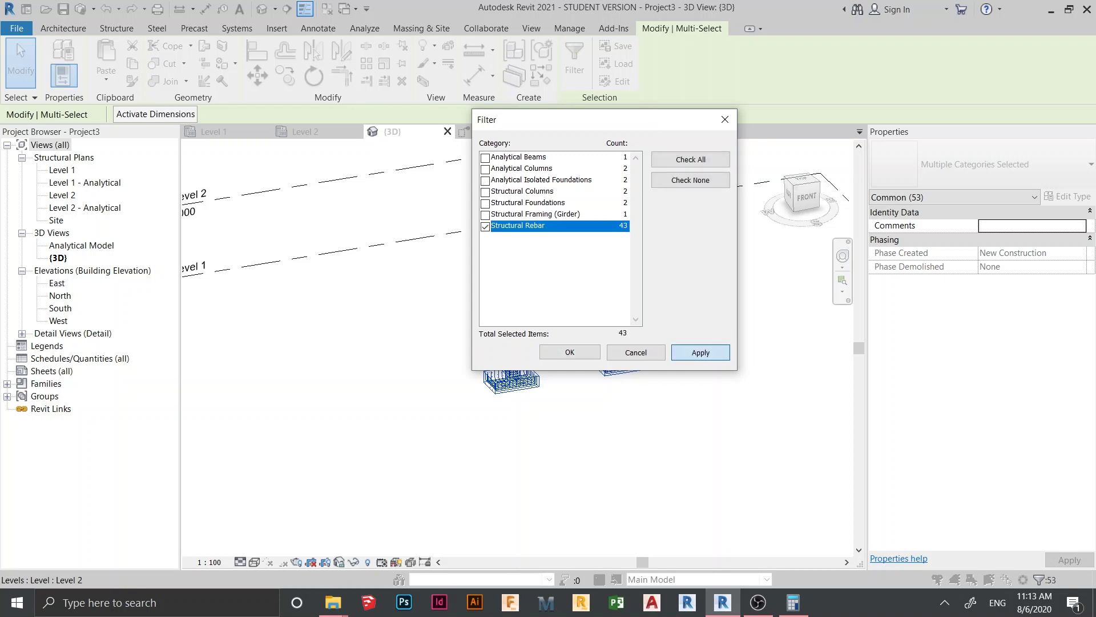
click(570, 352)
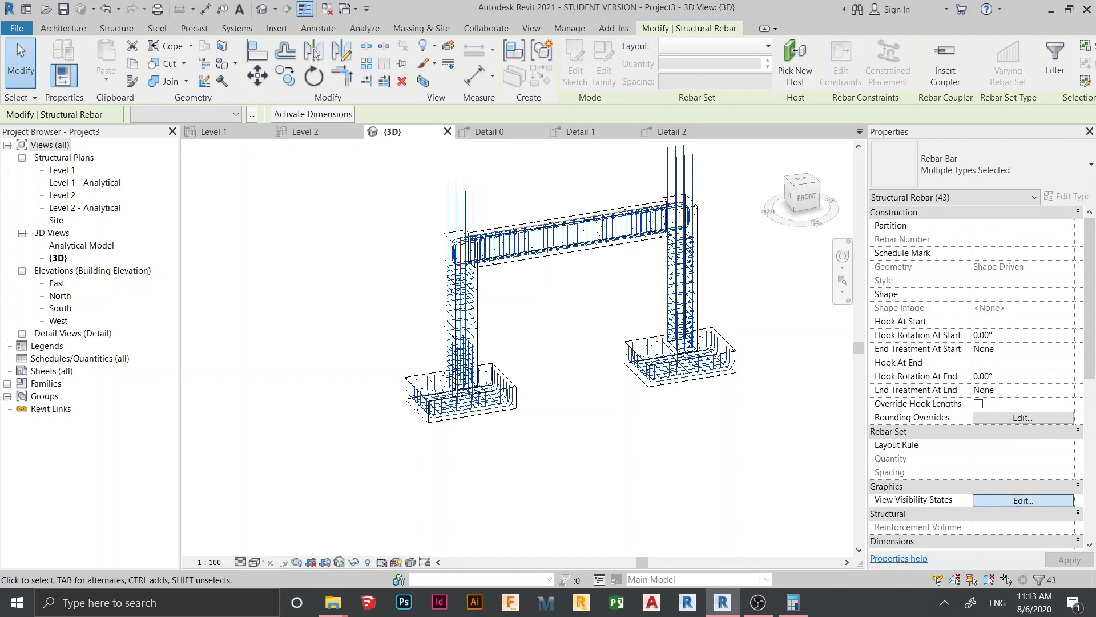
- Make the selected rebar display unobscured and as solid in the {3D} view, and as solid in the Analytical Model view
click(1022, 500)
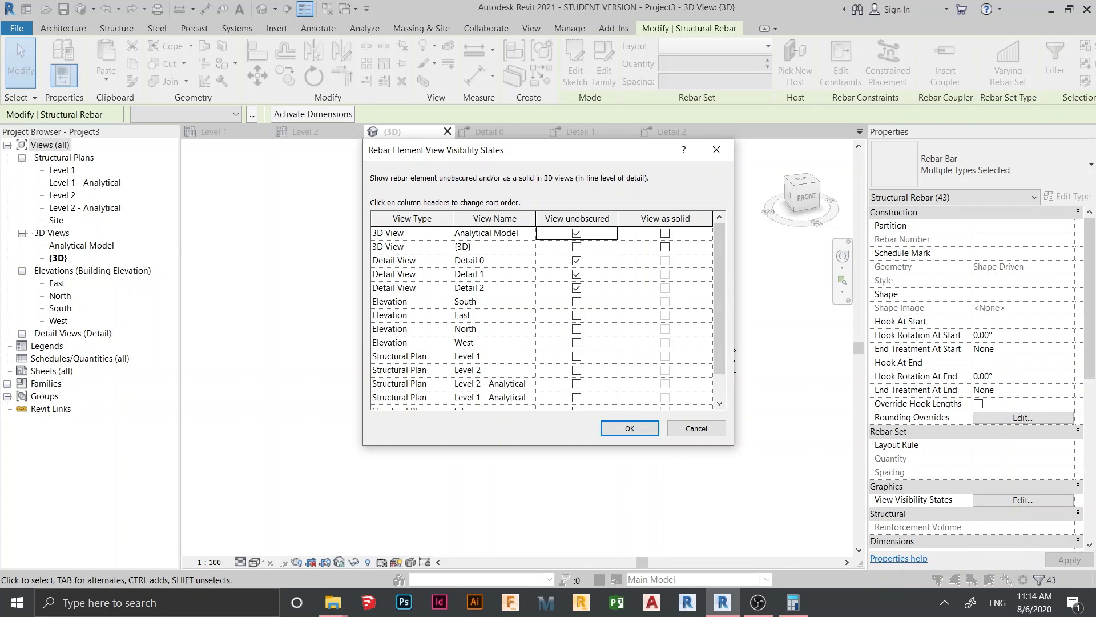
click(665, 247)
click(577, 247)
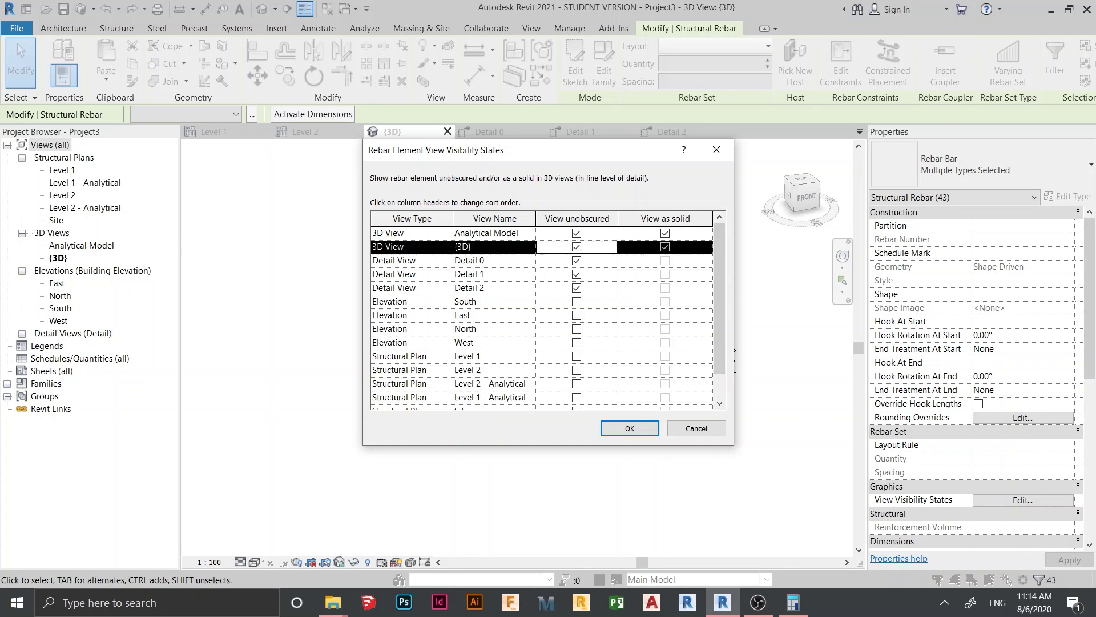
key(Return)
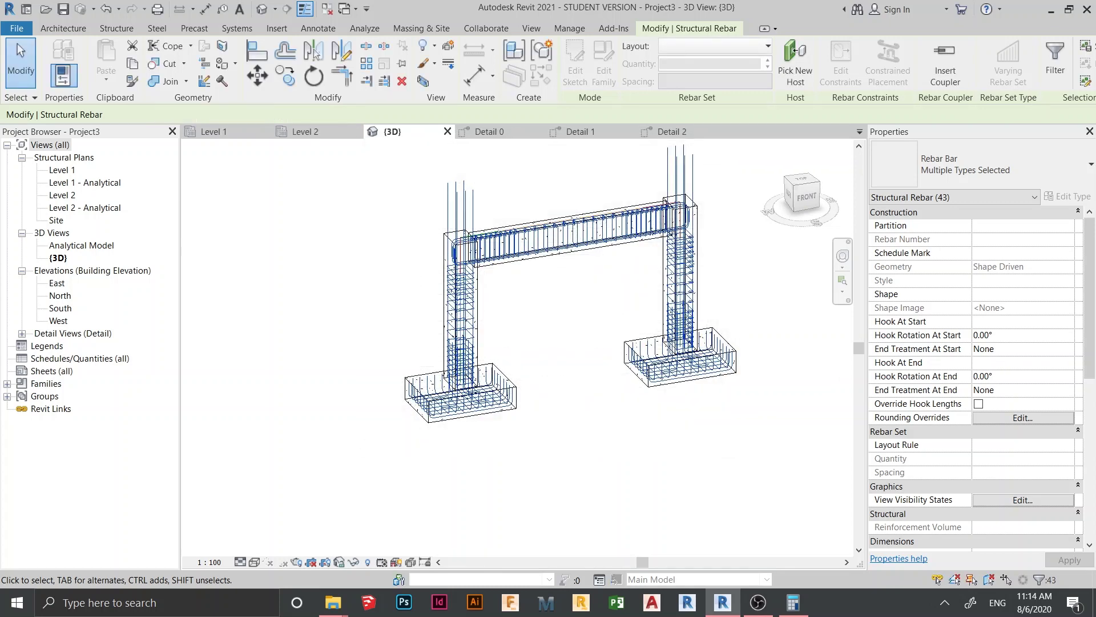
- Set the 3D view's detail level to Fine and deselect the rebar to check the solid bars at the column
click(240, 562)
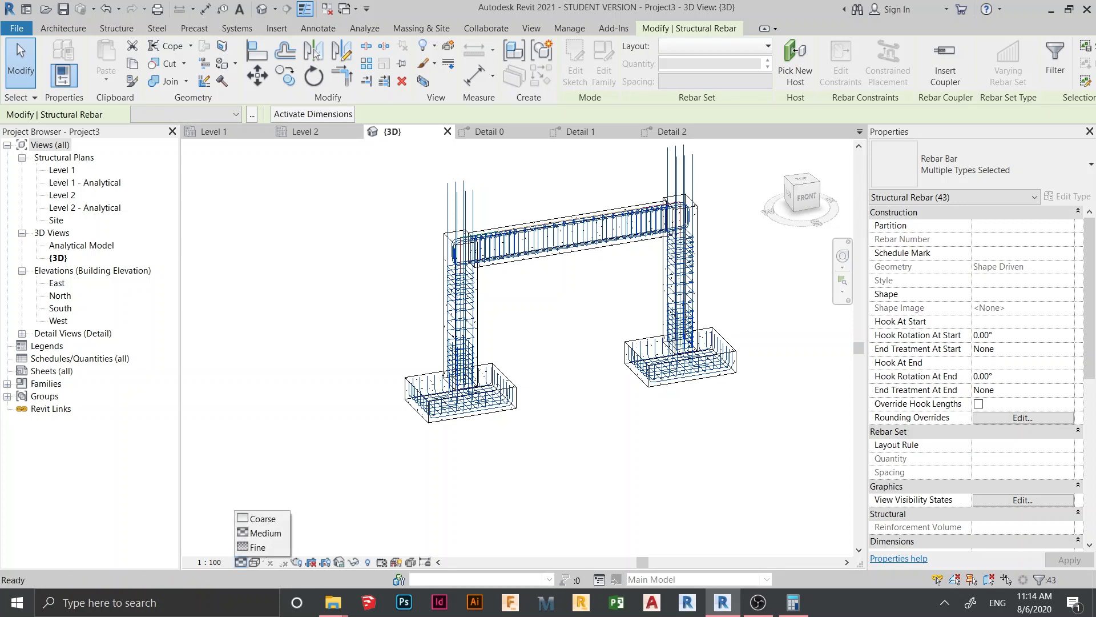
click(258, 547)
key(Escape)
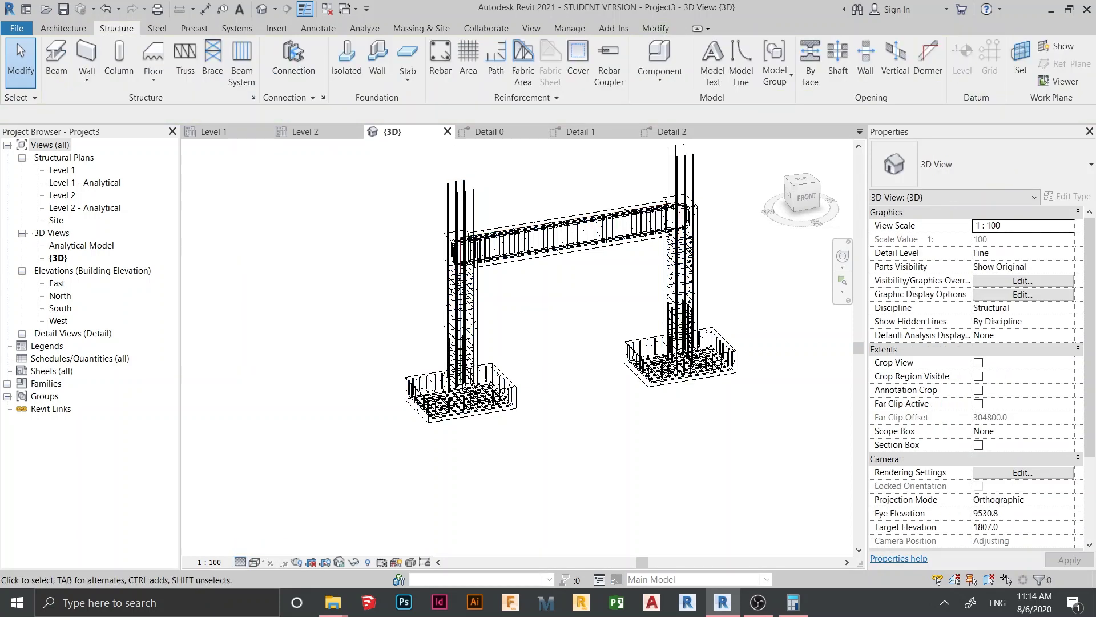
scroll(489, 209, up, 5)
middle_drag(377, 149, 484, 276)
scroll(485, 277, up, 2)
scroll(485, 275, down, 2)
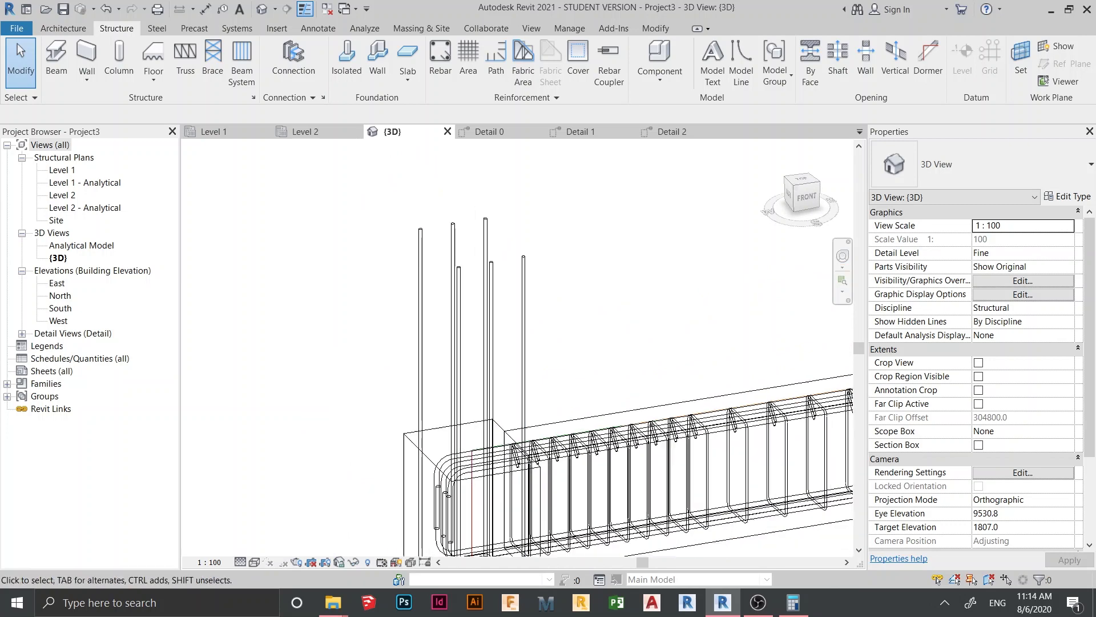
scroll(514, 274, down, 5)
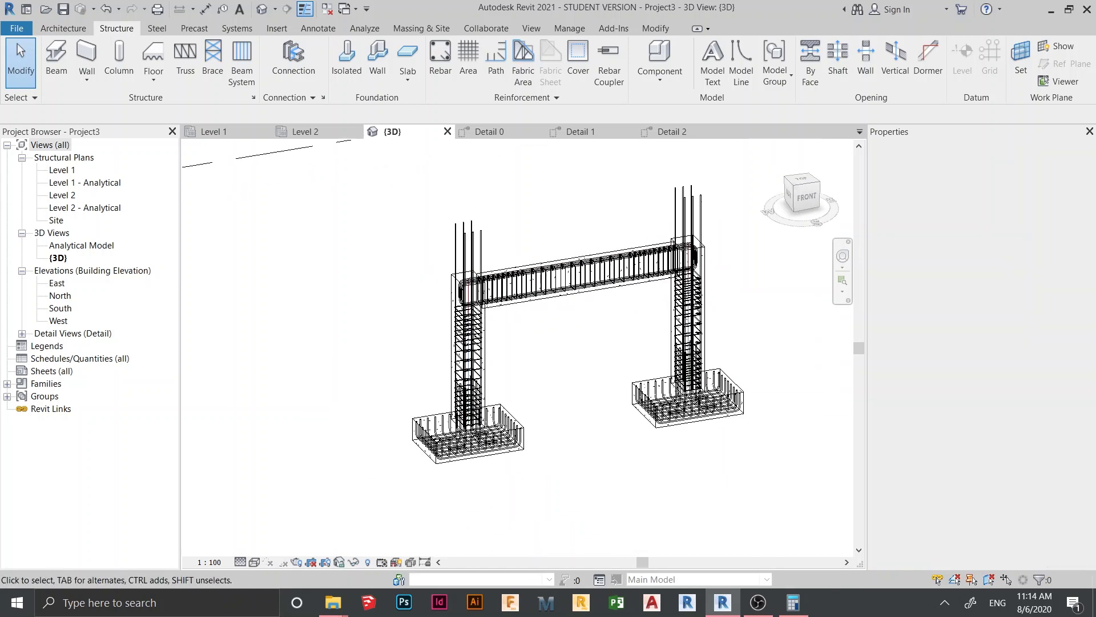
- Switch the 3D view to the realistic visual style and inspect the reinforcement at the beam-column joint
click(254, 562)
click(319, 547)
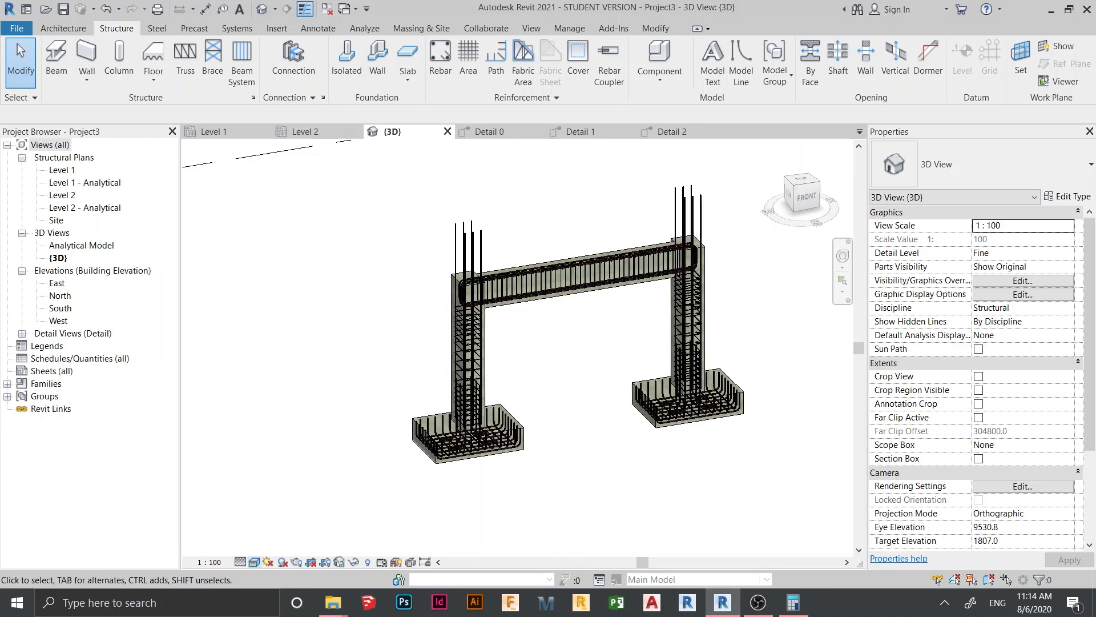
scroll(487, 284, up, 3)
scroll(456, 266, up, 4)
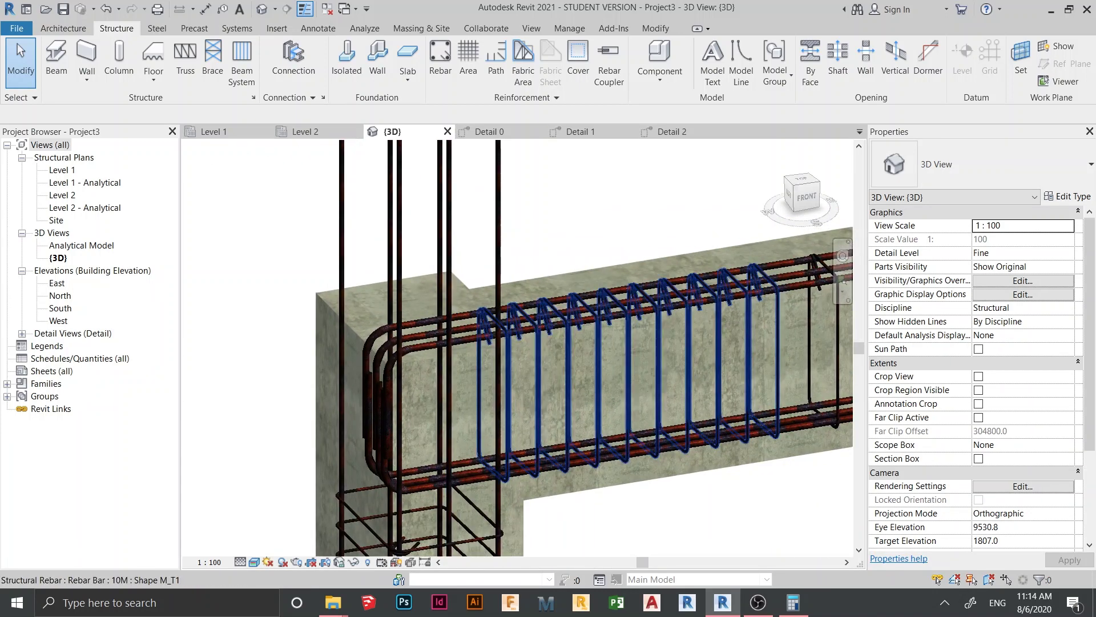
middle_drag(538, 320, 409, 530)
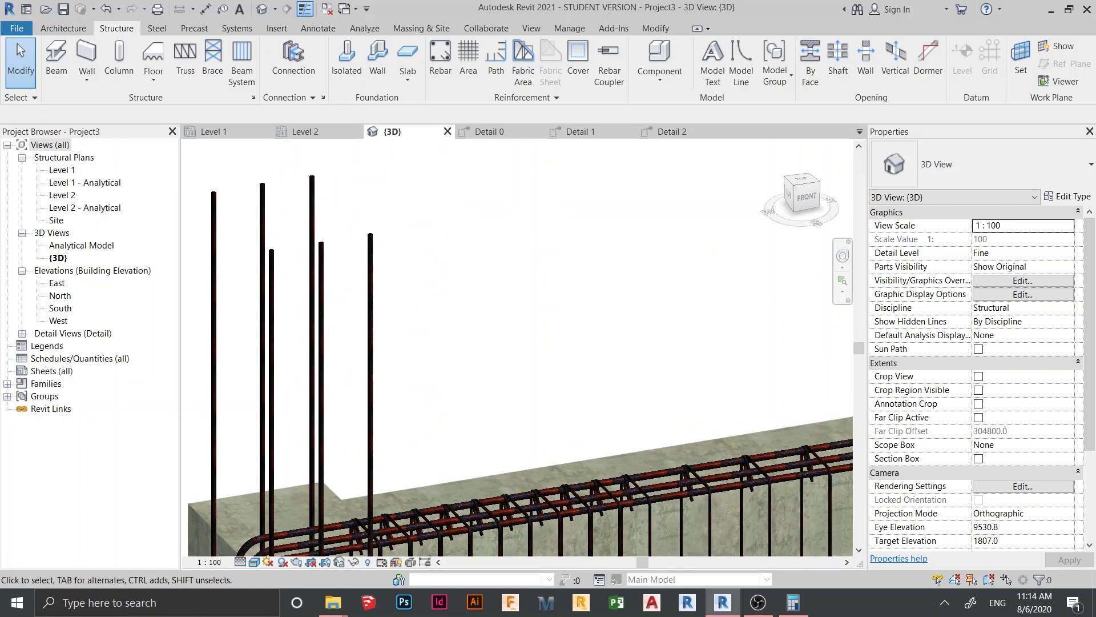
scroll(518, 186, down, 2)
middle_drag(518, 187, 447, 73)
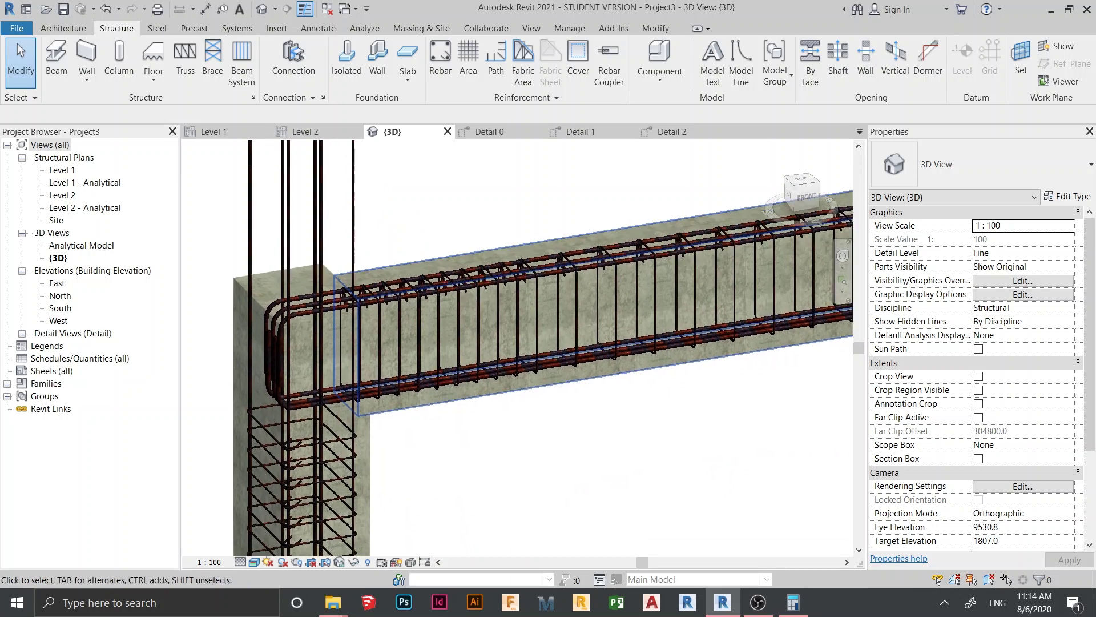
scroll(551, 412, down, 1)
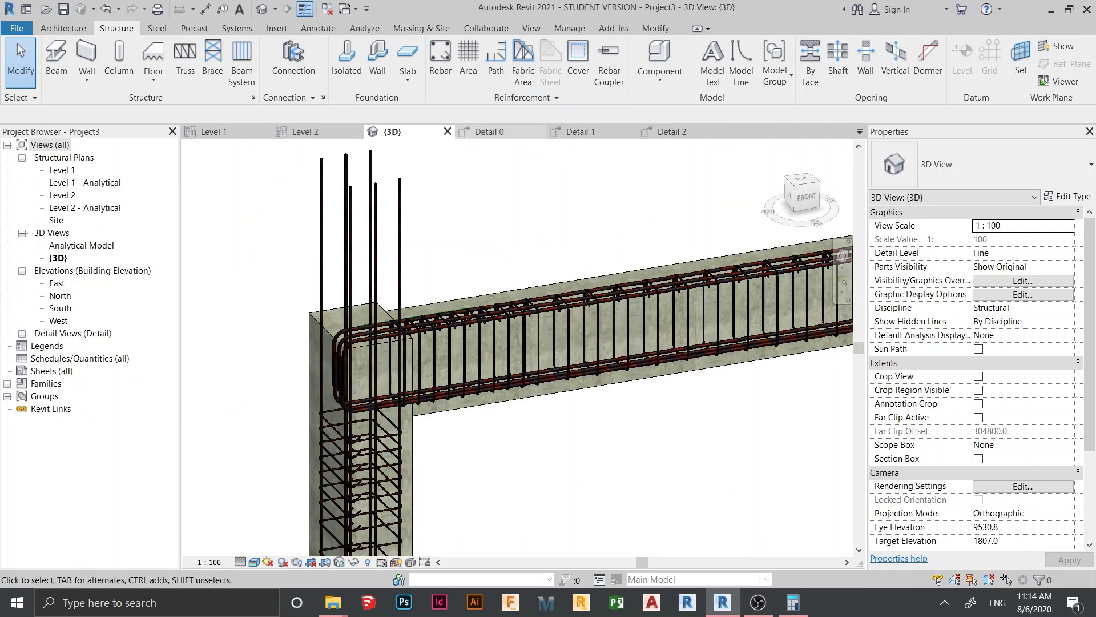
- Close the Detail 0, Detail 1, Detail 2 and Level 2 views, keeping the whole frame in the {3D} view
click(538, 131)
click(538, 131)
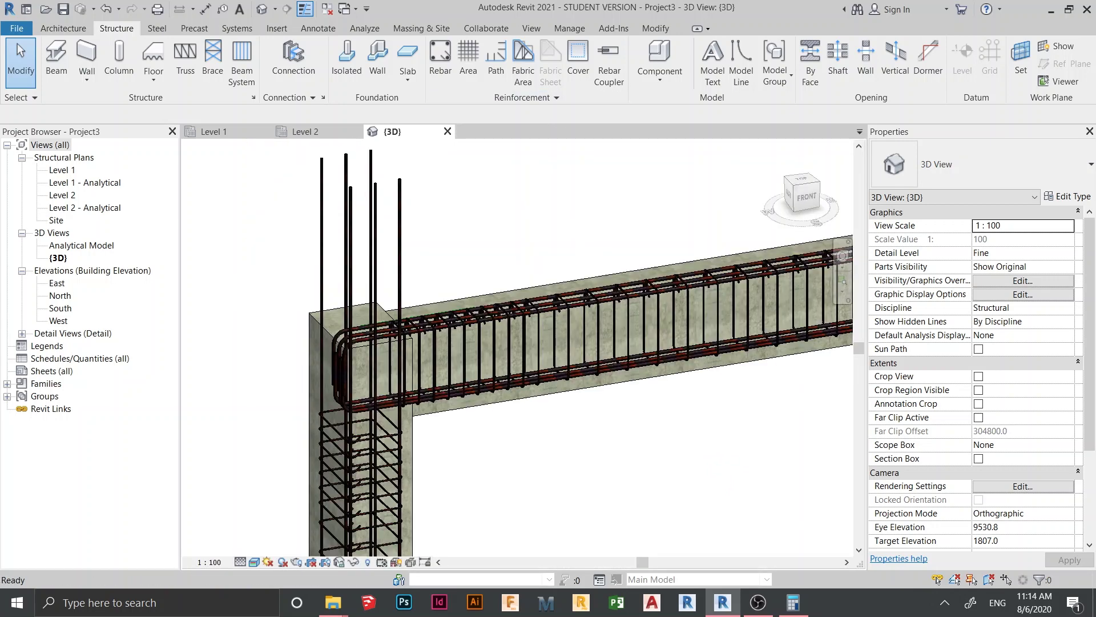
click(356, 132)
scroll(520, 390, down, 4)
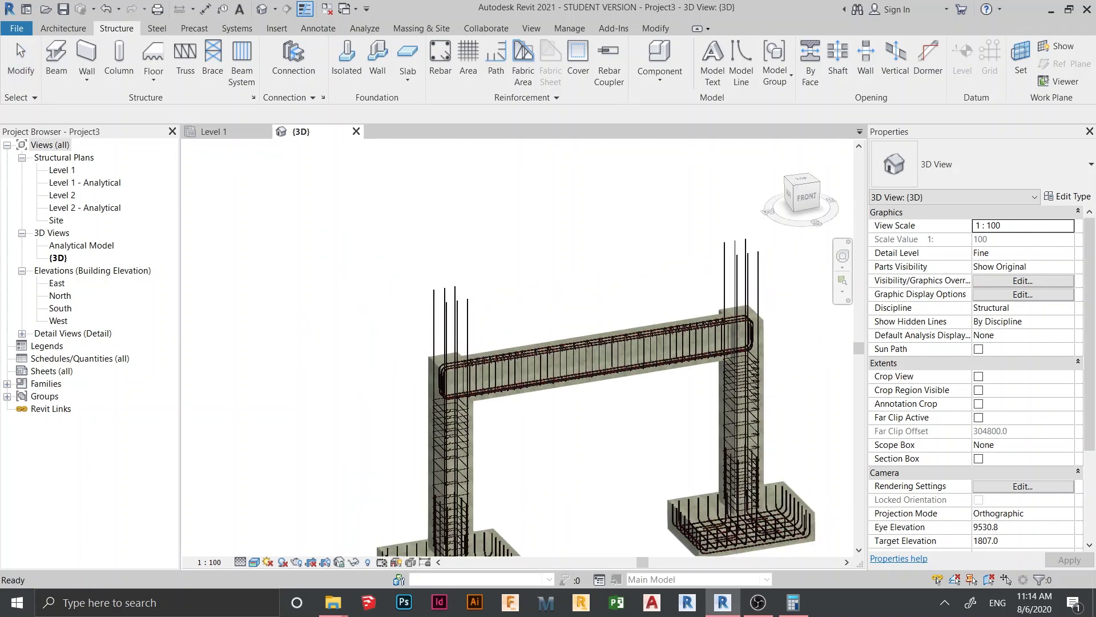
- Examine the solid reinforcement of the right footing, column and beam up close, then the whole frame
middle_drag(519, 389, 503, 377)
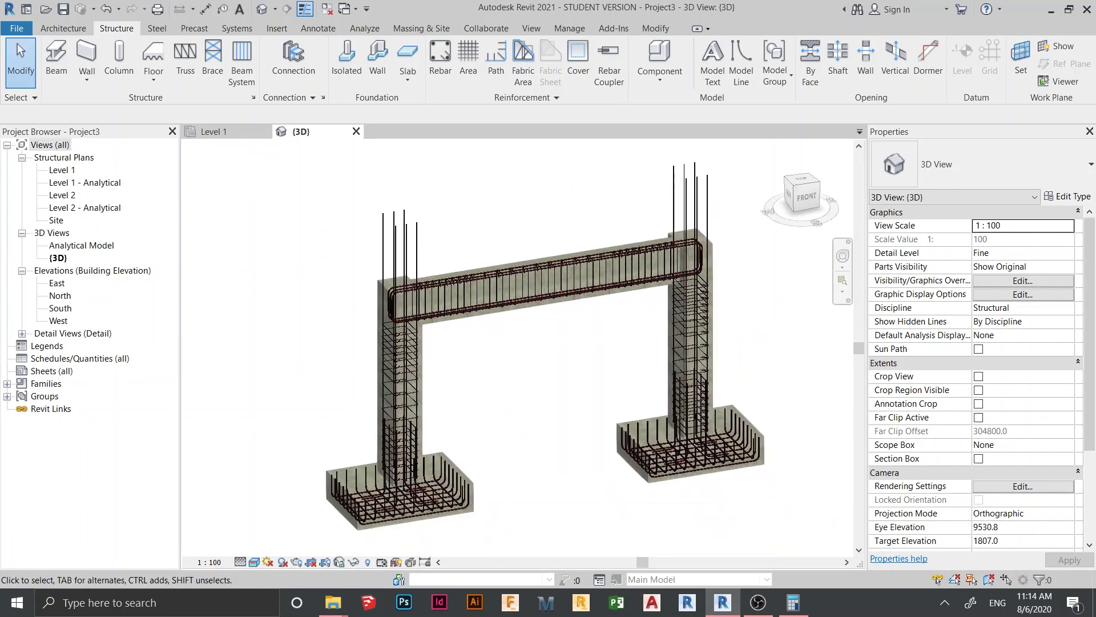
scroll(715, 434, up, 5)
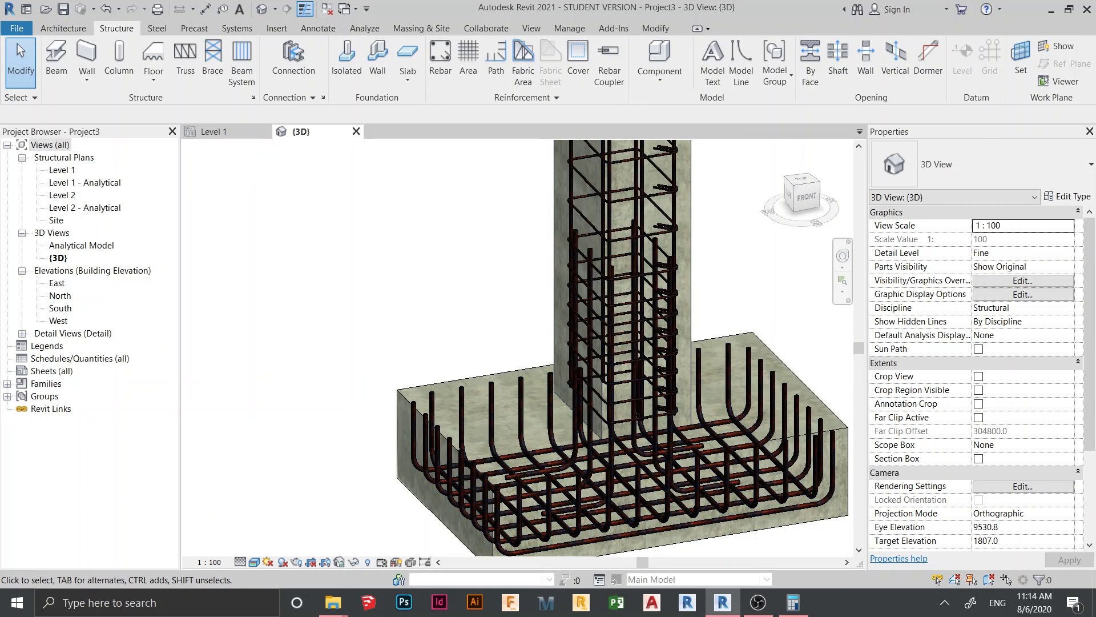
middle_drag(716, 251, 799, 515)
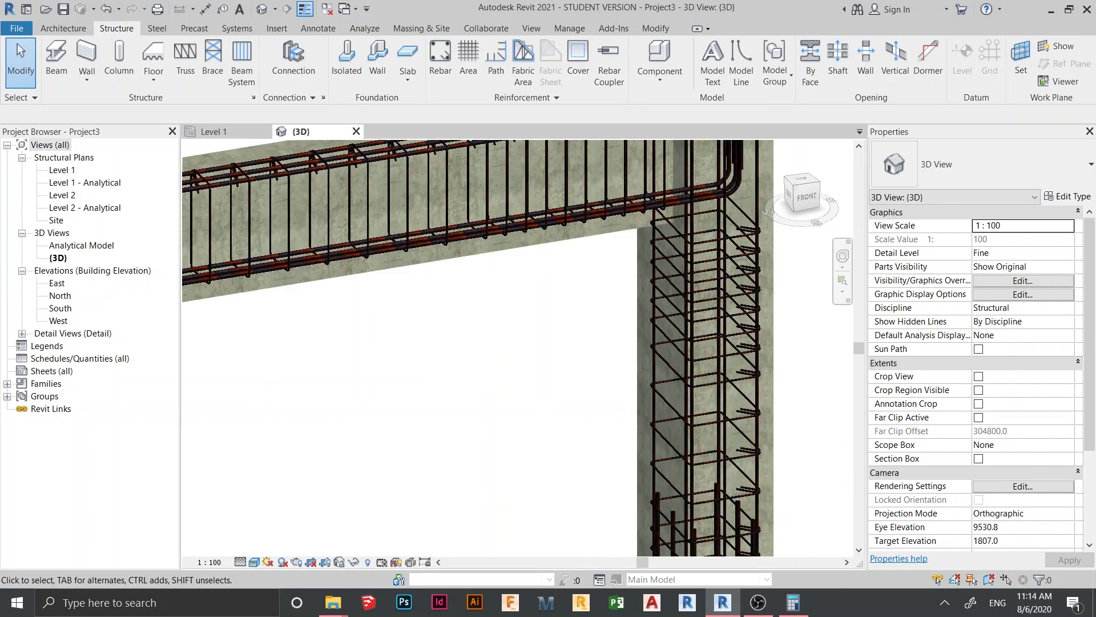
middle_drag(338, 199, 394, 340)
scroll(462, 291, down, 3)
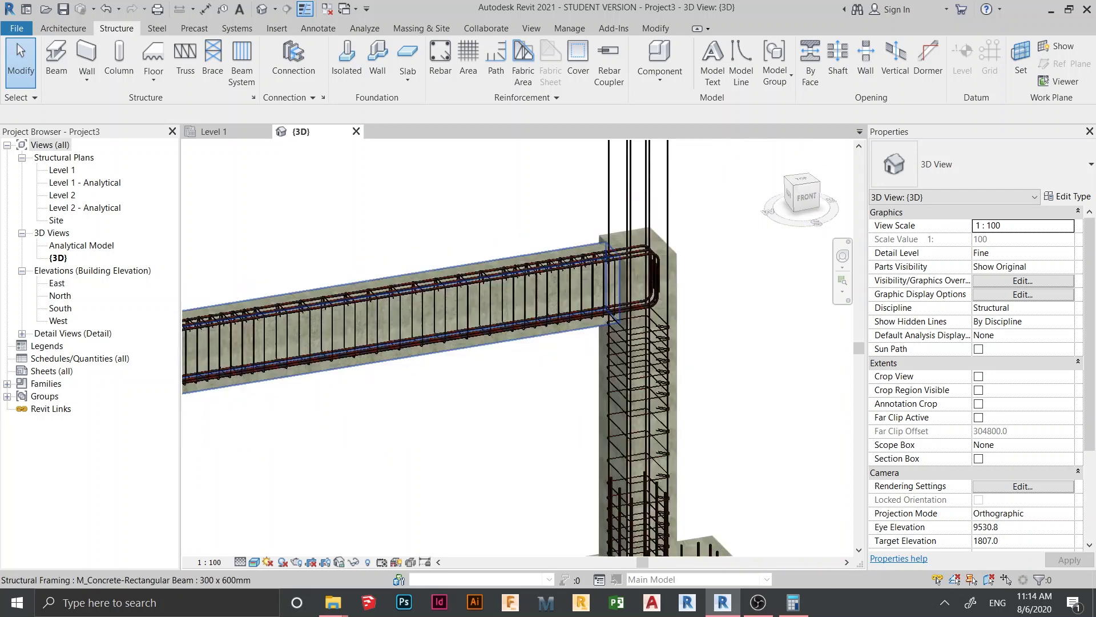
middle_drag(420, 411, 586, 309)
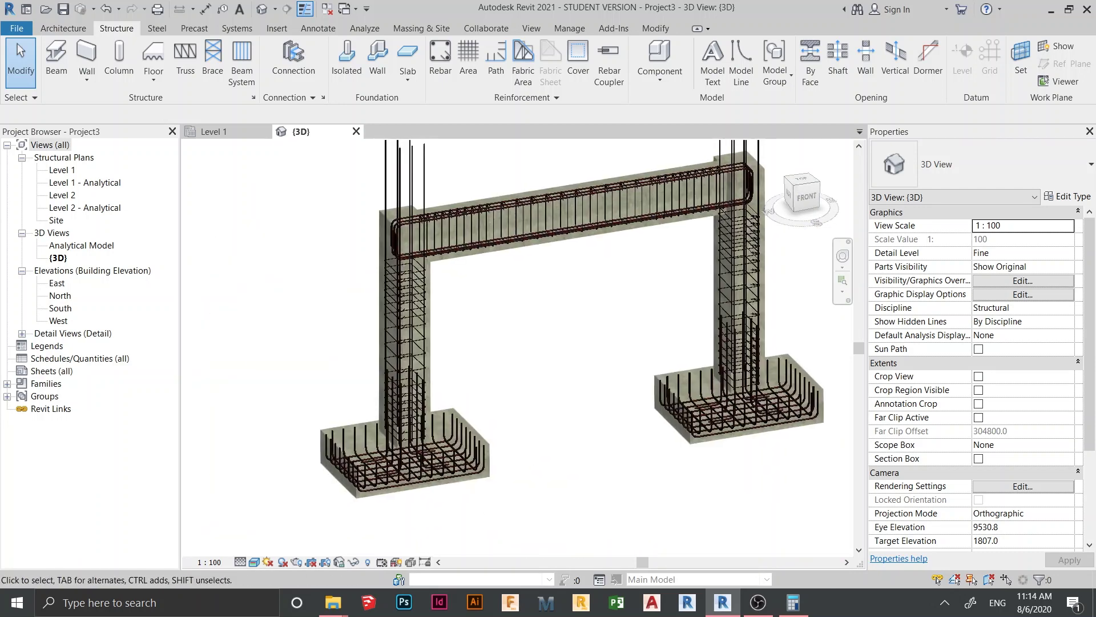
- Return the 3D view to its home orientation and inspect the beam, column and footing reinforcement from that angle
click(775, 149)
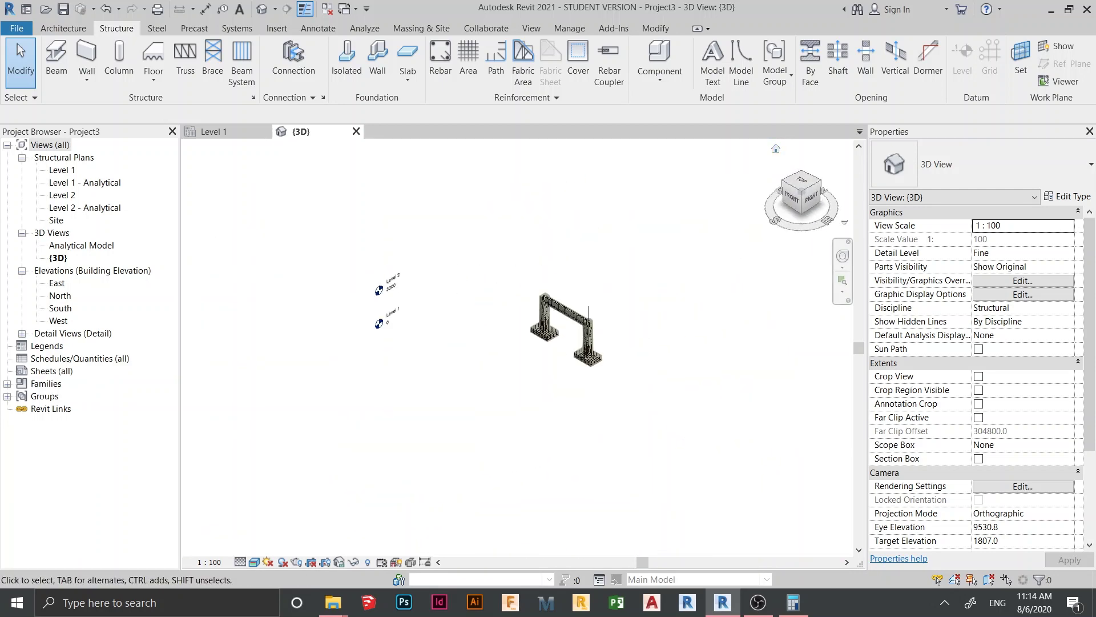
scroll(443, 264, up, 5)
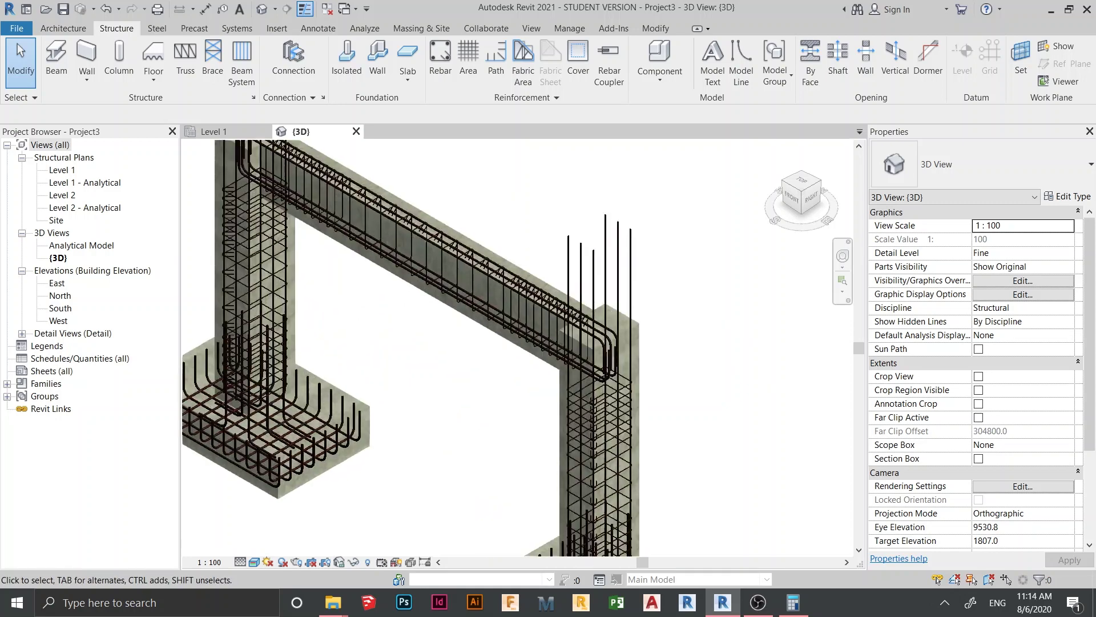
middle_drag(443, 265, 571, 284)
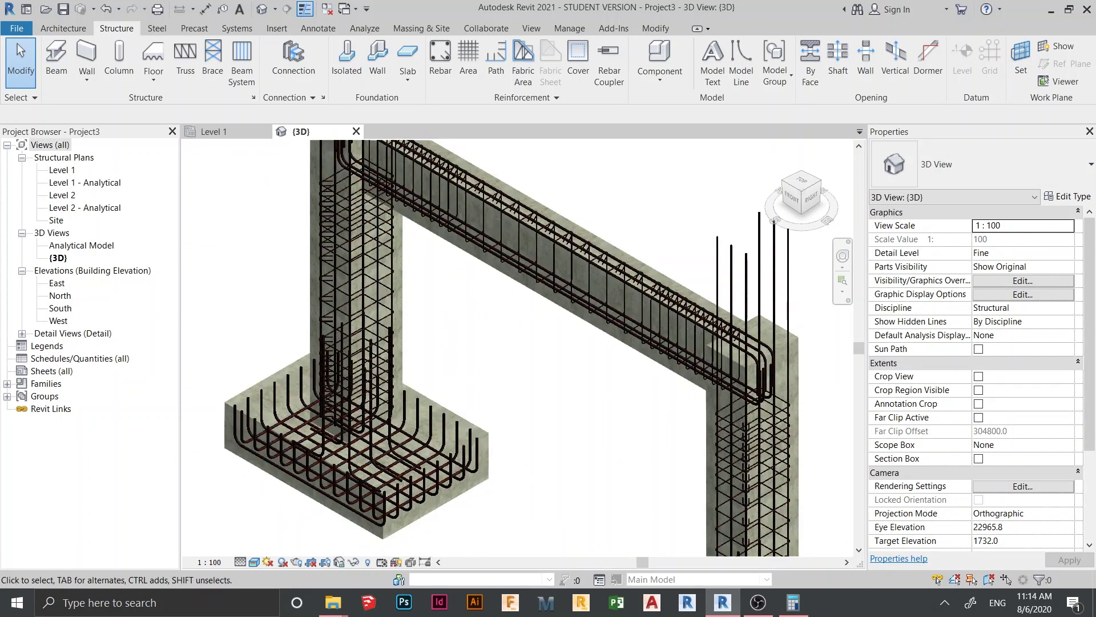